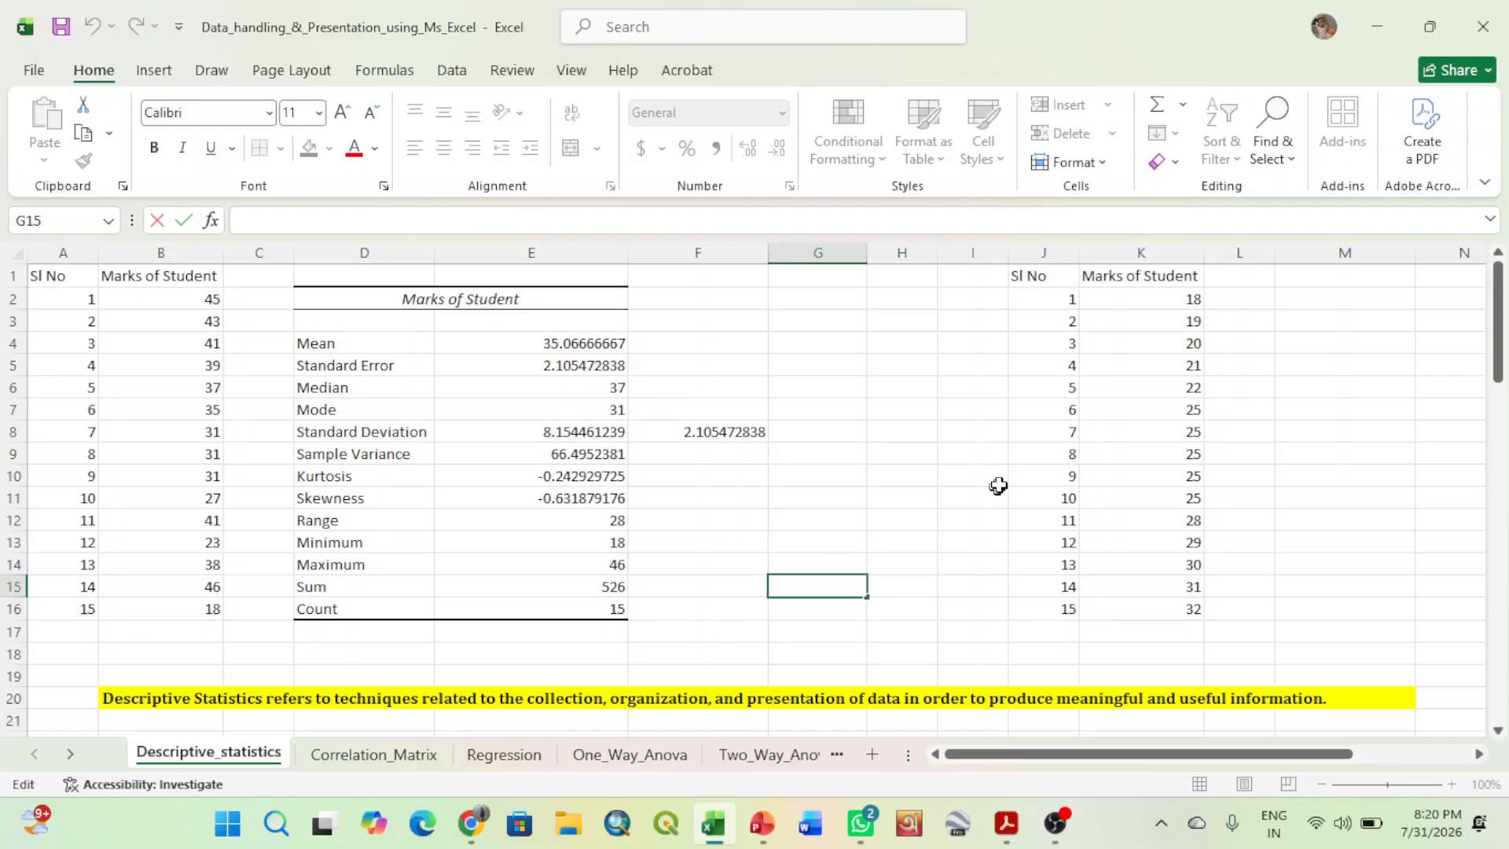
- Clear the old Marks of Student statistics output and its borders from the range D1:G18
{"action": "left_click", "coordinate": [900, 495]}
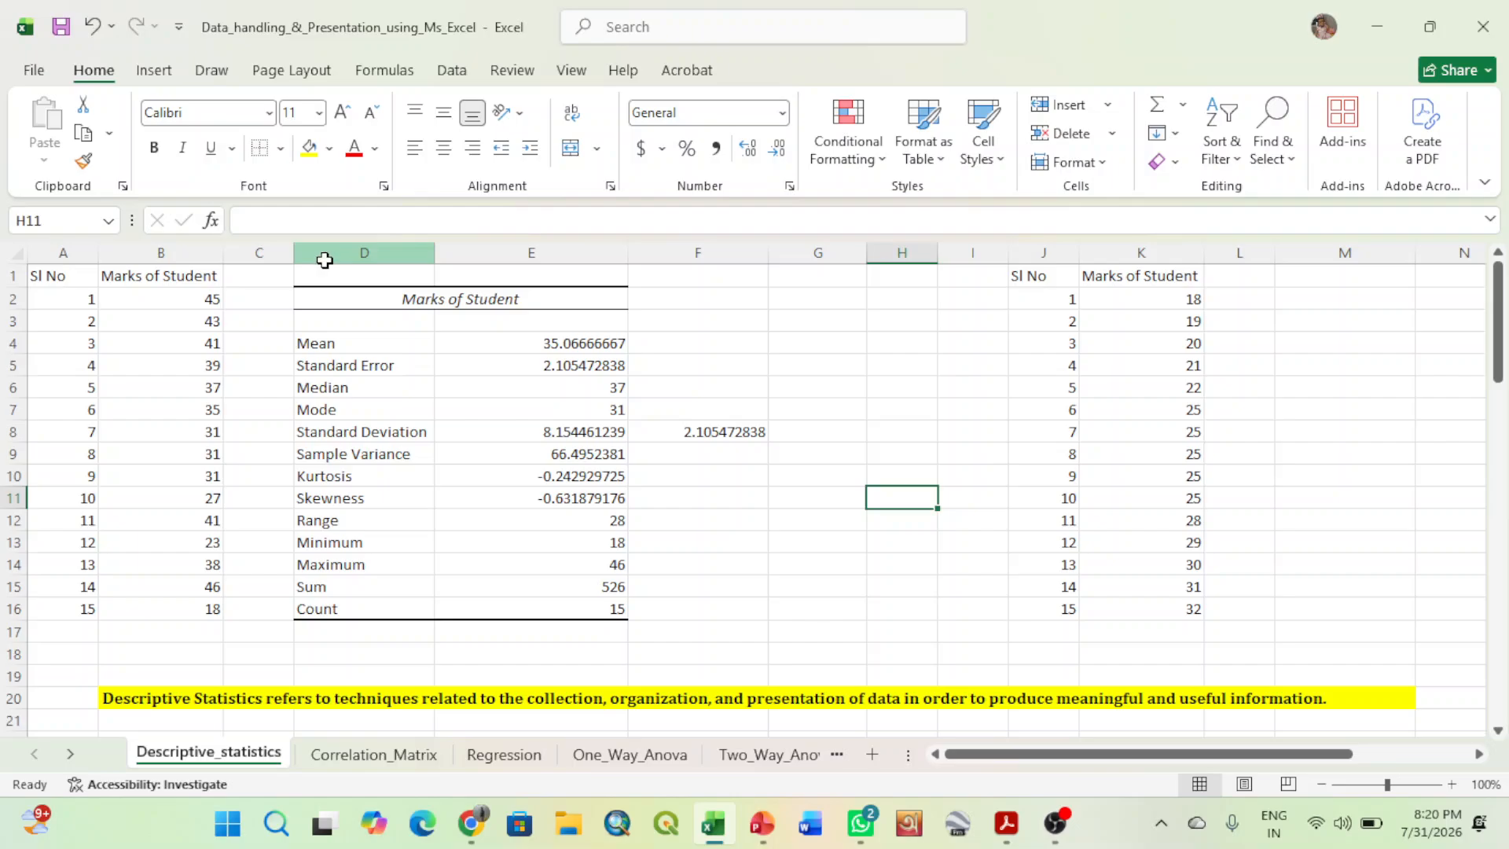
{"action": "left_click_drag", "start_coordinate": [325, 254], "coordinate": [475, 296]}
{"action": "left_click", "coordinate": [519, 305]}
{"action": "left_click", "coordinate": [735, 493]}
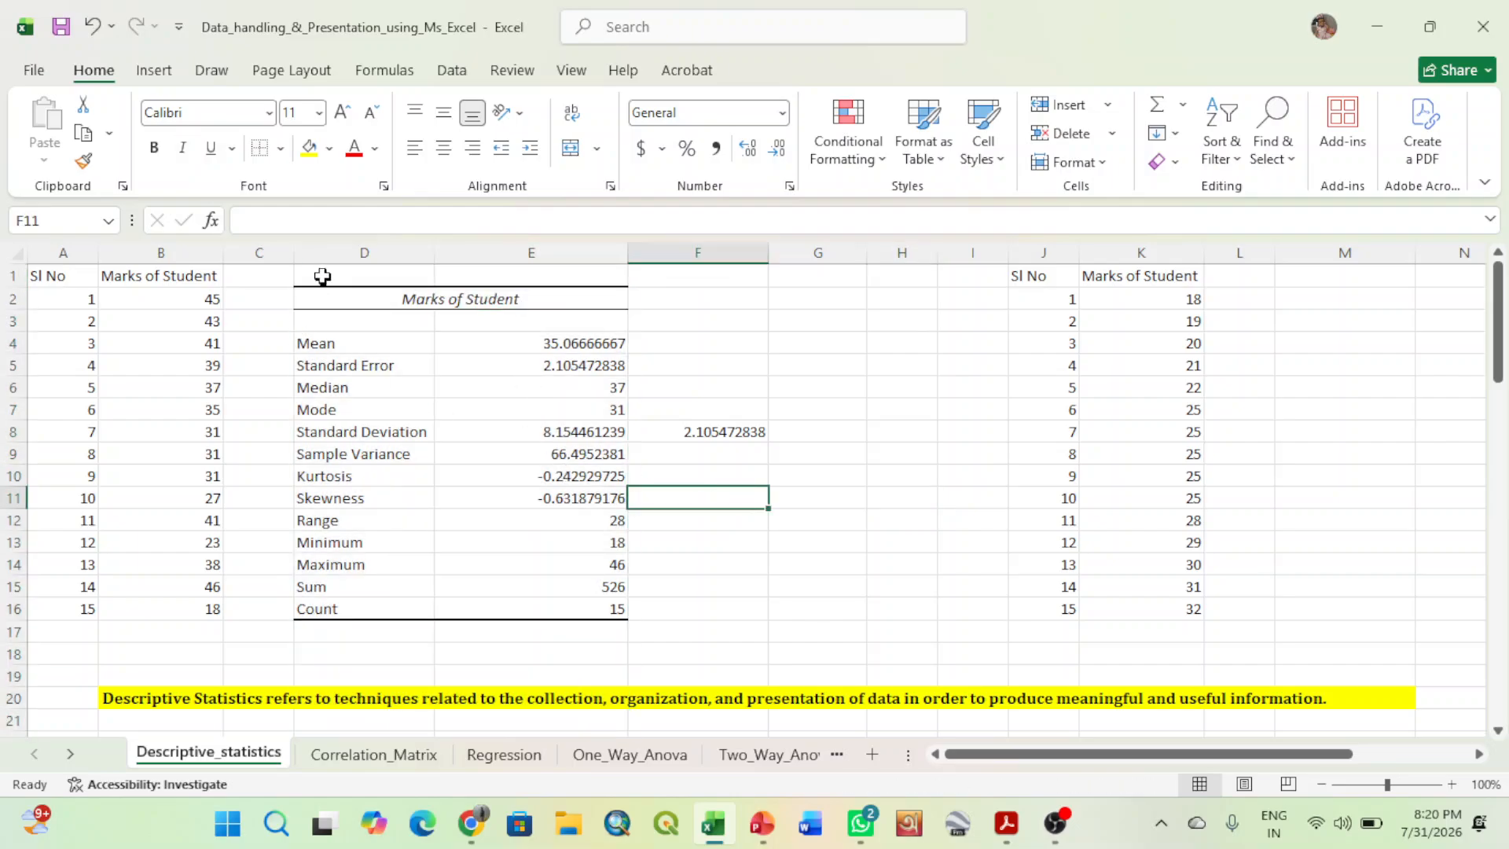
{"action": "left_click_drag", "start_coordinate": [320, 276], "coordinate": [774, 651]}
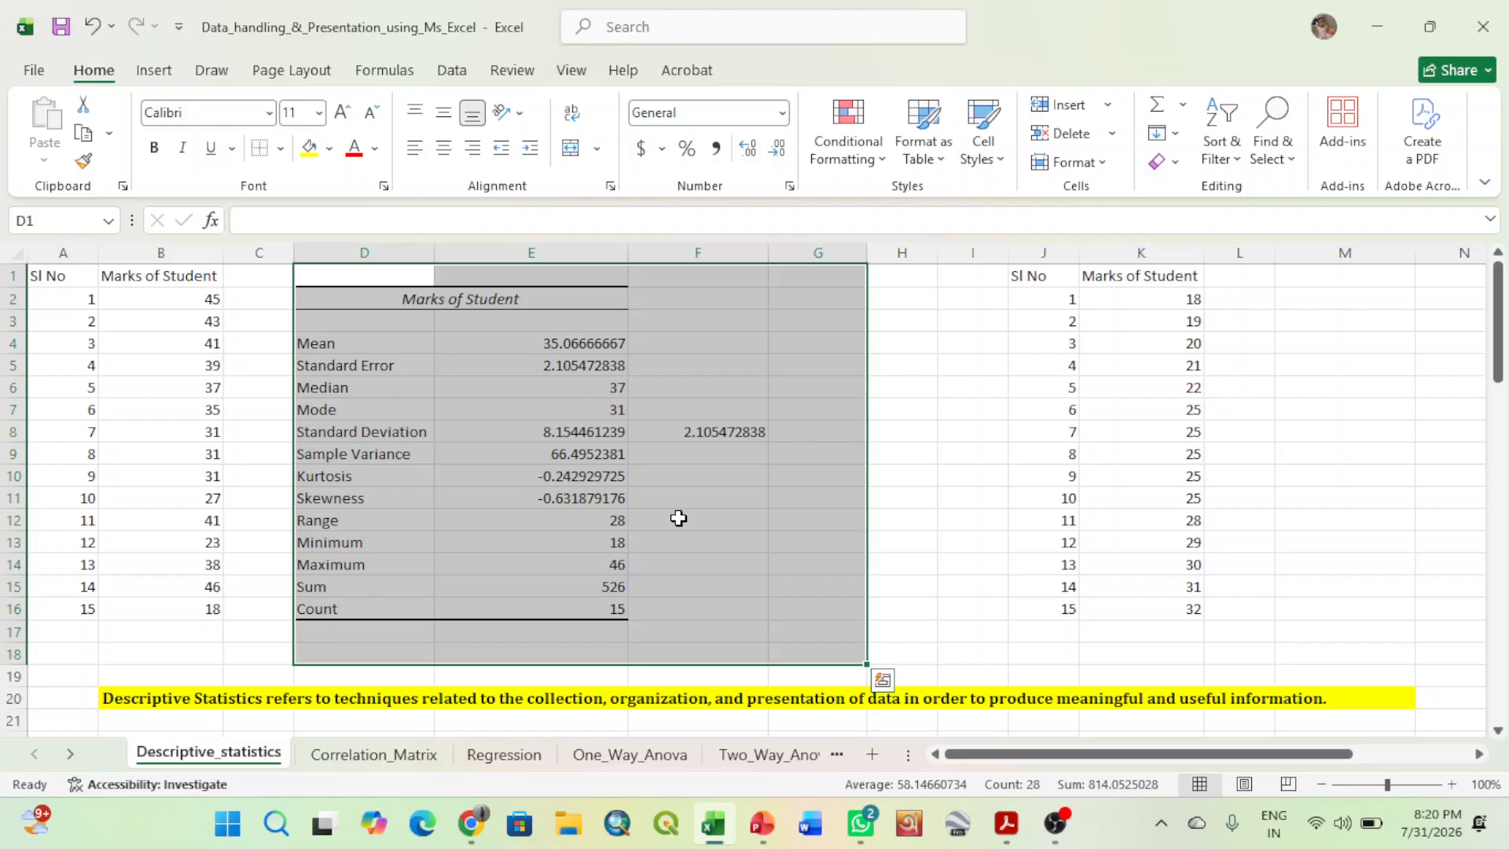
{"action": "key", "text": "Delete"}
{"action": "left_click", "coordinate": [262, 147]}
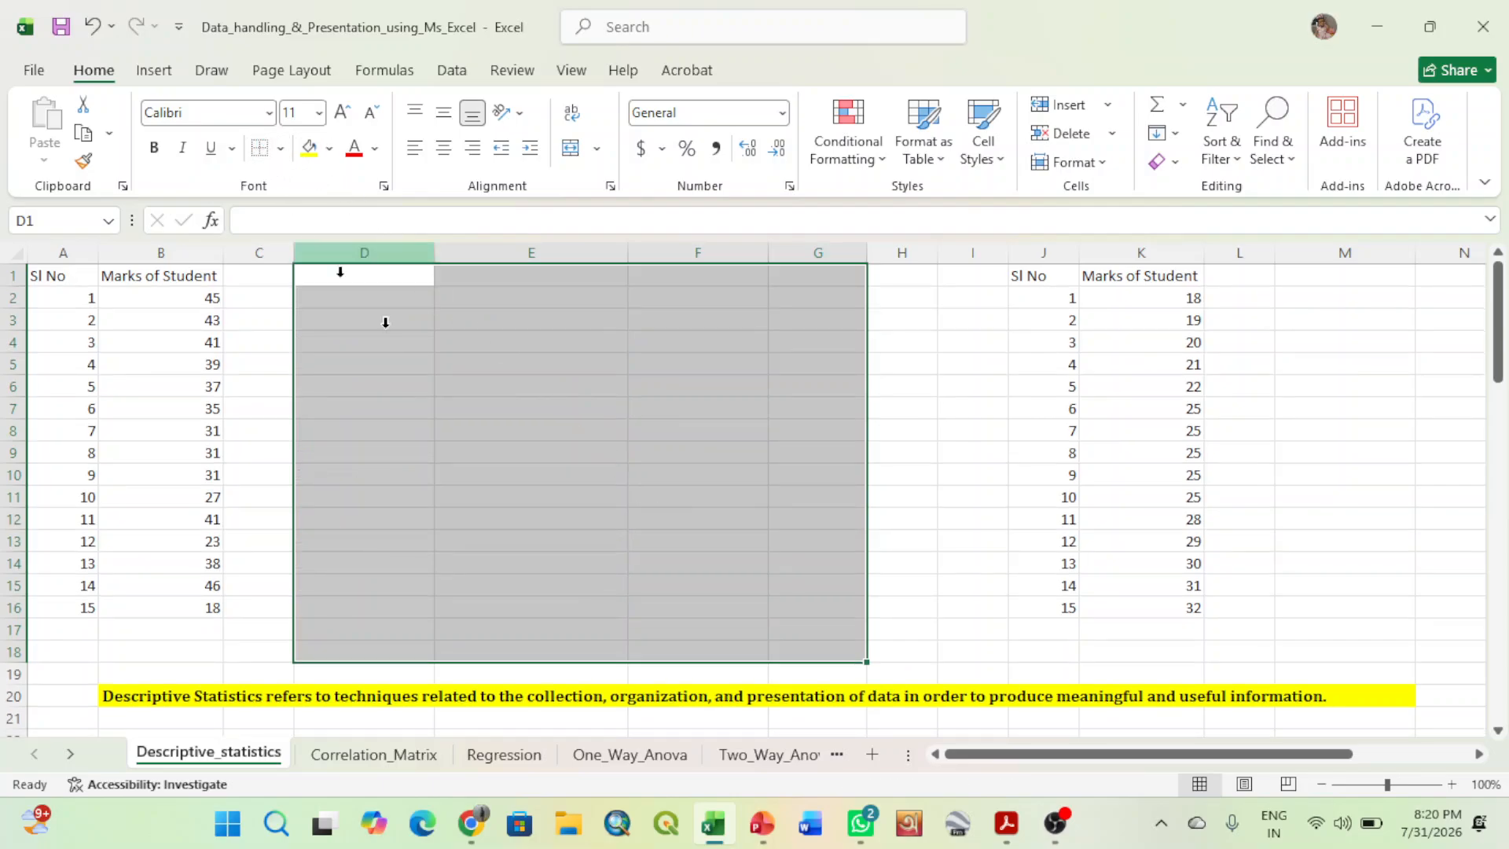
{"action": "left_click_drag", "start_coordinate": [1029, 752], "coordinate": [1187, 778]}
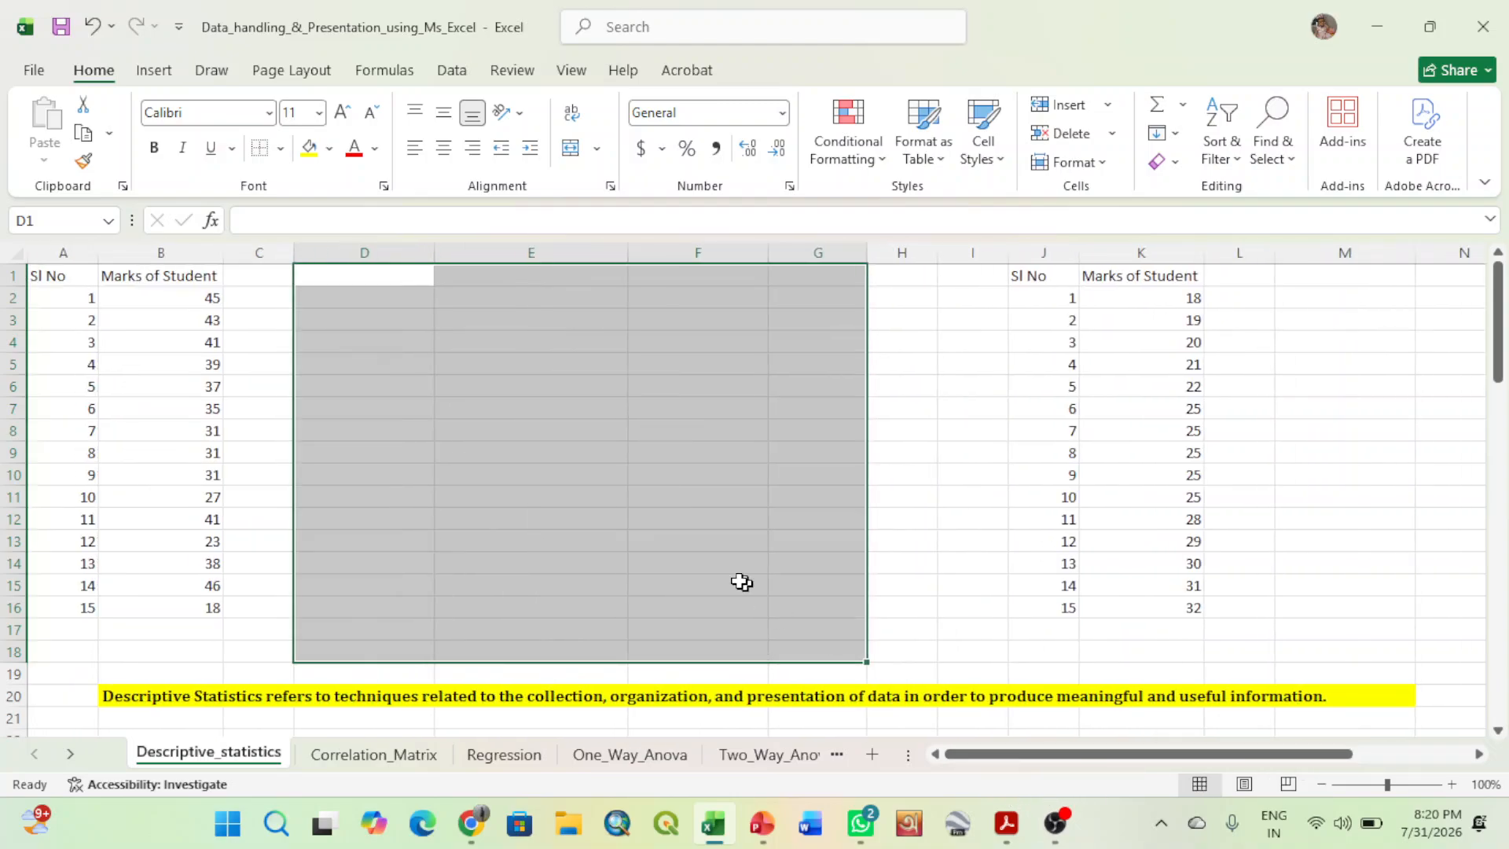
{"action": "left_click", "coordinate": [472, 459]}
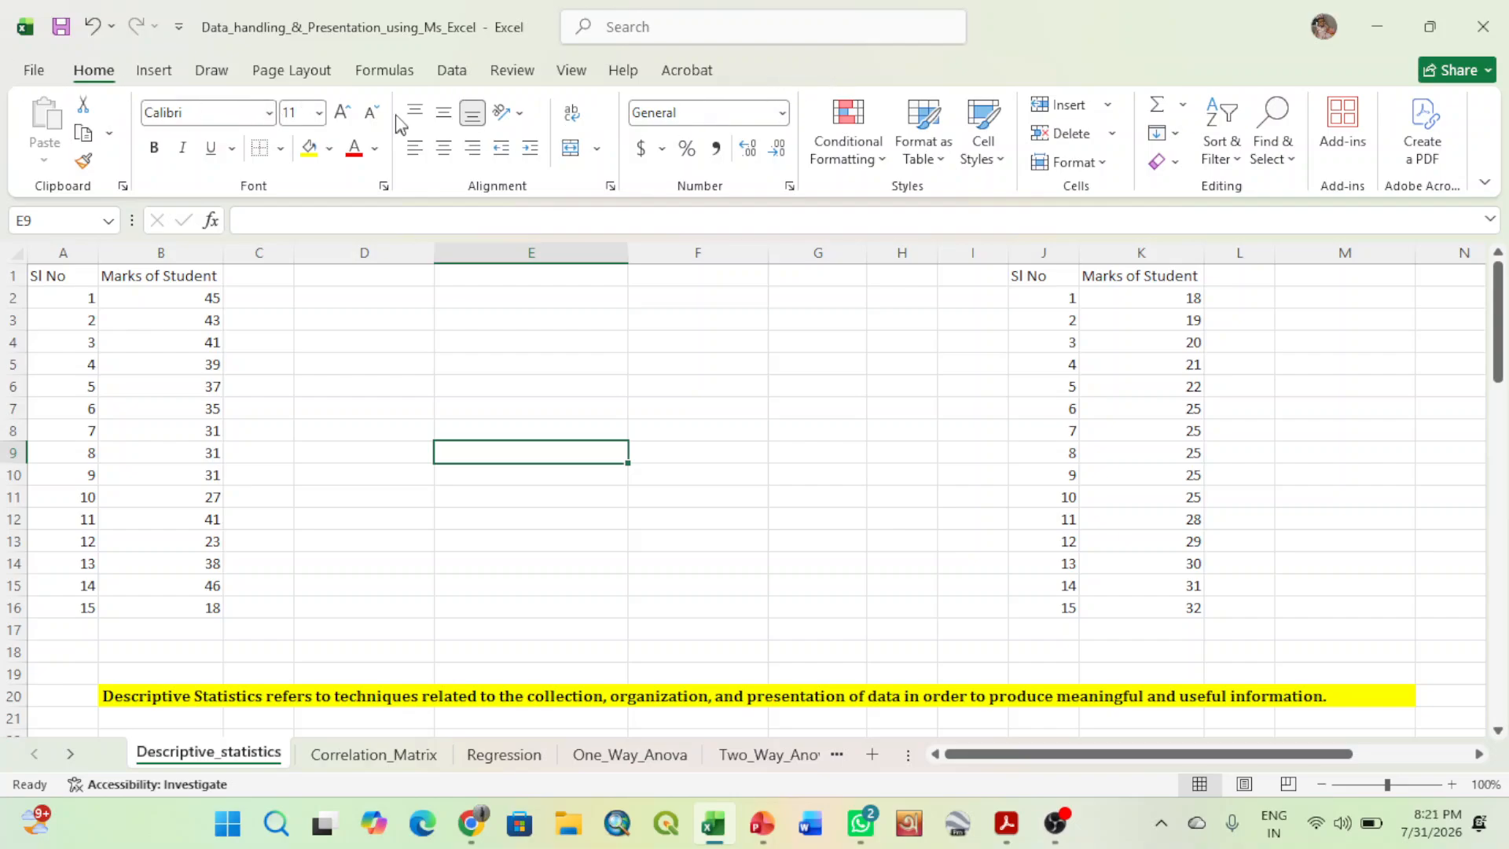
- Open the Data Analysis tools and look at the Covariance settings without running the analysis
{"action": "left_click", "coordinate": [451, 78]}
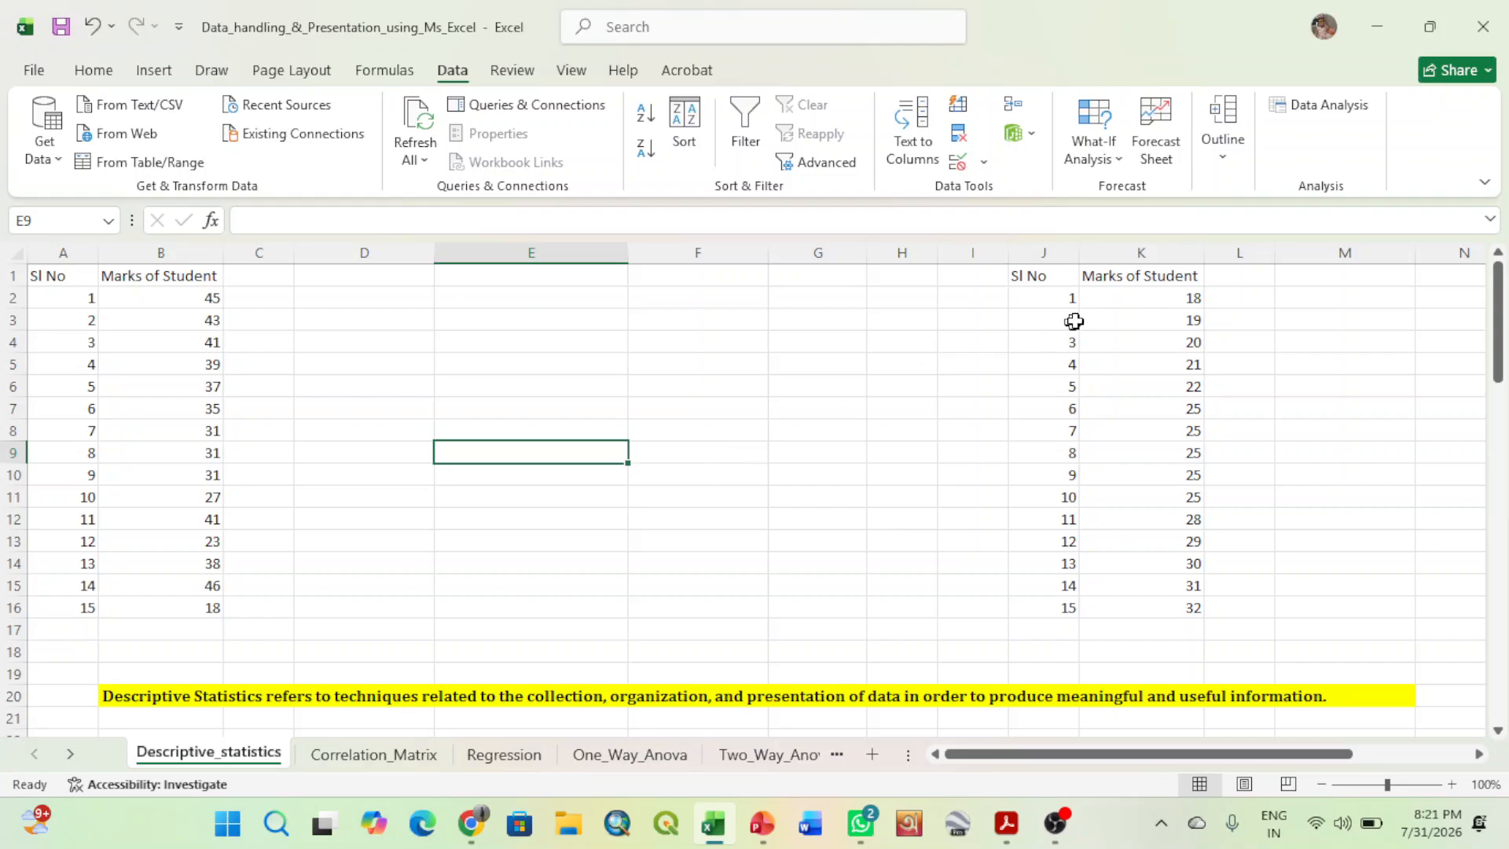
{"action": "left_click", "coordinate": [1313, 110]}
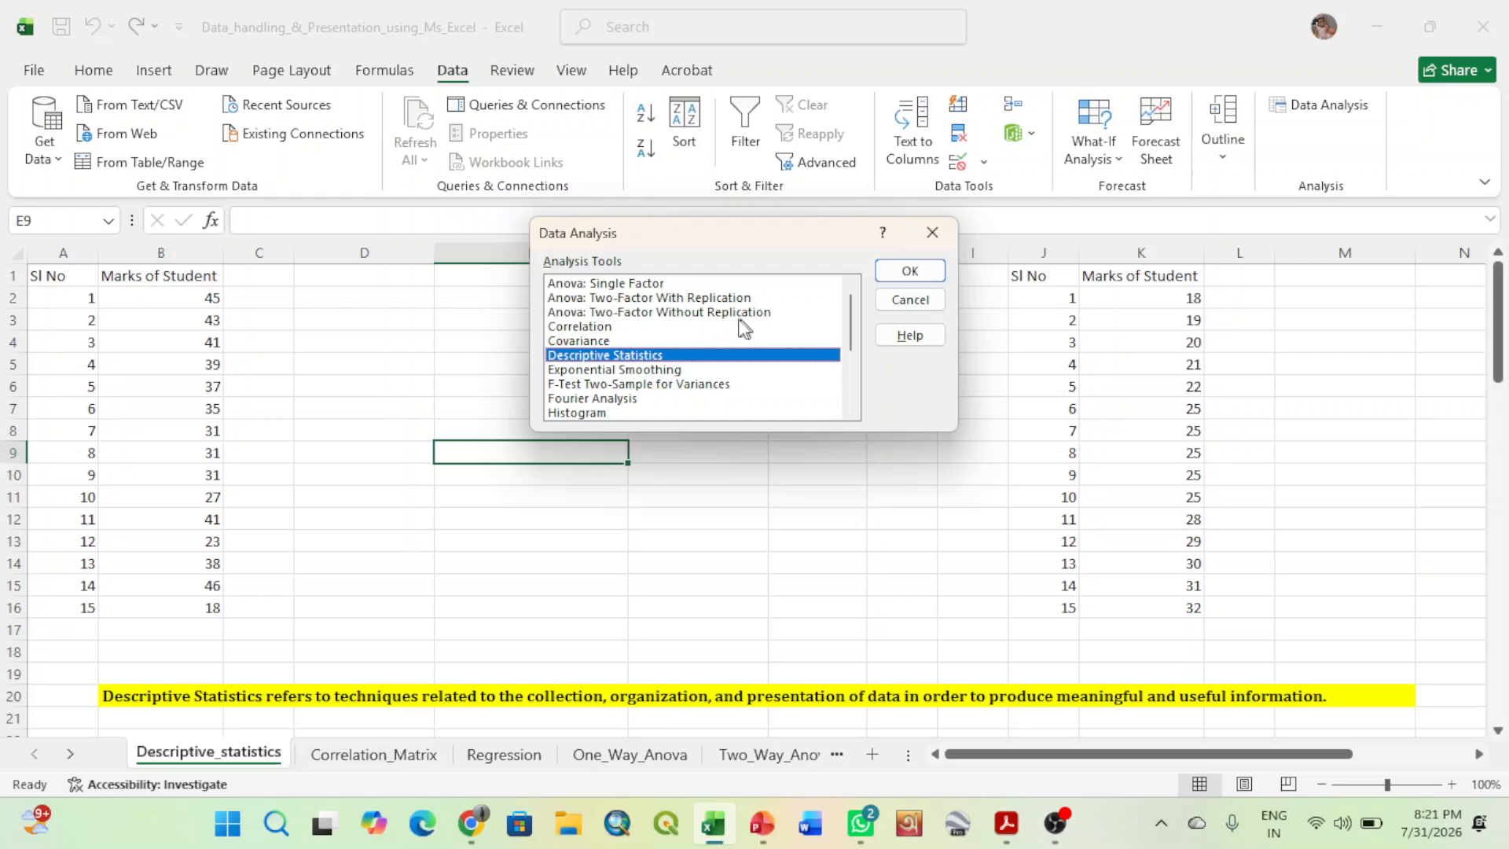
{"action": "left_click", "coordinate": [594, 327]}
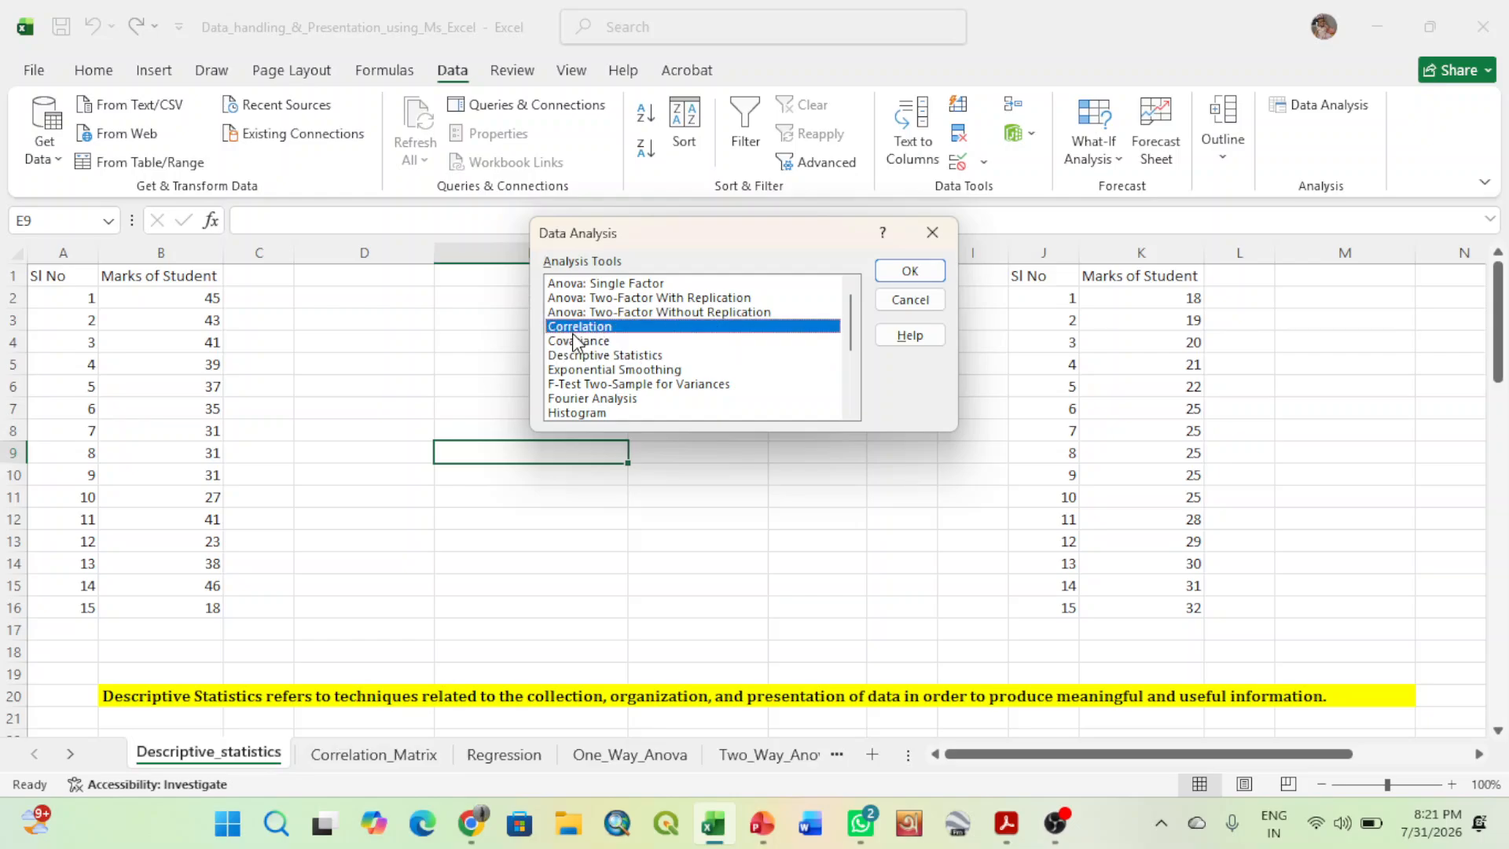
{"action": "double_click", "coordinate": [576, 341]}
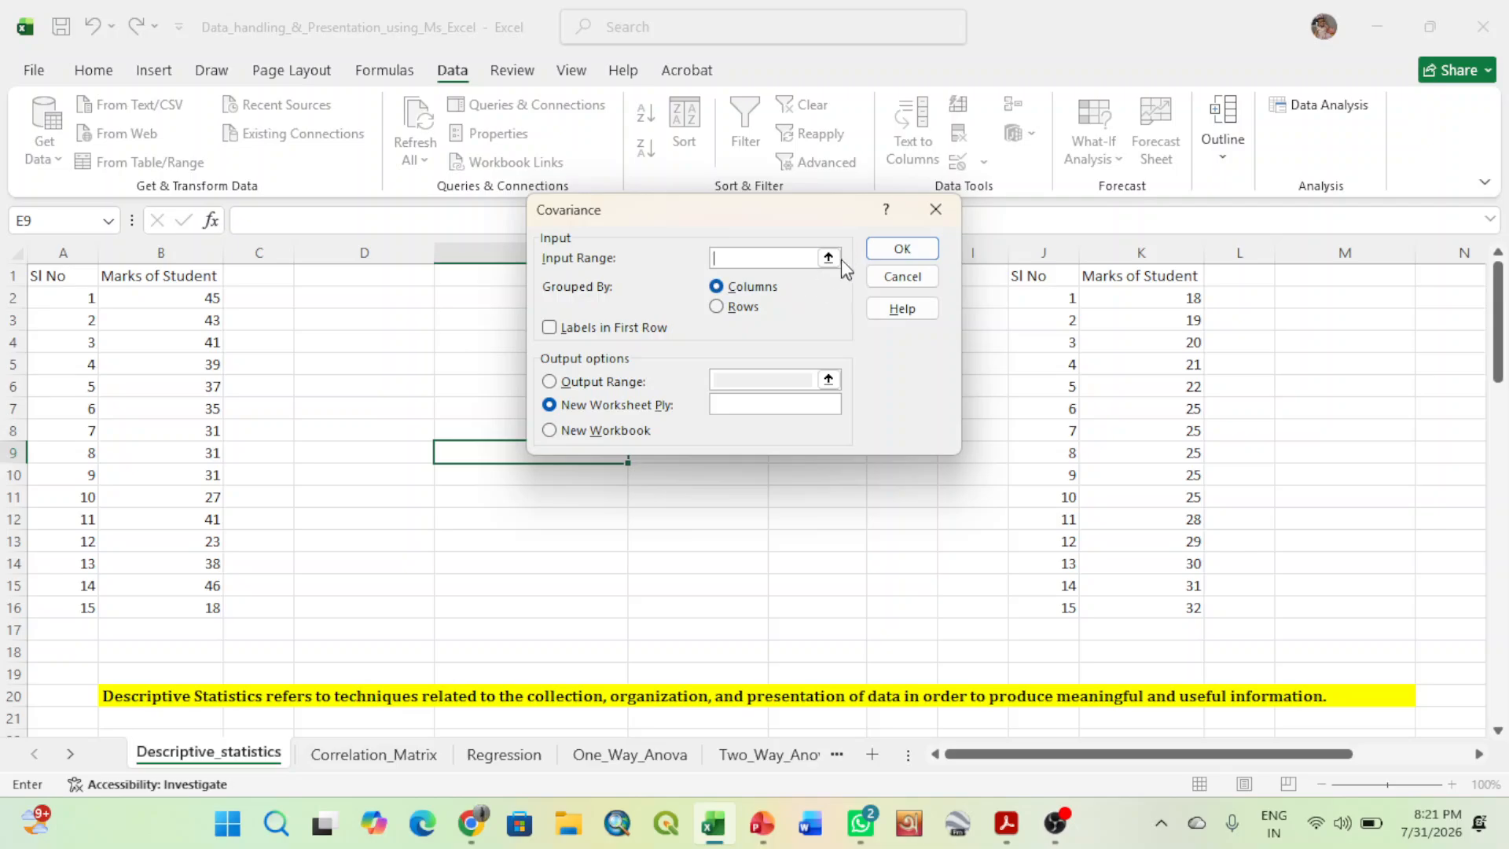
{"action": "left_click", "coordinate": [927, 217]}
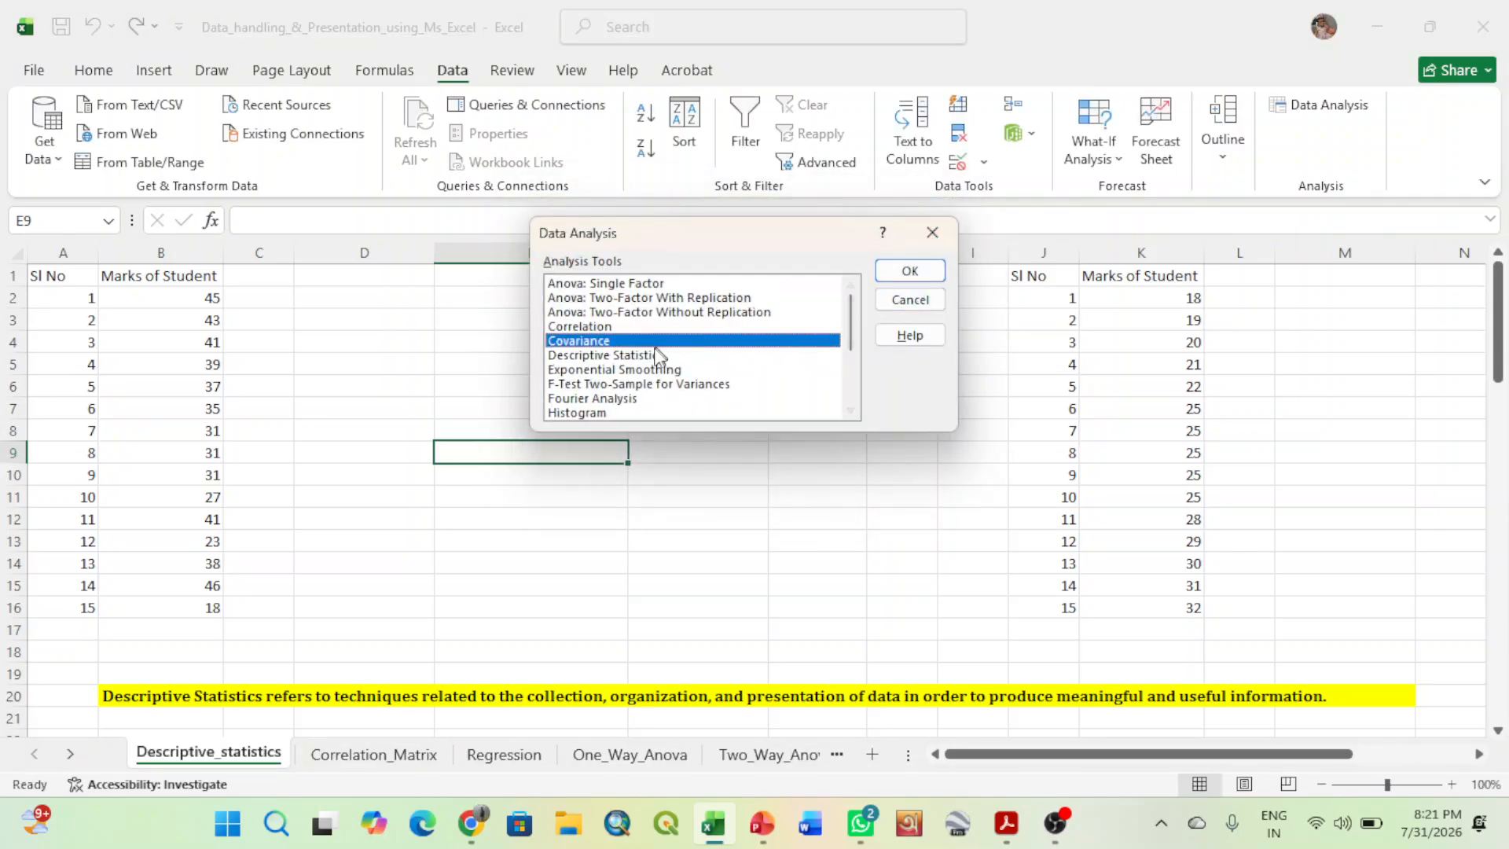
- Examine the full list of analysis tools from Anova to z-Test, with Descriptive Statistics selected, and close the list
{"action": "left_click", "coordinate": [633, 356]}
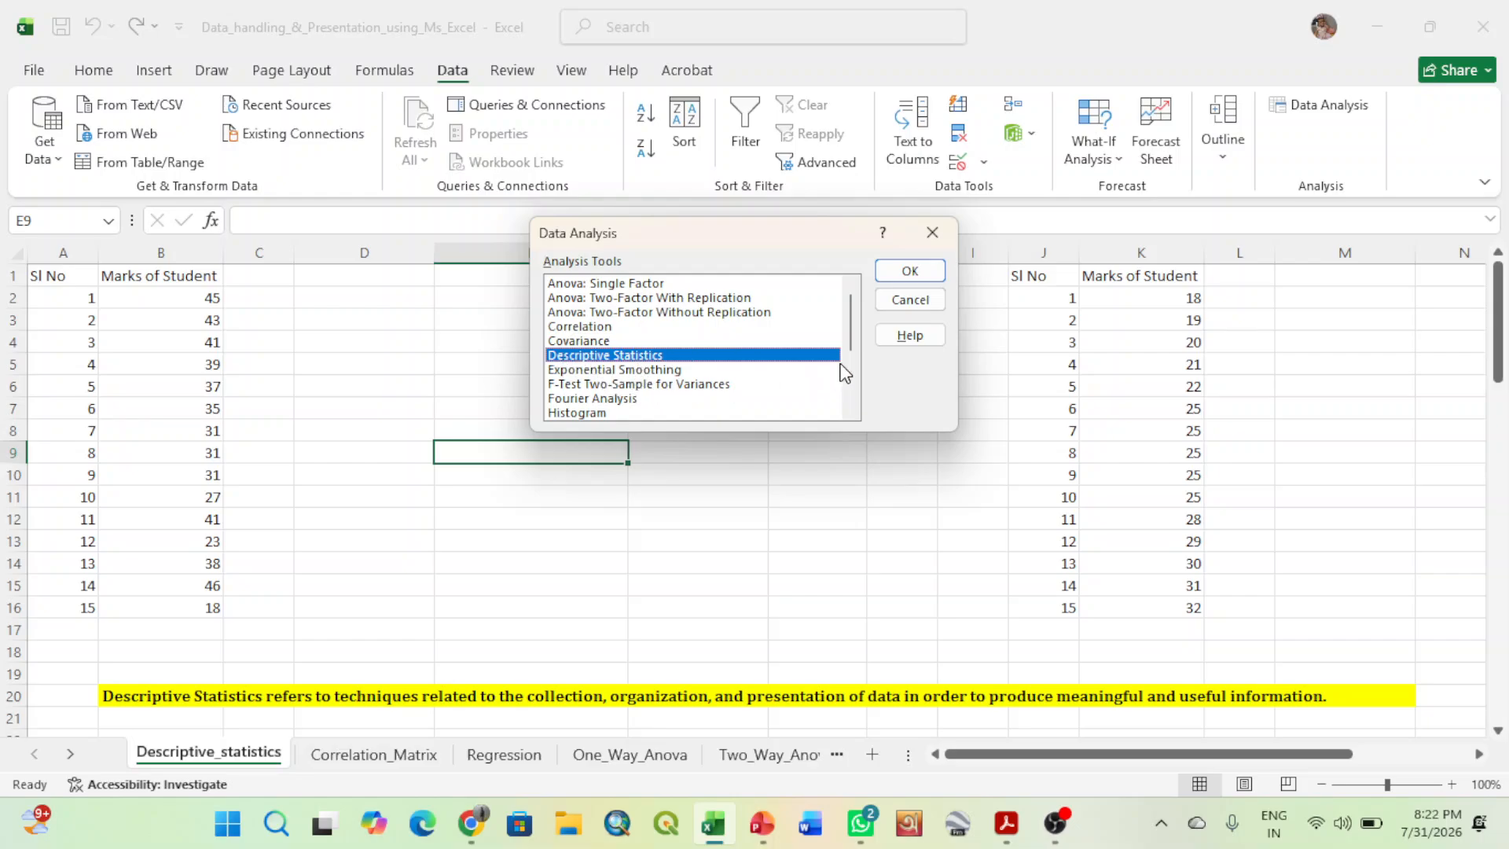
{"action": "left_click", "coordinate": [850, 414]}
{"action": "left_click", "coordinate": [847, 413]}
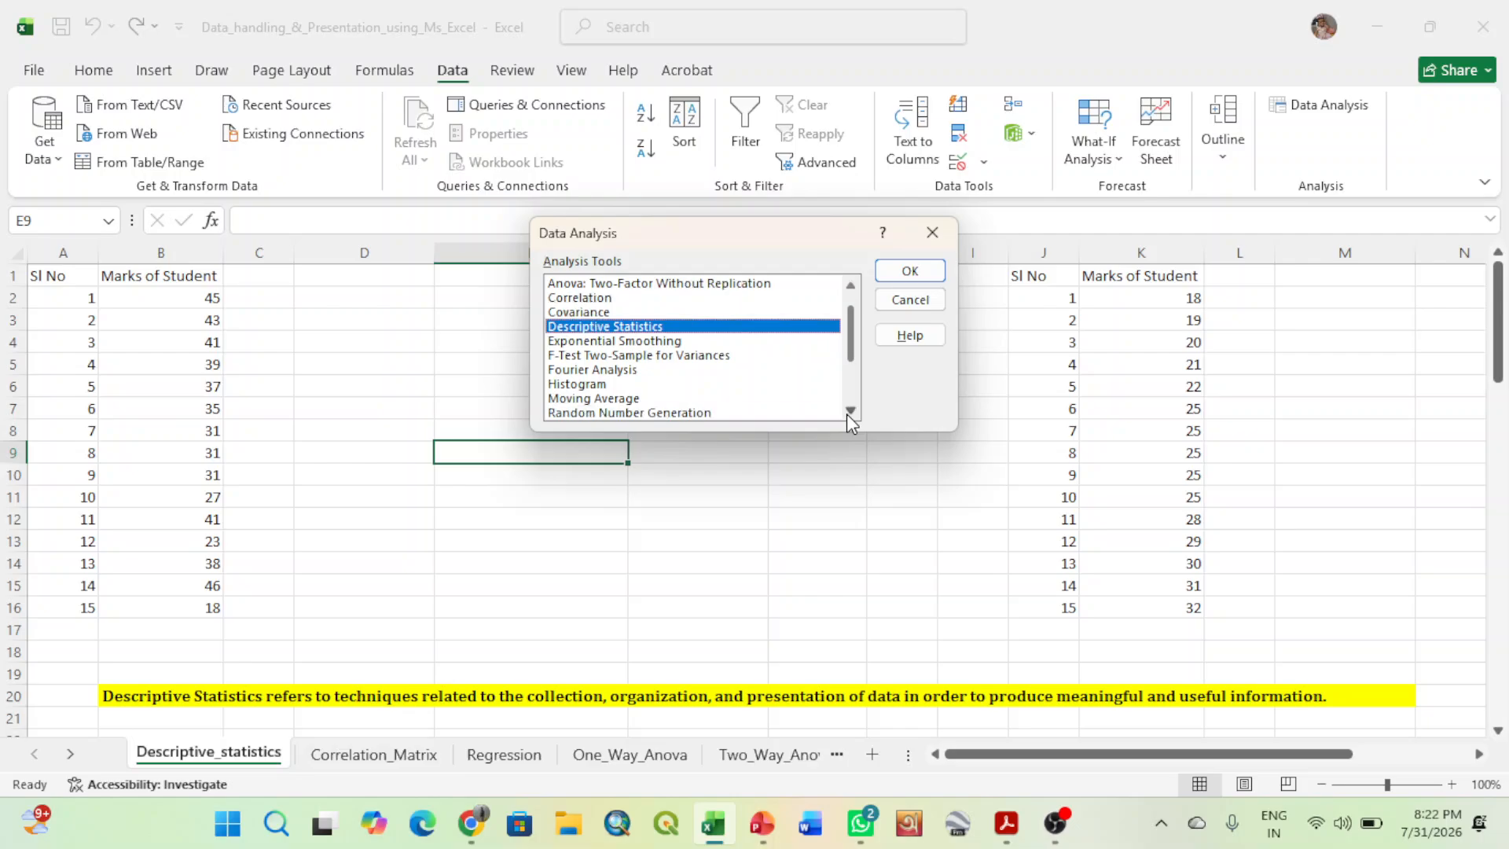
{"action": "left_click", "coordinate": [849, 412]}
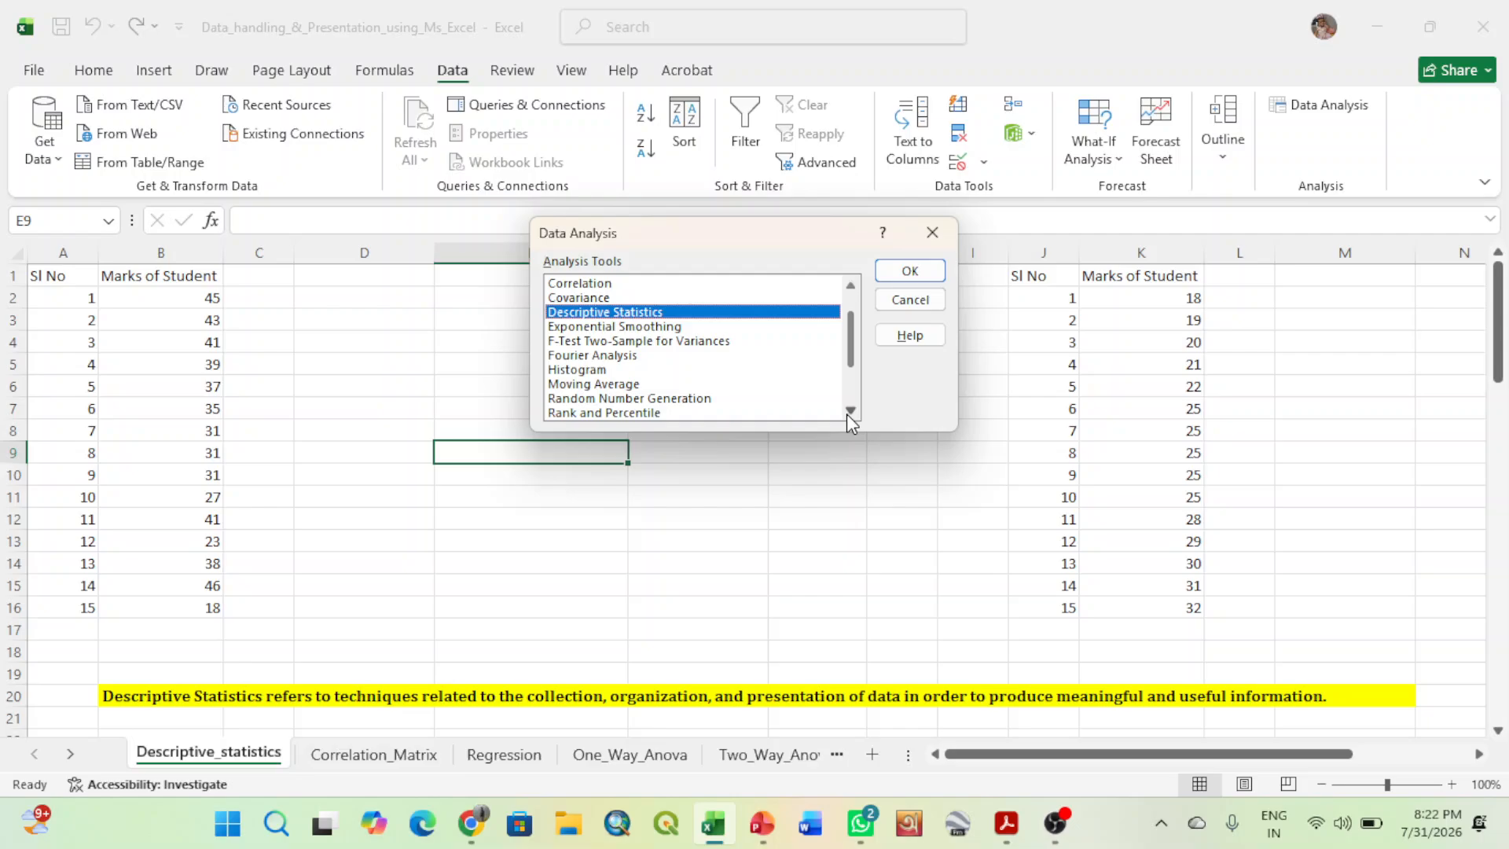
{"action": "left_click", "coordinate": [849, 411]}
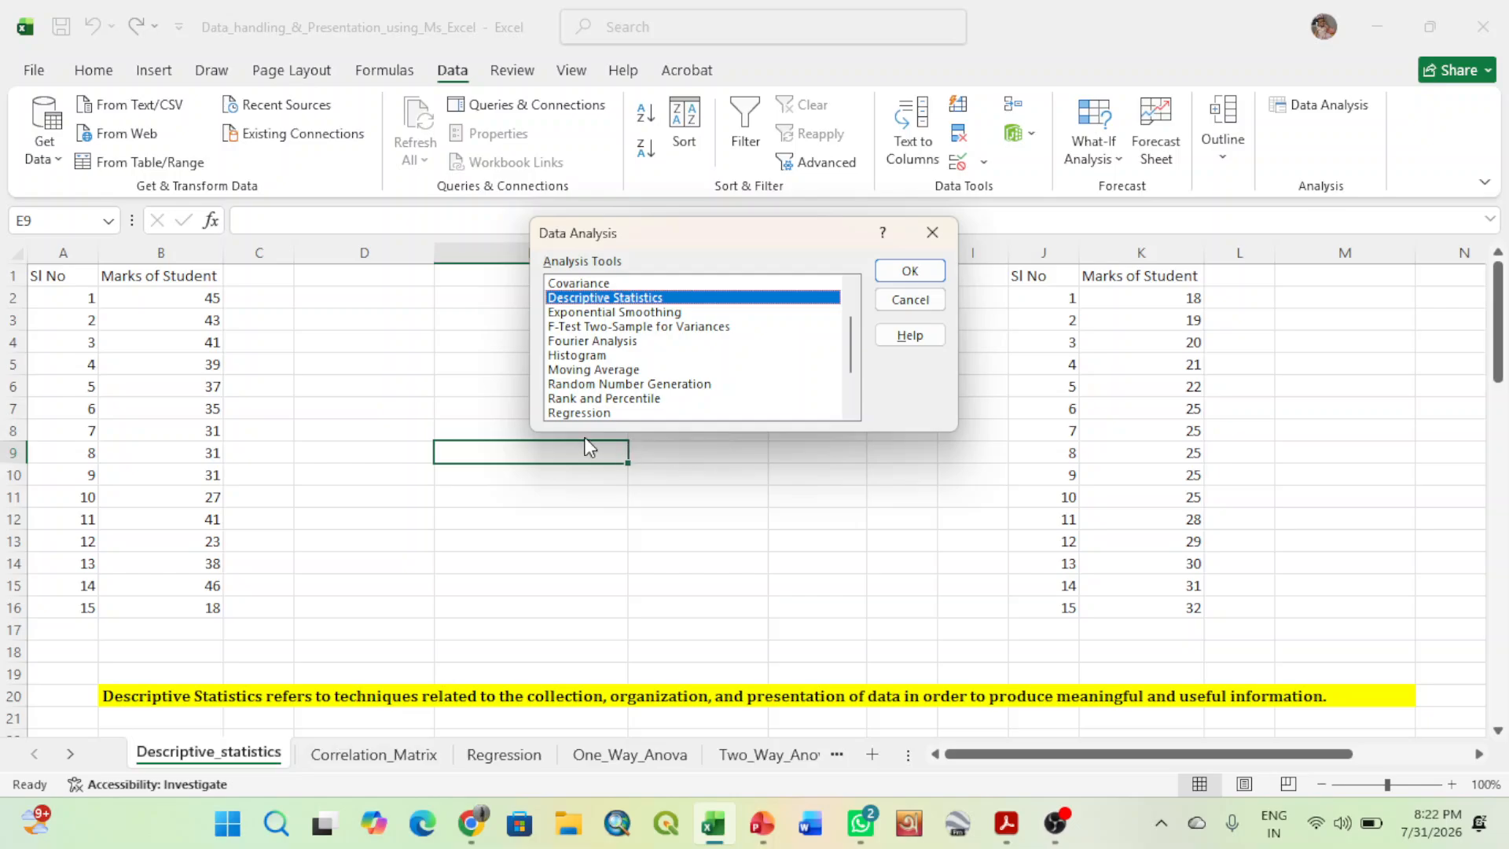
{"action": "left_click", "coordinate": [851, 410]}
{"action": "left_click", "coordinate": [851, 410]}
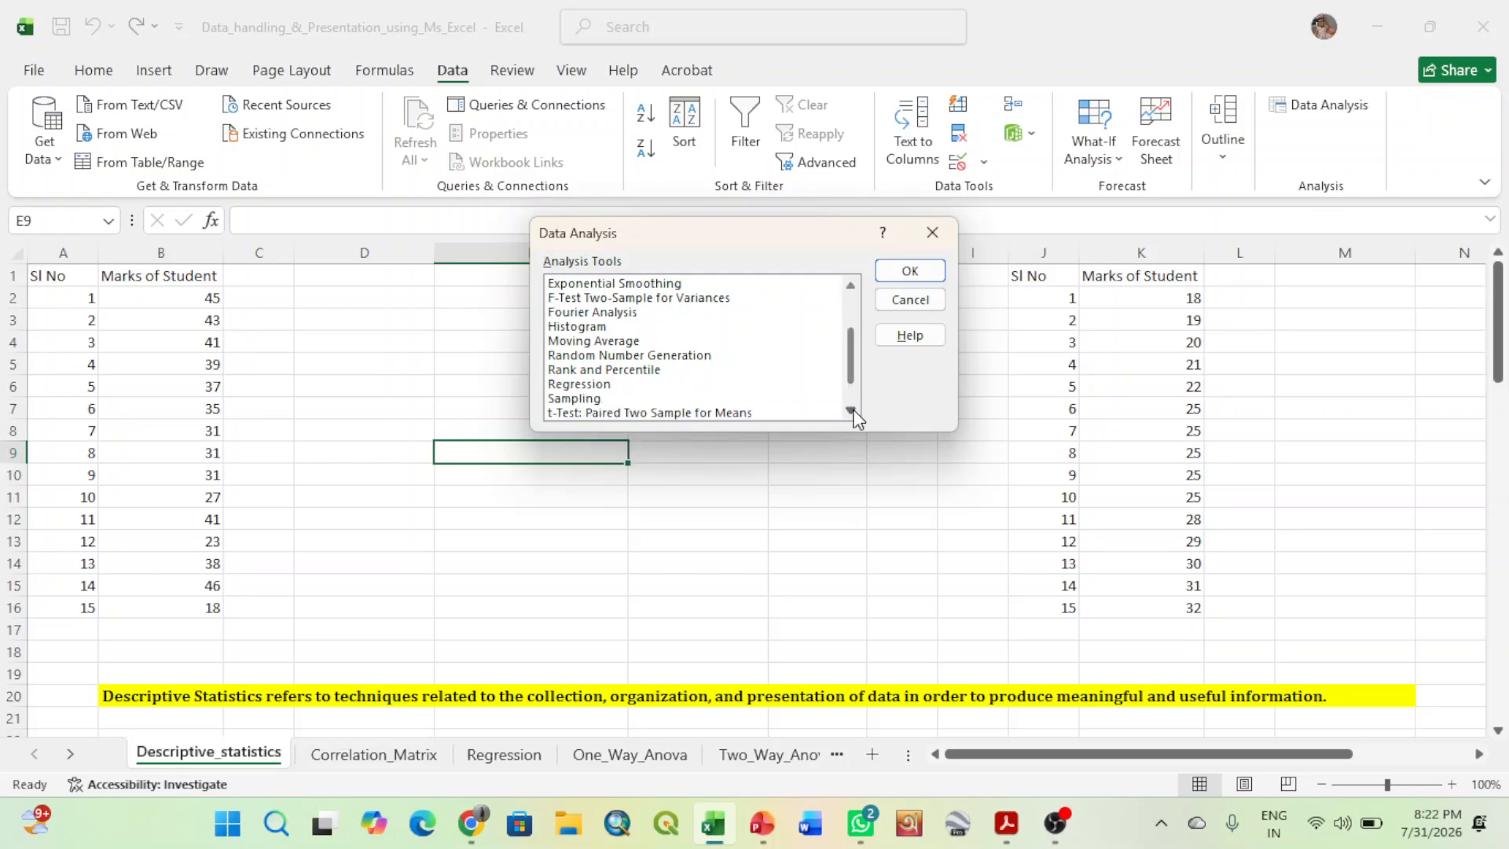
{"action": "left_click", "coordinate": [851, 410]}
{"action": "left_click", "coordinate": [851, 410]}
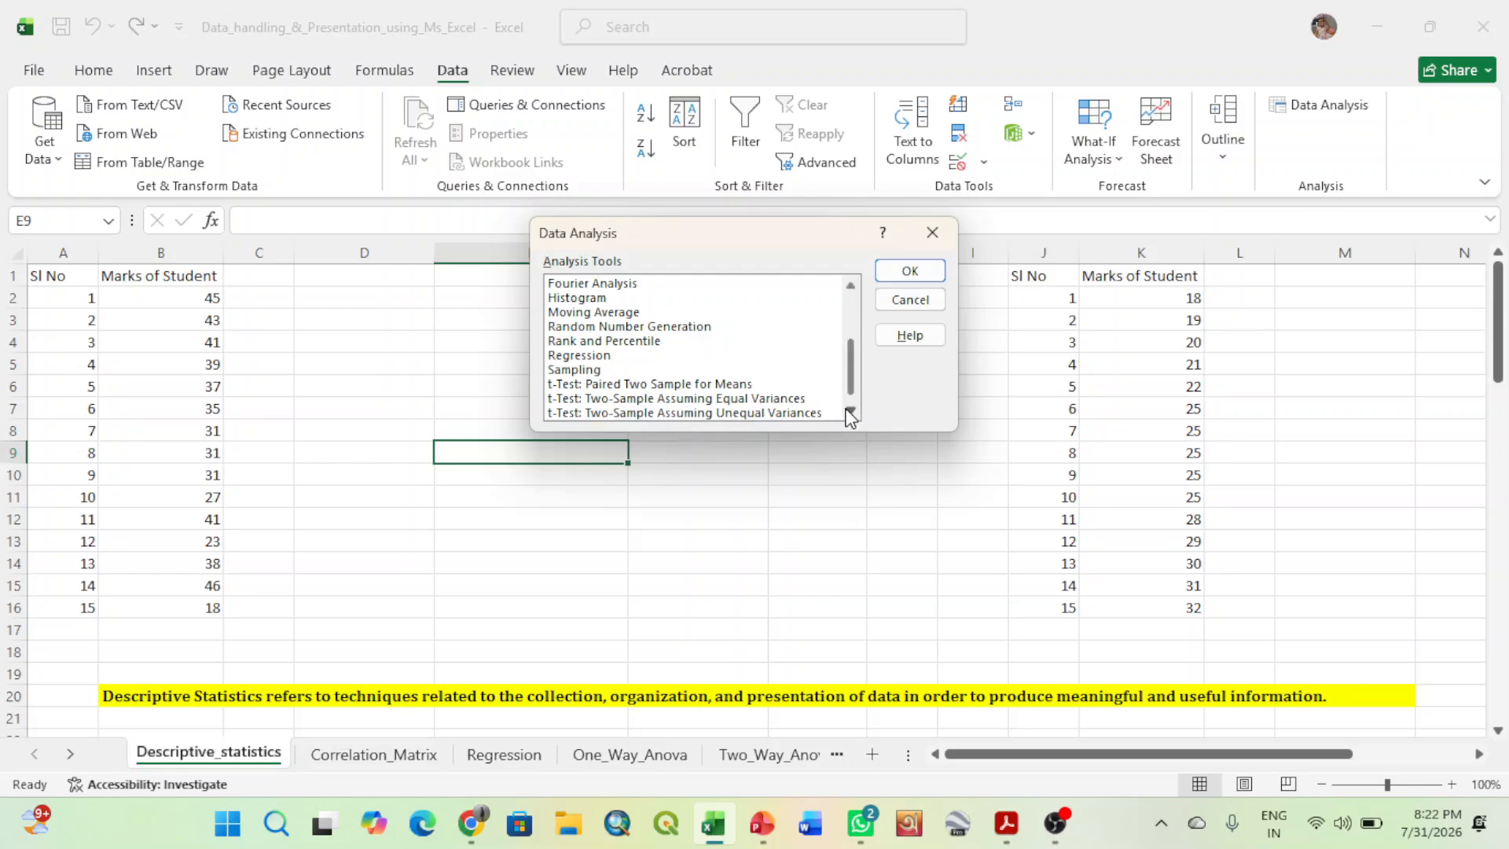
{"action": "scroll", "coordinate": [844, 408], "scroll_direction": "down", "scroll_amount": 1}
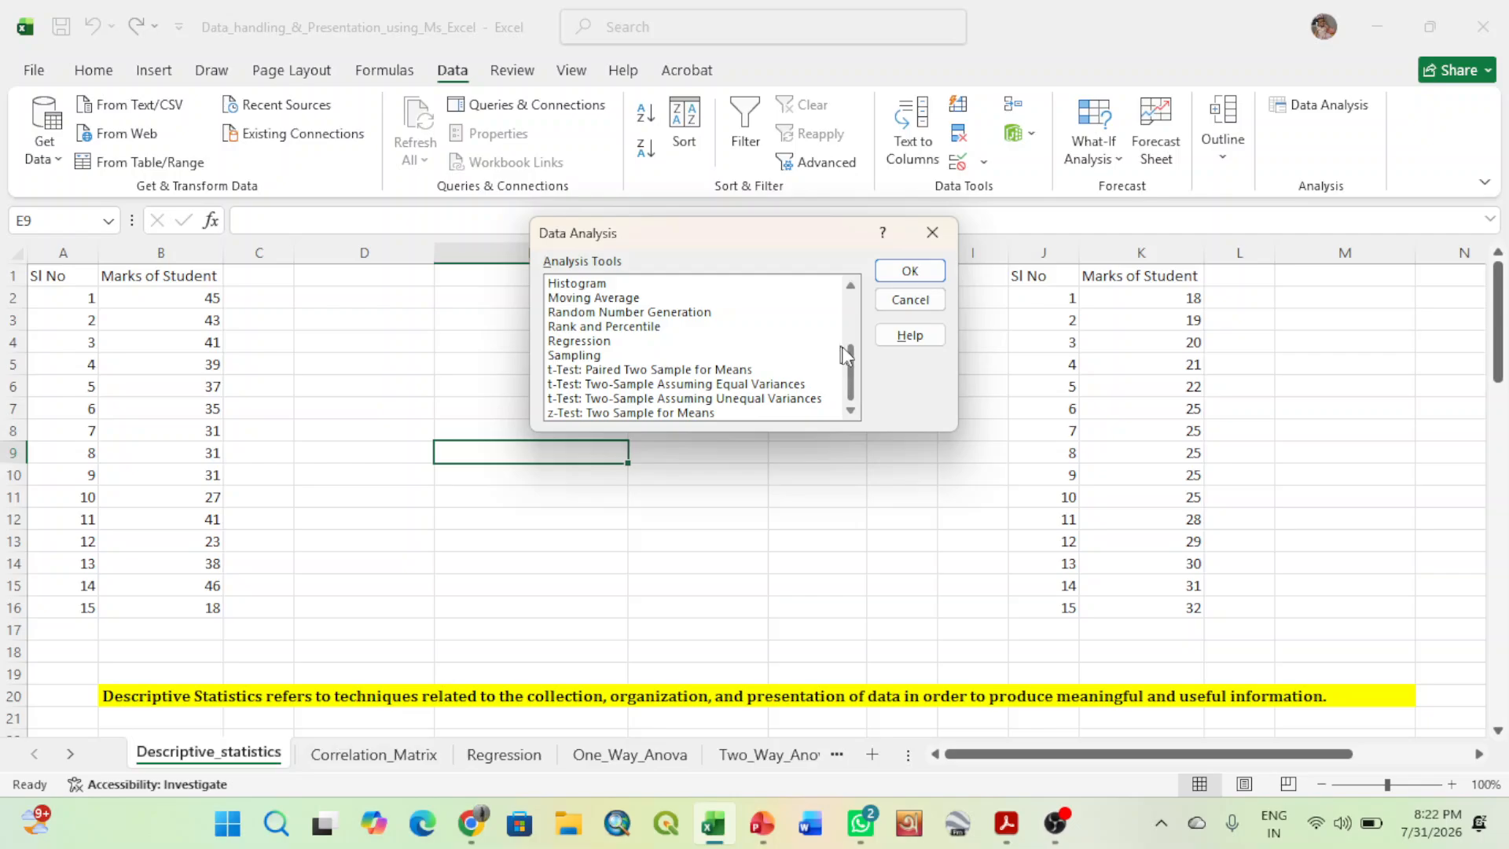
{"action": "left_click_drag", "start_coordinate": [848, 374], "coordinate": [855, 313]}
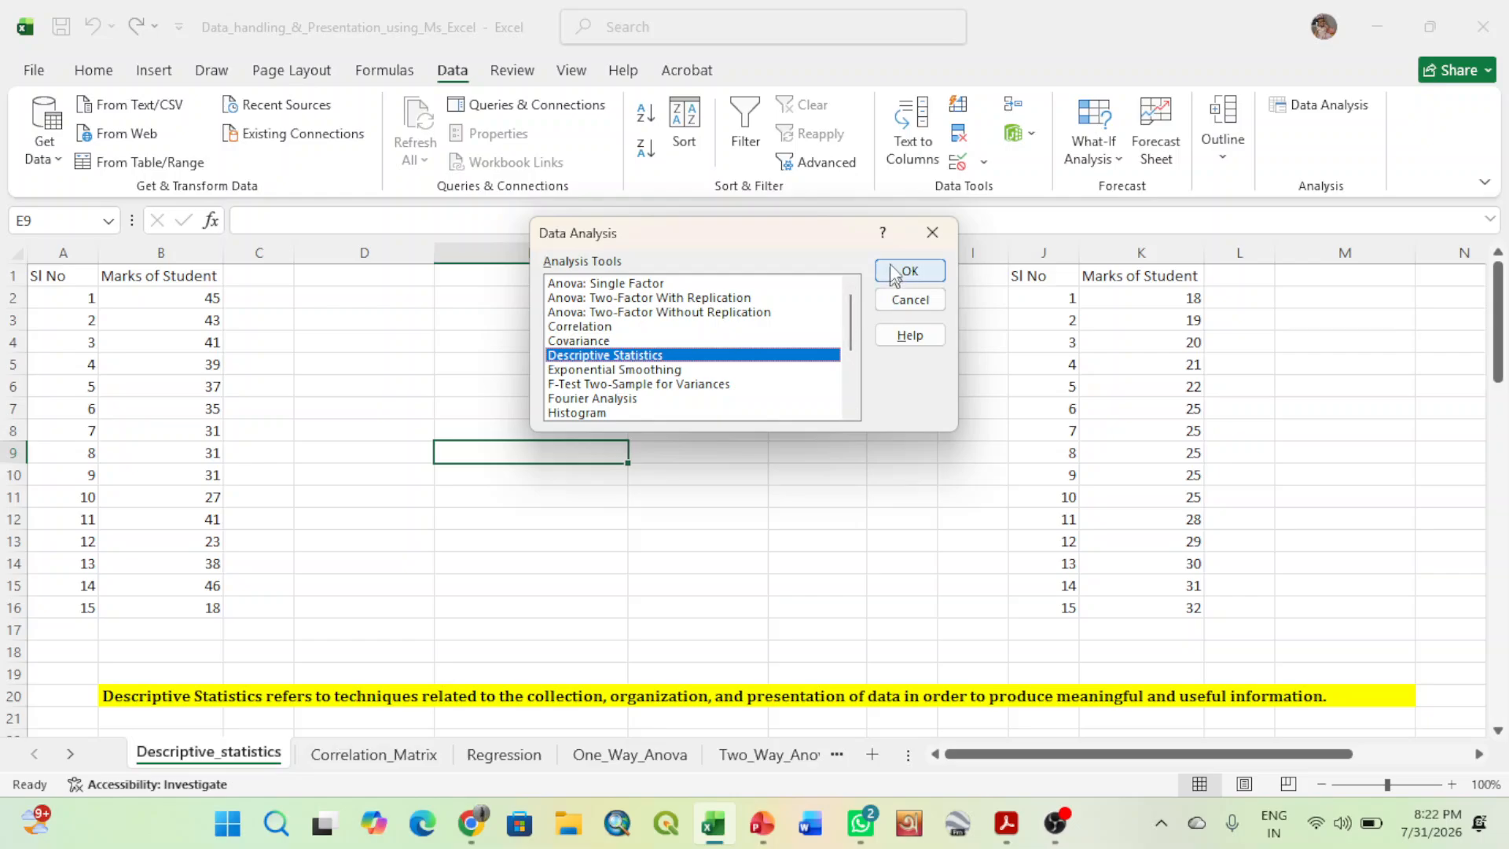
{"action": "left_click", "coordinate": [932, 237]}
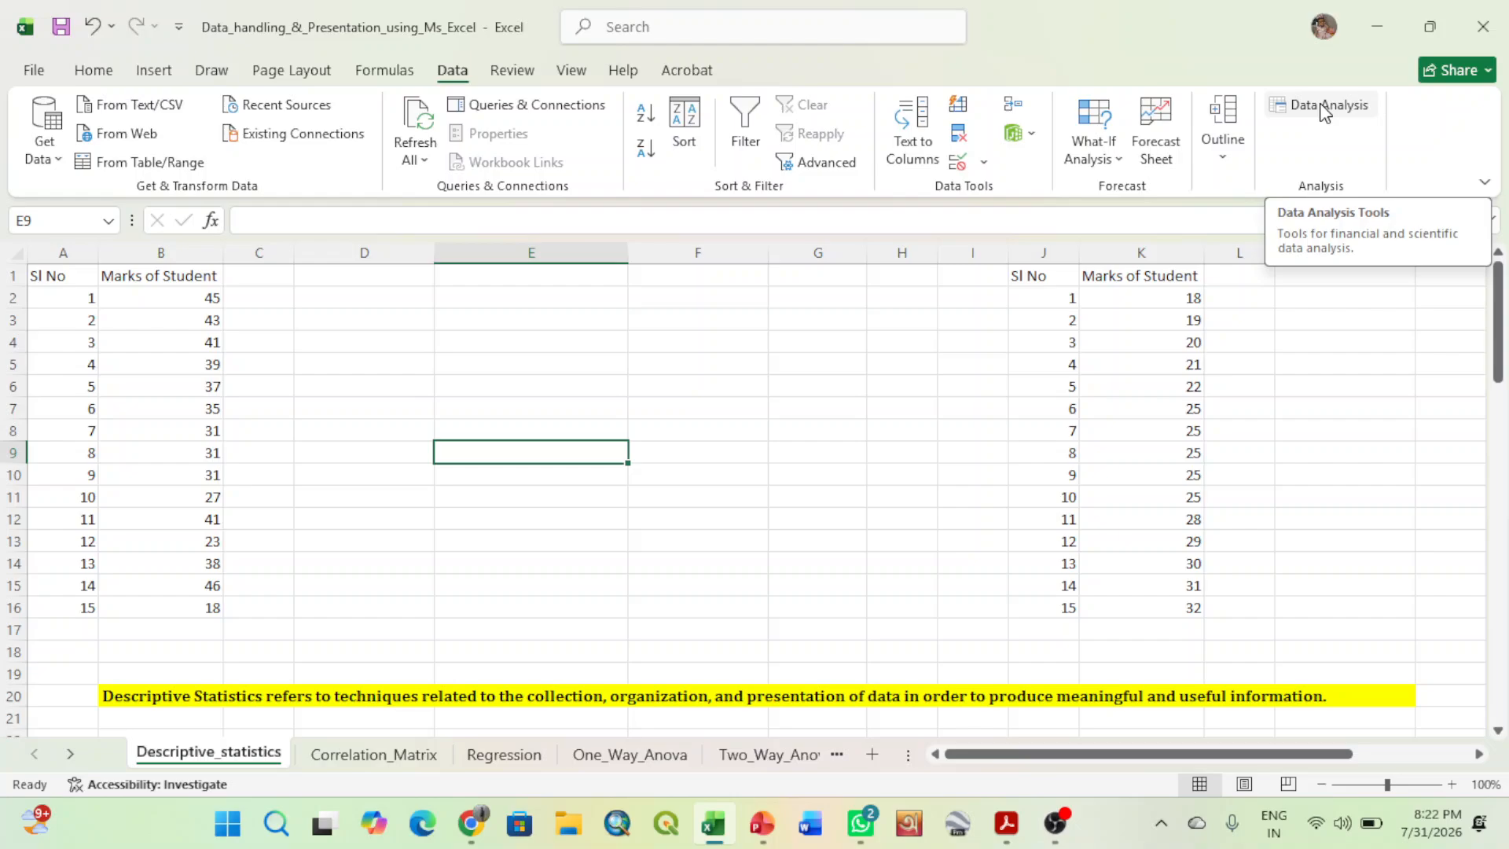
- Disable the Analysis ToolPak add-in through the Excel Add-ins settings in the program options
{"action": "left_click", "coordinate": [682, 387]}
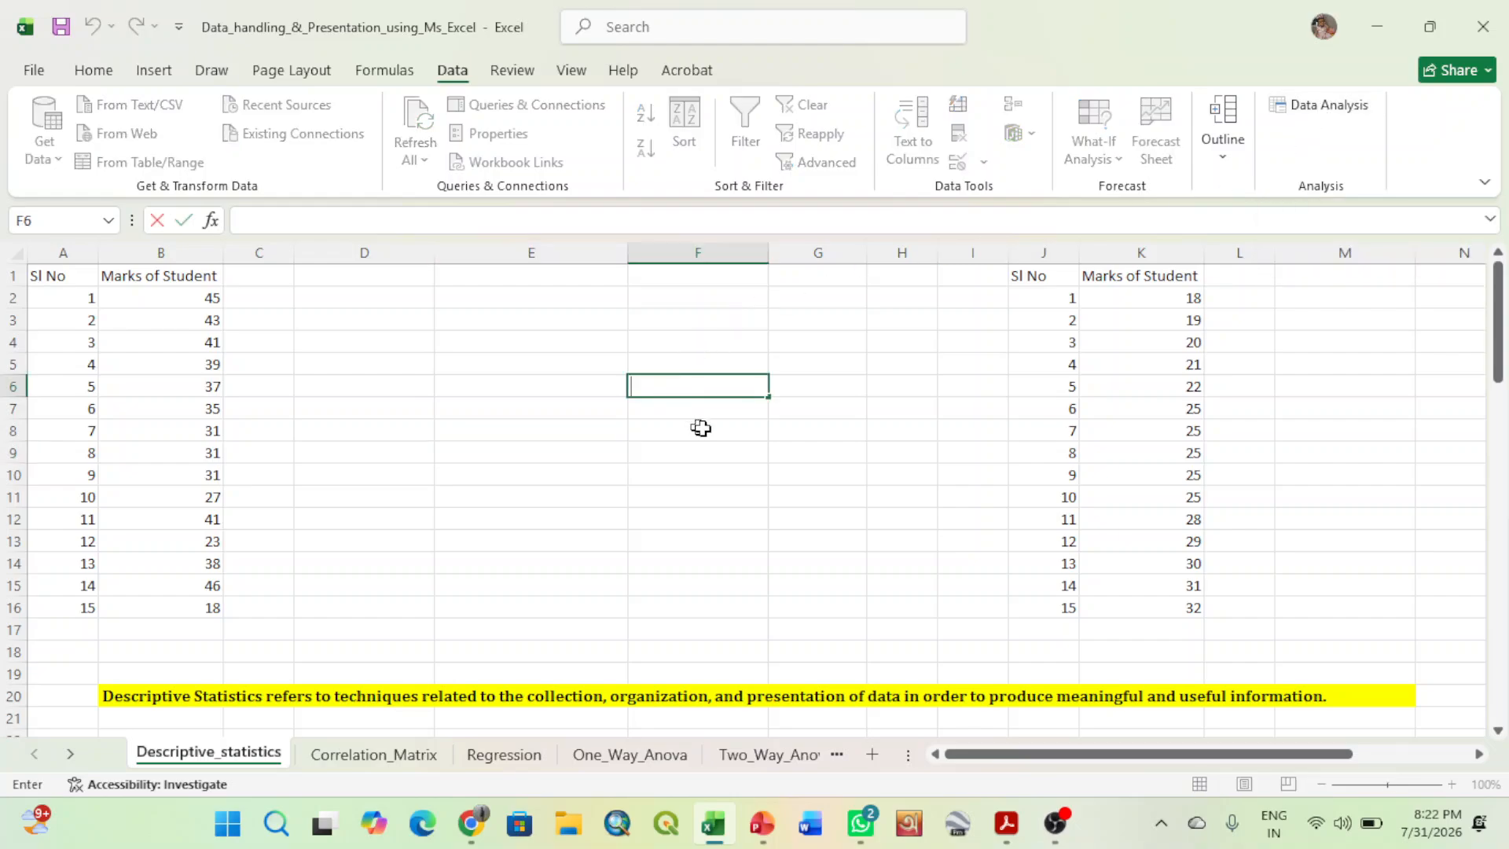
{"action": "left_click", "coordinate": [34, 72]}
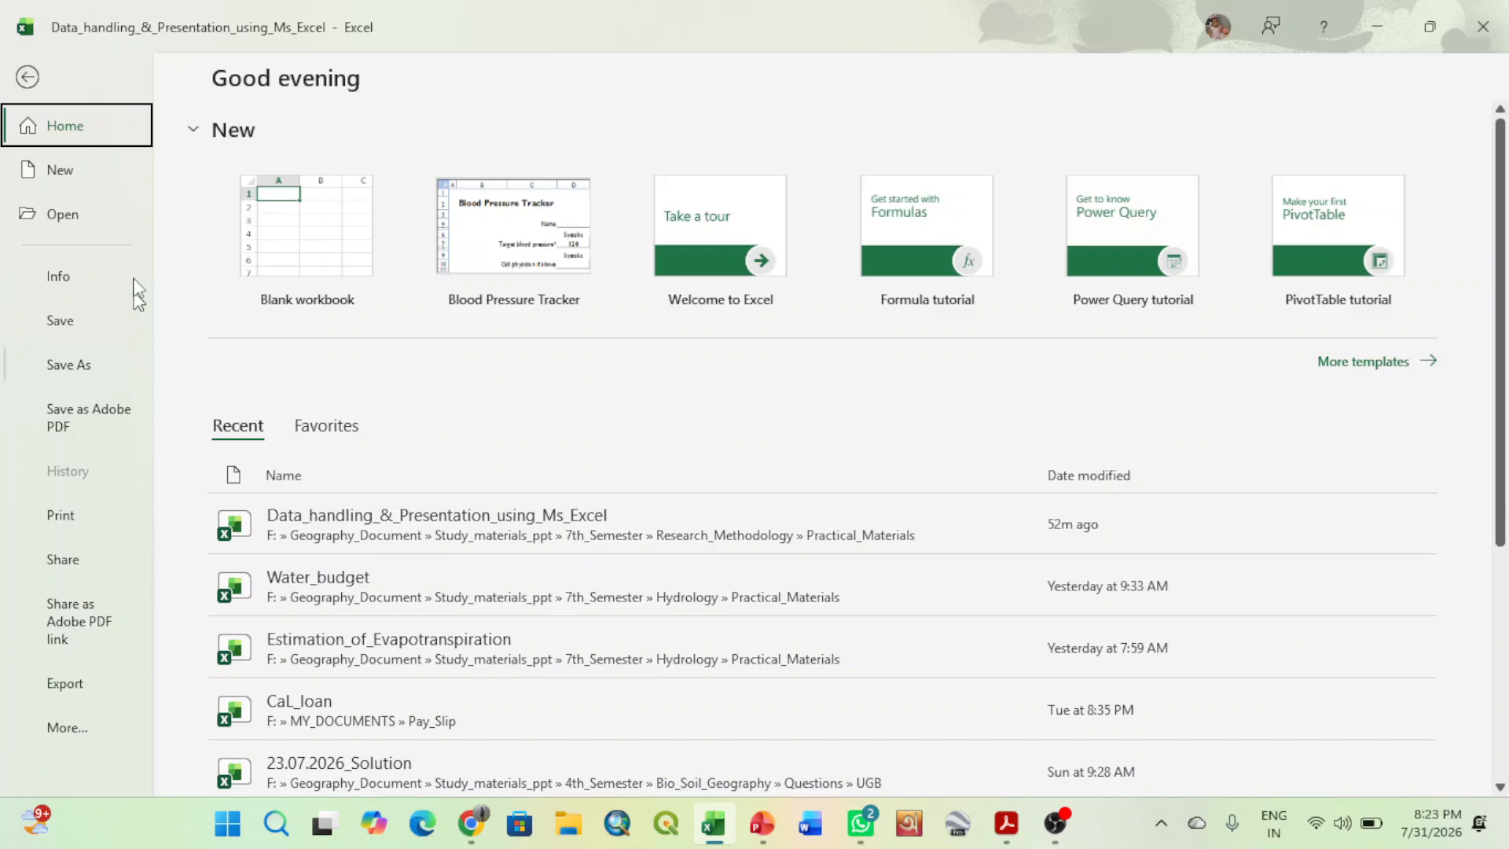
{"action": "left_click", "coordinate": [26, 79]}
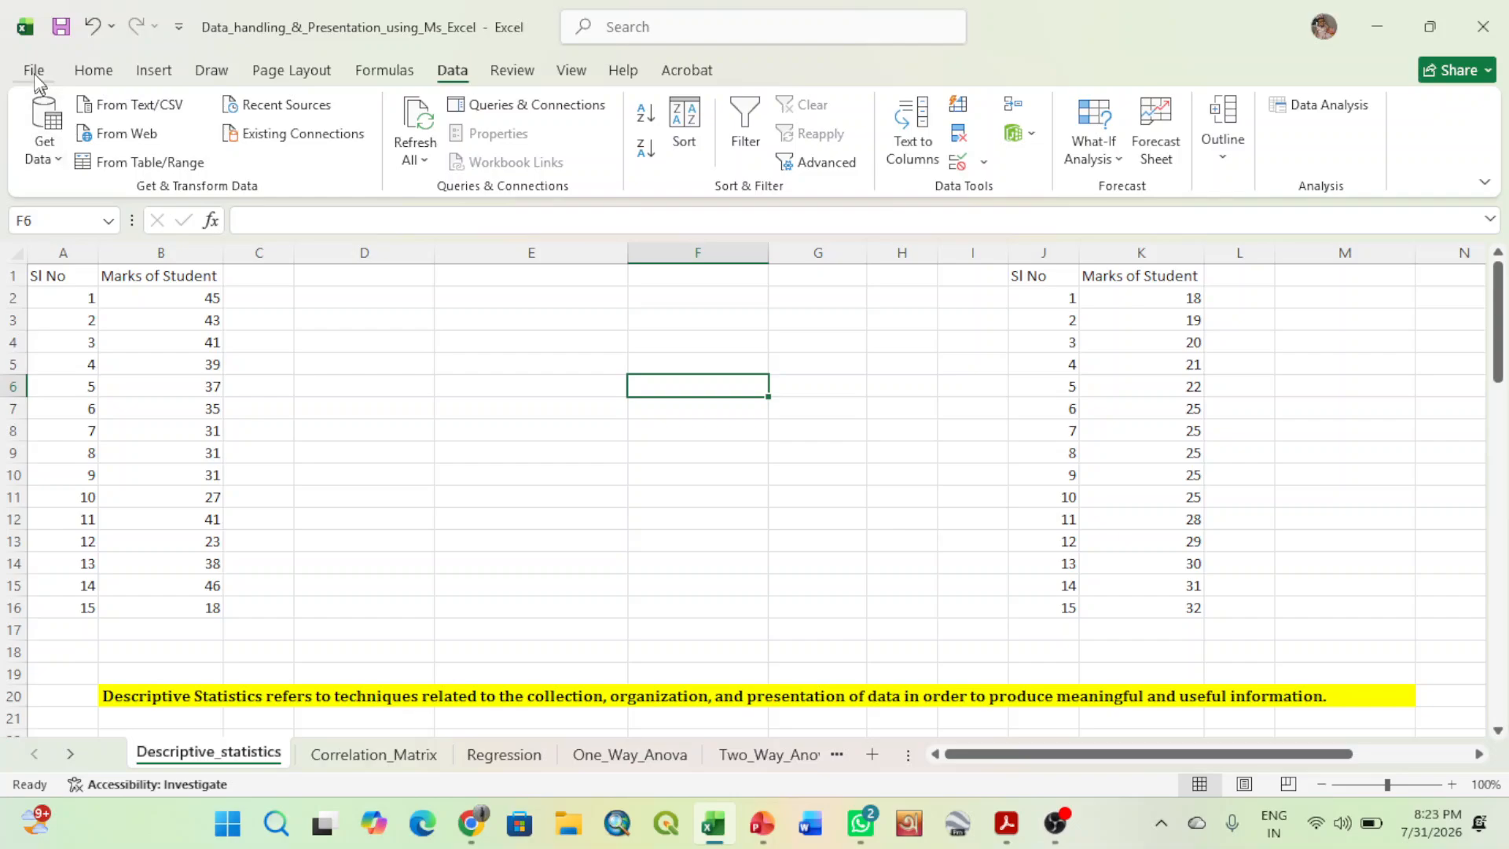
{"action": "left_click", "coordinate": [30, 67]}
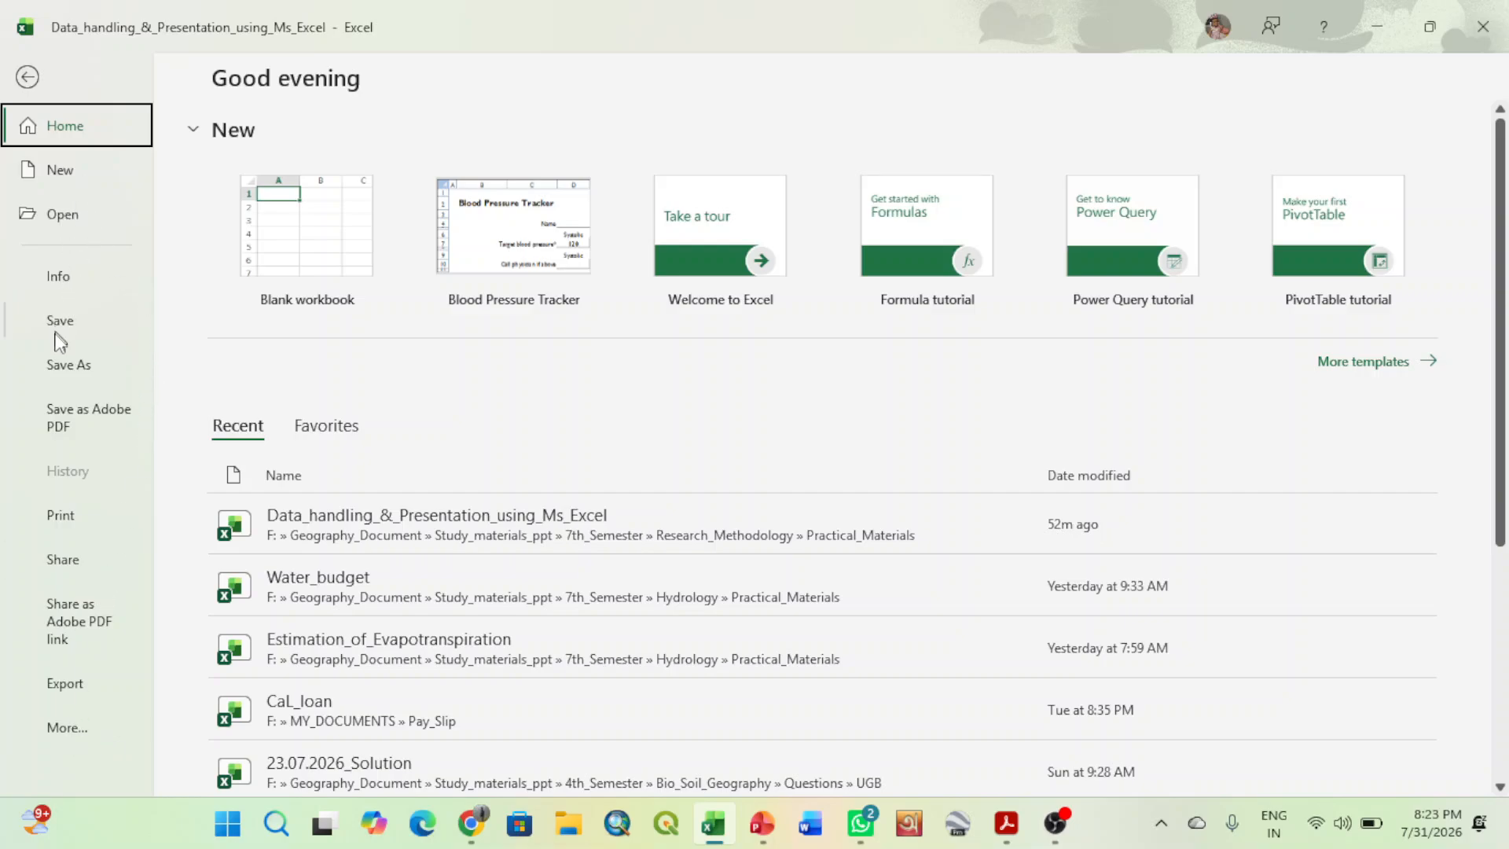
{"action": "left_click", "coordinate": [65, 731]}
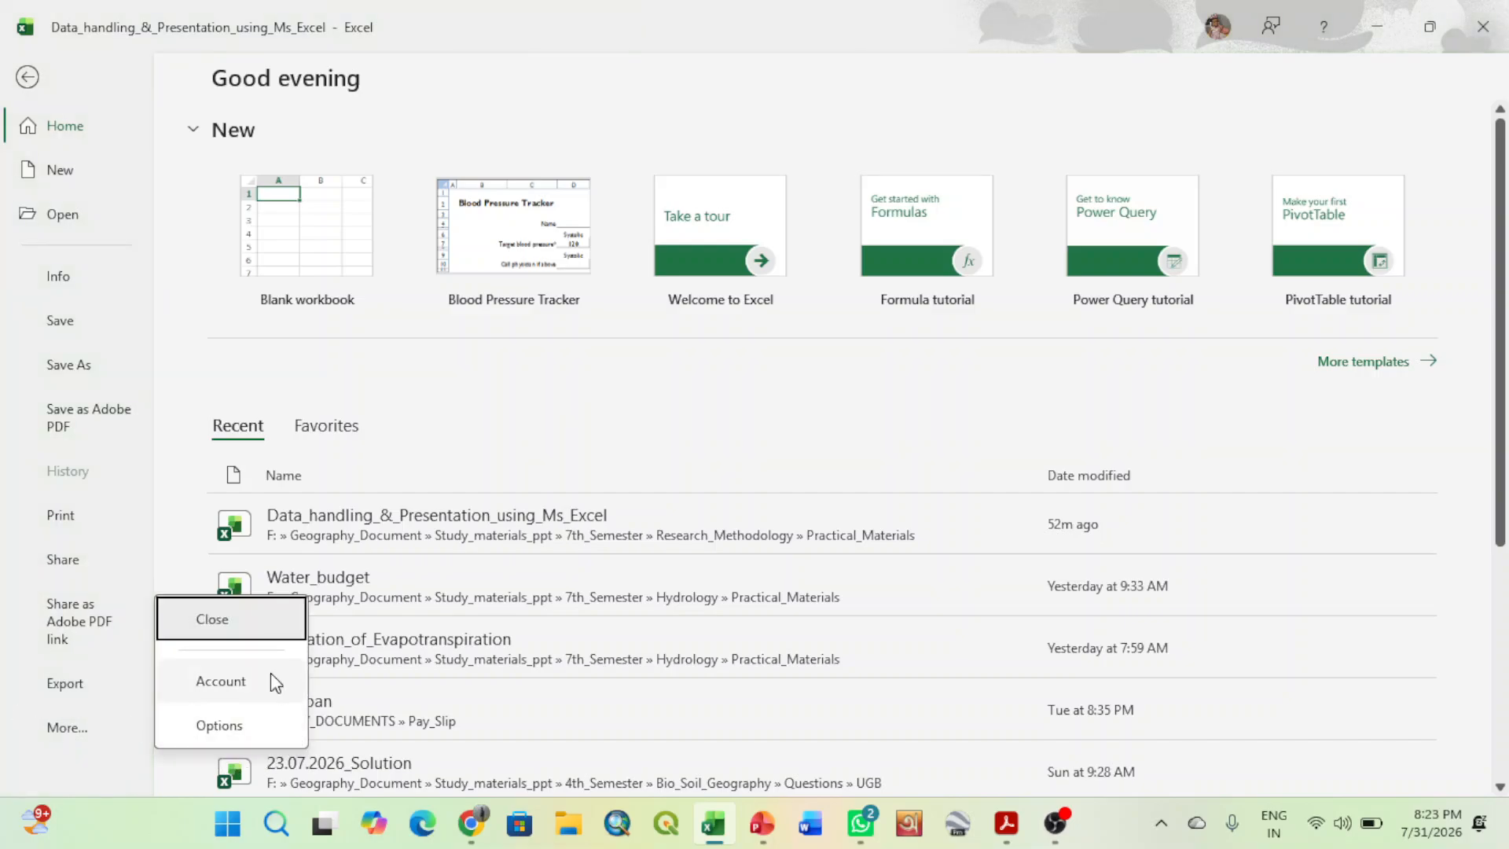
{"action": "left_click", "coordinate": [221, 725]}
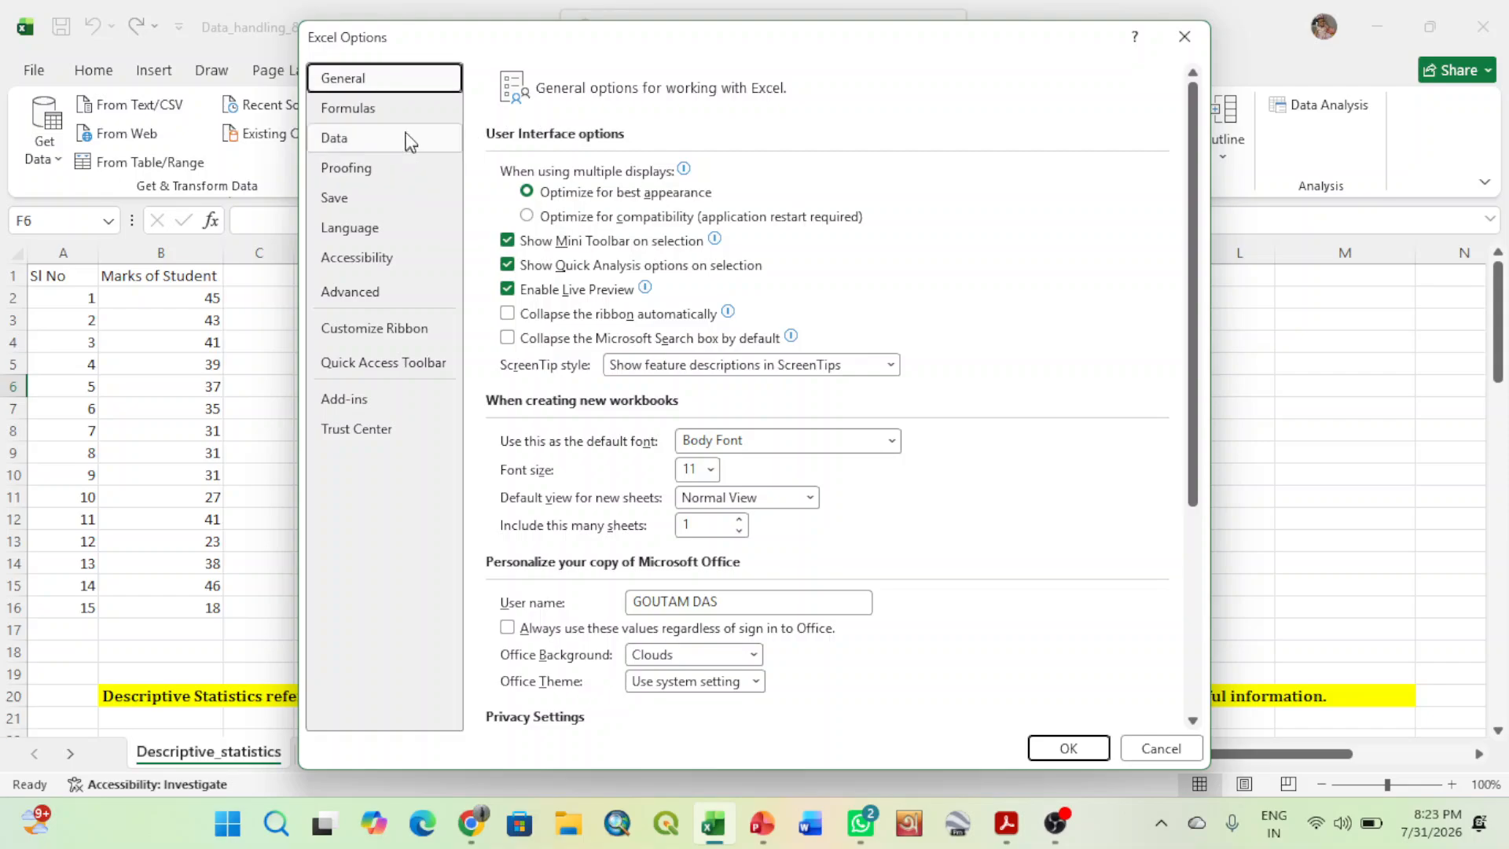
{"action": "left_click", "coordinate": [355, 404]}
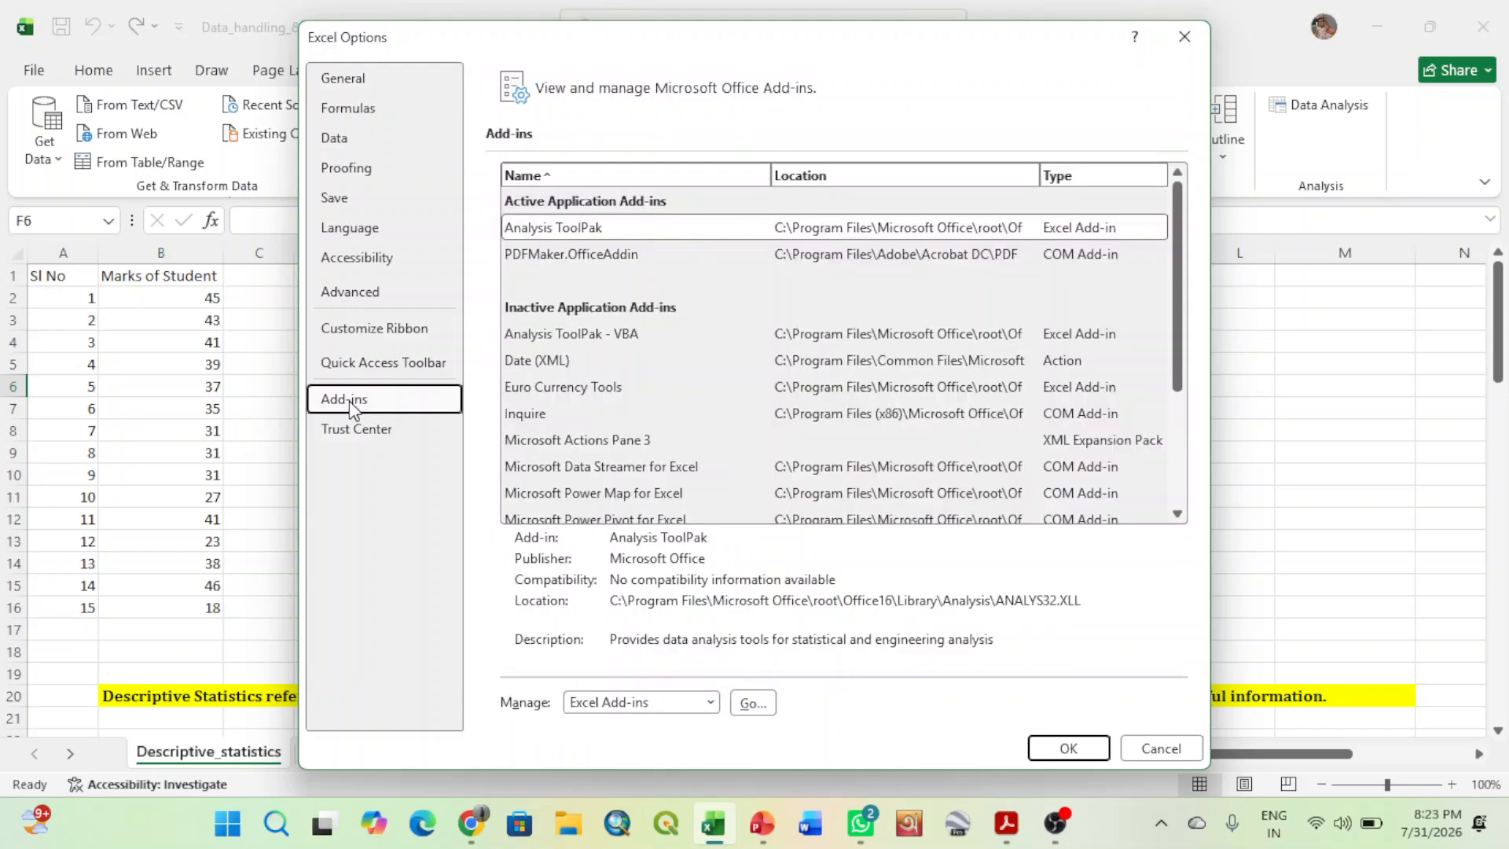
{"action": "scroll", "coordinate": [640, 281], "scroll_direction": "down", "scroll_amount": 2}
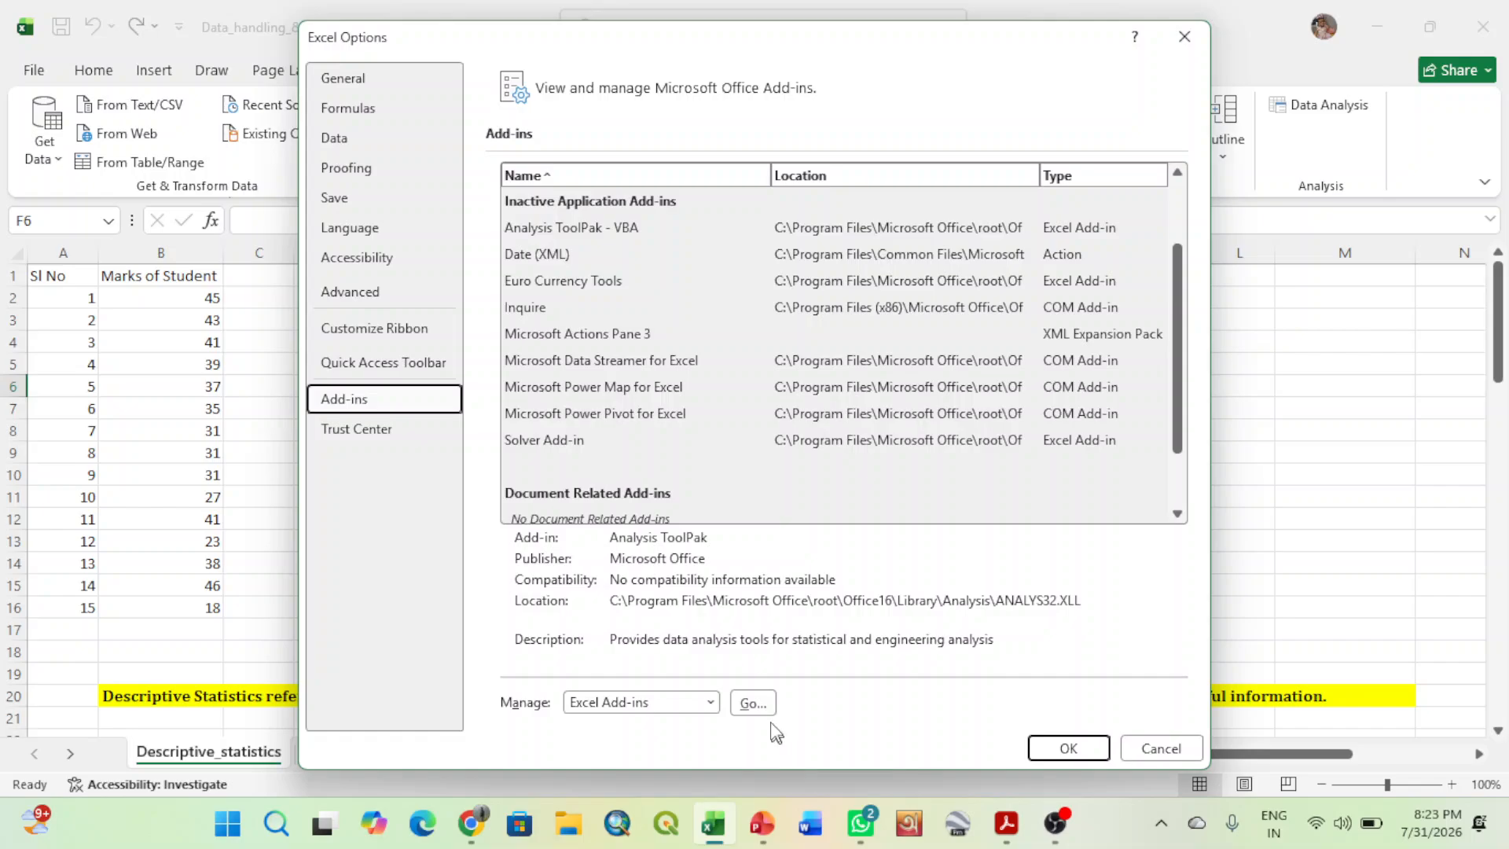
{"action": "left_click", "coordinate": [751, 704]}
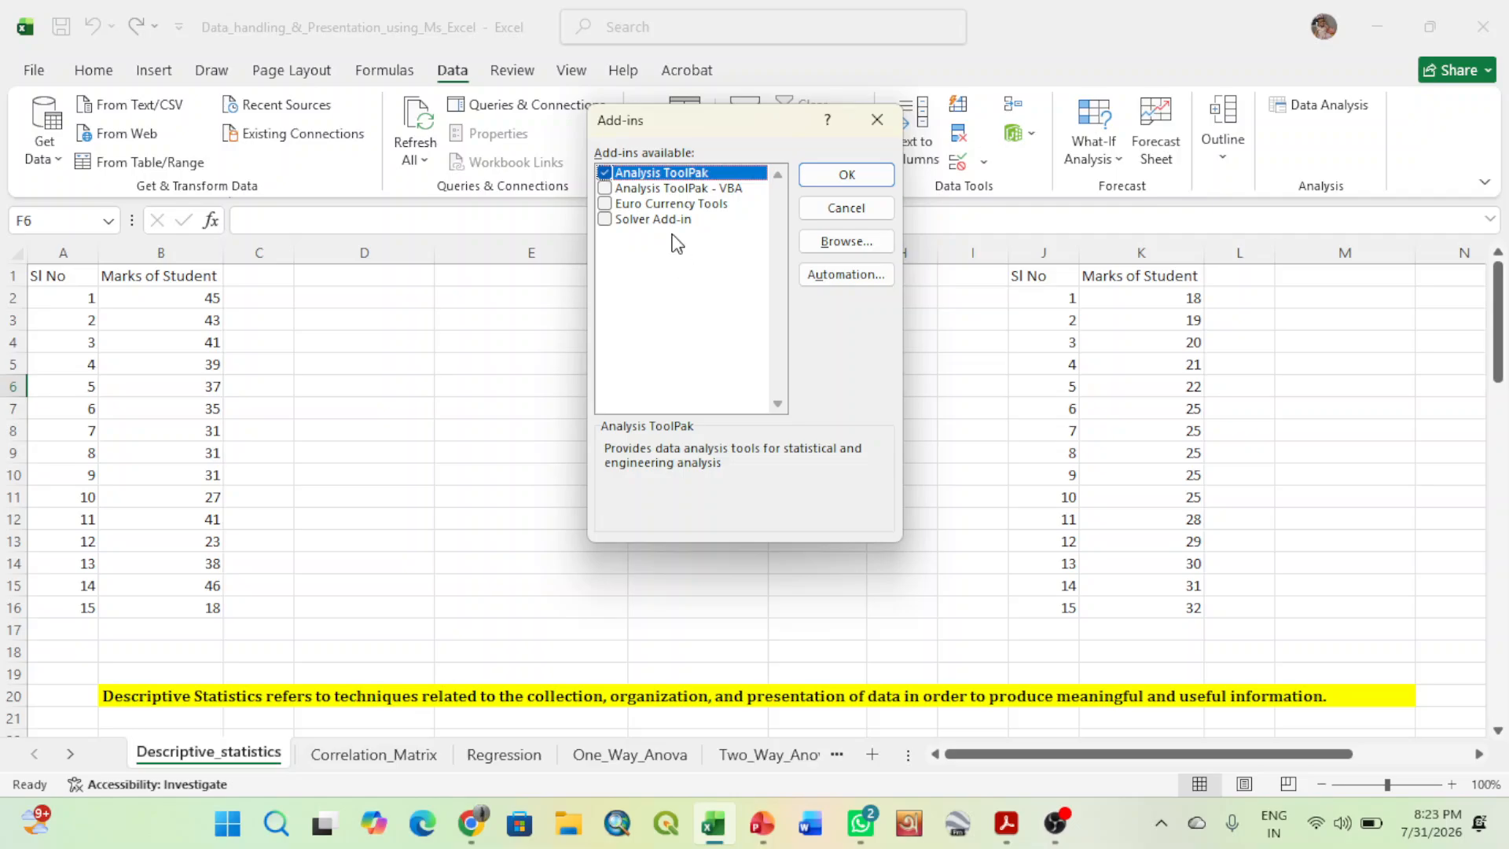
{"action": "left_click", "coordinate": [605, 172]}
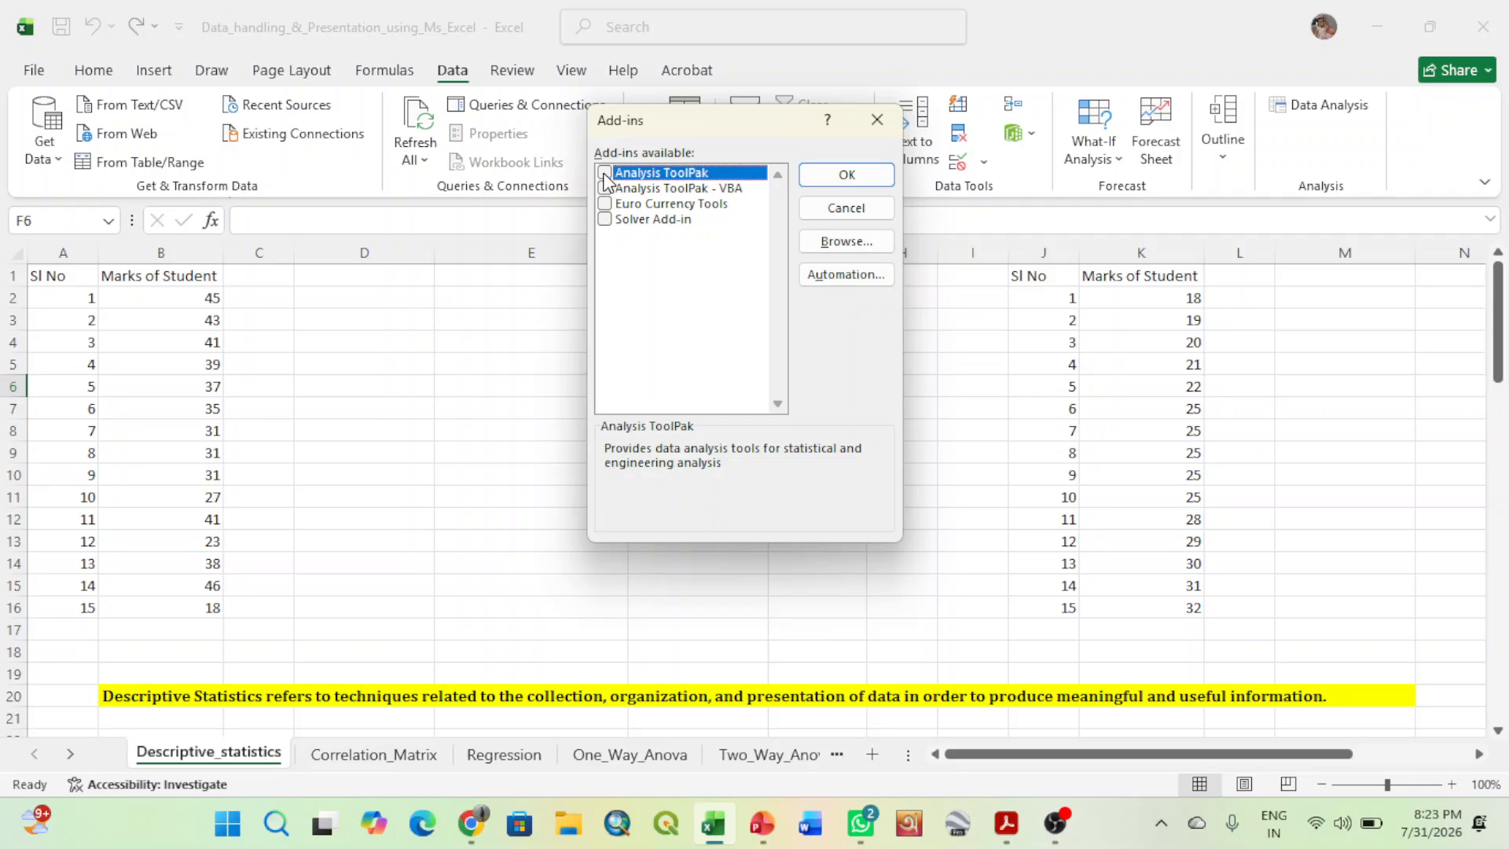
{"action": "left_click", "coordinate": [842, 173]}
{"action": "left_click", "coordinate": [563, 440]}
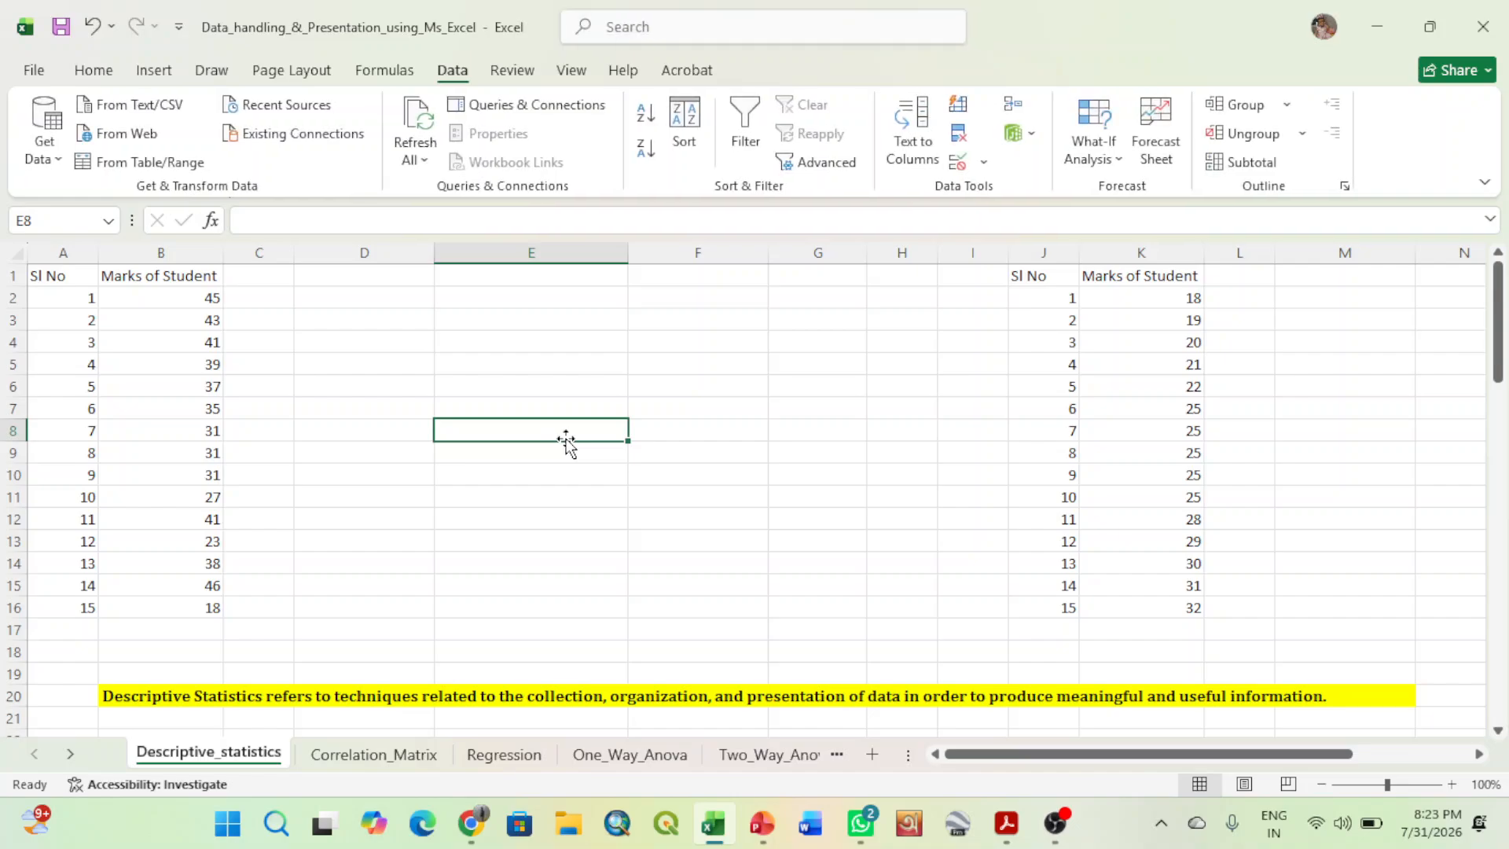
- Collapse the ribbon to its tab names and expand the formula bar to several lines
{"action": "double_click", "coordinate": [450, 74]}
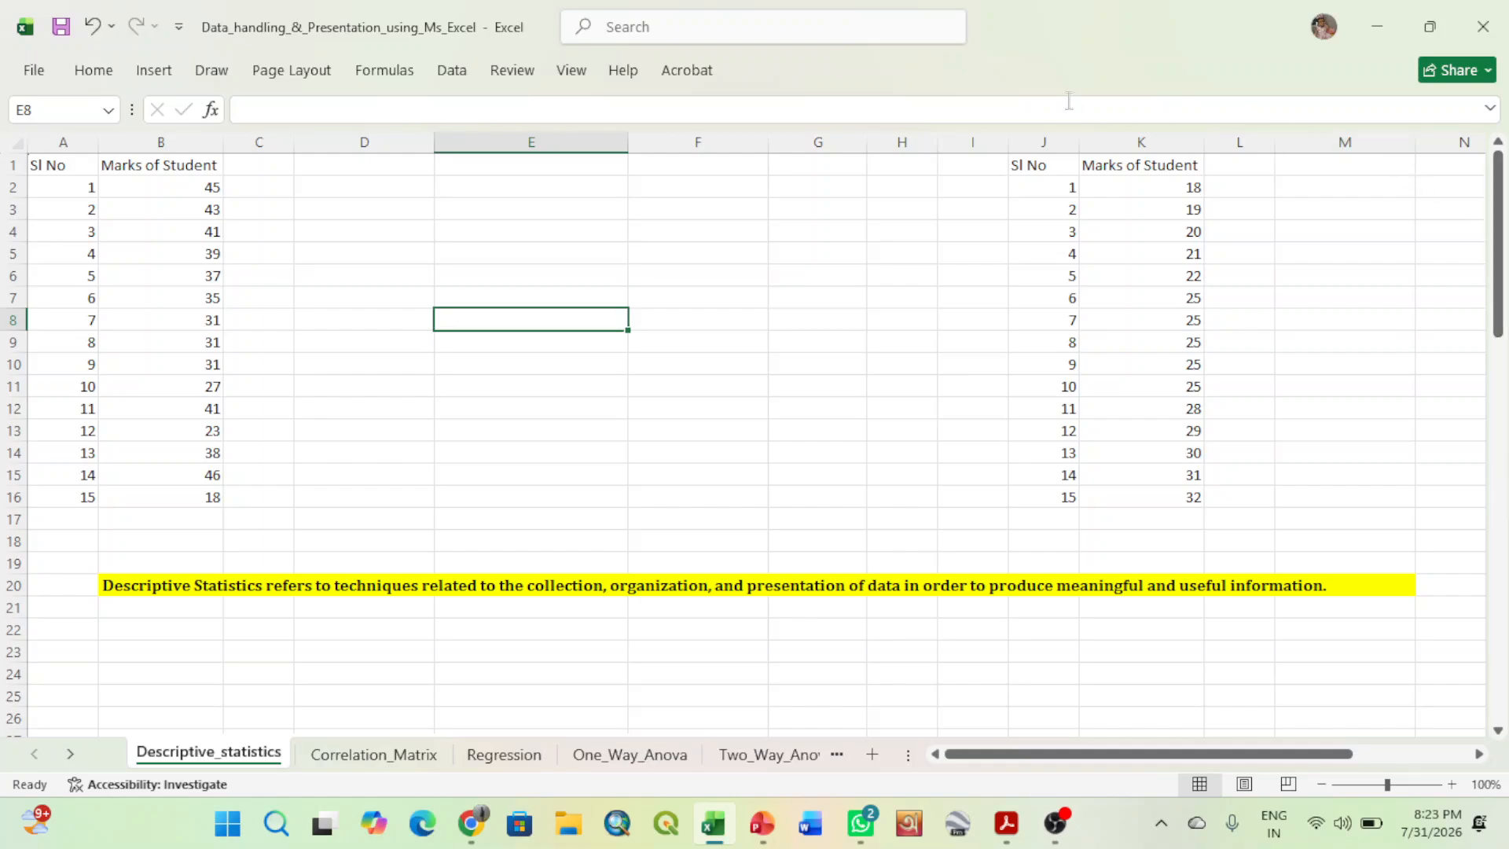
{"action": "left_click", "coordinate": [1488, 110]}
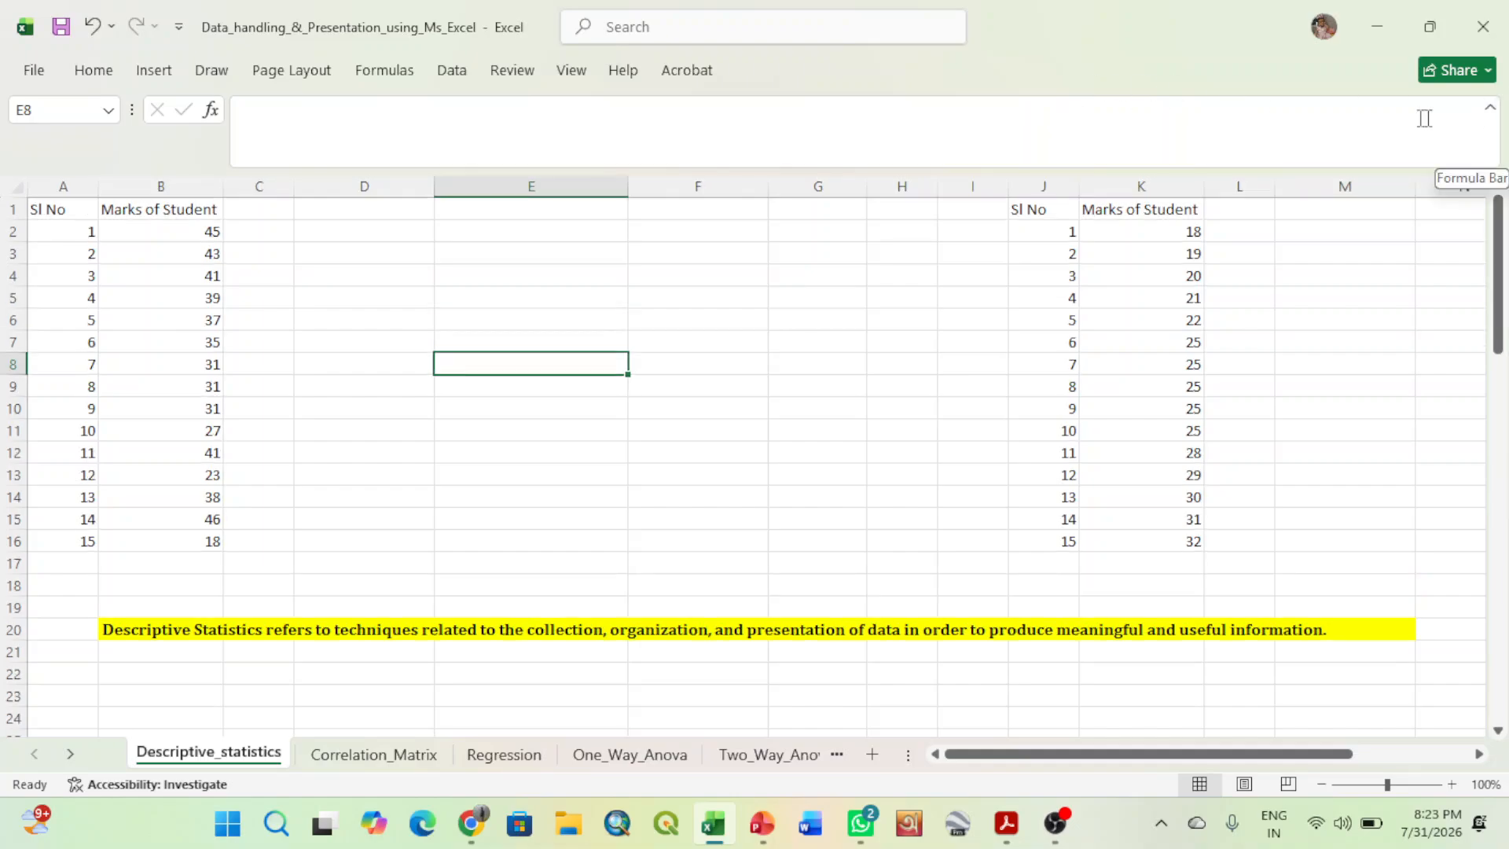
{"action": "left_click", "coordinate": [1489, 110]}
{"action": "left_click", "coordinate": [1489, 110]}
{"action": "right_click", "coordinate": [1053, 45]}
{"action": "left_click", "coordinate": [1117, 61]}
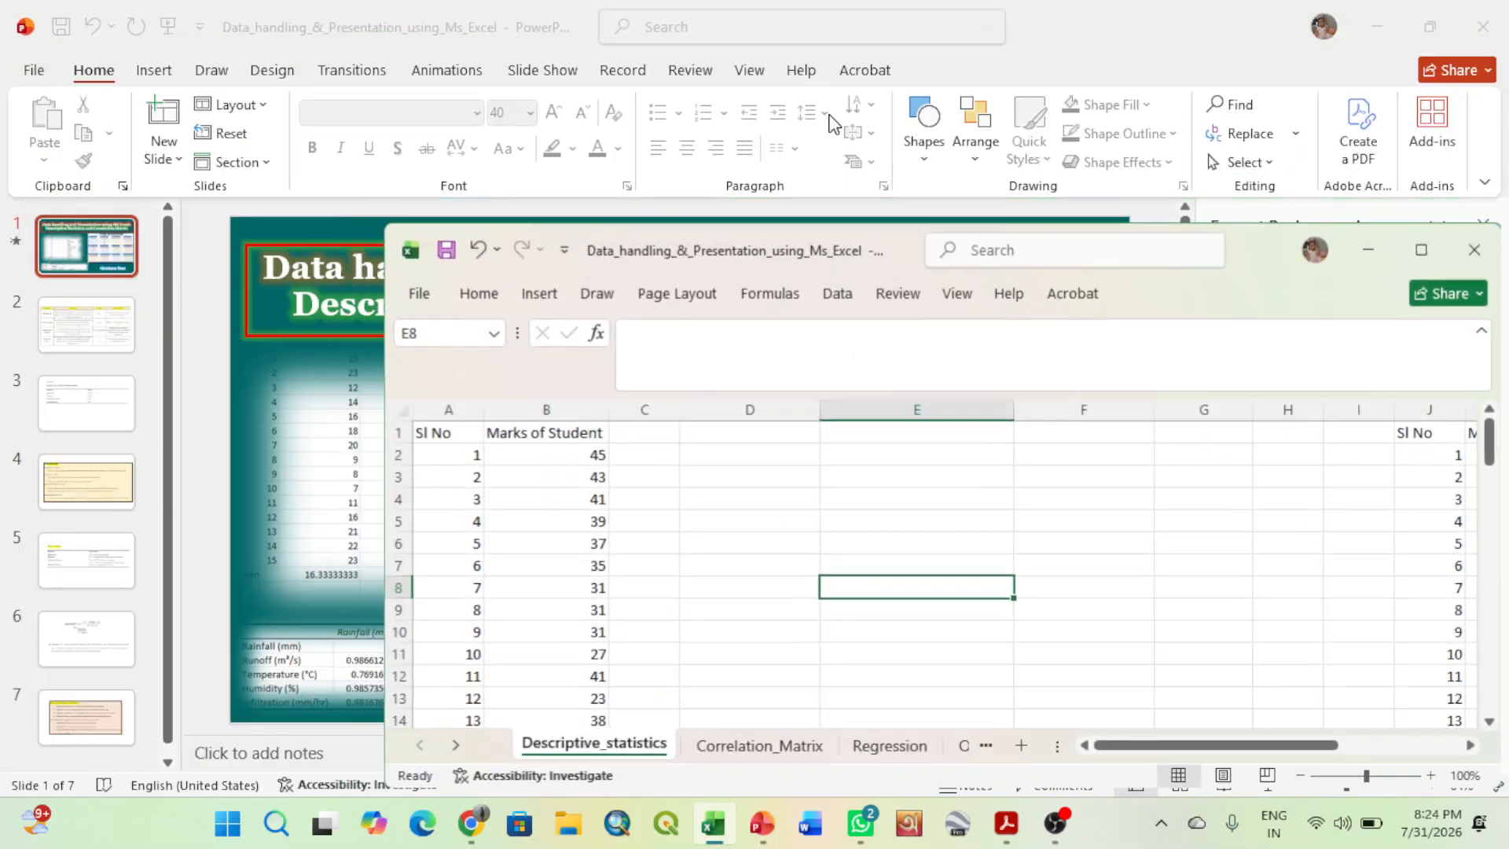
{"action": "left_click", "coordinate": [1410, 246]}
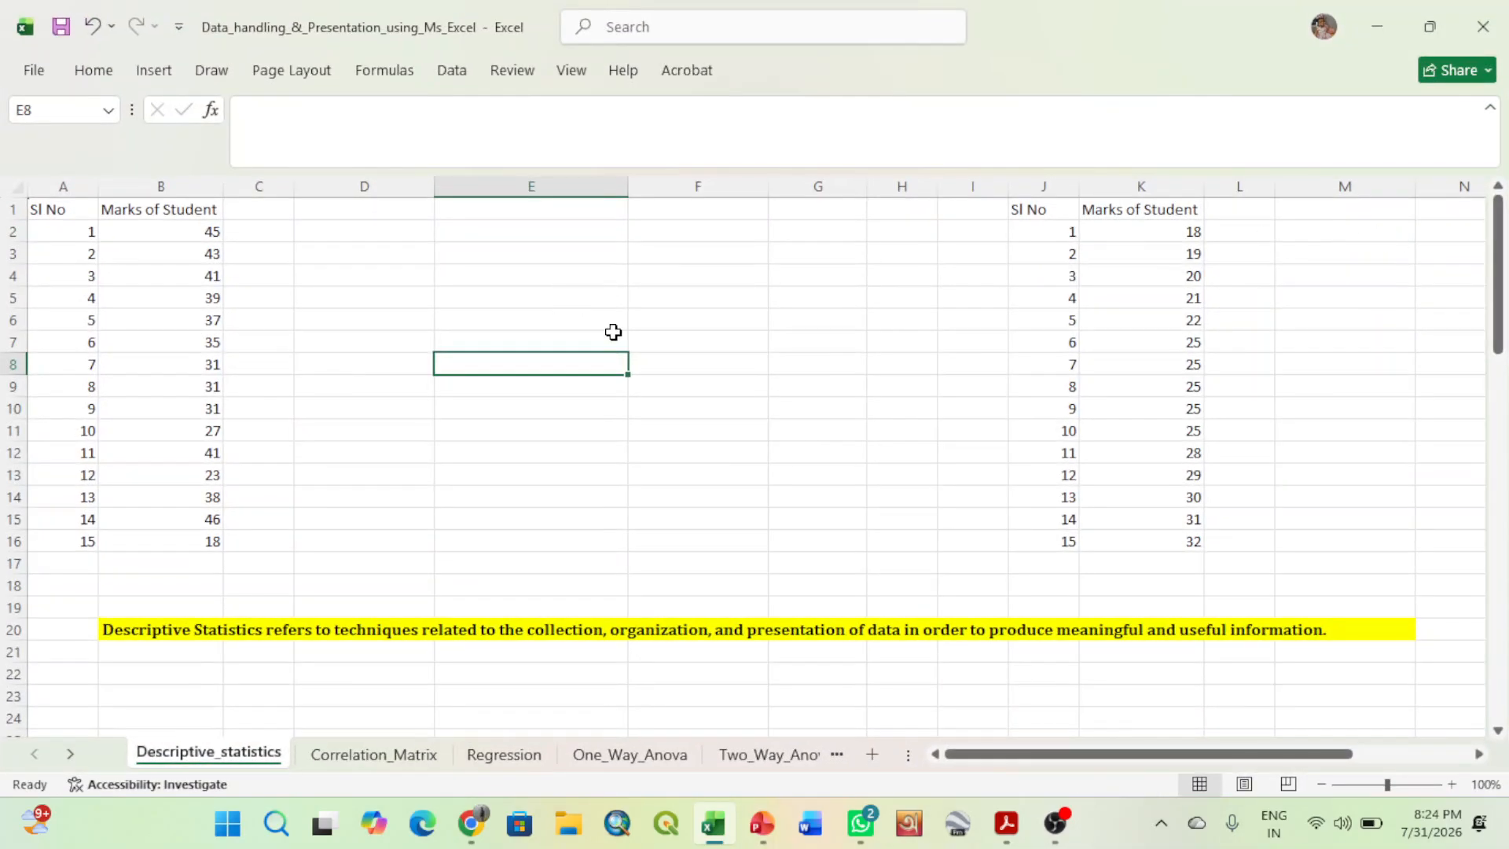
{"action": "scroll", "coordinate": [1025, 377], "scroll_direction": "down", "scroll_amount": 4}
{"action": "scroll", "coordinate": [1025, 377], "scroll_direction": "up", "scroll_amount": 4}
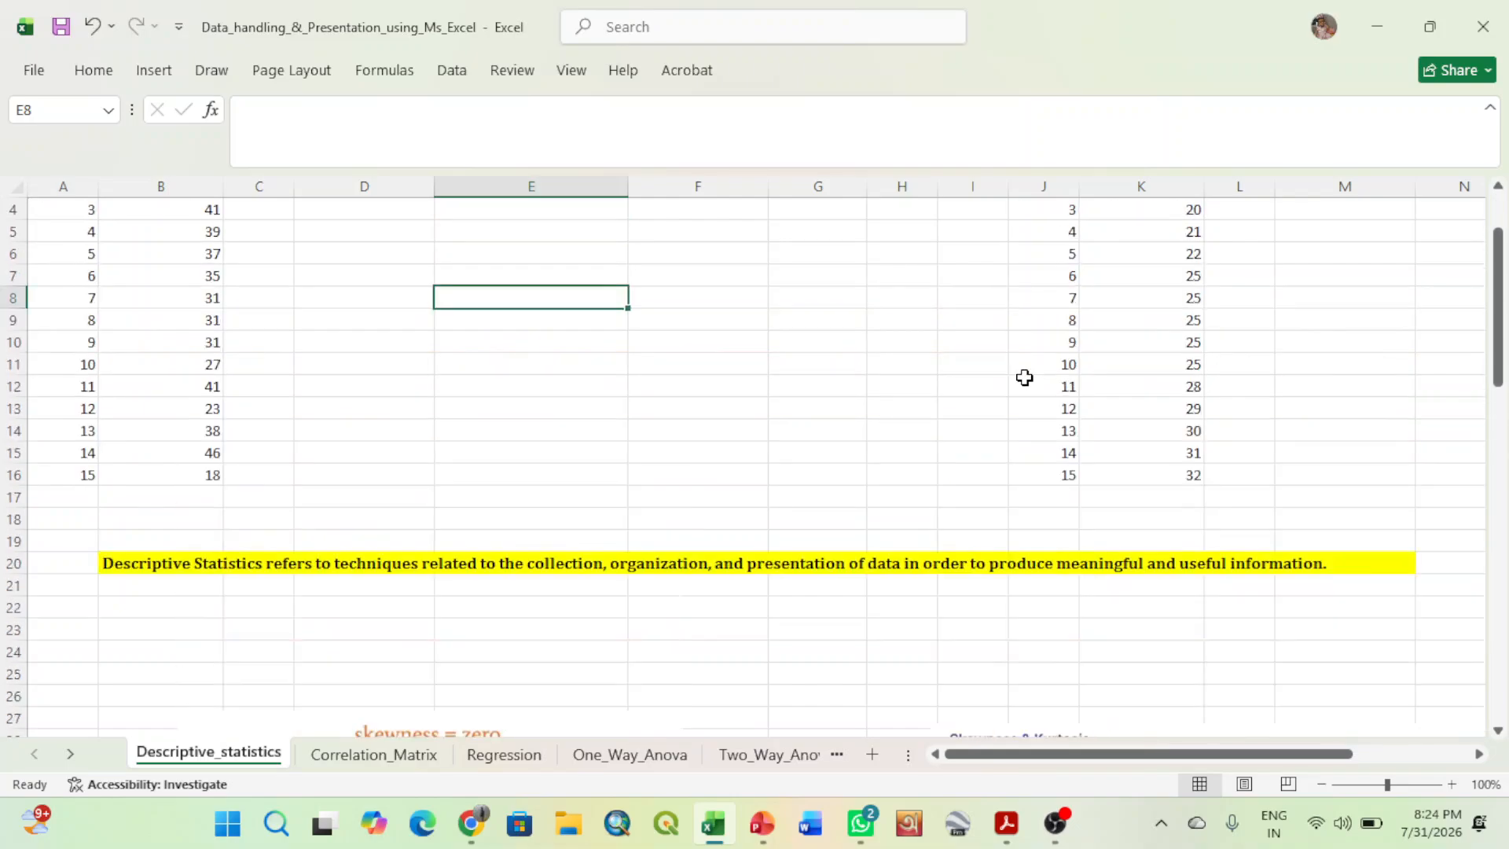
{"action": "right_click", "coordinate": [1178, 84]}
{"action": "left_click", "coordinate": [1115, 55]}
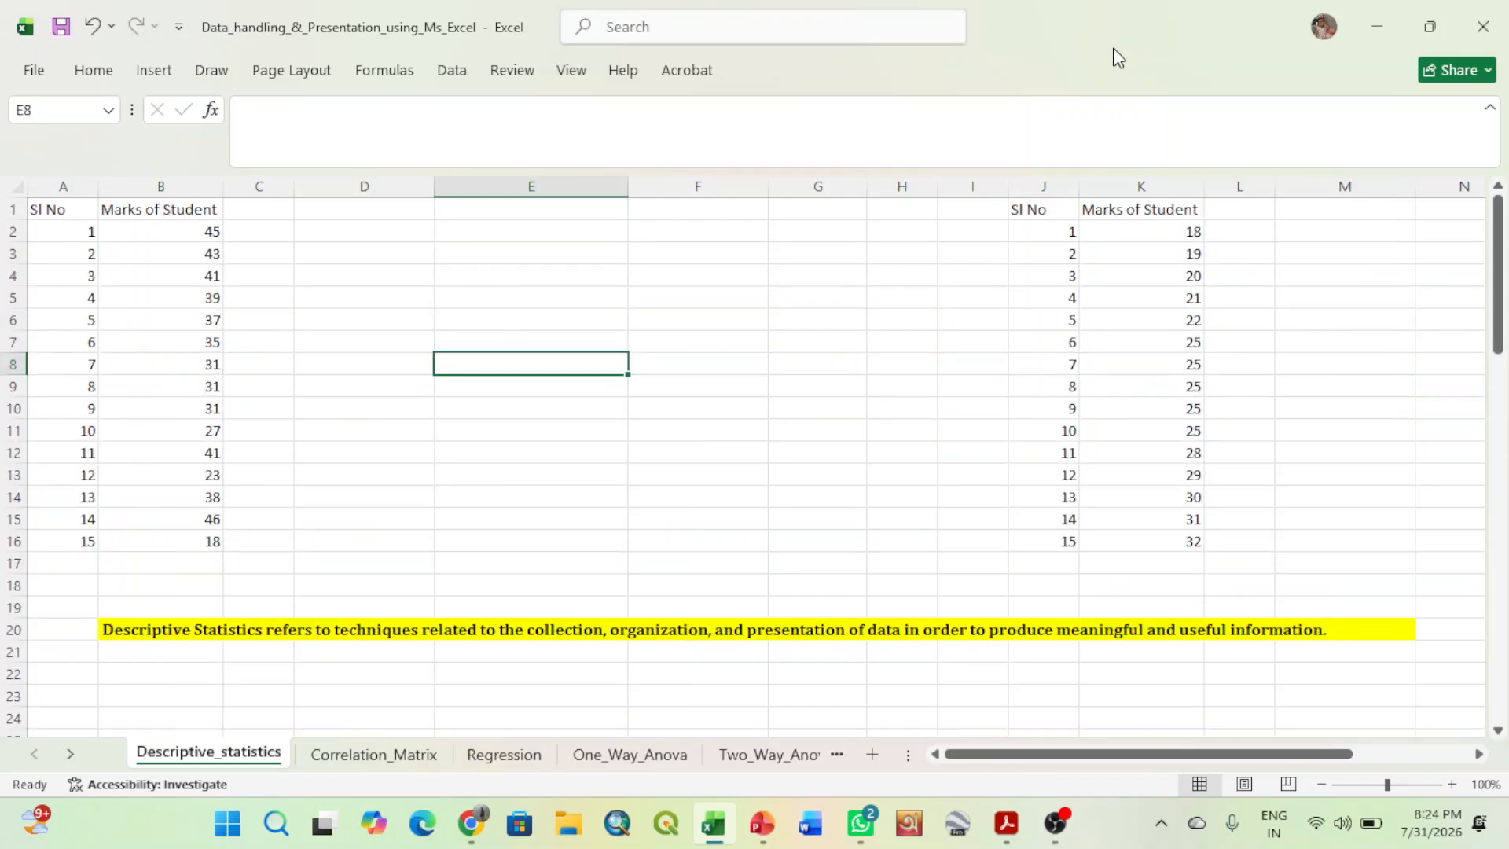
{"action": "mouse_move", "coordinate": [1053, 841]}
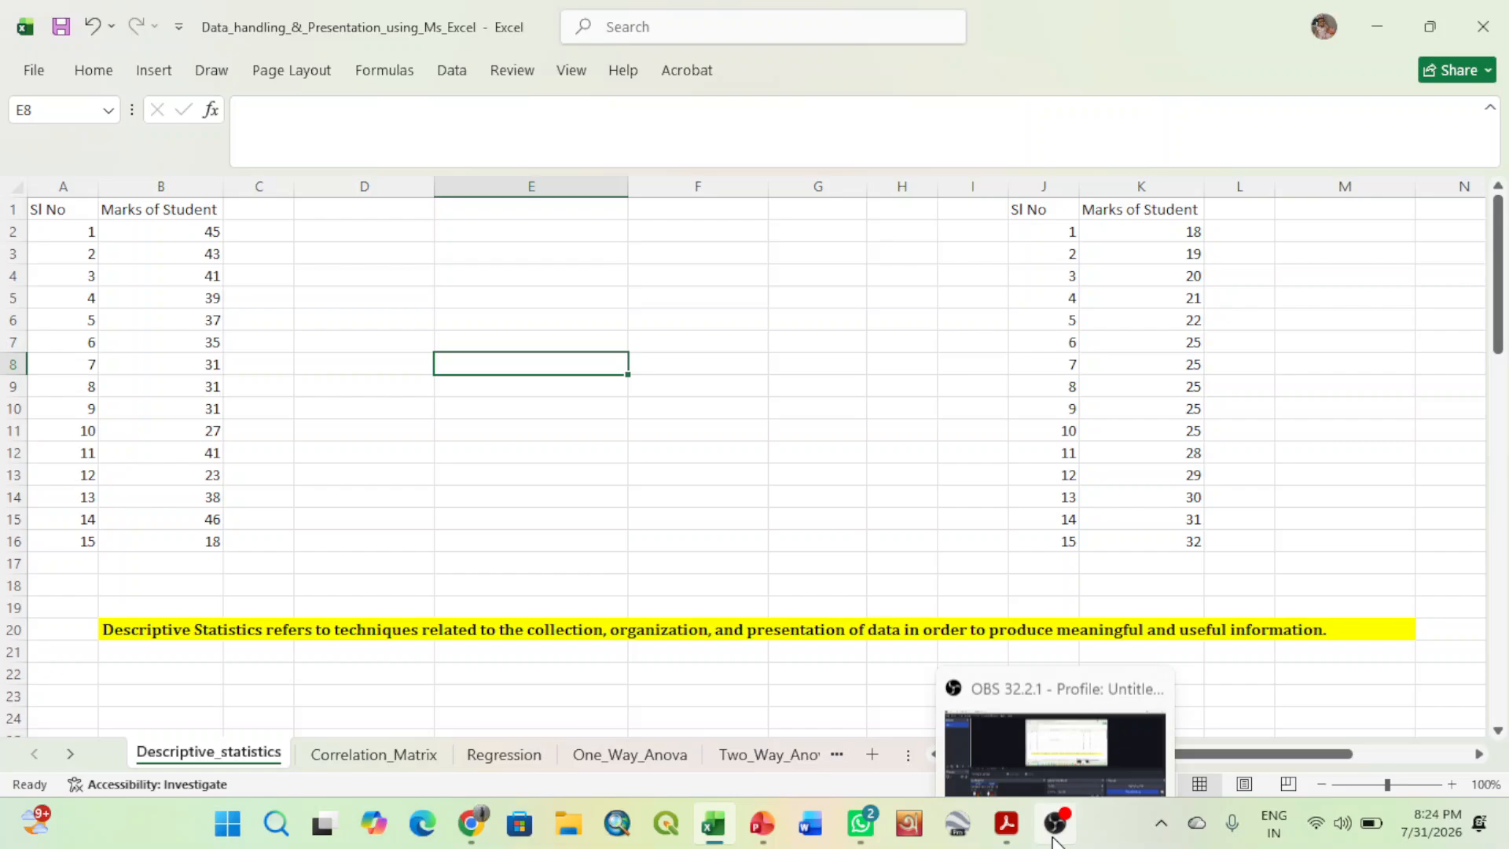
{"action": "left_click", "coordinate": [1094, 744]}
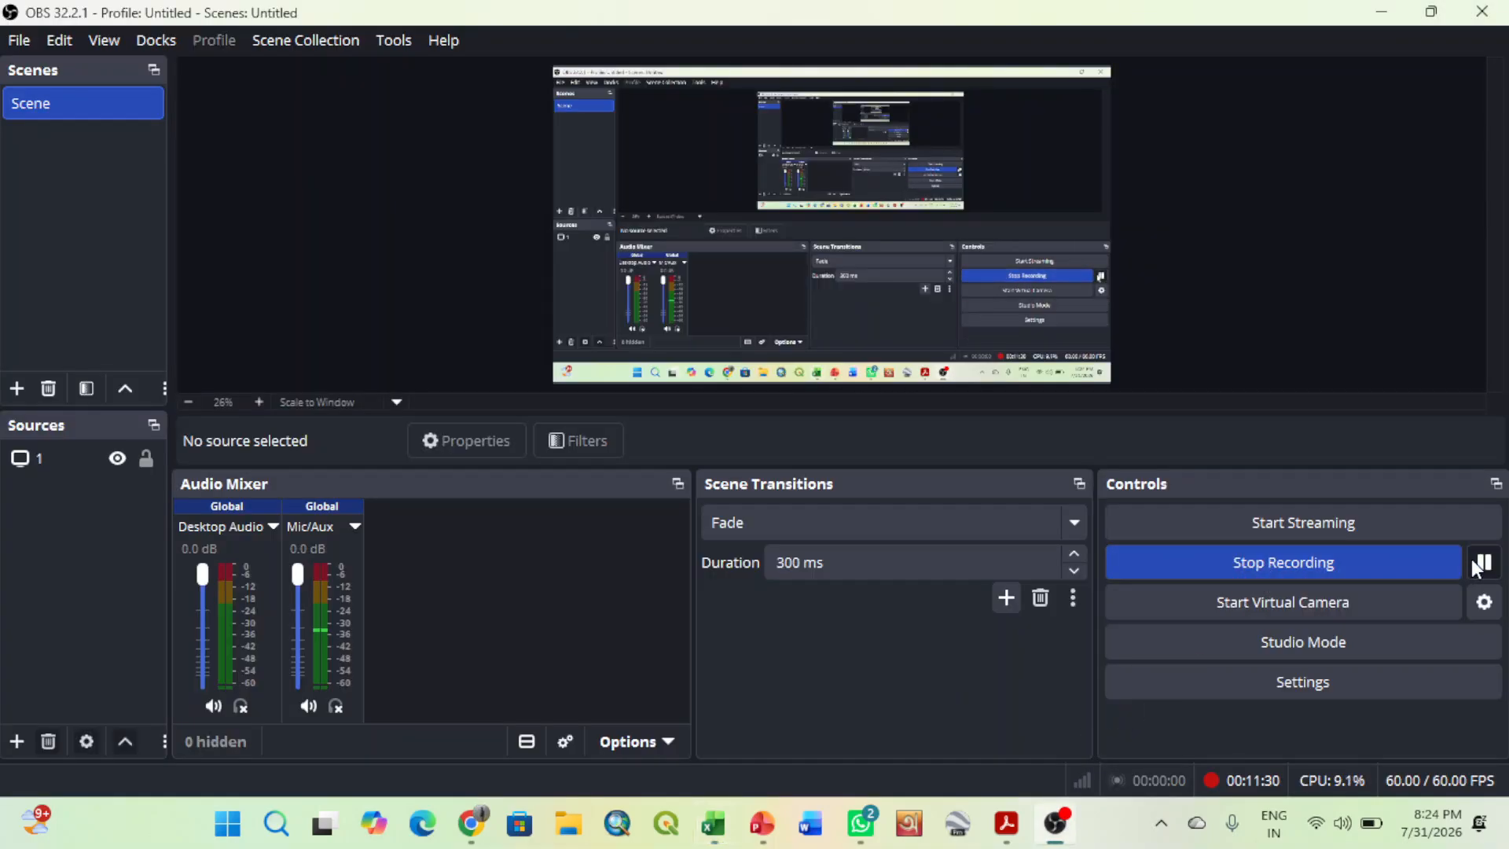
{"action": "left_click", "coordinate": [713, 825]}
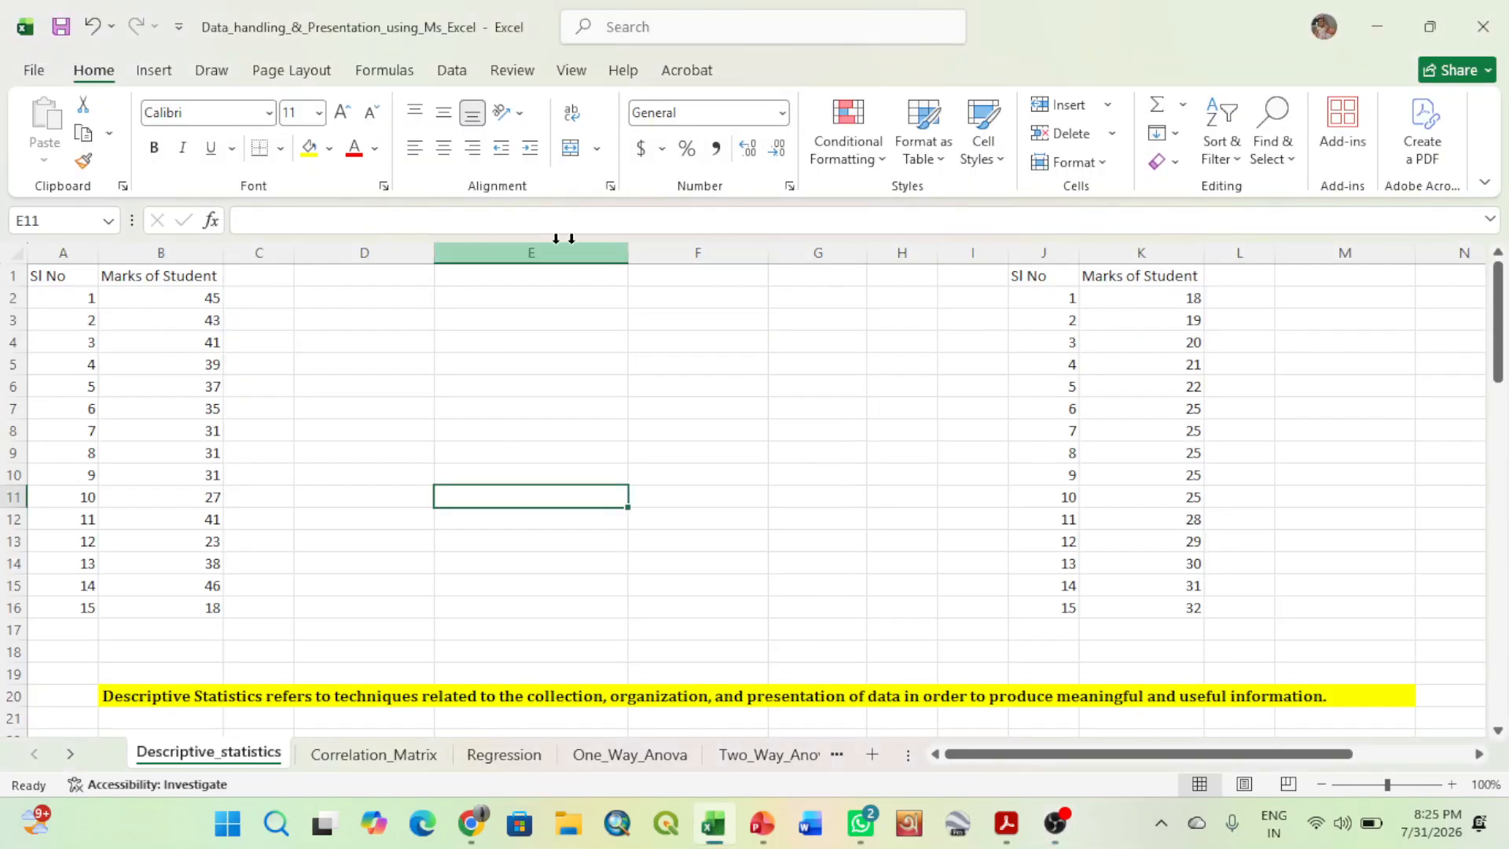
{"action": "left_click", "coordinate": [464, 77]}
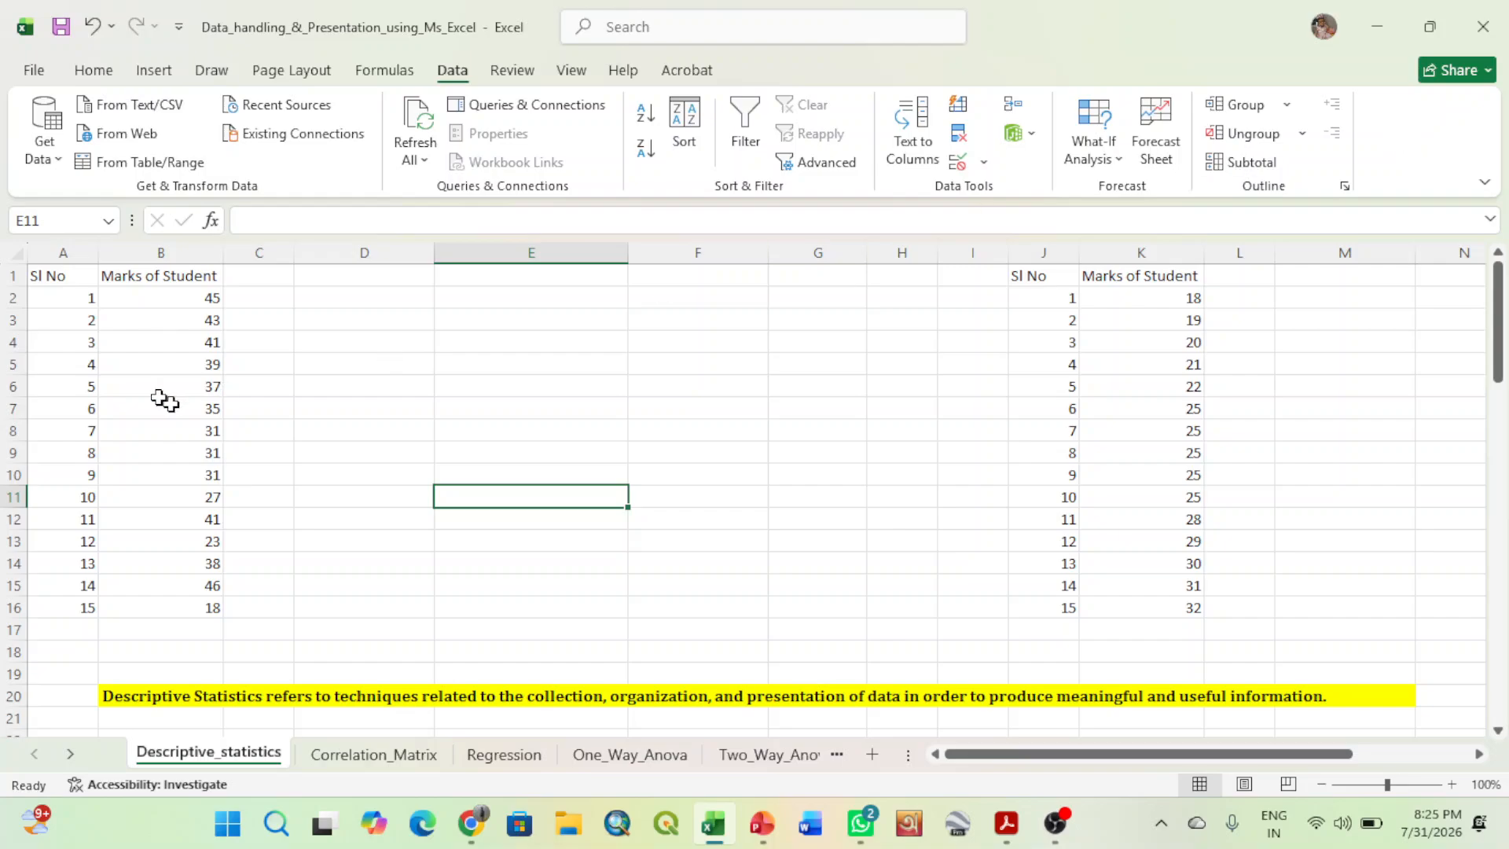
{"action": "left_click", "coordinate": [36, 72]}
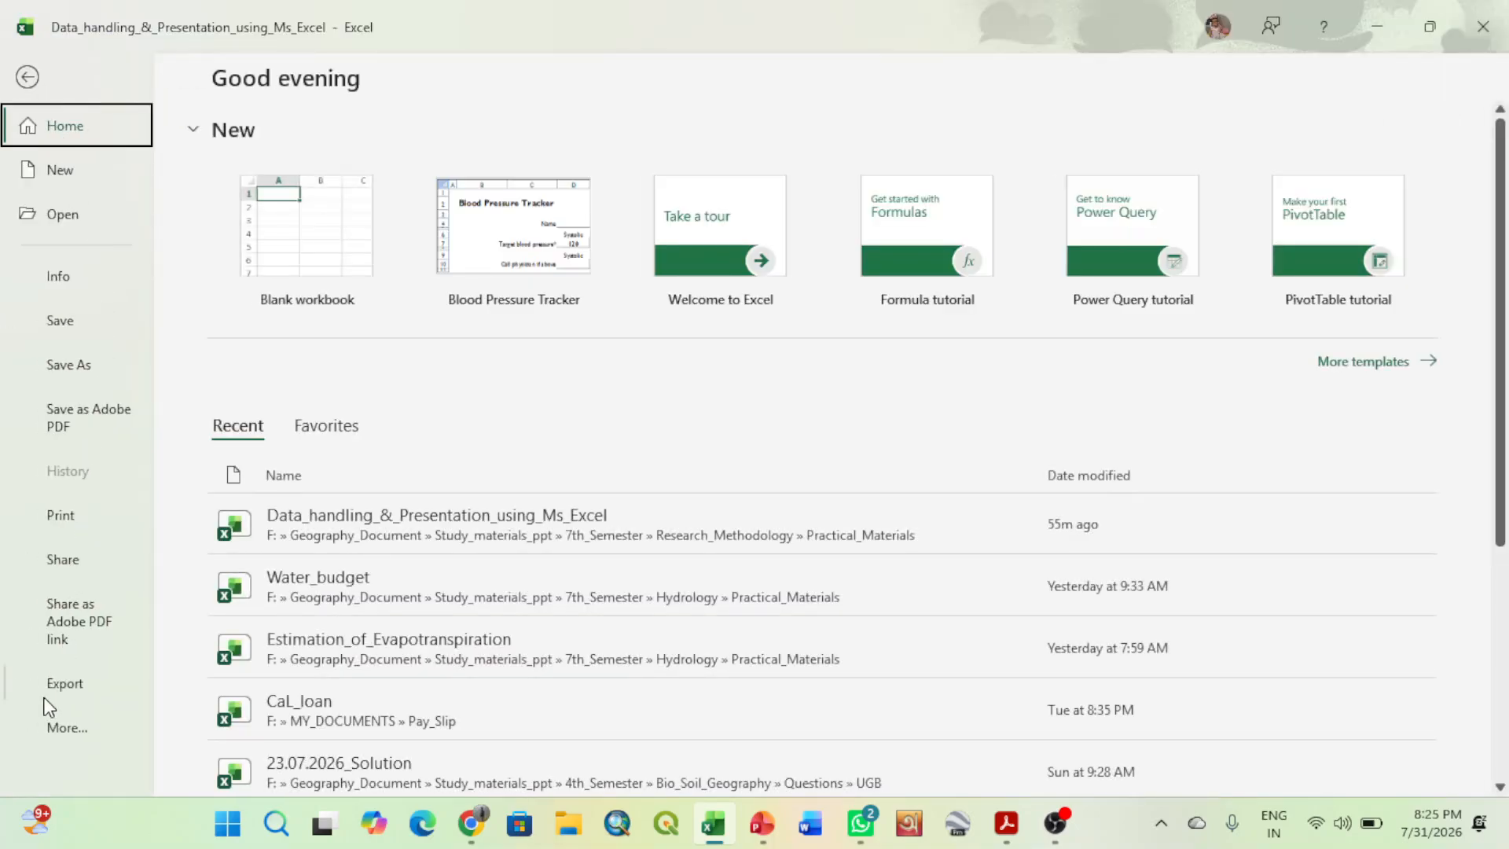
{"action": "left_click", "coordinate": [18, 77]}
{"action": "left_click", "coordinate": [90, 72]}
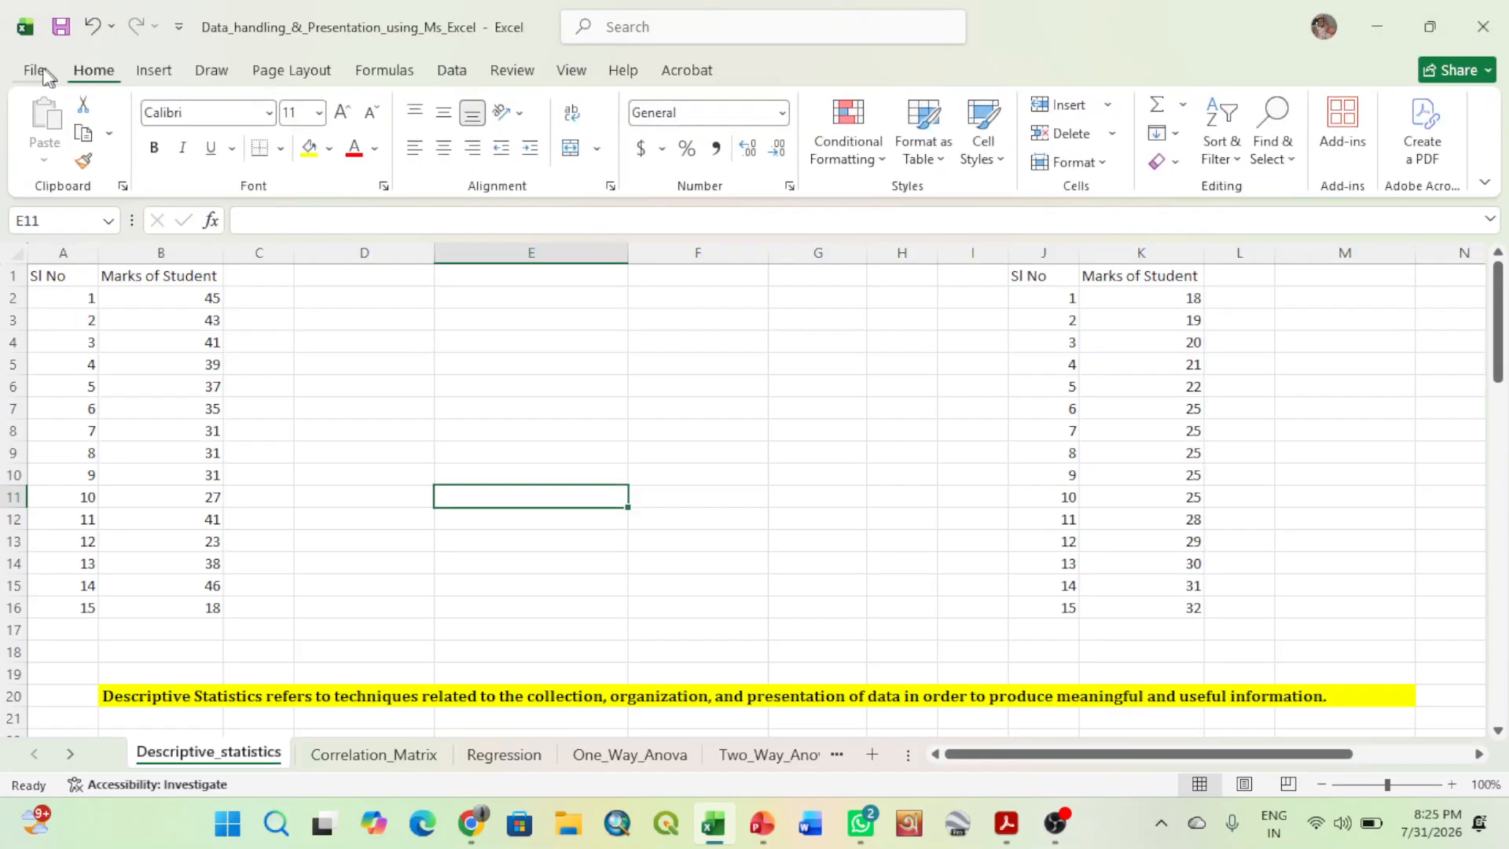
{"action": "left_click", "coordinate": [39, 75]}
{"action": "key", "text": "Escape"}
- Enable the Analysis ToolPak through the Excel Add-ins settings in the program options, and bring up the Data Analysis command
{"action": "left_click", "coordinate": [37, 72]}
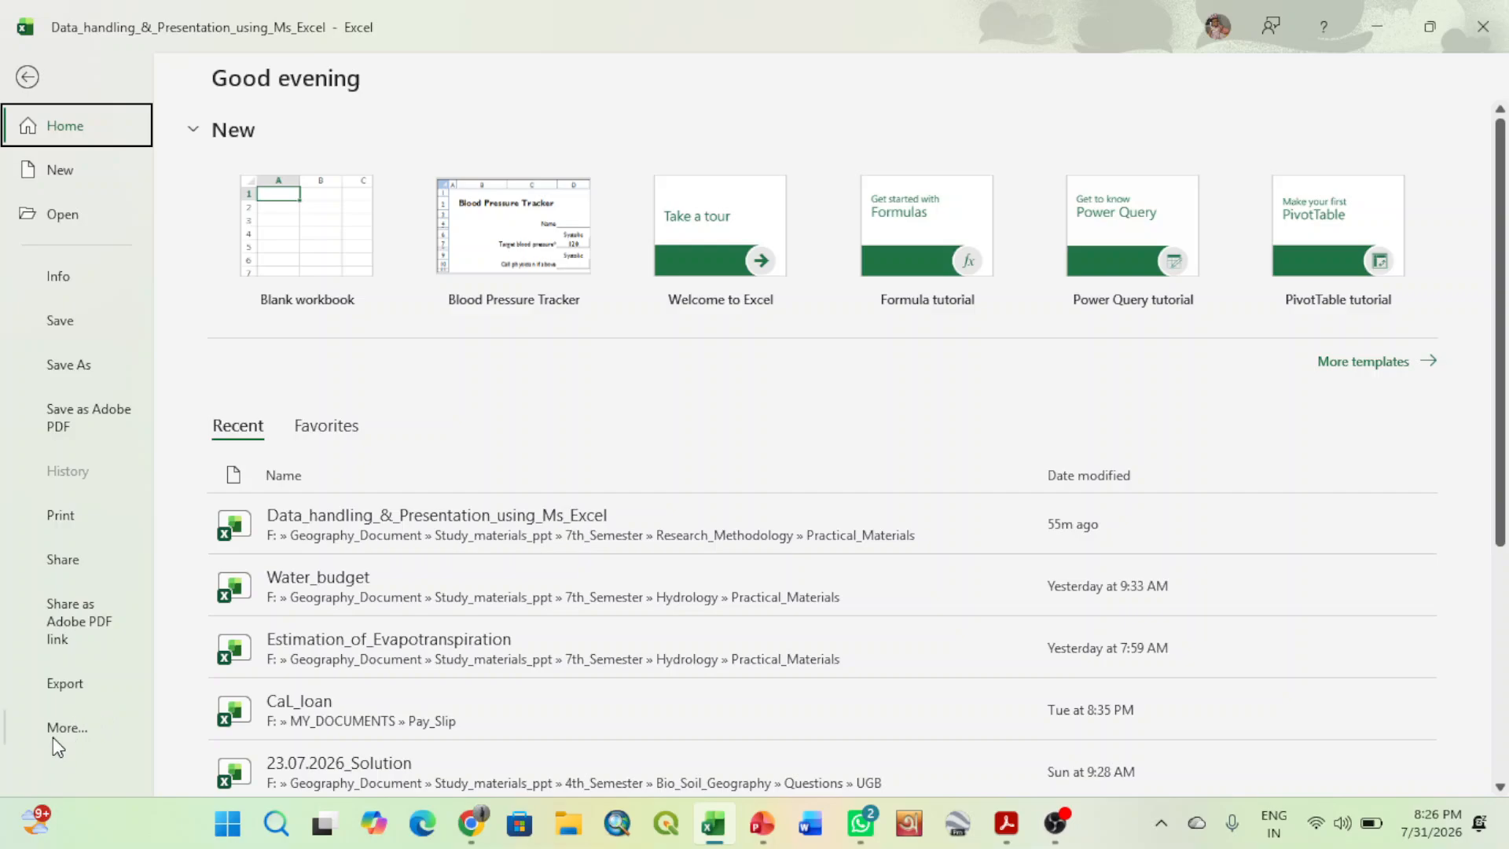
{"action": "left_click", "coordinate": [57, 733]}
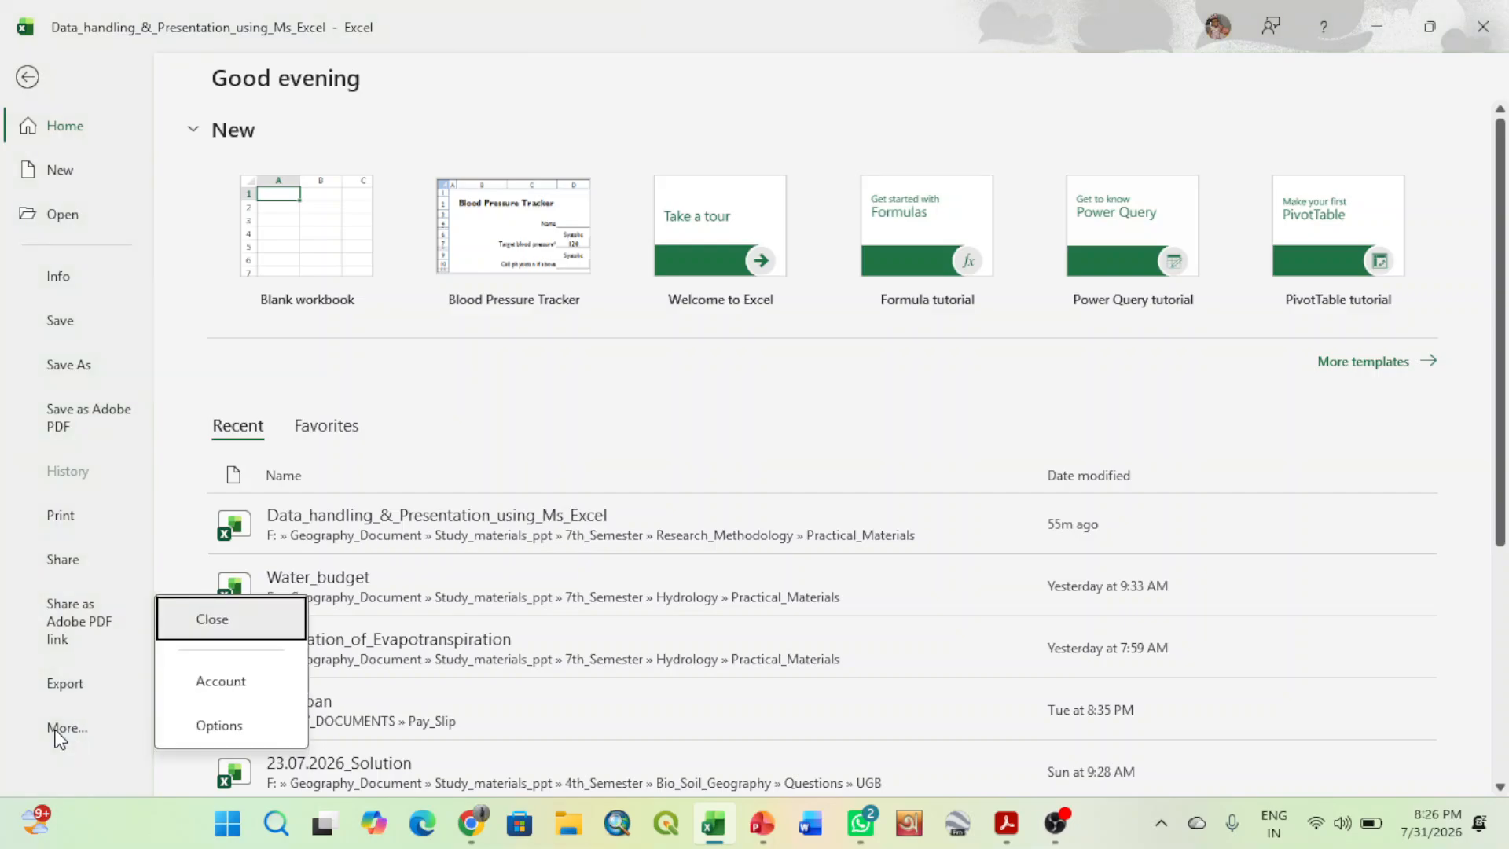
{"action": "left_click", "coordinate": [212, 730]}
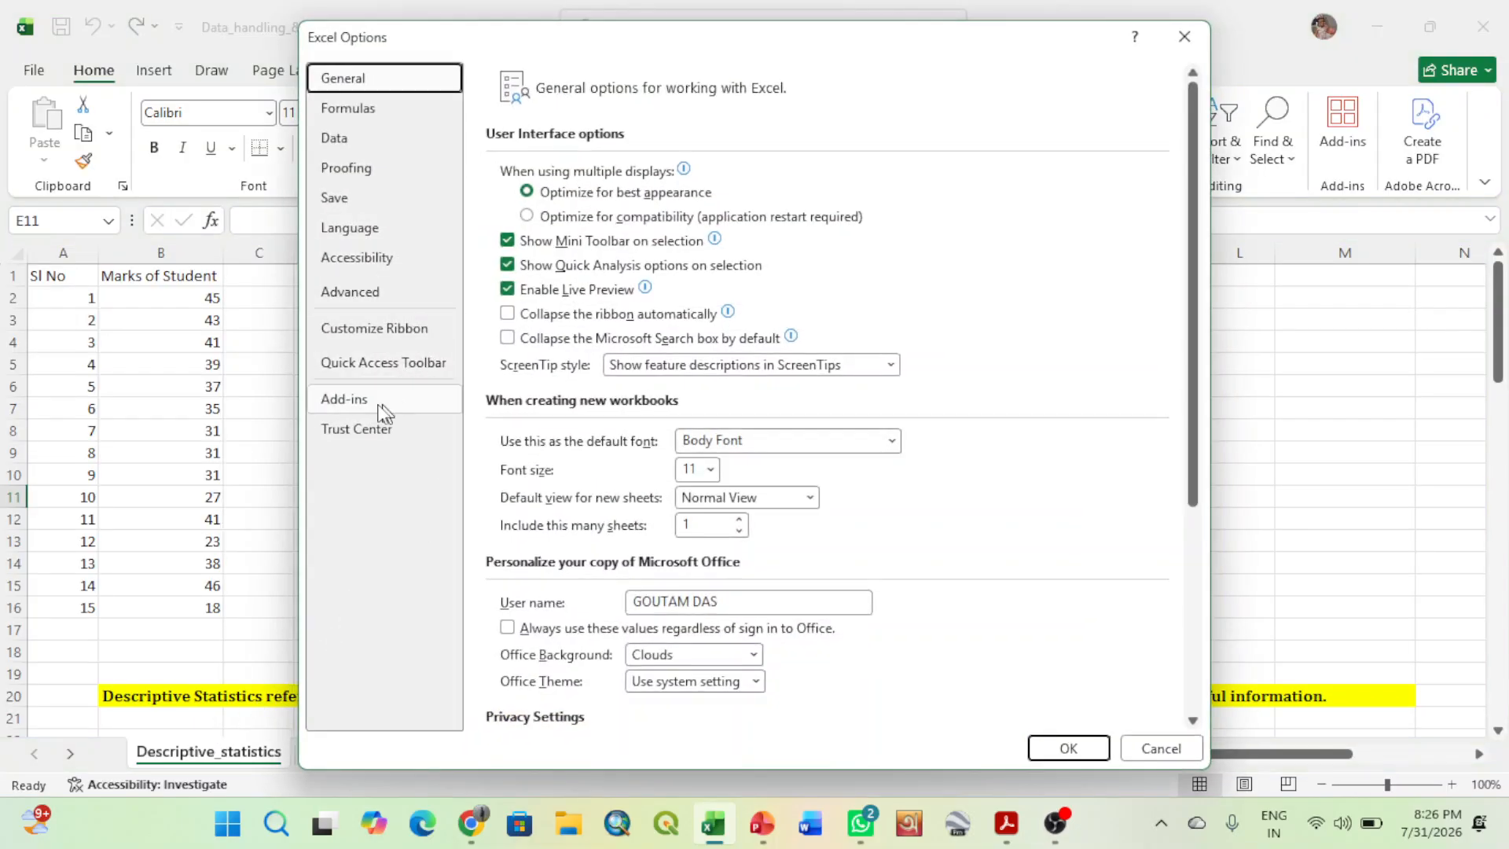
{"action": "left_click", "coordinate": [368, 399]}
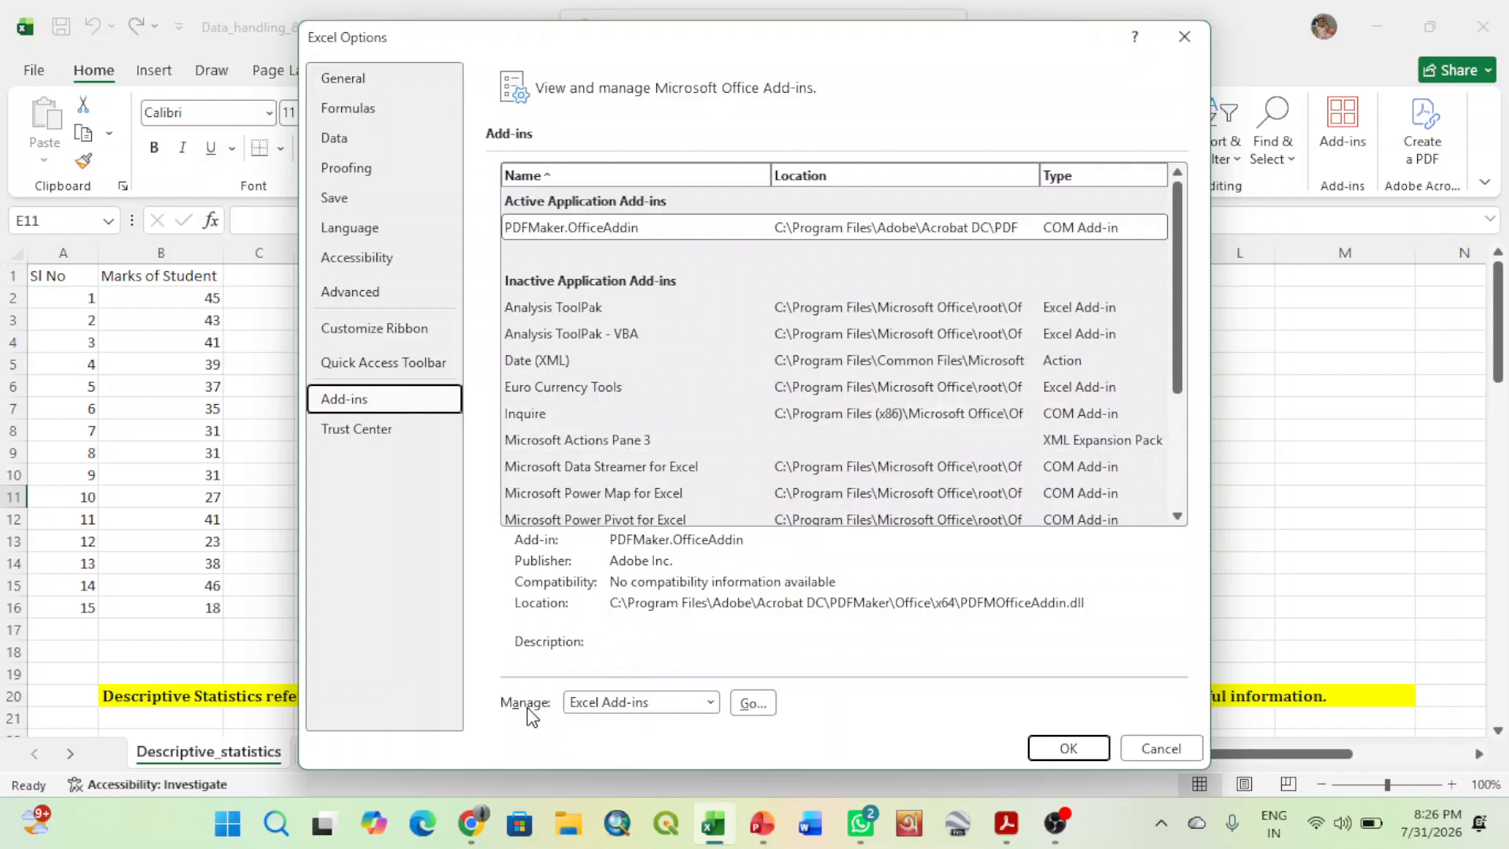
{"action": "left_click", "coordinate": [751, 702]}
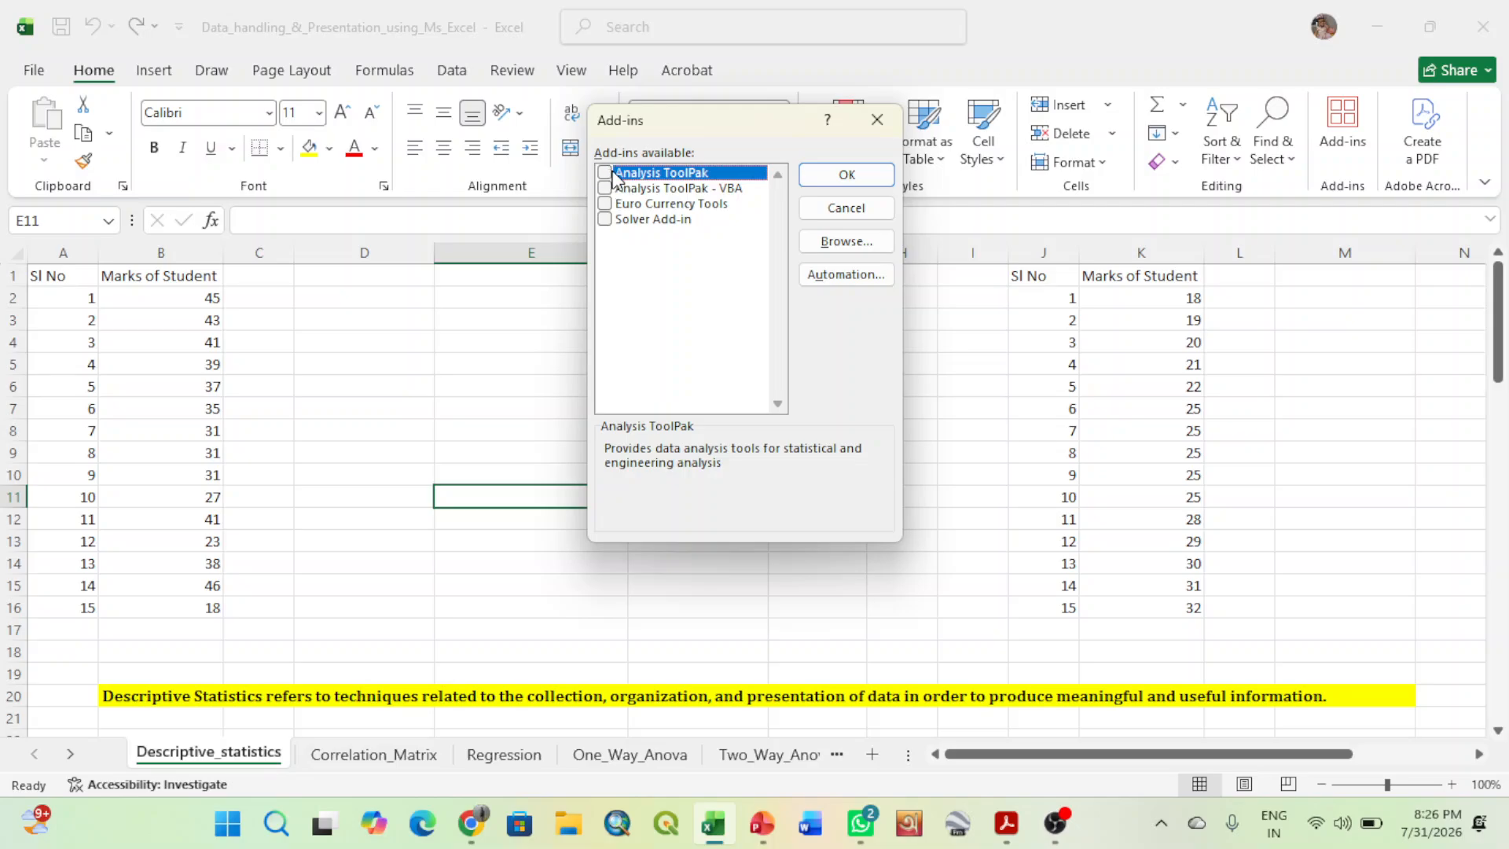
{"action": "left_click", "coordinate": [608, 173]}
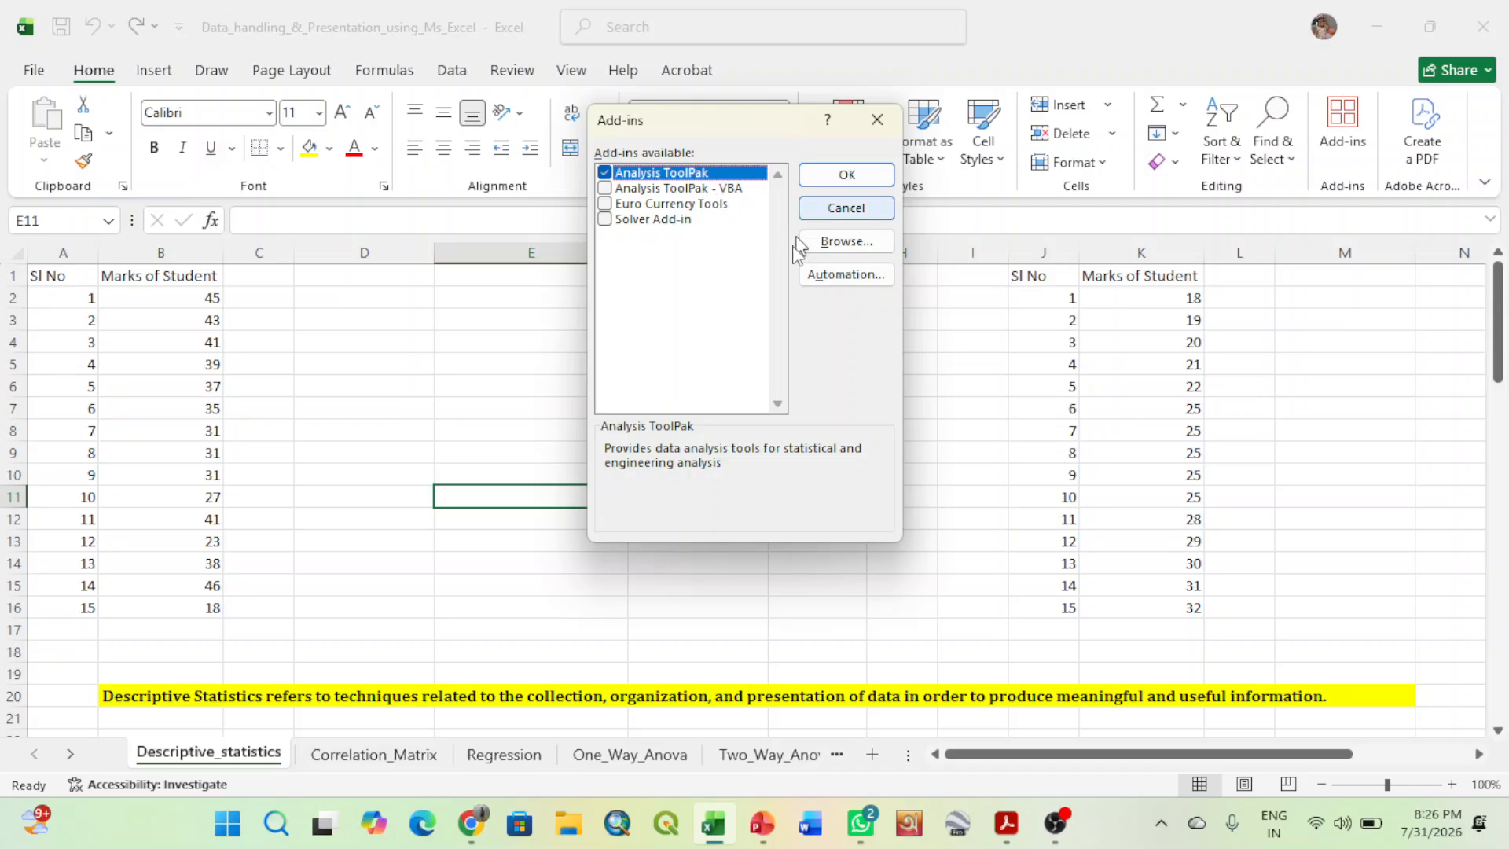
{"action": "left_click", "coordinate": [844, 175]}
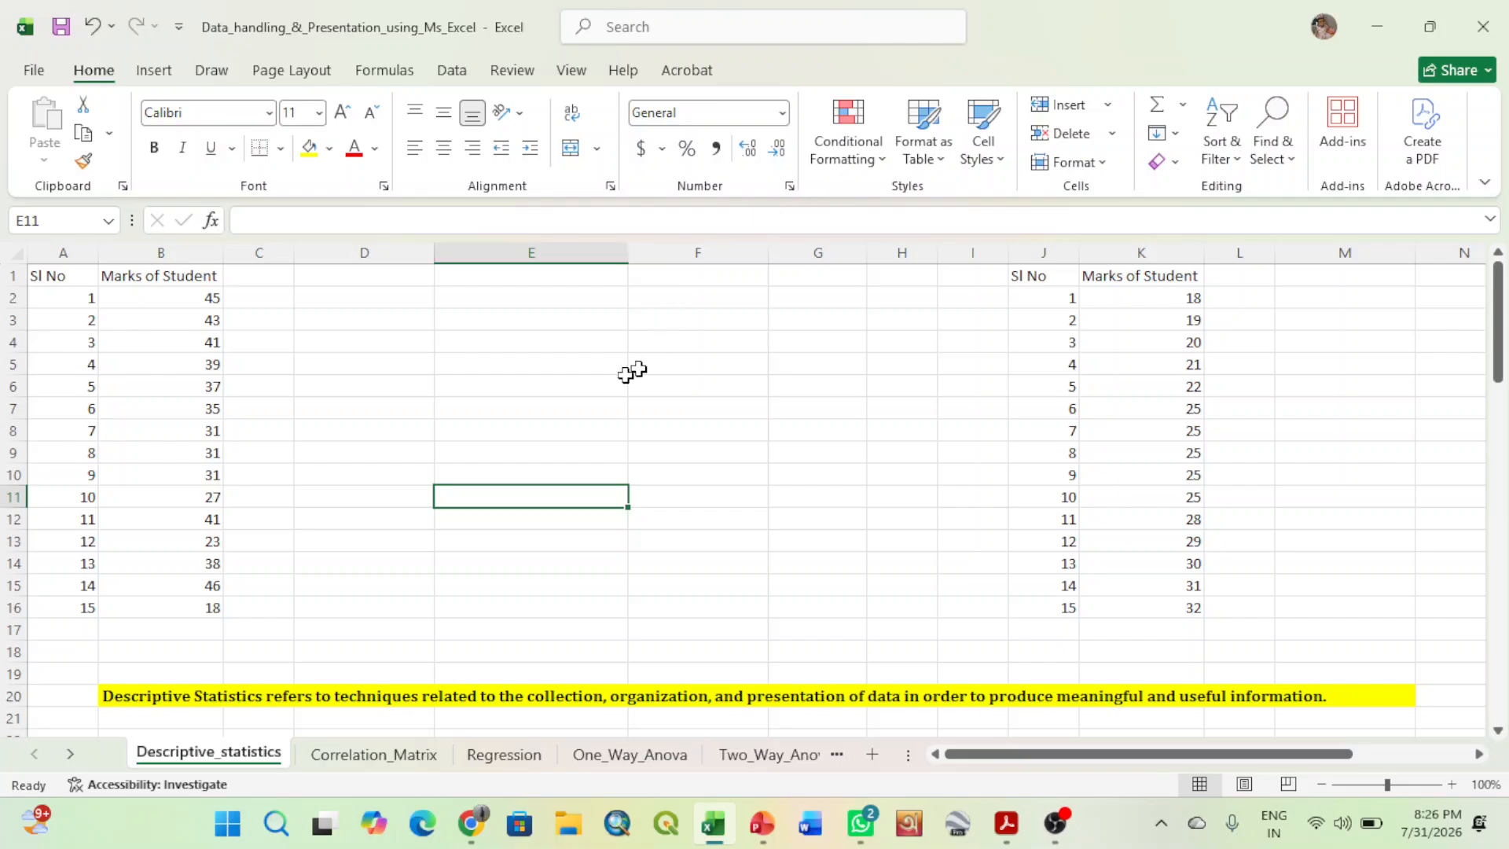
{"action": "left_click", "coordinate": [454, 73]}
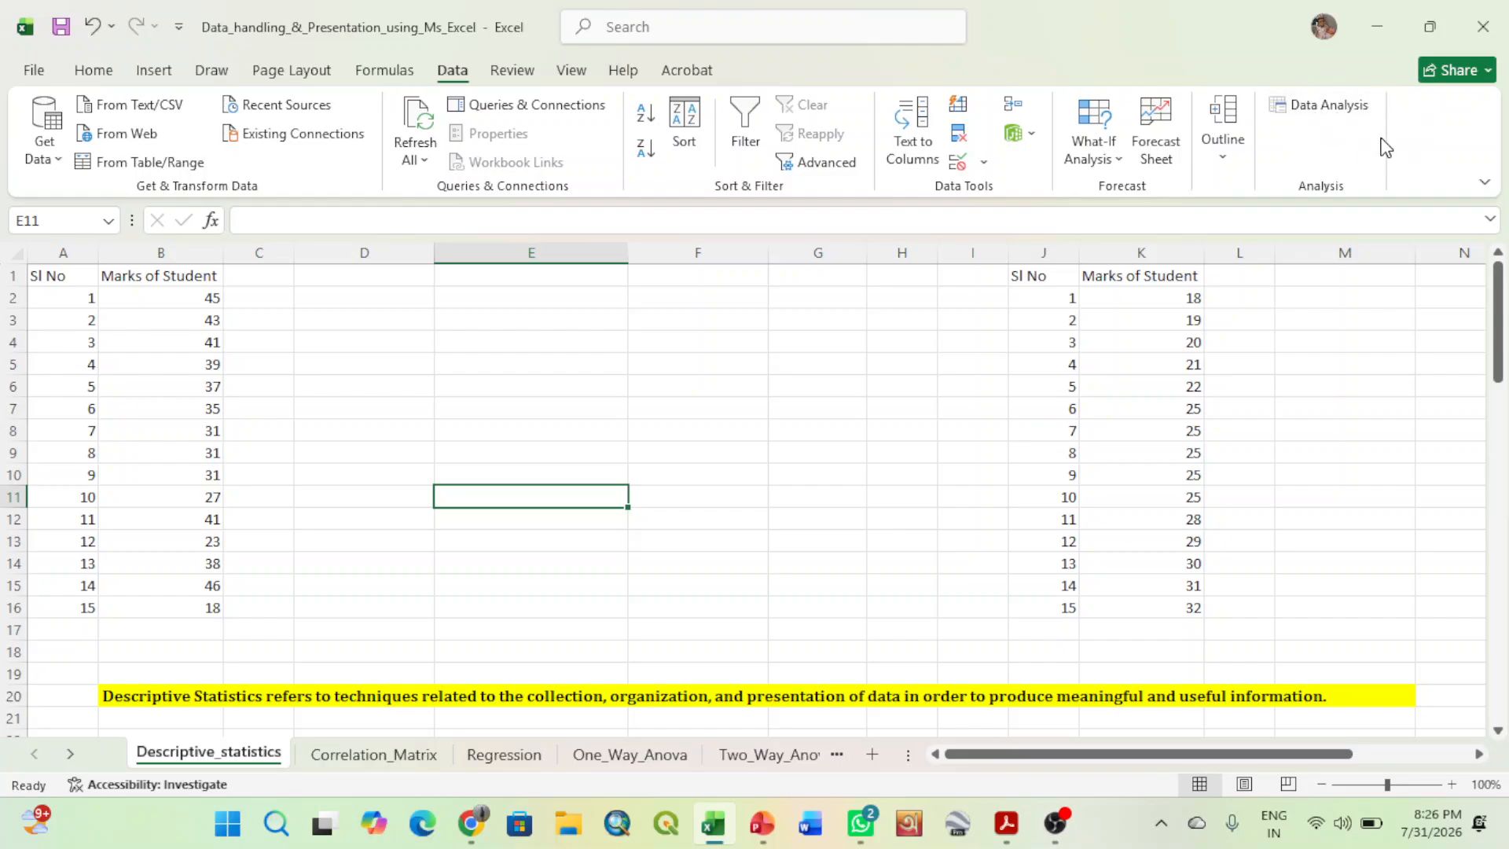
{"action": "left_click", "coordinate": [1322, 101]}
- Make the headers Sl No and Marks of Student in A1:B1 bold
{"action": "left_click", "coordinate": [68, 278]}
{"action": "left_click", "coordinate": [140, 286]}
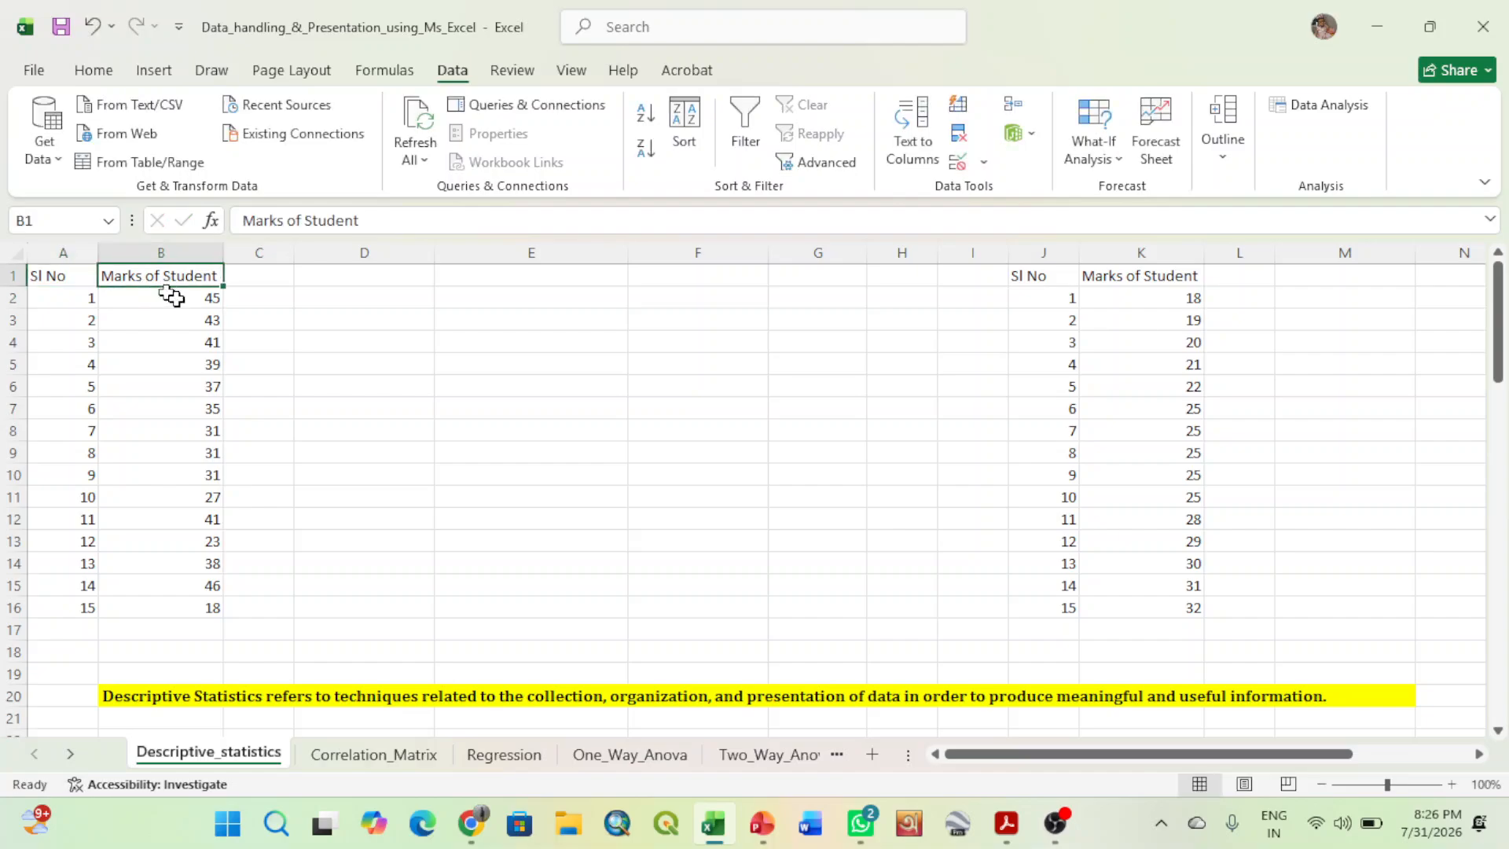
{"action": "left_click", "coordinate": [546, 410]}
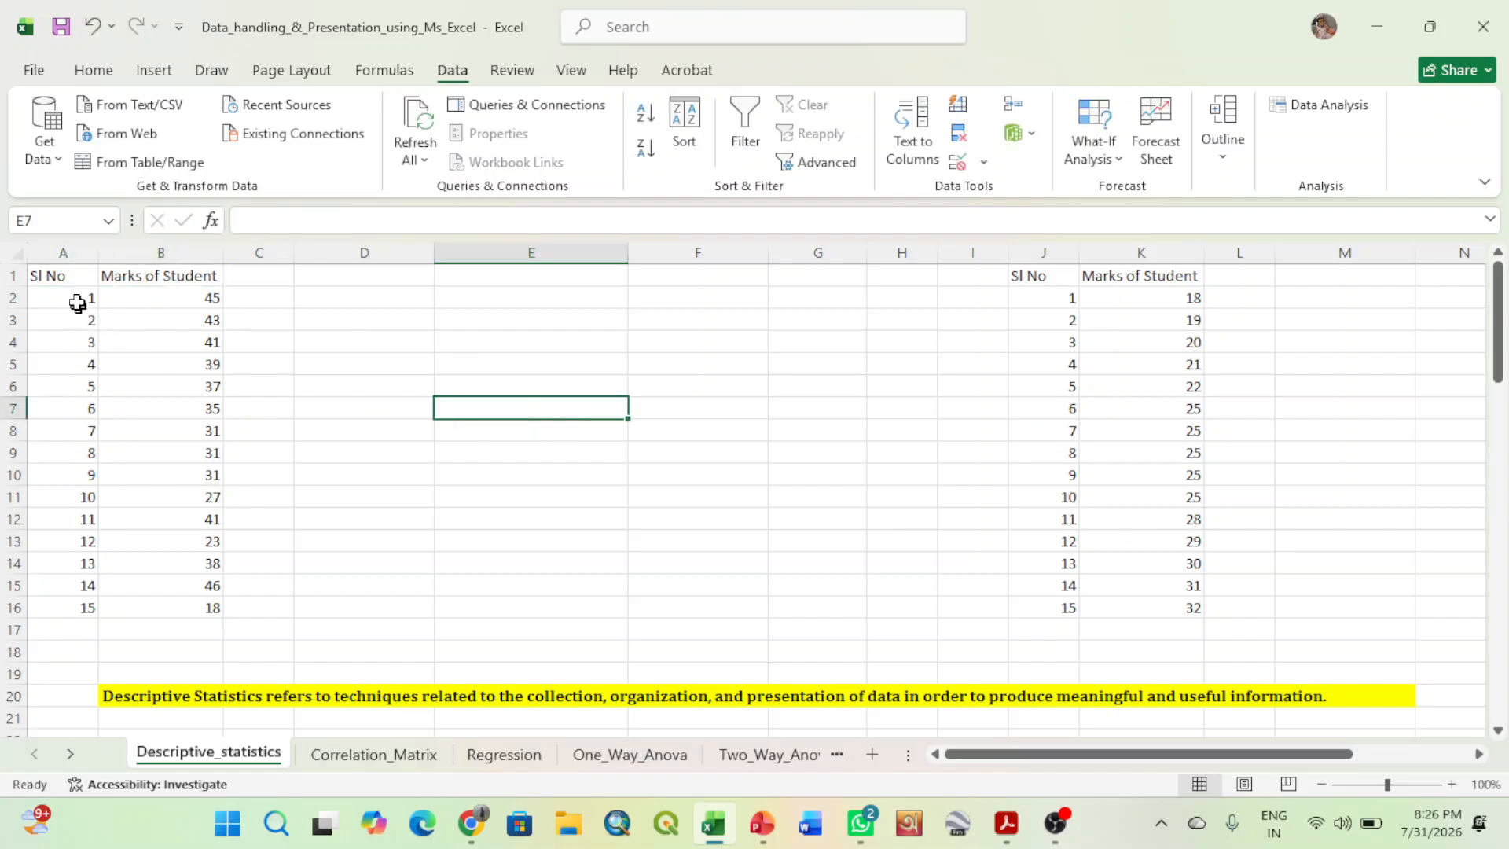
{"action": "left_click_drag", "start_coordinate": [66, 275], "coordinate": [169, 281]}
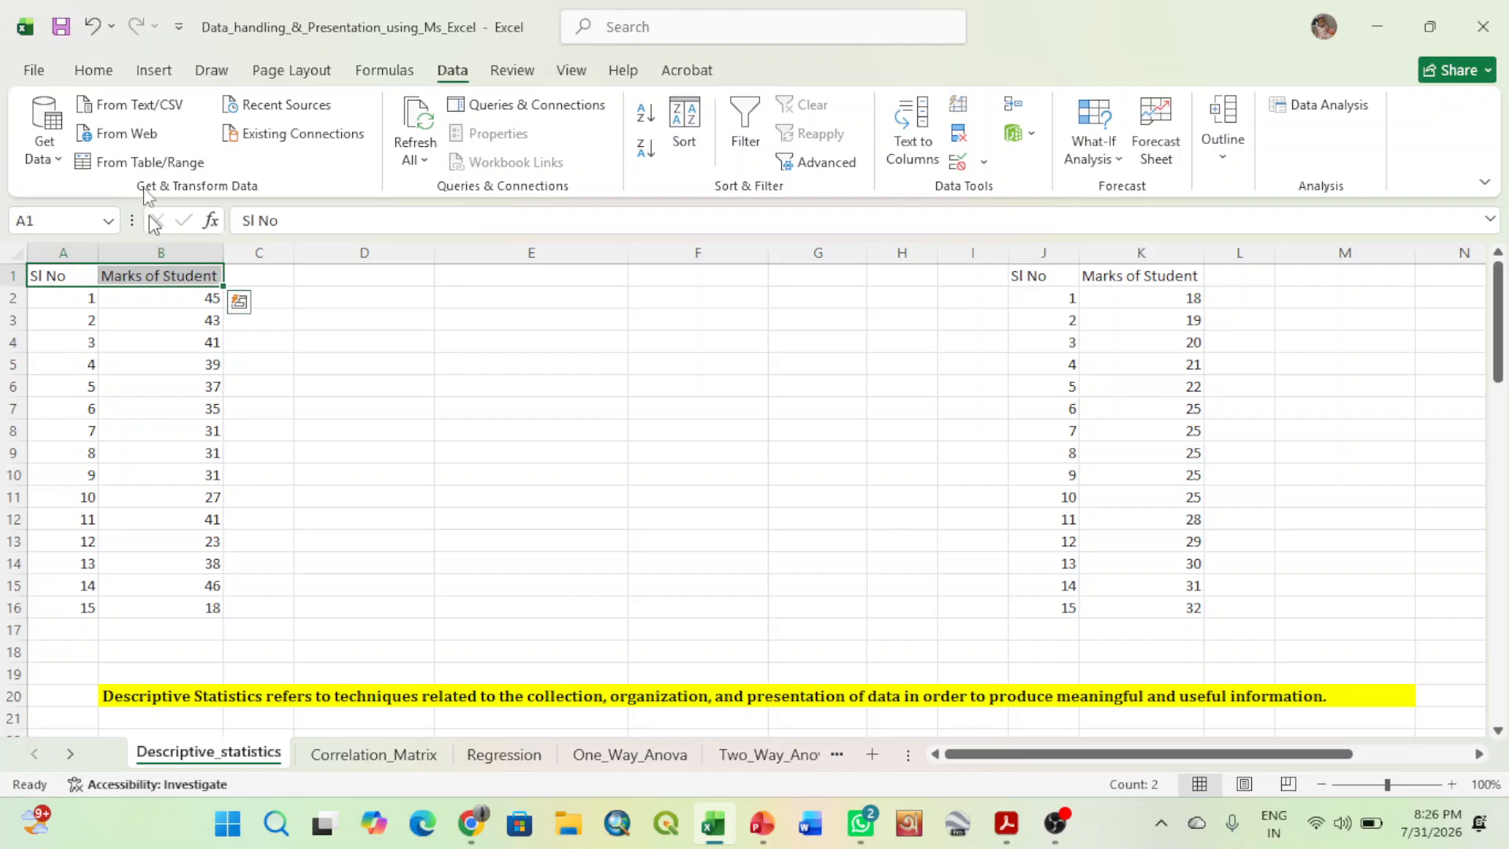
{"action": "left_click", "coordinate": [91, 73]}
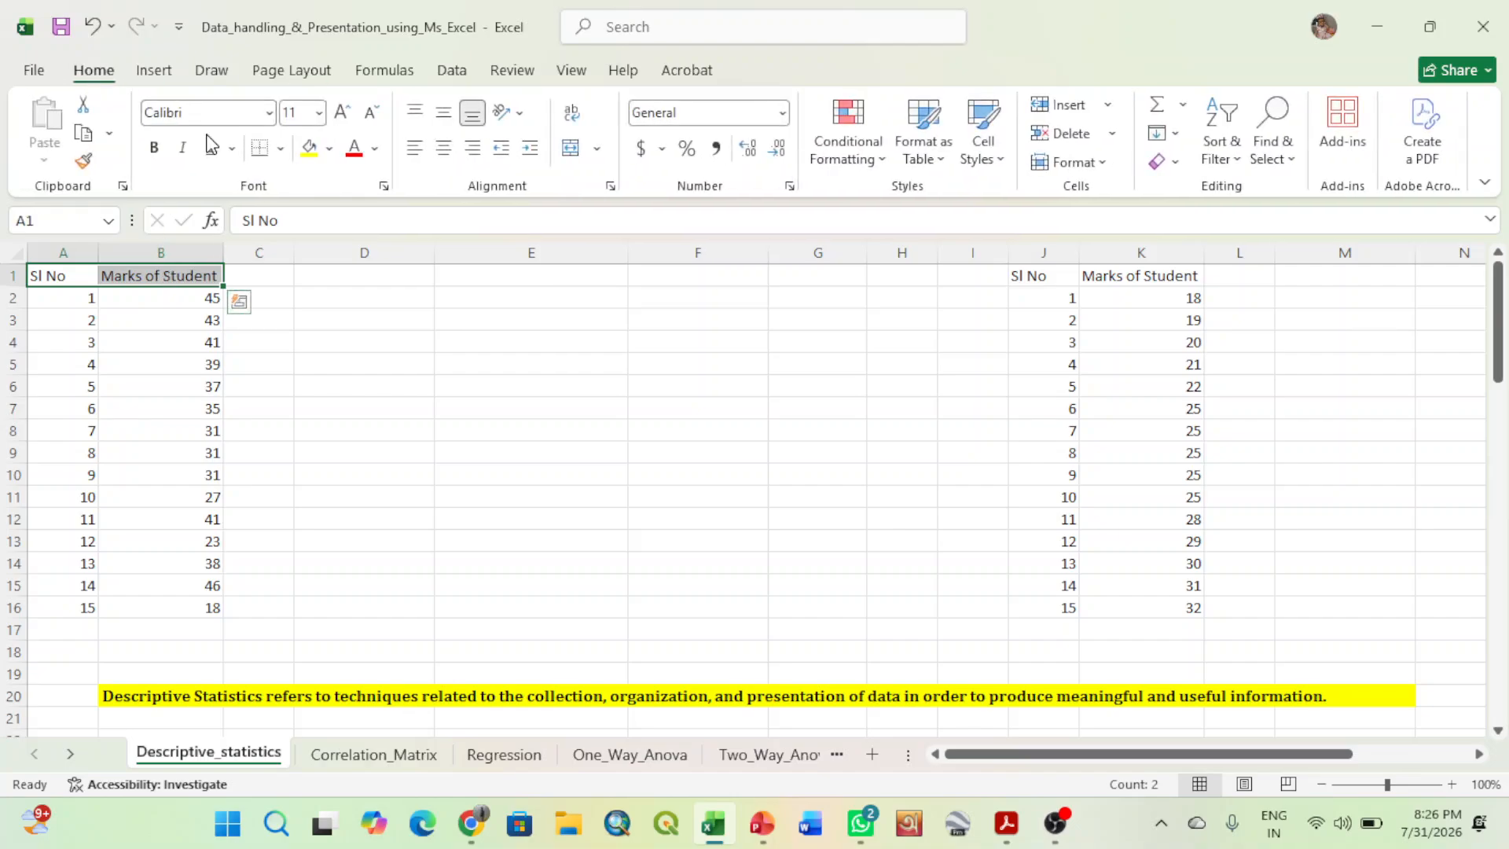
{"action": "left_click", "coordinate": [154, 157]}
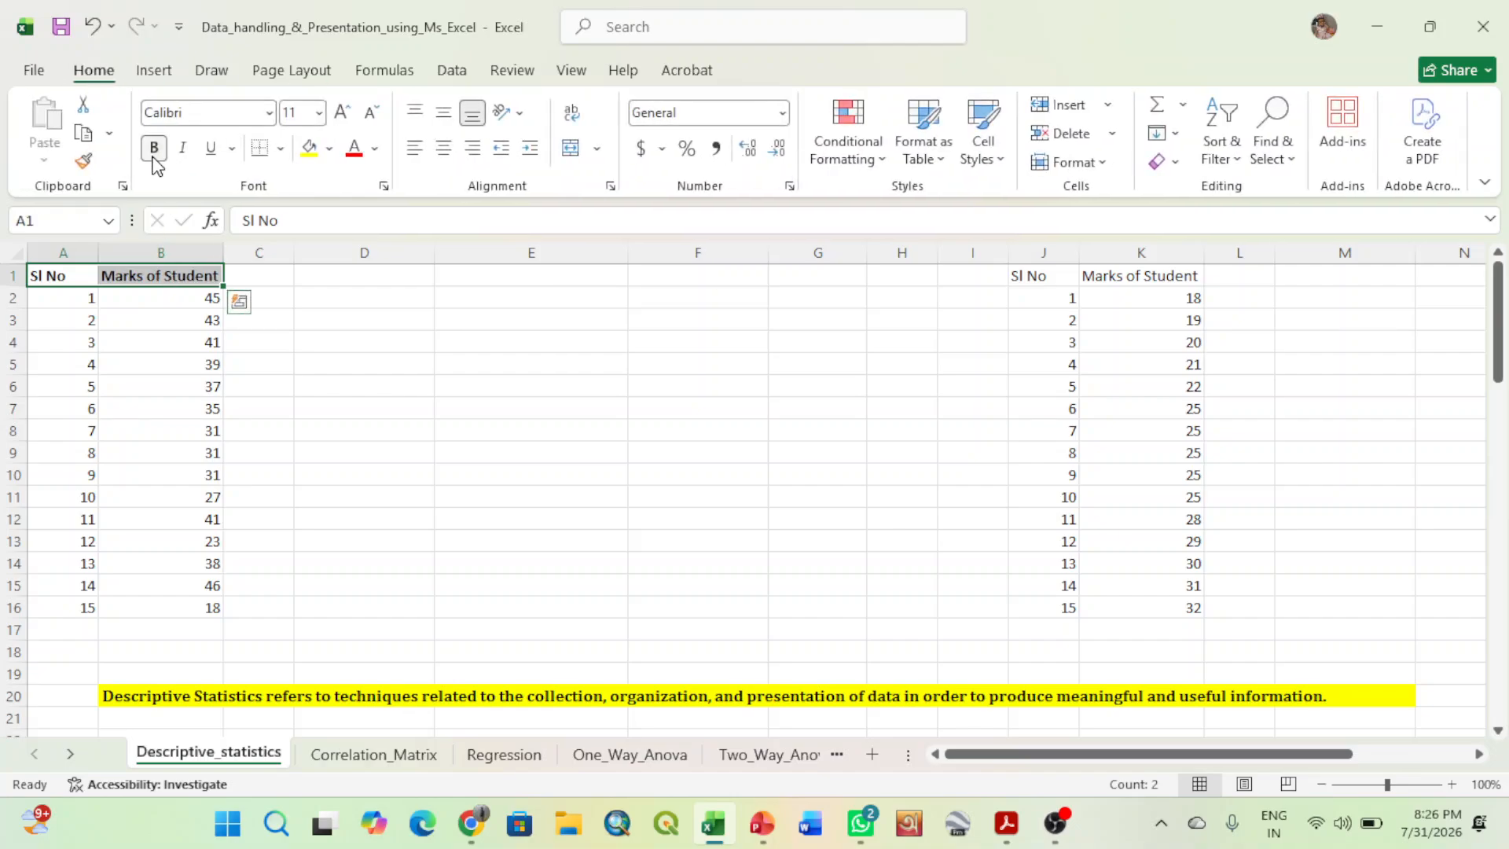
{"action": "left_click", "coordinate": [324, 292]}
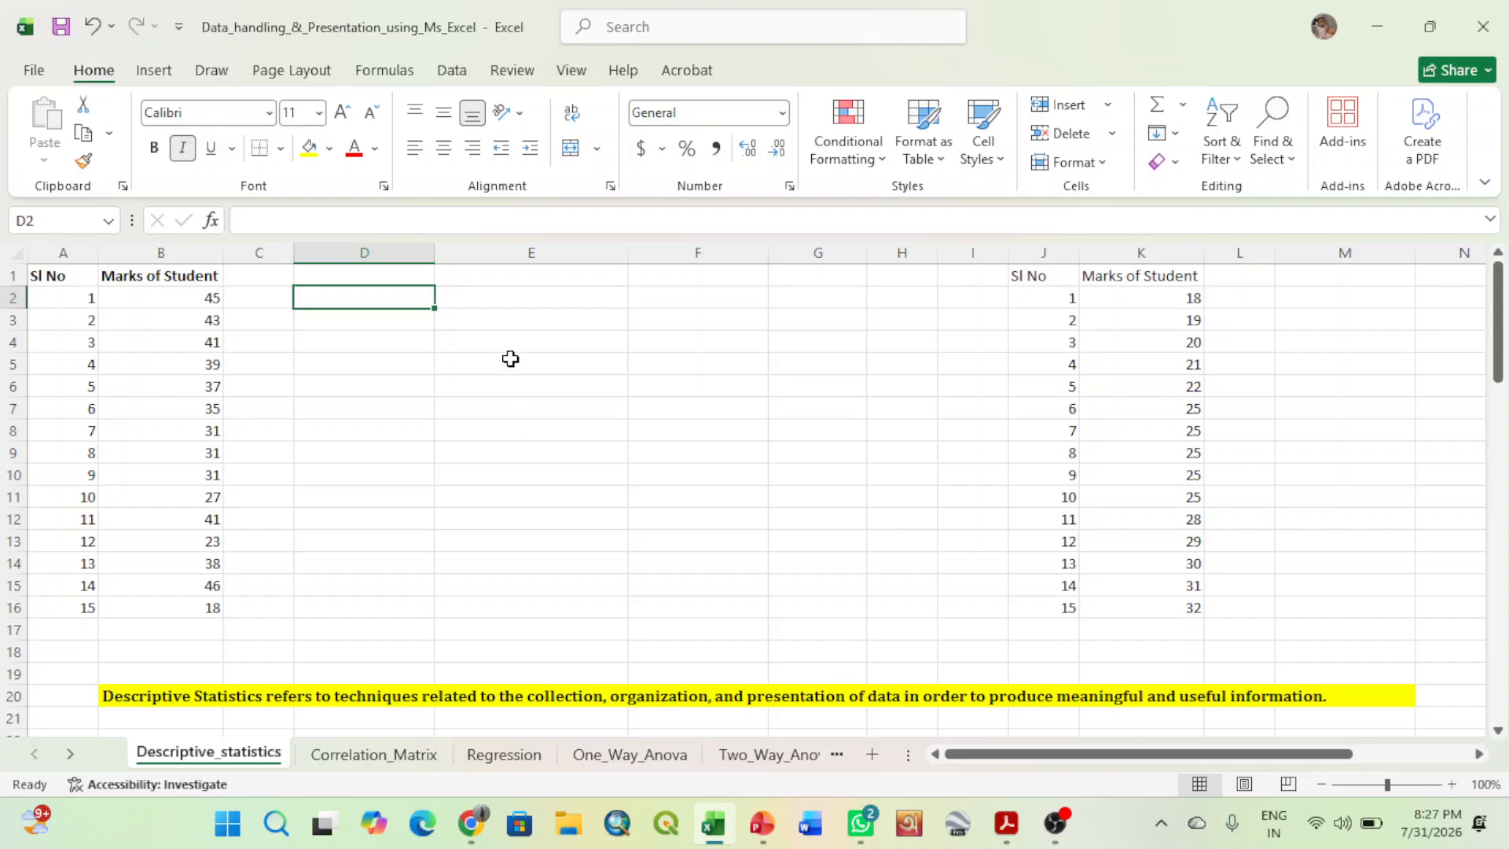
- Start a Descriptive Statistics analysis with input range $B$1:$B$16, and mark the first row as labels
{"action": "left_click", "coordinate": [469, 76]}
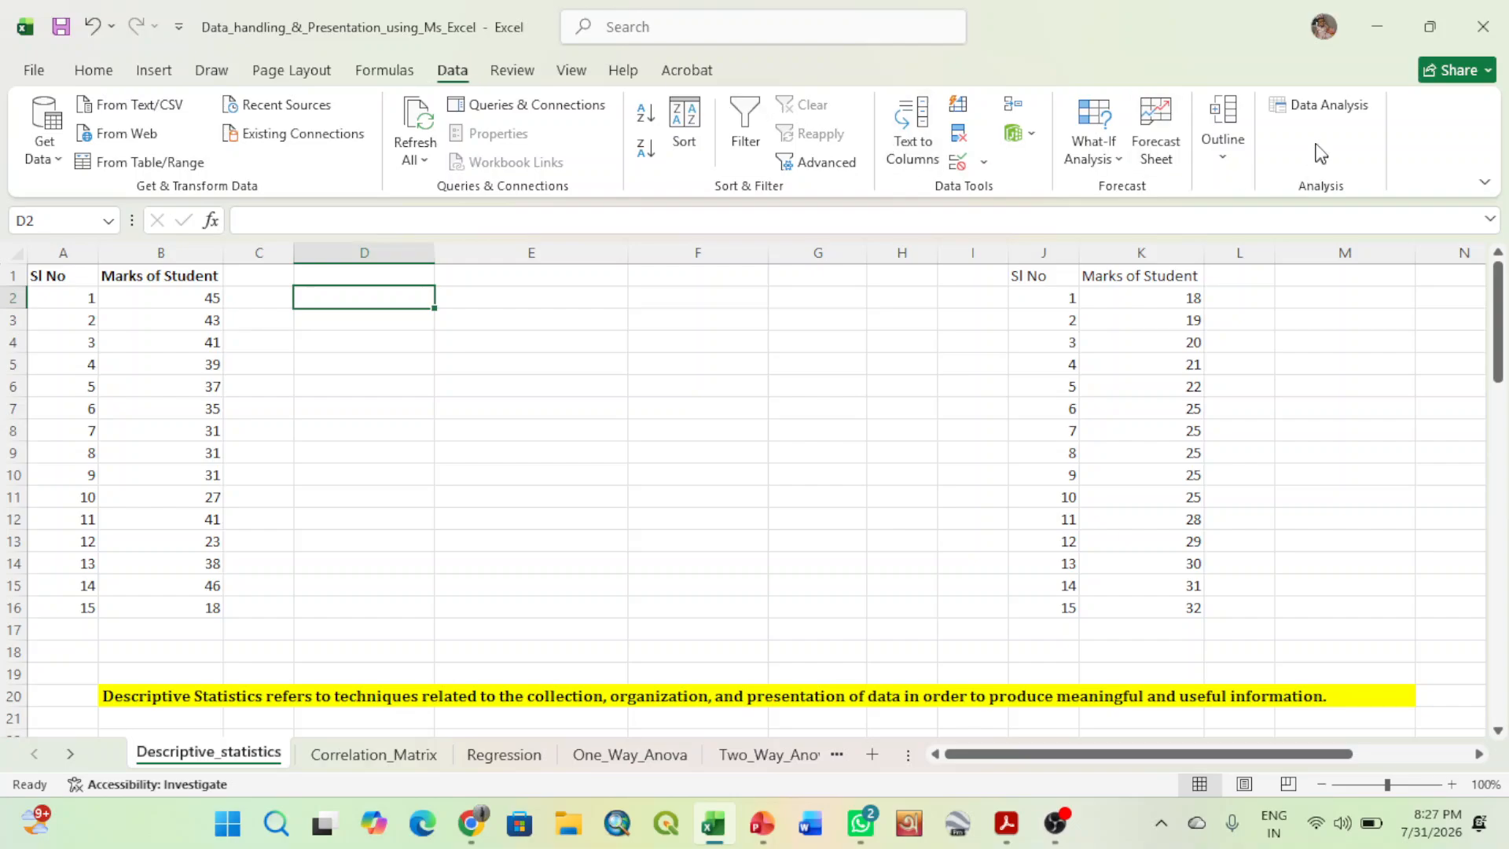
{"action": "left_click", "coordinate": [1325, 103]}
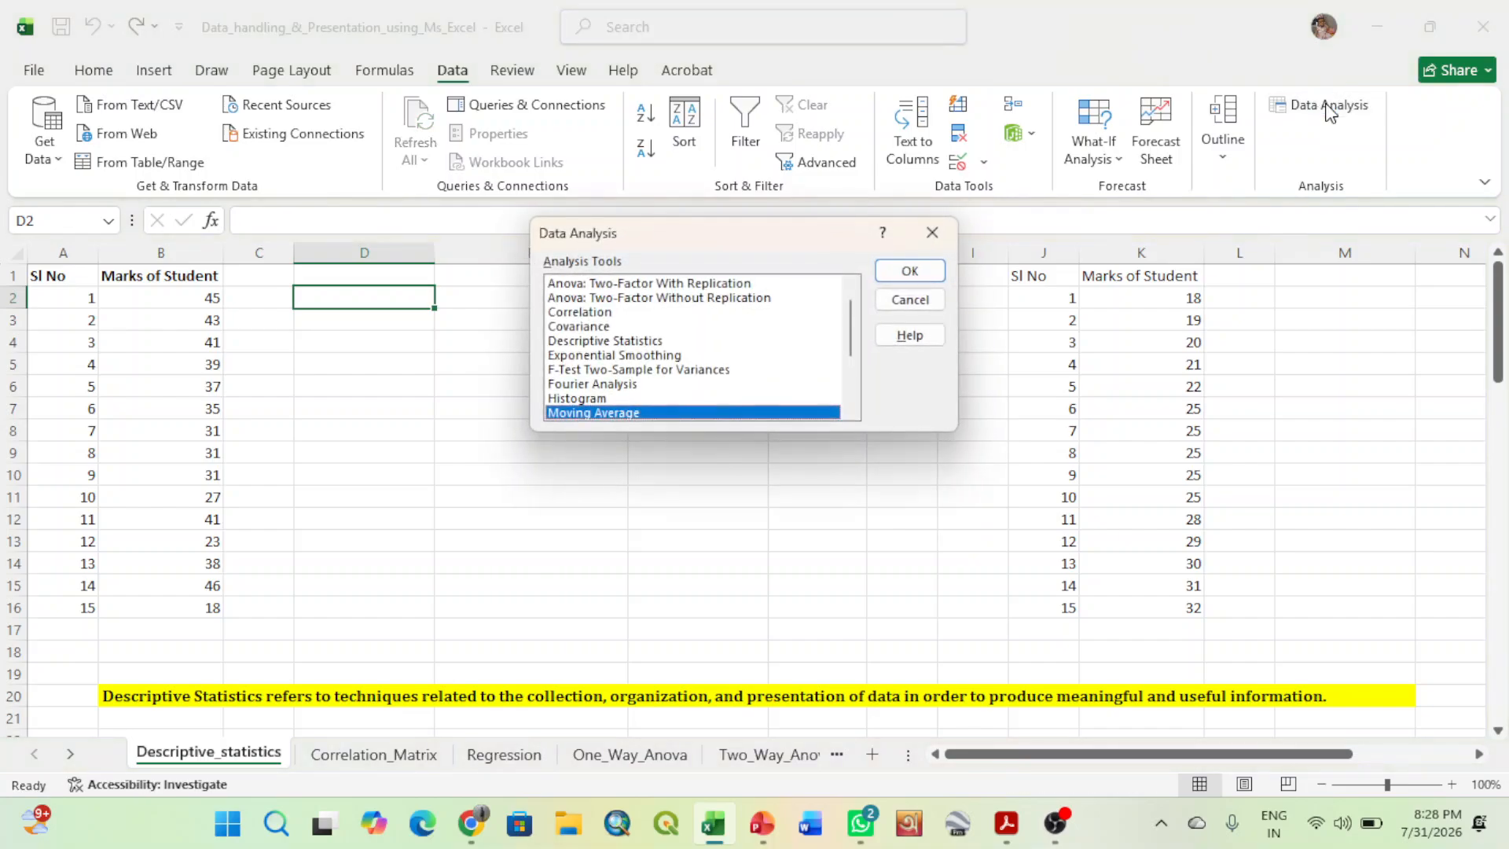
{"action": "double_click", "coordinate": [617, 341]}
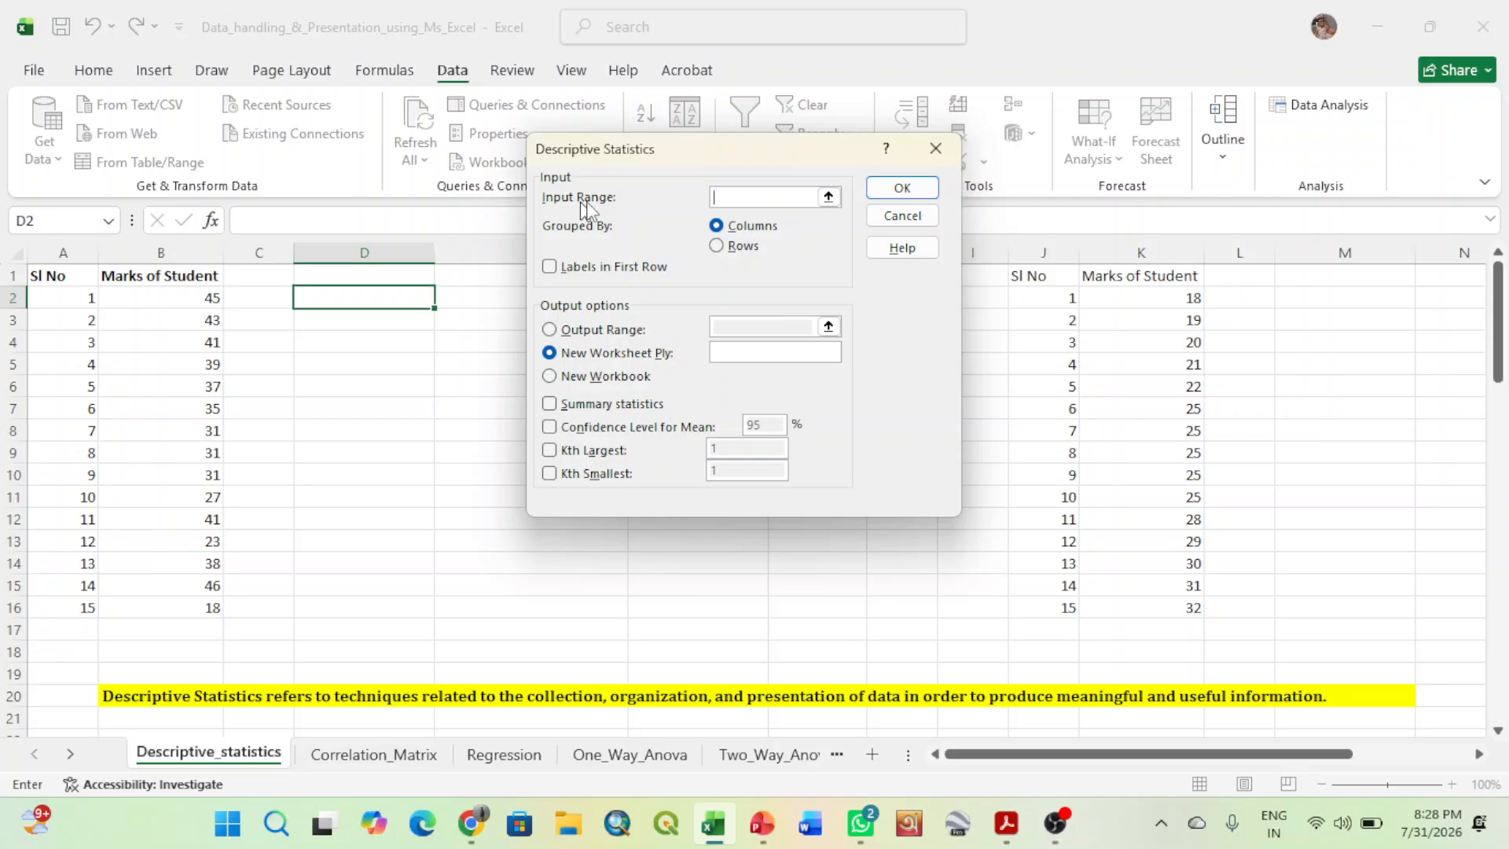
{"action": "left_click", "coordinate": [828, 197]}
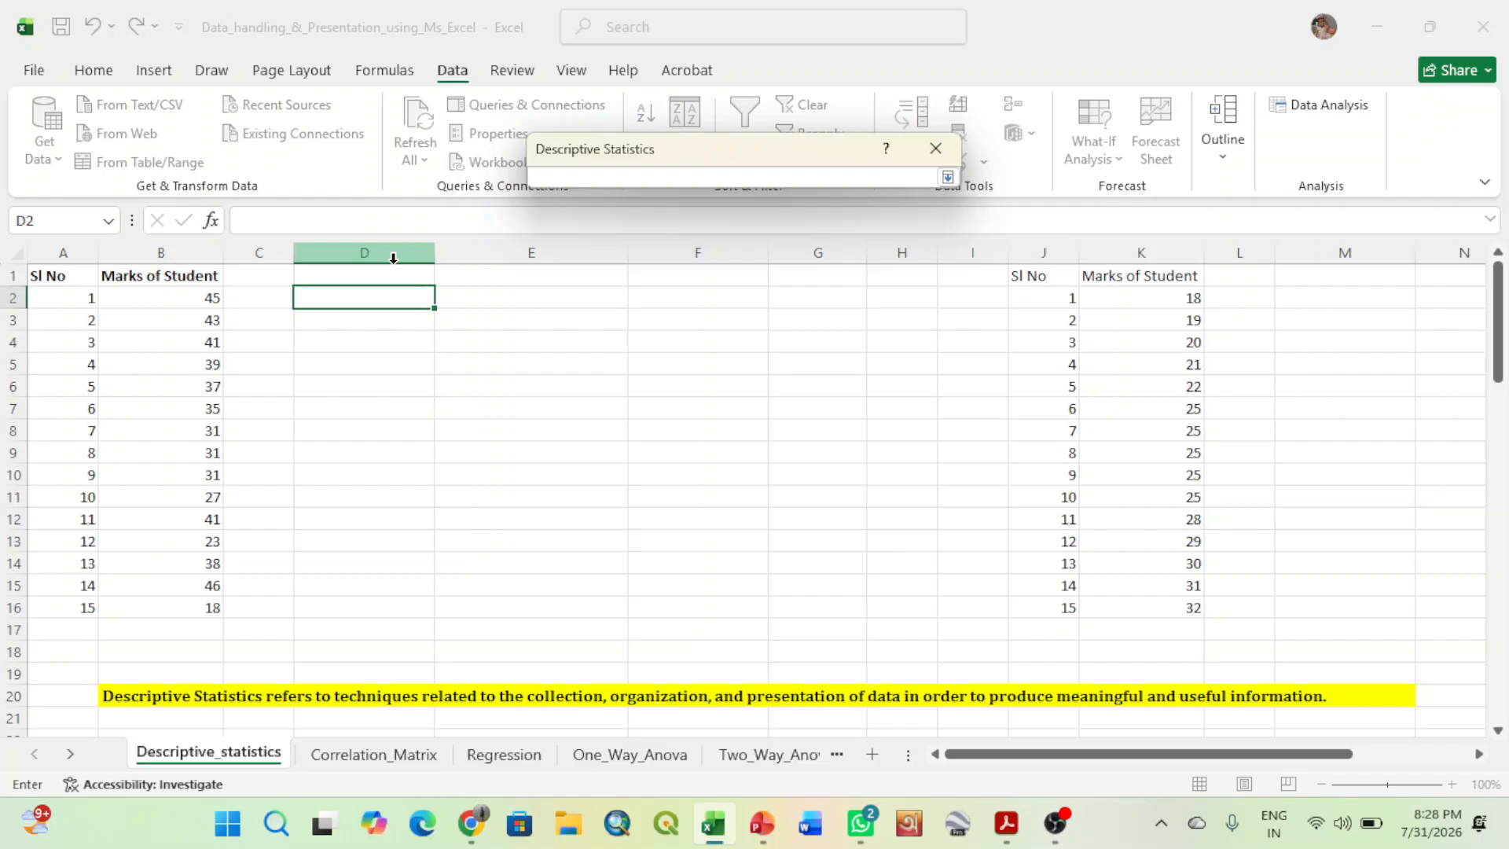
{"action": "left_click", "coordinate": [174, 276]}
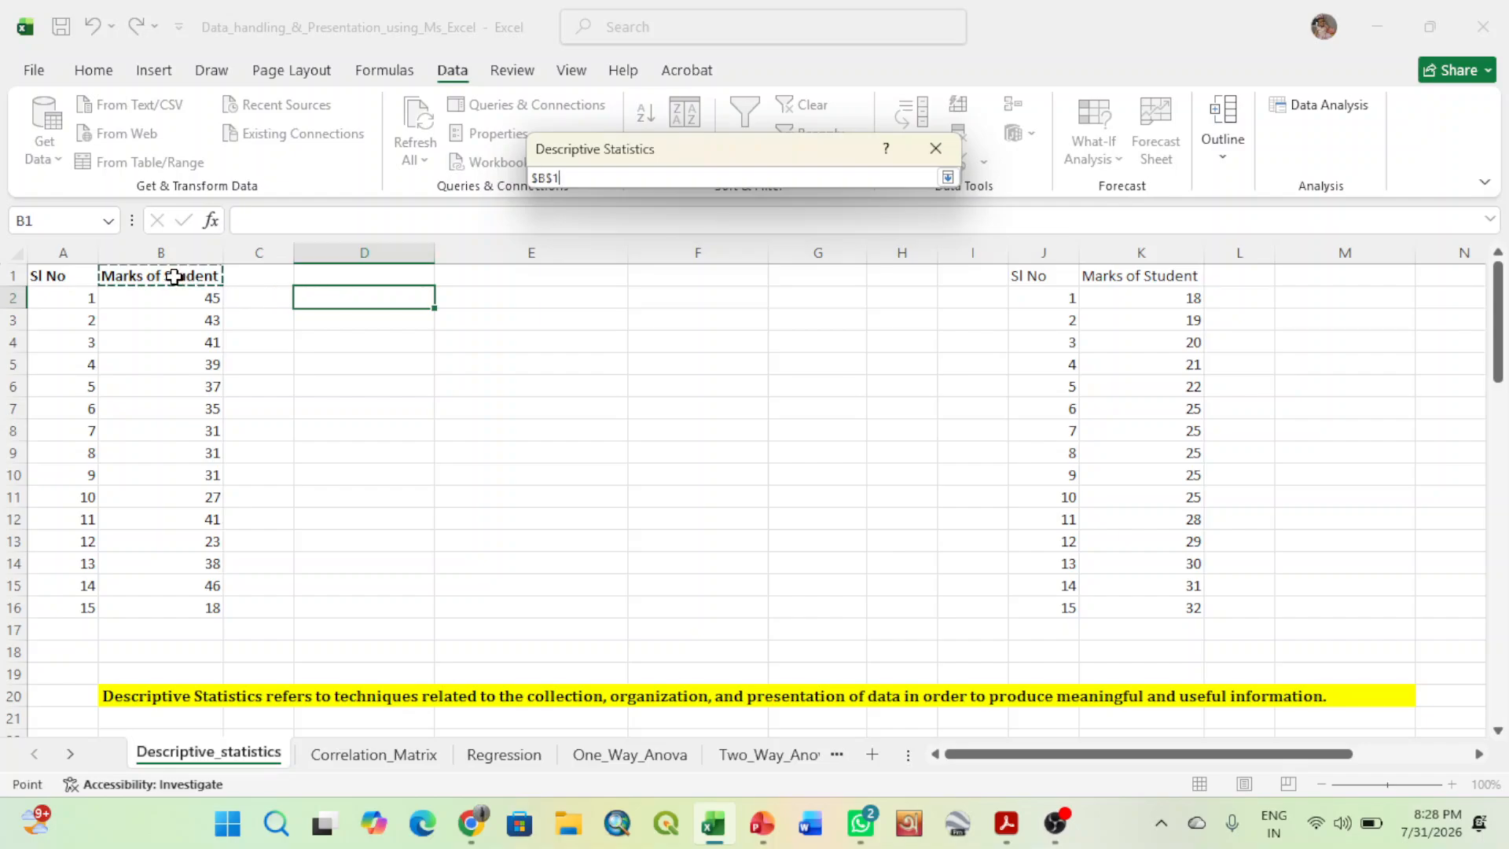
{"action": "left_click_drag", "start_coordinate": [174, 276], "coordinate": [190, 599]}
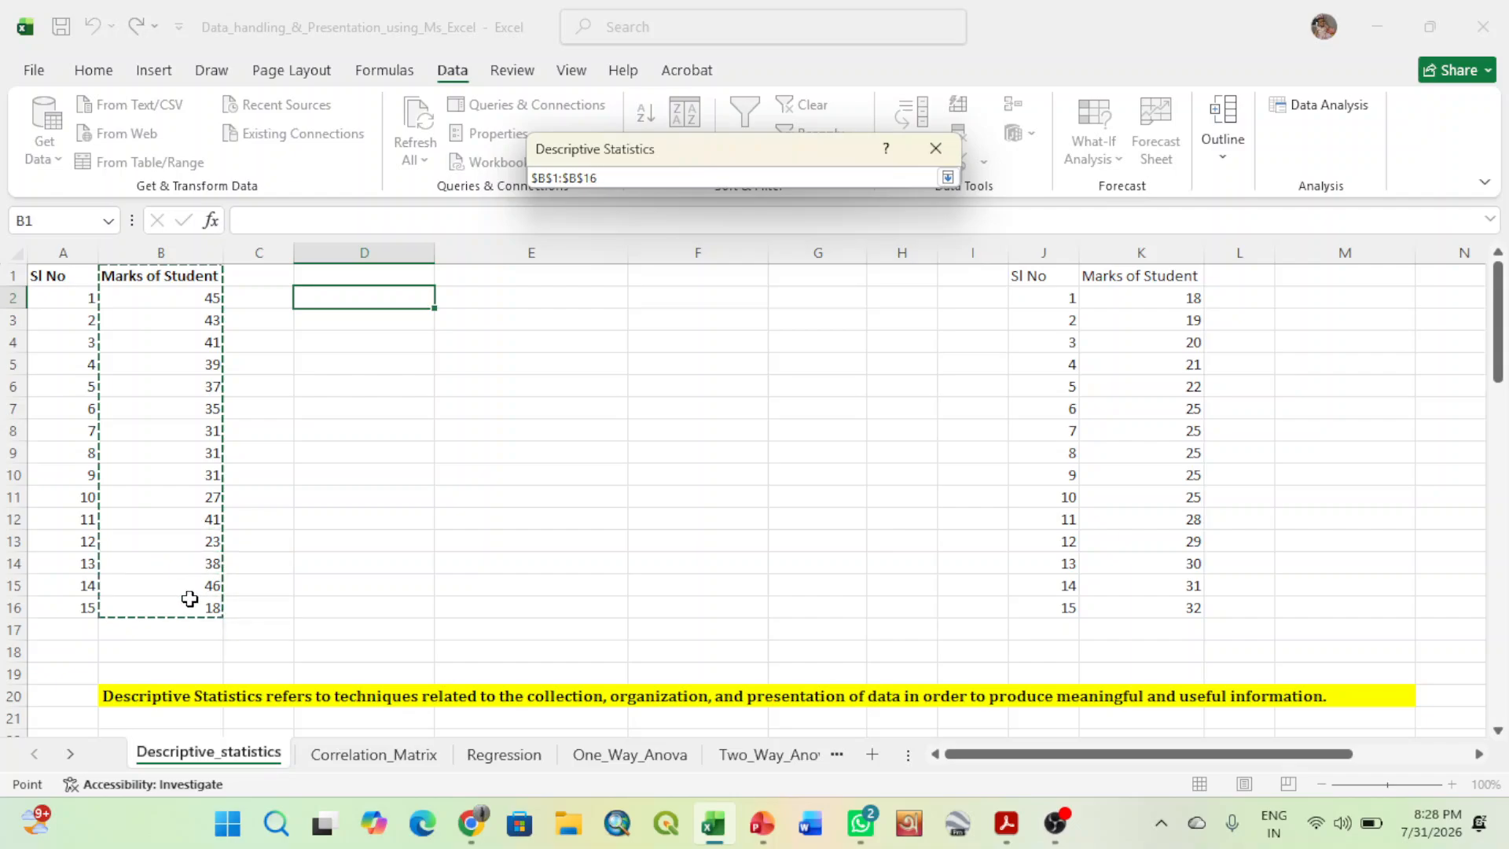
{"action": "left_click", "coordinate": [948, 177]}
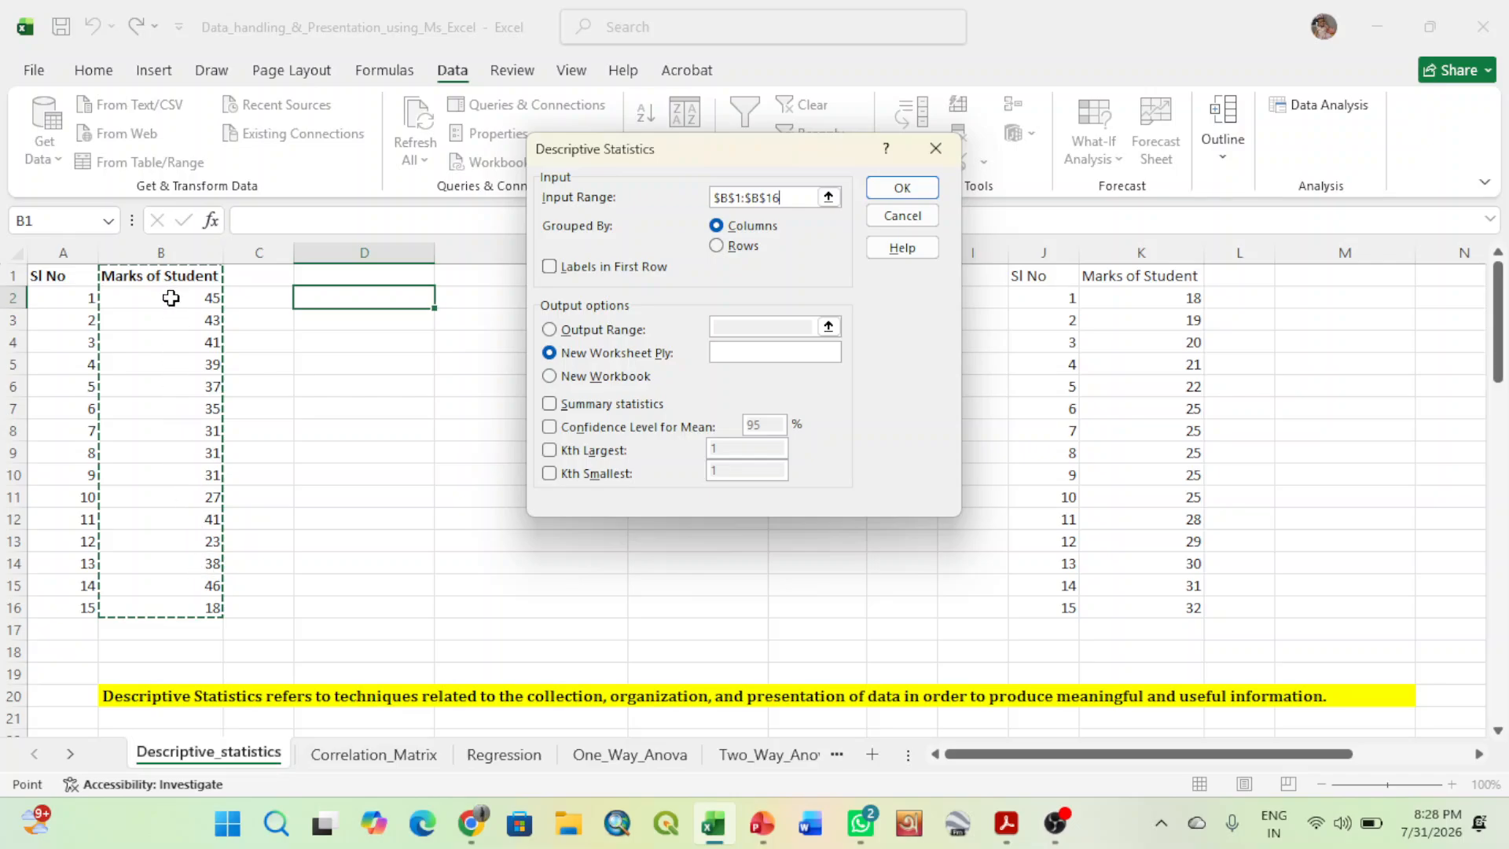
{"action": "left_click", "coordinate": [549, 268]}
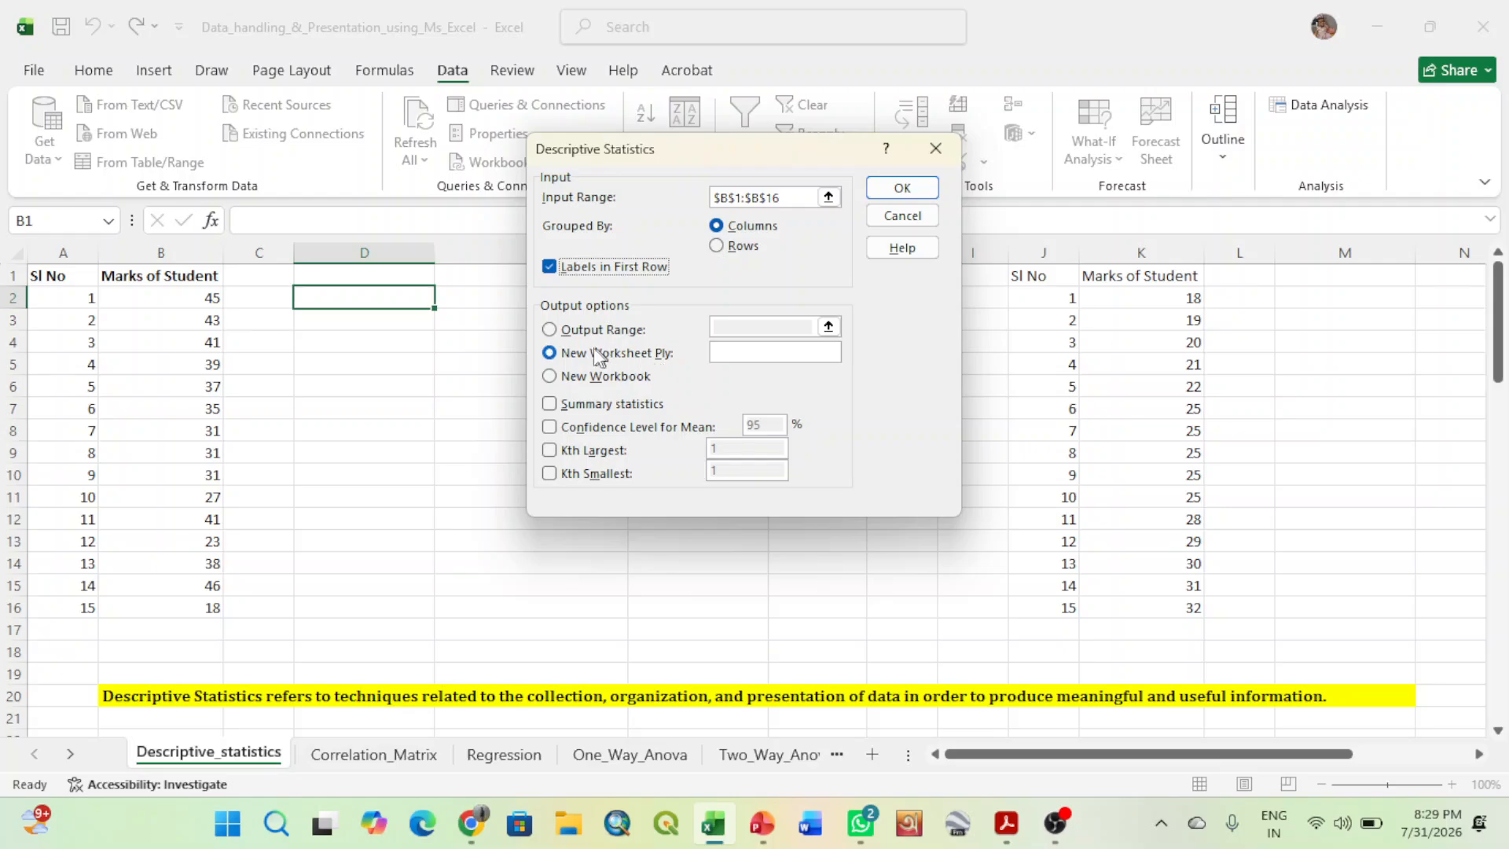
- Direct the descriptive statistics output to the range starting at $D$2 and include summary statistics
{"action": "left_click", "coordinate": [550, 330]}
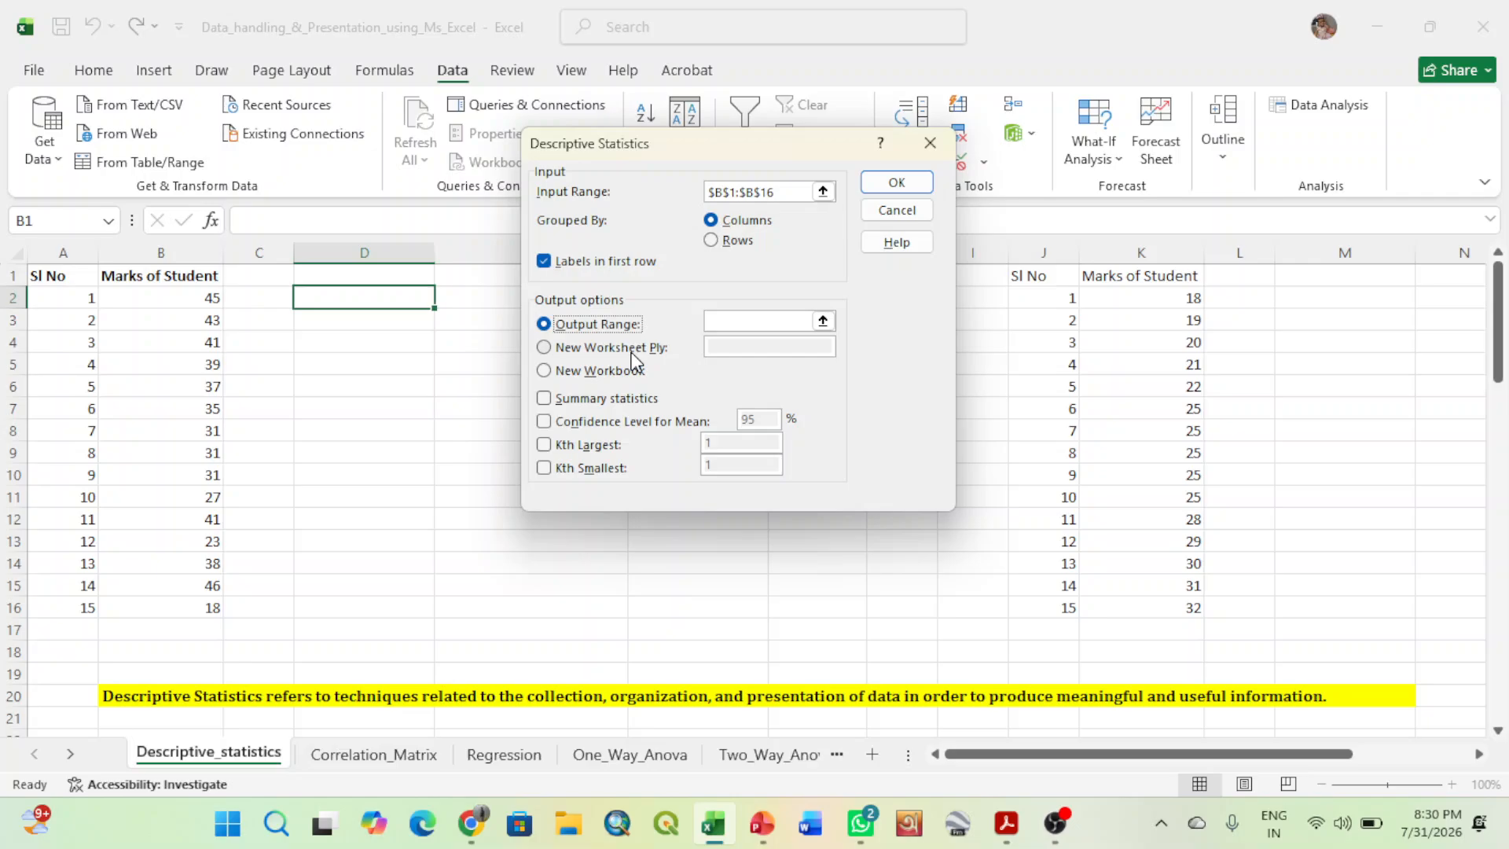
{"action": "left_click", "coordinate": [823, 323]}
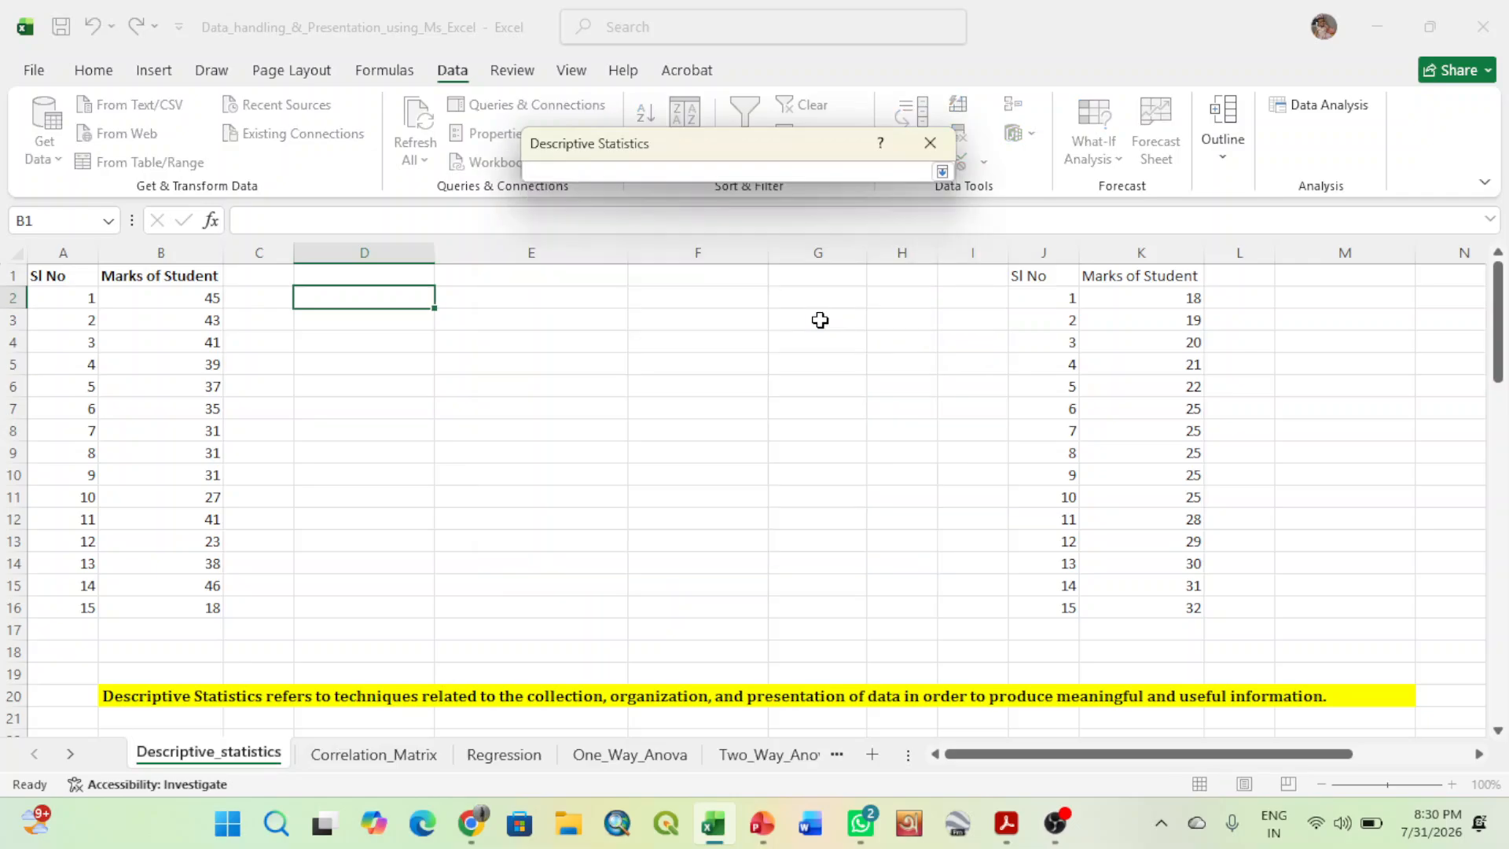
{"action": "left_click", "coordinate": [335, 295]}
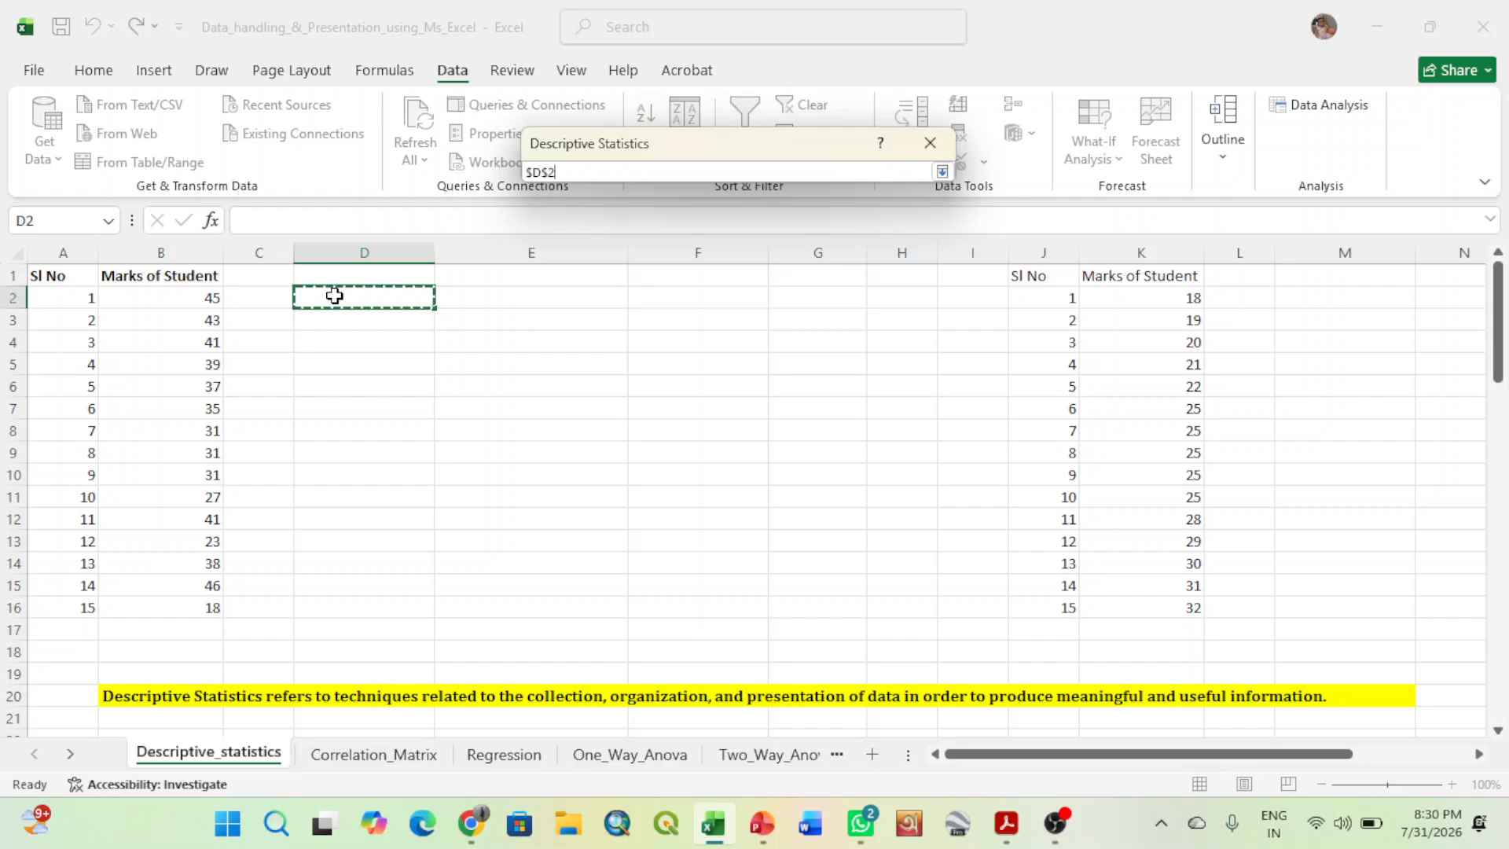
{"action": "left_click", "coordinate": [941, 172]}
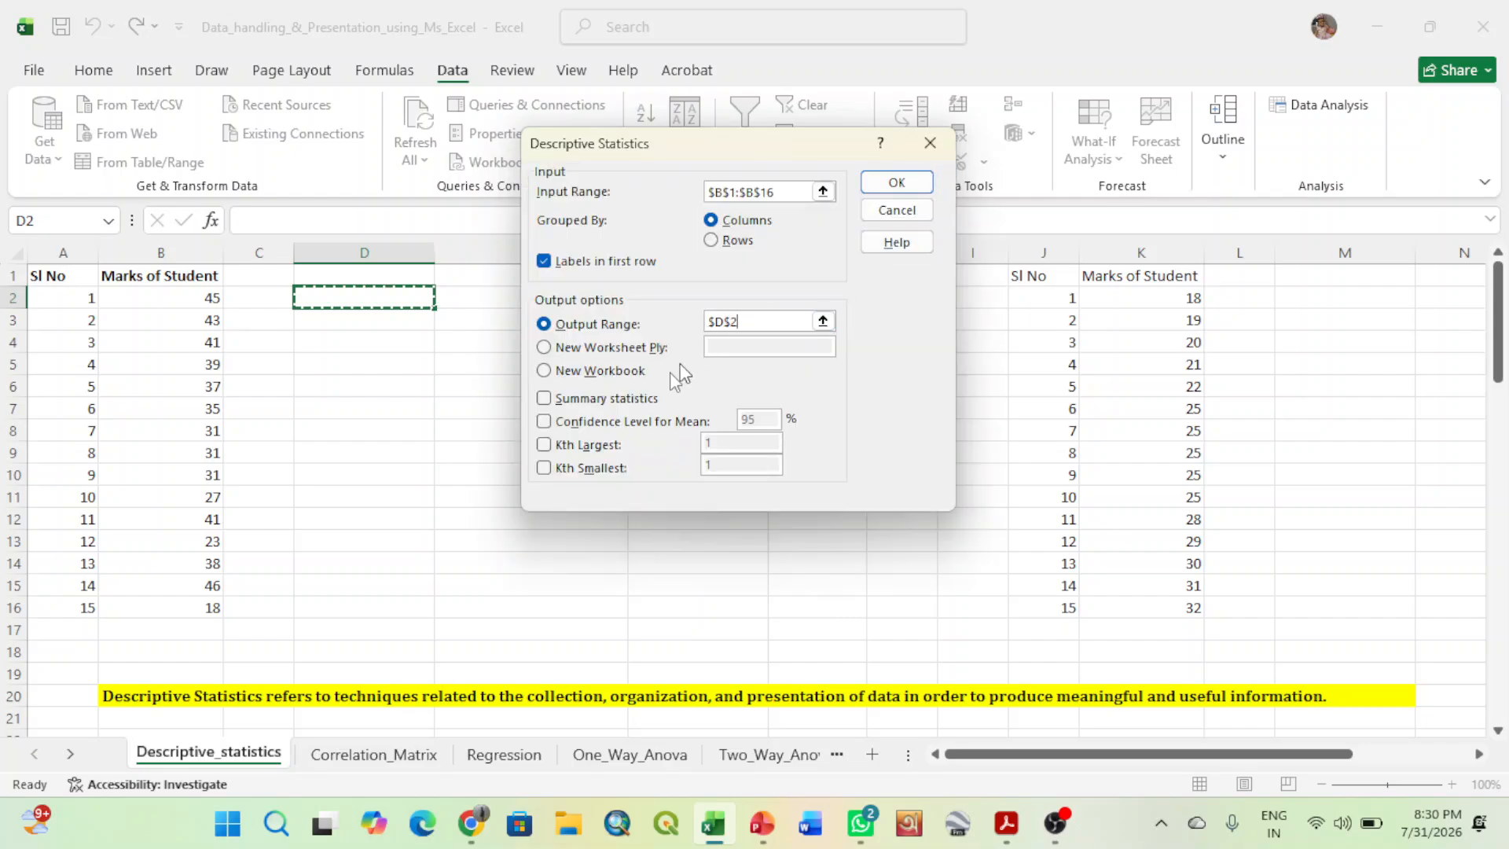
{"action": "left_click", "coordinate": [544, 399]}
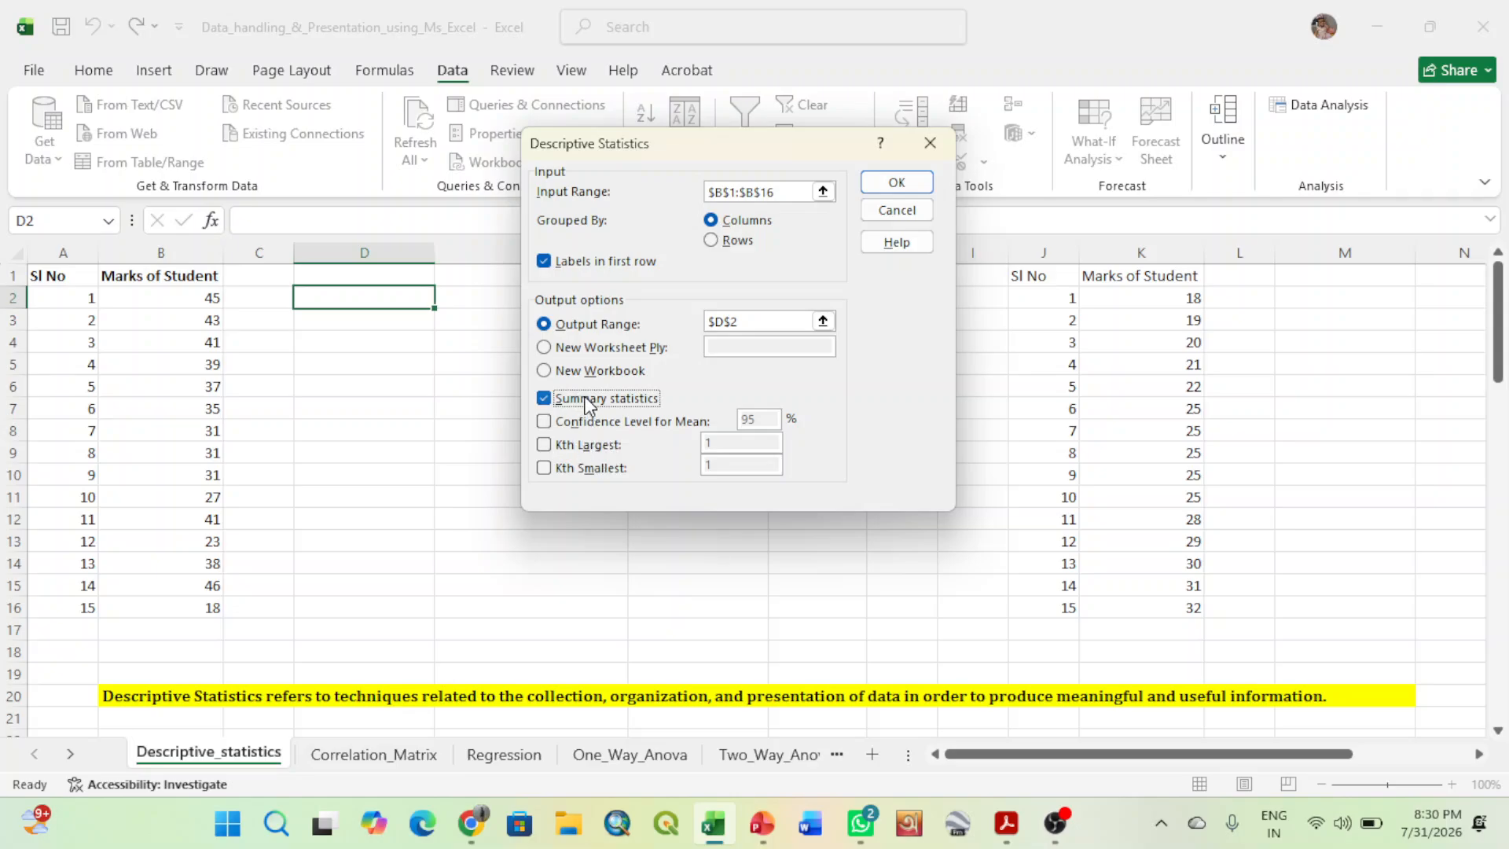
- Run the configured Descriptive Statistics analysis to output the summary table for Marks of Student at D2
{"action": "left_click", "coordinate": [895, 182]}
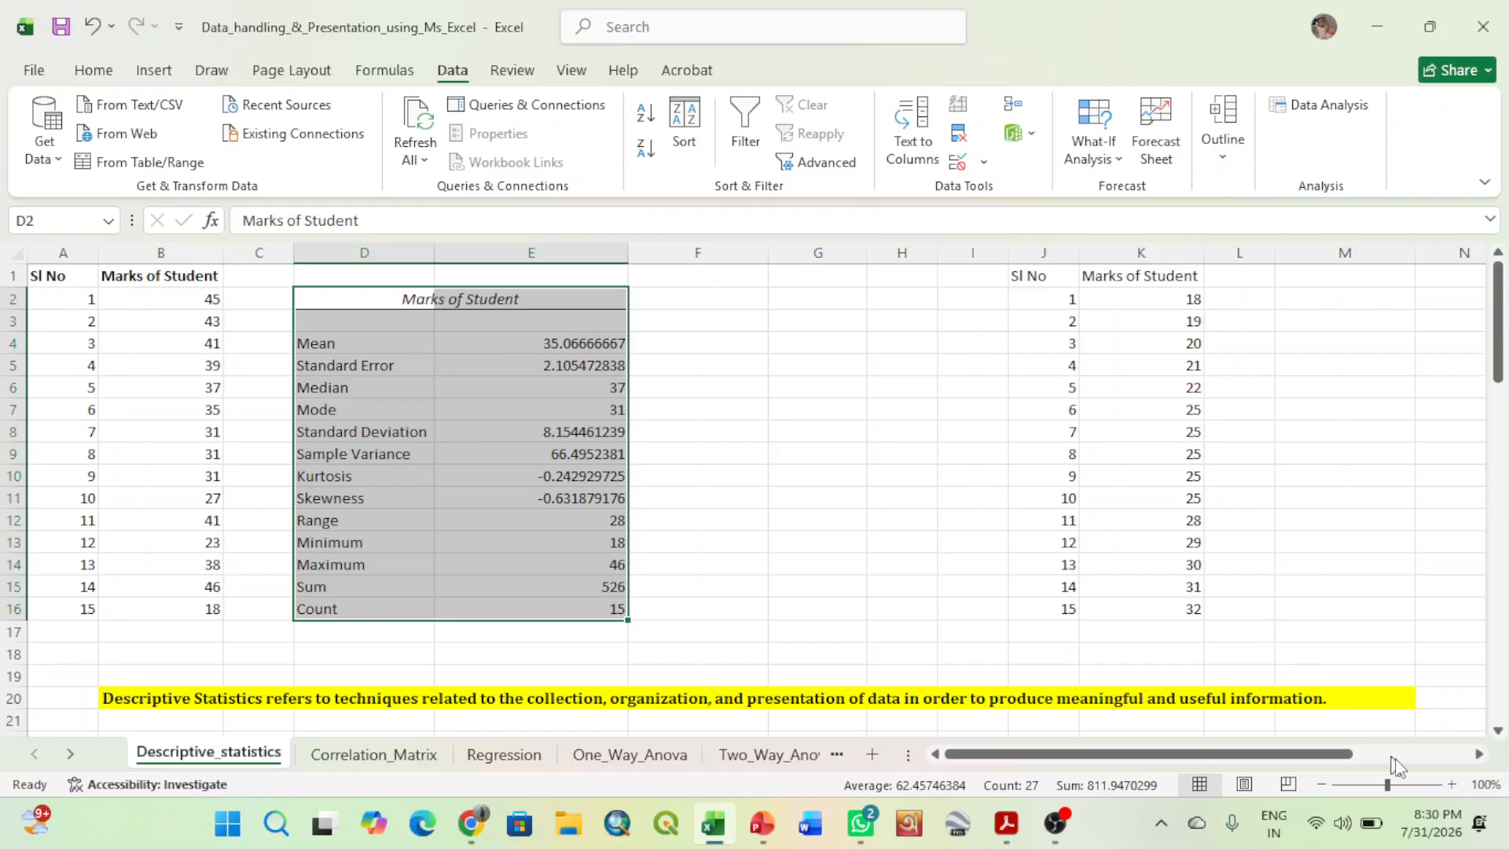
{"action": "left_click", "coordinate": [1451, 784]}
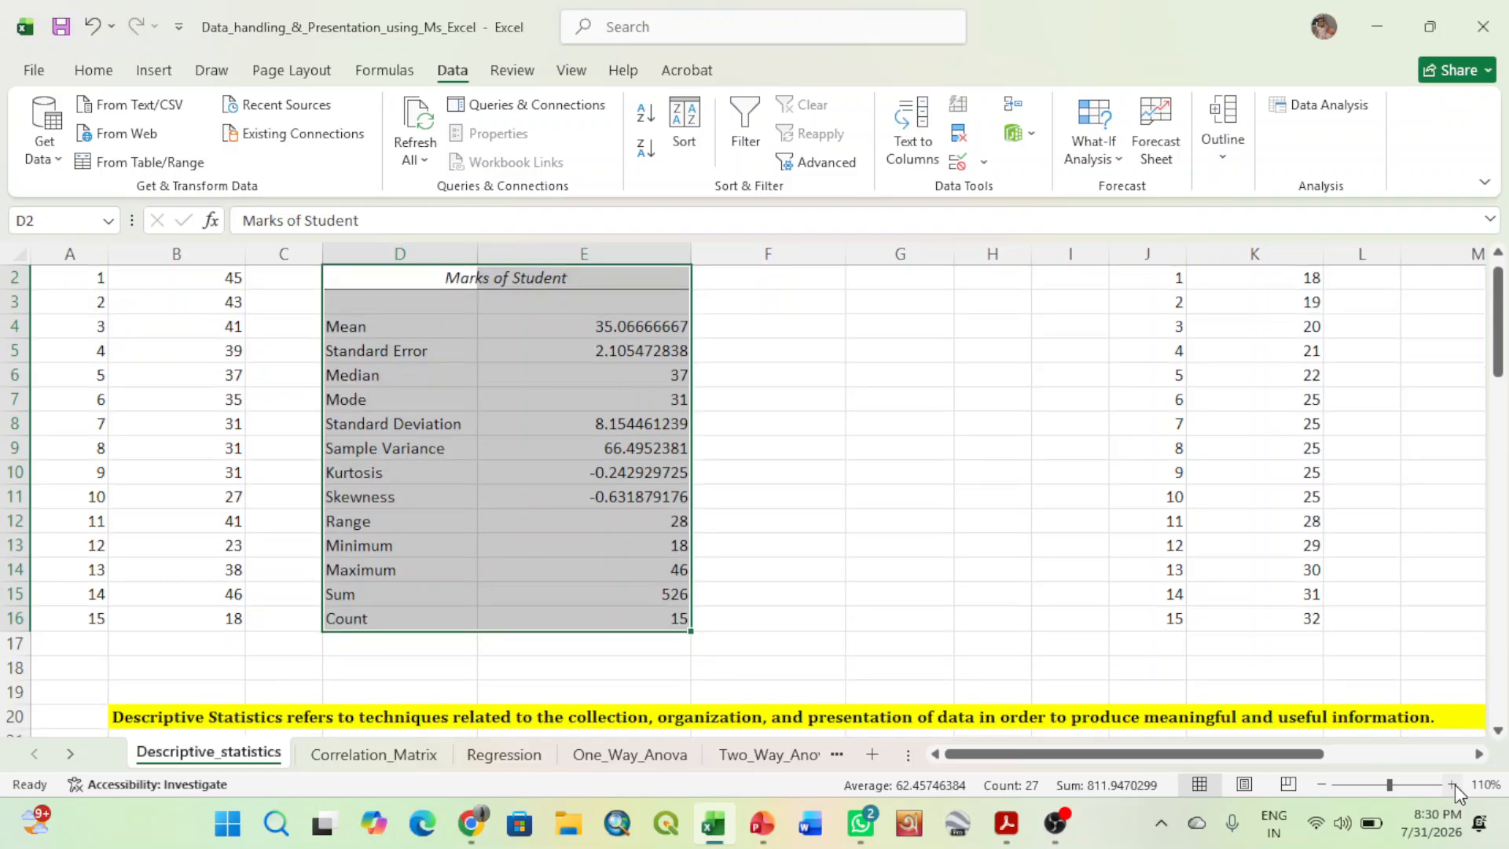
{"action": "left_click", "coordinate": [1451, 784]}
{"action": "left_click_drag", "start_coordinate": [1499, 339], "coordinate": [1499, 311]}
- Examine each entry of the summary statistics table from Mean to Count, and the definition note in row 20
{"action": "left_click", "coordinate": [467, 370]}
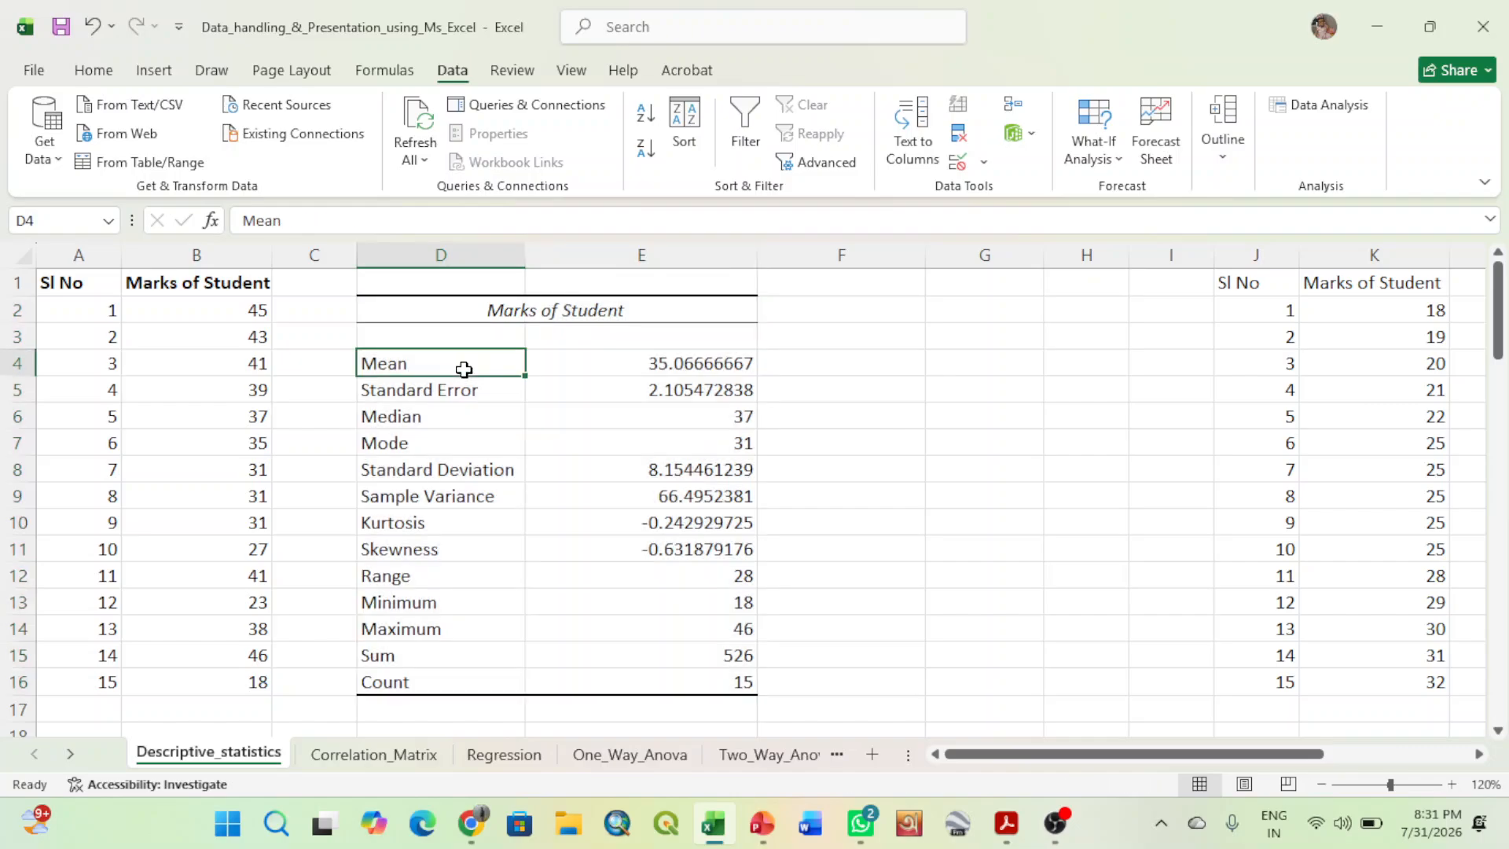
{"action": "left_click", "coordinate": [617, 367]}
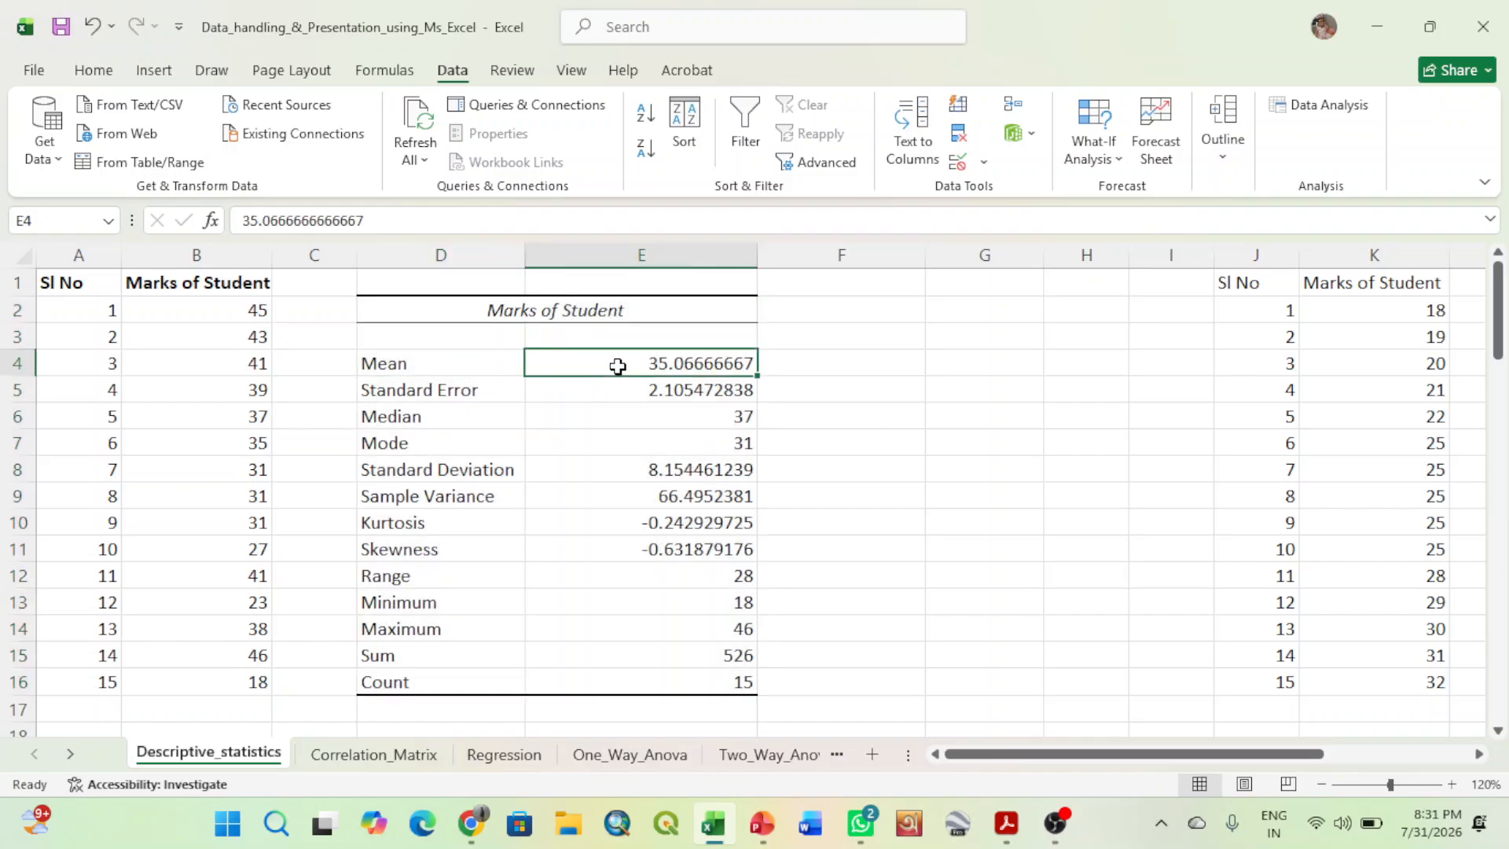
{"action": "left_click", "coordinate": [479, 392]}
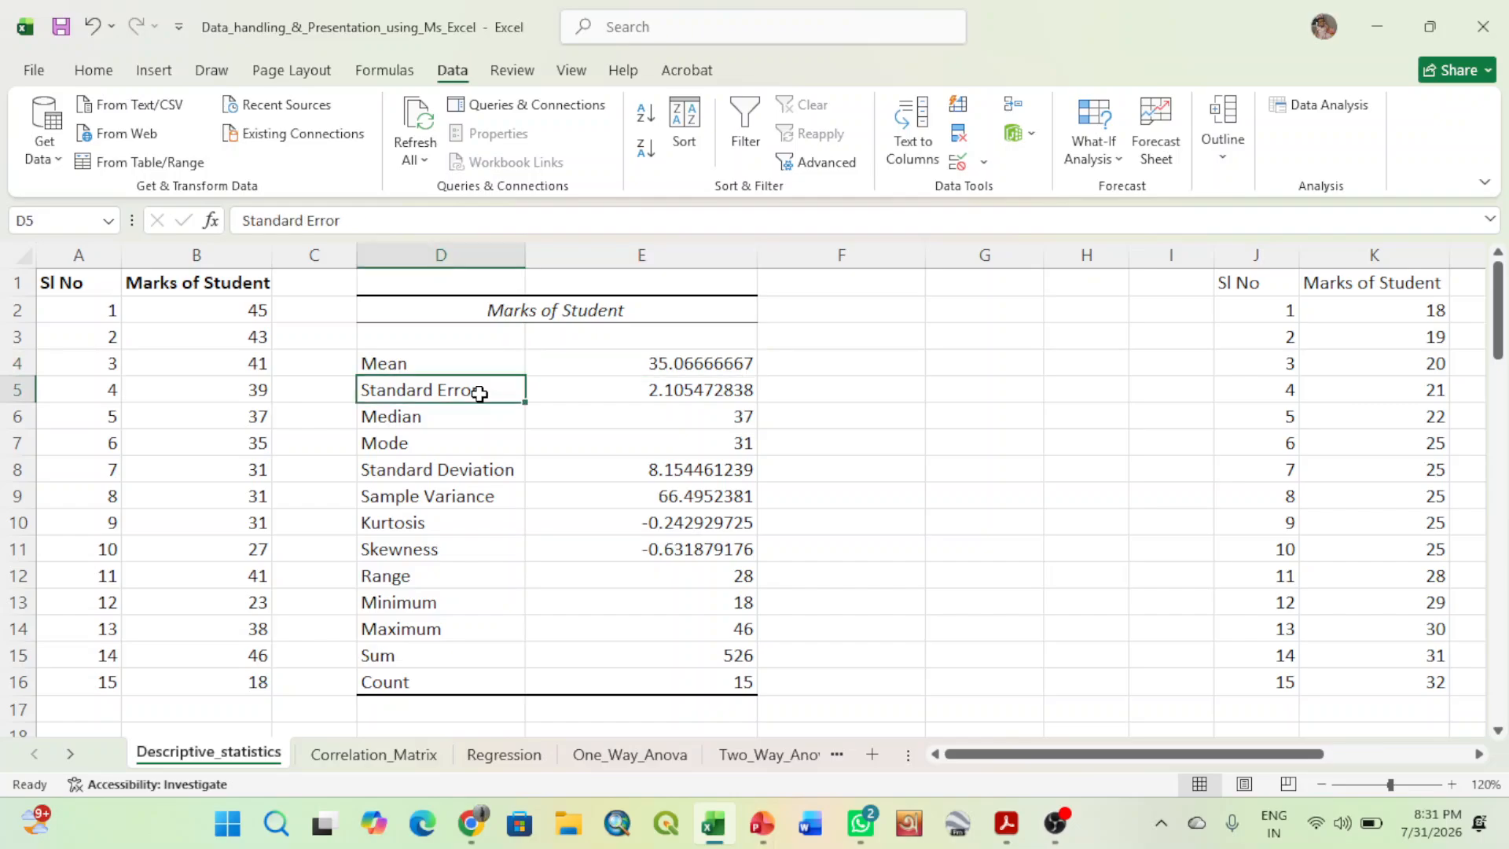
{"action": "left_click", "coordinate": [592, 389]}
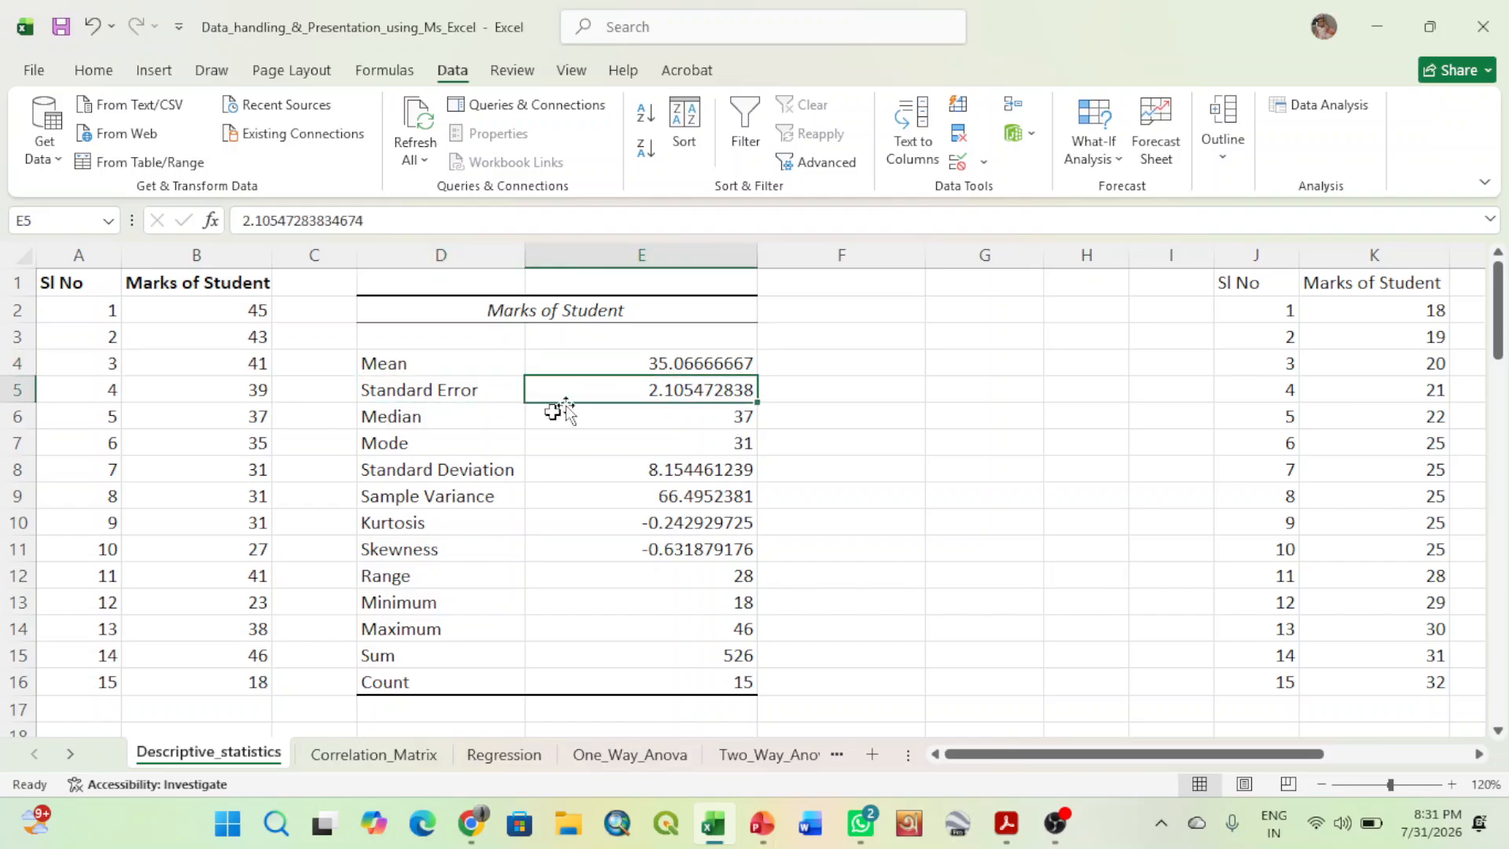
{"action": "left_click", "coordinate": [480, 419]}
{"action": "left_click", "coordinate": [448, 444]}
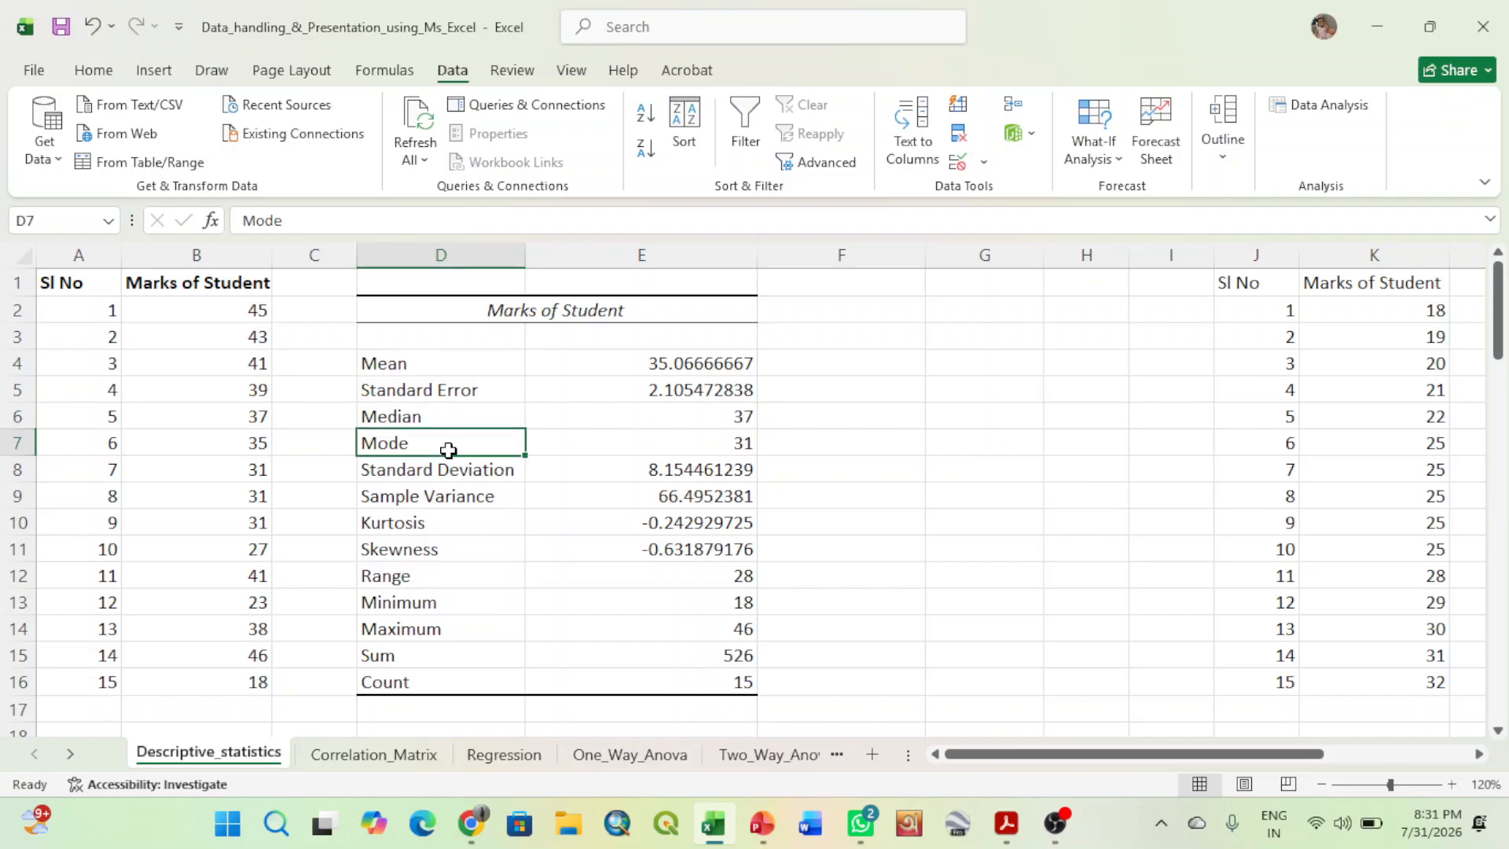
{"action": "left_click", "coordinate": [449, 476]}
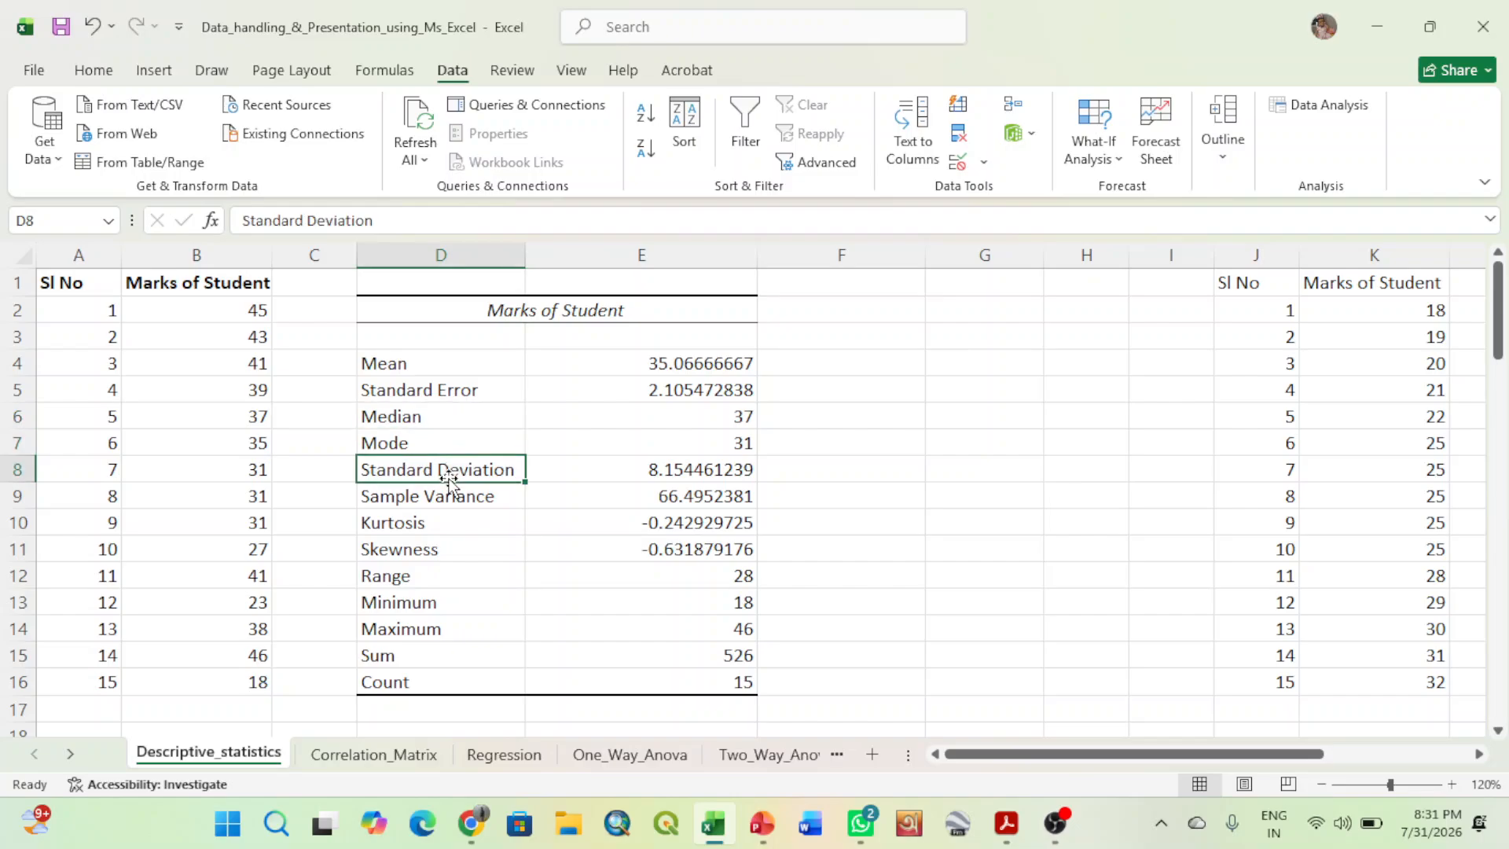
{"action": "left_click", "coordinate": [436, 506]}
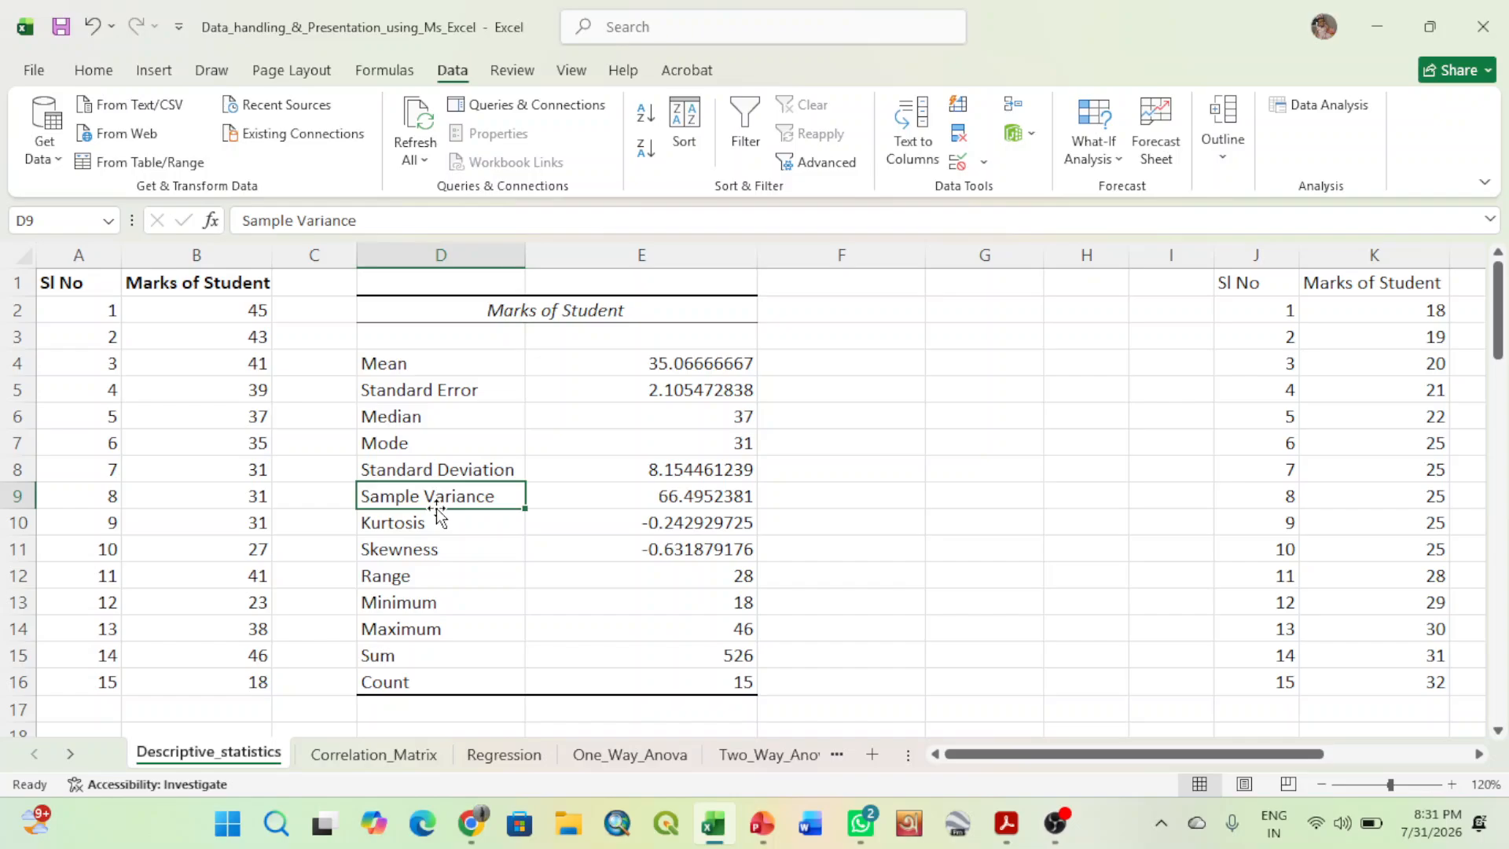
{"action": "left_click", "coordinate": [421, 524]}
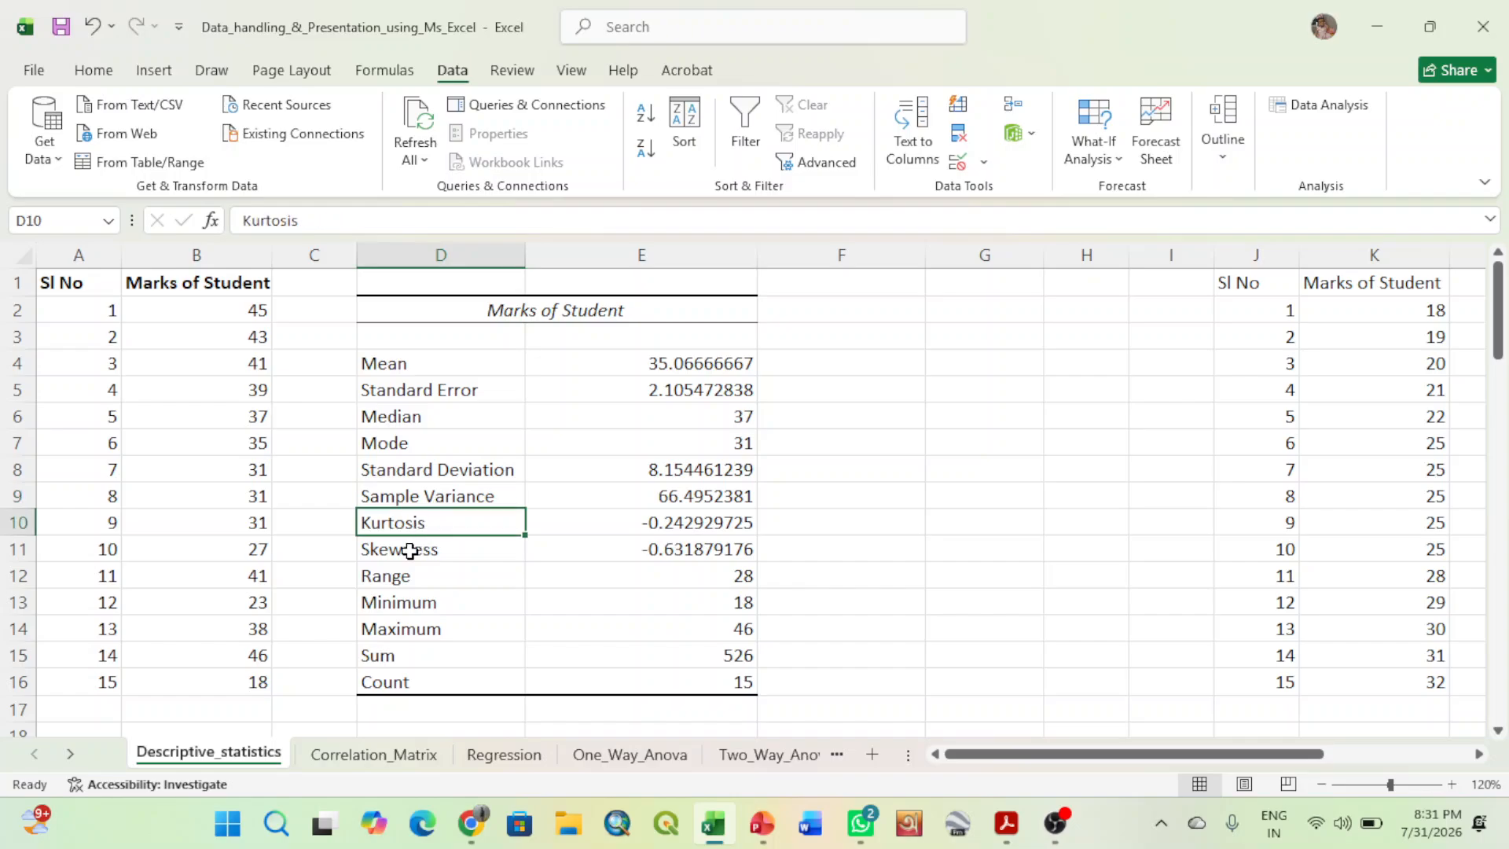
{"action": "left_click", "coordinate": [410, 550]}
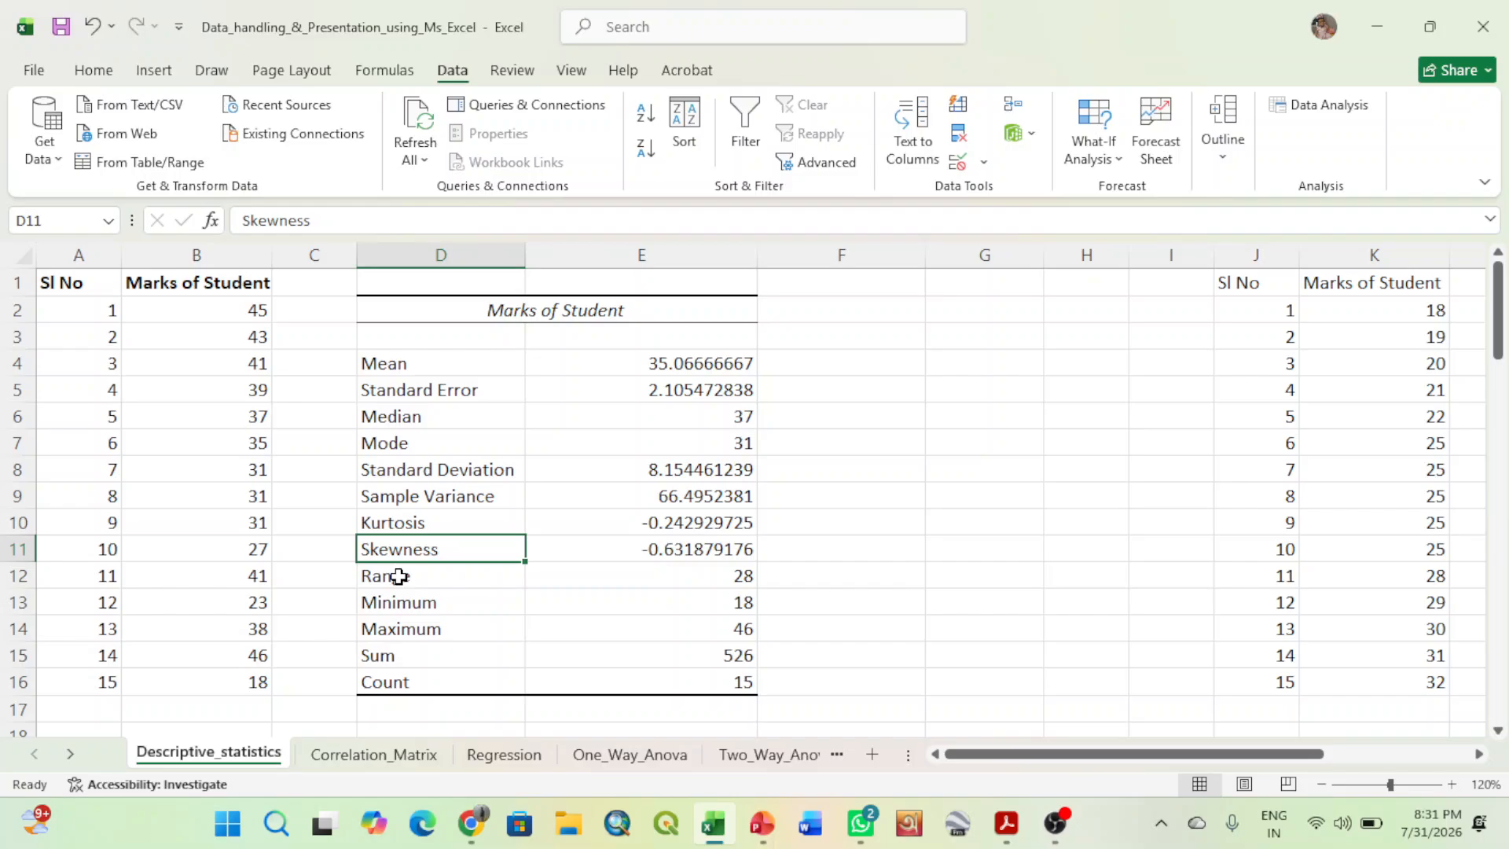
{"action": "left_click", "coordinate": [399, 575]}
{"action": "left_click", "coordinate": [400, 602]}
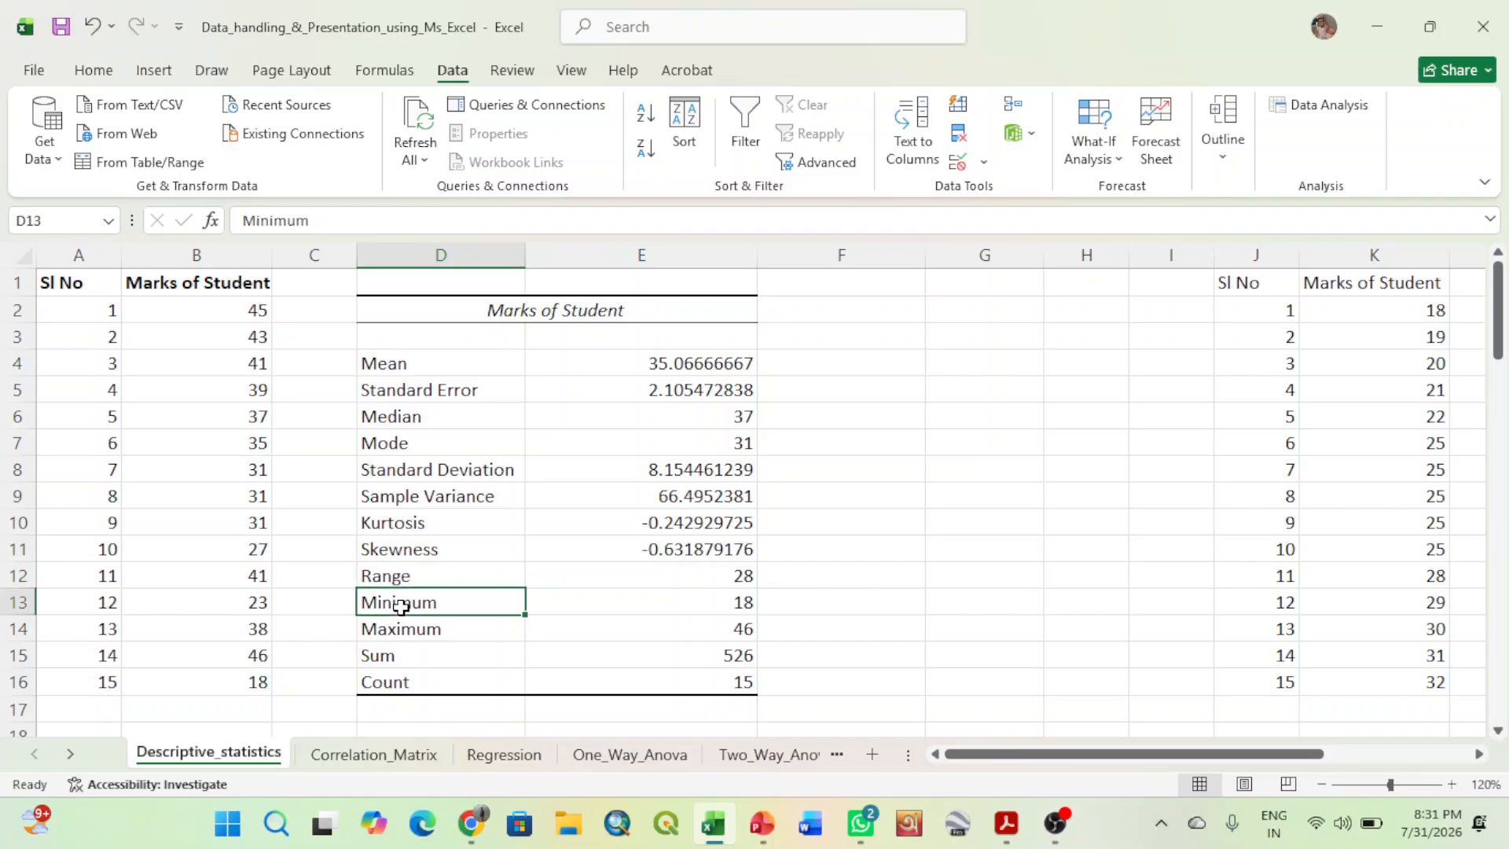
{"action": "left_click", "coordinate": [400, 630]}
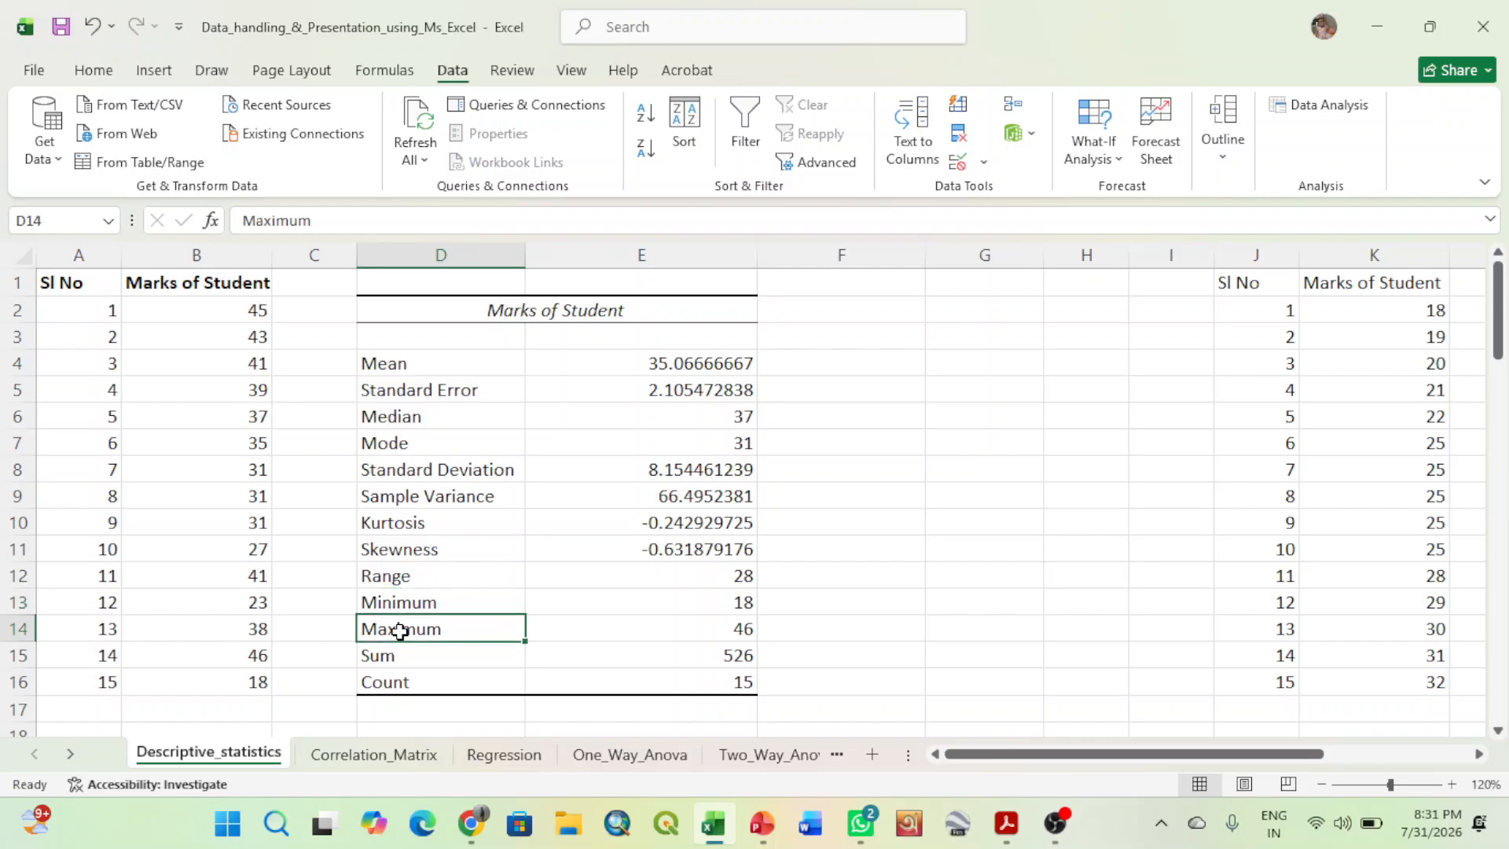
{"action": "left_click", "coordinate": [400, 655]}
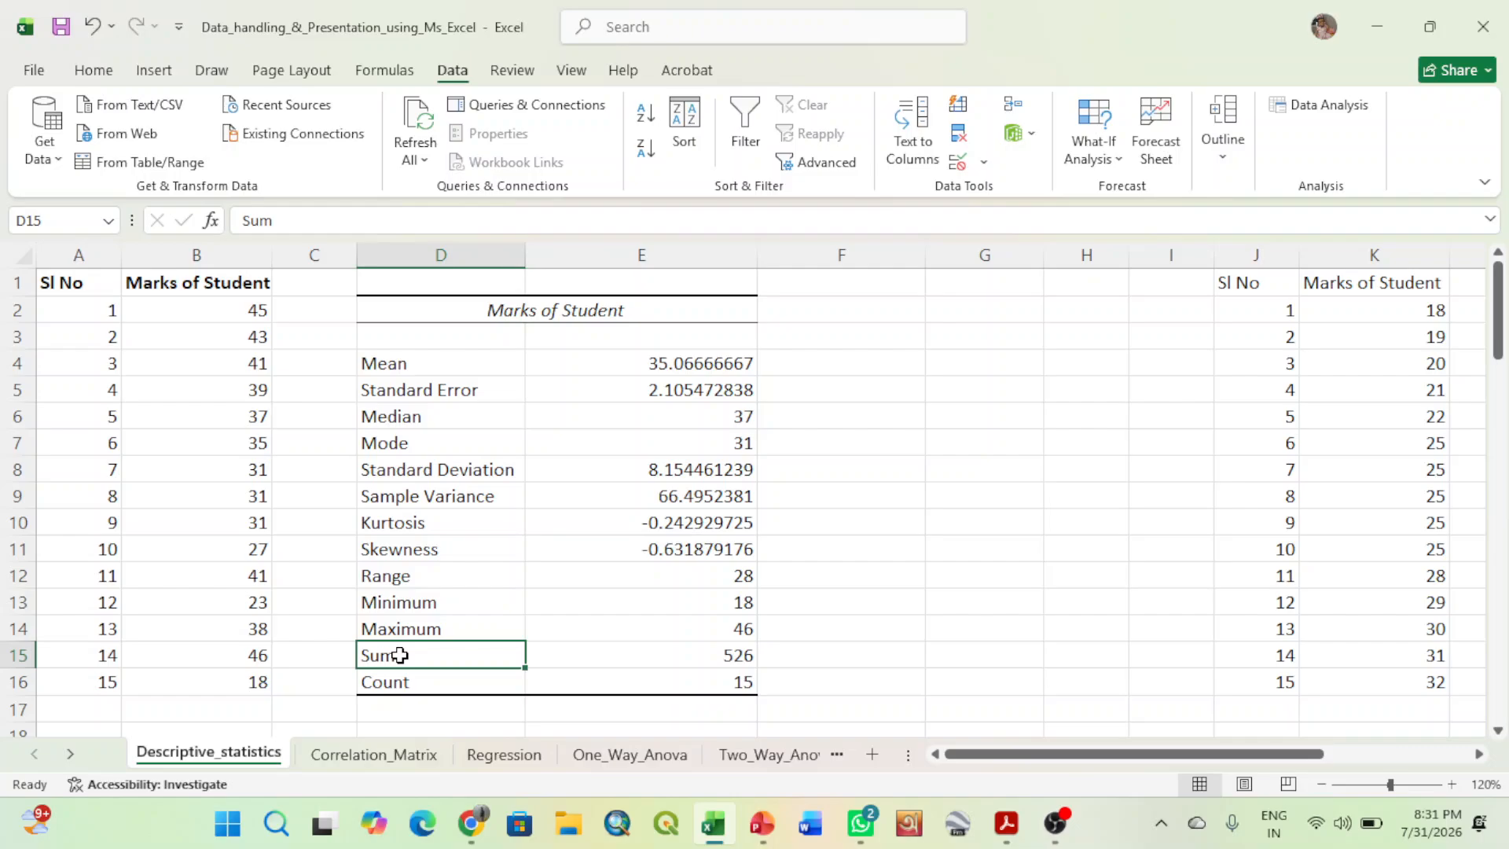
{"action": "left_click", "coordinate": [408, 685]}
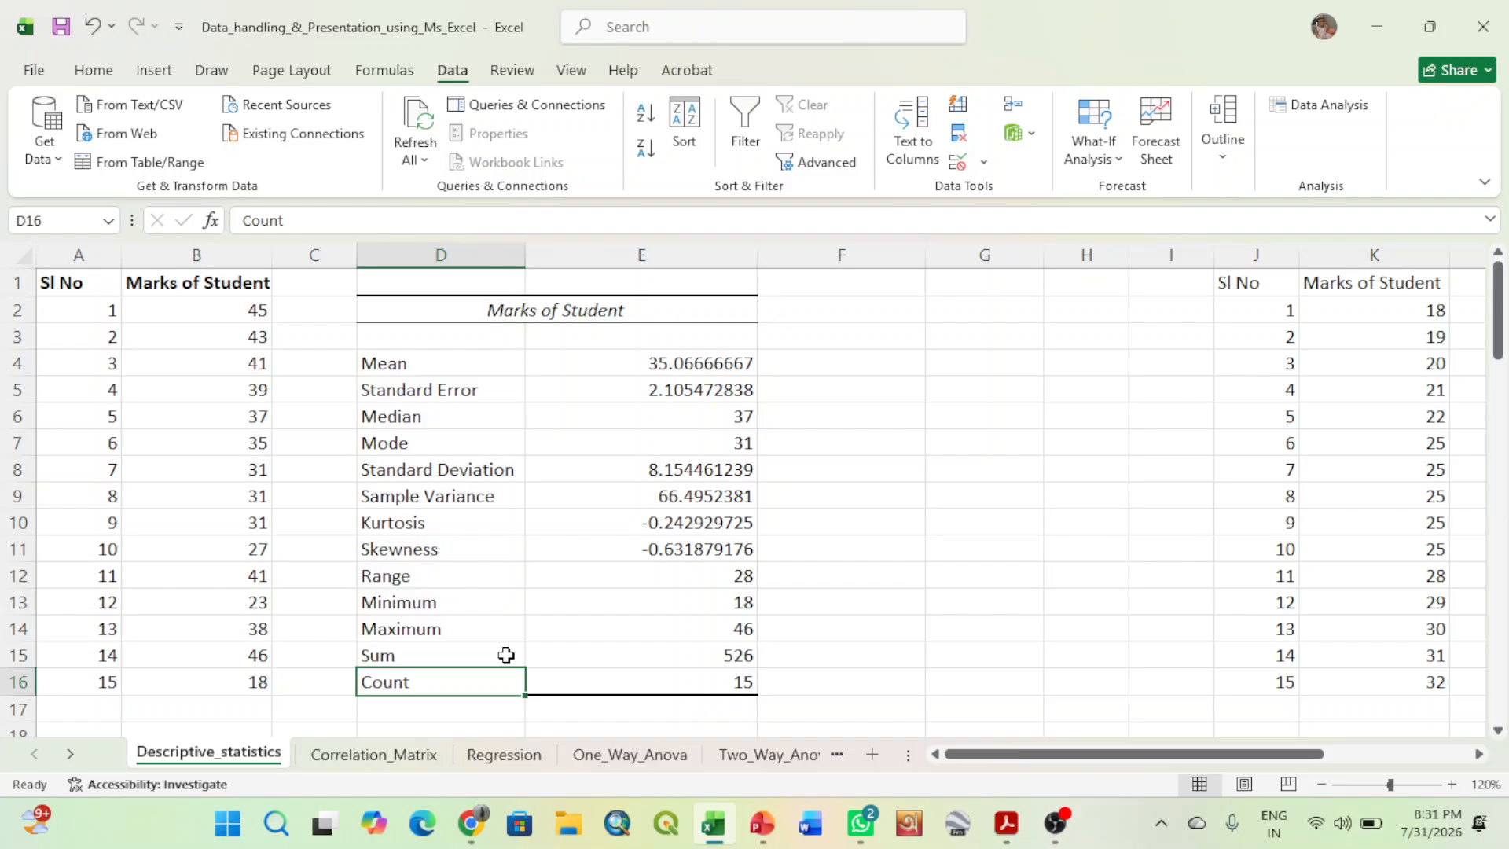
{"action": "left_click", "coordinate": [1497, 732]}
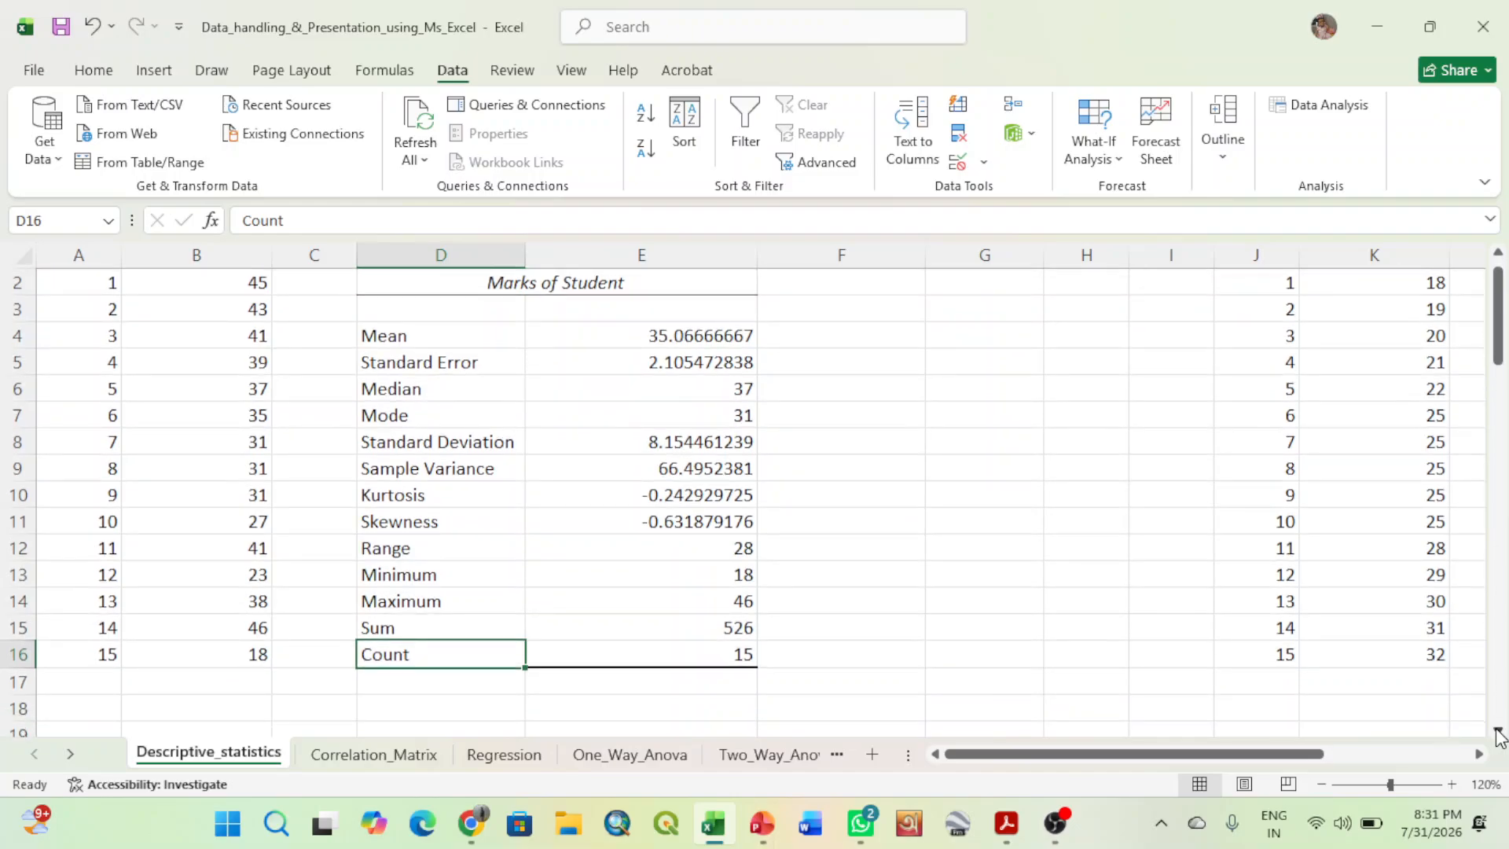
{"action": "left_click", "coordinate": [1497, 733]}
{"action": "left_click", "coordinate": [1497, 732]}
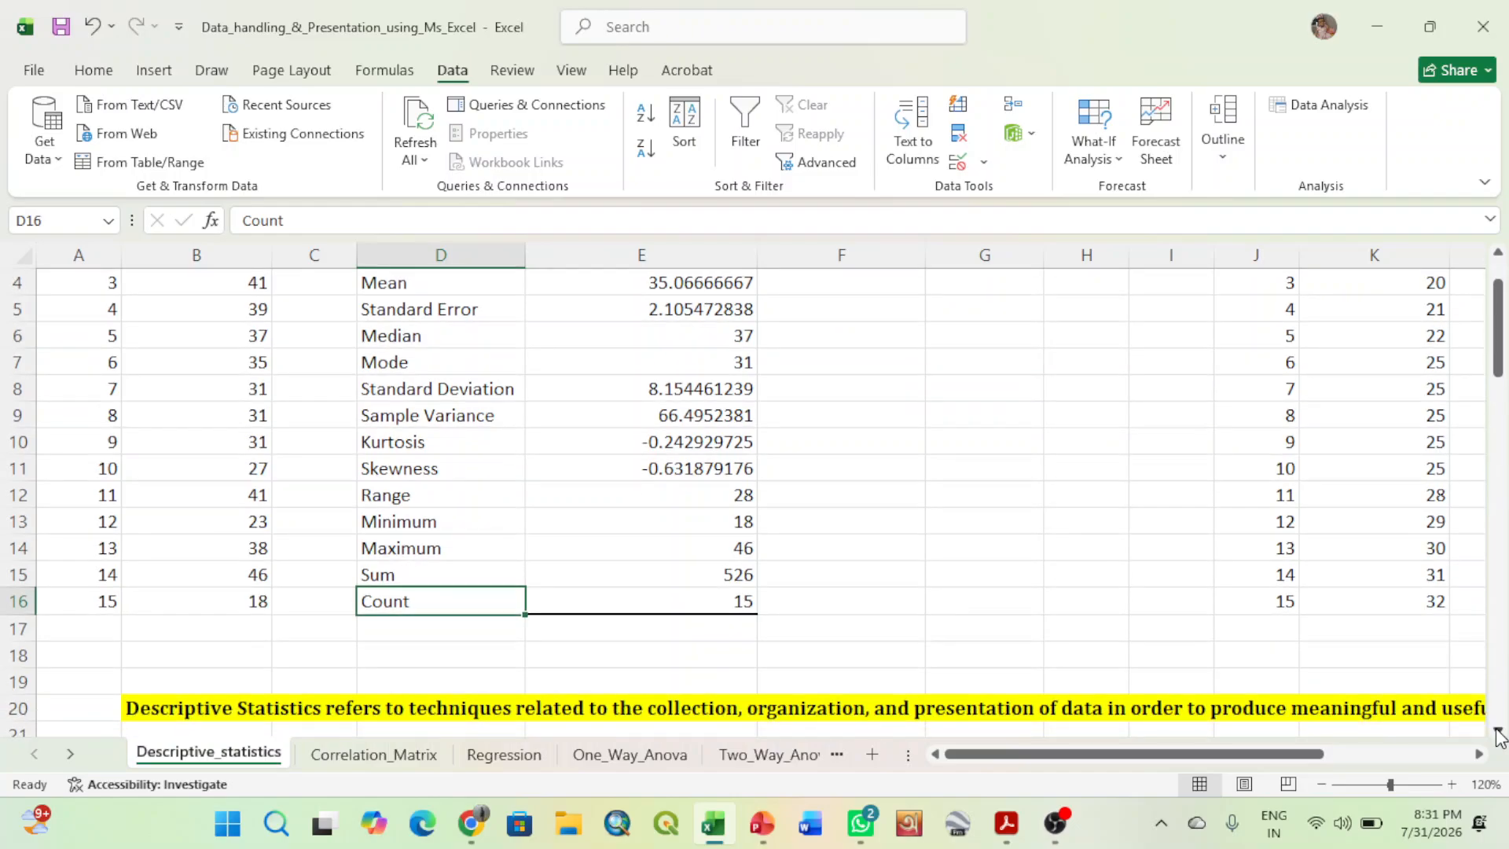
{"action": "mouse_move", "coordinate": [1499, 360]}
{"action": "left_mouse_down"}
{"action": "mouse_move", "coordinate": [1500, 315]}
{"action": "mouse_move", "coordinate": [1499, 350]}
{"action": "mouse_move", "coordinate": [1500, 330]}
{"action": "left_mouse_up"}
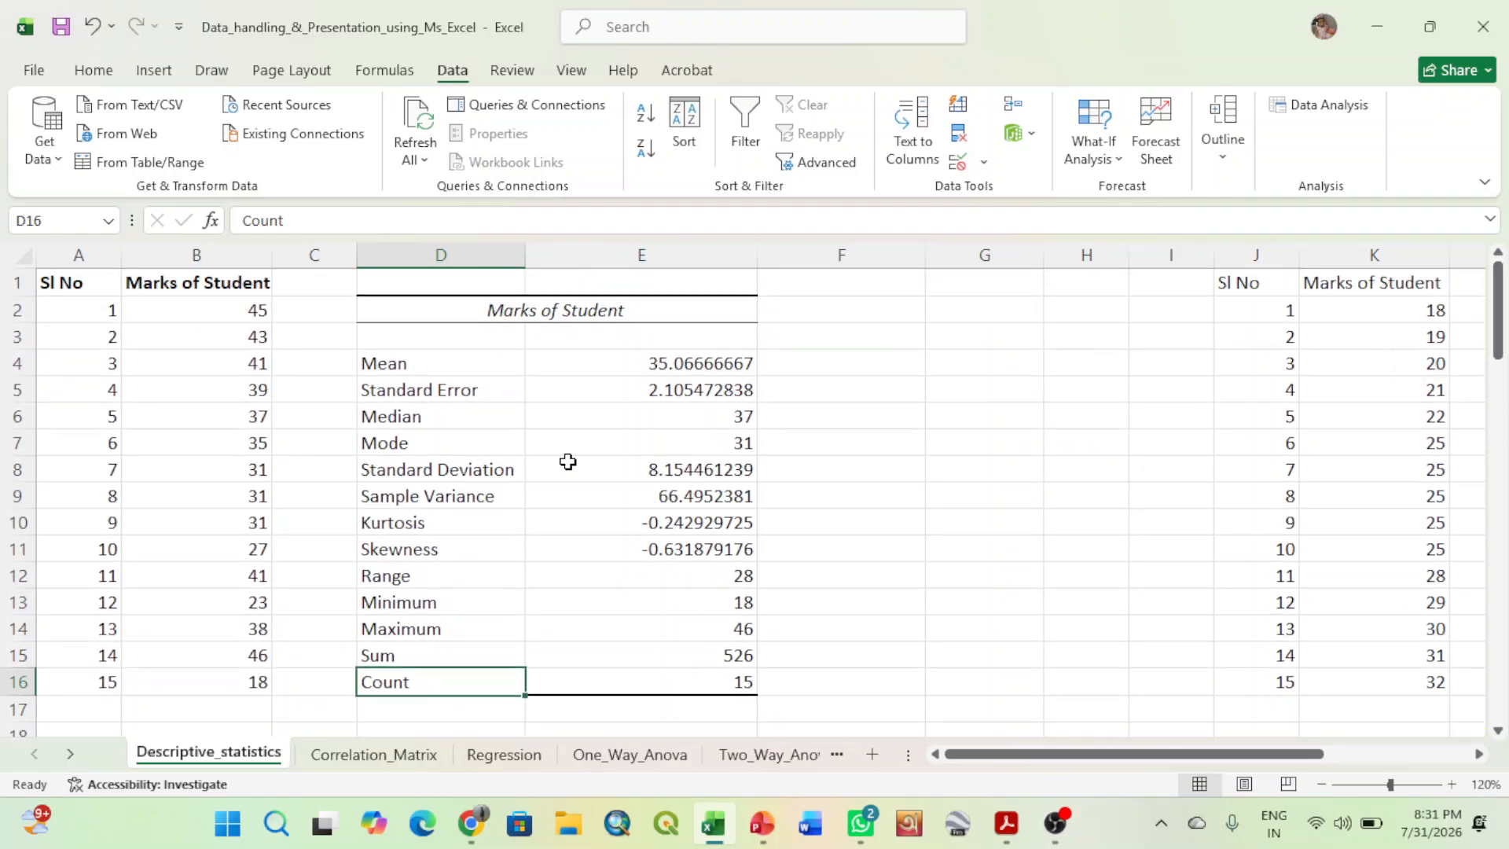
- Label A17 as Mean and calculate the mean of the marks in B17 with =AVERAGE(B2:B16)
{"action": "left_click", "coordinate": [107, 711]}
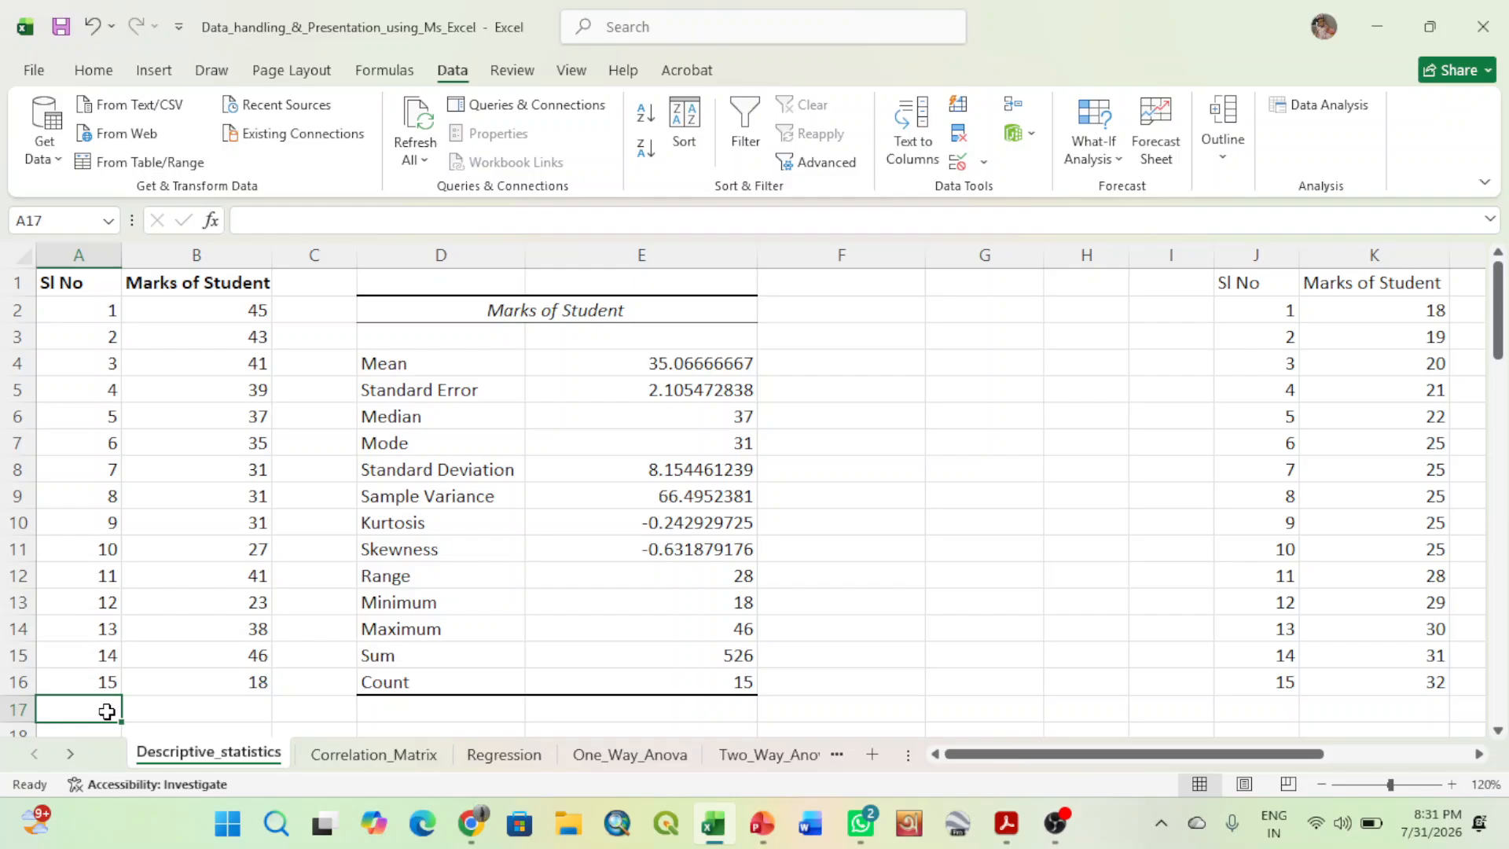
{"action": "type", "text": "Mean"}
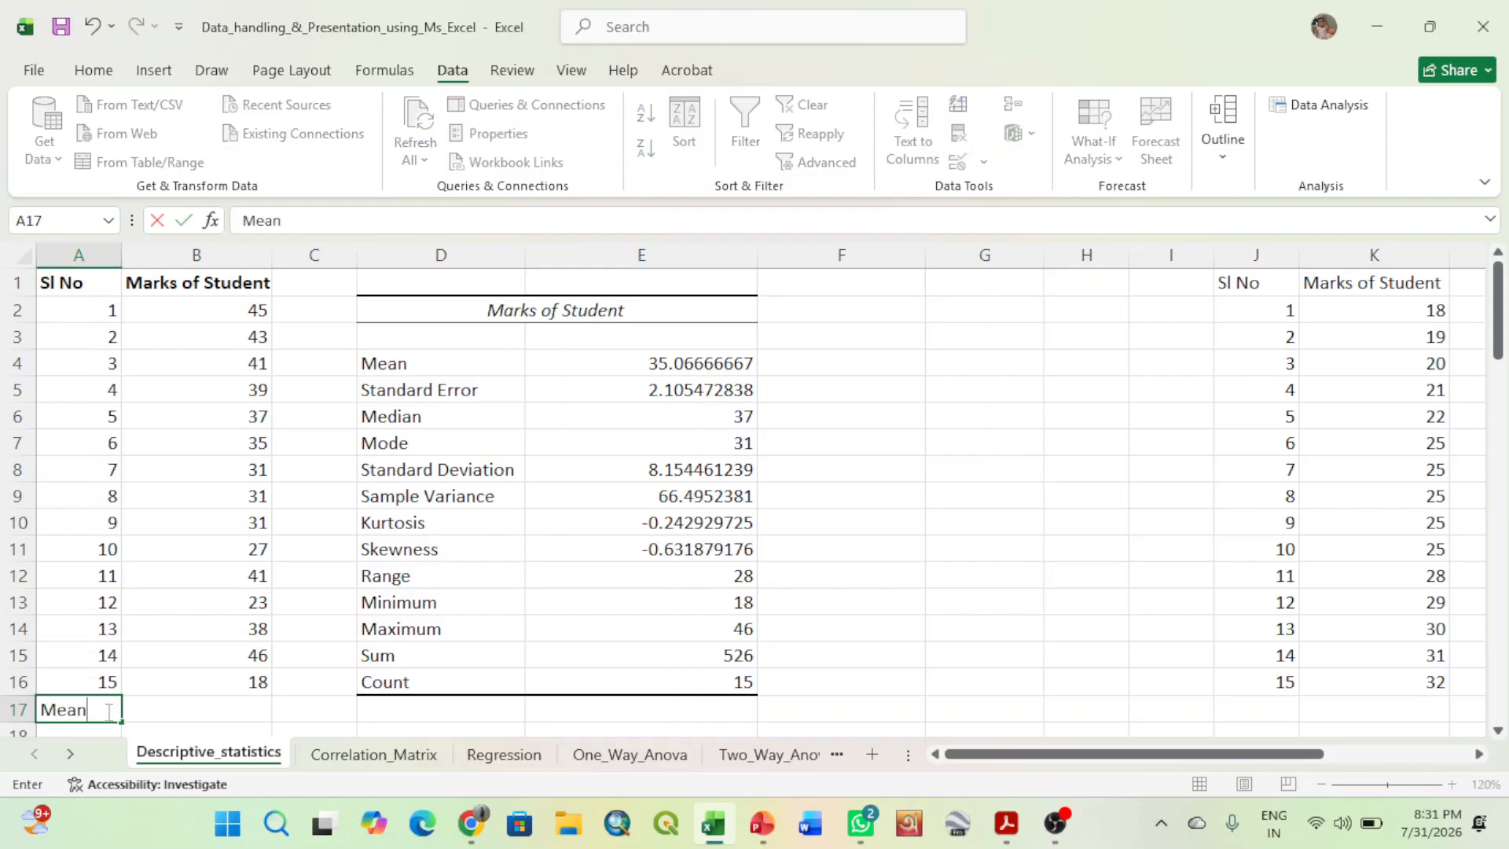
{"action": "key", "text": "Tab"}
{"action": "type", "text": "="}
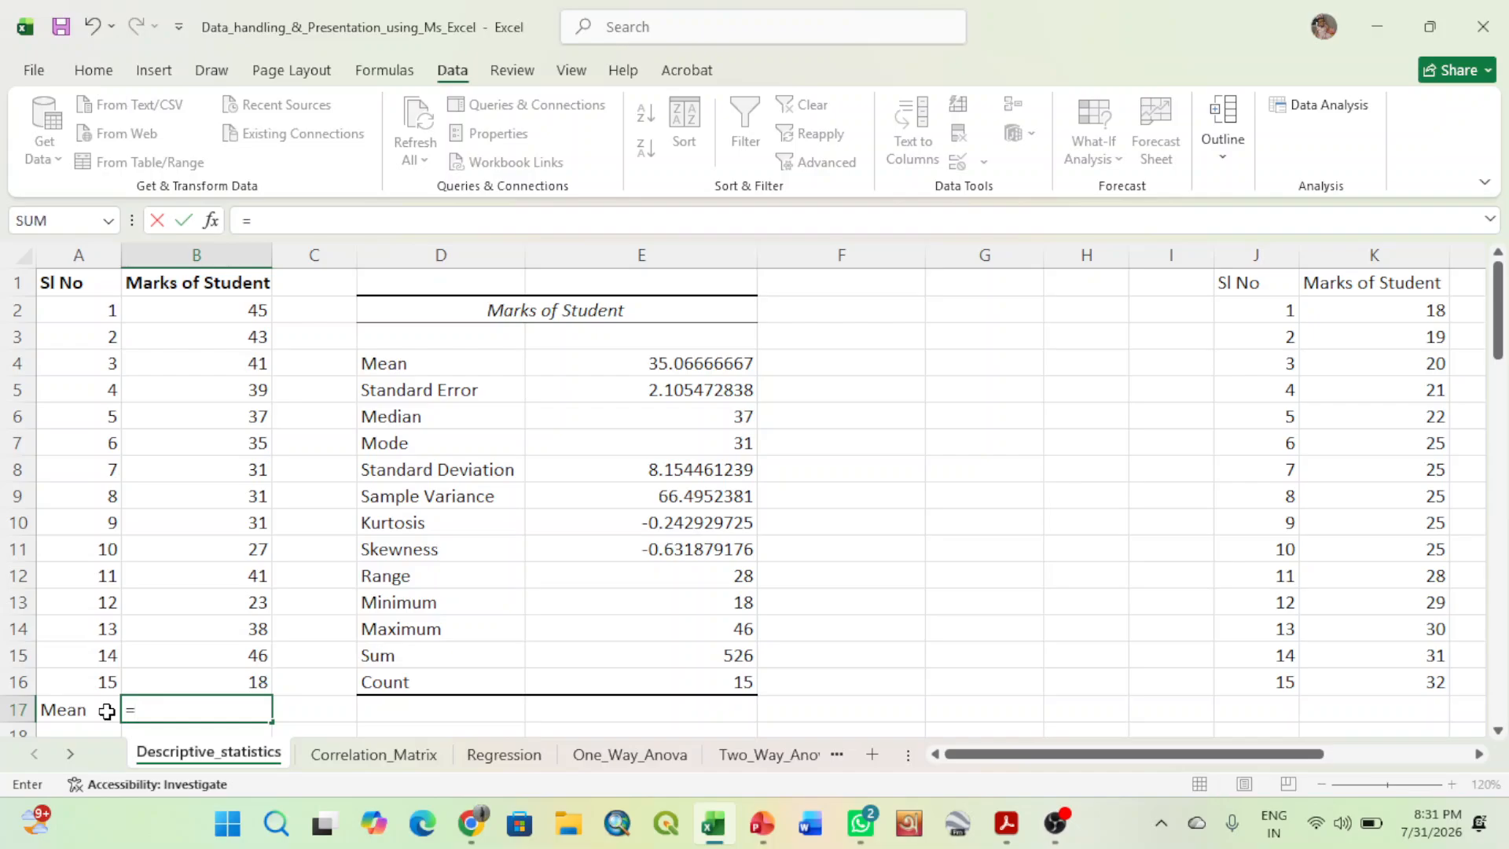
{"action": "type", "text": "average"}
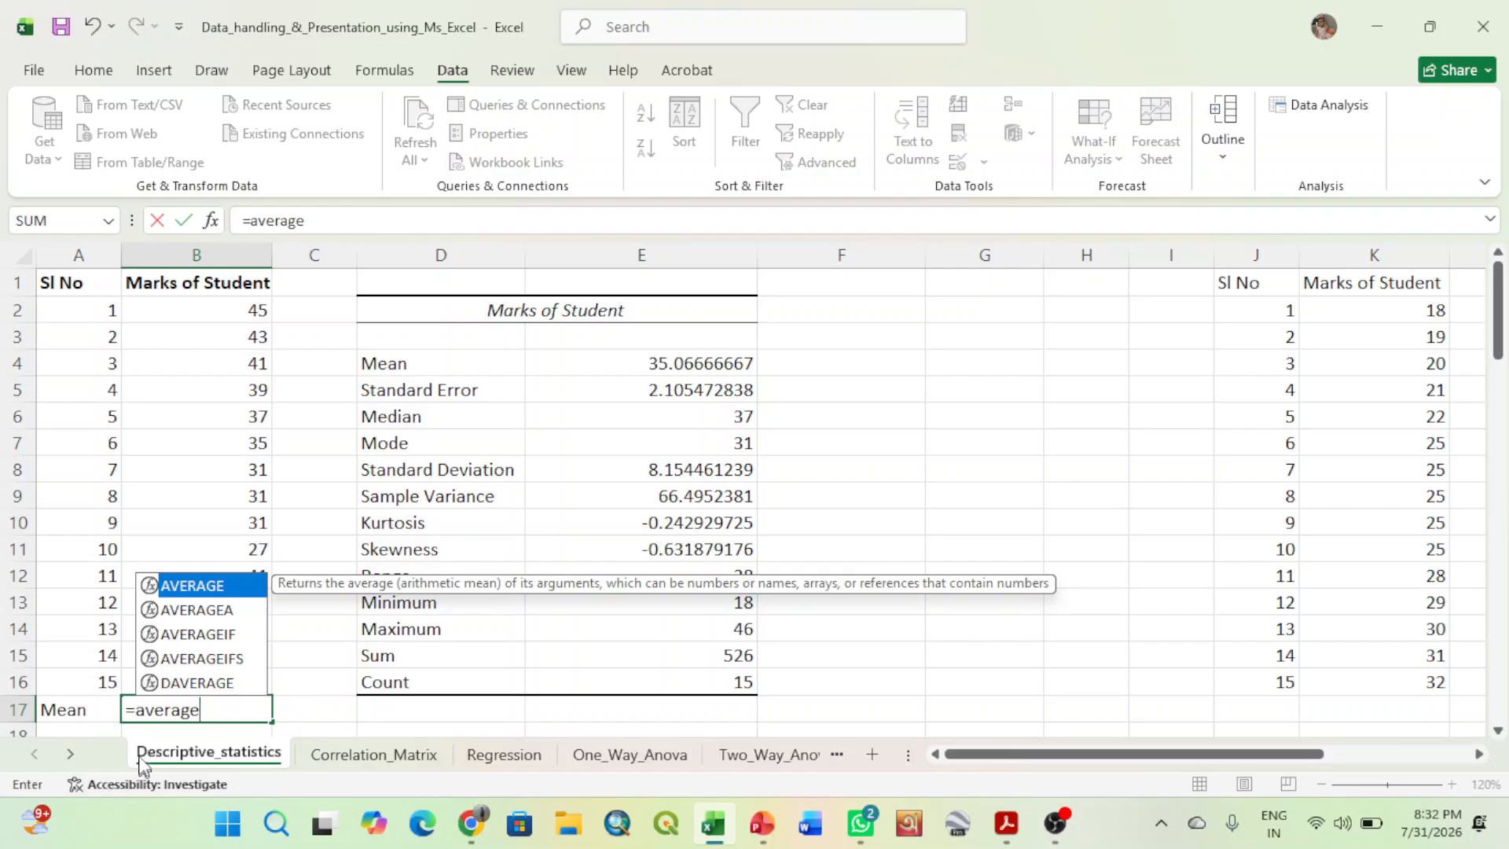
{"action": "double_click", "coordinate": [156, 711]}
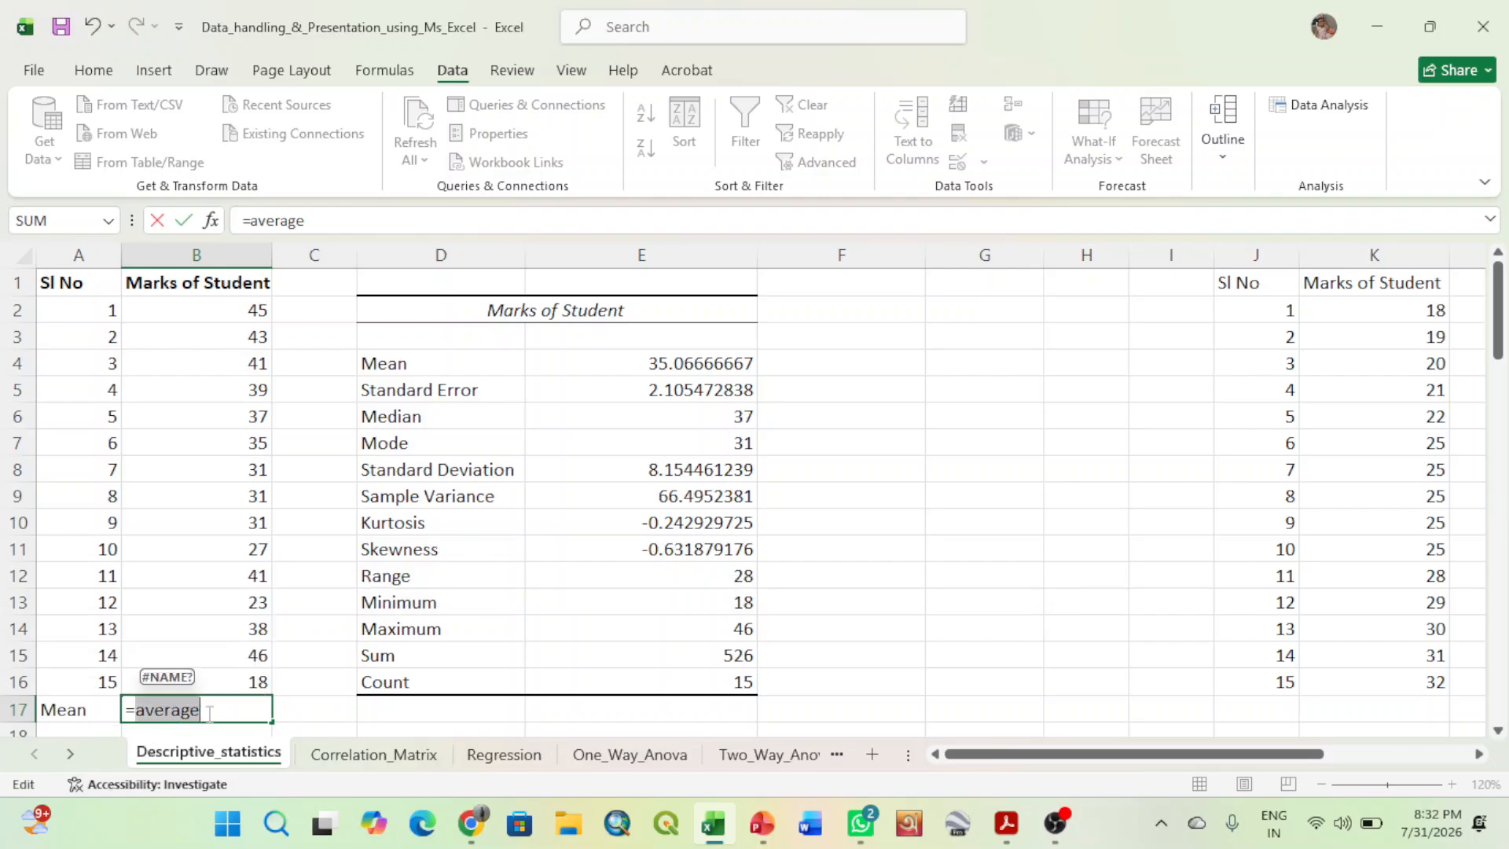
{"action": "left_click", "coordinate": [209, 714]}
{"action": "key", "text": "BackSpace"}
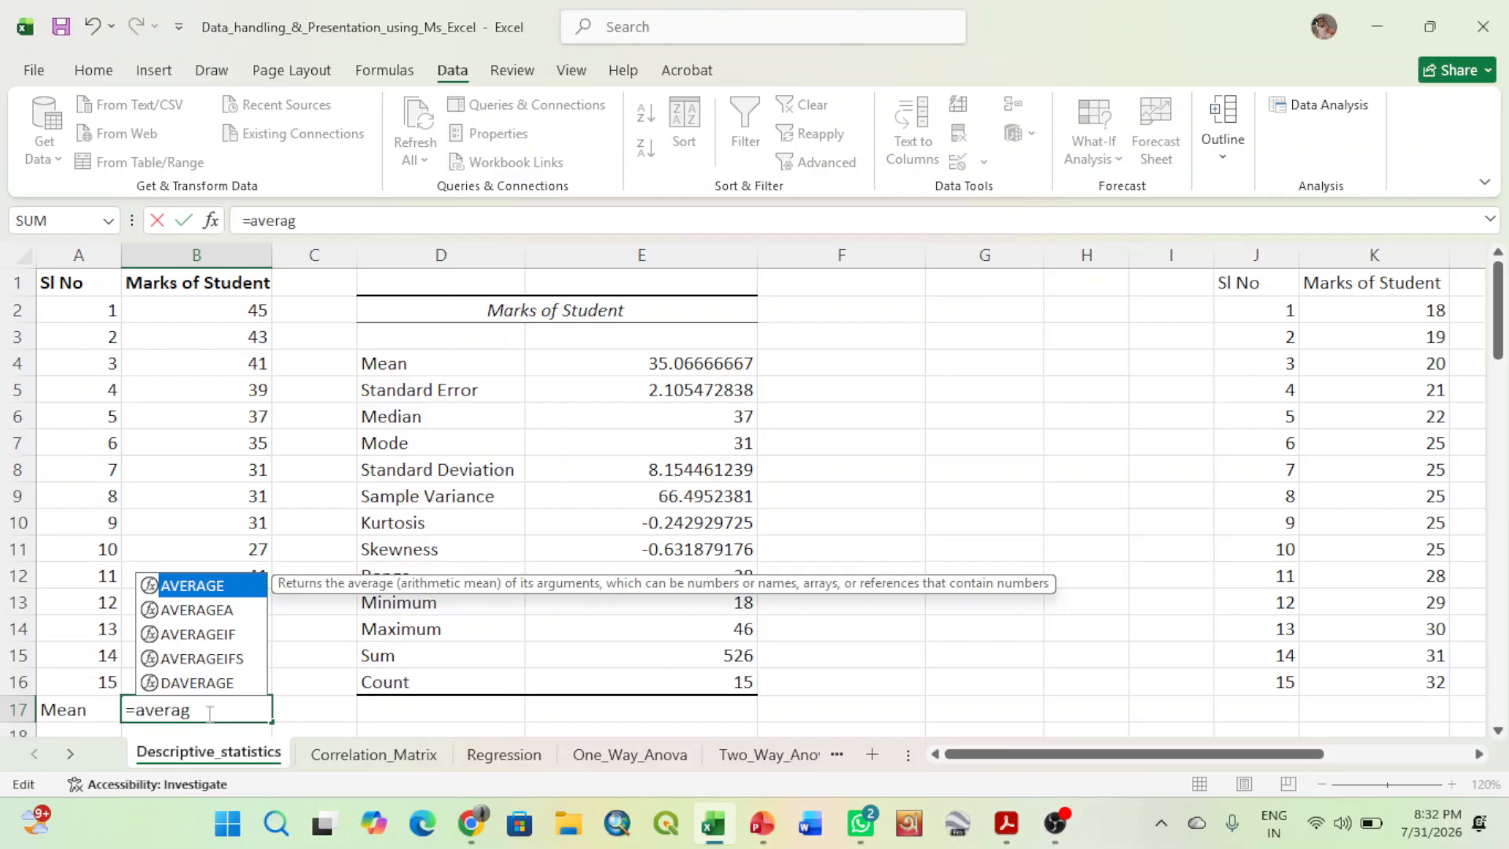
{"action": "double_click", "coordinate": [217, 587]}
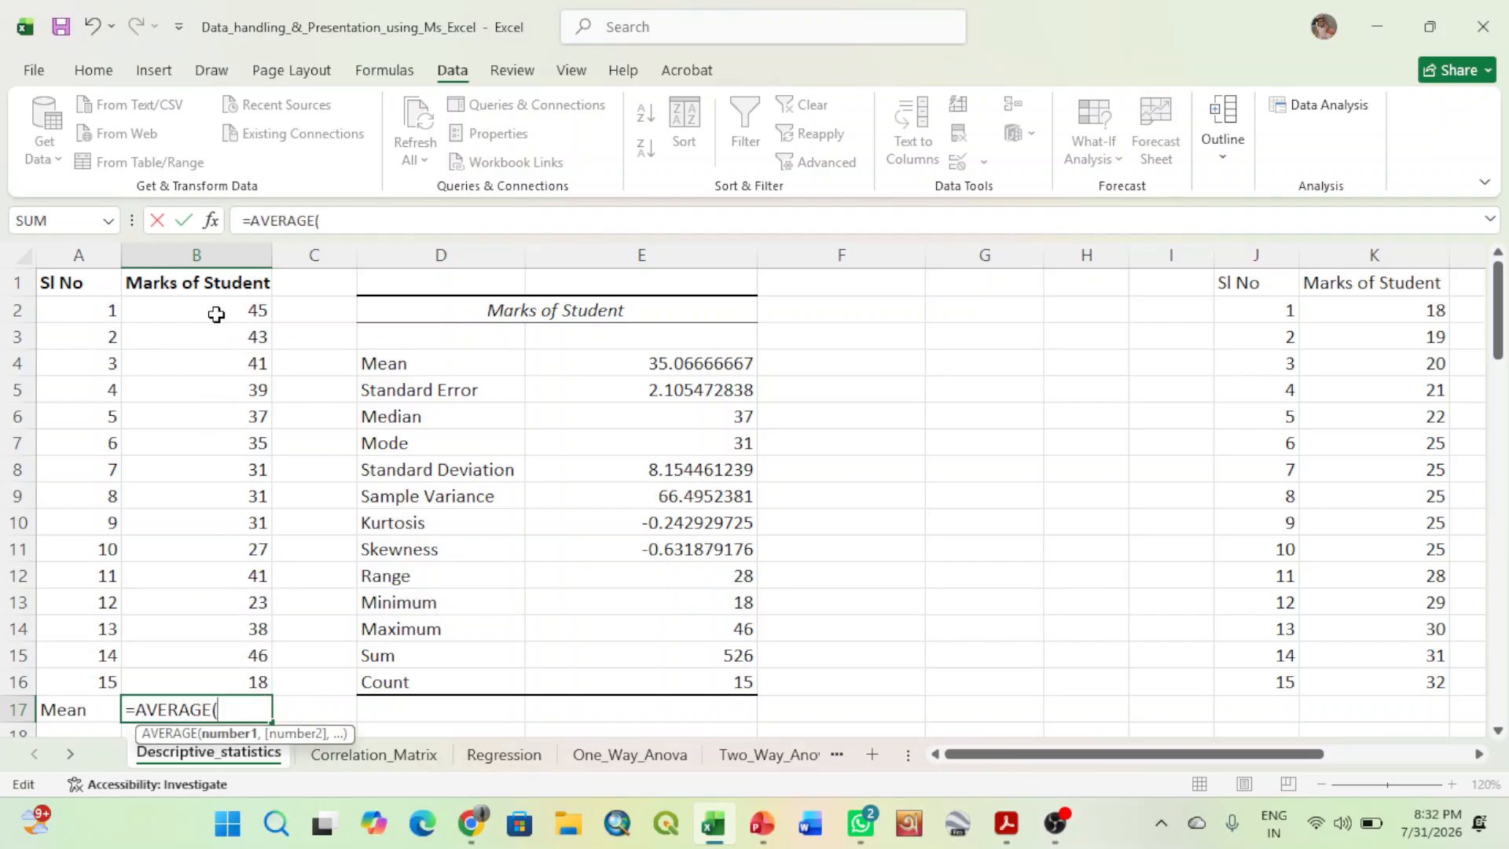
{"action": "left_click_drag", "start_coordinate": [215, 309], "coordinate": [240, 673]}
{"action": "type", "text": ")"}
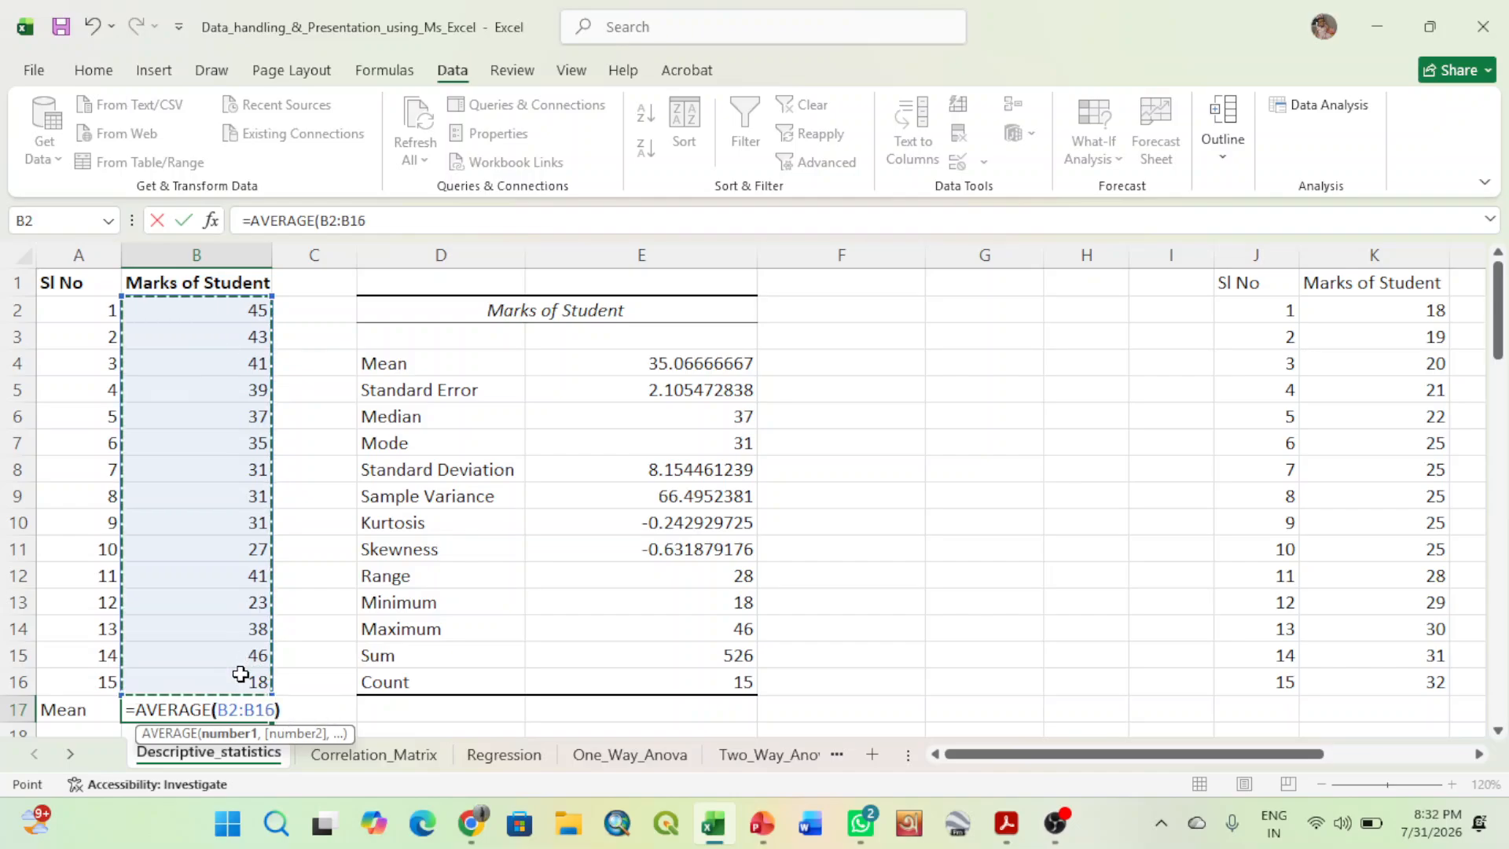
{"action": "key", "text": "Return"}
- Make the calculated mean in B17 and the Mean value in E4 of the statistics table bold
{"action": "left_click", "coordinate": [232, 685]}
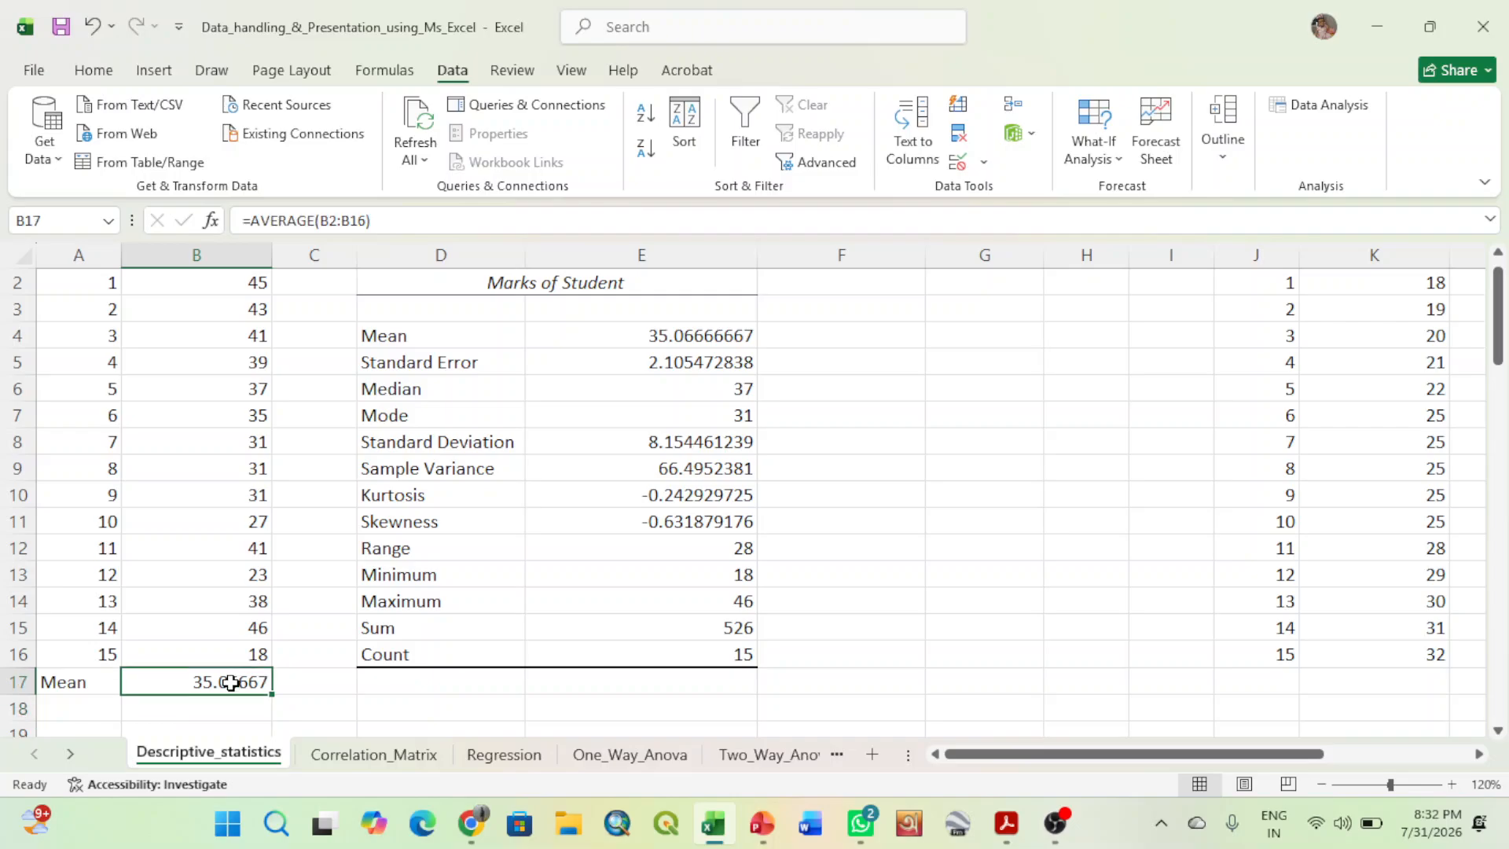
{"action": "left_click", "coordinate": [94, 73]}
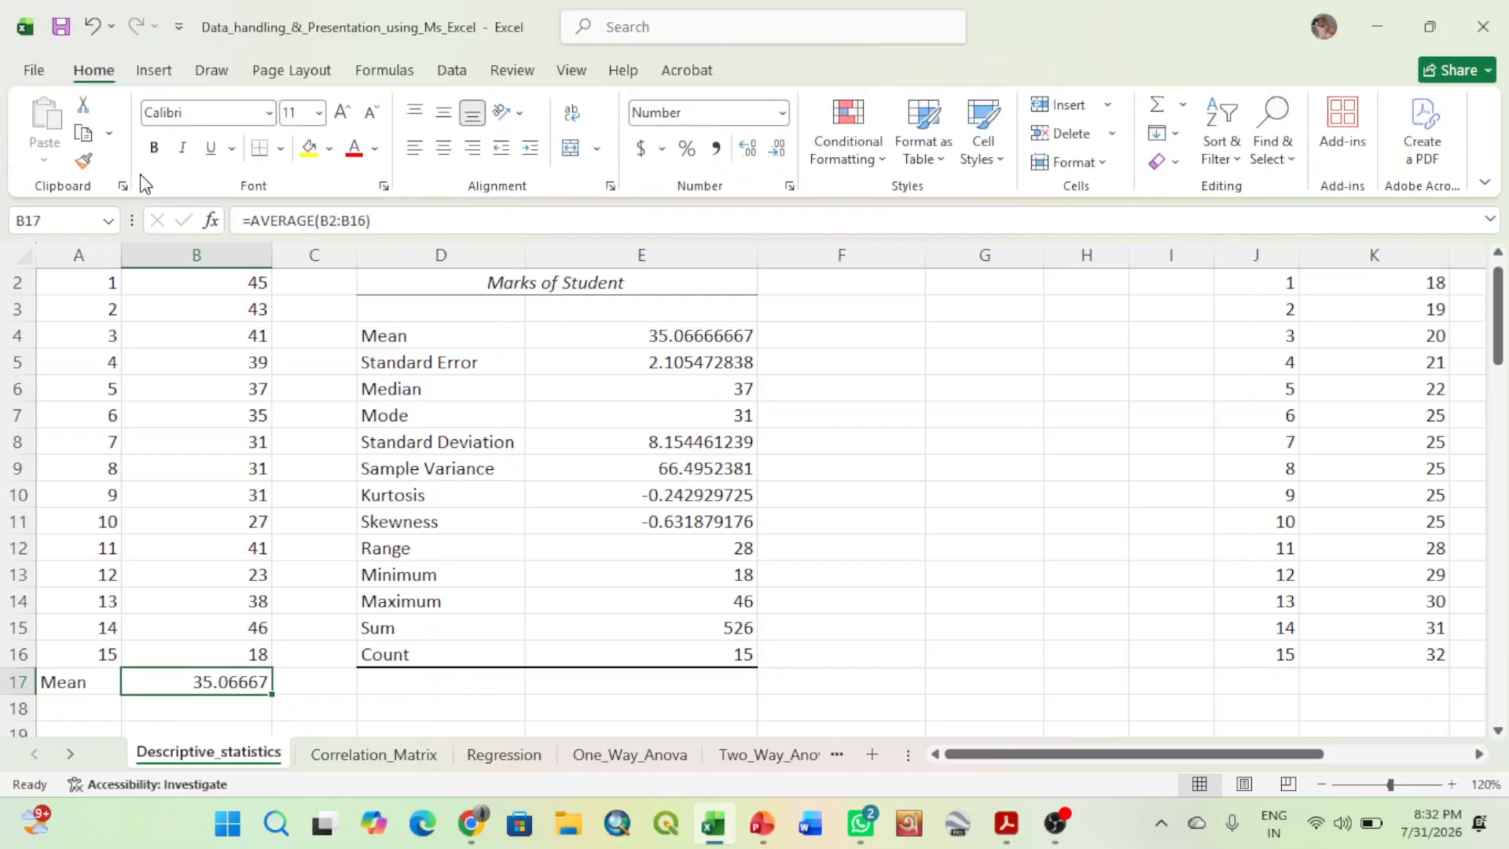
{"action": "left_click", "coordinate": [154, 147]}
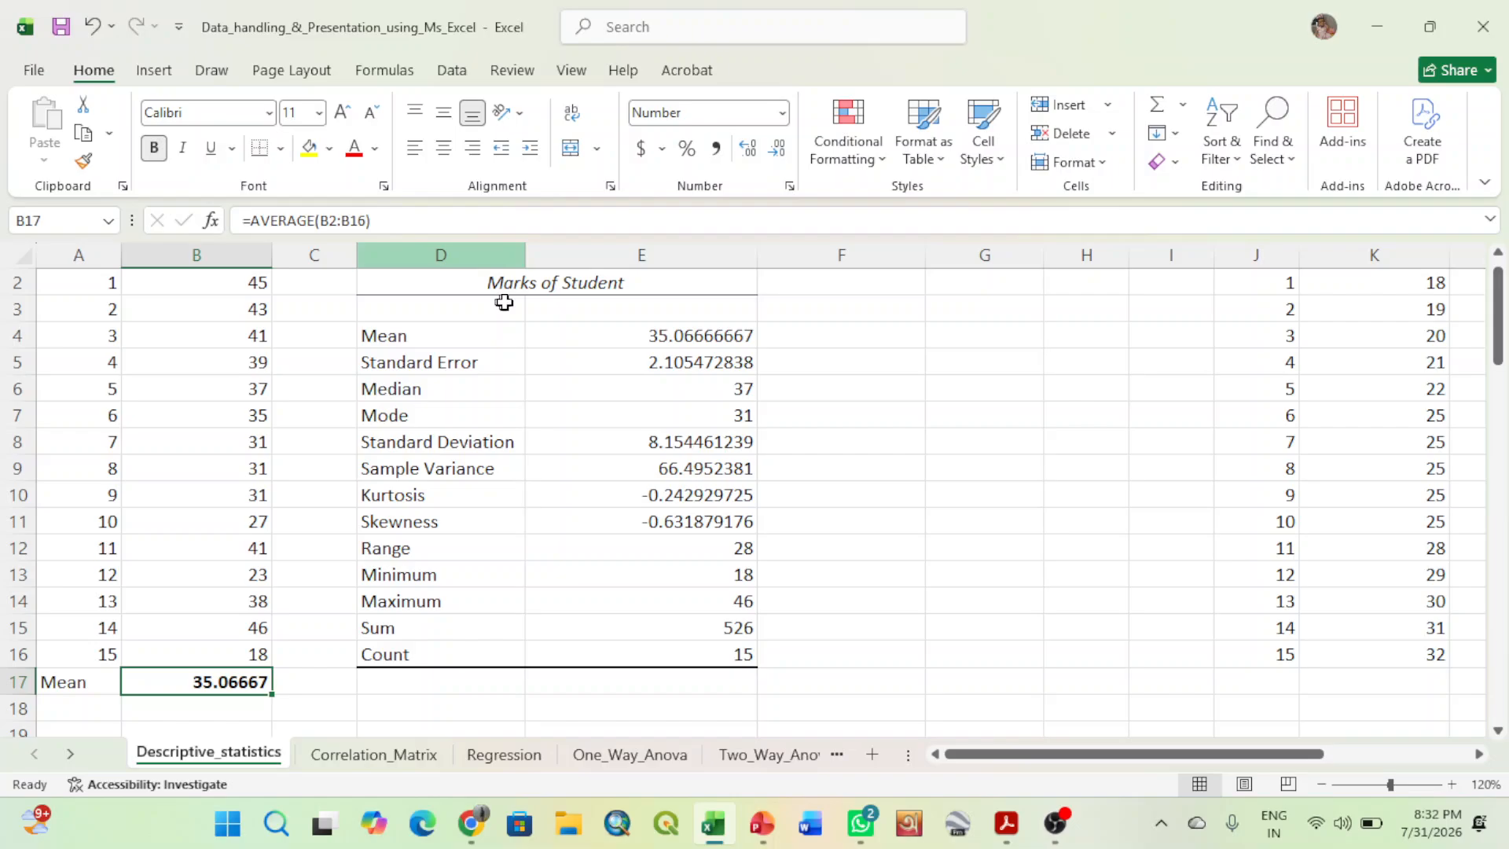
{"action": "left_click", "coordinate": [610, 334]}
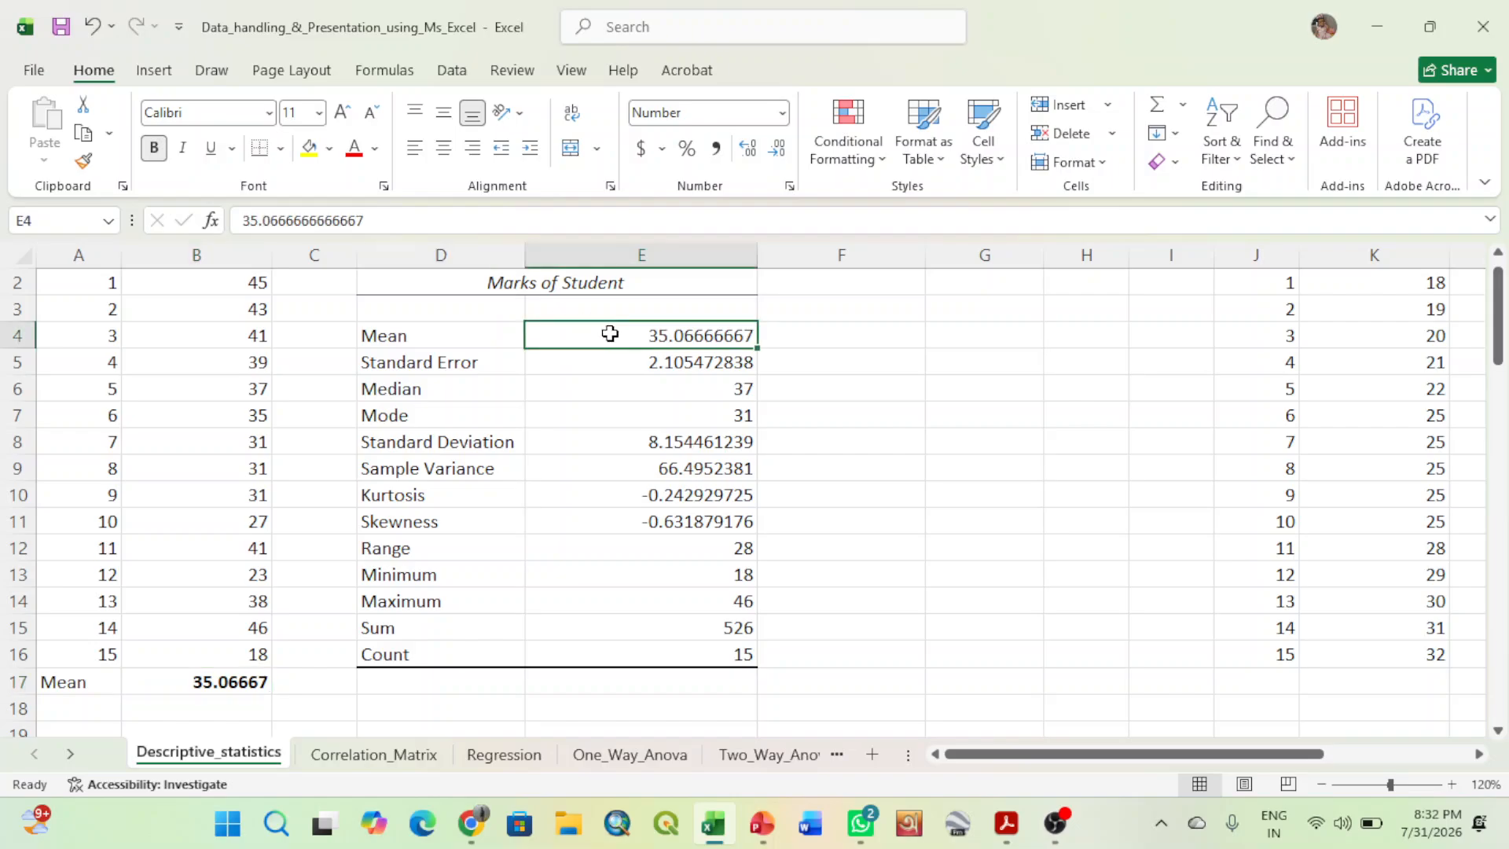
{"action": "left_click", "coordinate": [154, 148]}
{"action": "left_click", "coordinate": [934, 450]}
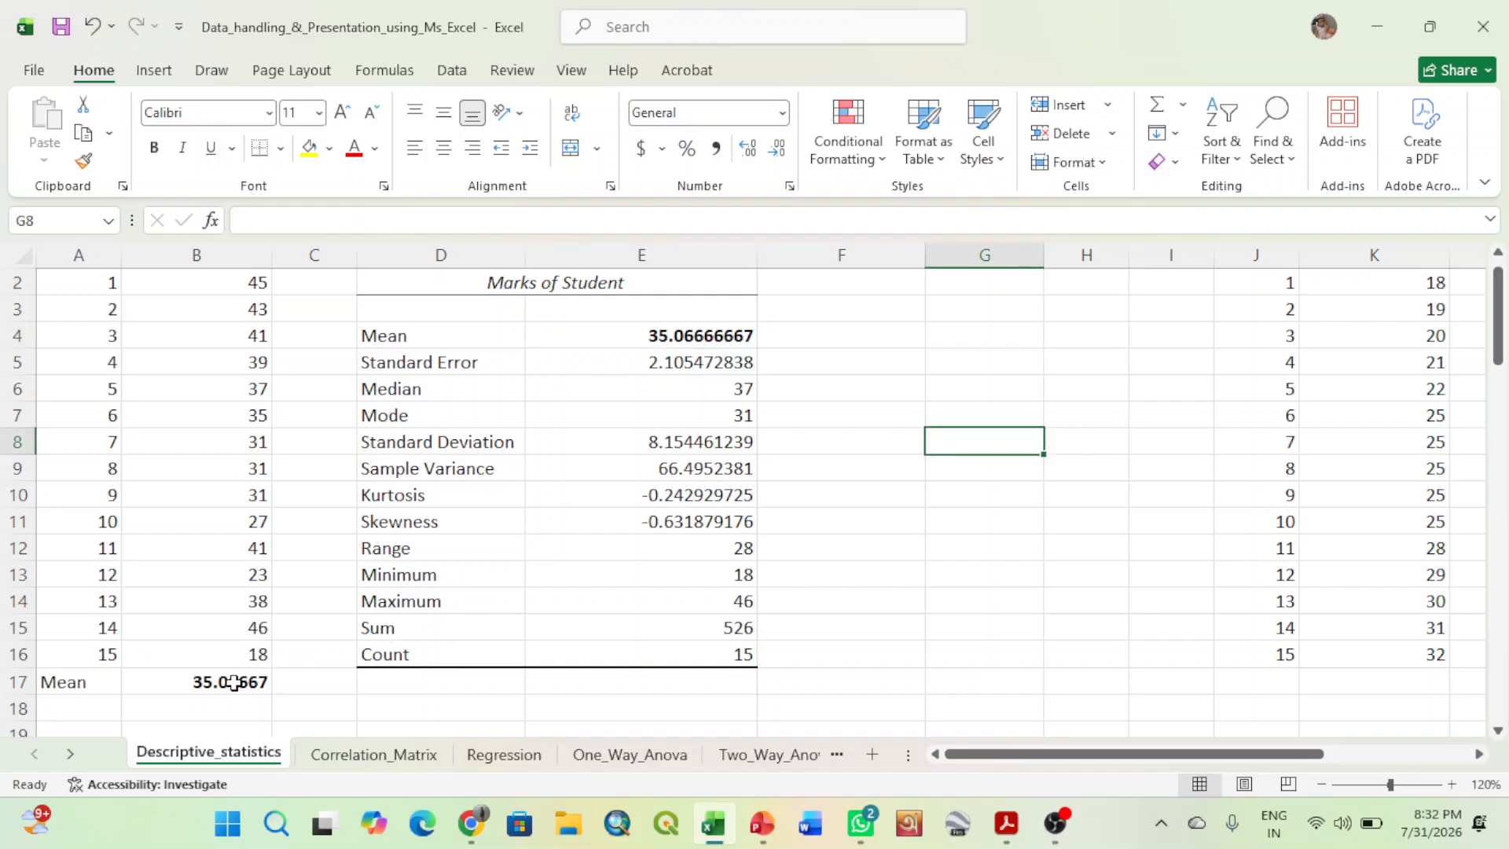
- Calculate the mean of the marks again in B18 with =AVERAGE(B2:B16)
{"action": "left_click", "coordinate": [230, 708]}
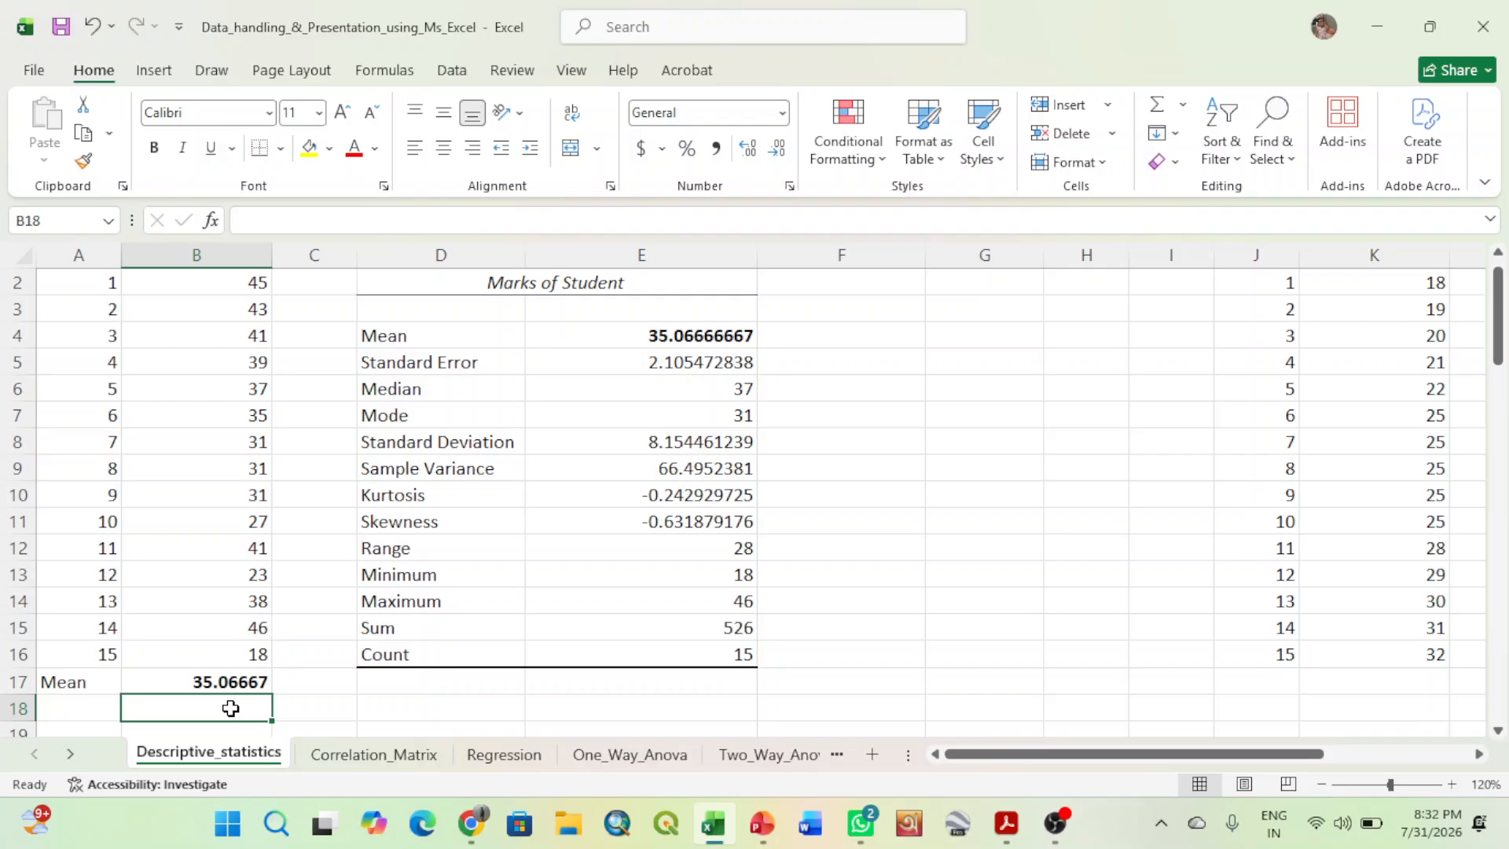
{"action": "type", "text": "=av"}
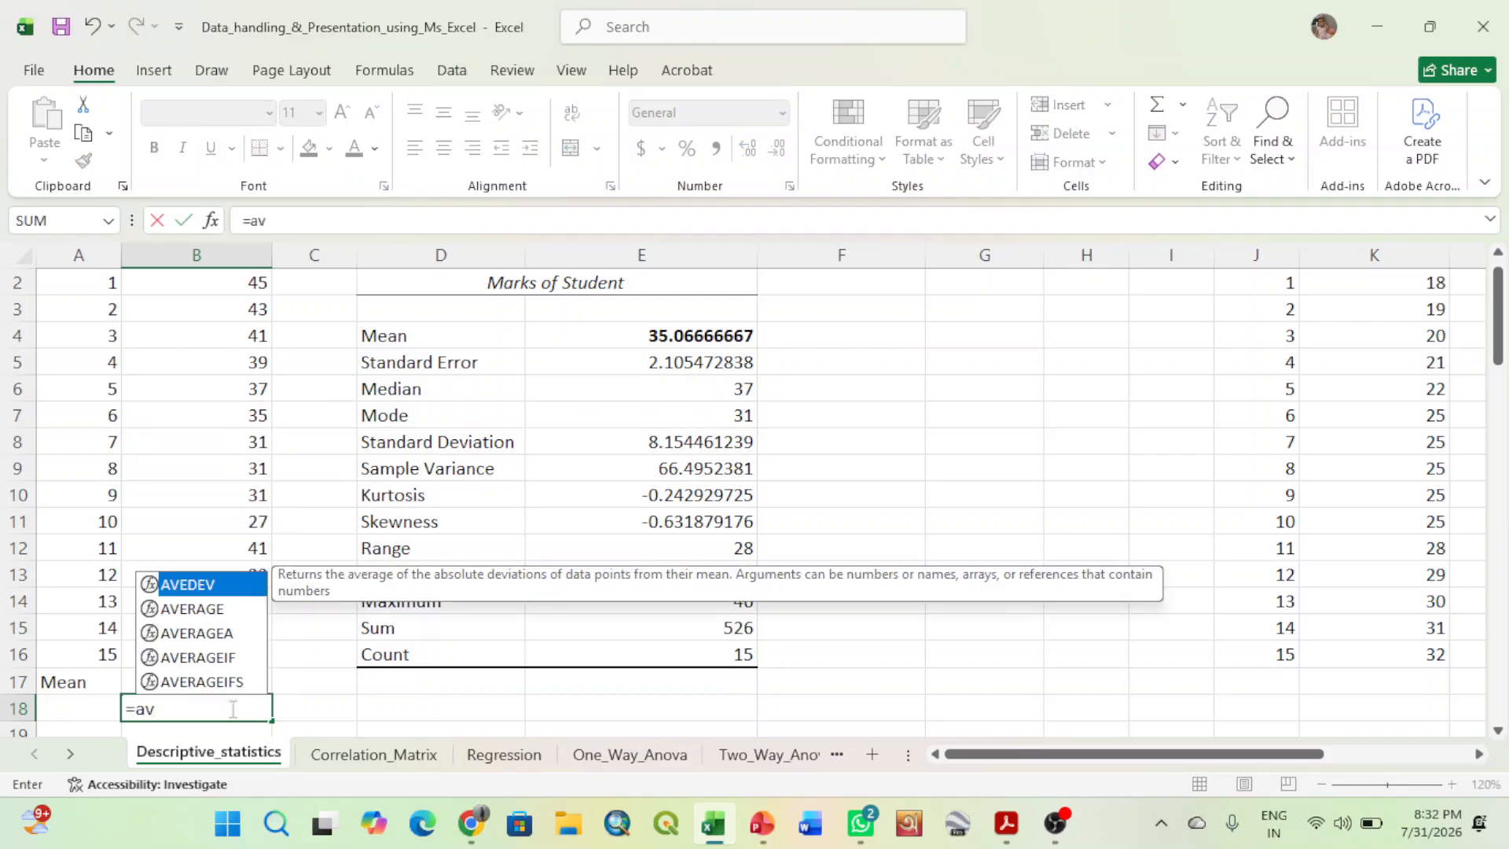
{"action": "type", "text": "era"}
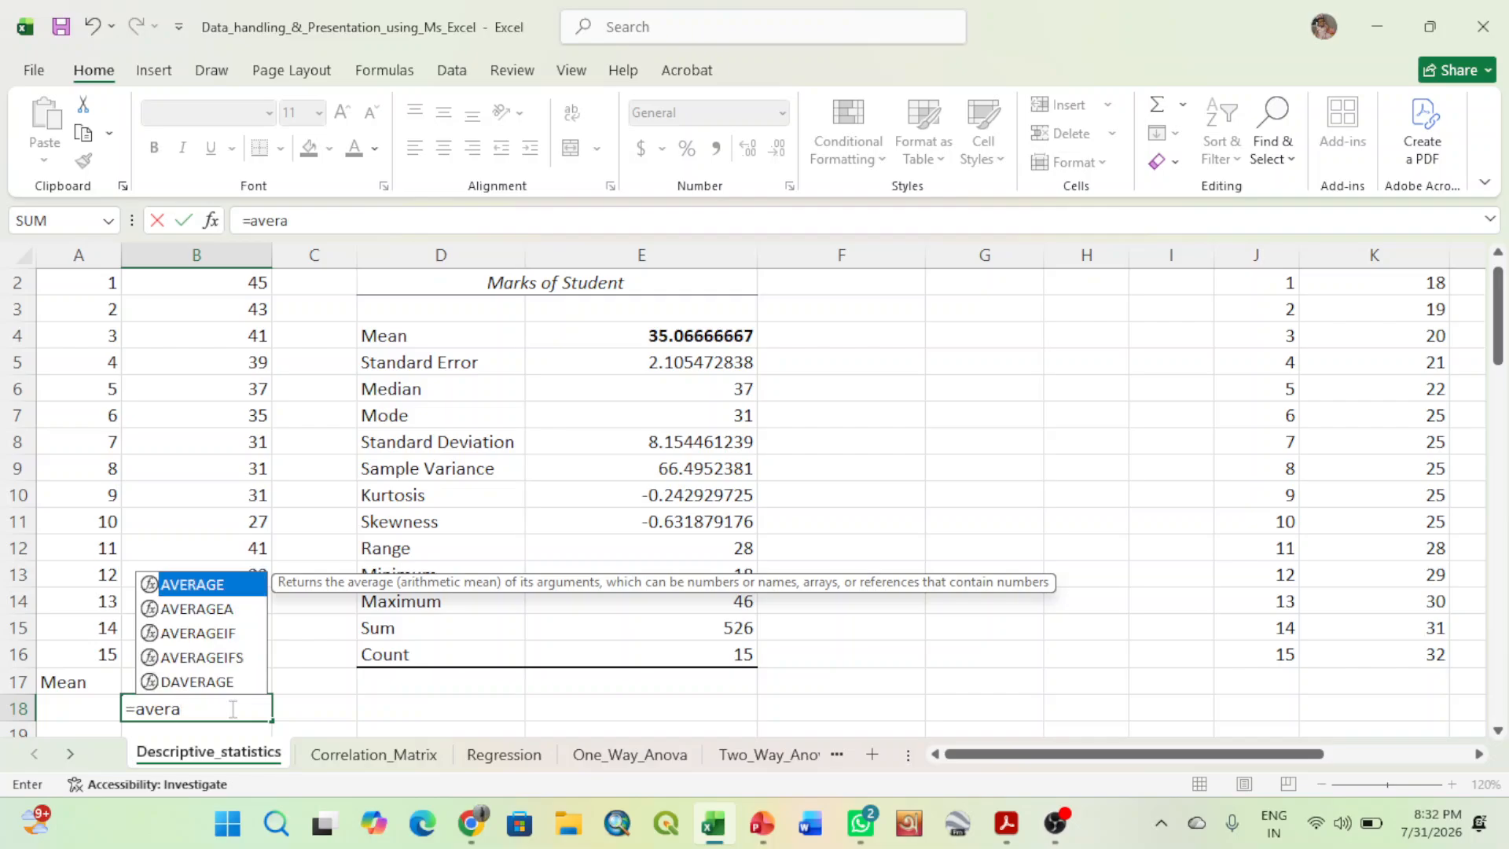
{"action": "double_click", "coordinate": [191, 584]}
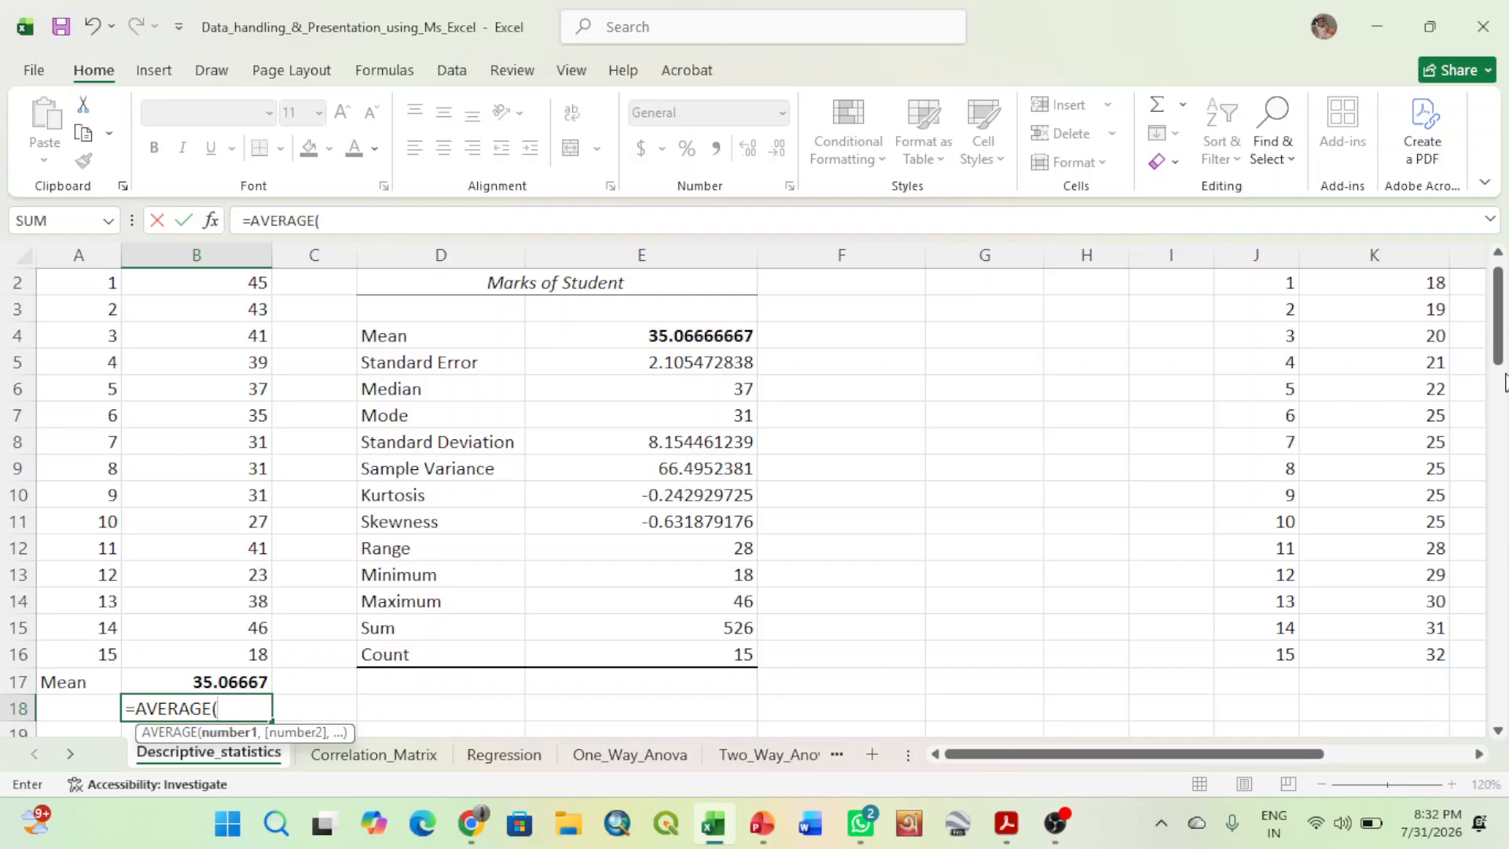
{"action": "left_click_drag", "start_coordinate": [1499, 338], "coordinate": [1499, 322]}
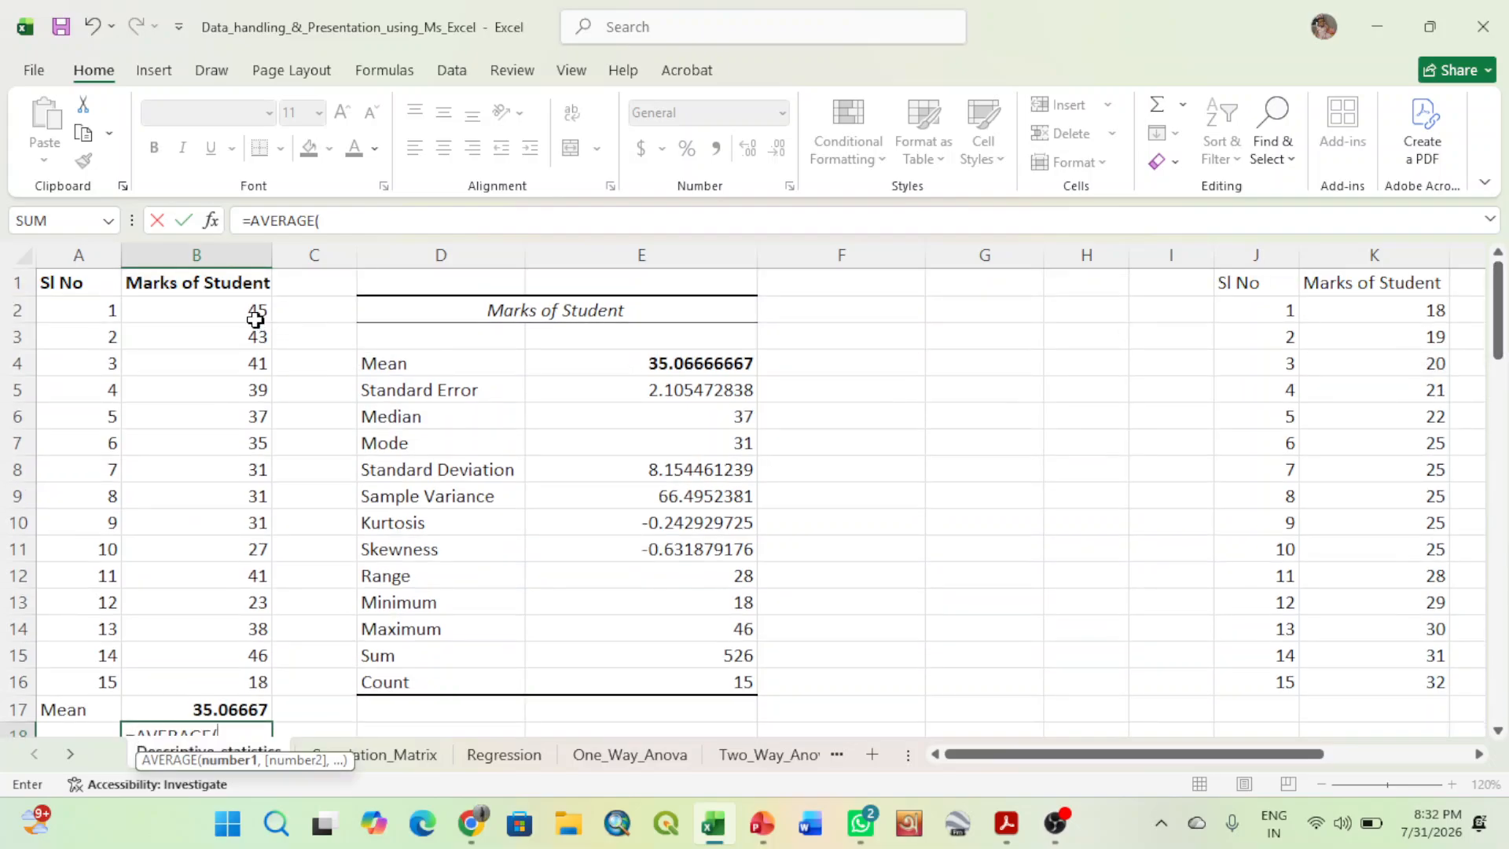
{"action": "left_click_drag", "start_coordinate": [256, 315], "coordinate": [227, 687]}
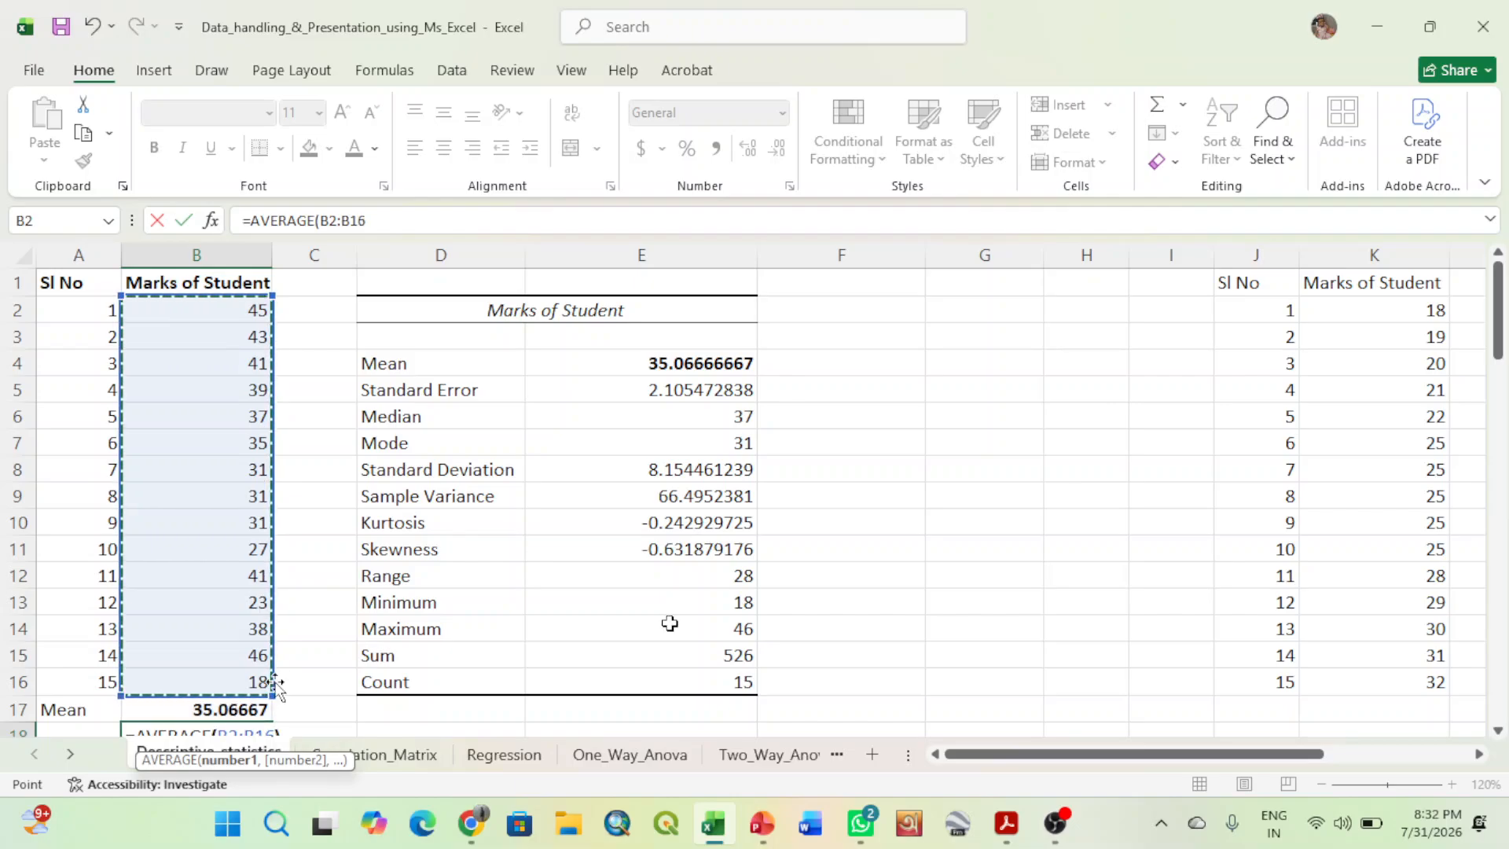
{"action": "type", "text": ")"}
{"action": "left_click_drag", "start_coordinate": [1495, 340], "coordinate": [1499, 357]}
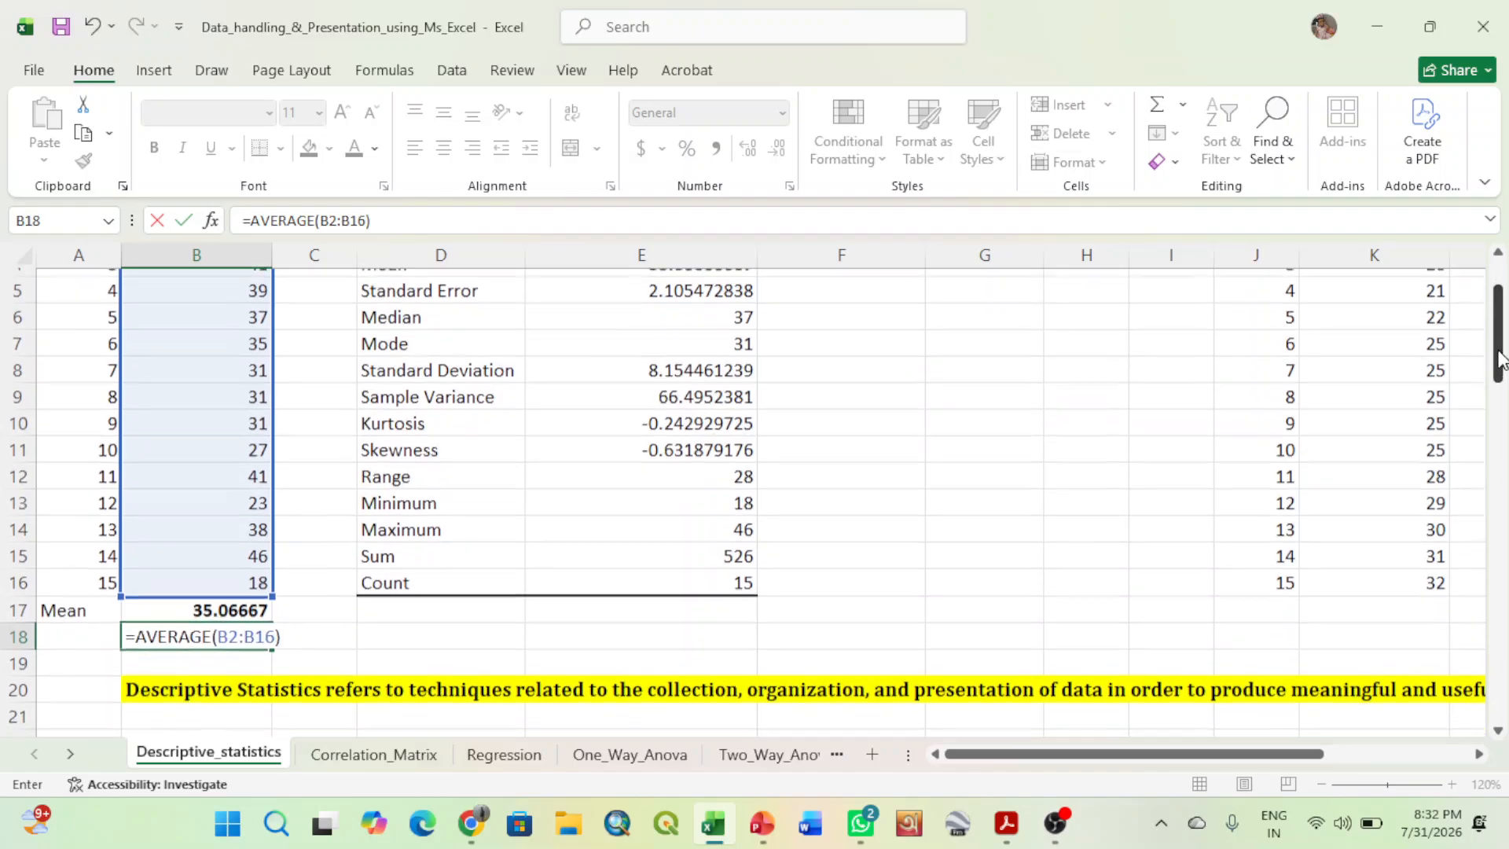
{"action": "key", "text": "Return"}
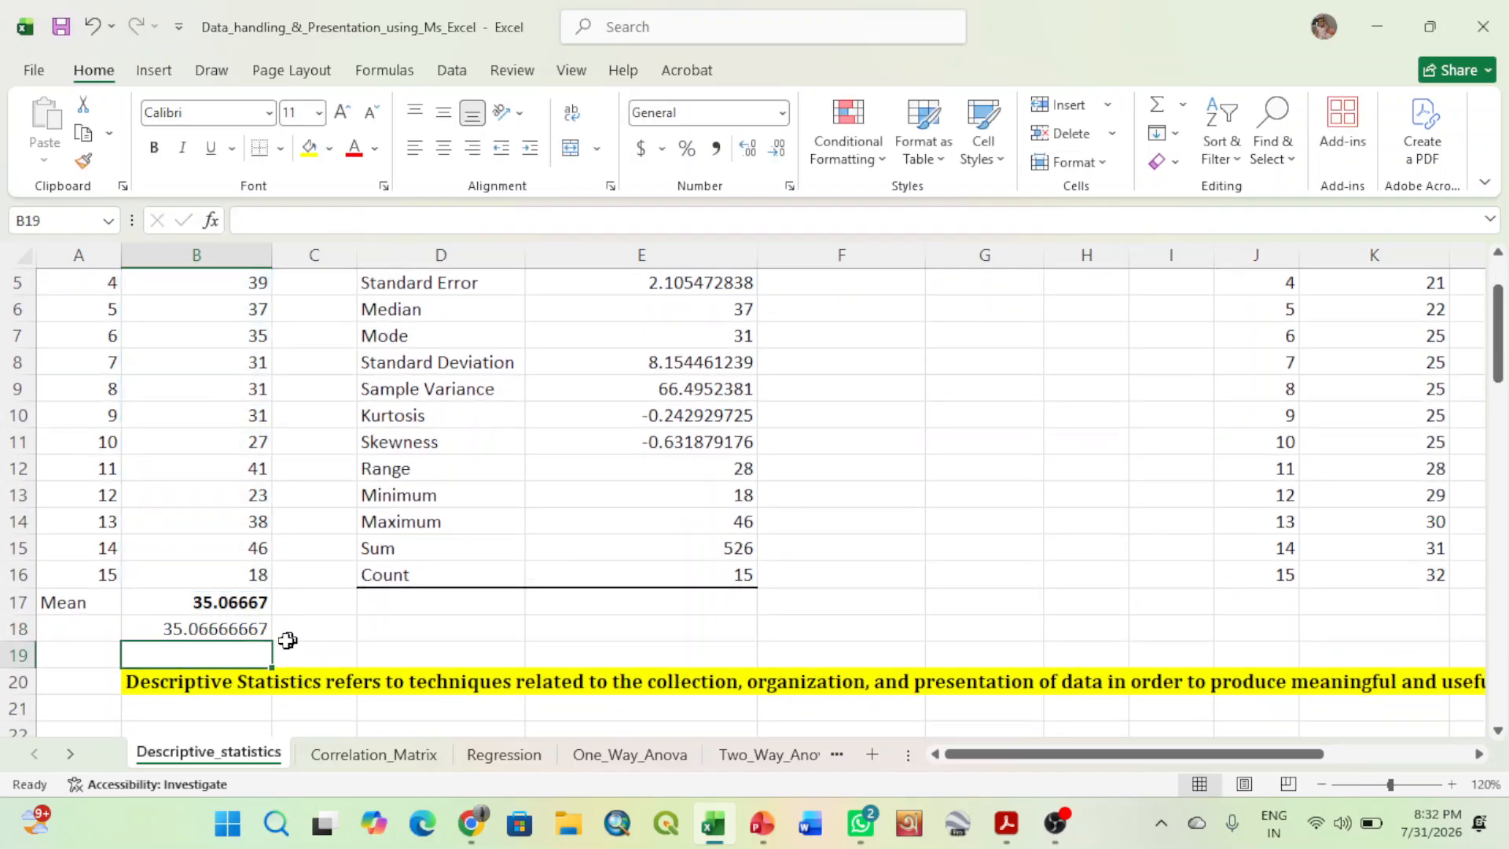
{"action": "left_click", "coordinate": [212, 627]}
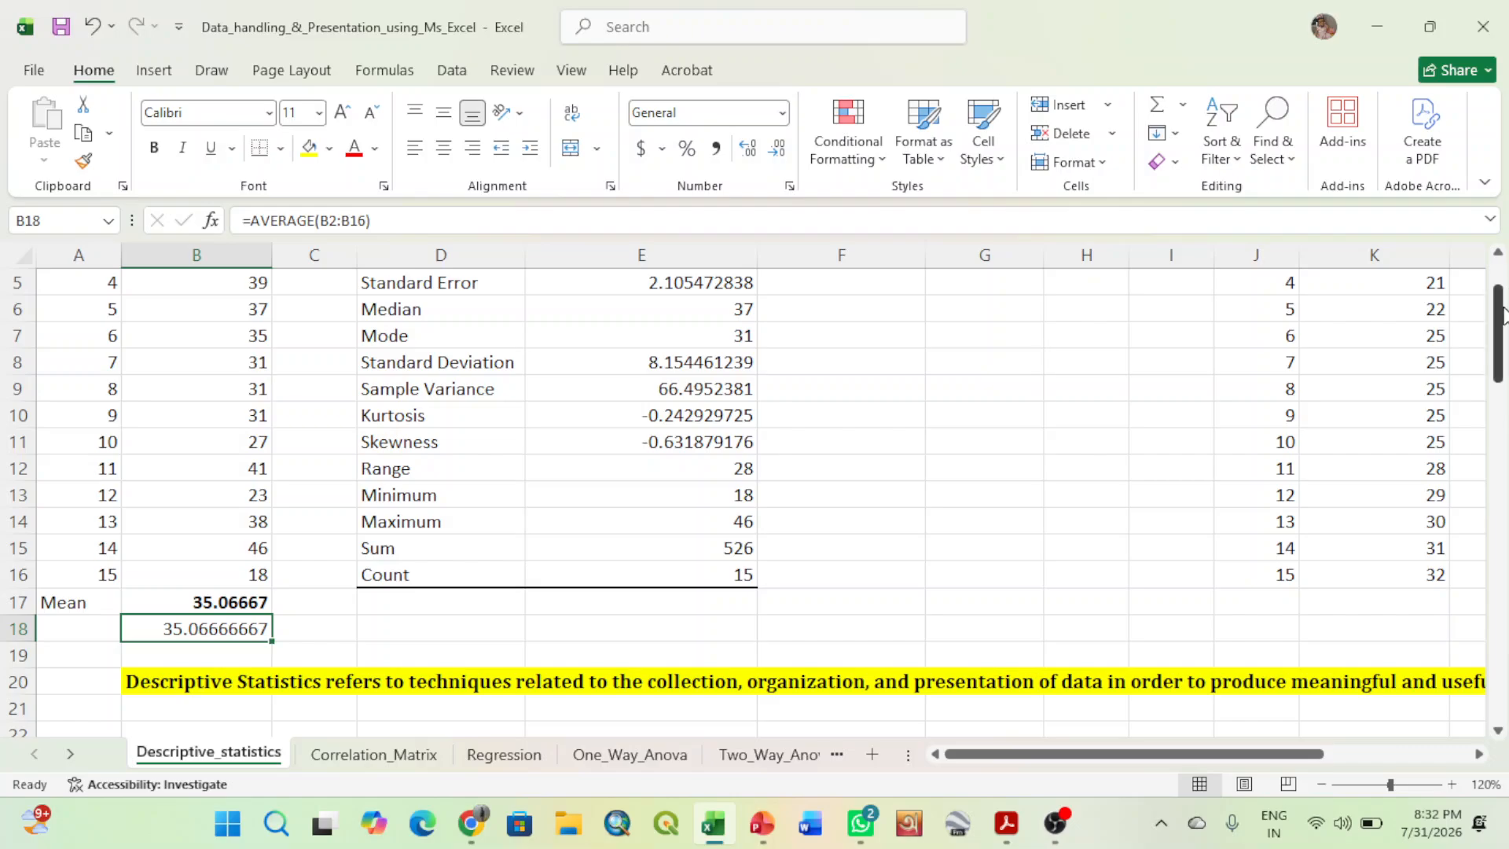
- Calculate the standard deviation in F8 as the square root of the sample variance with =SQRT(E9)
{"action": "left_click_drag", "start_coordinate": [1501, 315], "coordinate": [1500, 289]}
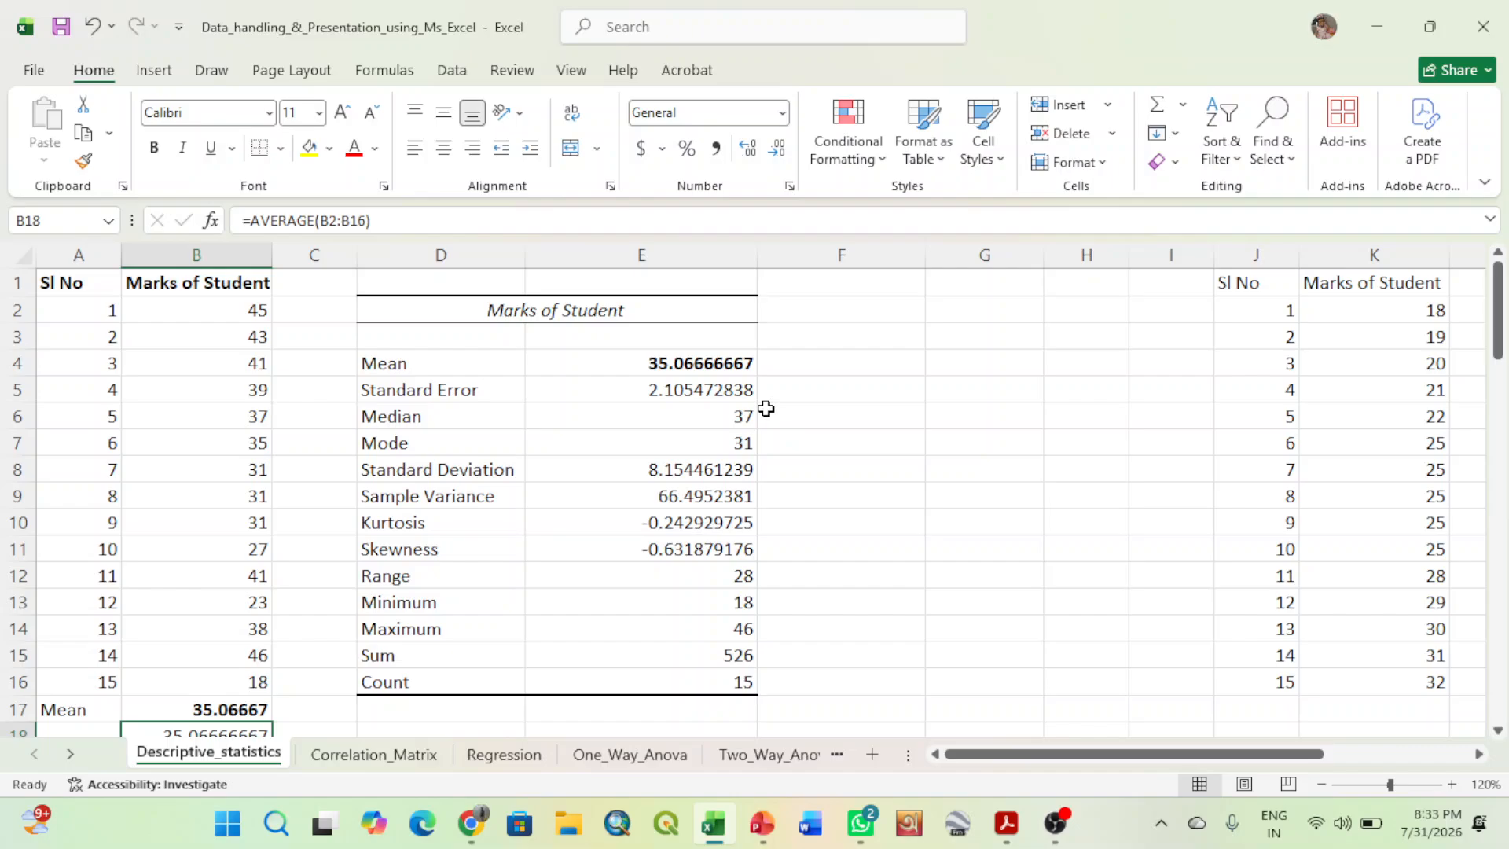
{"action": "left_click", "coordinate": [712, 498]}
{"action": "left_click", "coordinate": [838, 500]}
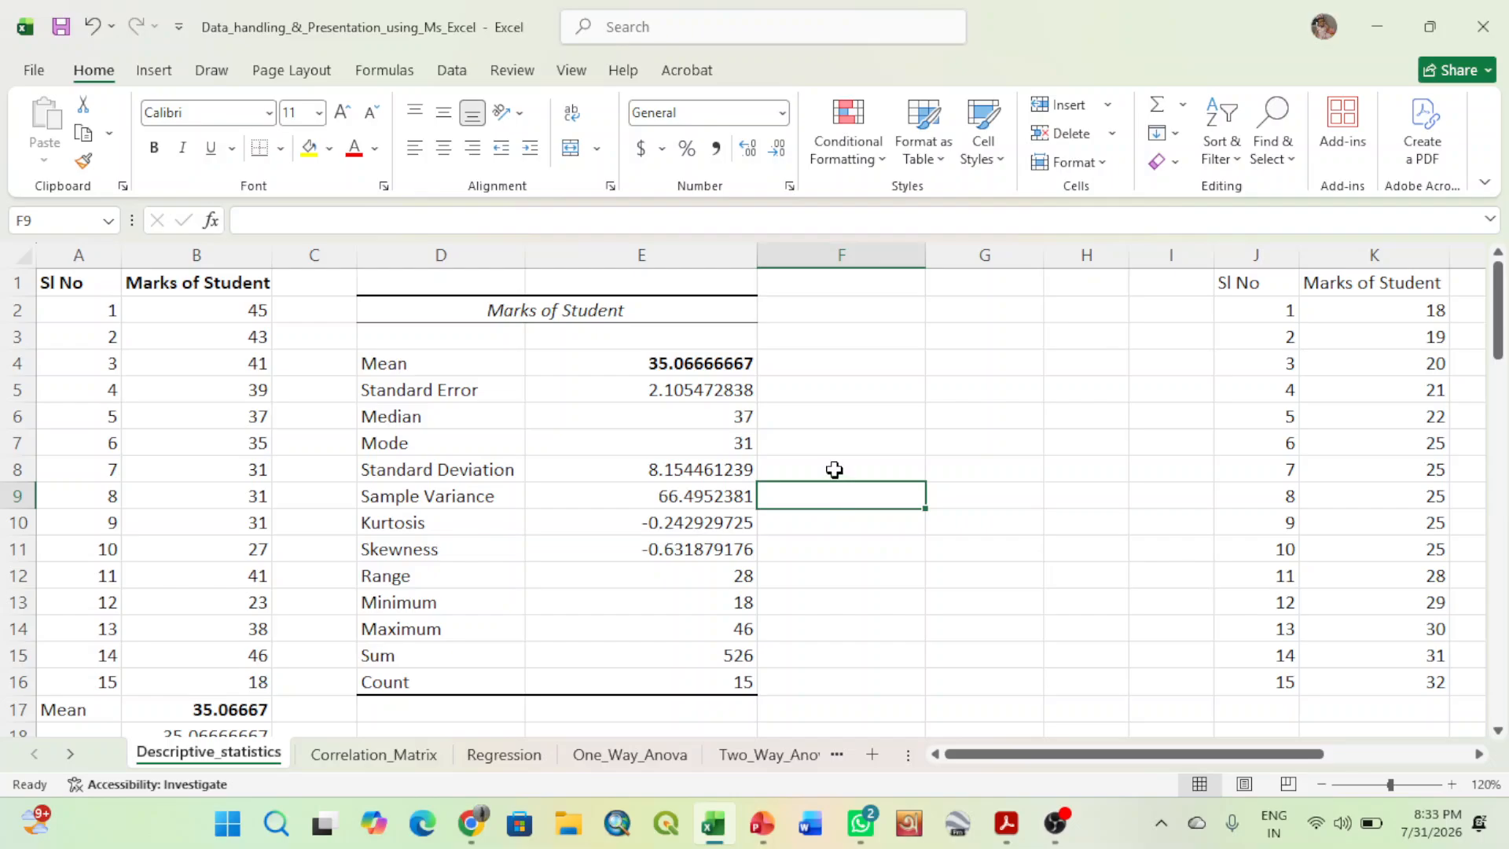
{"action": "left_click", "coordinate": [832, 466]}
{"action": "type", "text": "=sq"}
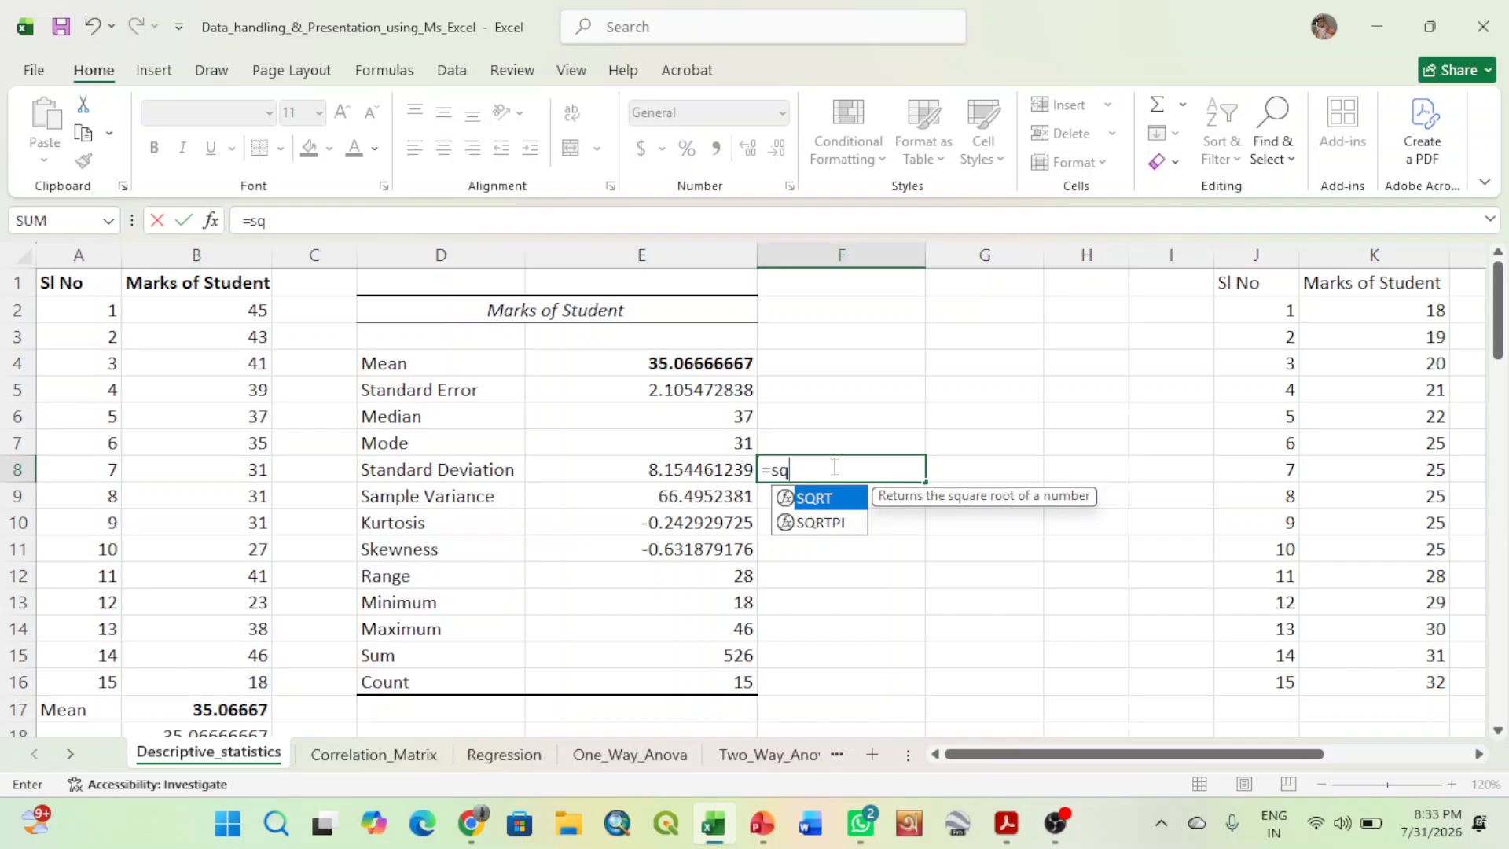
{"action": "double_click", "coordinate": [815, 498]}
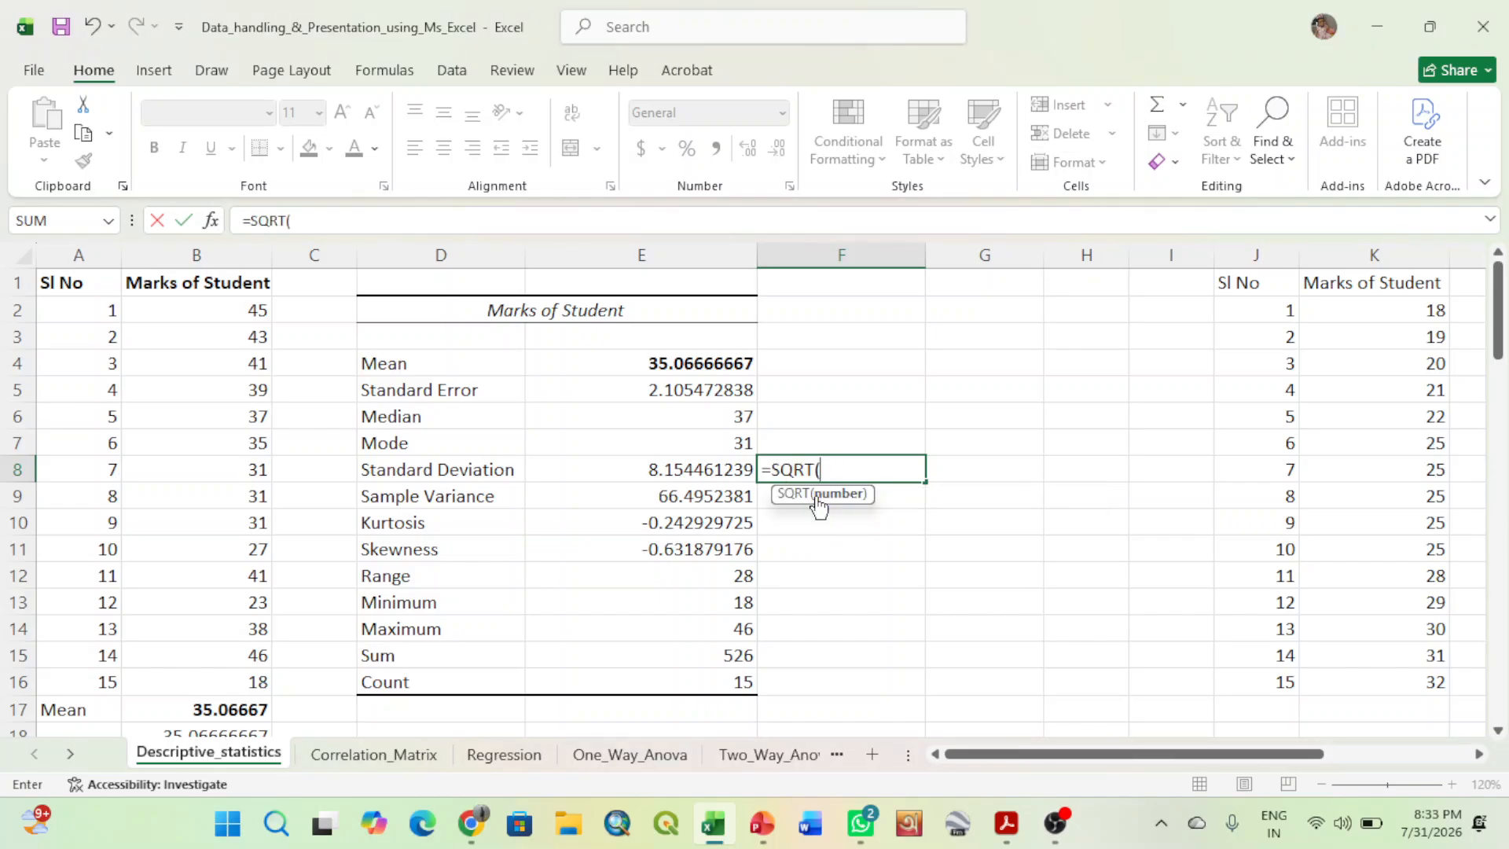
{"action": "left_click", "coordinate": [697, 500]}
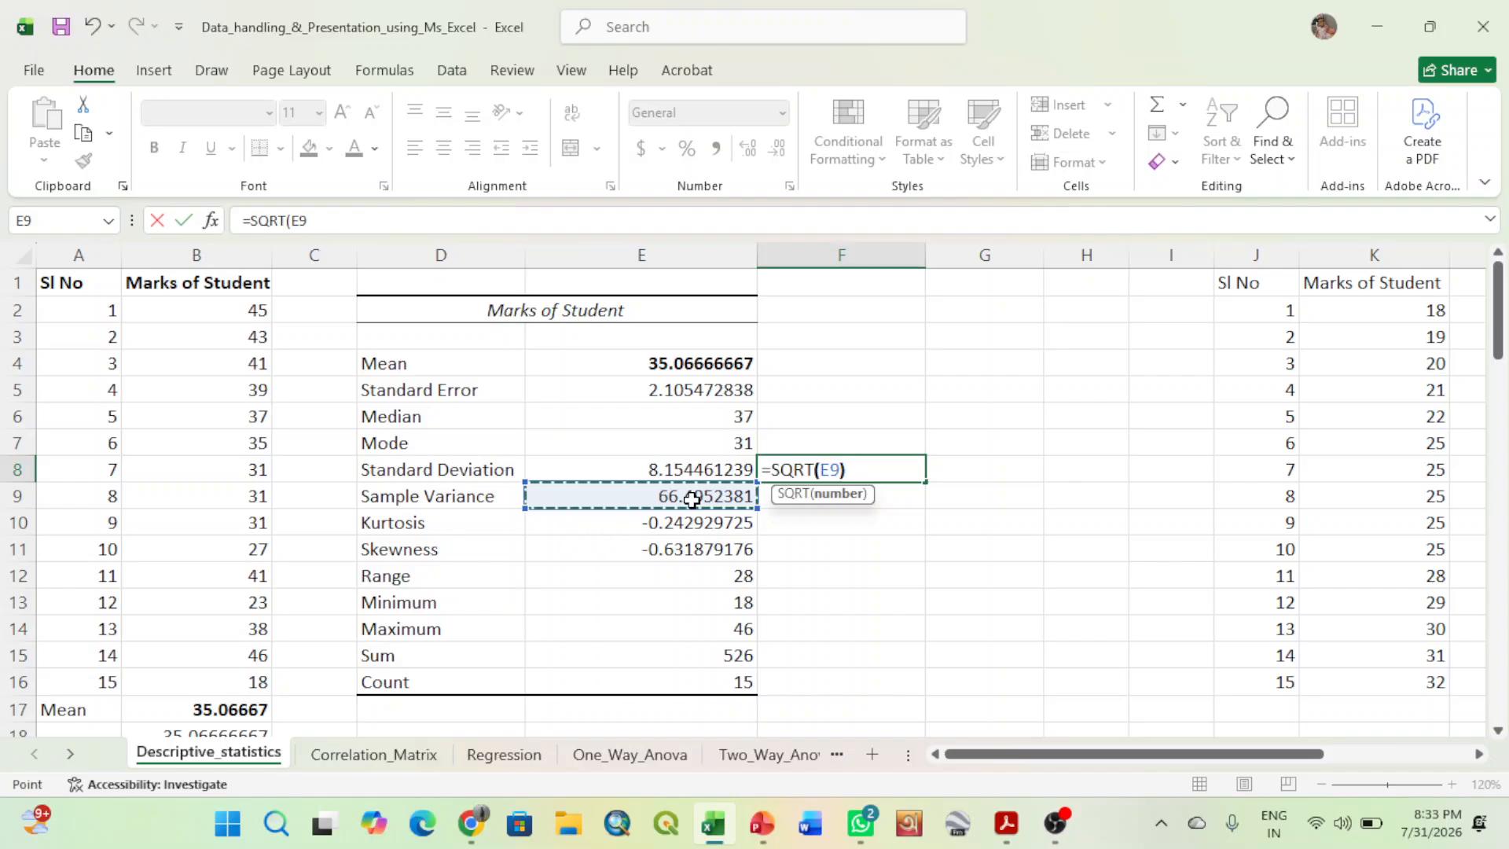
{"action": "key", "text": "Return"}
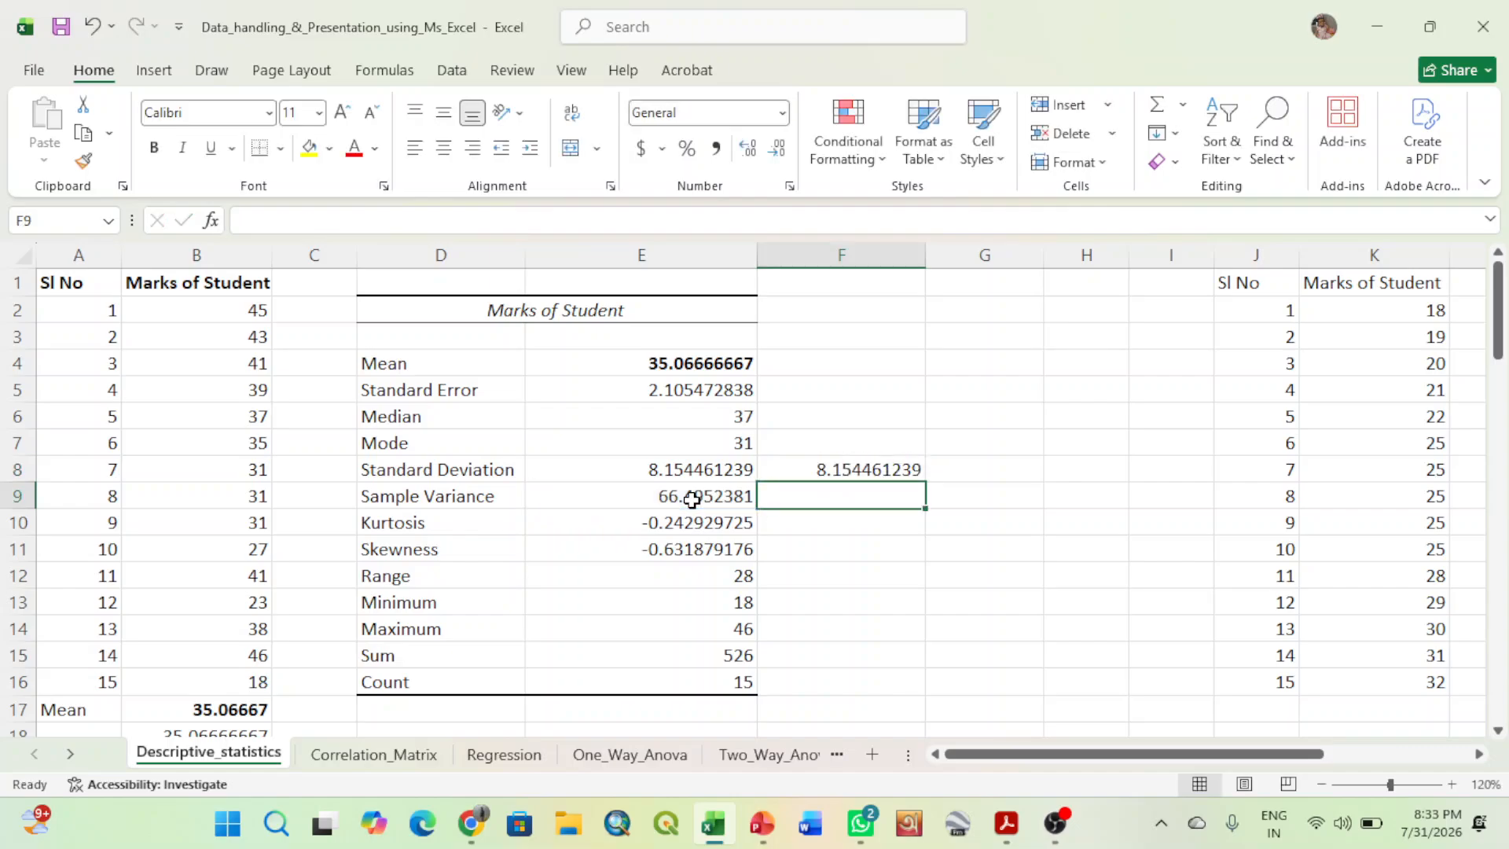
- Highlight the two standard deviation values in E8:F8 with a yellow fill and make them bold
{"action": "left_click", "coordinate": [841, 469]}
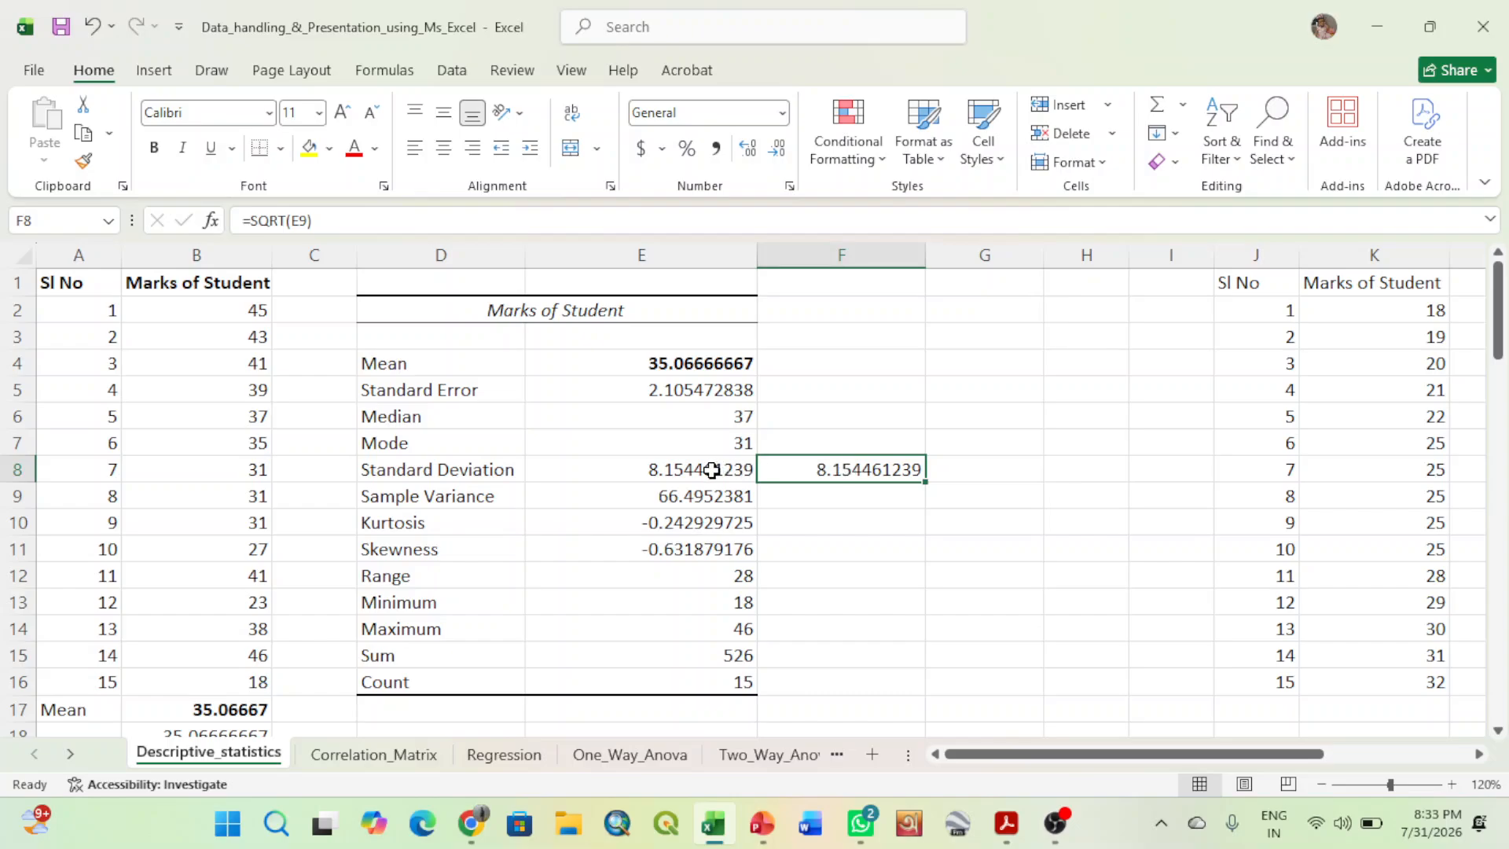
{"action": "left_click_drag", "start_coordinate": [711, 469], "coordinate": [798, 468]}
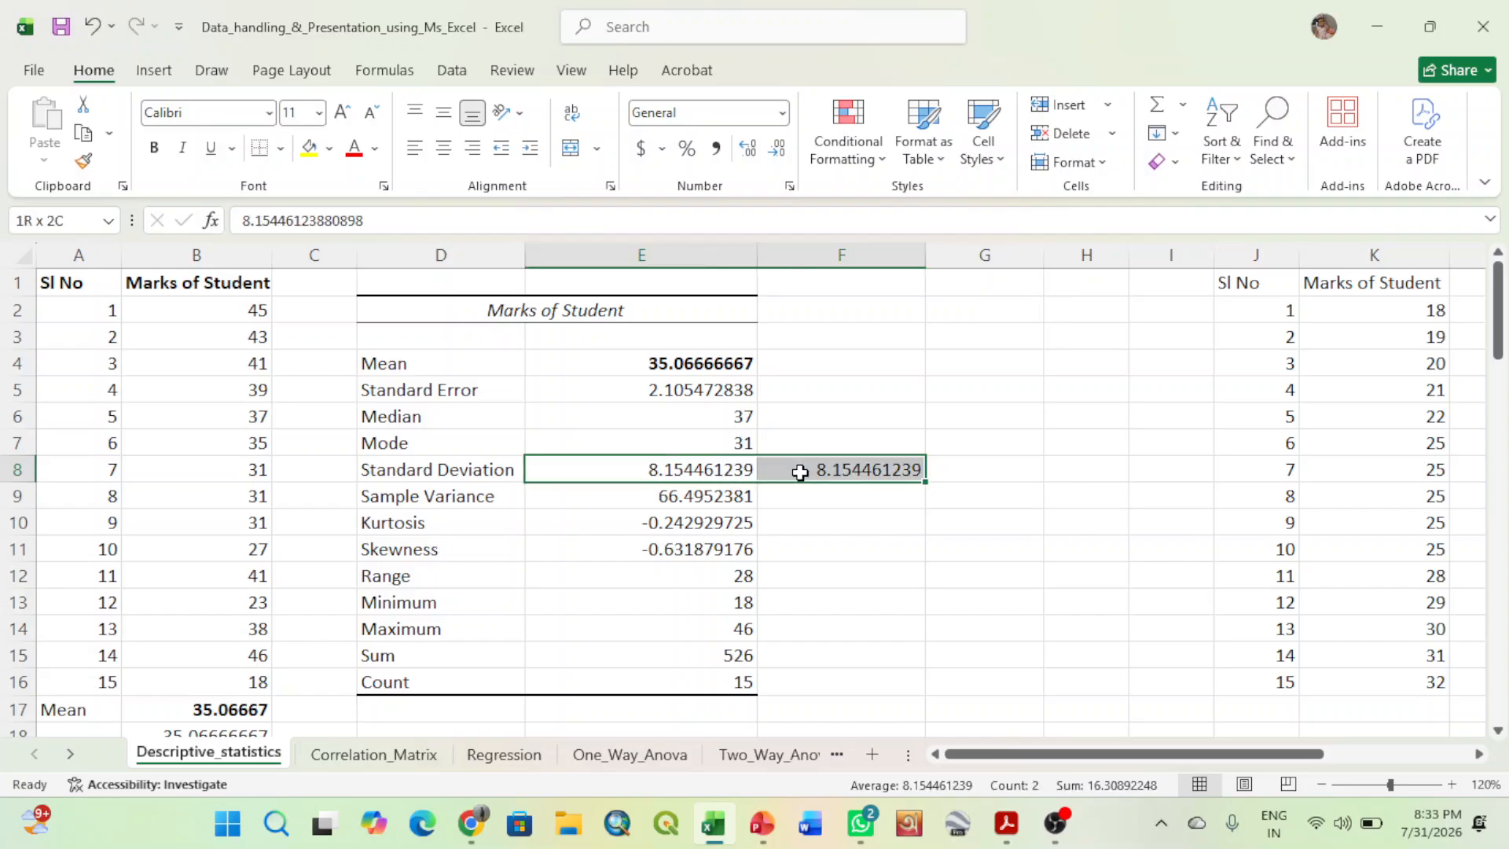
{"action": "left_click", "coordinate": [306, 153]}
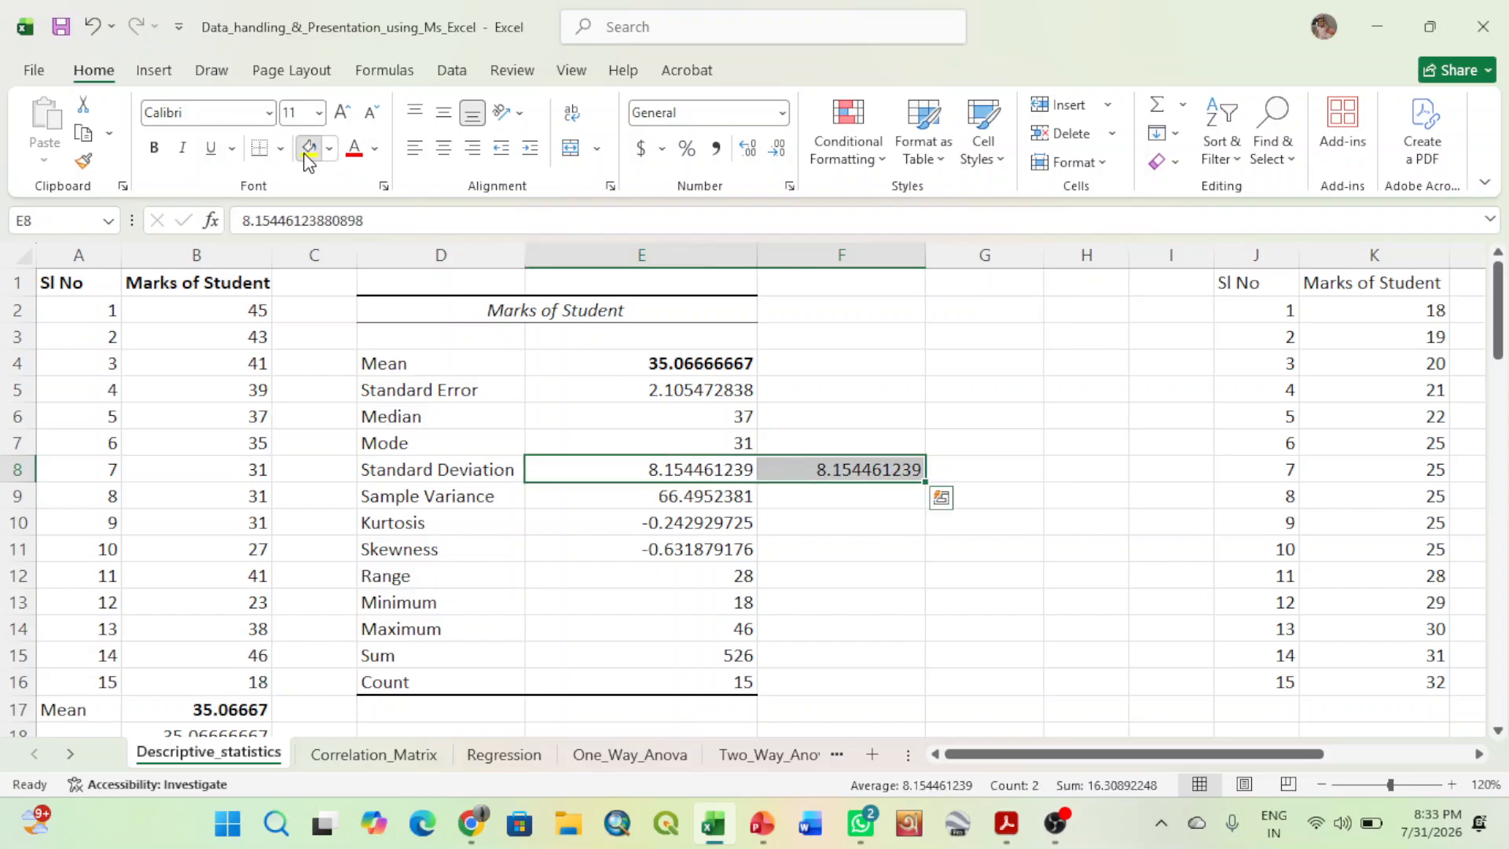
{"action": "left_click", "coordinate": [156, 151]}
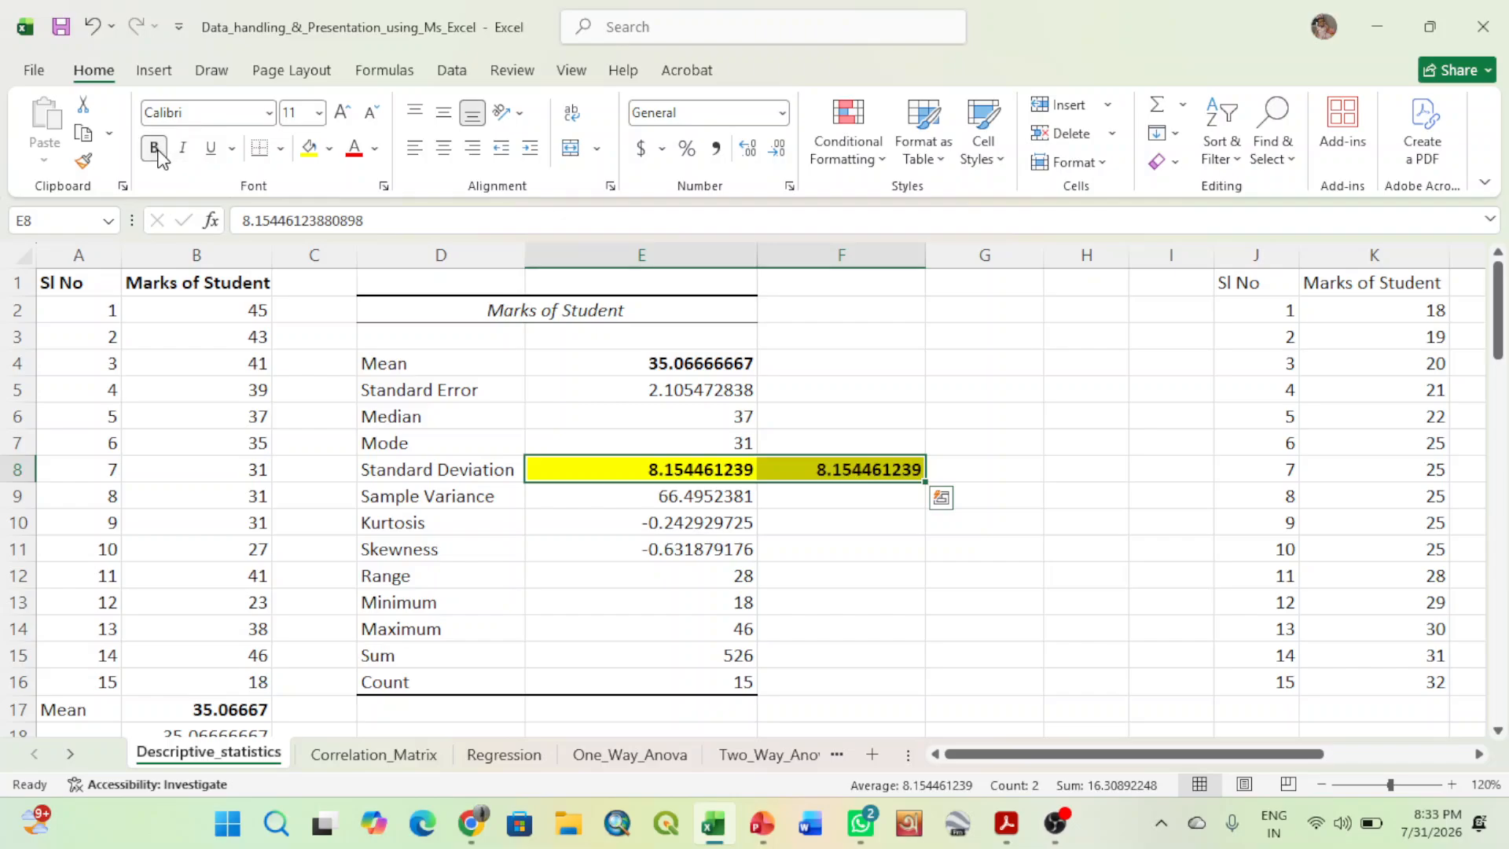
{"action": "left_click", "coordinate": [856, 506]}
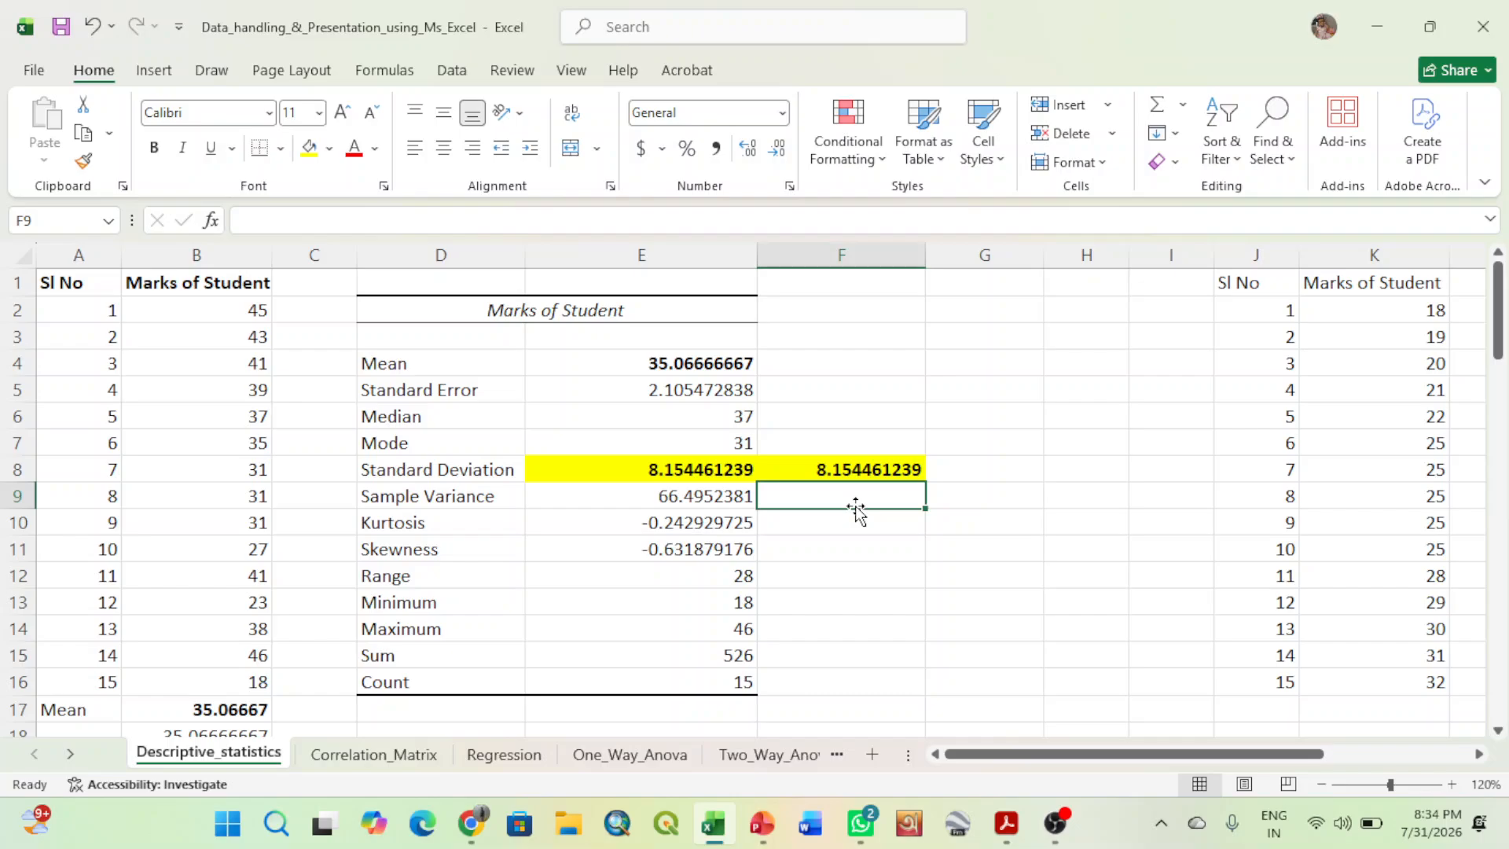
- Make the Standard Error label in D5 of the statistics table bold
{"action": "left_click", "coordinate": [450, 498]}
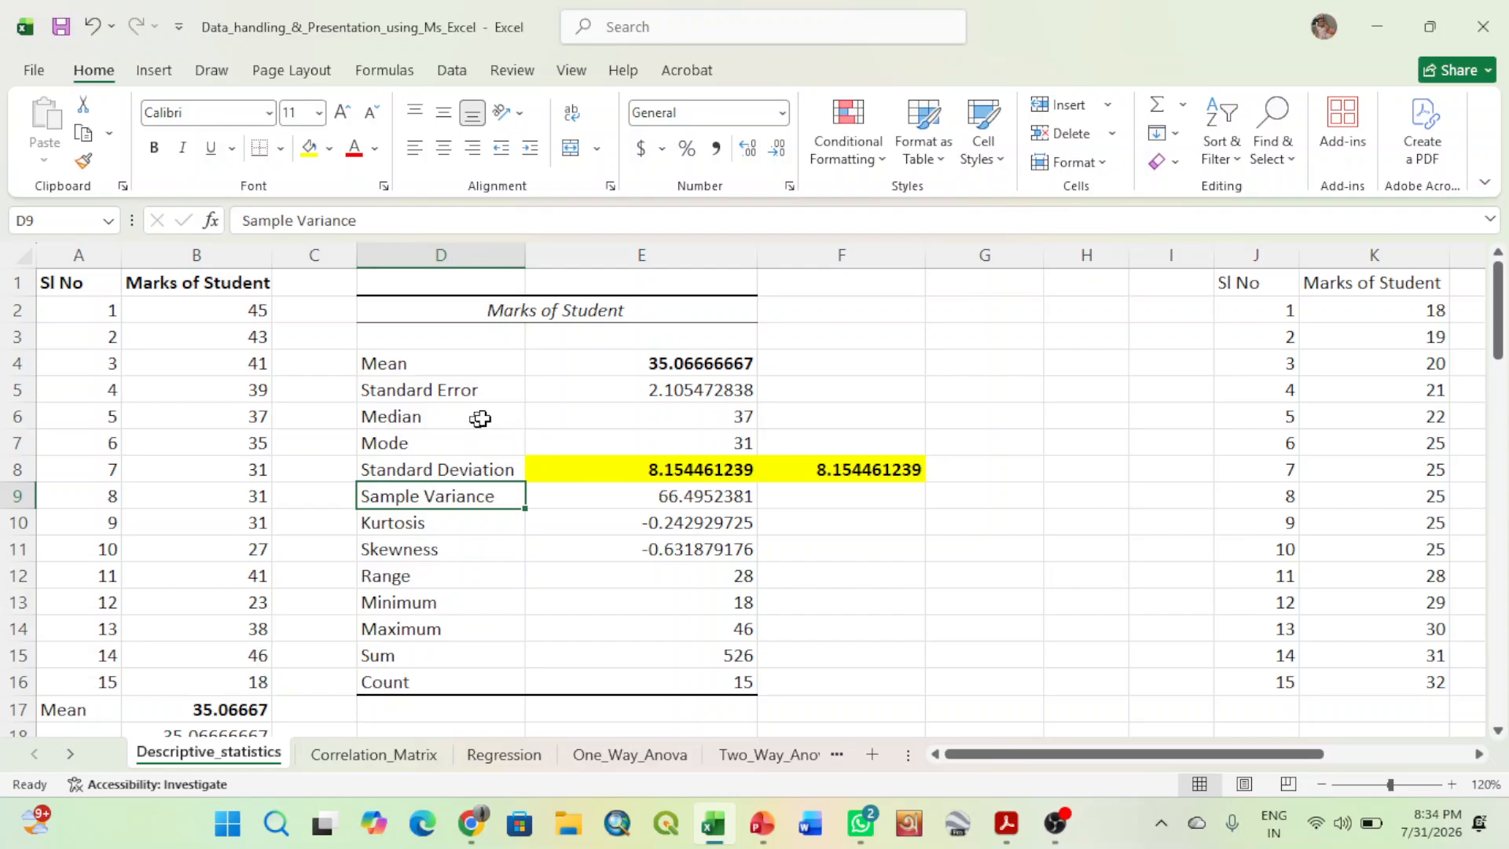
{"action": "left_click", "coordinate": [829, 396]}
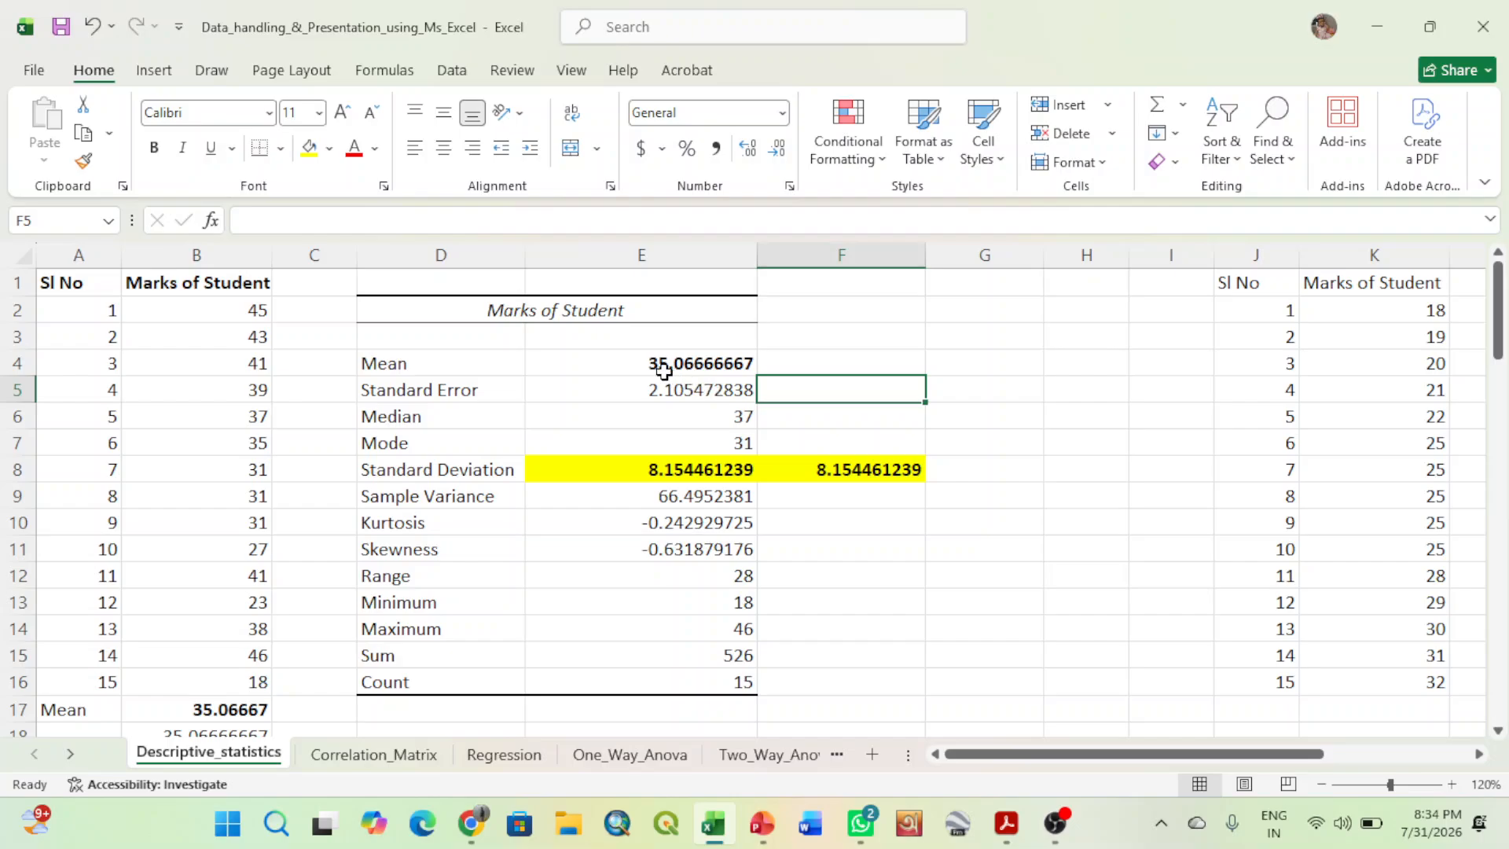
{"action": "left_click", "coordinate": [431, 390]}
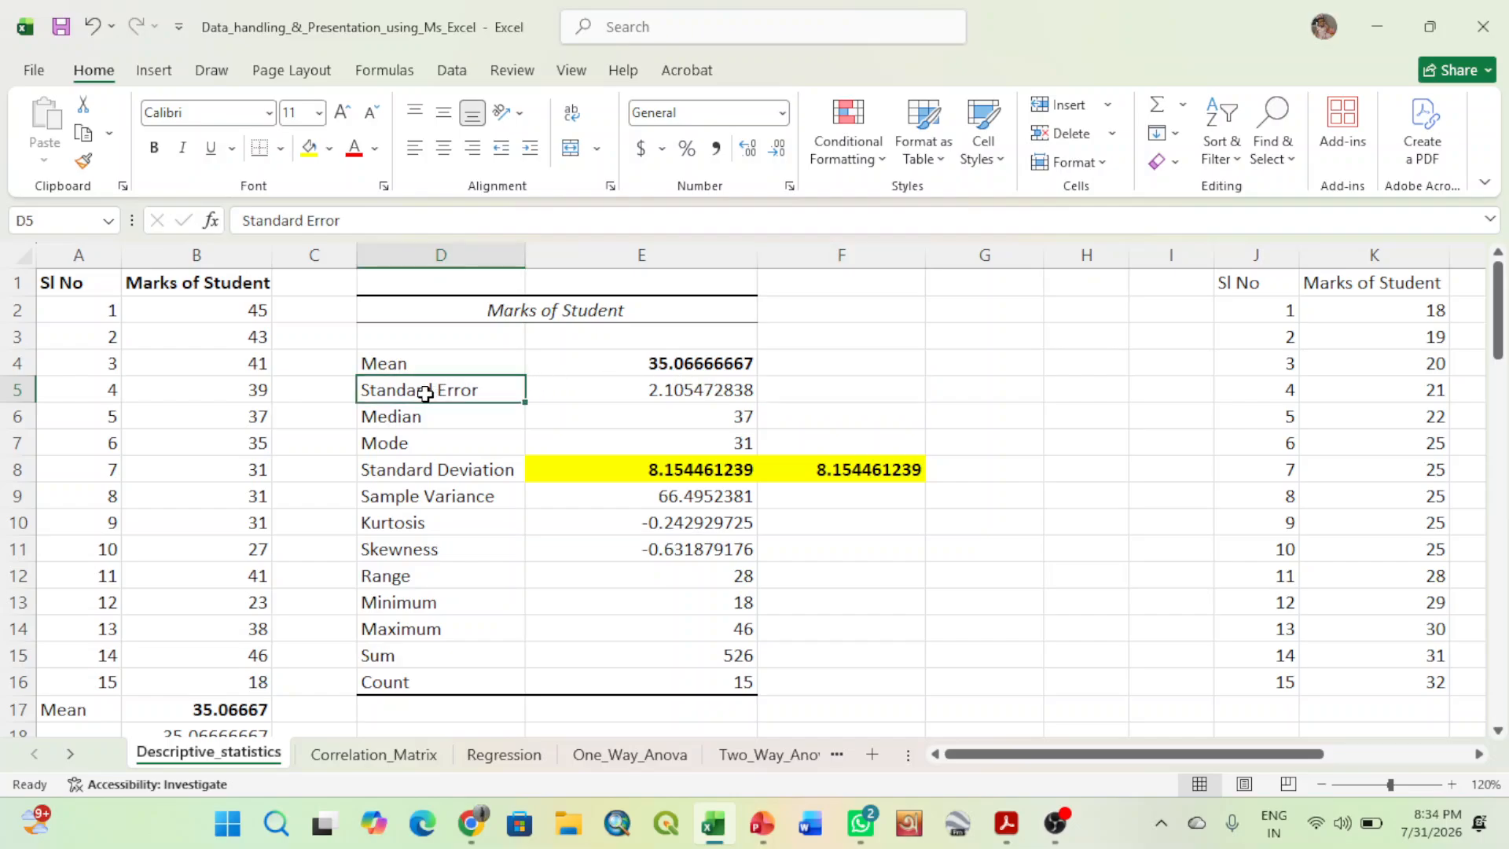
{"action": "left_click", "coordinate": [154, 149]}
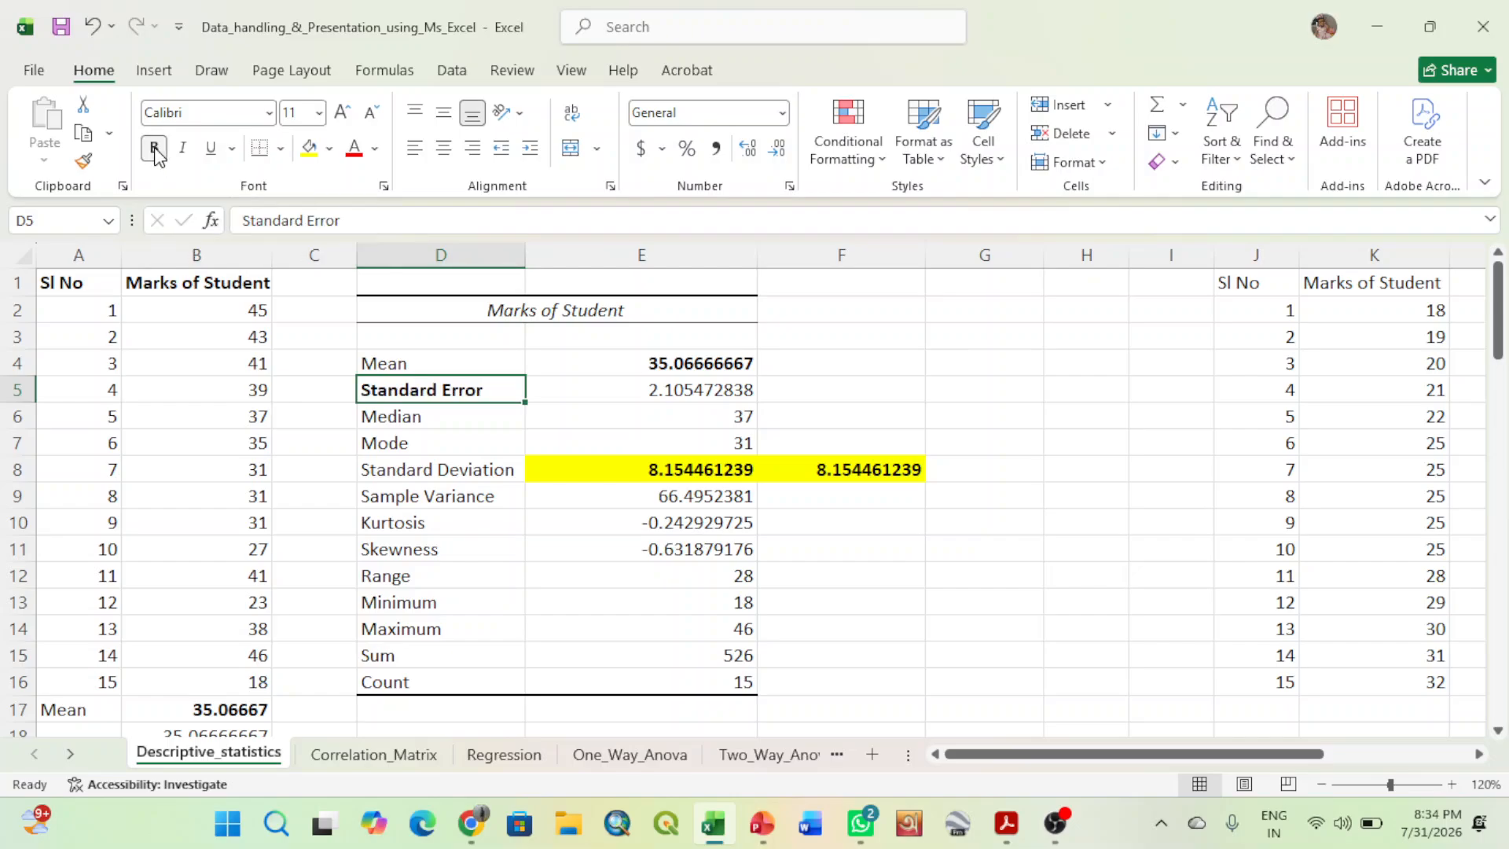
{"action": "left_click", "coordinate": [1080, 479]}
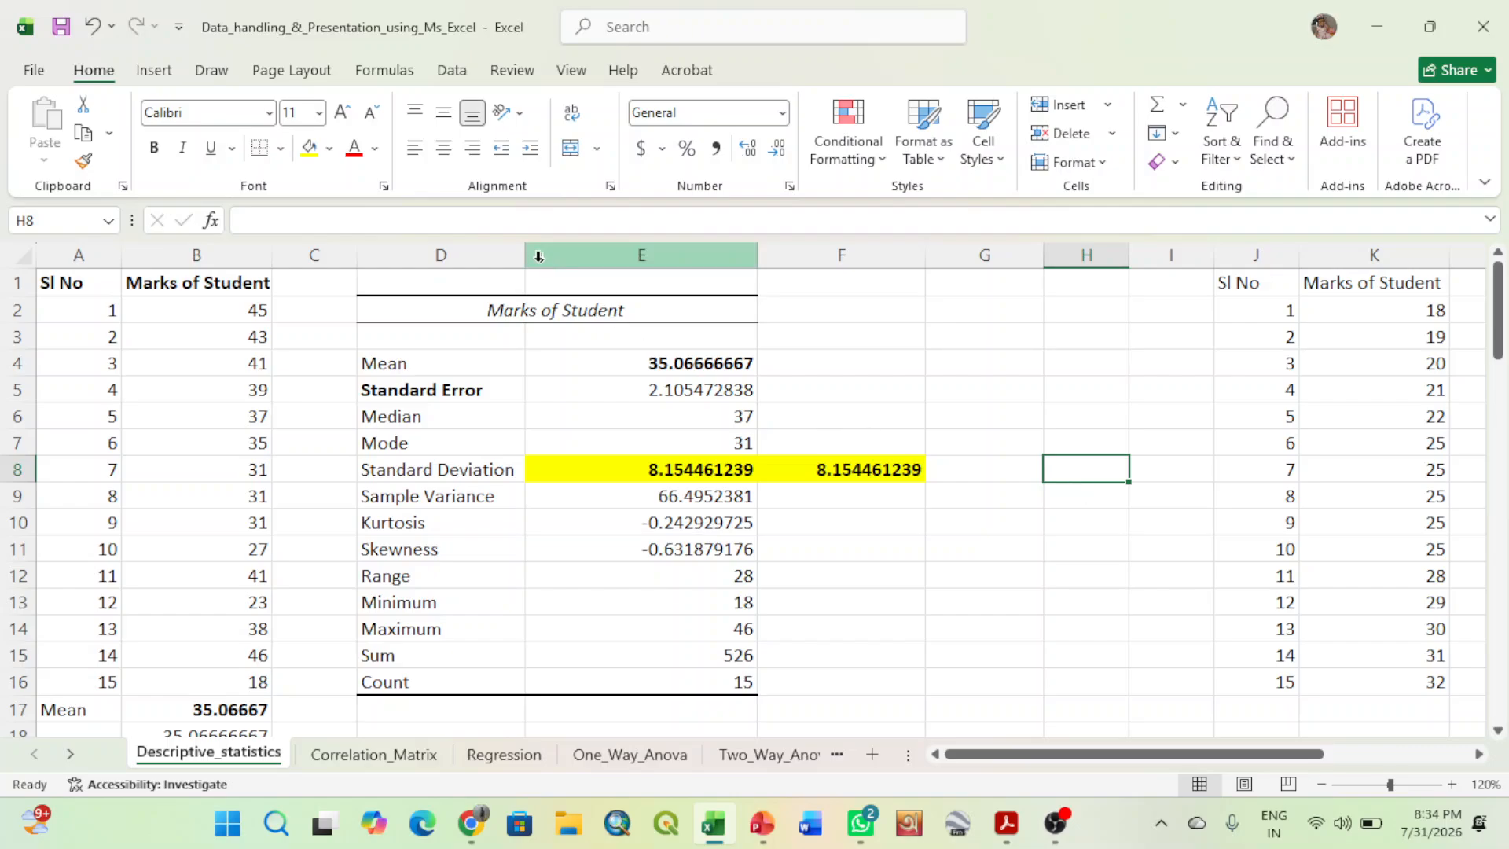
{"action": "left_click_drag", "start_coordinate": [525, 255], "coordinate": [525, 254]}
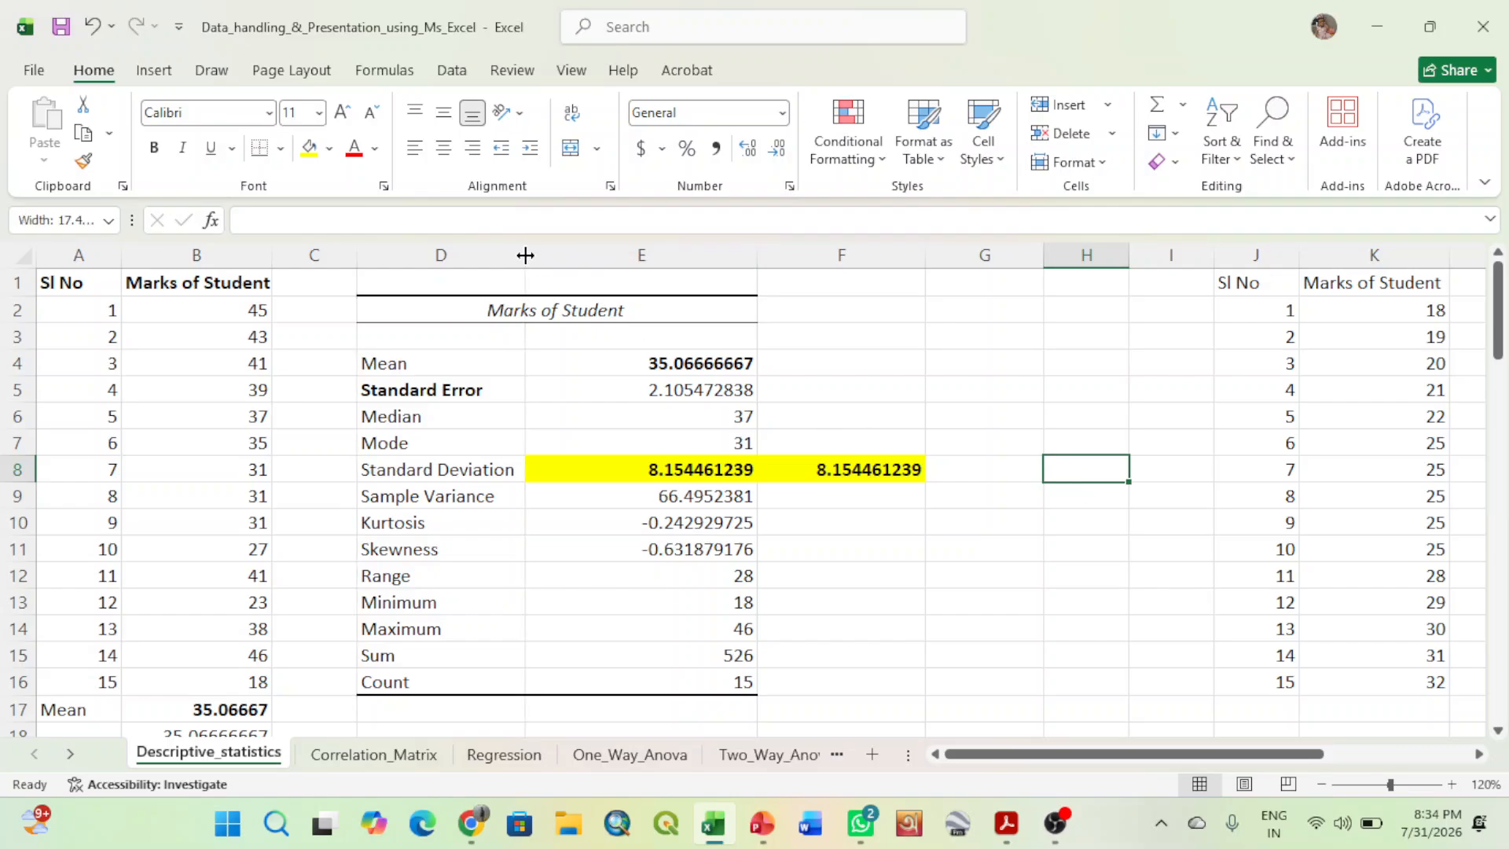
{"action": "left_click", "coordinate": [1041, 414]}
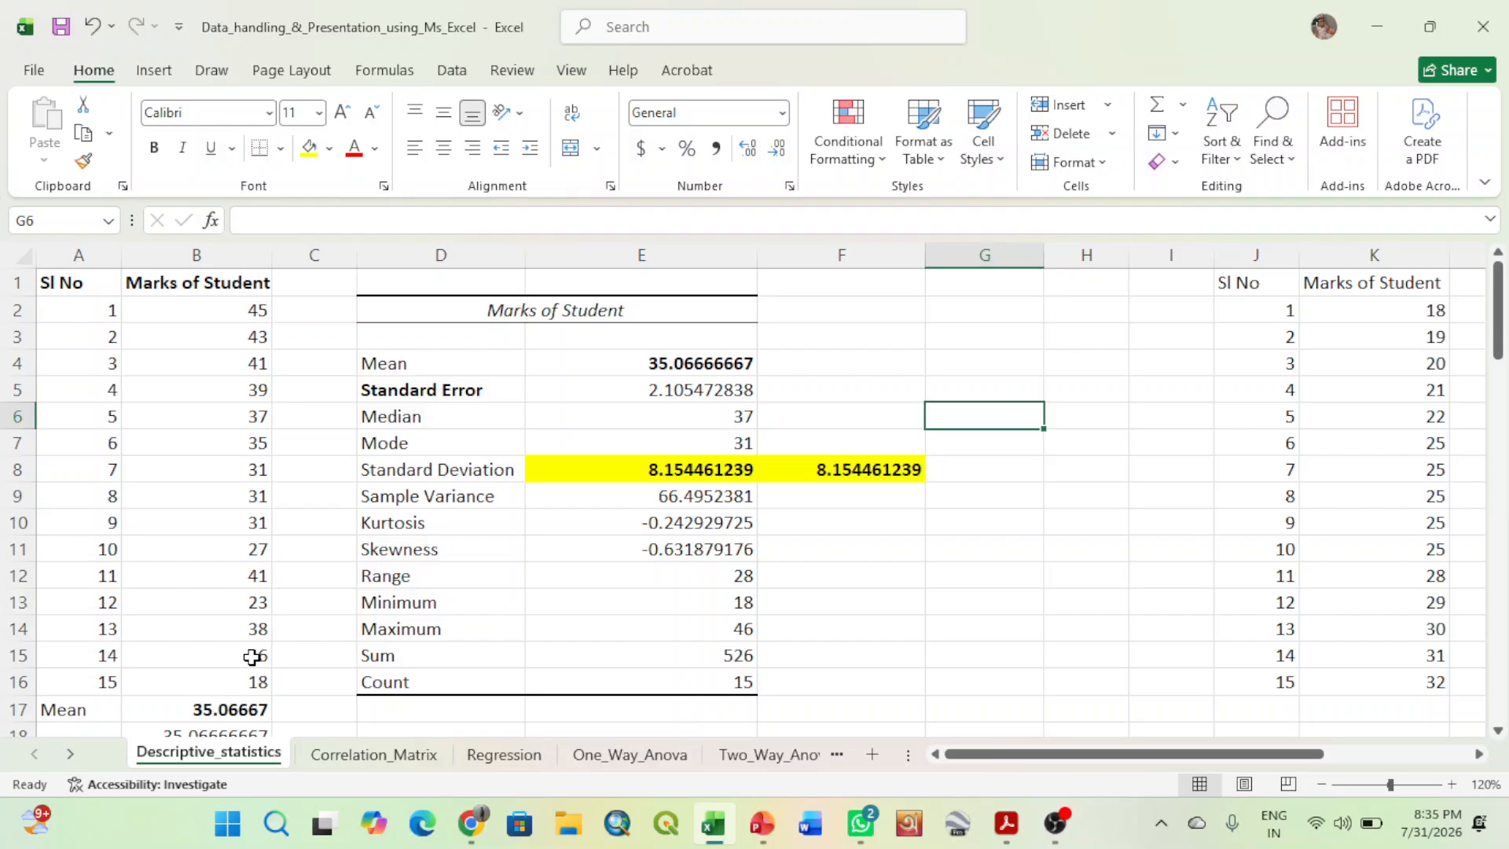
- Reduce the Standard Error value in E5 to five displayed decimal places
{"action": "left_click", "coordinate": [691, 391]}
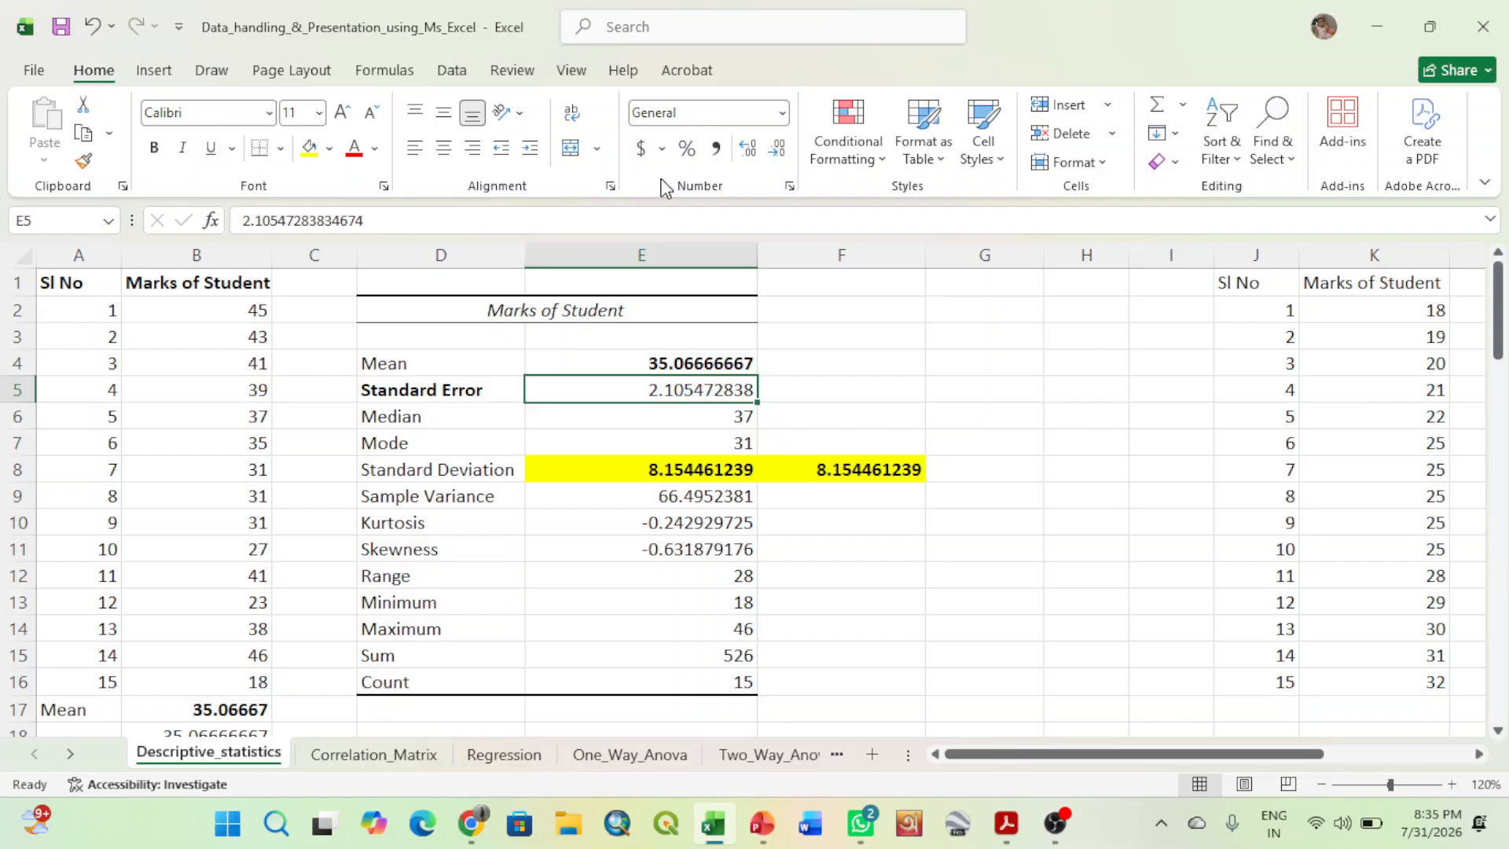
{"action": "left_click", "coordinate": [777, 150]}
{"action": "left_click", "coordinate": [777, 150]}
{"action": "left_click", "coordinate": [777, 151]}
{"action": "left_click", "coordinate": [777, 150]}
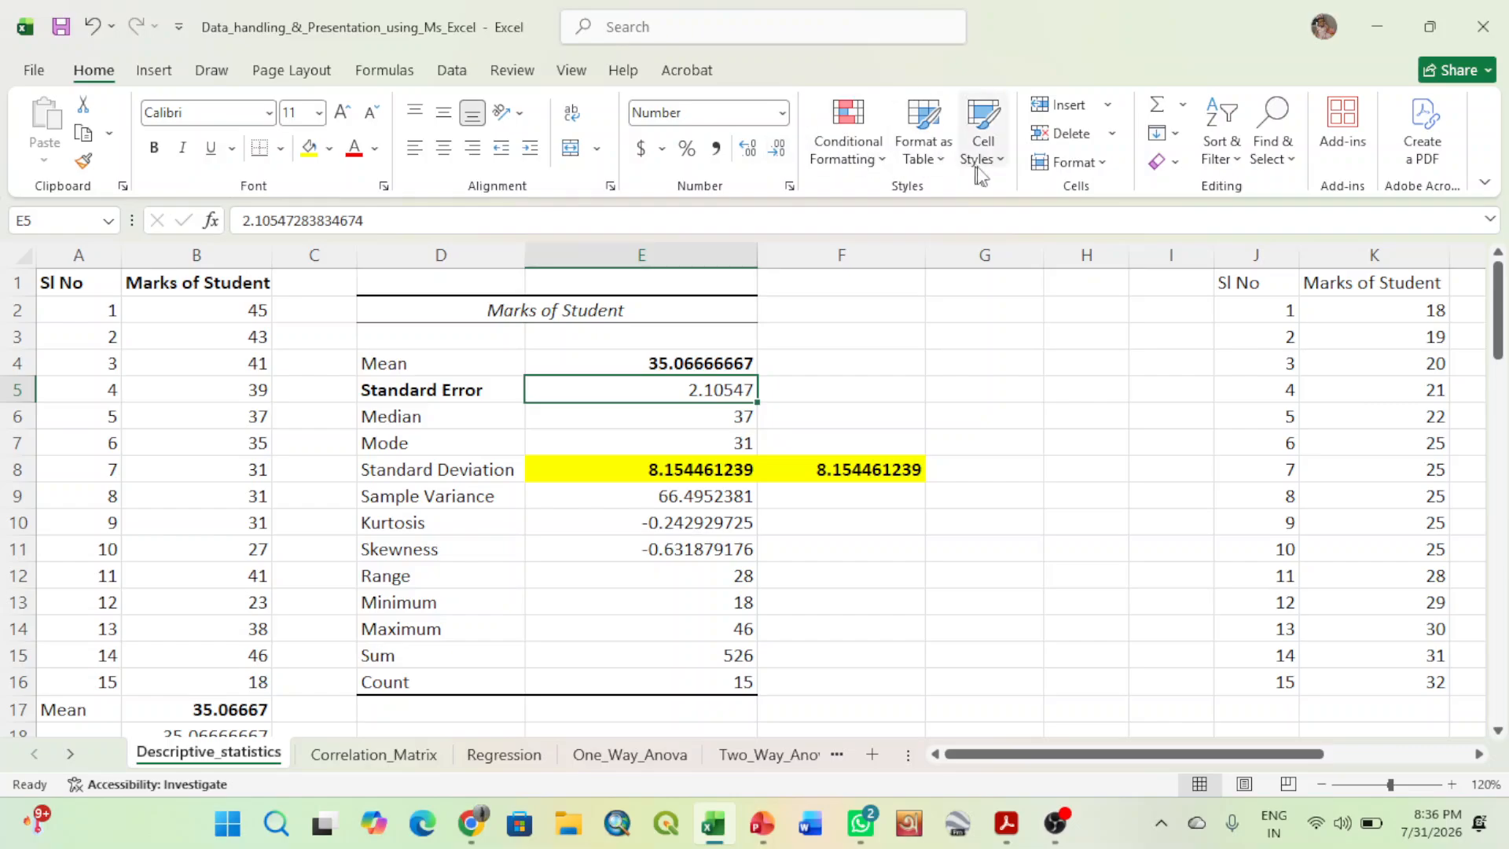
- Calculate the standard error in F5 by dividing the standard deviation by the square root of the count with =E8/SQRT(15)
{"action": "left_click", "coordinate": [851, 389]}
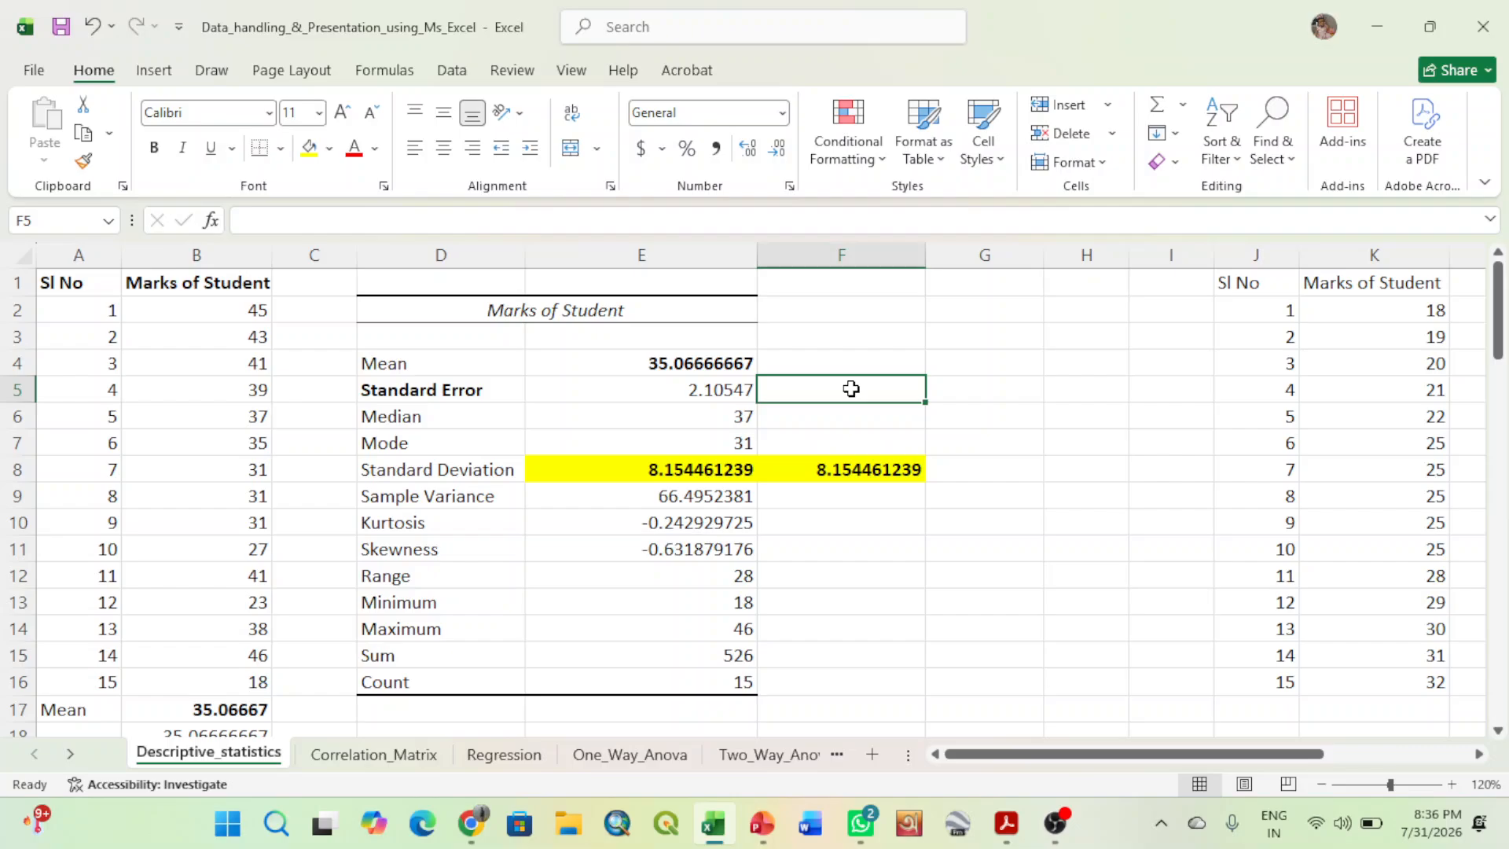
{"action": "type", "text": "="}
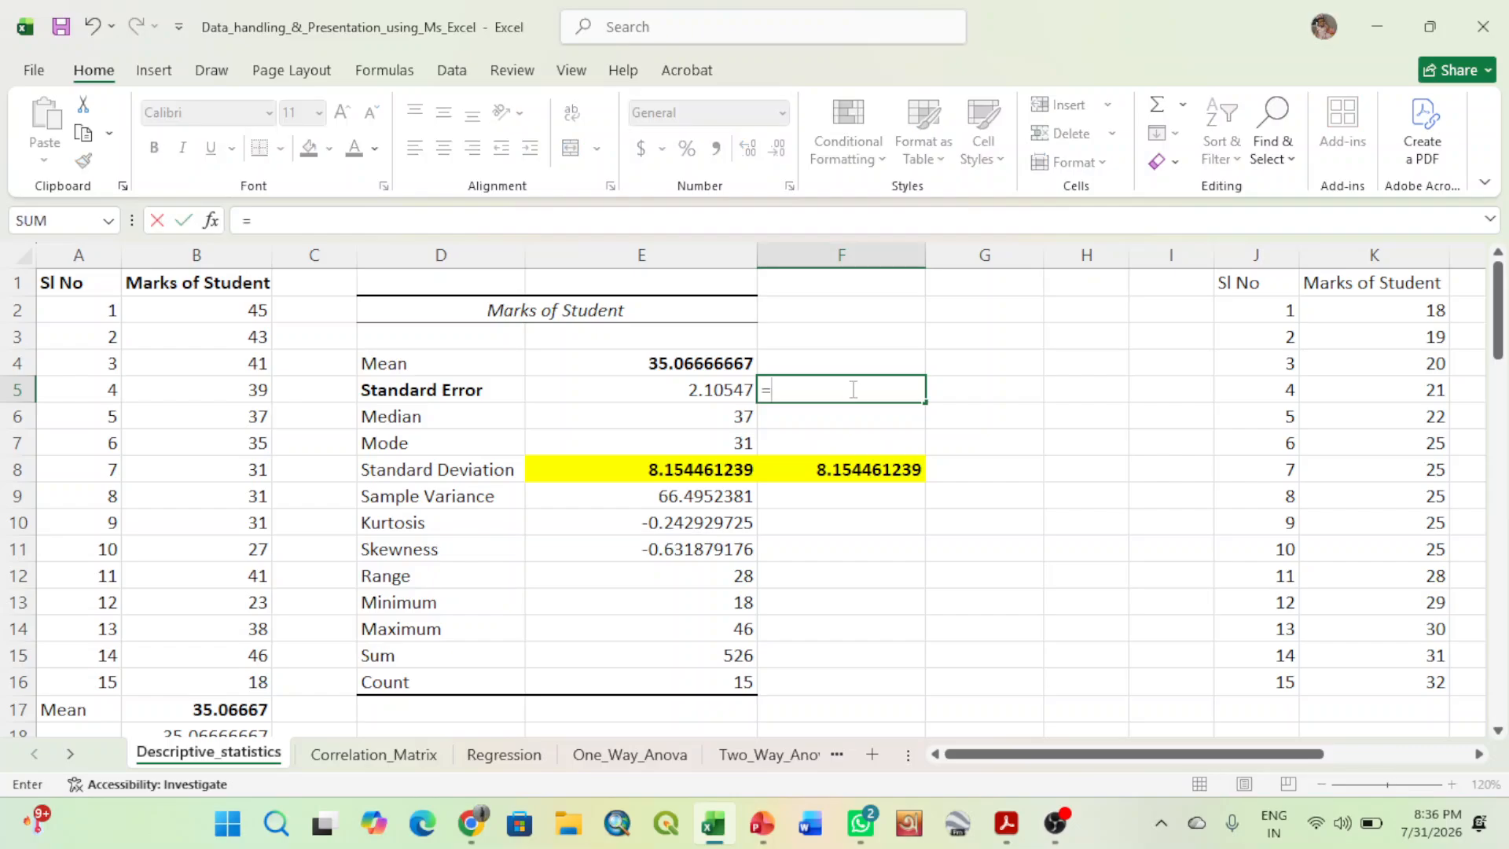
{"action": "left_click", "coordinate": [713, 469]}
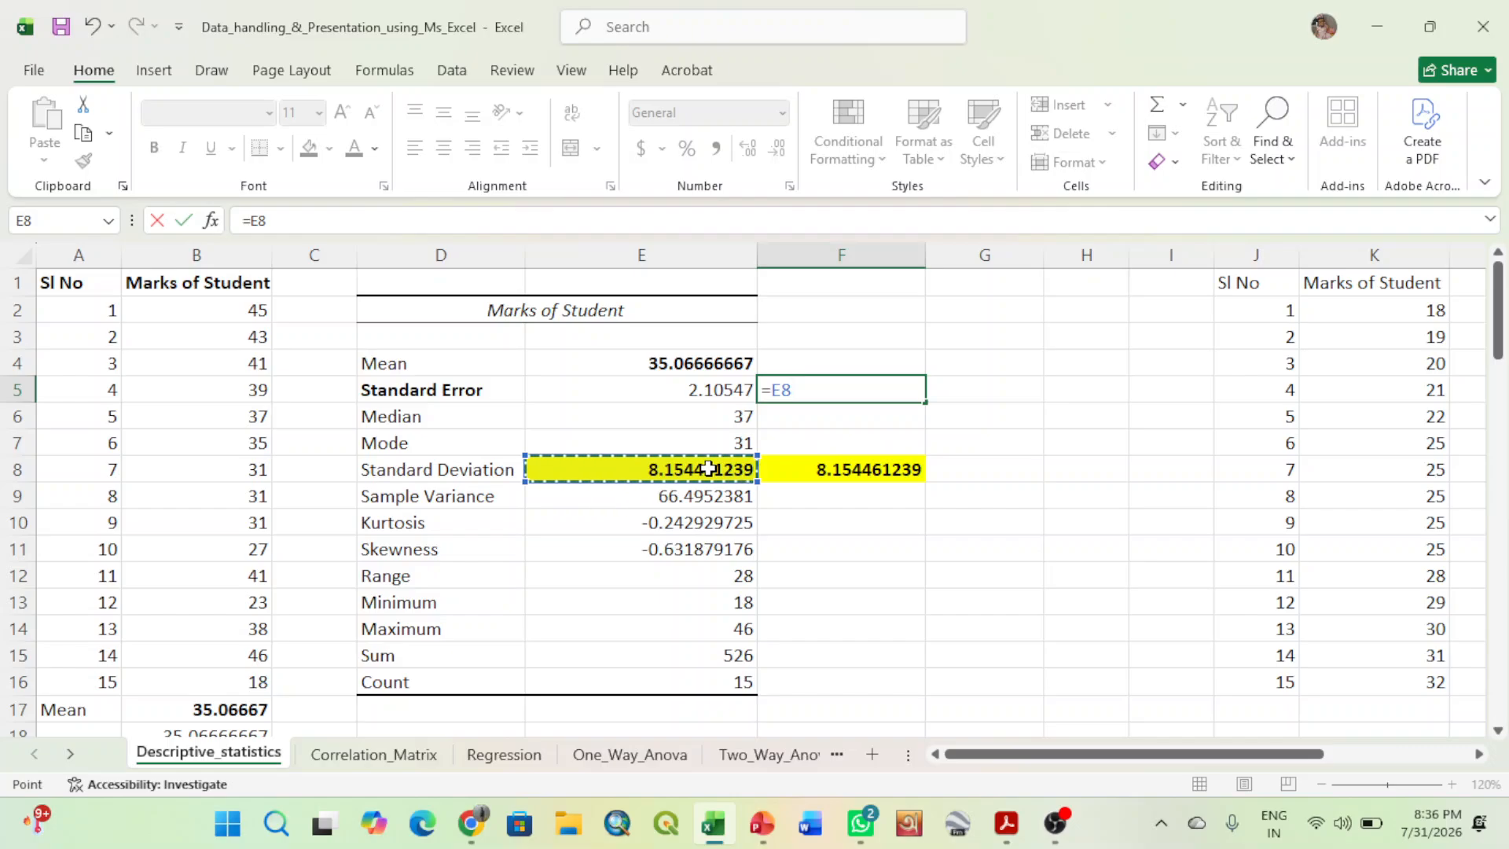
{"action": "type", "text": "/"}
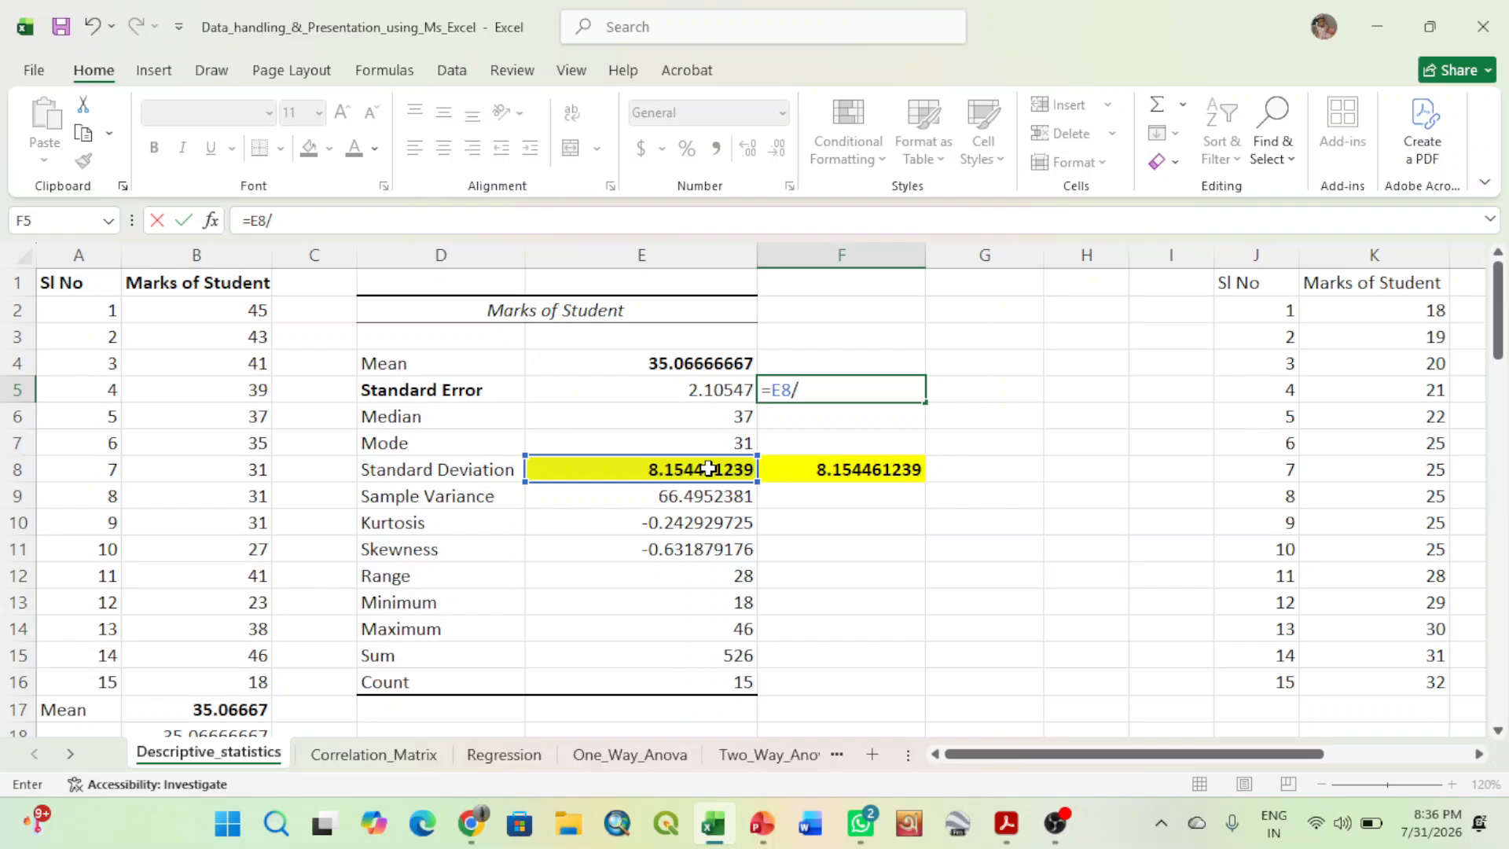
{"action": "type", "text": "s"}
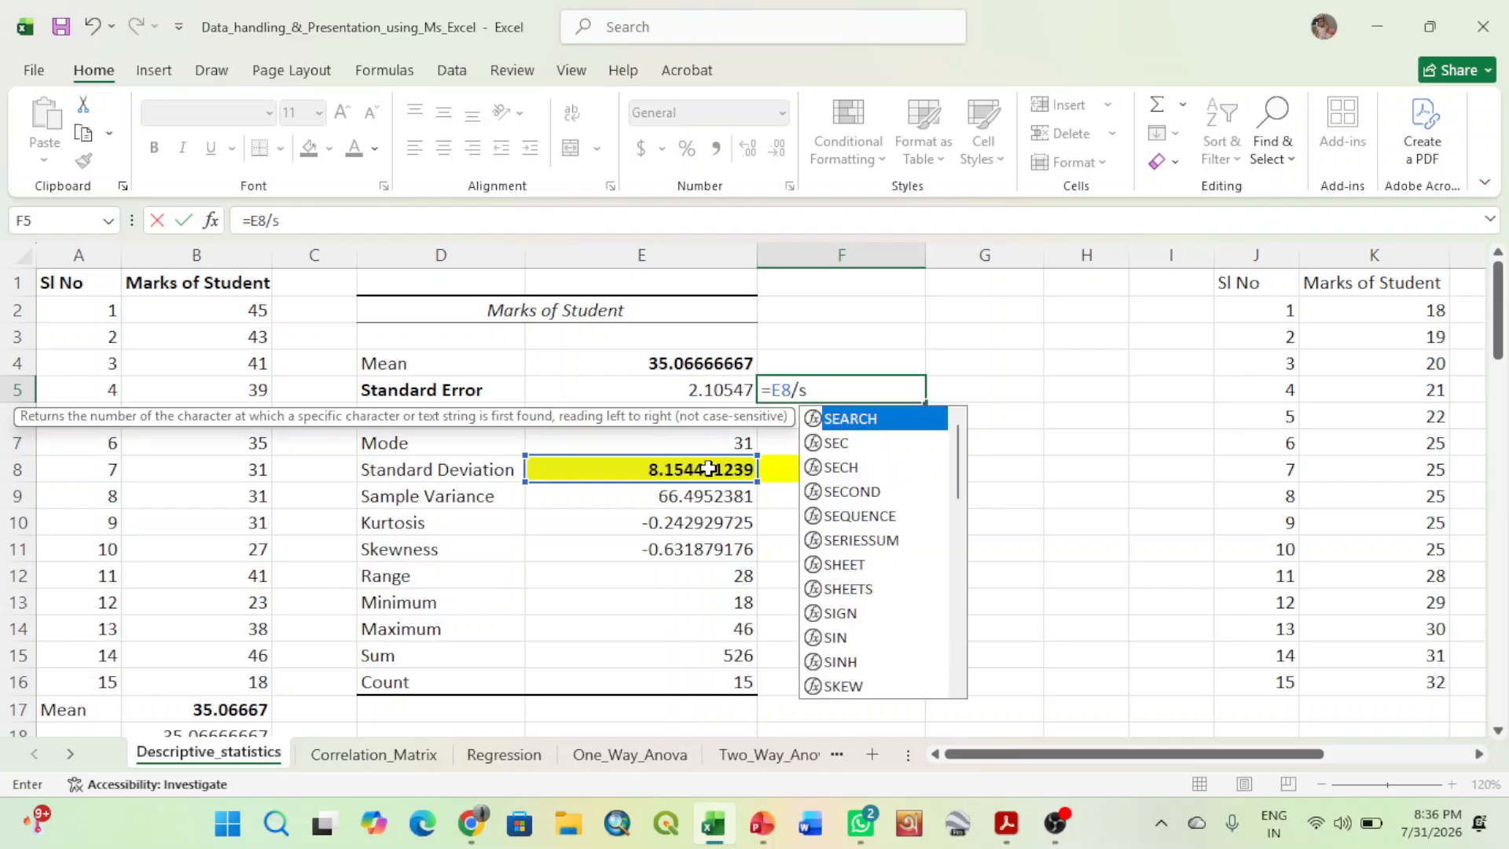
{"action": "type", "text": "q"}
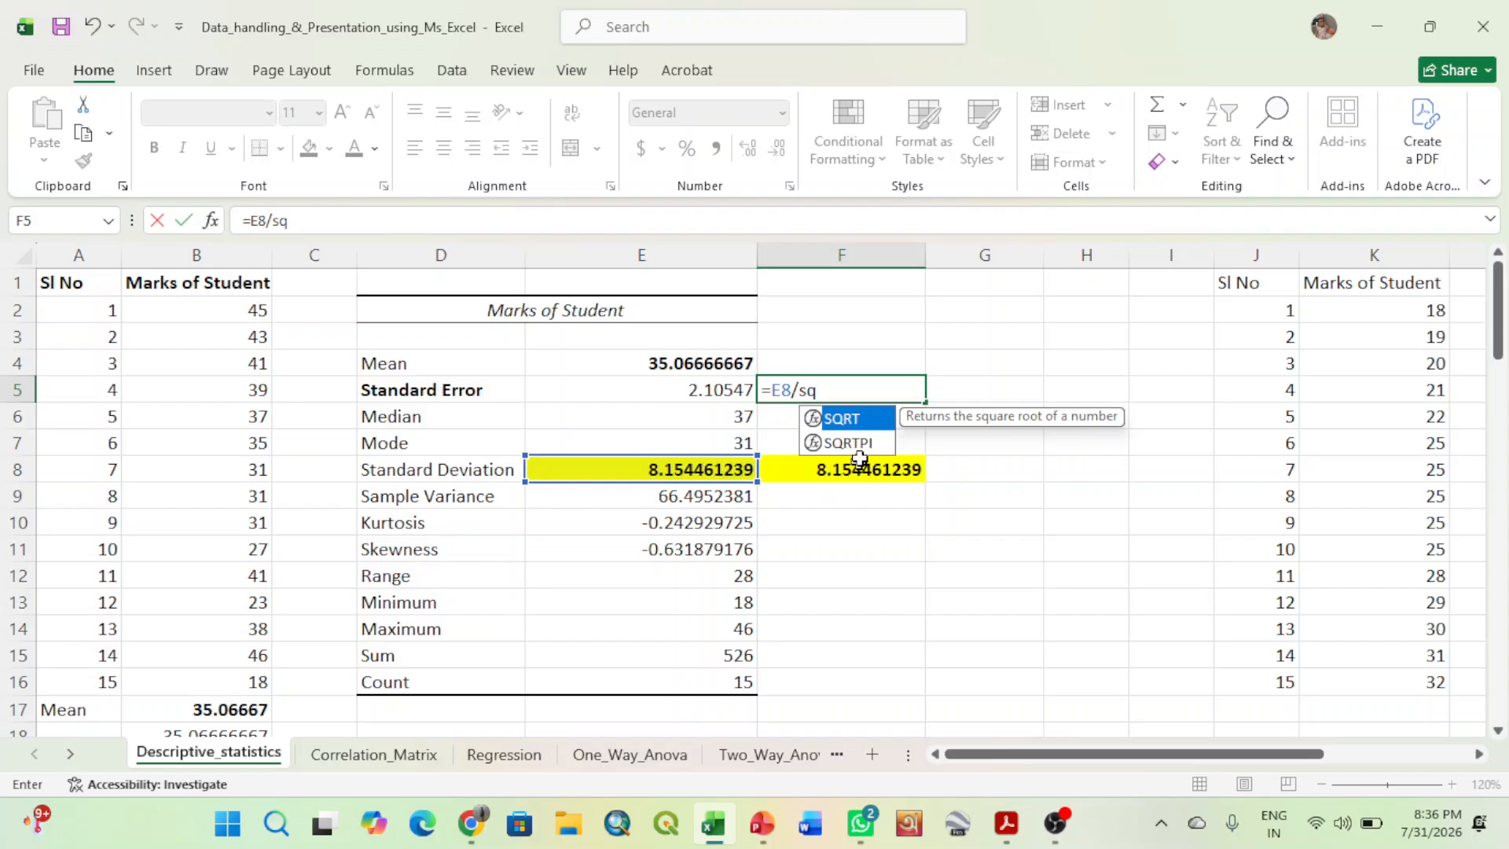
{"action": "double_click", "coordinate": [847, 417]}
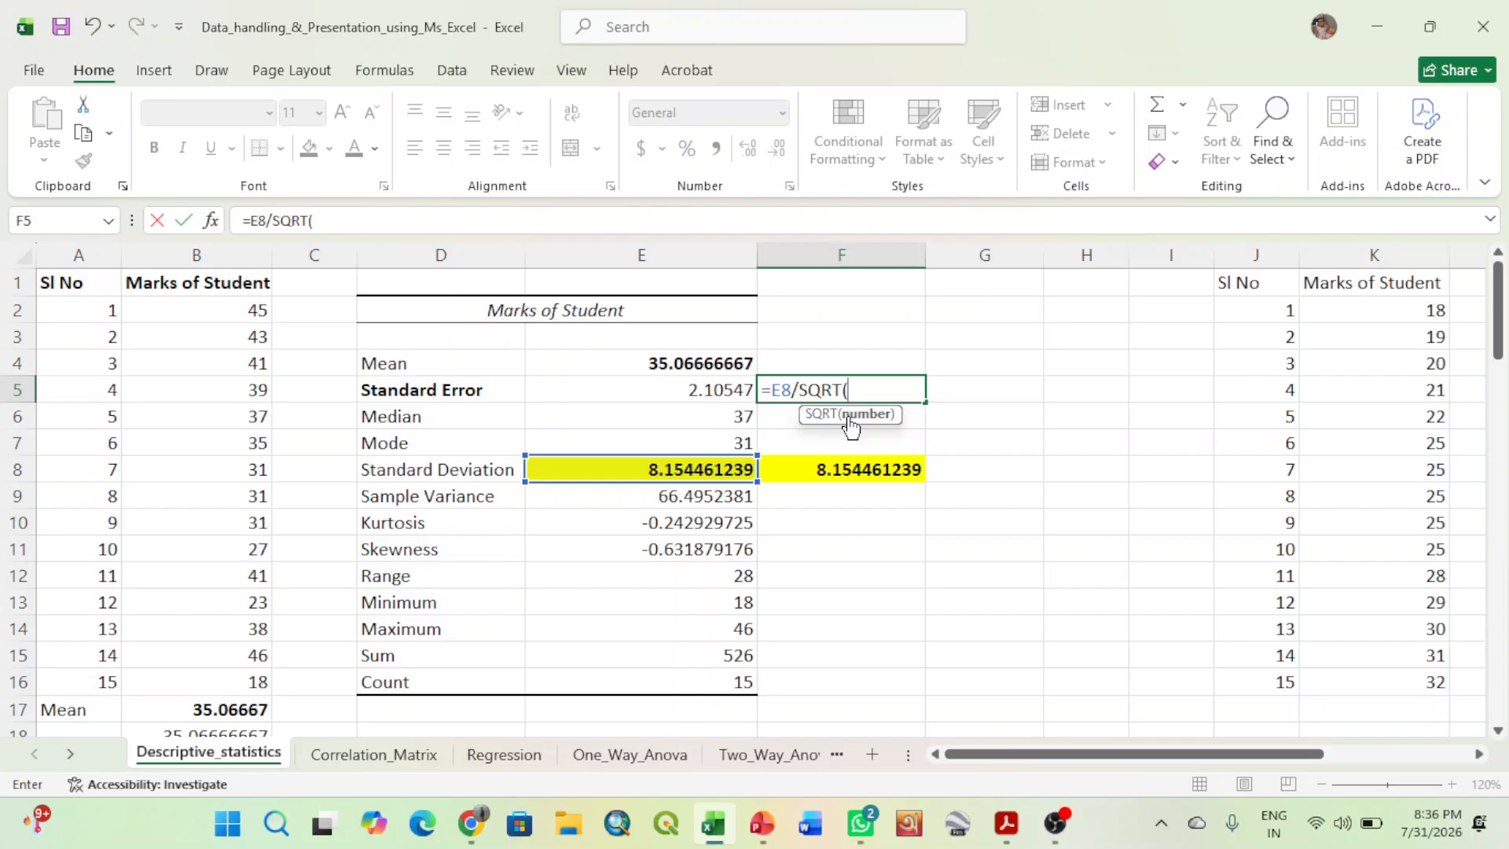
{"action": "type", "text": "15)"}
{"action": "key", "text": "Return"}
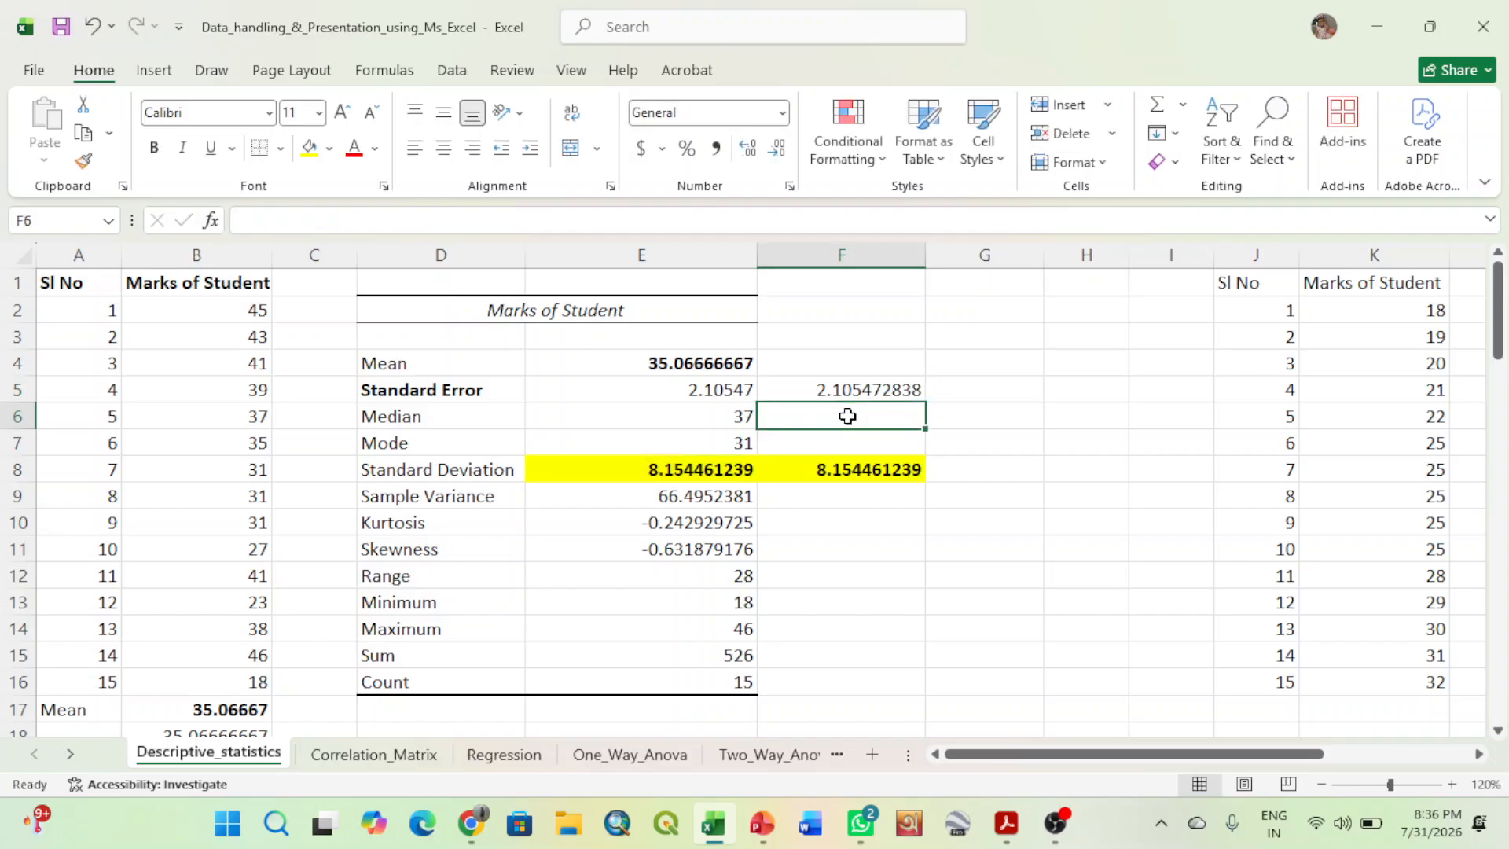
- Show the Standard Error value in E5 with nine decimal places and make both standard error values in E5:F5 bold
{"action": "left_click", "coordinate": [732, 390]}
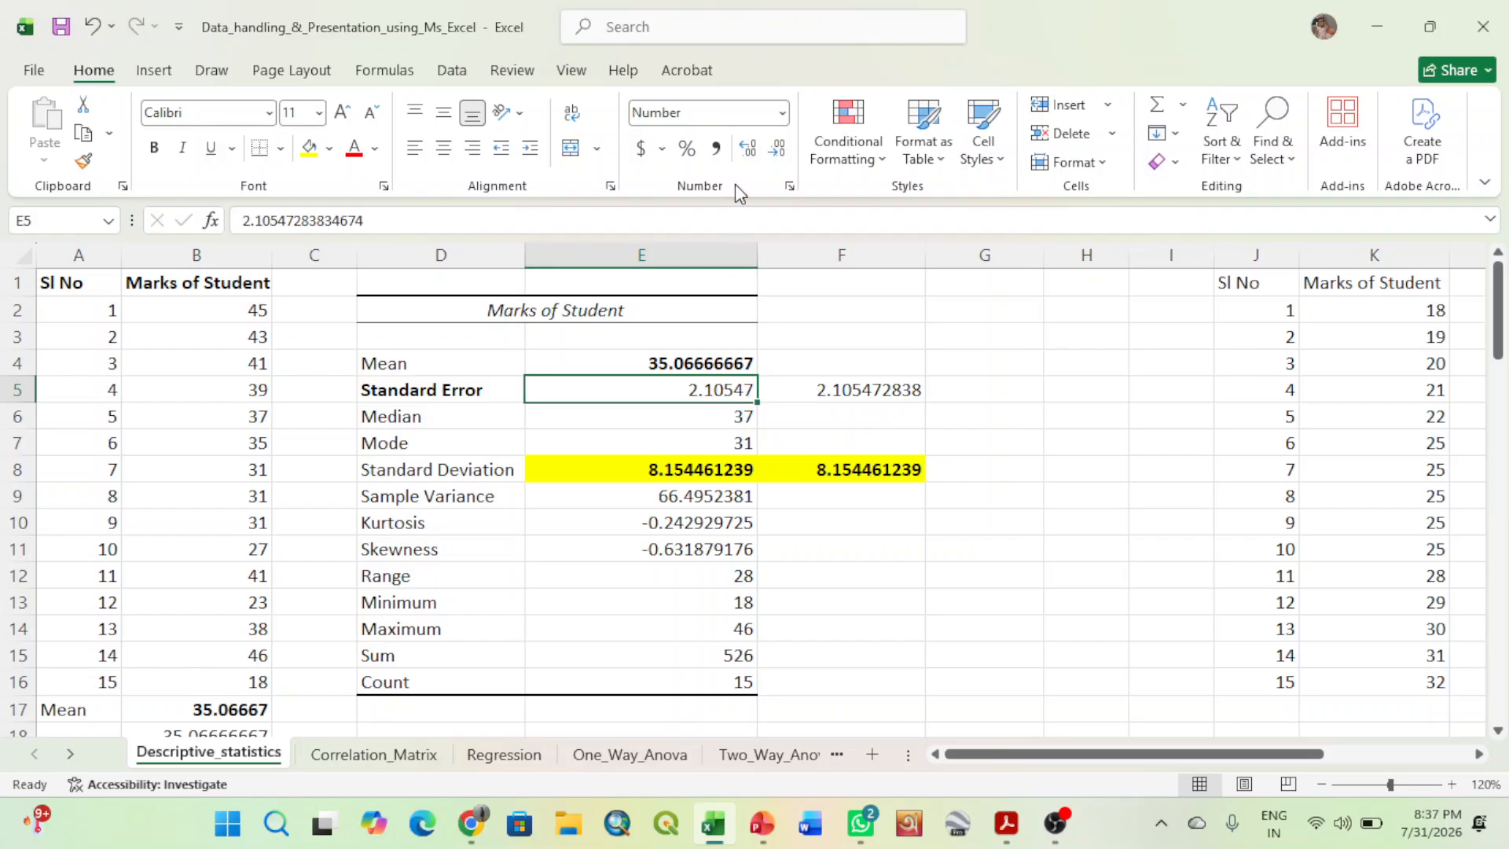
{"action": "left_click", "coordinate": [751, 146]}
{"action": "left_click", "coordinate": [750, 146]}
{"action": "left_click", "coordinate": [750, 147]}
{"action": "left_click", "coordinate": [751, 146]}
{"action": "left_click_drag", "start_coordinate": [710, 384], "coordinate": [825, 393]}
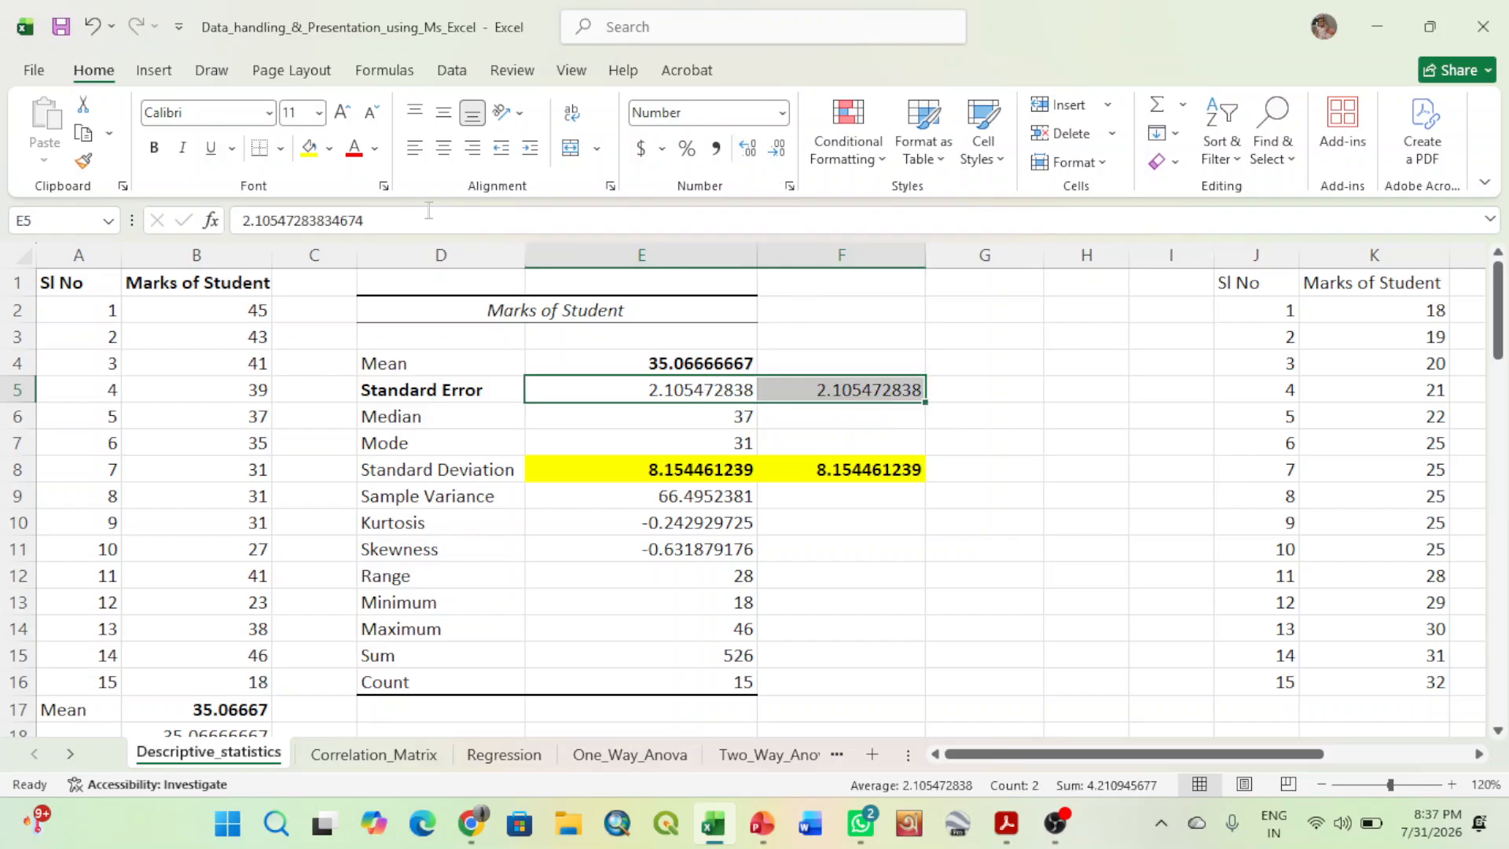
{"action": "left_click", "coordinate": [159, 149]}
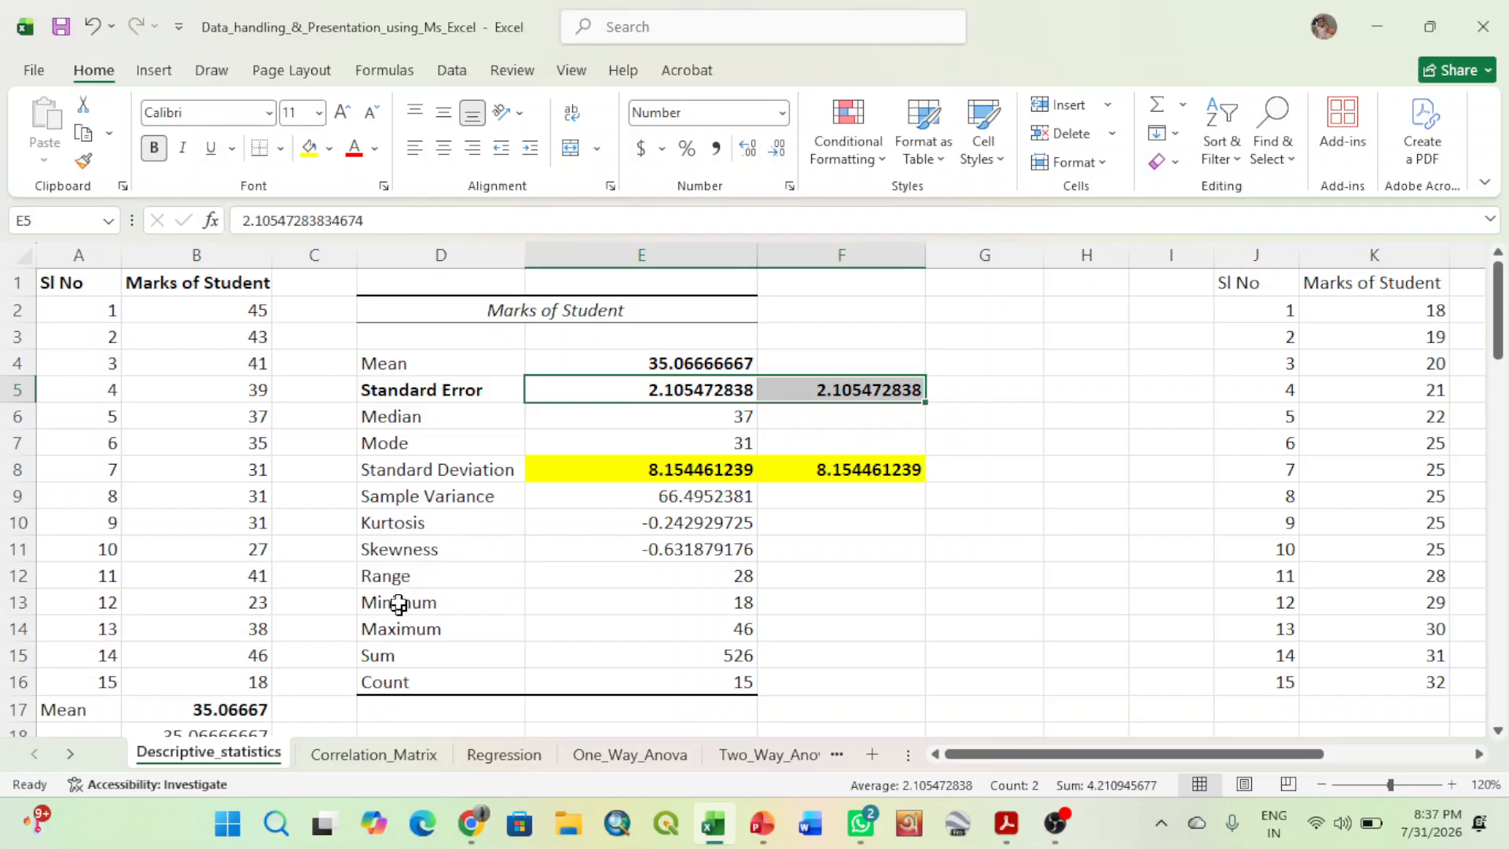
- Make the Skewness label and its value in D11:E11 of the statistics table bold
{"action": "left_click", "coordinate": [436, 551]}
{"action": "left_click_drag", "start_coordinate": [436, 551], "coordinate": [640, 545]}
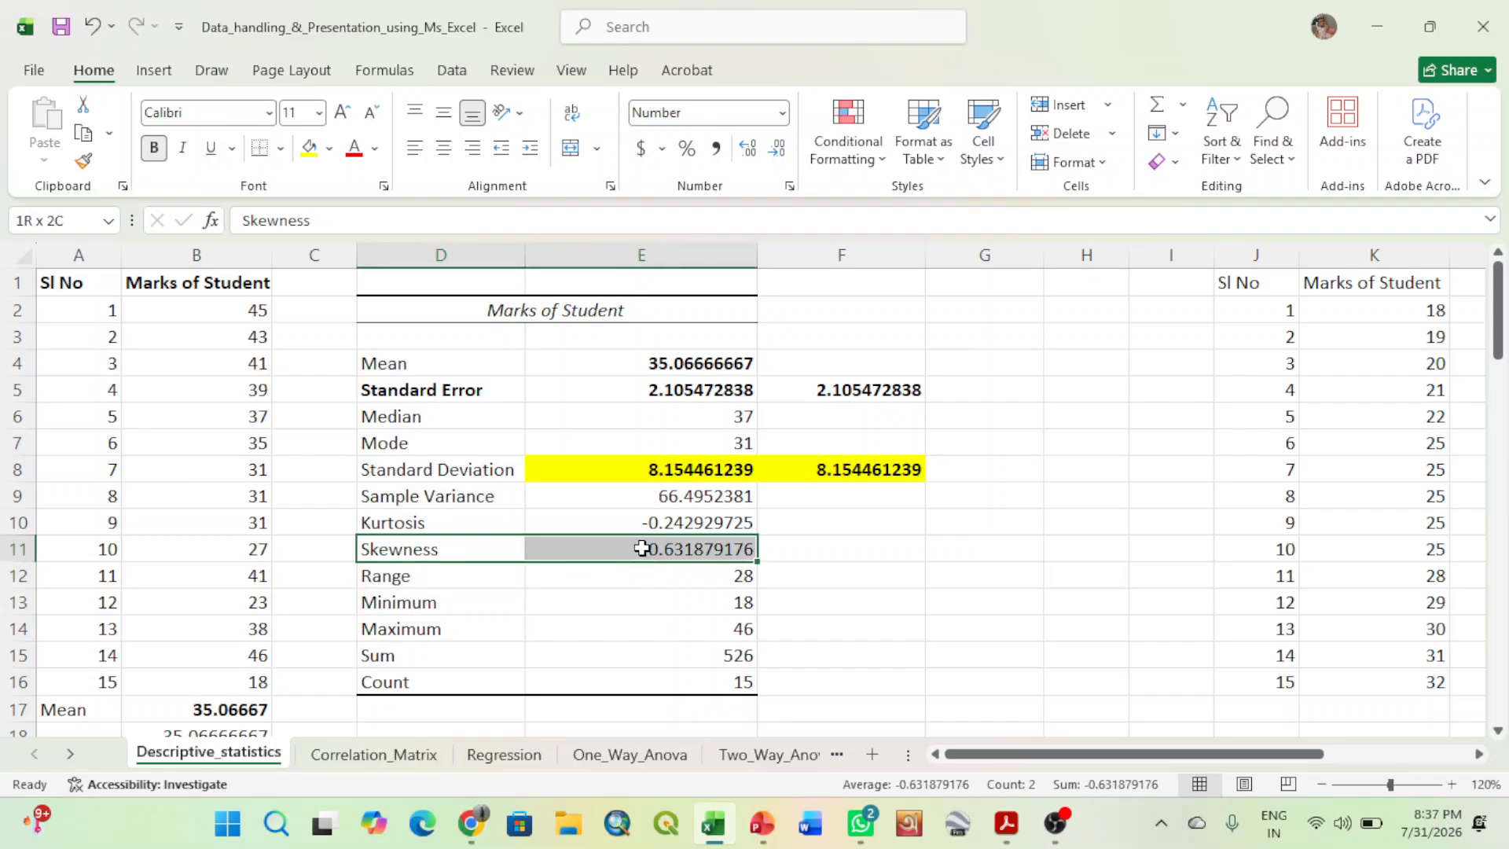
{"action": "left_click", "coordinate": [155, 149]}
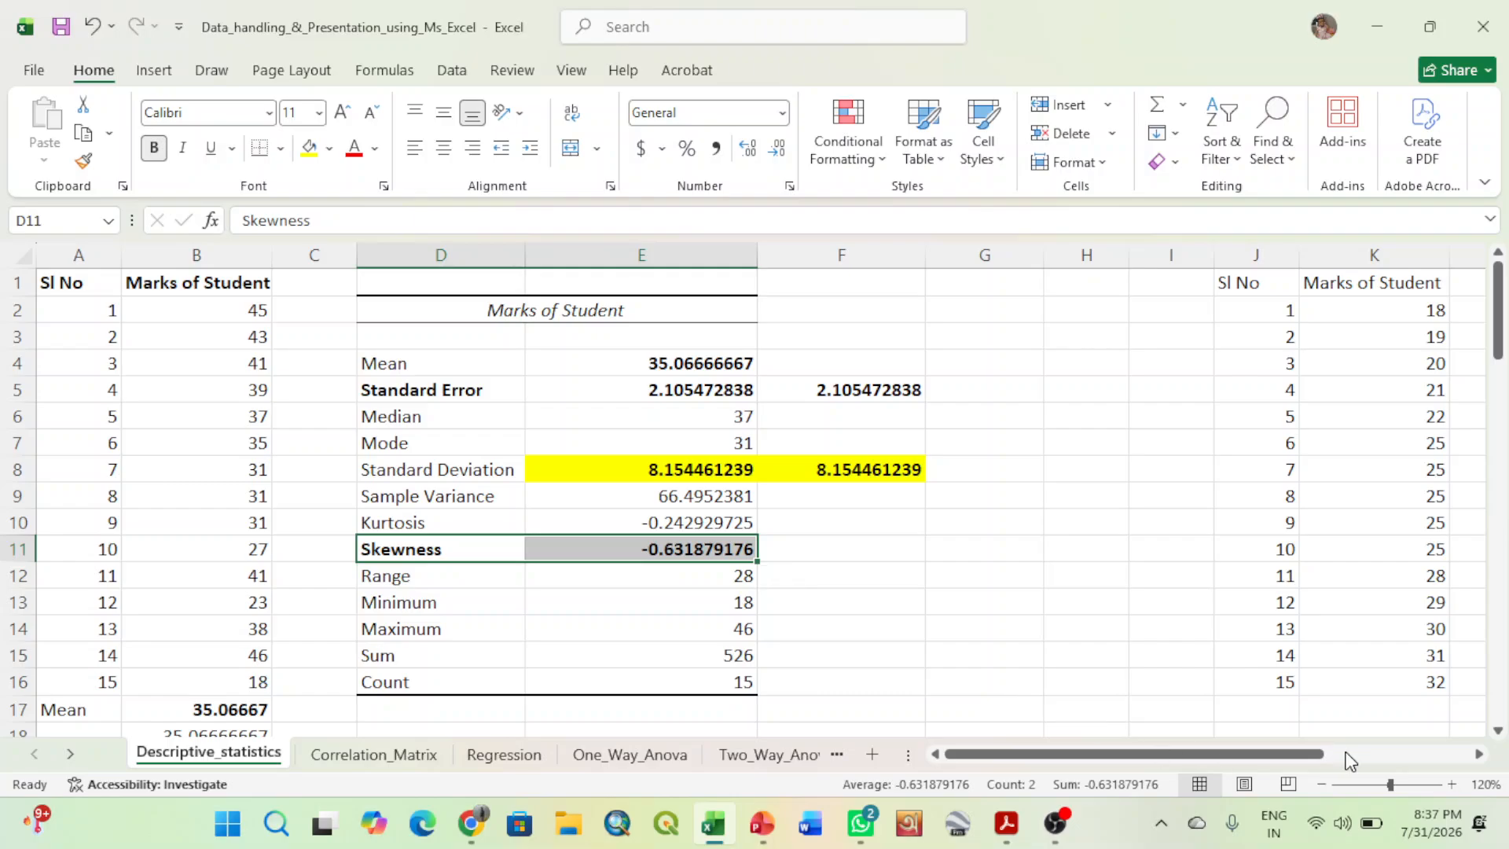
{"action": "left_click", "coordinate": [1182, 620]}
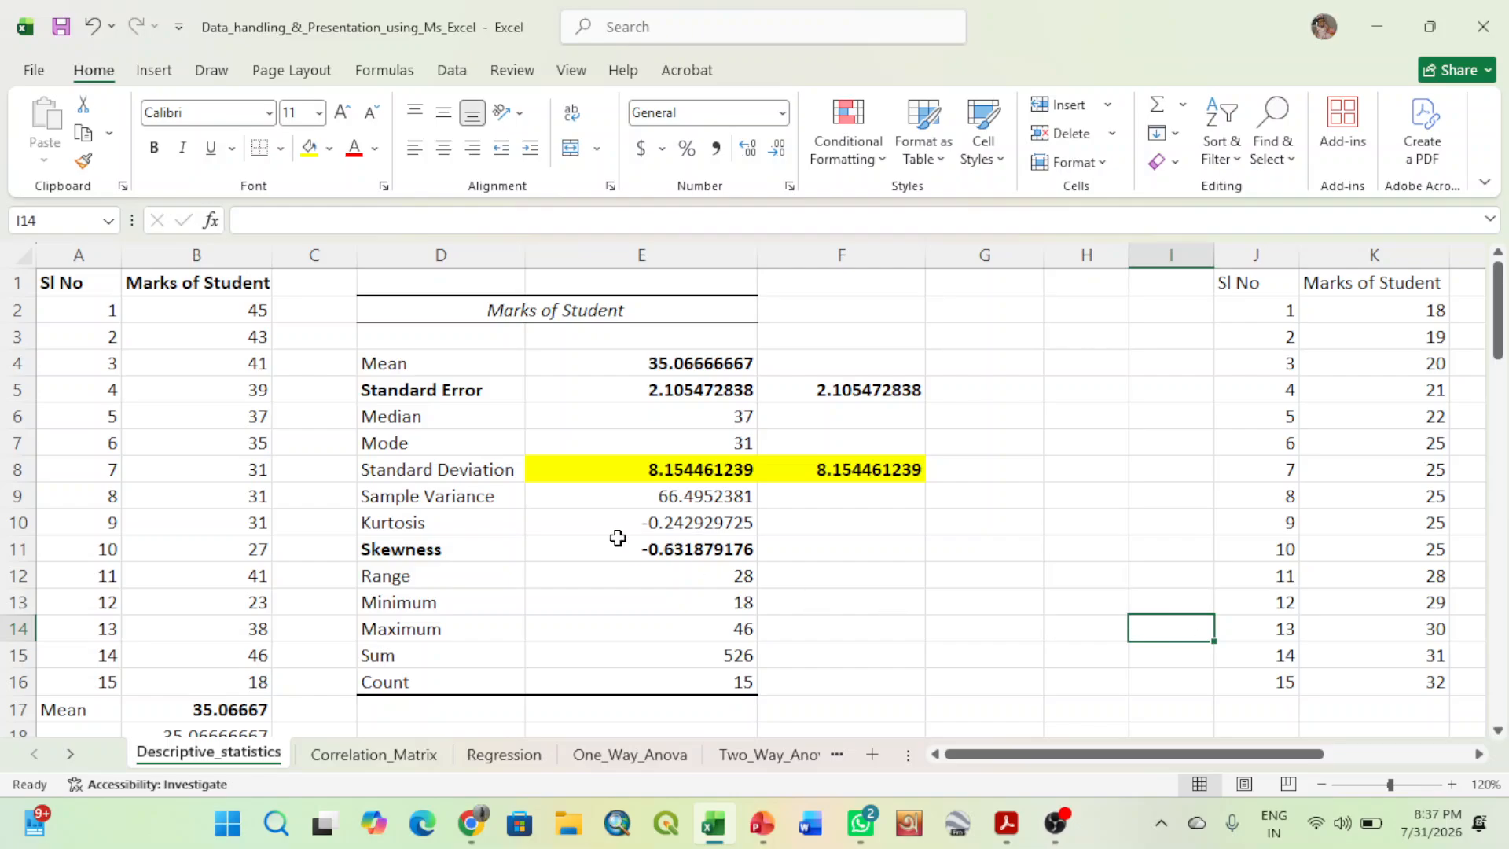
- Examine the positive, zero and negative skewness curves in the diagrams below the statistics table, around rows 27 to 41
{"action": "left_click", "coordinate": [480, 554]}
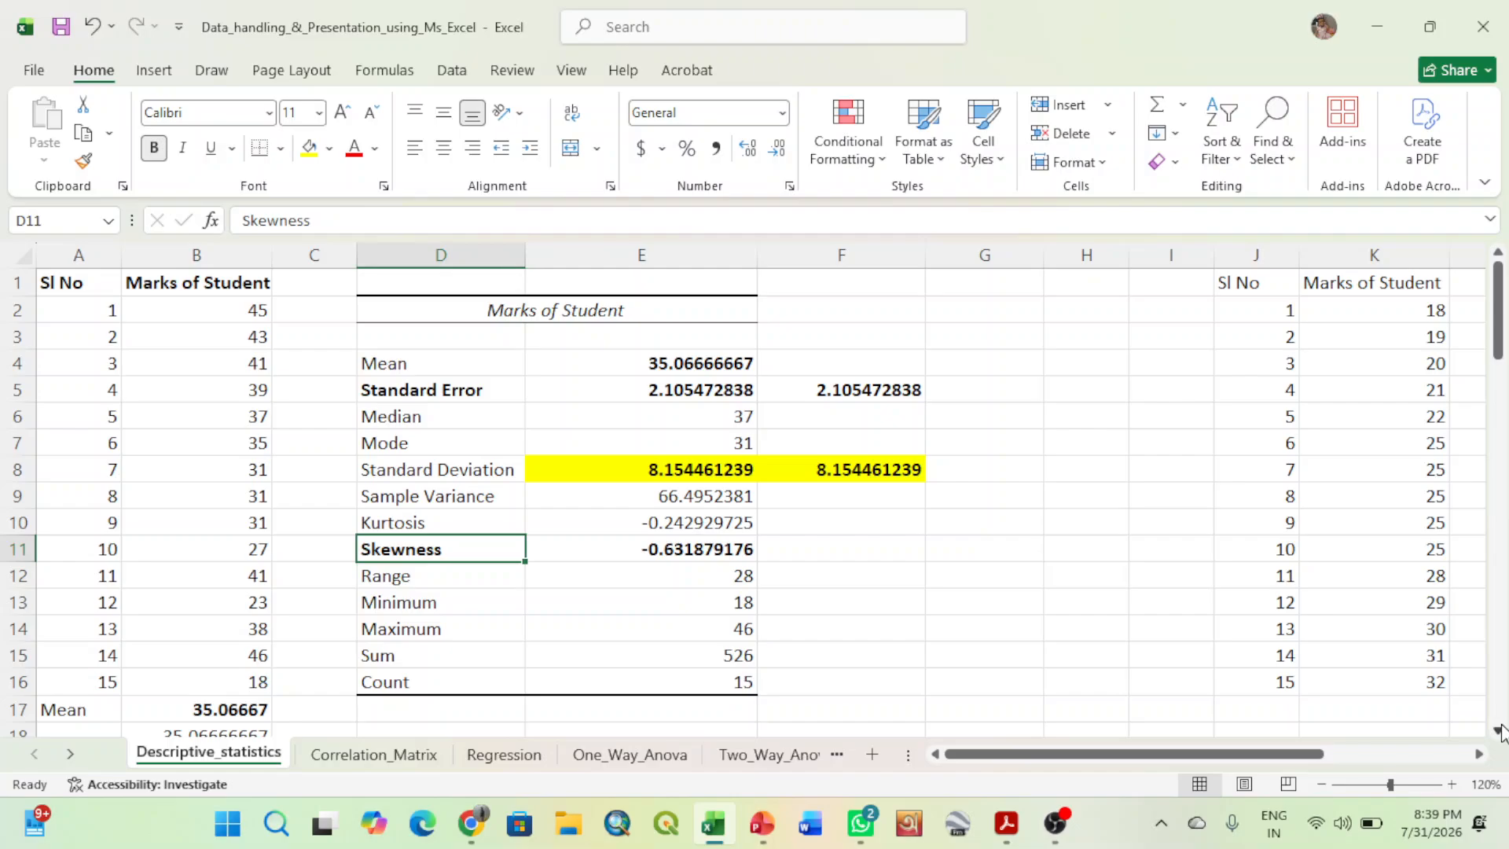
{"action": "left_click_drag", "start_coordinate": [1502, 334], "coordinate": [1502, 475]}
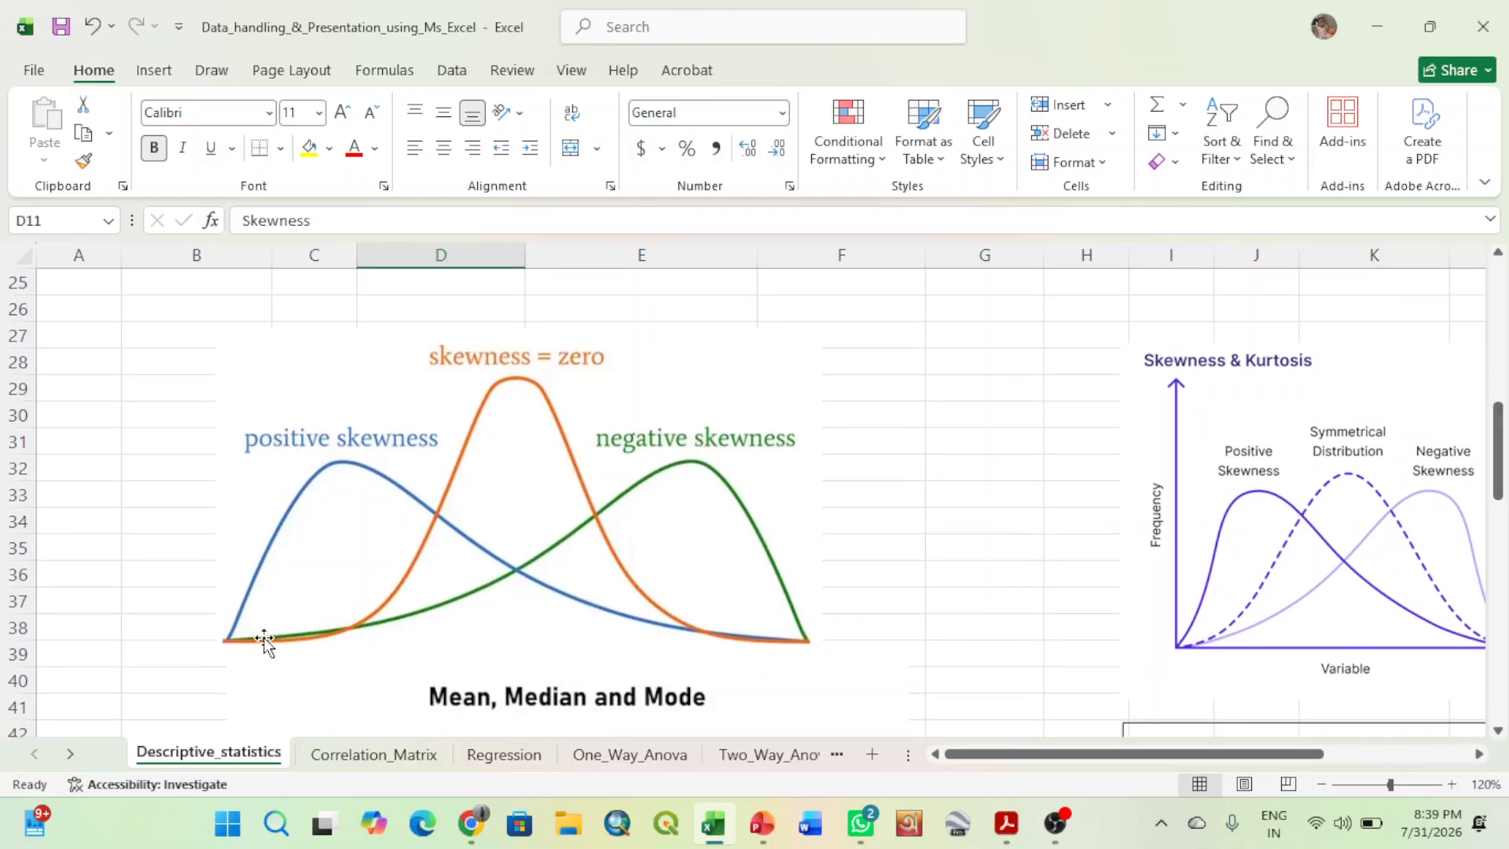
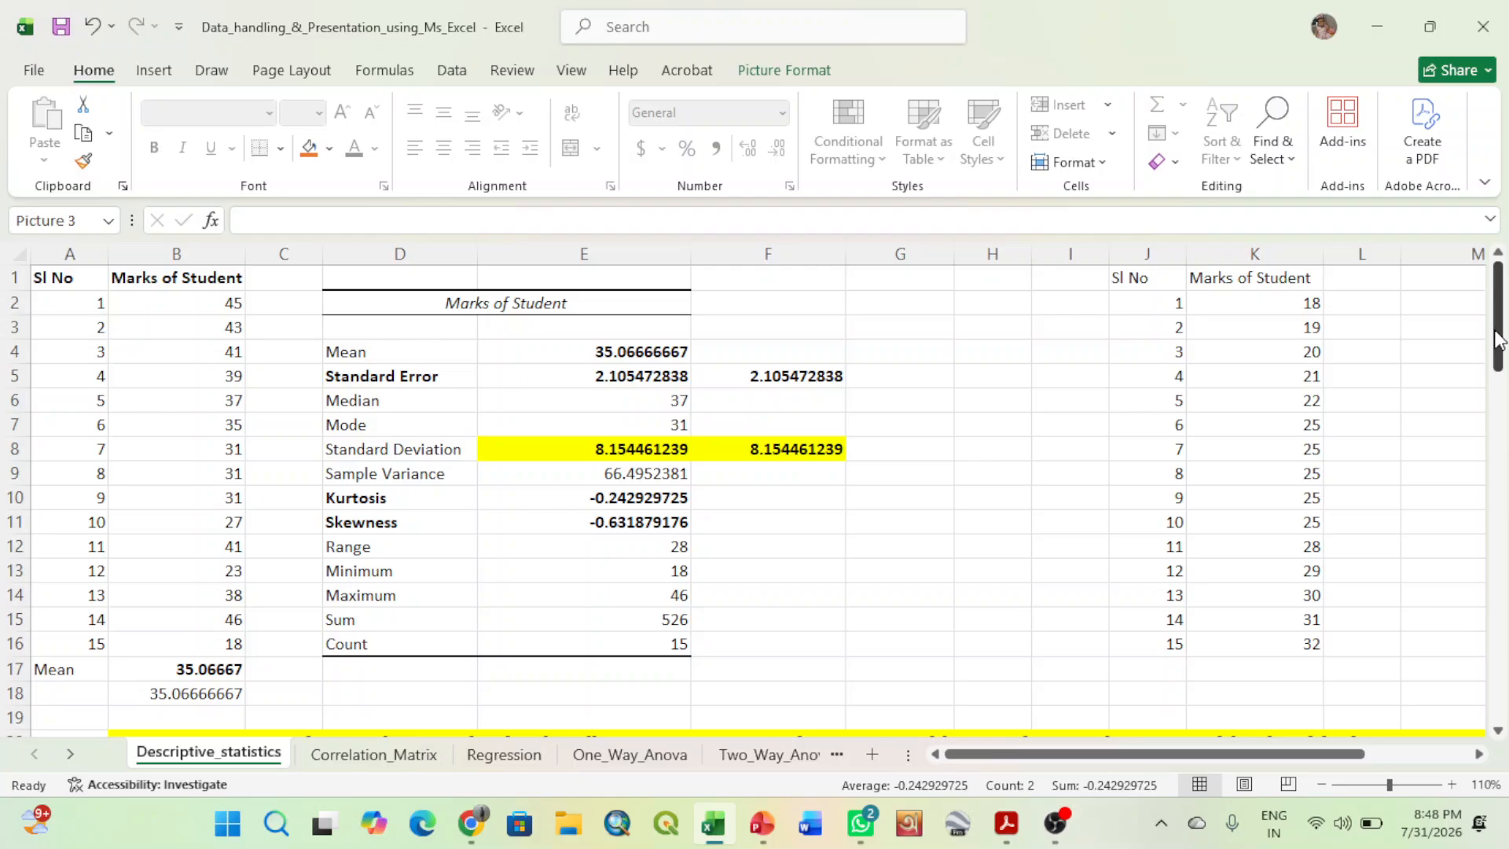
- Examine the second set of student marks in K2:K16, going through the low, repeated and high marks
{"action": "mouse_move", "coordinate": [1498, 338]}
{"action": "left_mouse_down"}
{"action": "mouse_move", "coordinate": [1498, 566]}
{"action": "mouse_move", "coordinate": [1505, 313]}
{"action": "left_mouse_up"}
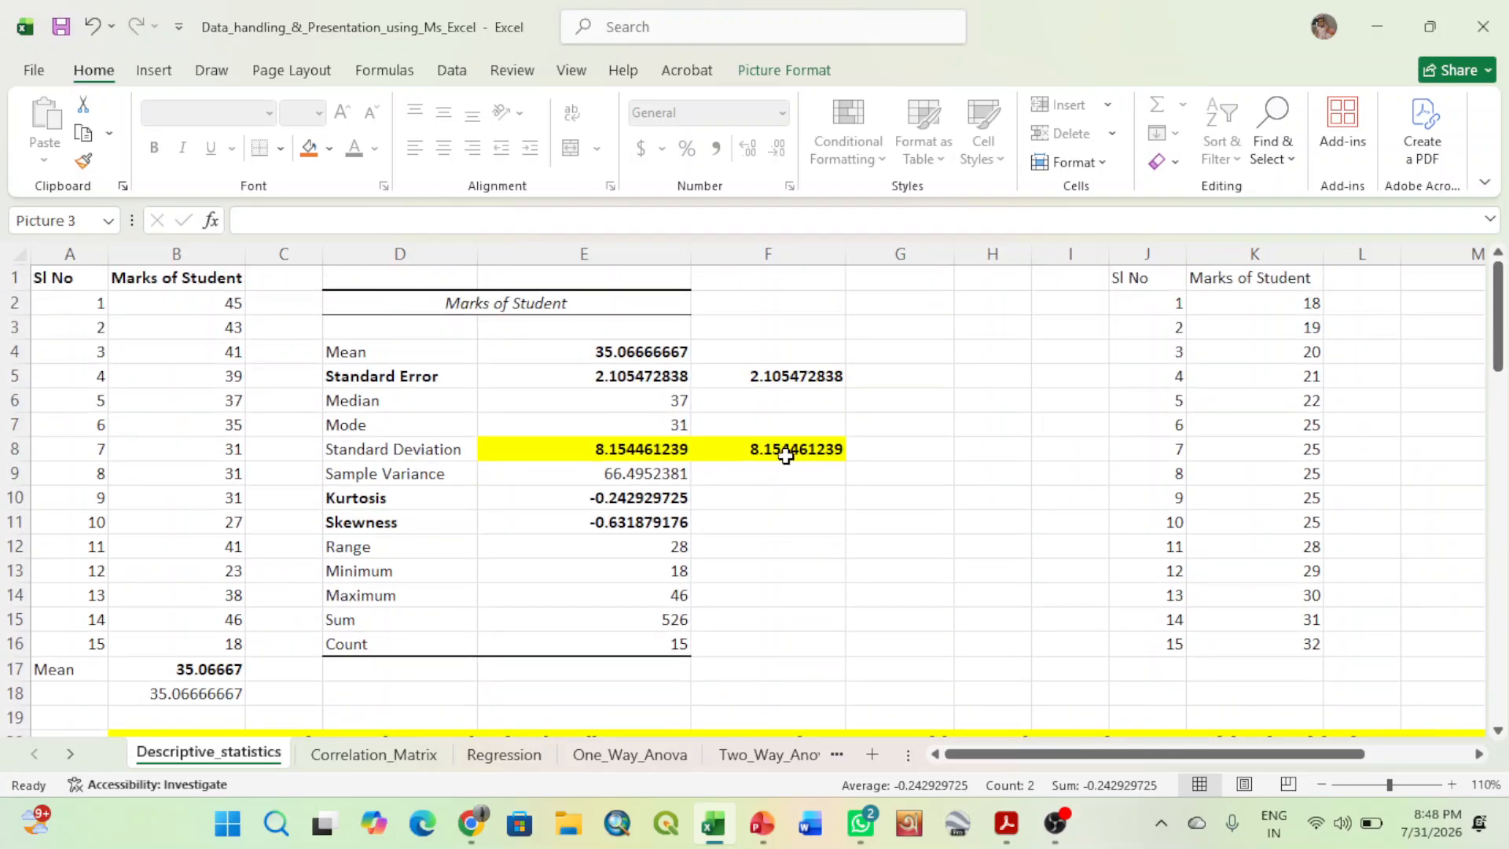
{"action": "left_click", "coordinate": [1481, 755]}
{"action": "left_click", "coordinate": [1481, 755]}
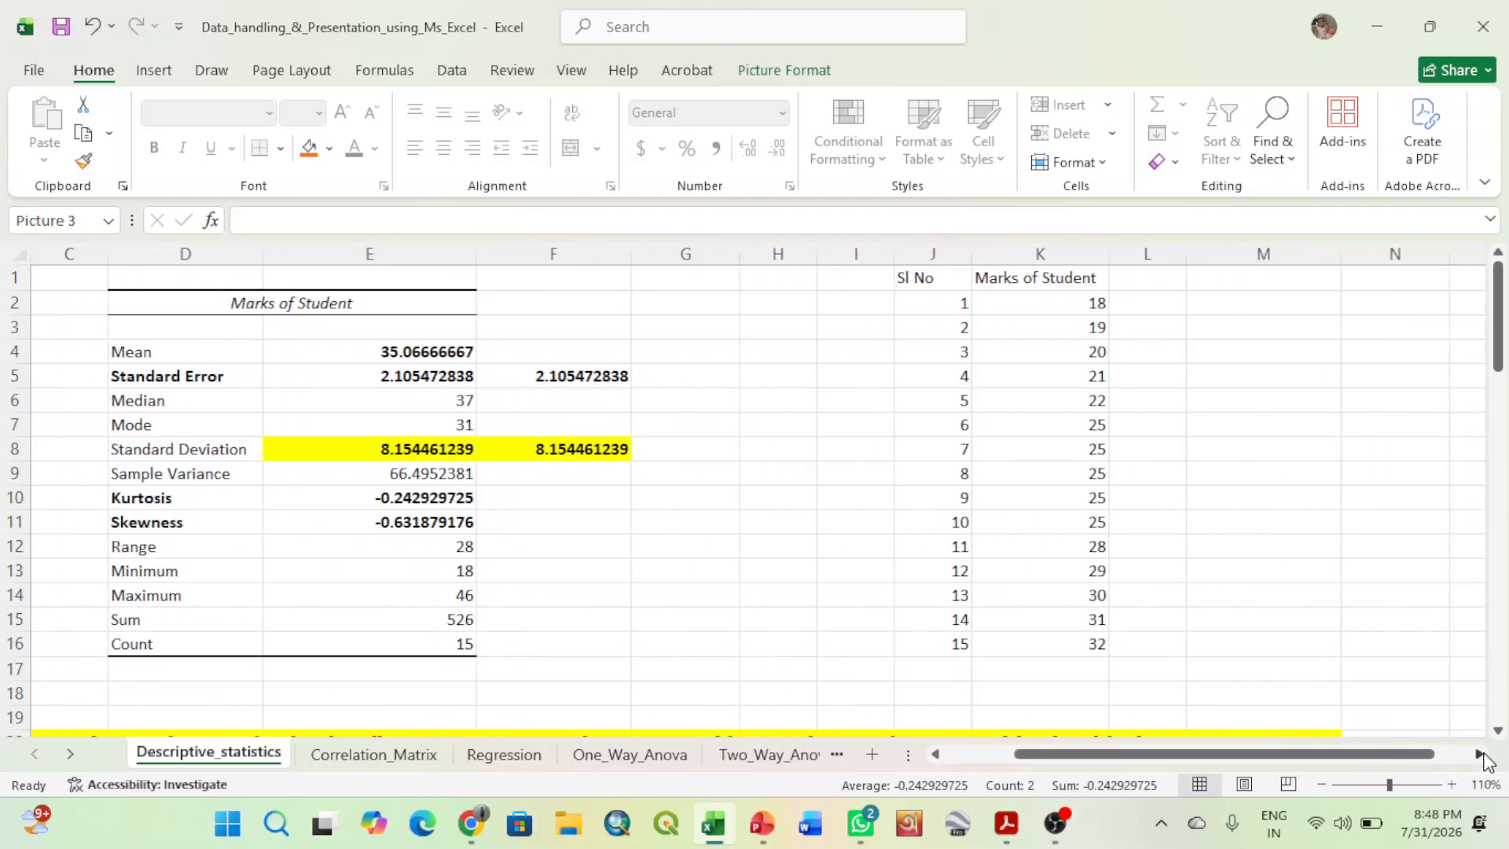
{"action": "left_click", "coordinate": [1481, 755]}
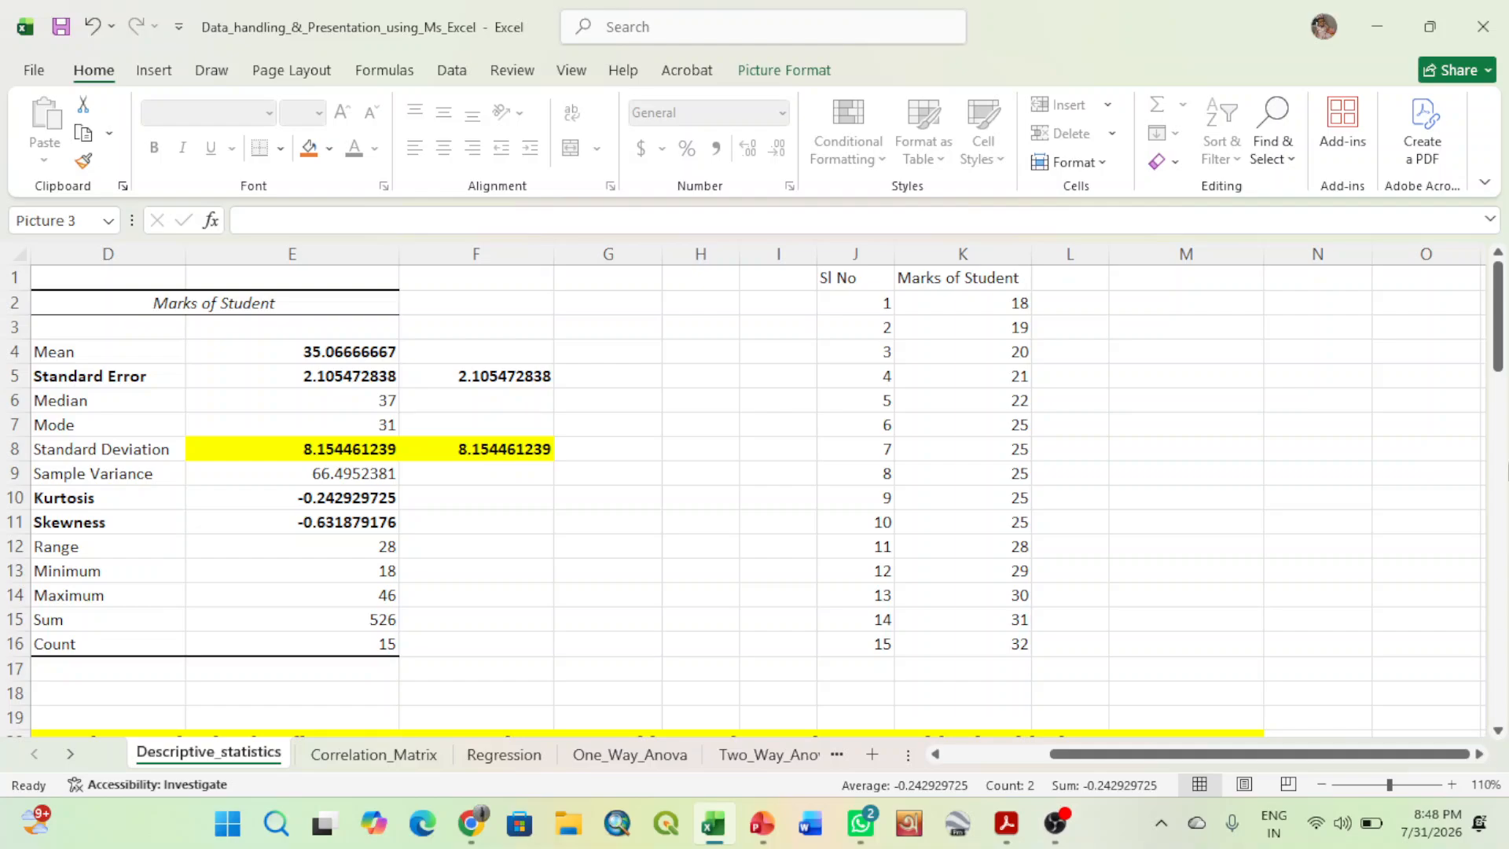
{"action": "left_click", "coordinate": [1478, 755]}
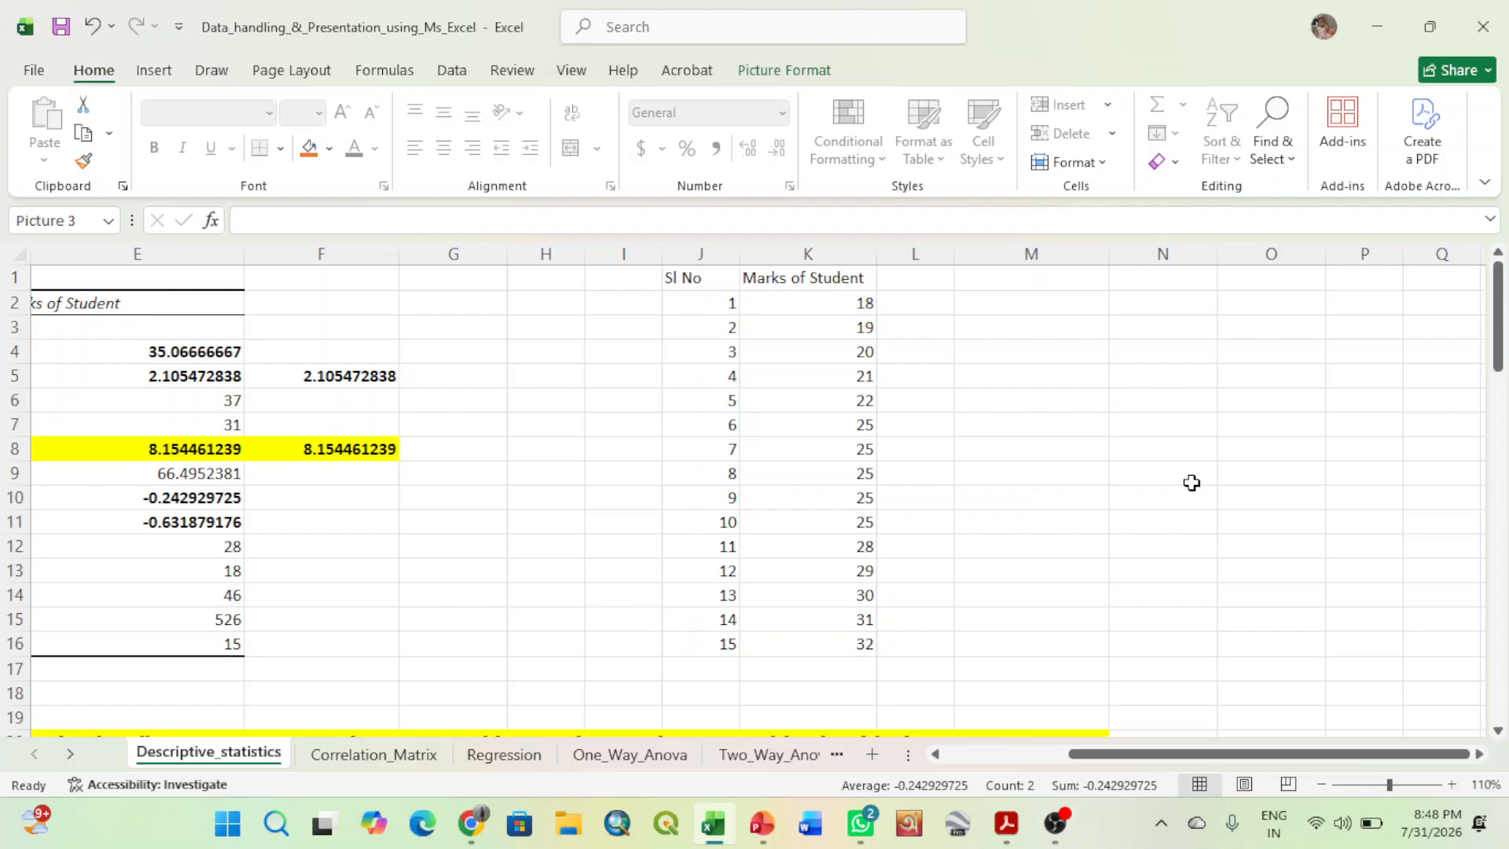
{"action": "left_click", "coordinate": [1135, 522]}
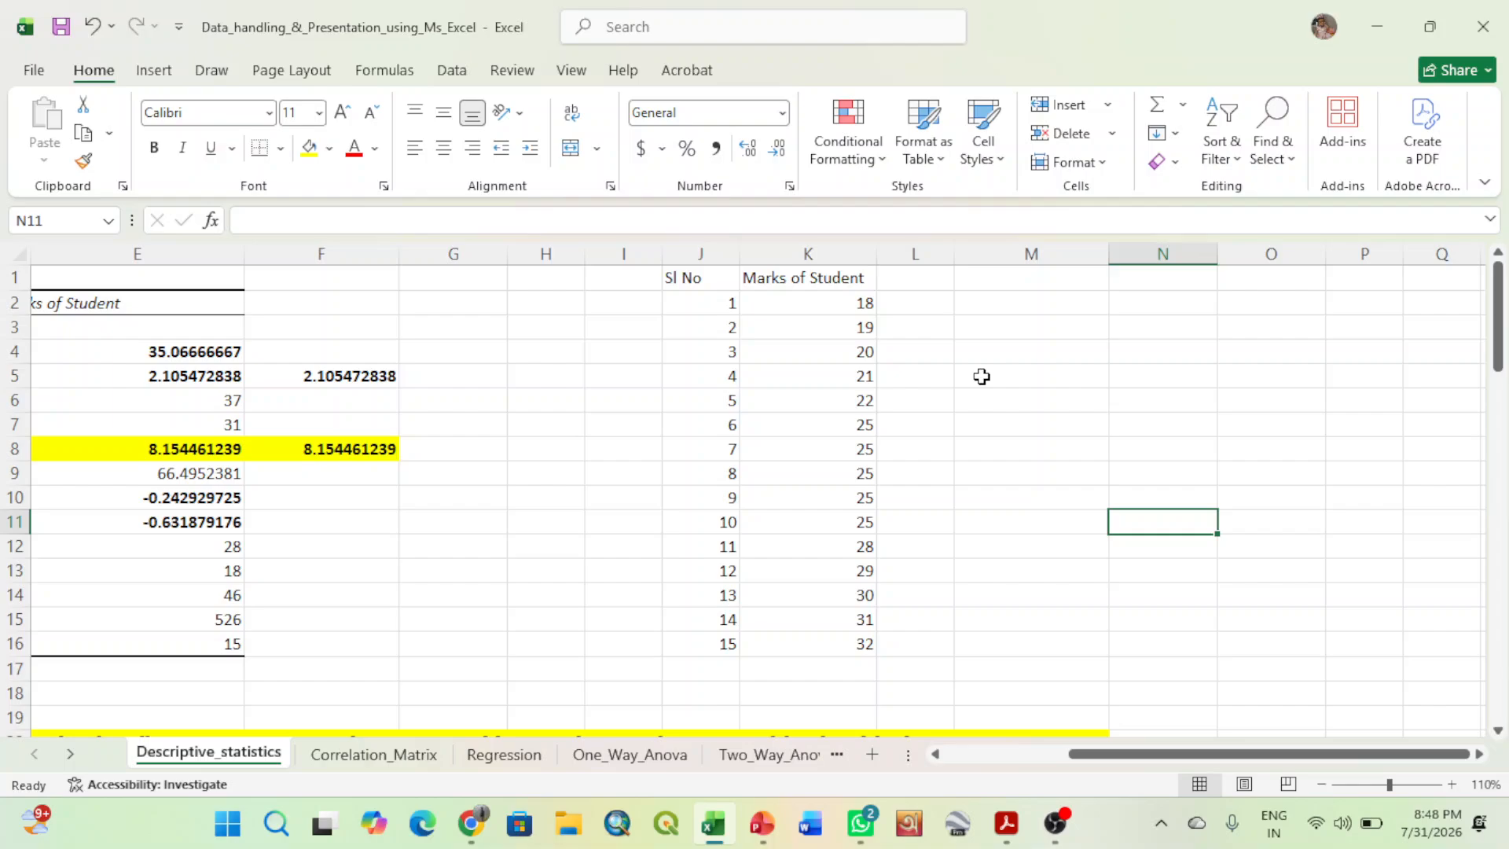
{"action": "left_click", "coordinate": [1480, 755]}
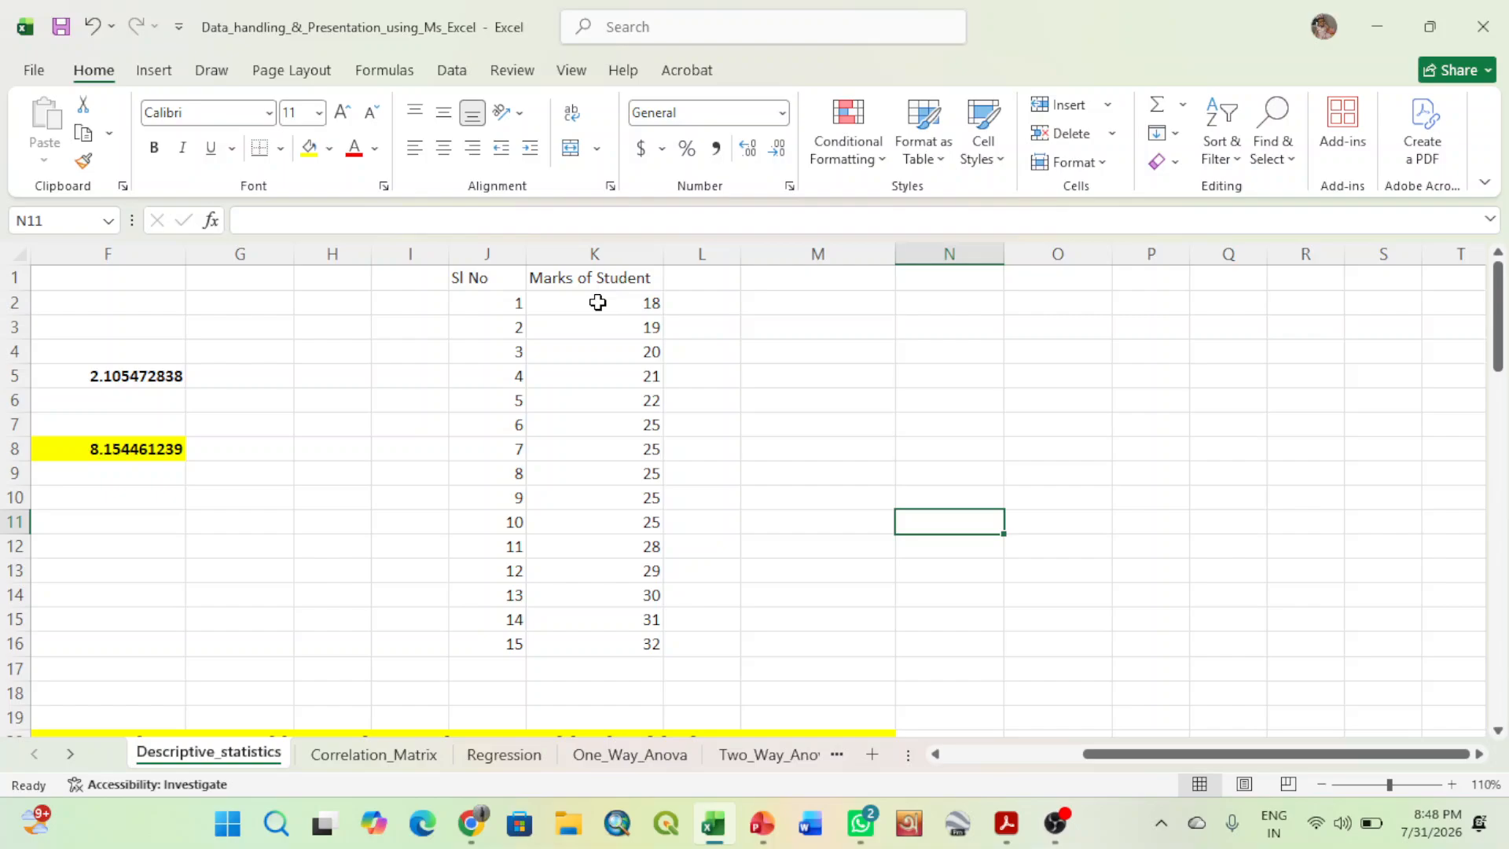
{"action": "left_click", "coordinate": [597, 302]}
{"action": "left_click_drag", "start_coordinate": [601, 333], "coordinate": [602, 364]}
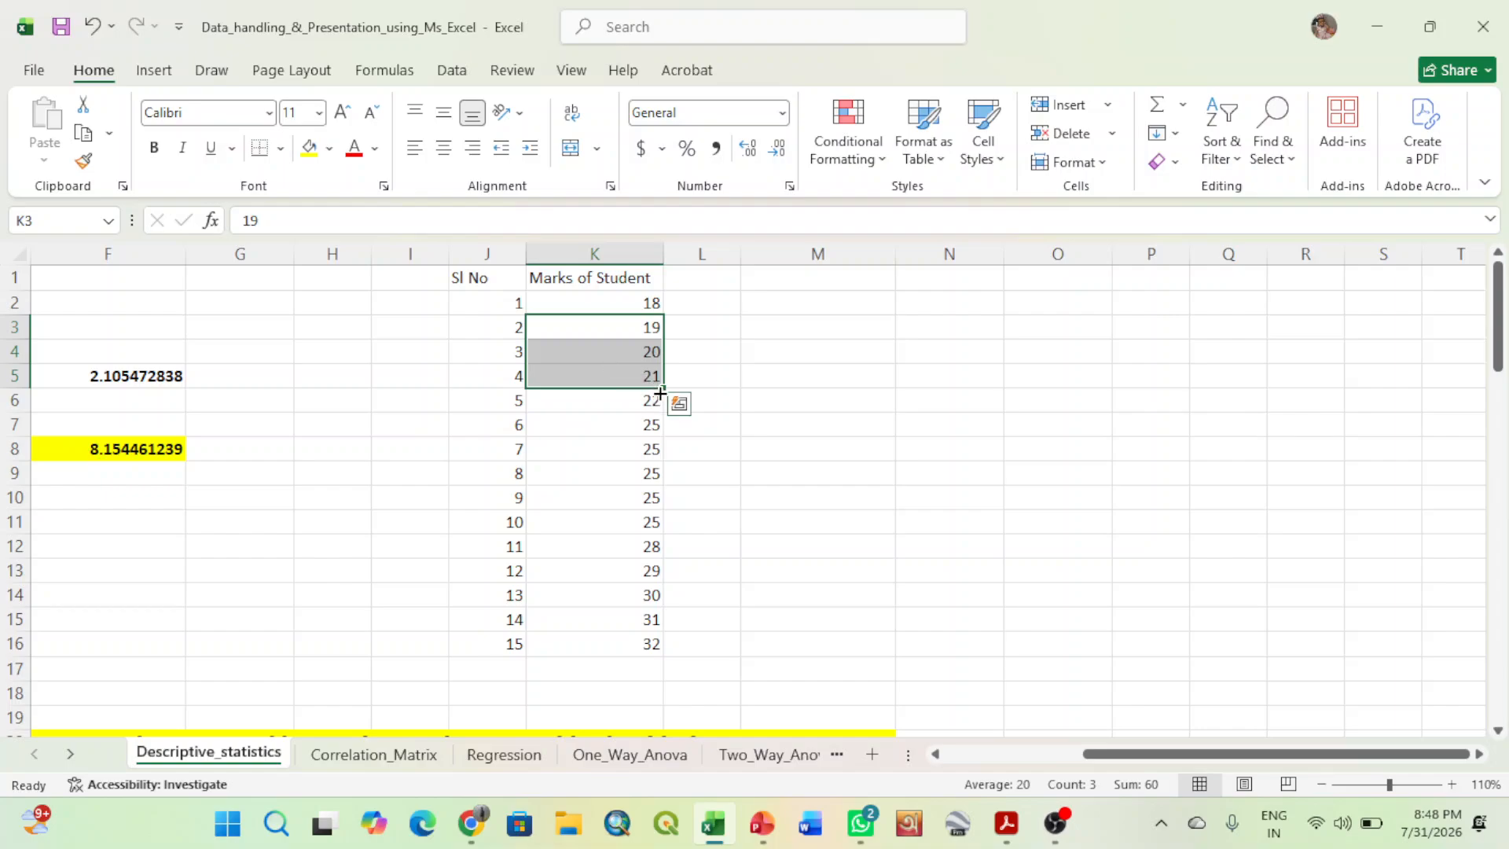
{"action": "left_click", "coordinate": [629, 427]}
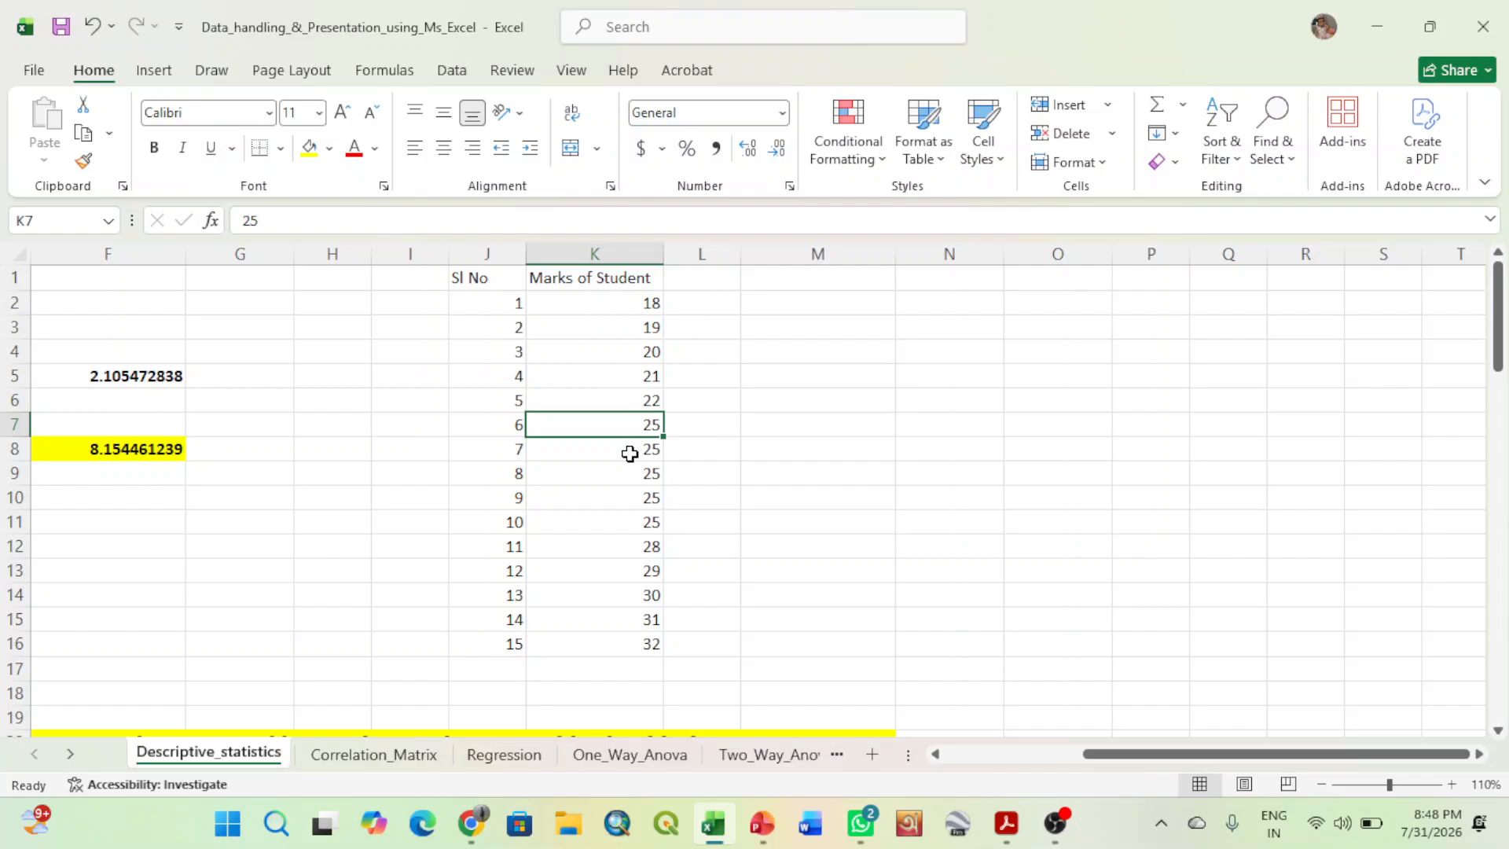
{"action": "left_click", "coordinate": [629, 454]}
{"action": "left_click", "coordinate": [623, 478]}
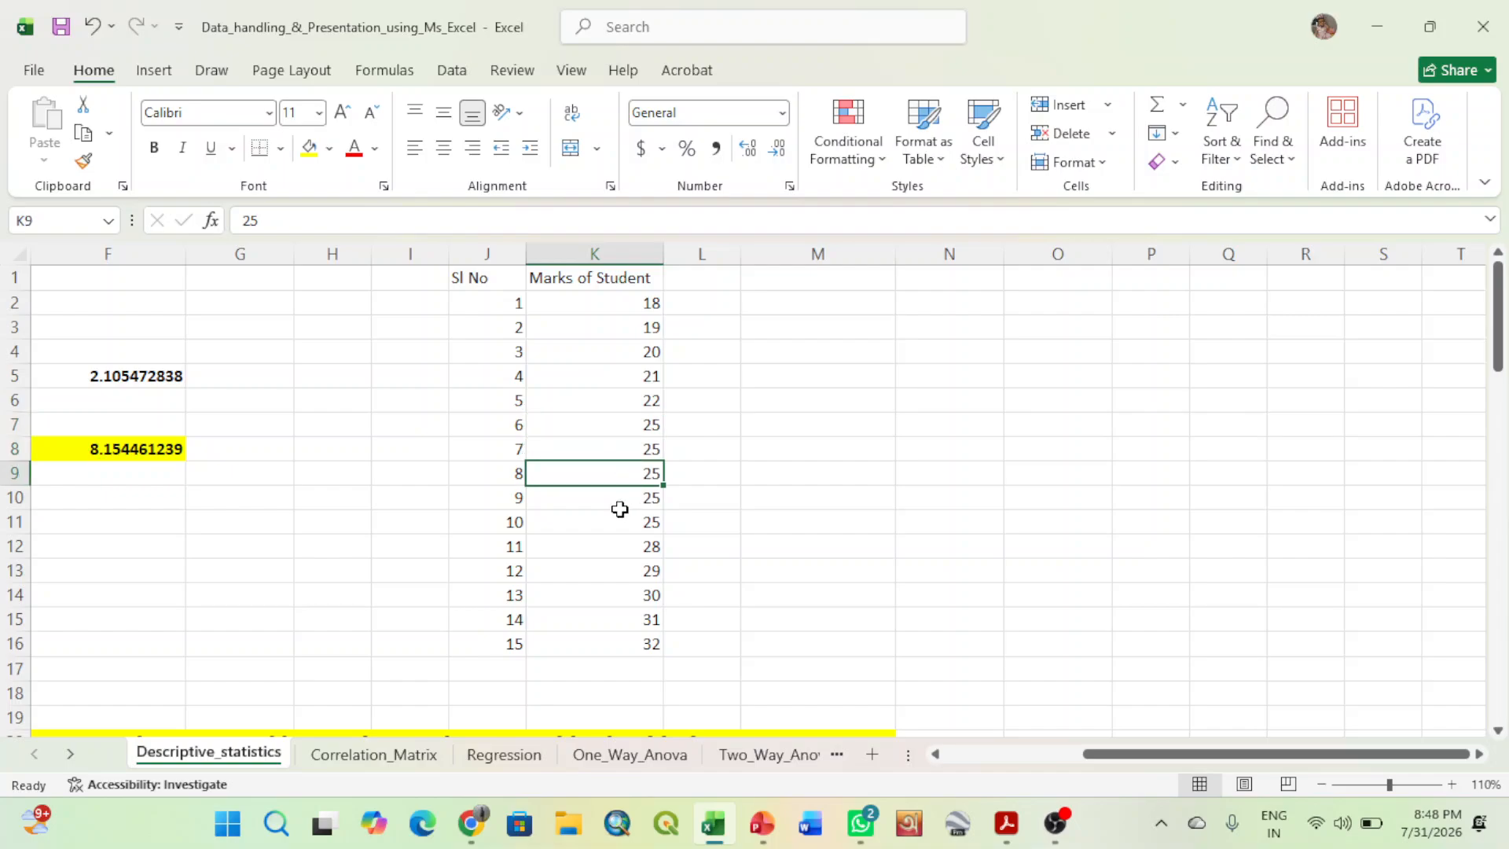
{"action": "left_click", "coordinate": [618, 503]}
{"action": "left_click", "coordinate": [610, 538]}
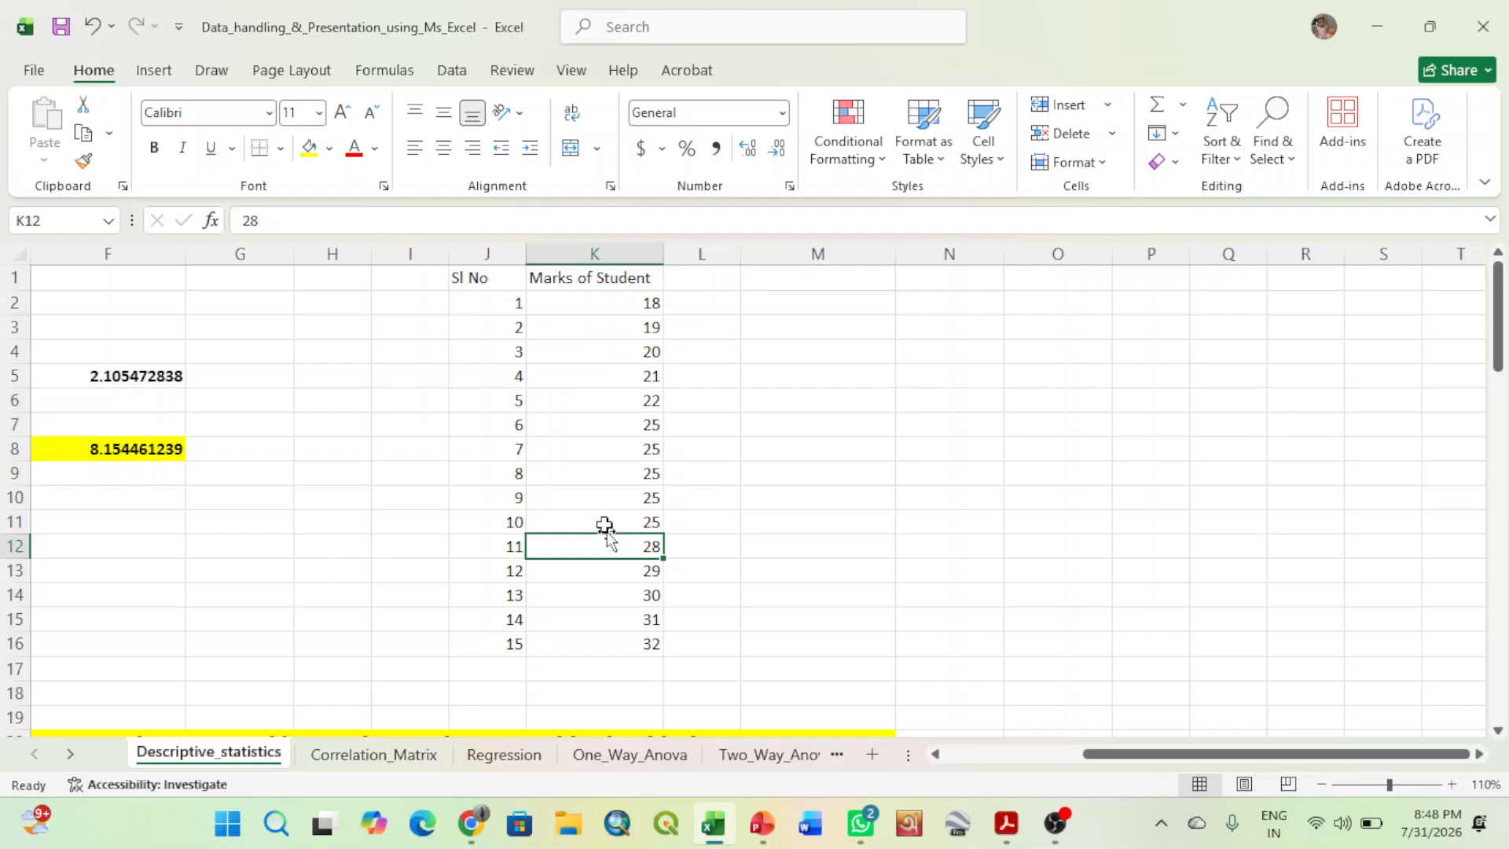
{"action": "left_click", "coordinate": [598, 525]}
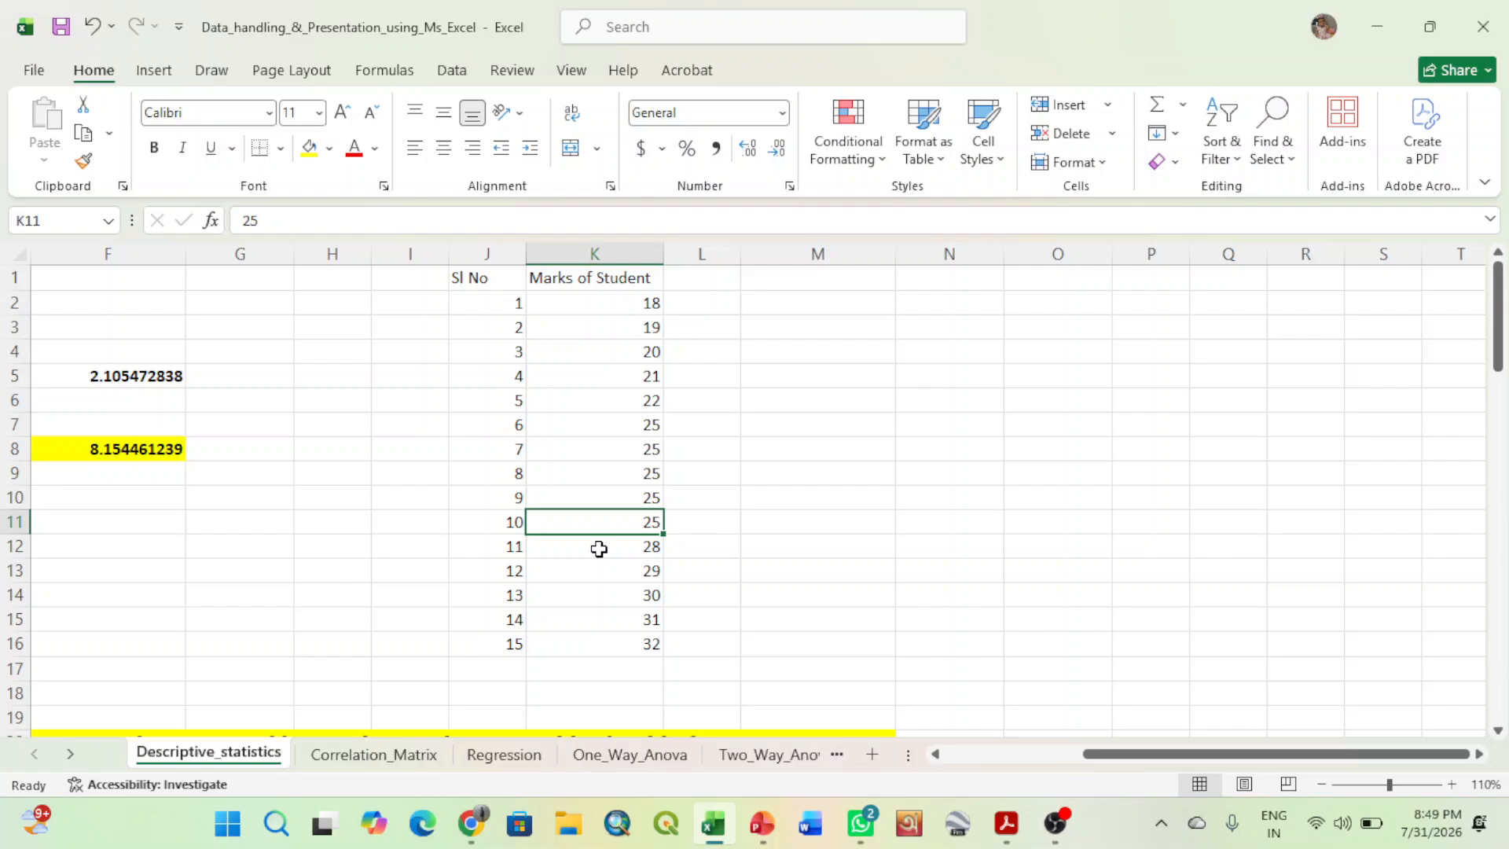
{"action": "left_click", "coordinate": [599, 549]}
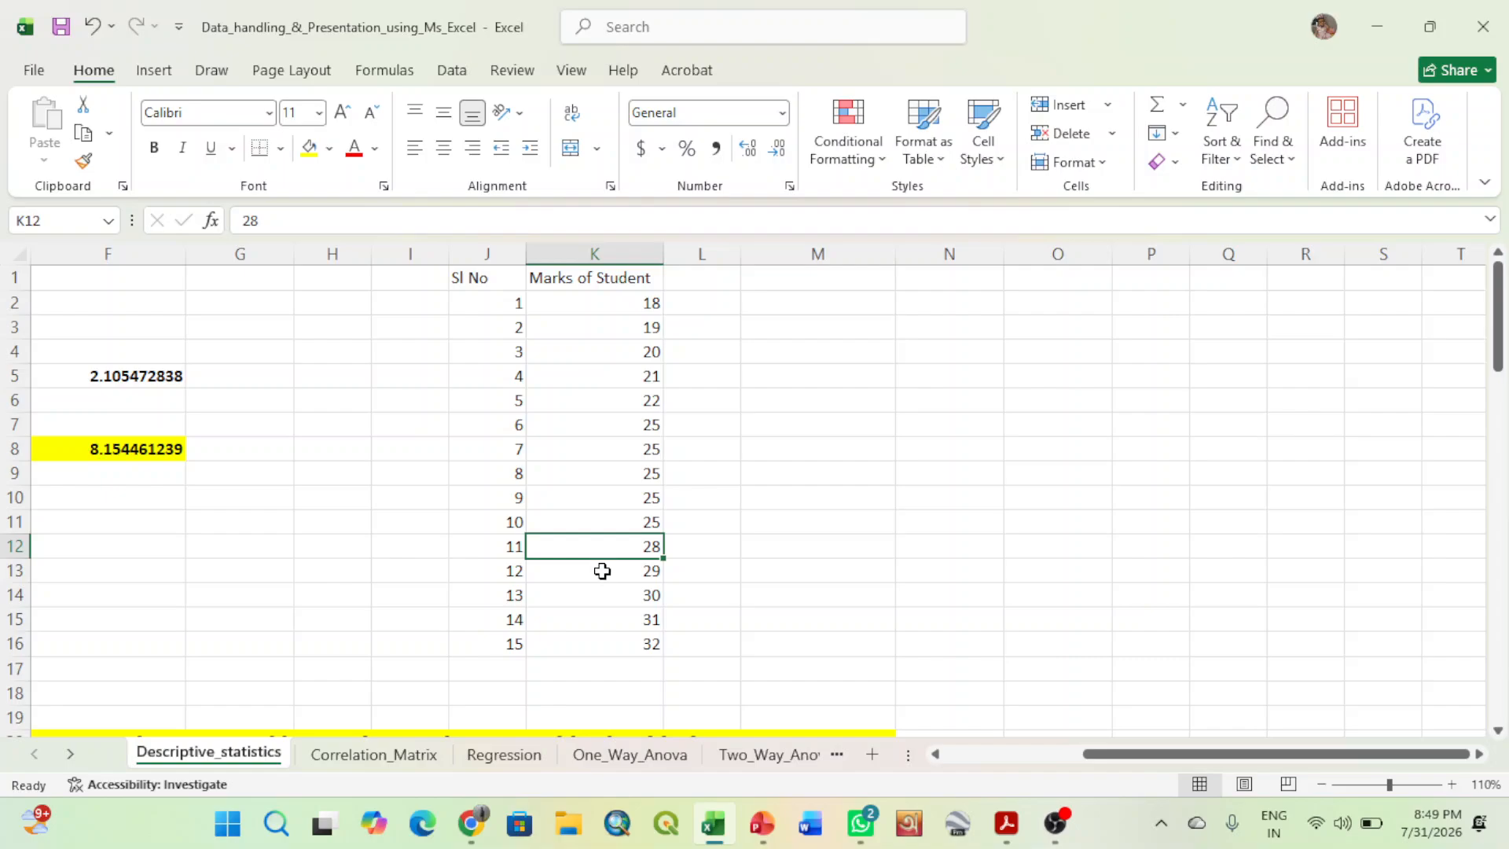
{"action": "left_click", "coordinate": [601, 570]}
{"action": "left_click", "coordinate": [602, 595]}
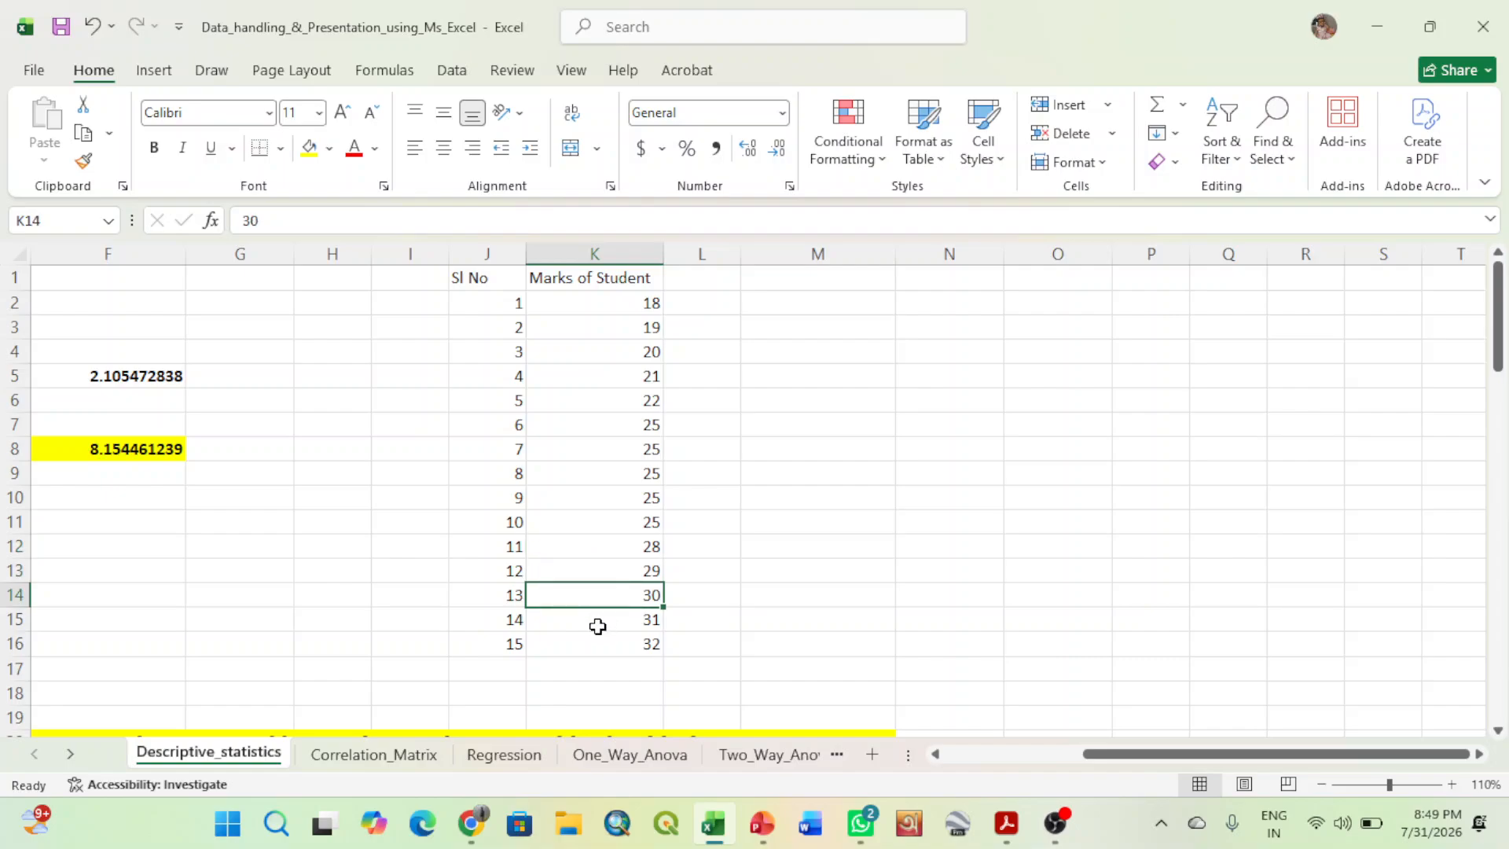
{"action": "left_click", "coordinate": [598, 625]}
{"action": "left_click", "coordinate": [598, 647]}
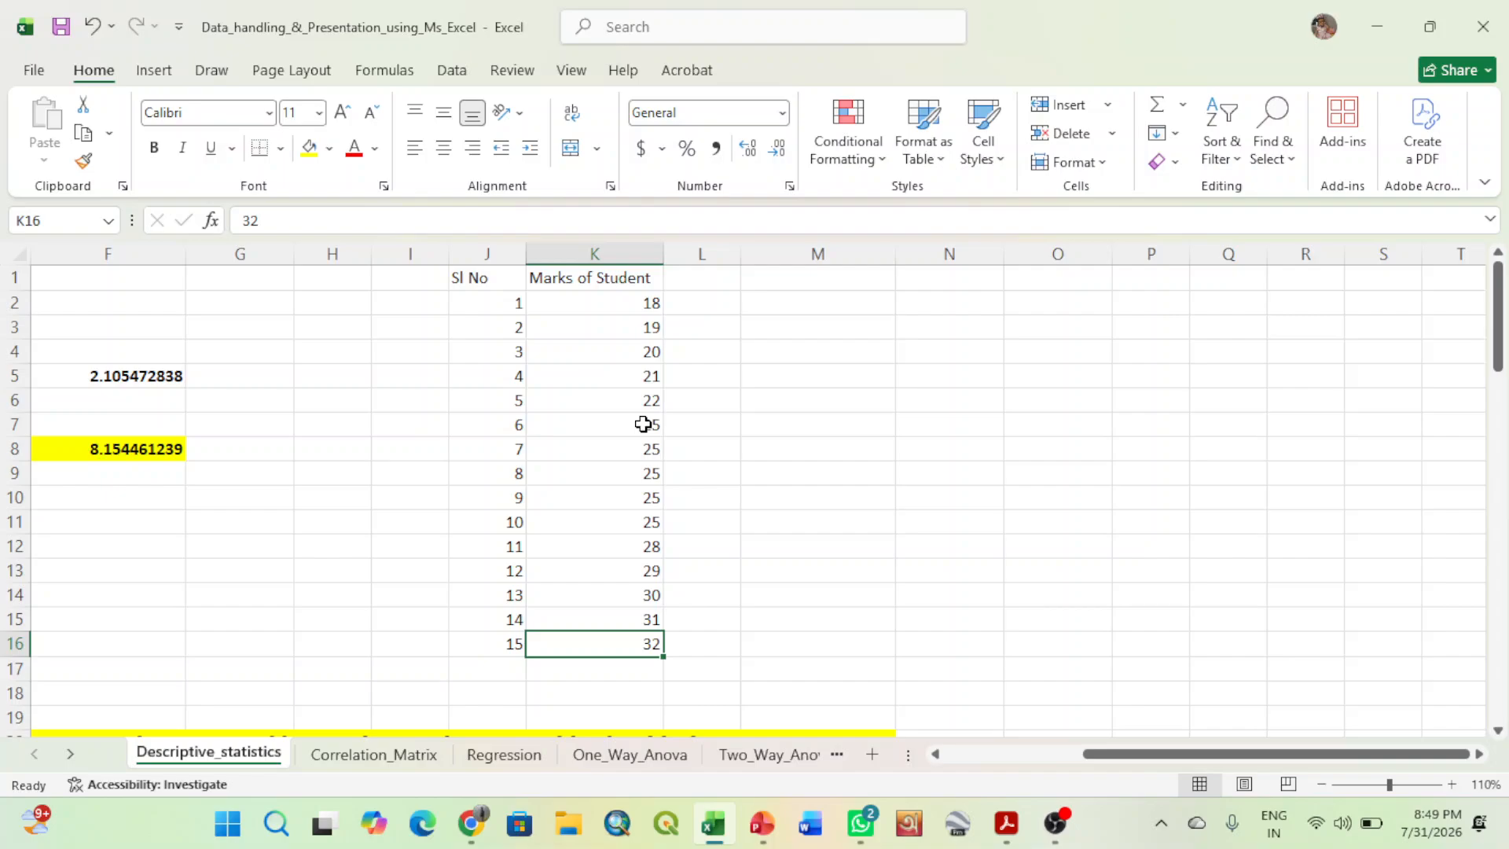
- Start the Descriptive Statistics analysis tool and set its input range to the second marks column, $K$1:$K$16
{"action": "left_click", "coordinate": [459, 72]}
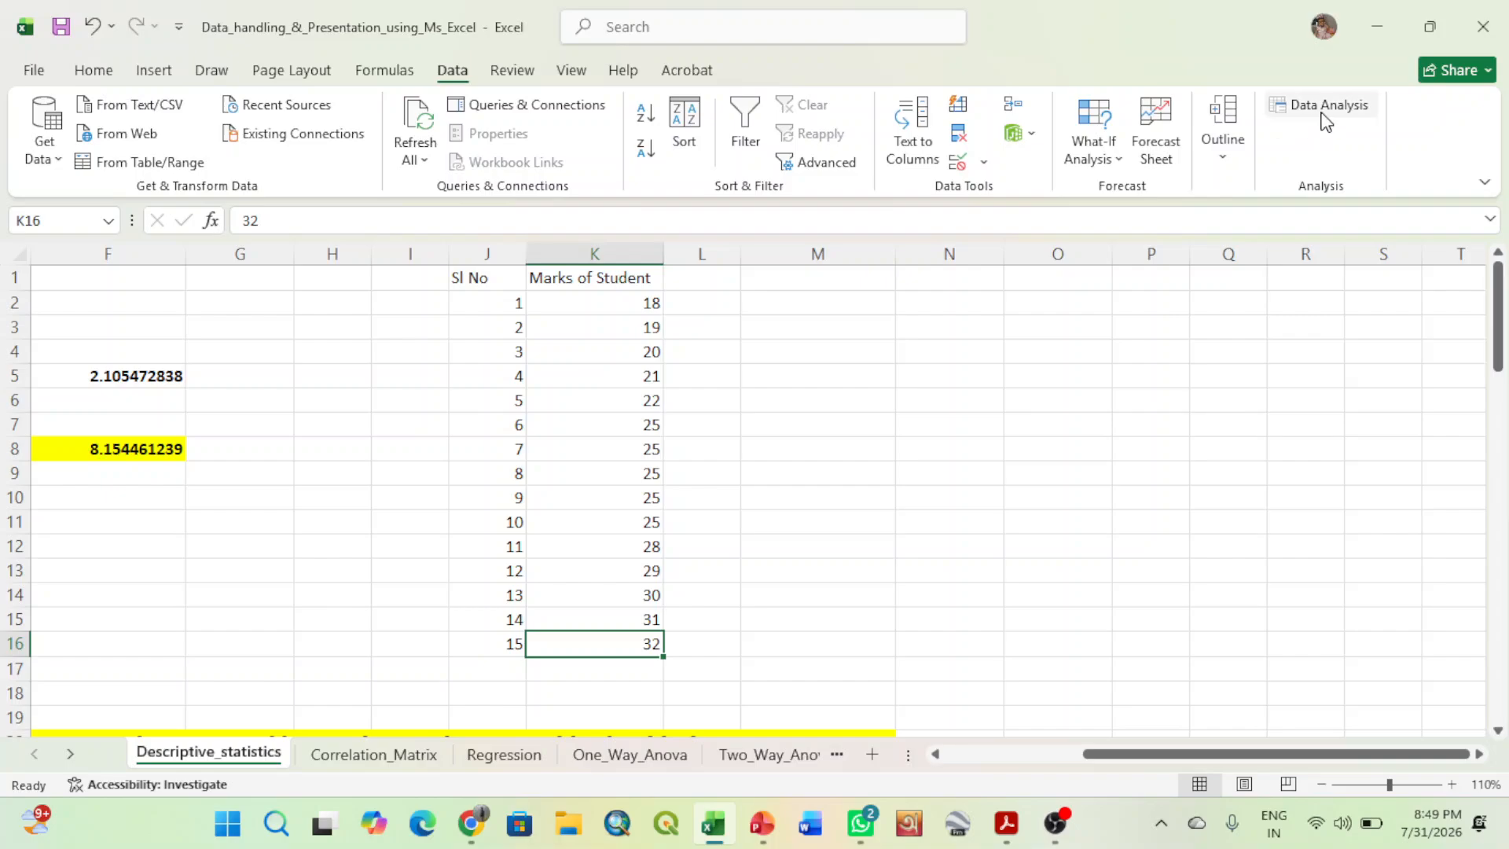
{"action": "left_click", "coordinate": [1322, 116]}
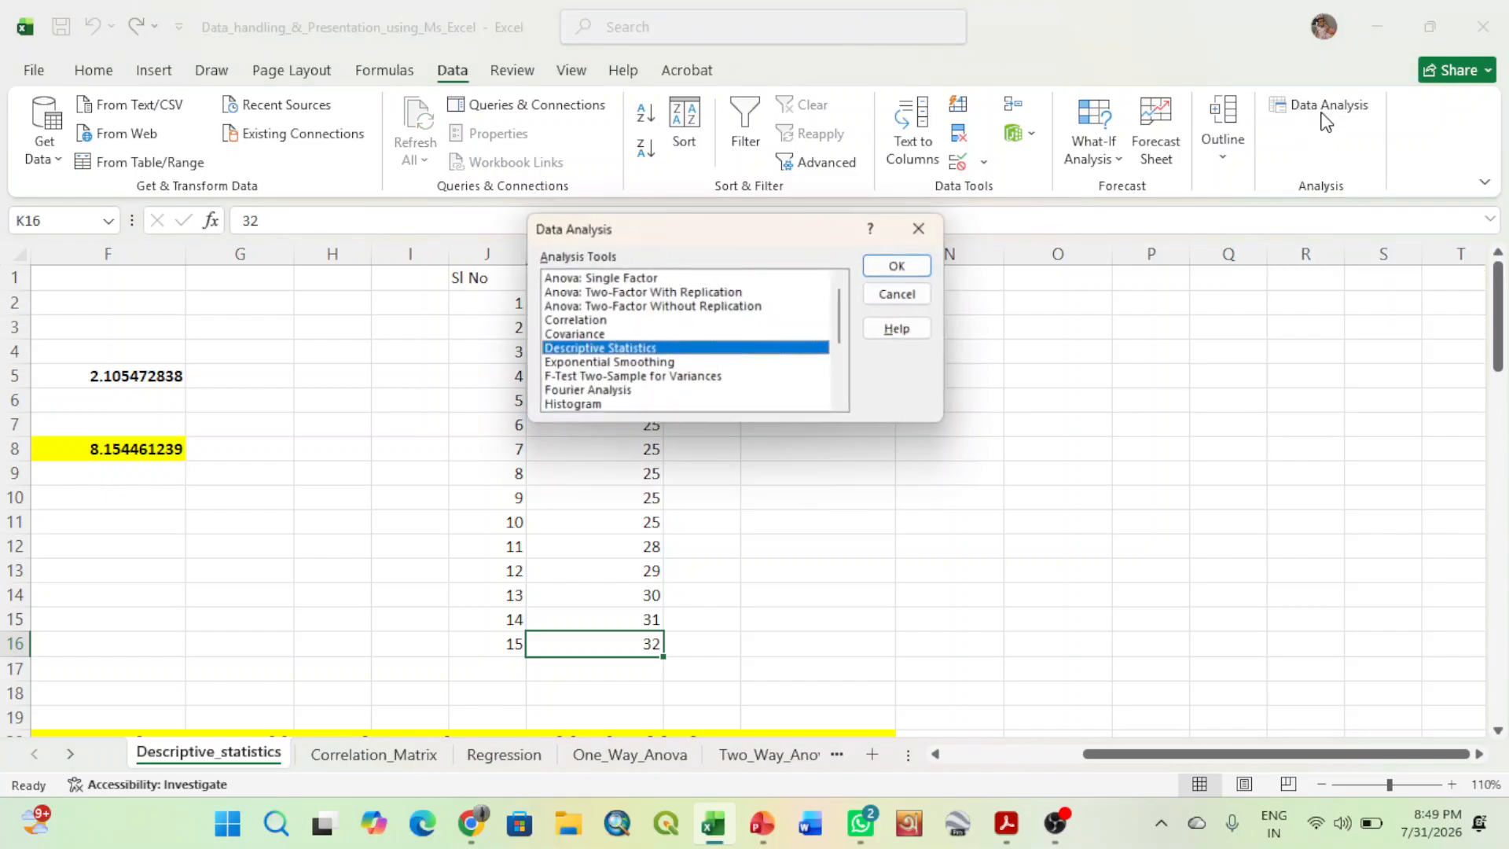
{"action": "left_click_drag", "start_coordinate": [738, 225], "coordinate": [1009, 172]}
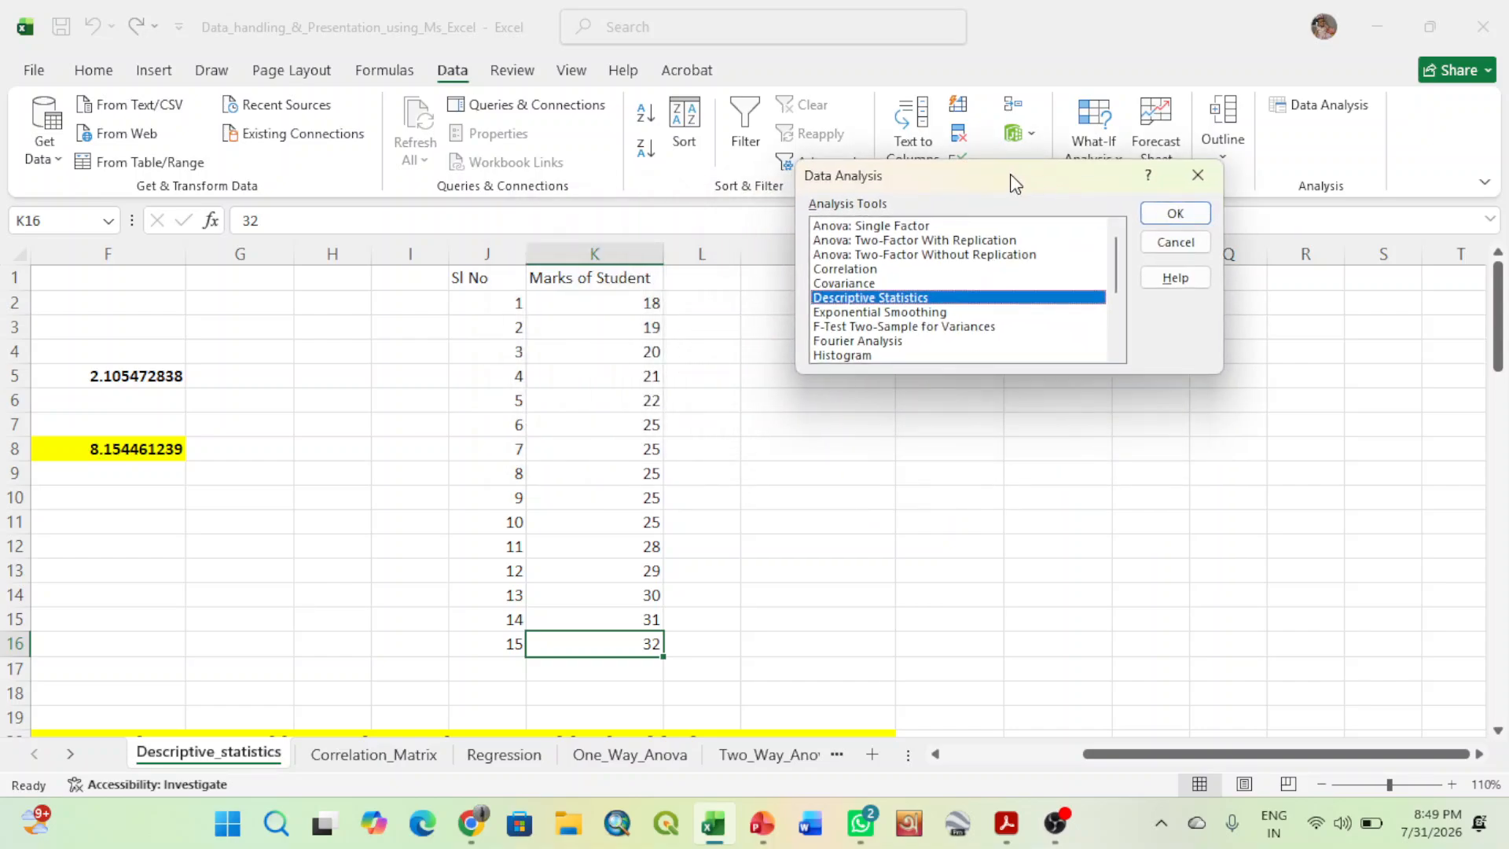
{"action": "double_click", "coordinate": [896, 302]}
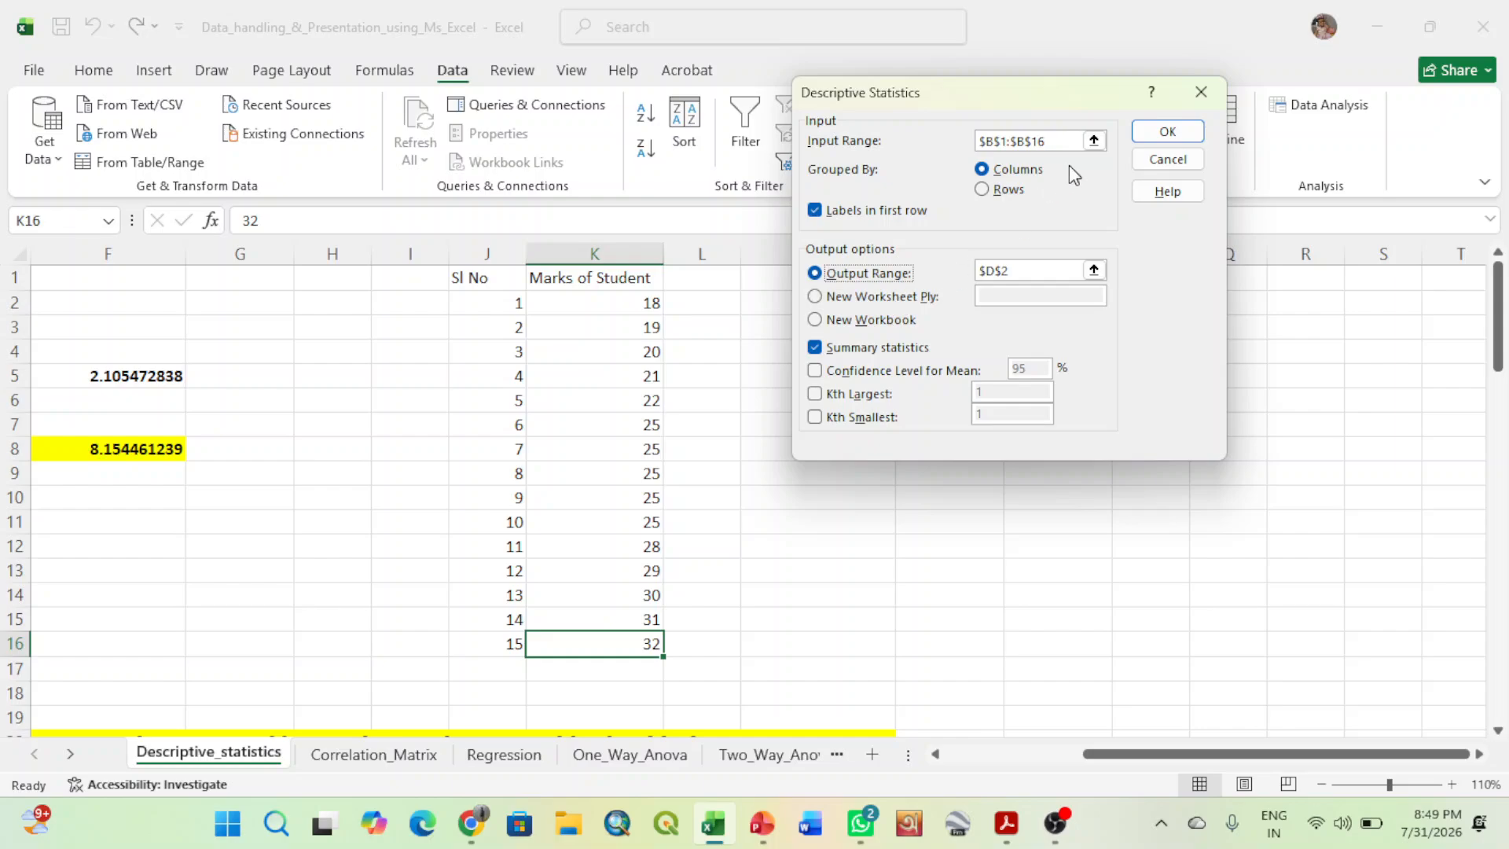
{"action": "left_click", "coordinate": [1093, 141]}
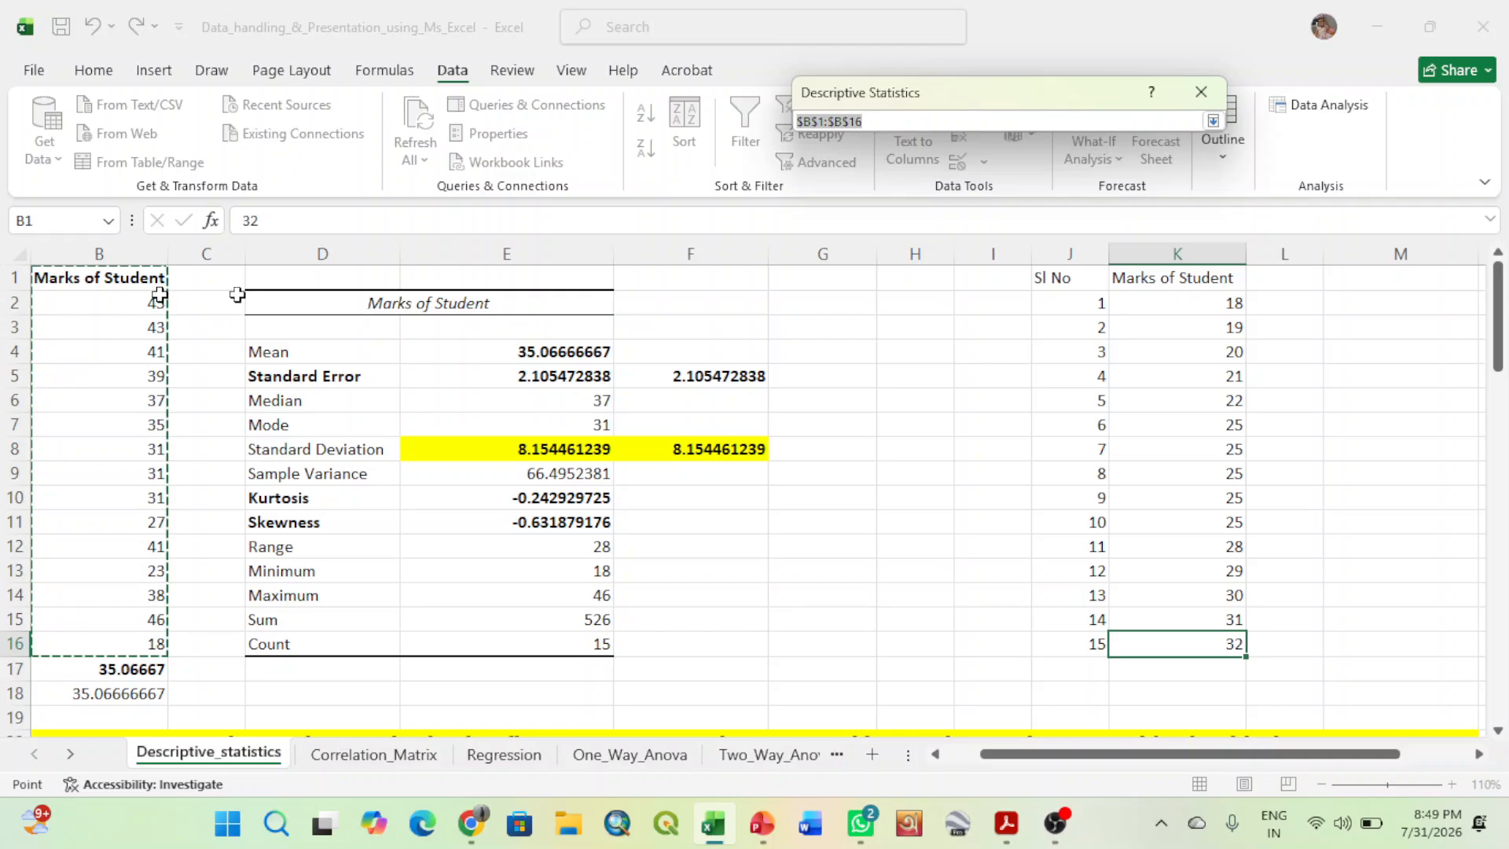
{"action": "left_click_drag", "start_coordinate": [1205, 277], "coordinate": [1207, 636]}
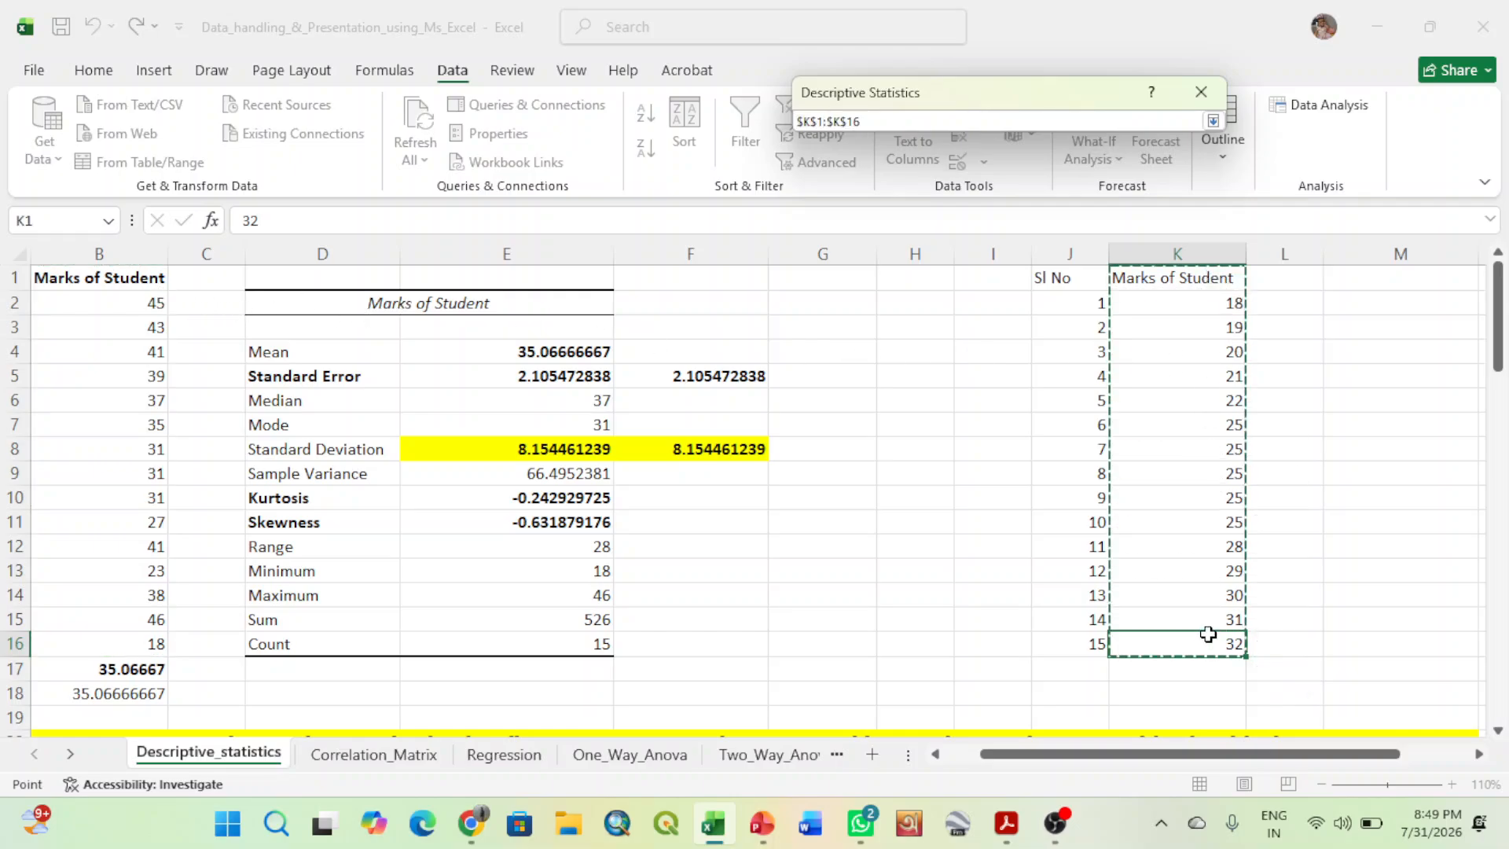
{"action": "left_click", "coordinate": [1212, 121]}
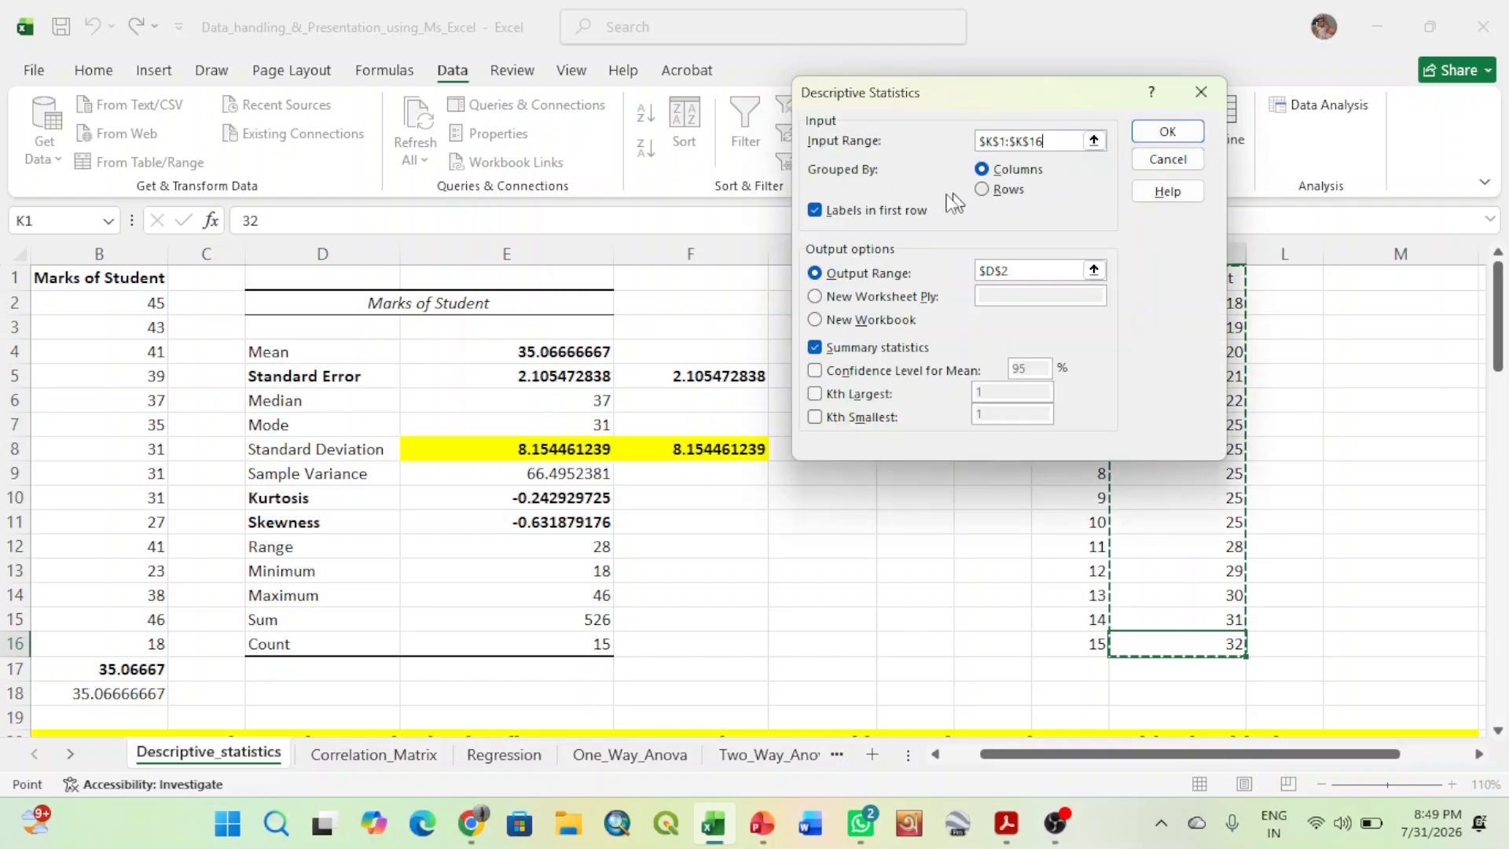
- Set the output range to $M$2 and generate the descriptive statistics table for the second marks column
{"action": "left_click_drag", "start_coordinate": [875, 91], "coordinate": [676, 102]}
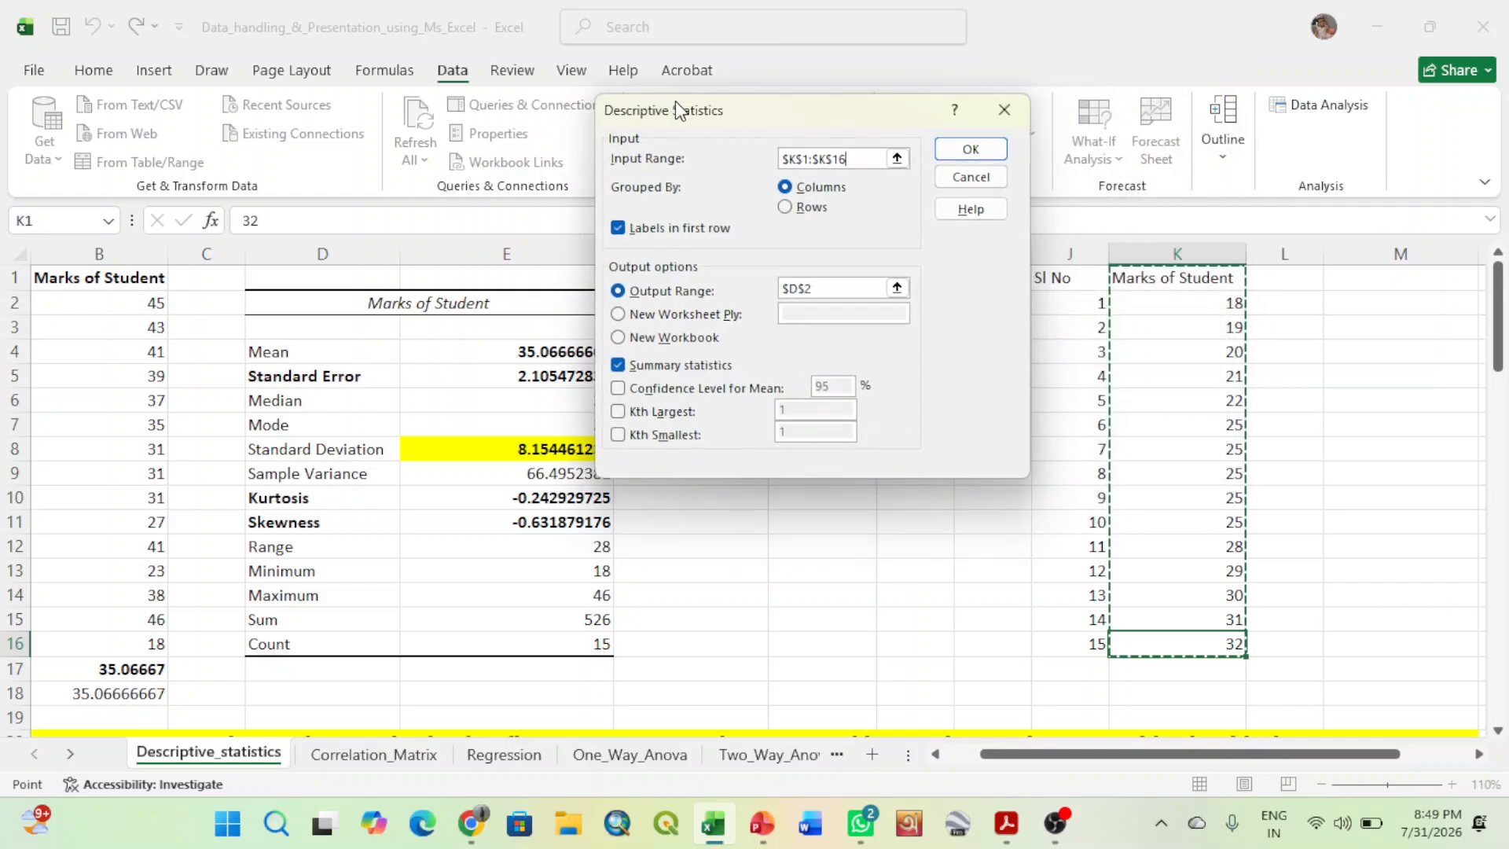
{"action": "left_click", "coordinate": [893, 287]}
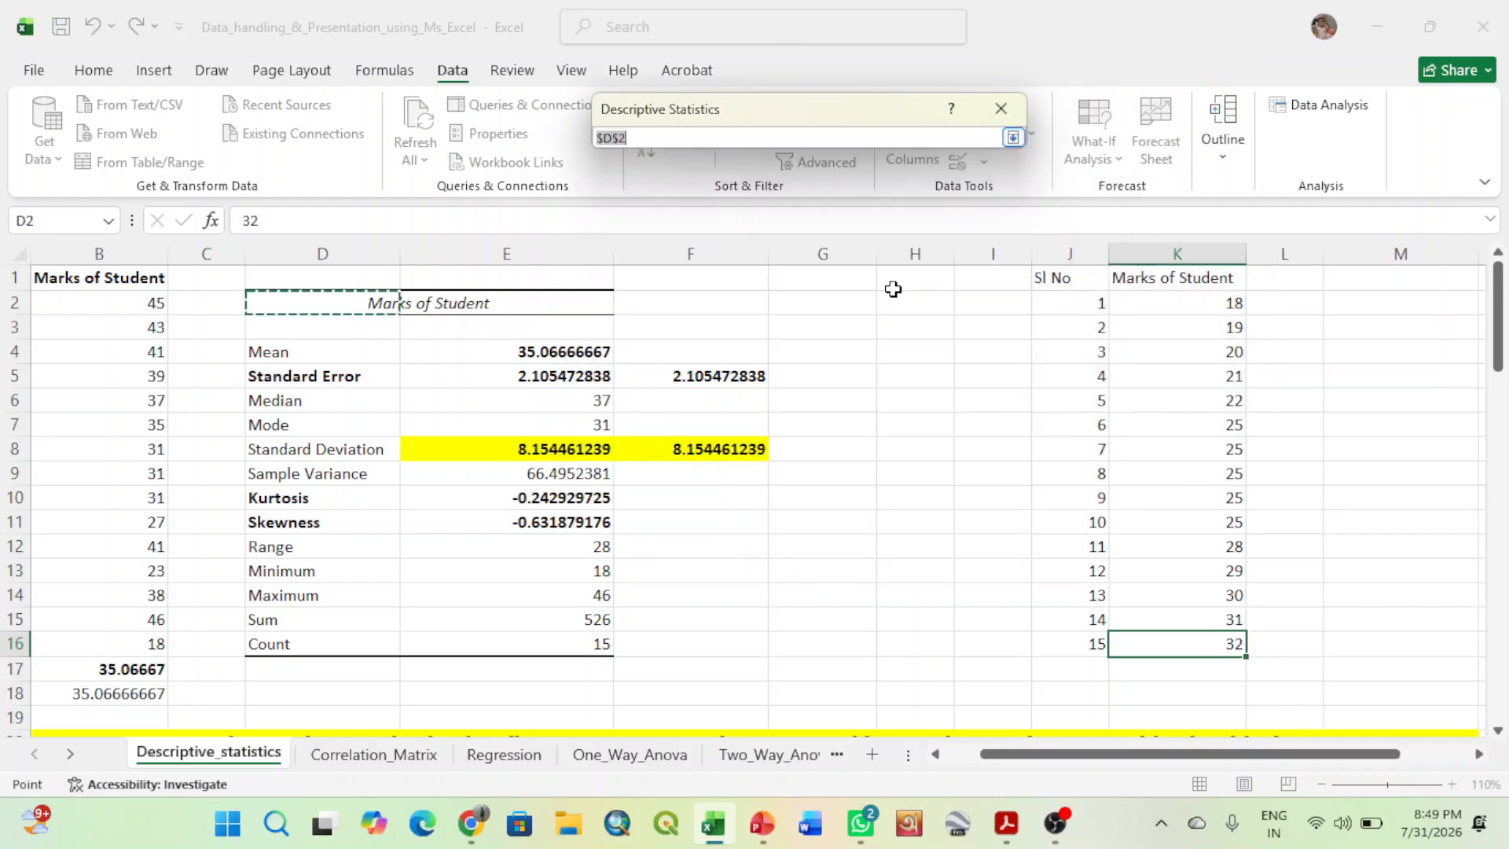
{"action": "left_click", "coordinate": [1345, 304]}
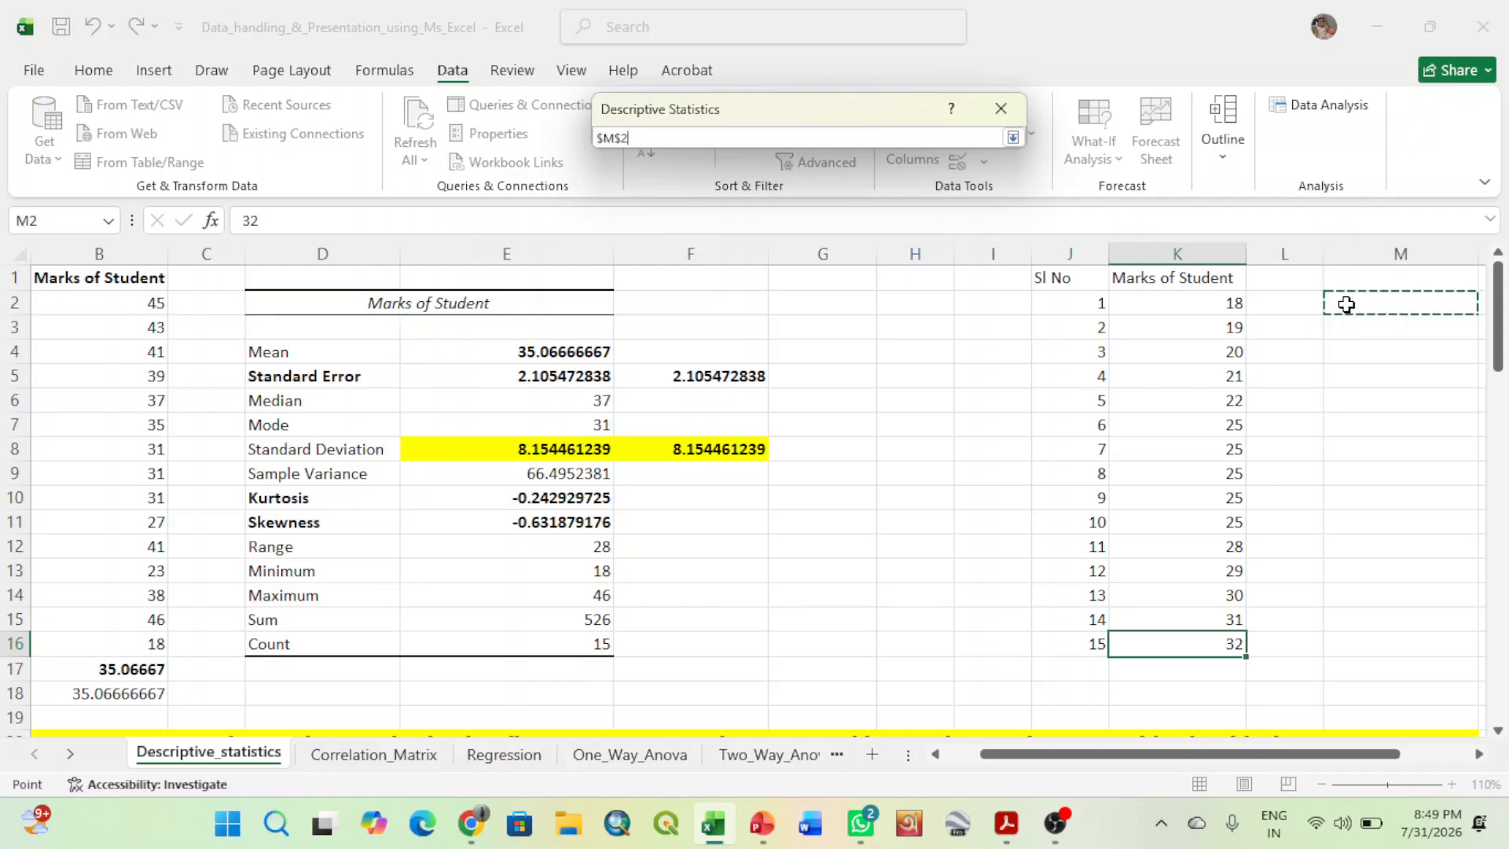
{"action": "left_click", "coordinate": [1013, 138]}
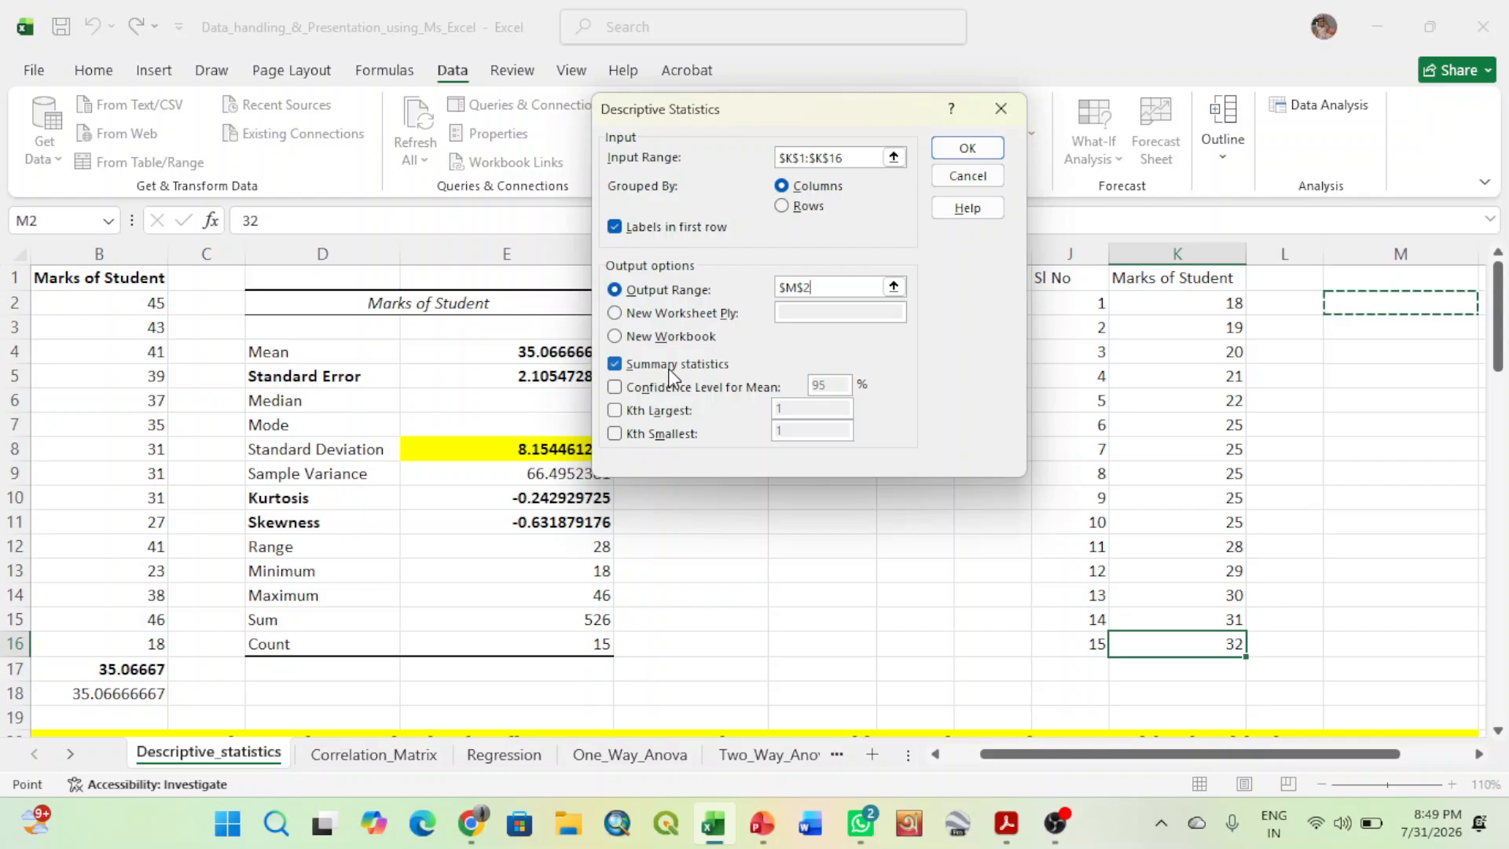
{"action": "left_click", "coordinate": [933, 360]}
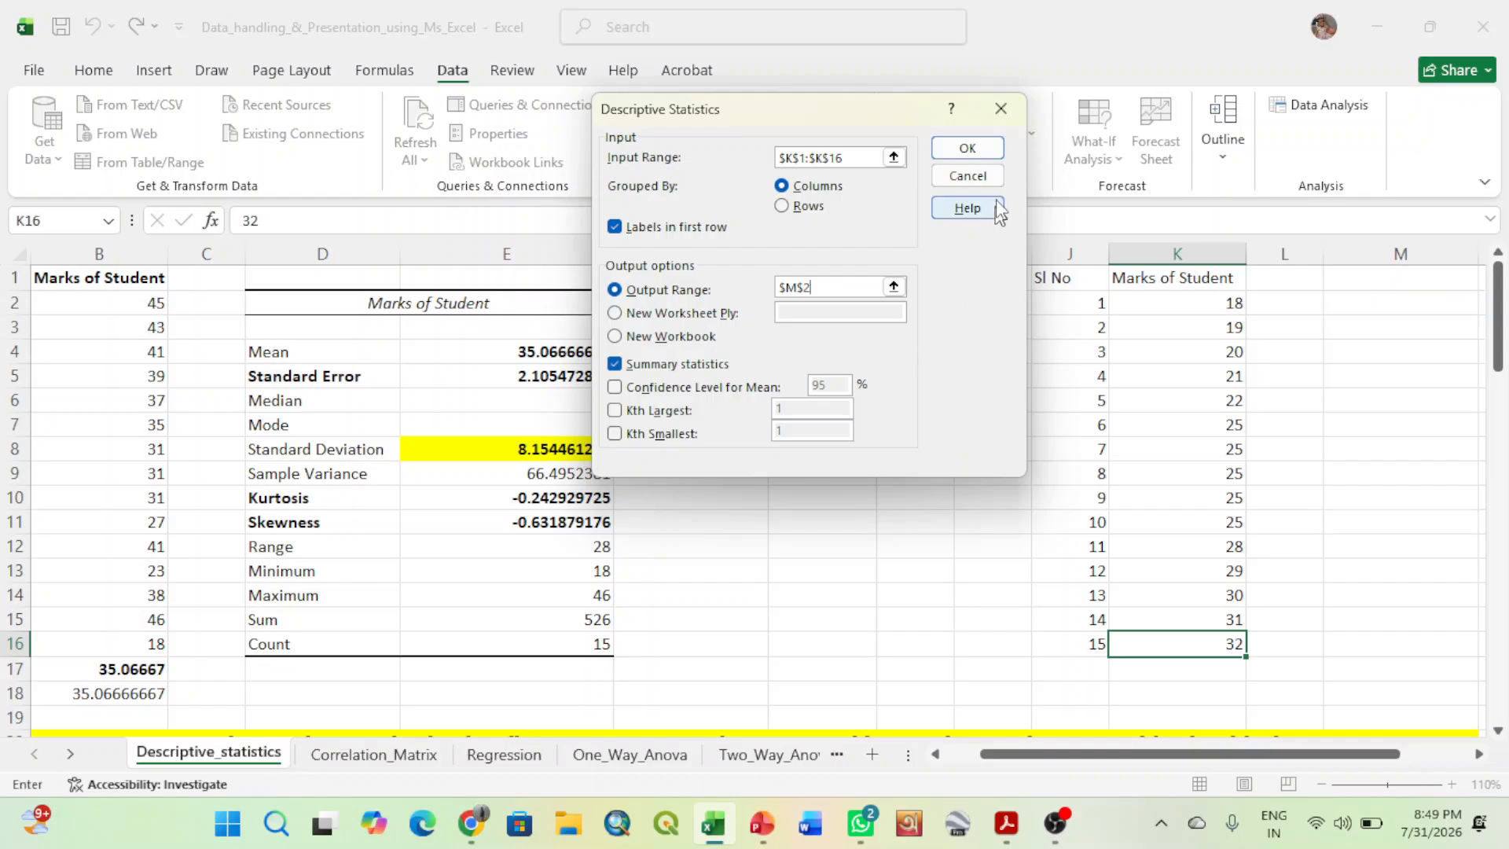
{"action": "left_click", "coordinate": [975, 147]}
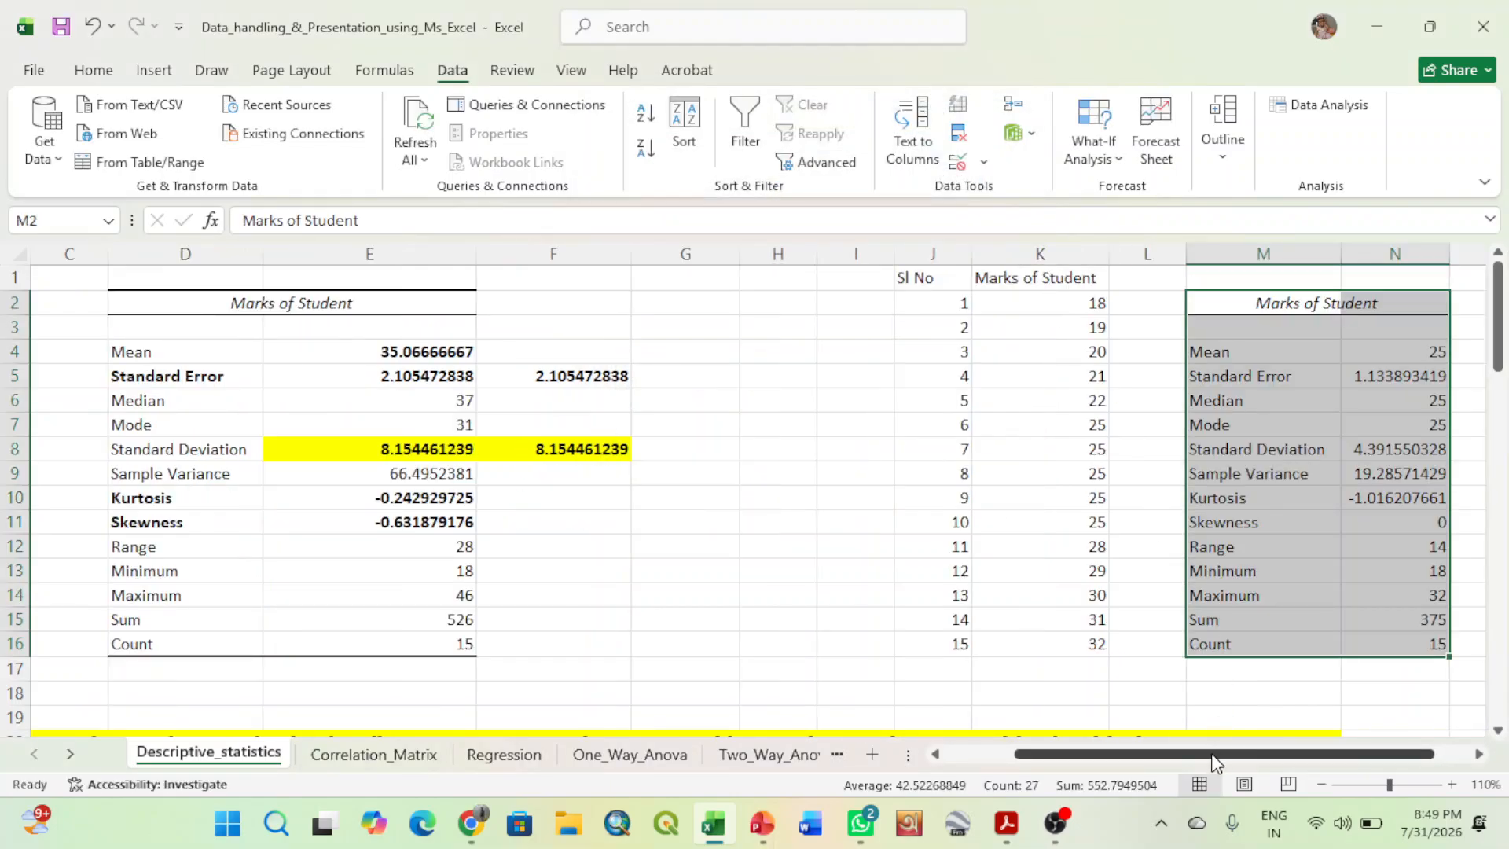
- Make the Skewness label and its value in M11:N11 of the new statistics table bold with a yellow fill
{"action": "left_click_drag", "start_coordinate": [1216, 754], "coordinate": [1296, 750]}
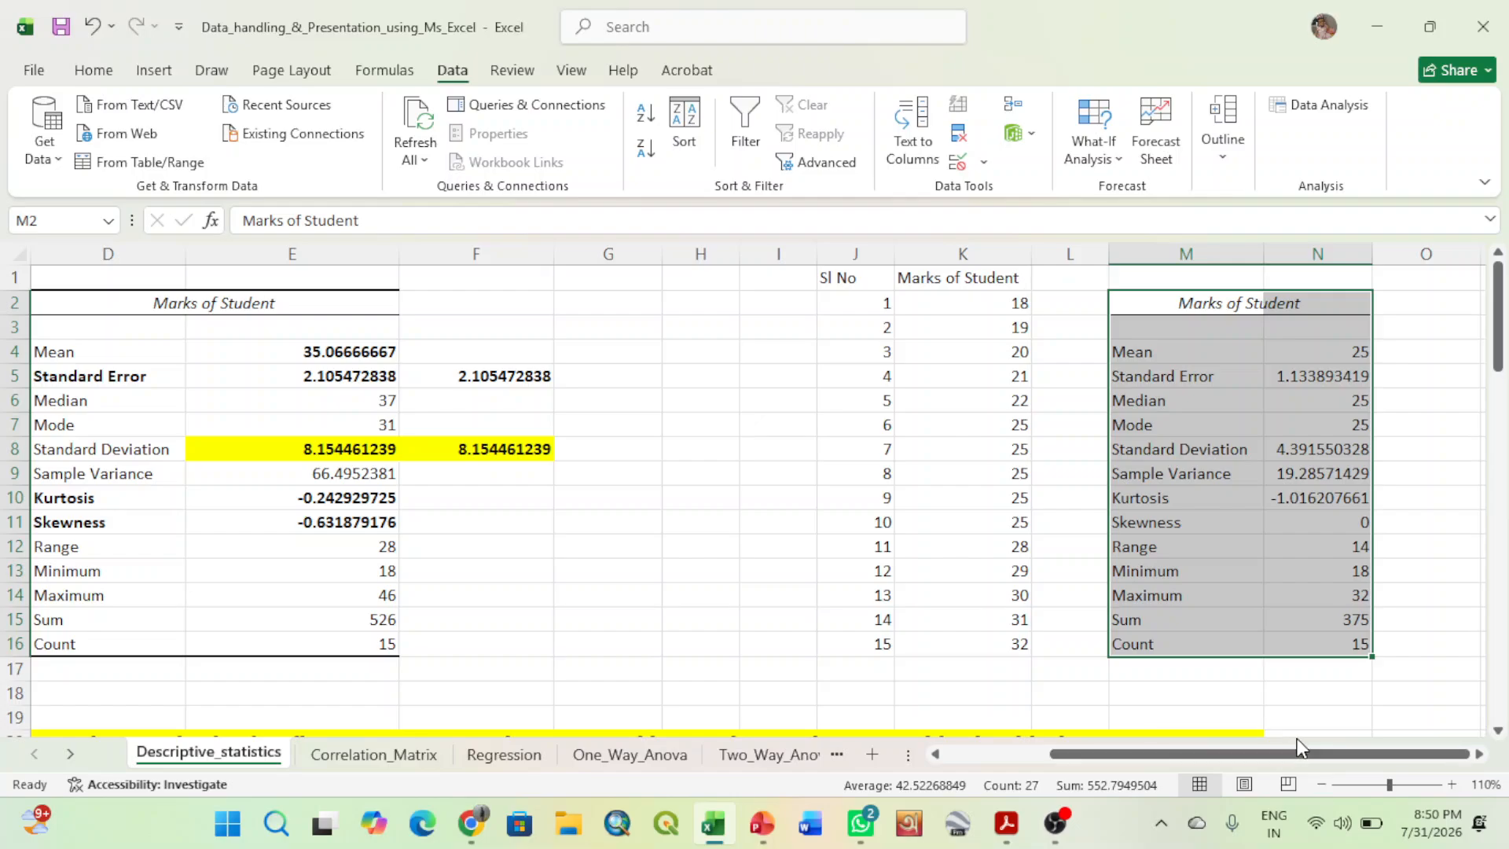
{"action": "left_click", "coordinate": [1479, 755]}
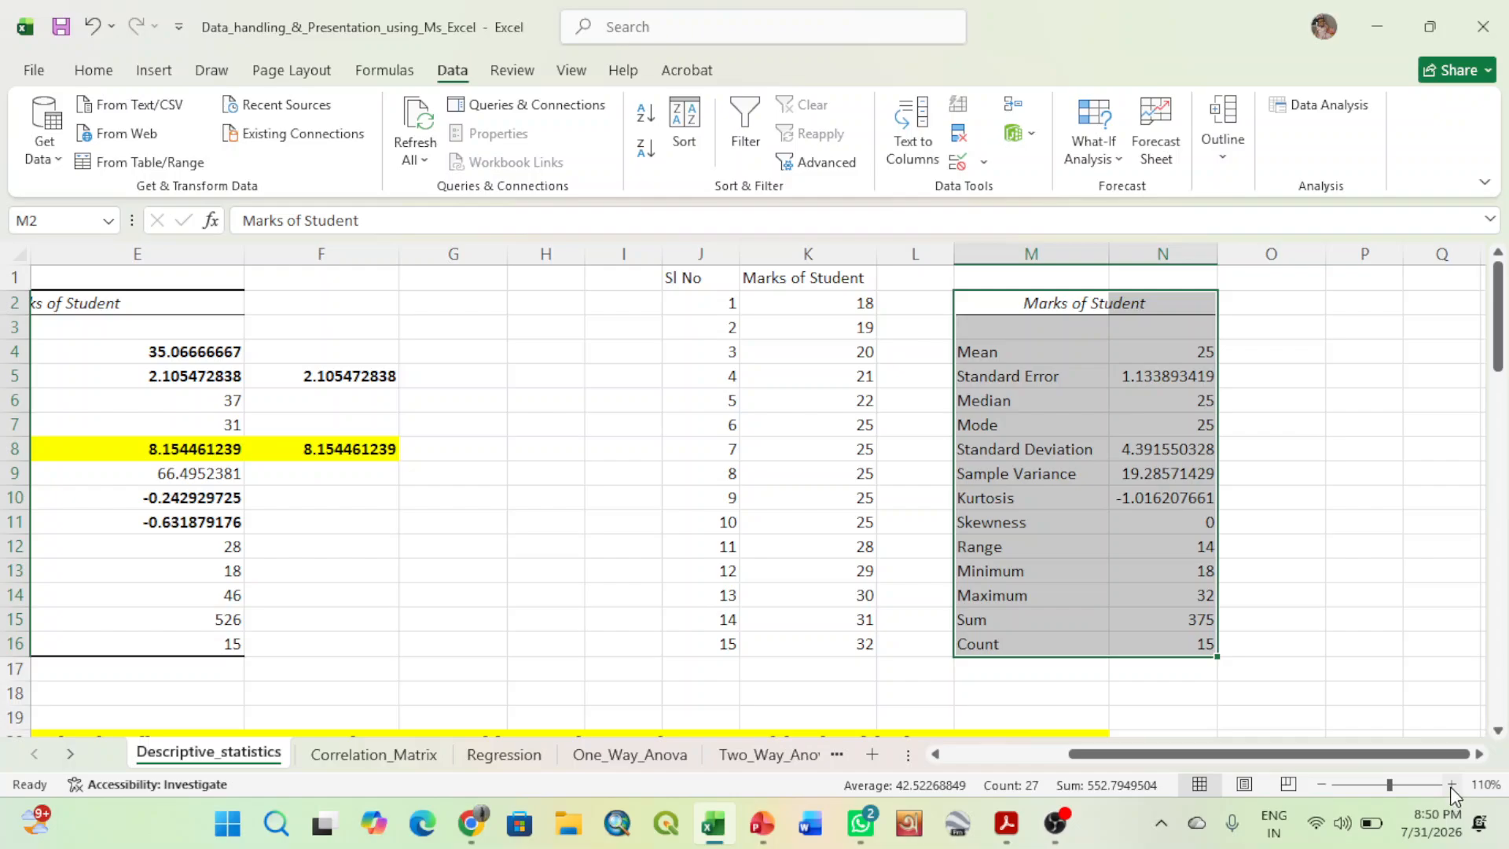
{"action": "left_click", "coordinate": [1452, 784]}
{"action": "left_click_drag", "start_coordinate": [1400, 756], "coordinate": [1463, 747]}
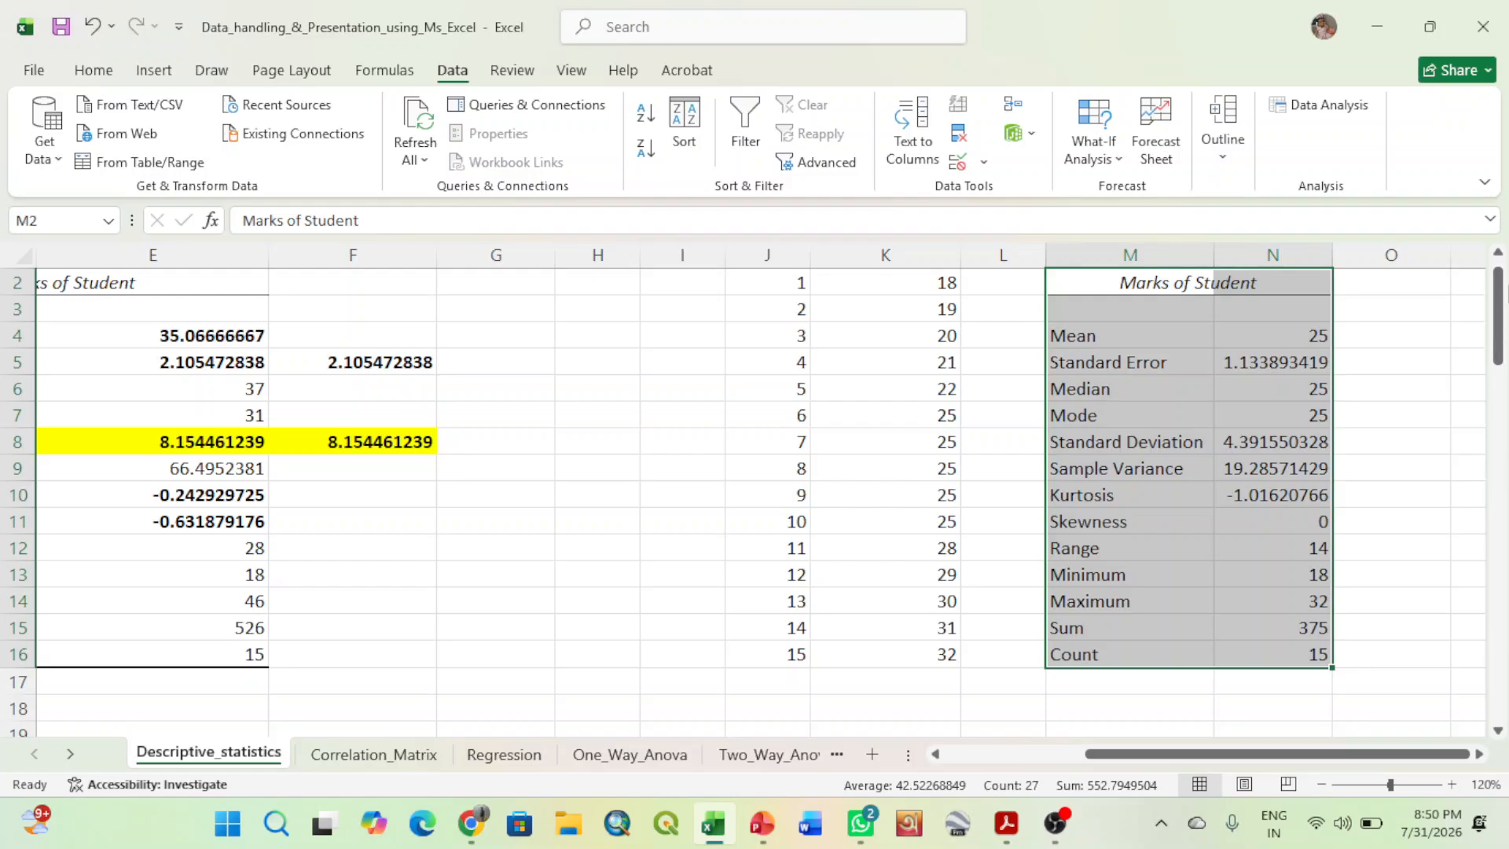
{"action": "left_click", "coordinate": [1498, 252]}
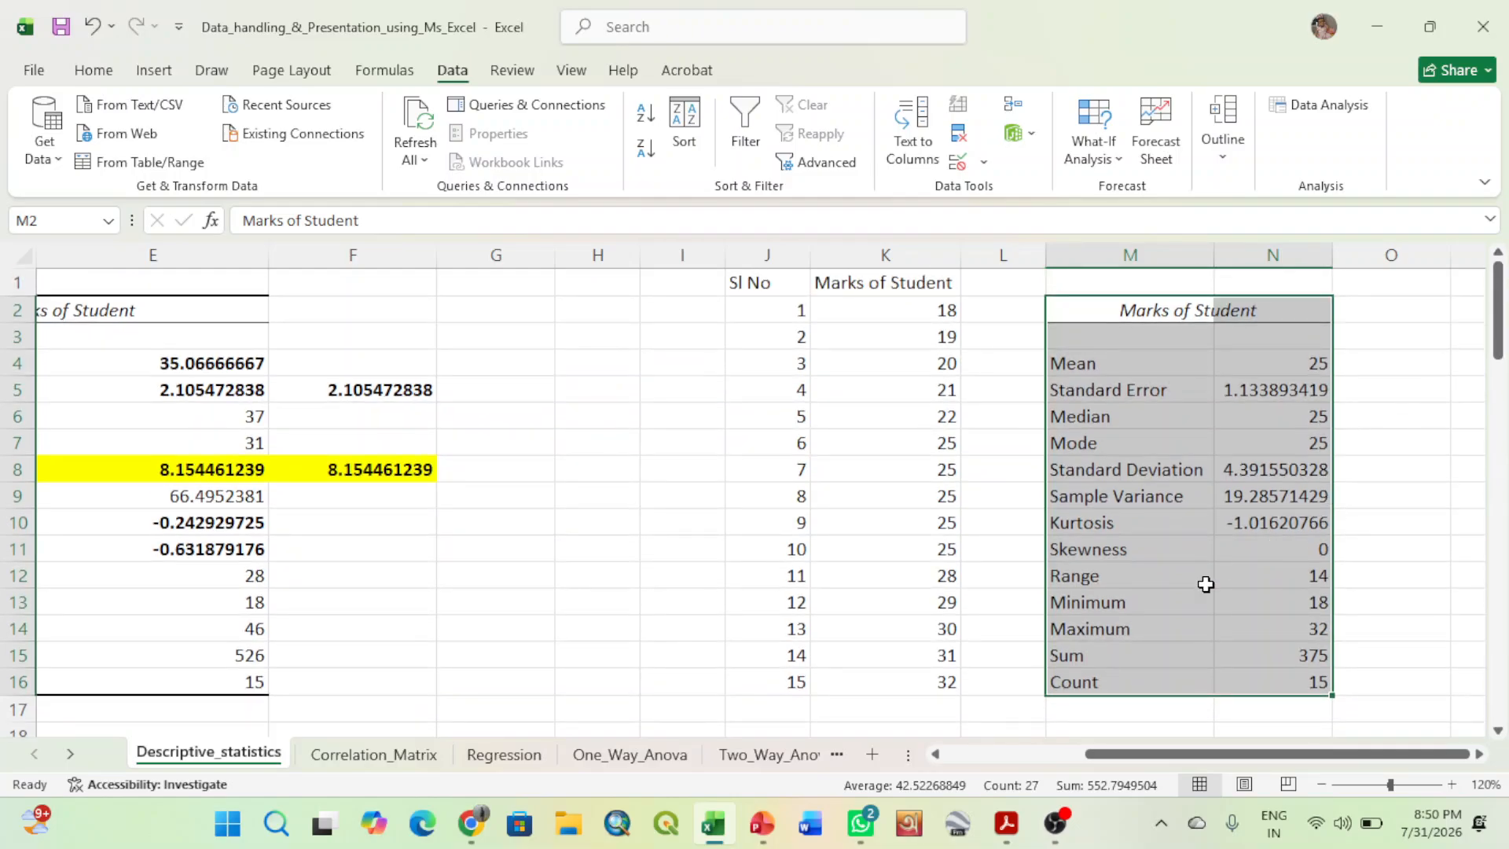
{"action": "left_click_drag", "start_coordinate": [1131, 549], "coordinate": [1257, 549]}
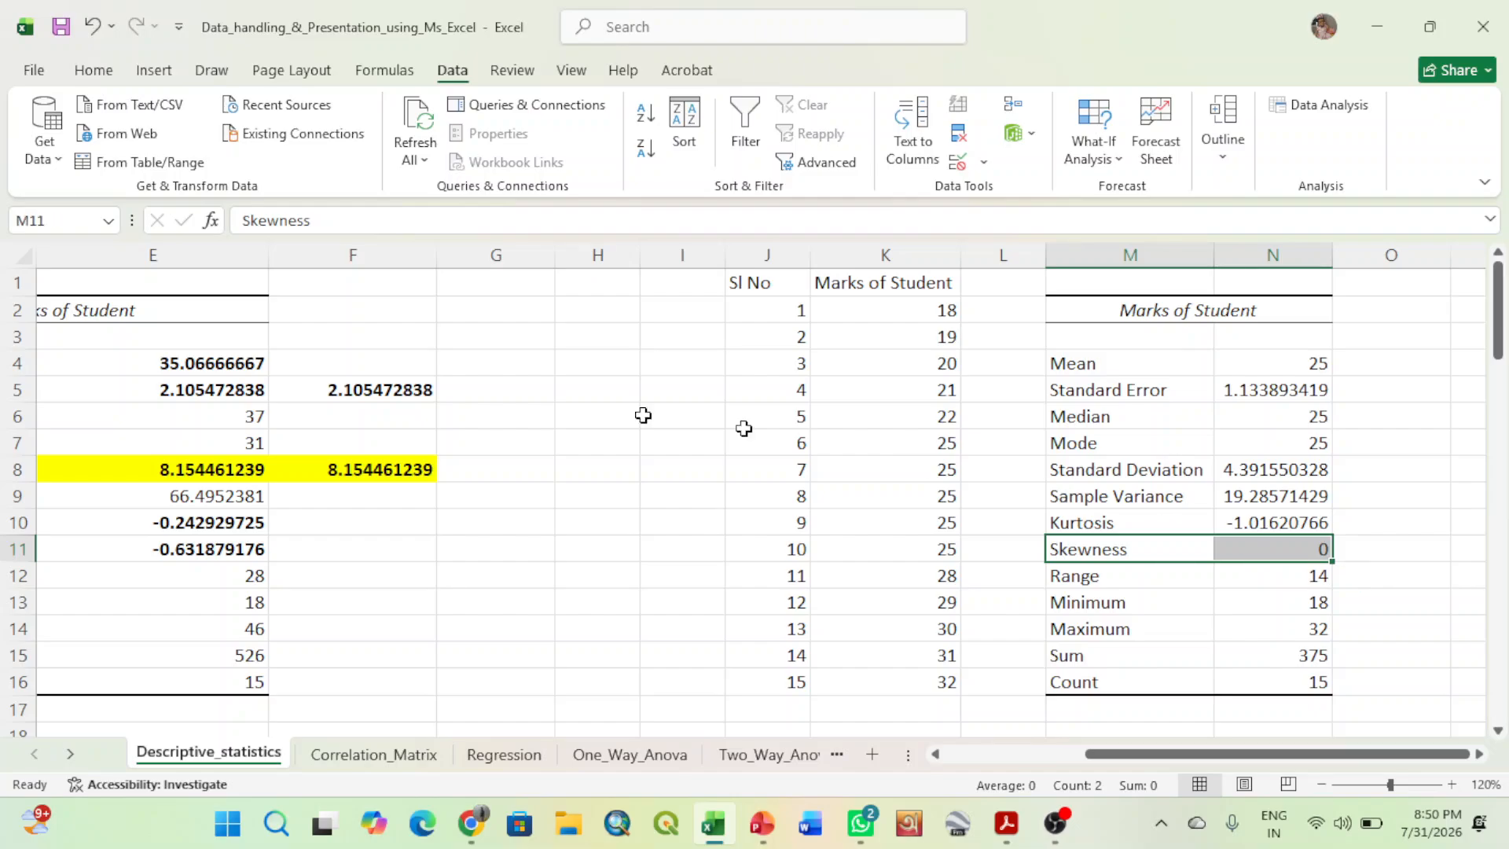
{"action": "left_click", "coordinate": [100, 70]}
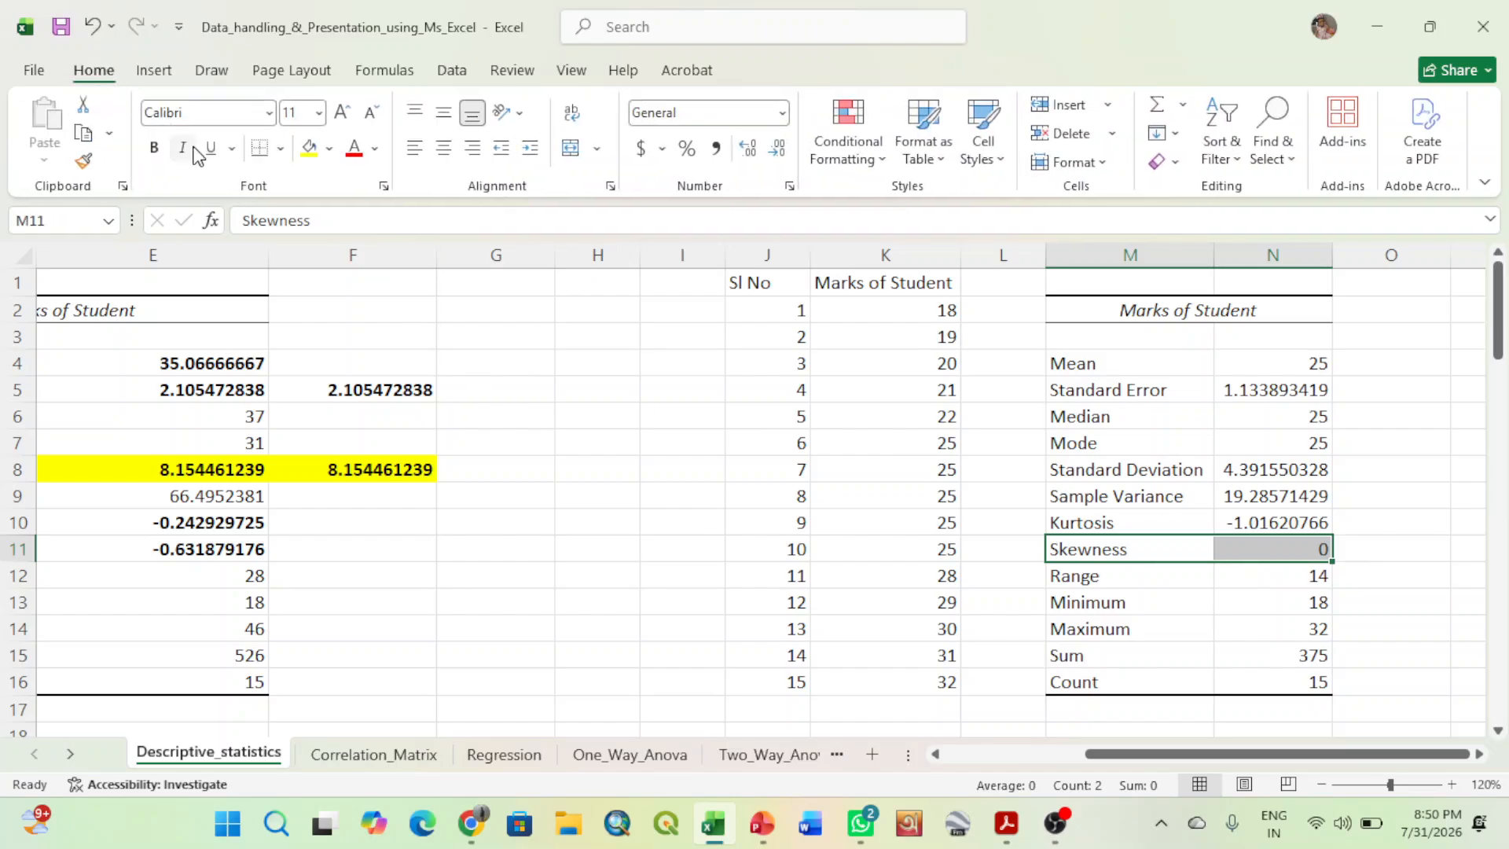
{"action": "left_click", "coordinate": [154, 147]}
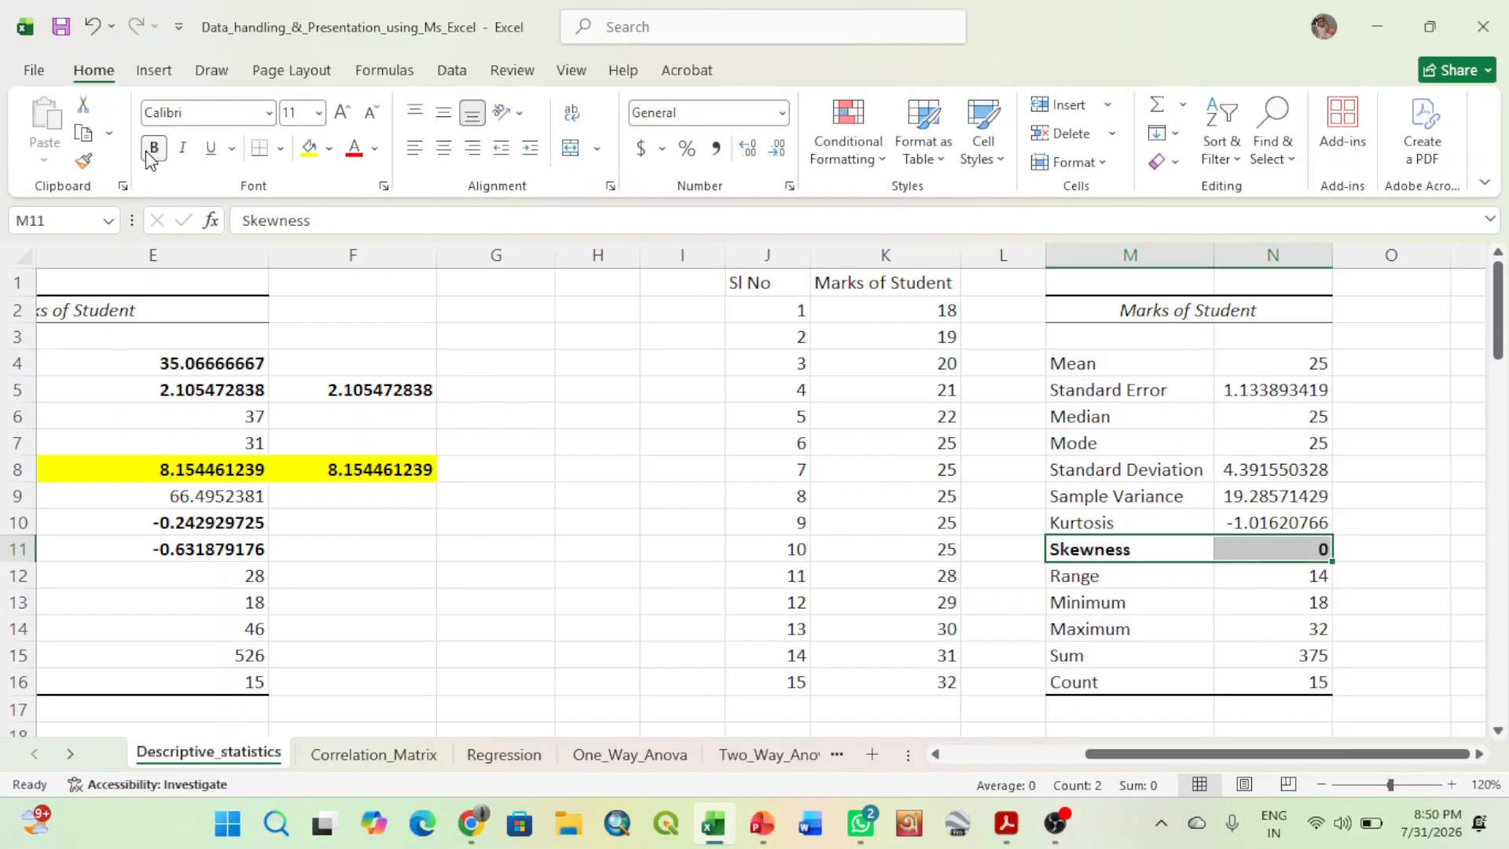
{"action": "left_click", "coordinate": [309, 149]}
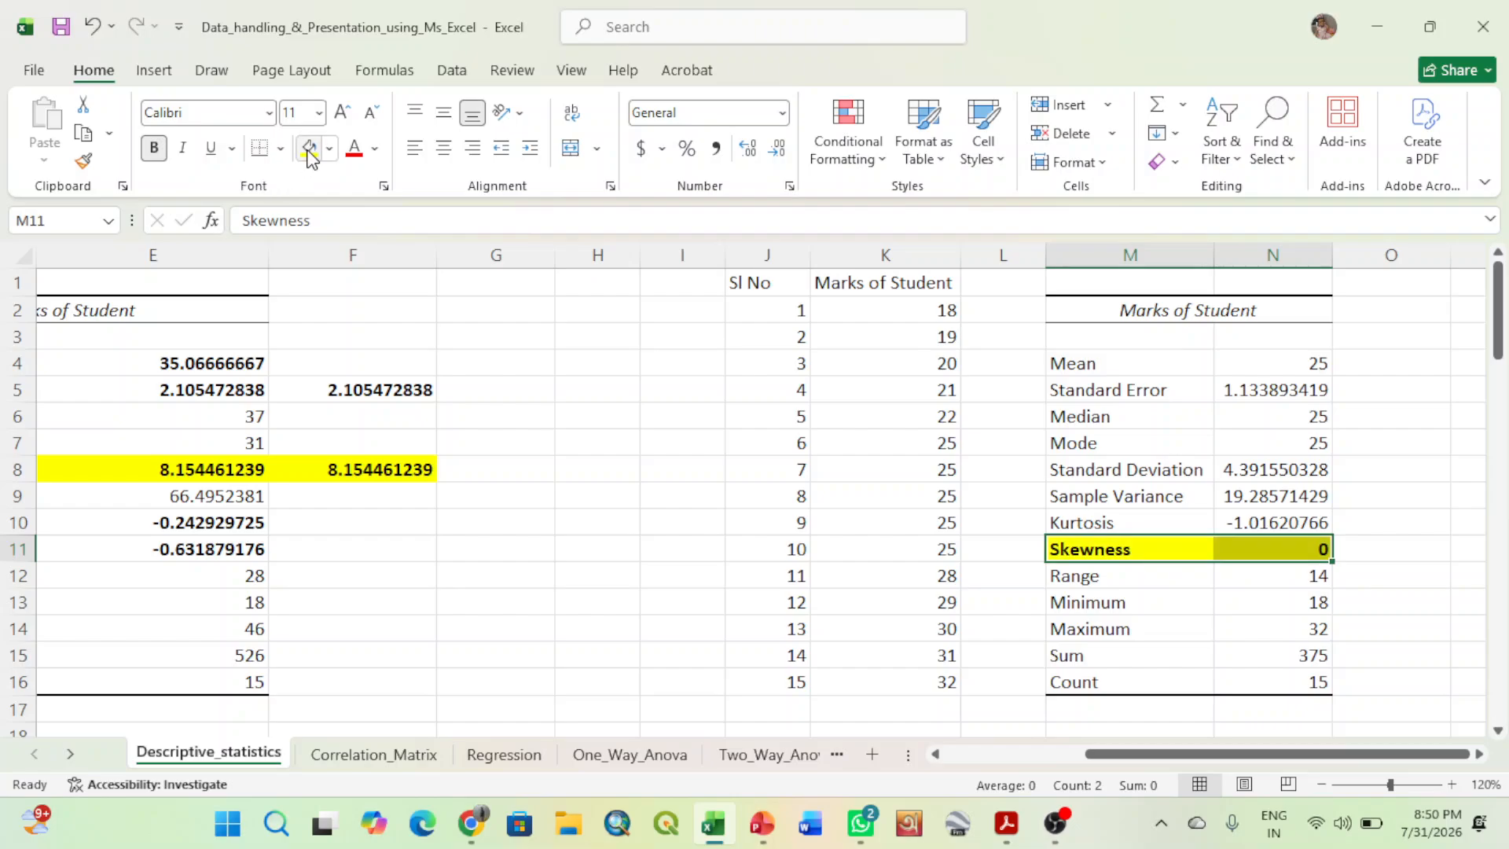
- Label the zero skewness value by entering "Normal Distribution" in O11, beside the second statistics table
{"action": "left_click", "coordinate": [1287, 553]}
{"action": "left_click", "coordinate": [1398, 572]}
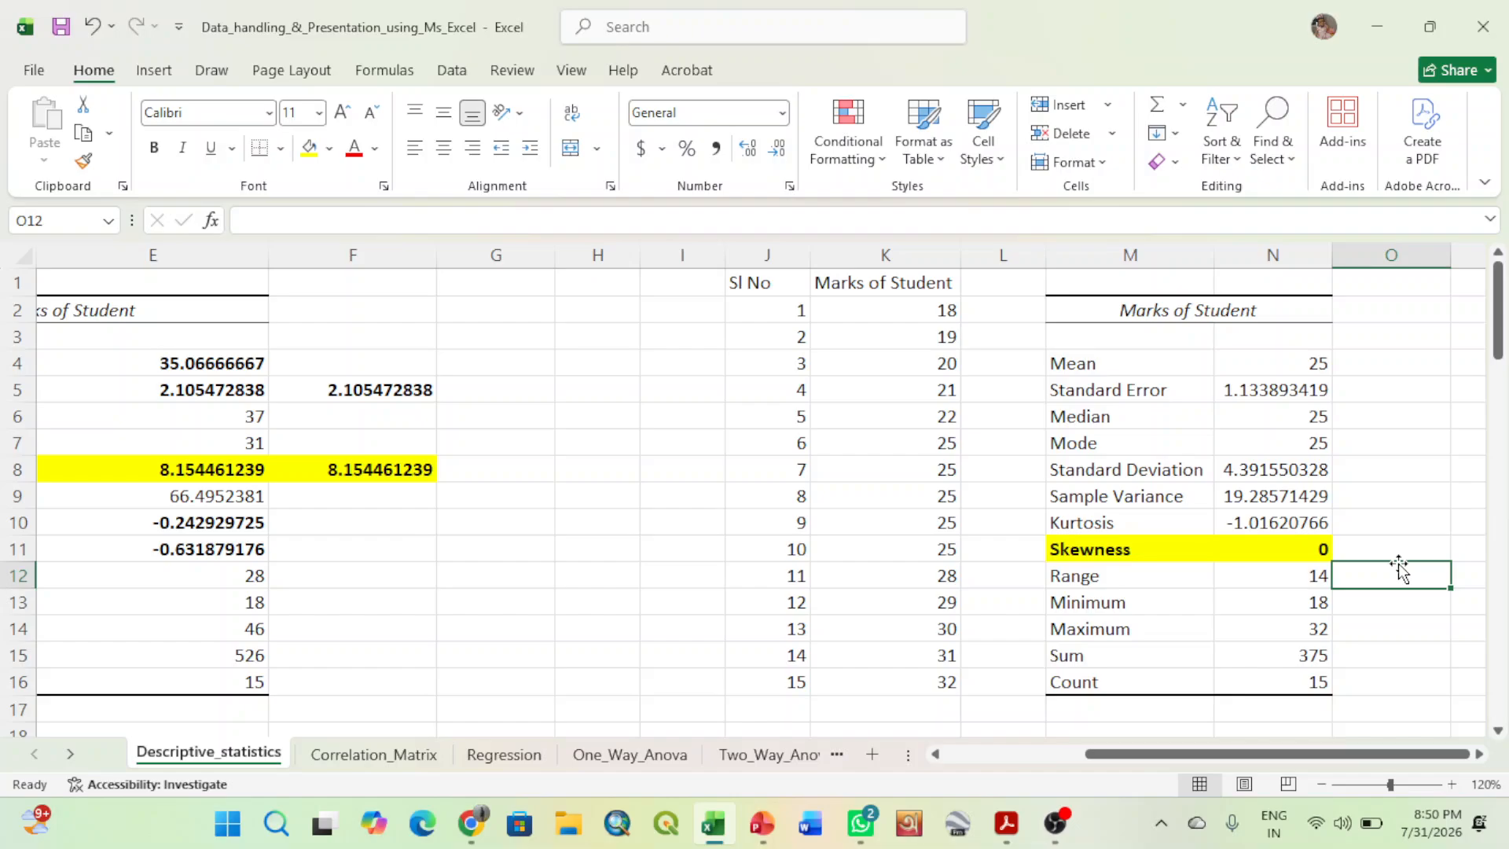
{"action": "left_click", "coordinate": [1387, 543]}
{"action": "type", "text": "No"}
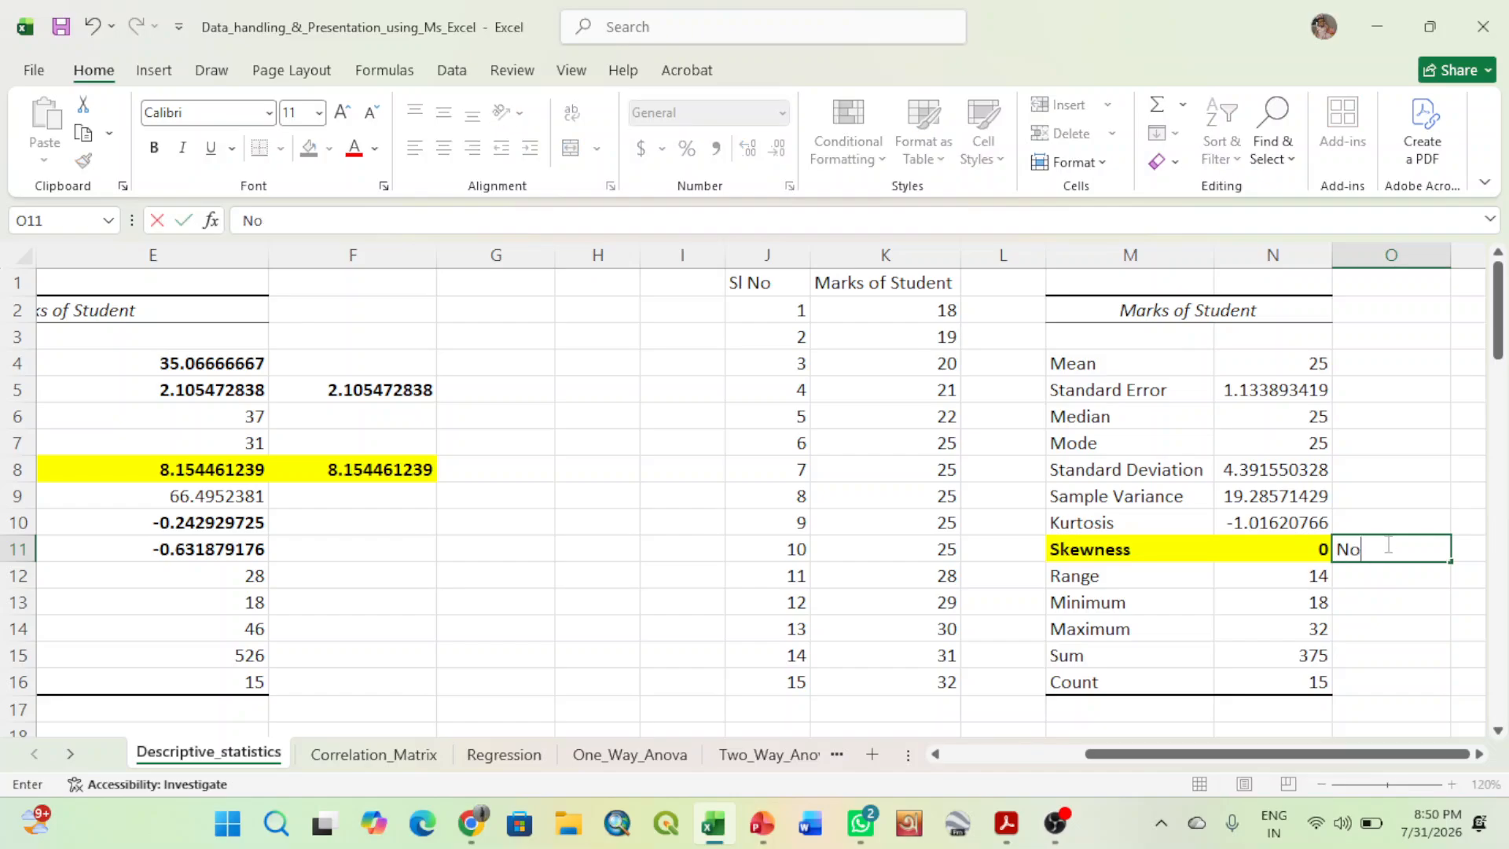
{"action": "type", "text": "rmal Distri"}
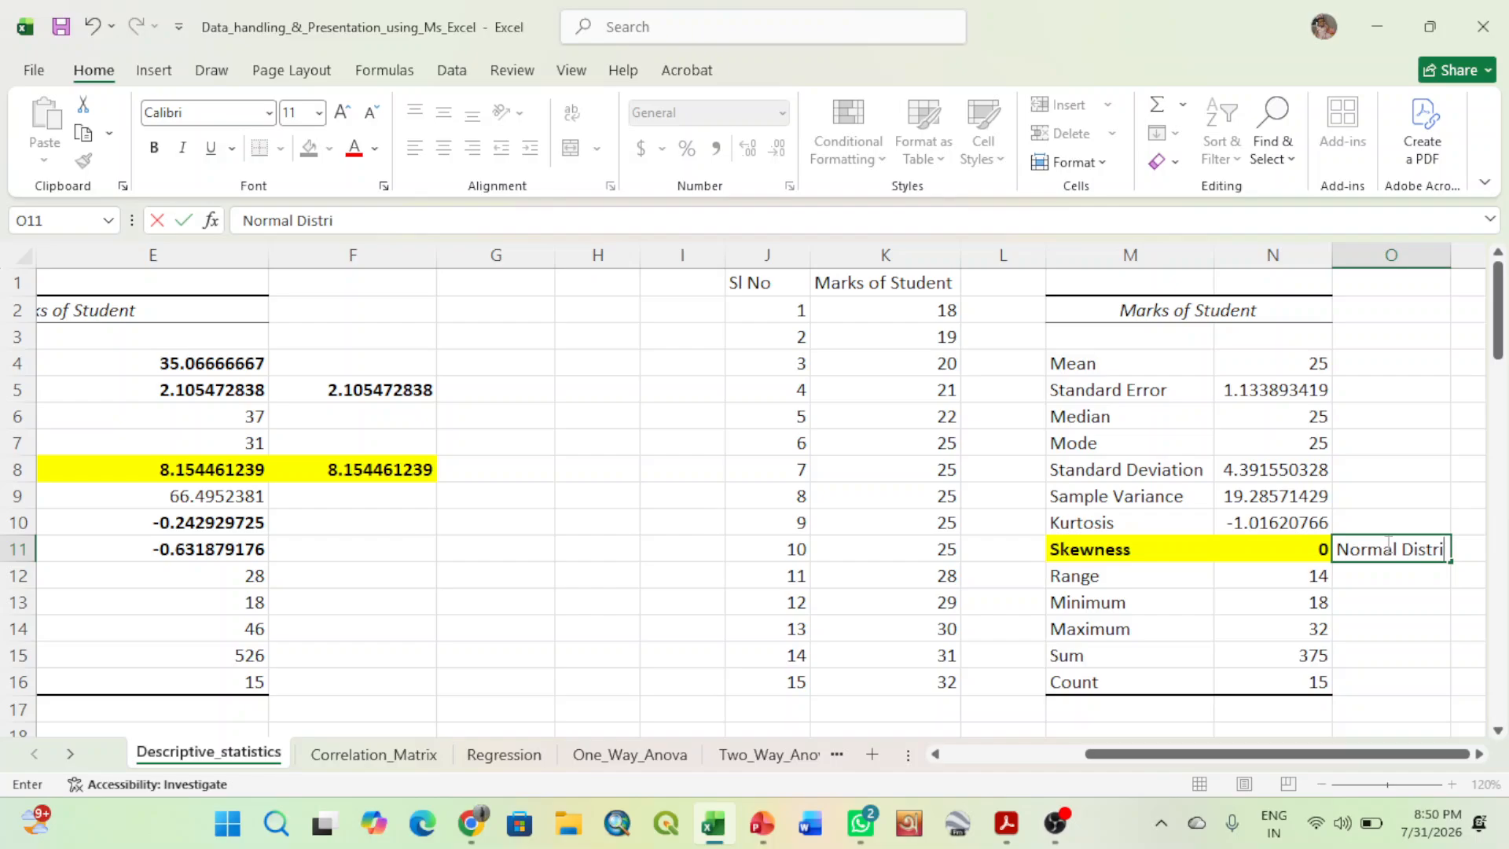
{"action": "type", "text": "bution"}
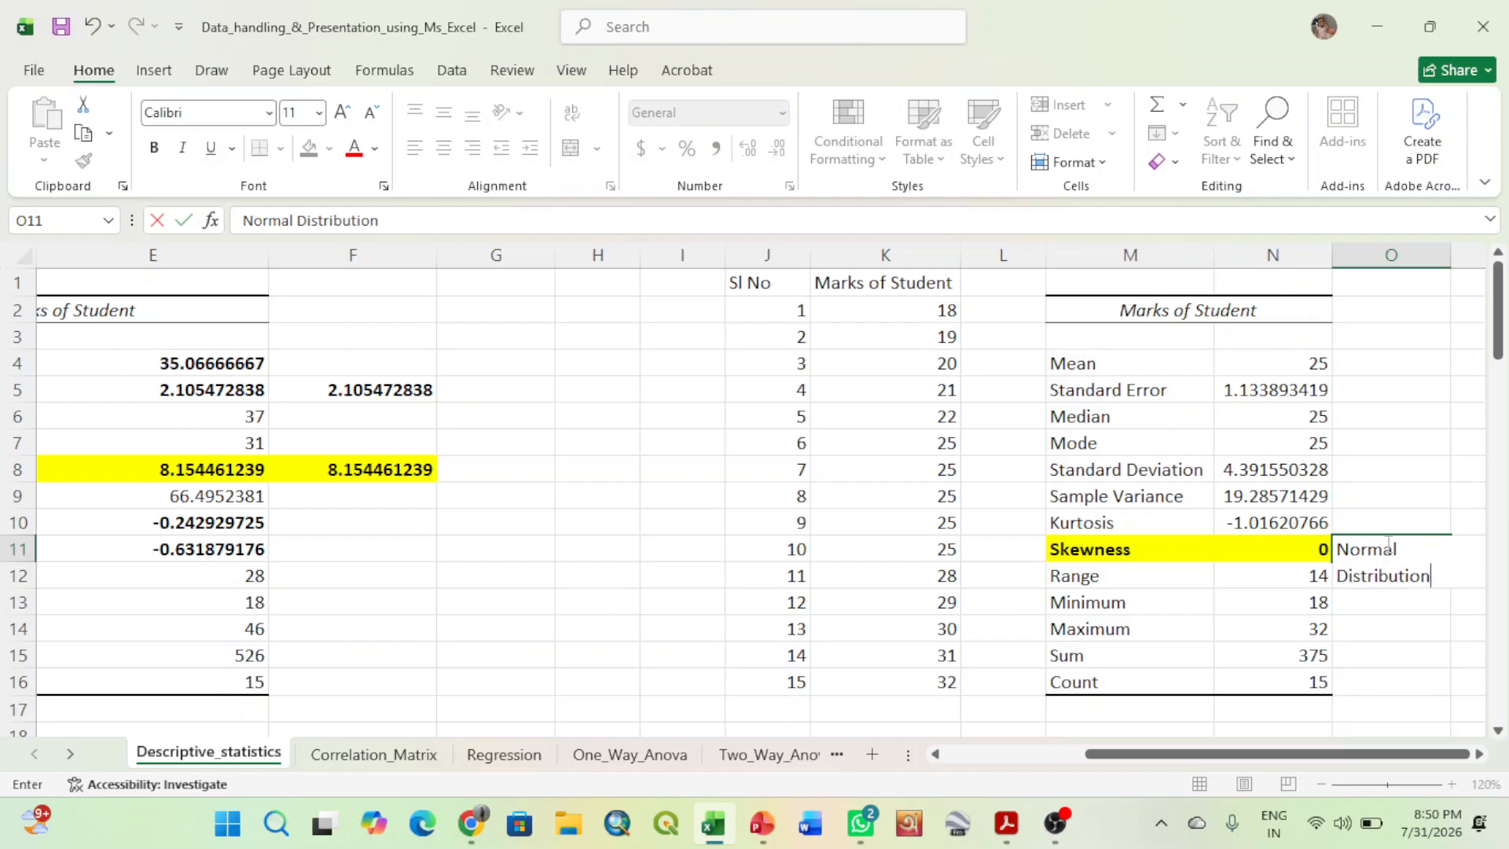
- Compare the mean, median and mode in the second statistics table with the repeated marks in K7:K11 and the skewness value
{"action": "left_click", "coordinate": [1245, 362]}
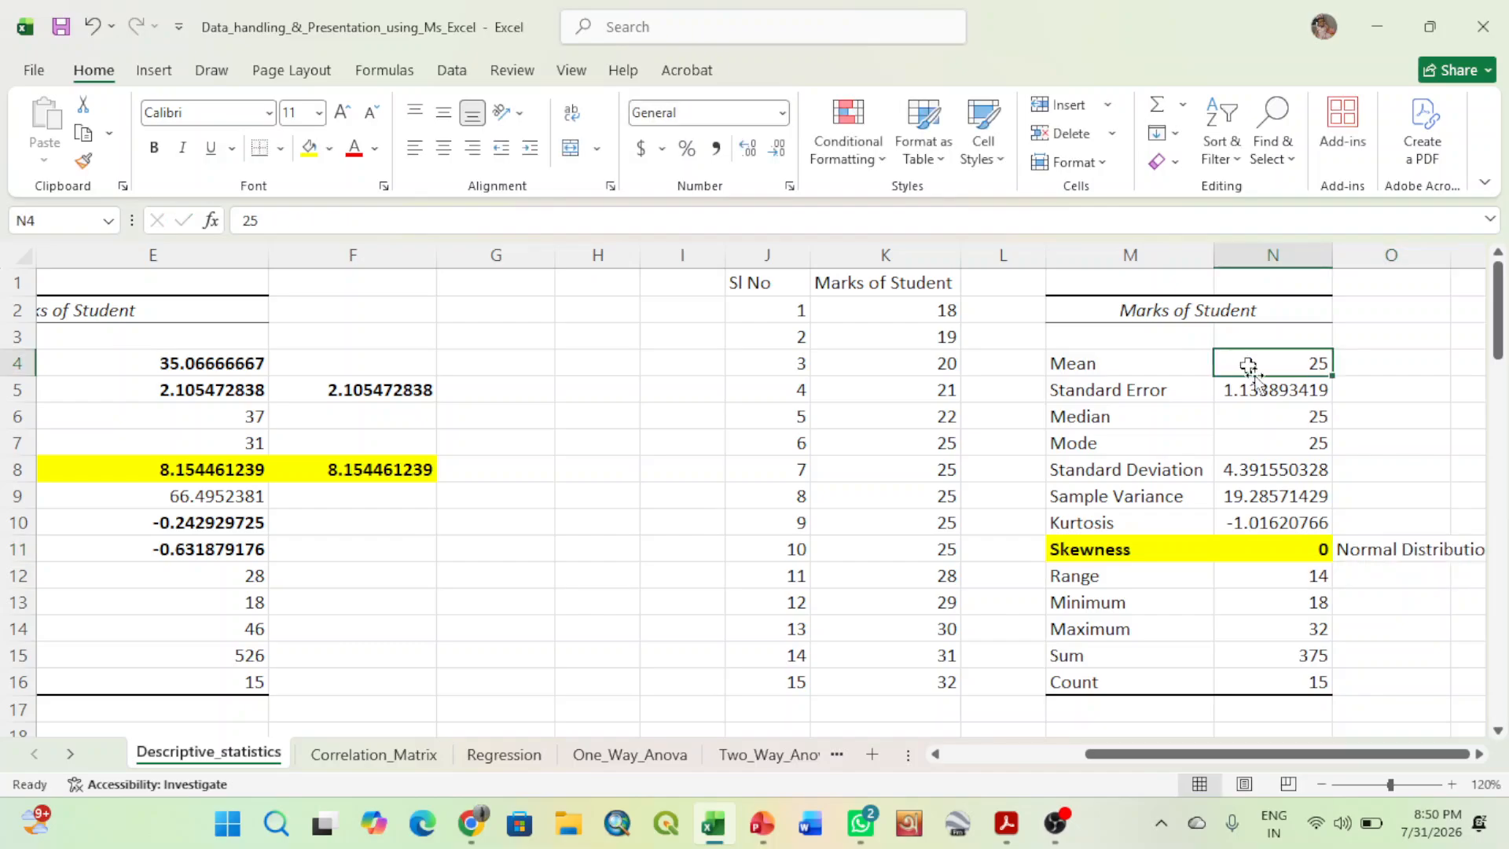
{"action": "left_click", "coordinate": [1260, 409]}
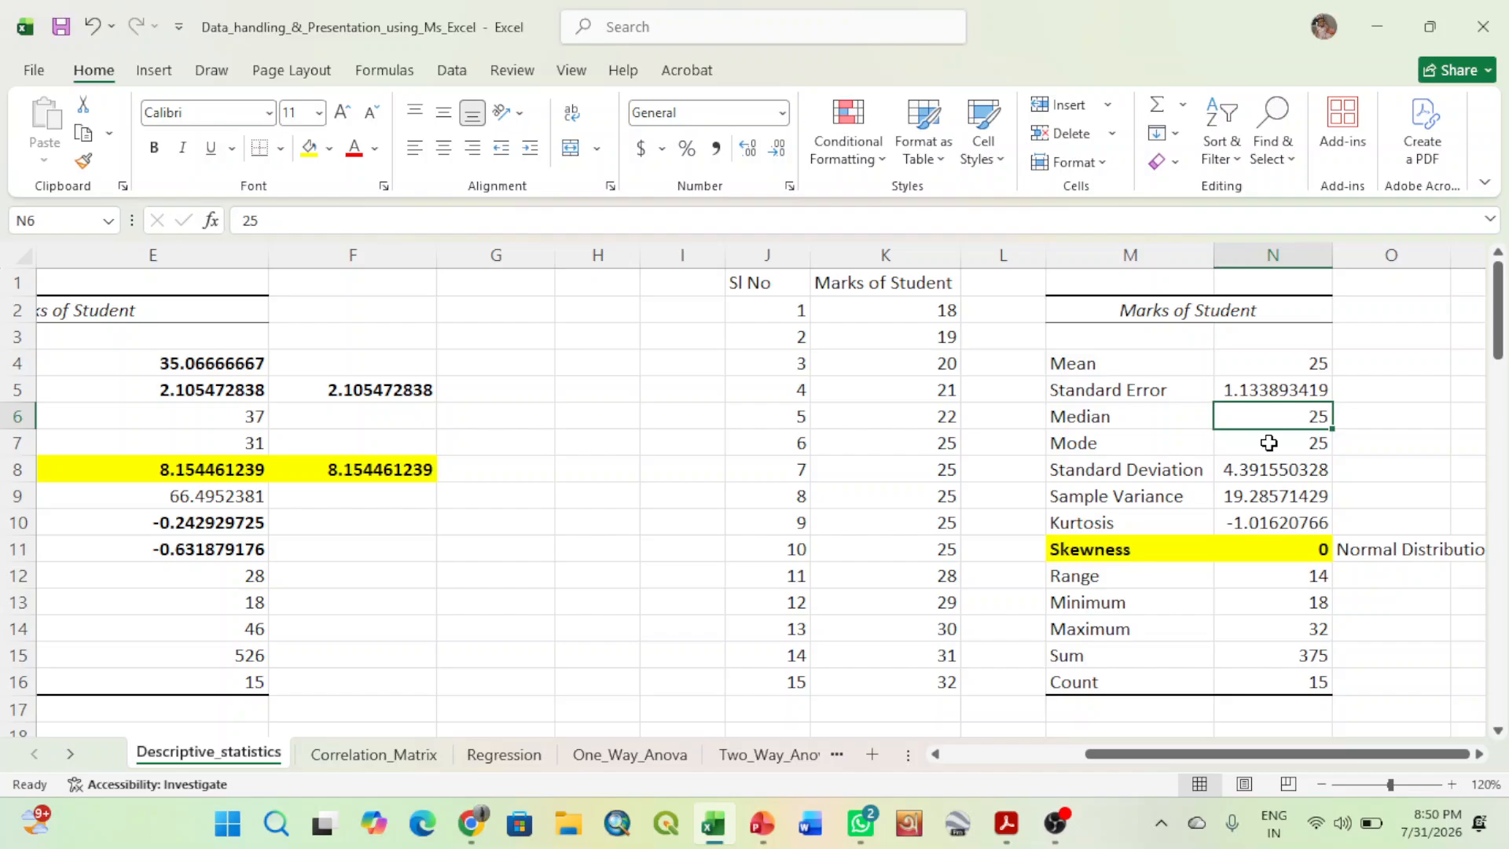
{"action": "left_click", "coordinate": [1269, 443]}
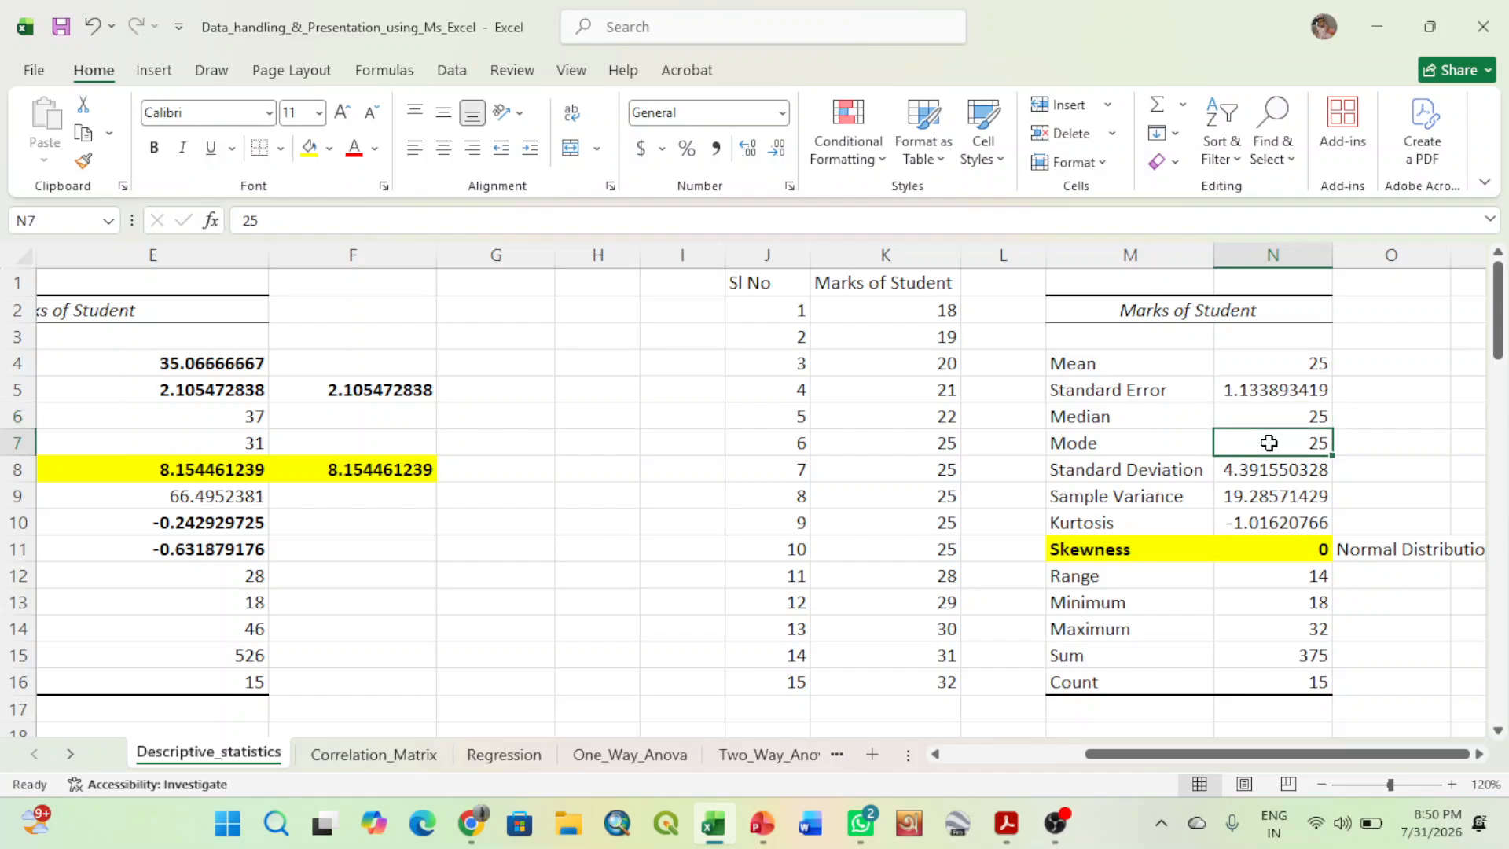
{"action": "left_click", "coordinate": [1477, 754]}
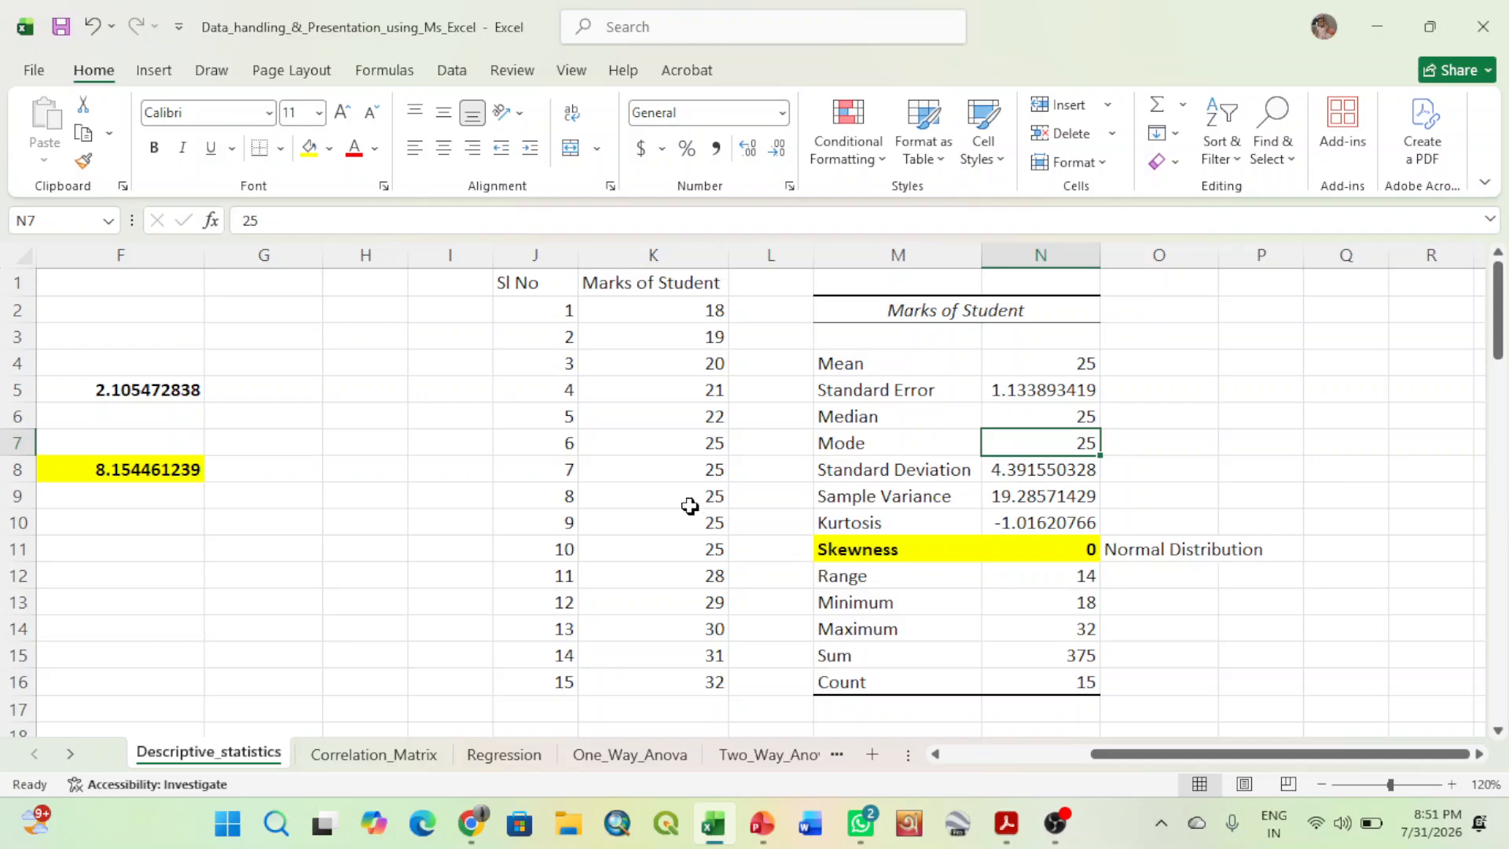
{"action": "left_click", "coordinate": [673, 446]}
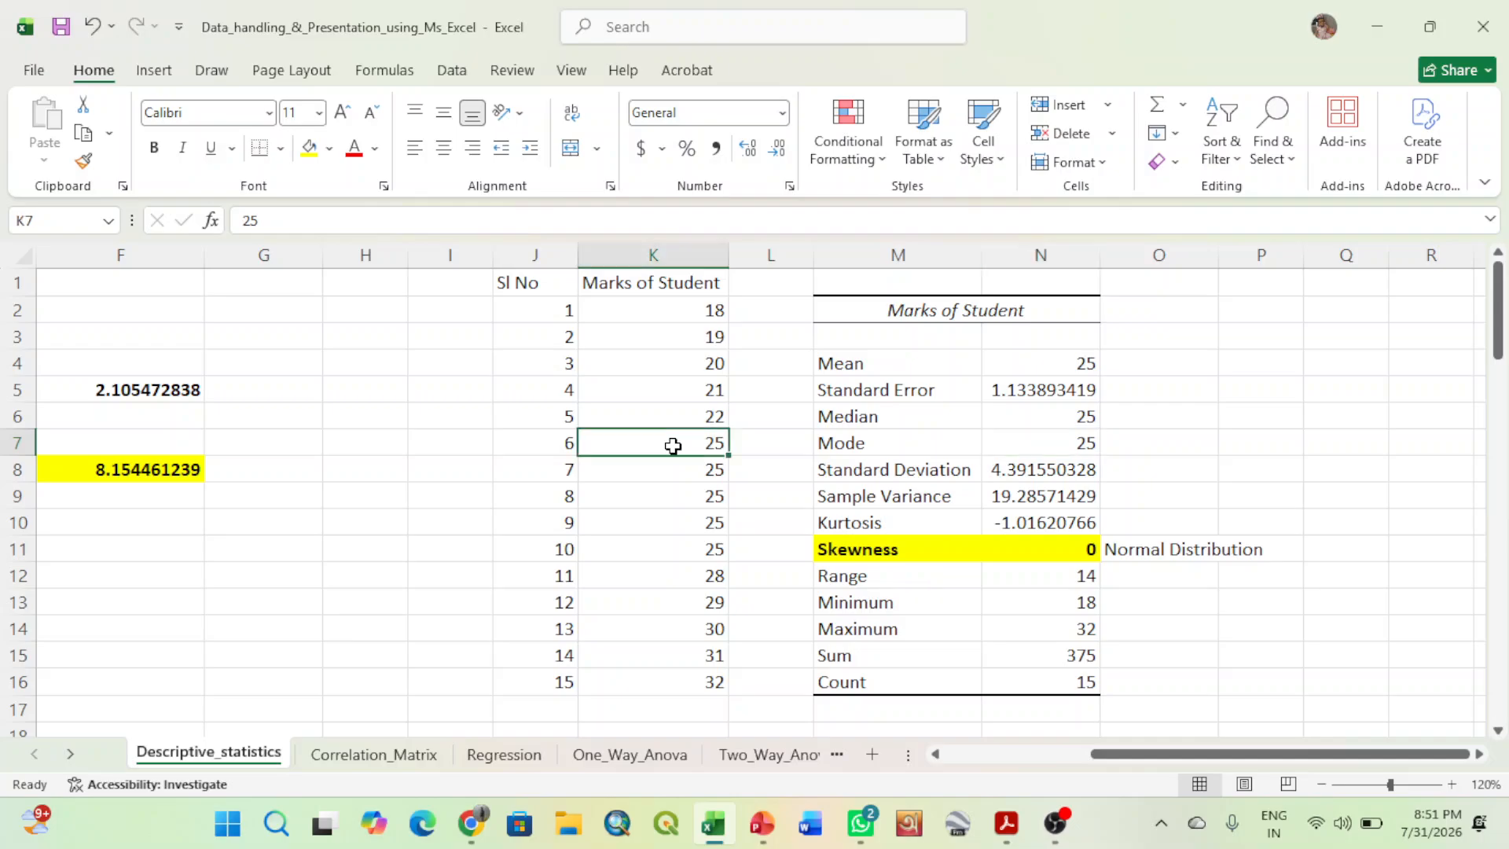
{"action": "left_click_drag", "start_coordinate": [672, 446], "coordinate": [673, 544]}
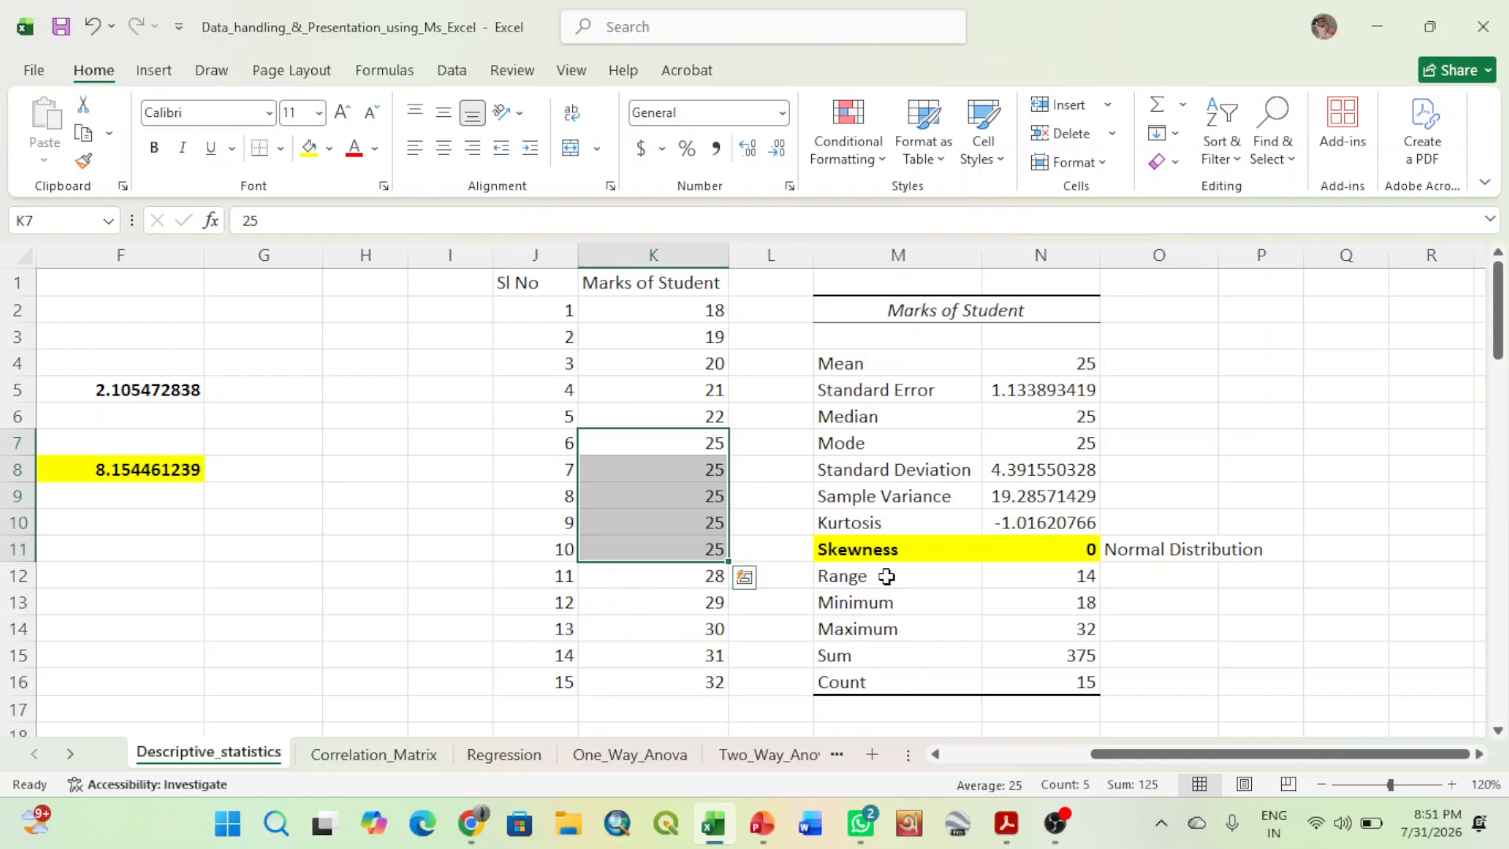
{"action": "left_click", "coordinate": [919, 549]}
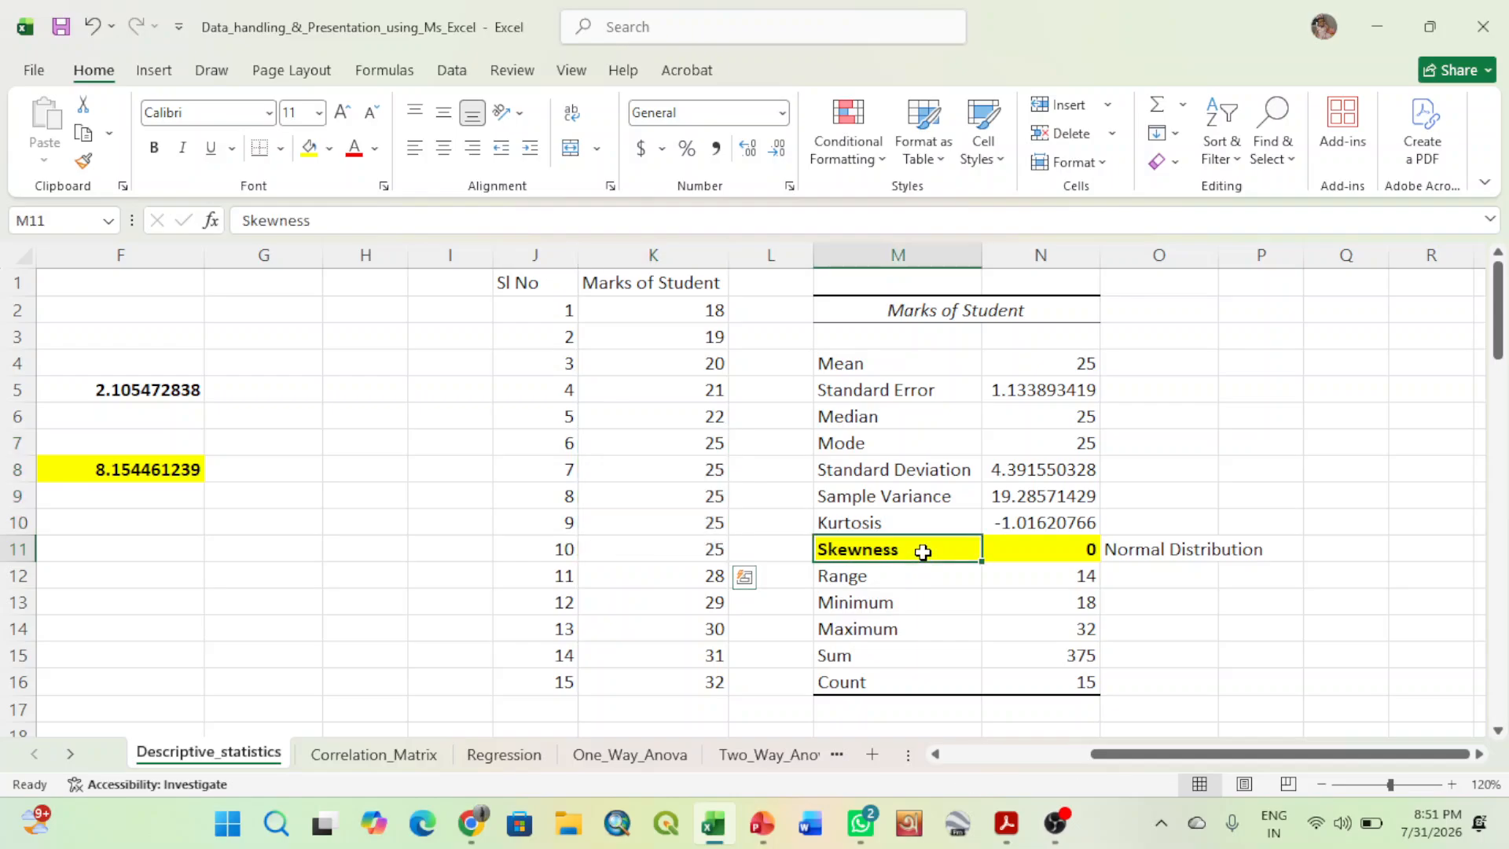
{"action": "left_click", "coordinate": [1030, 543]}
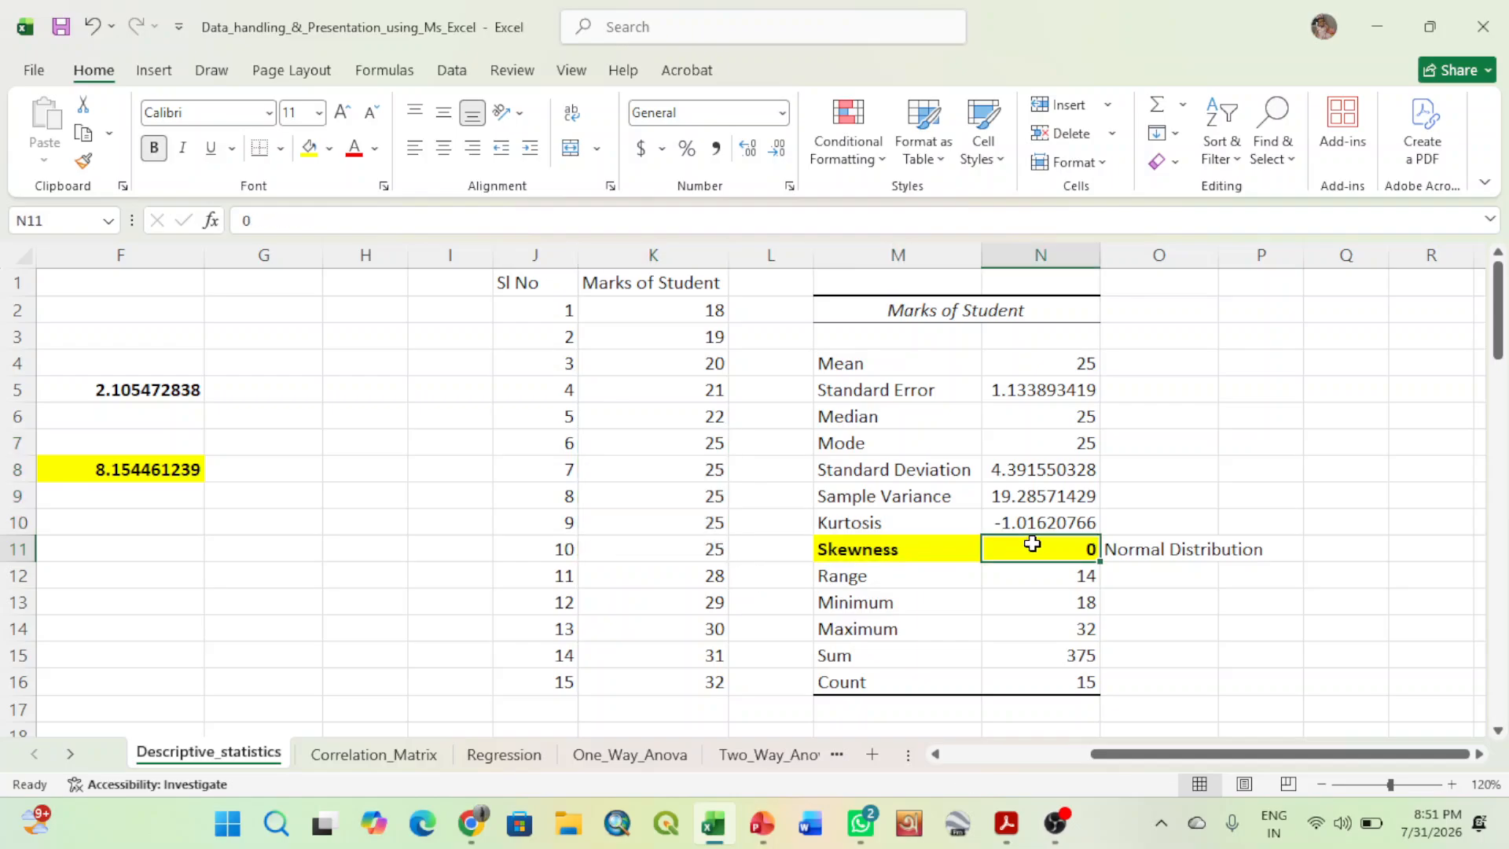
{"action": "left_click", "coordinate": [1324, 492]}
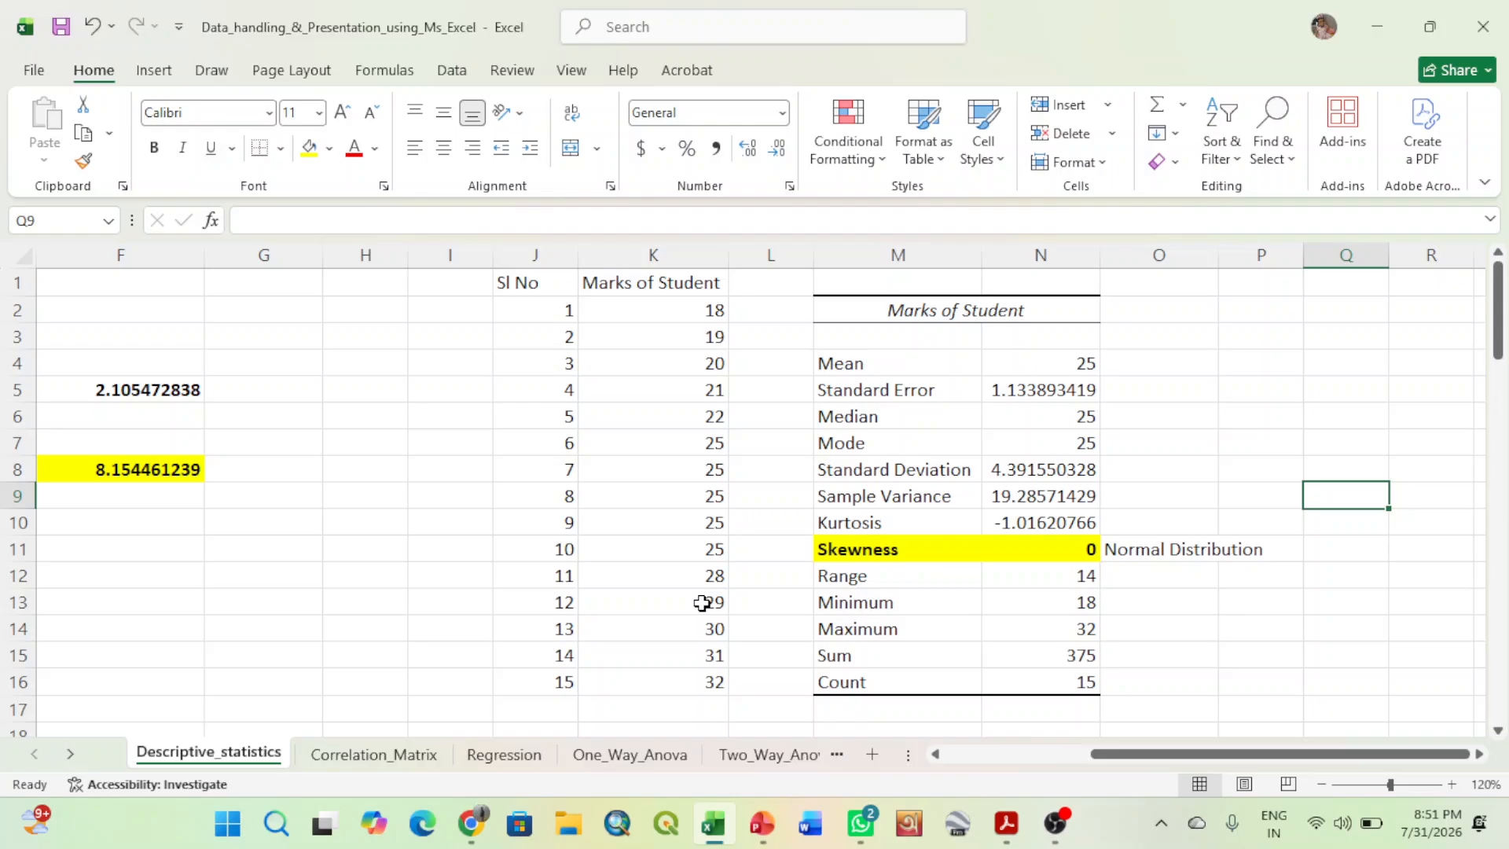
- Change the second set of student marks to 45 in K13, 41 in K14 and 32 in K12
{"action": "left_click", "coordinate": [701, 602]}
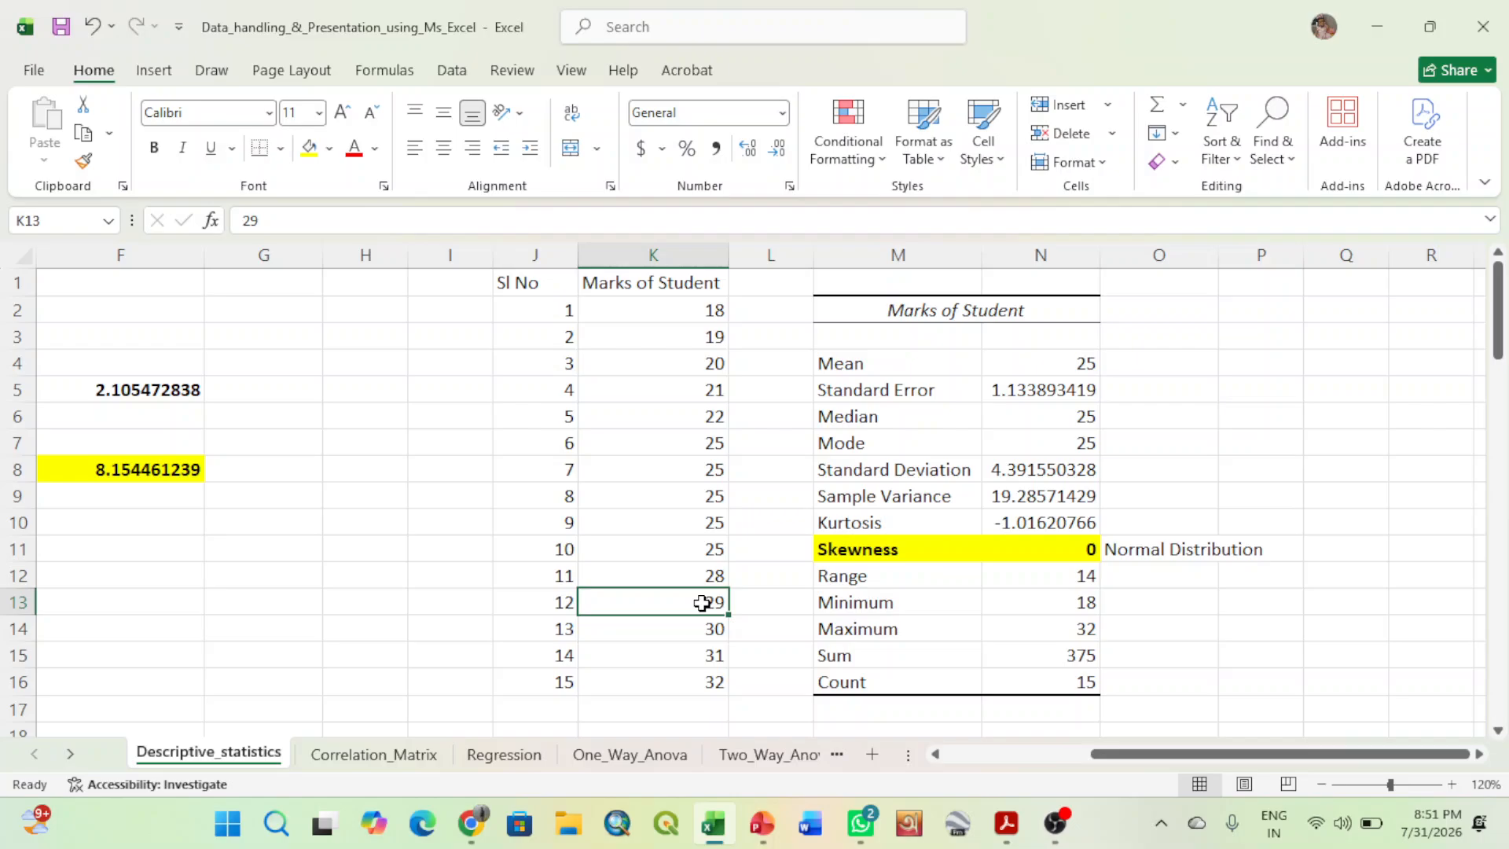
{"action": "type", "text": "1"}
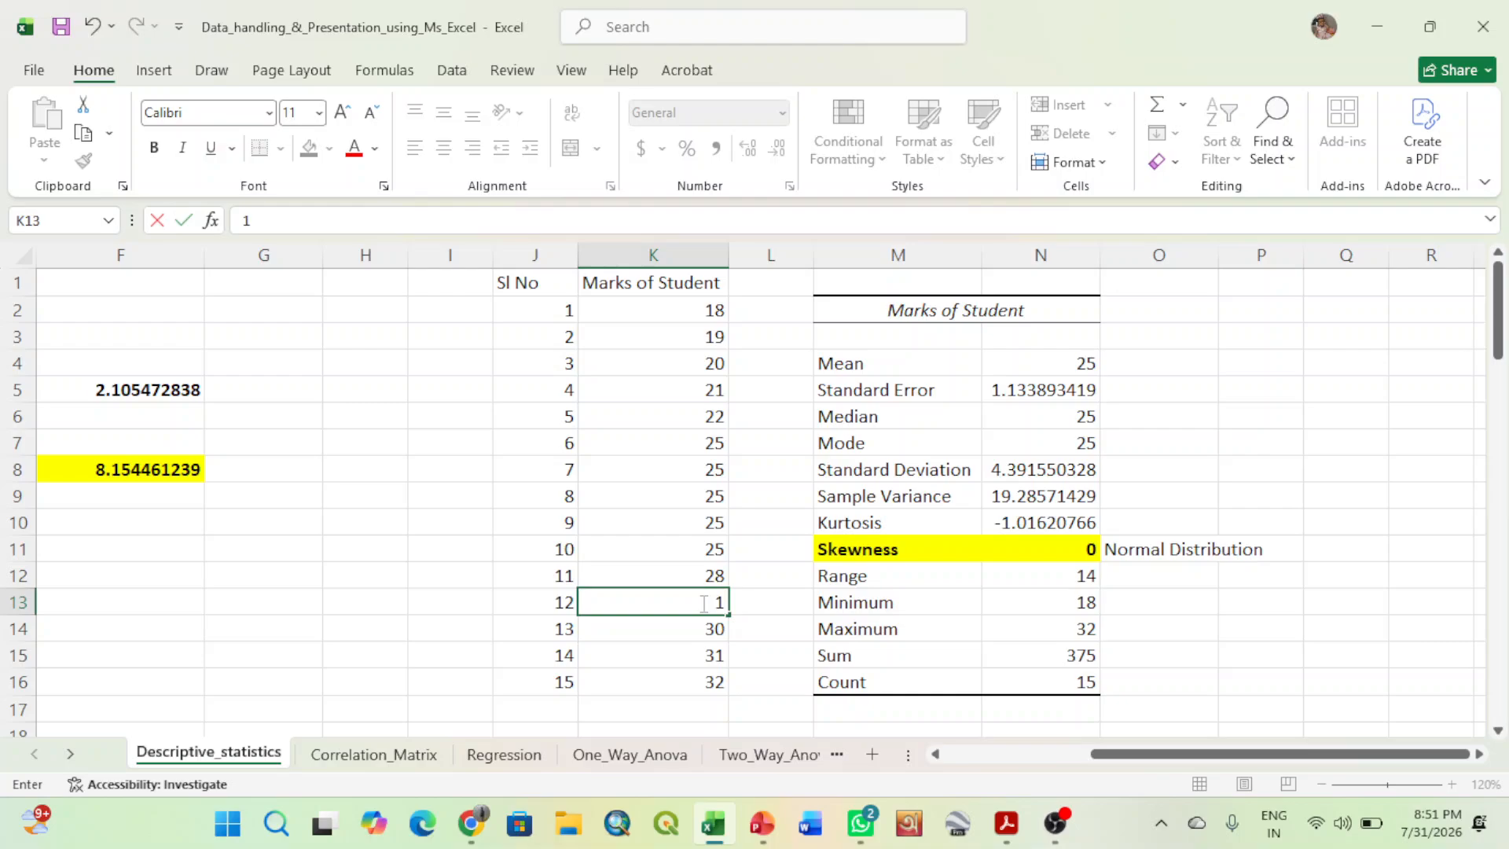
{"action": "key", "text": "BackSpace"}
{"action": "type", "text": "45"}
{"action": "left_click", "coordinate": [702, 627]}
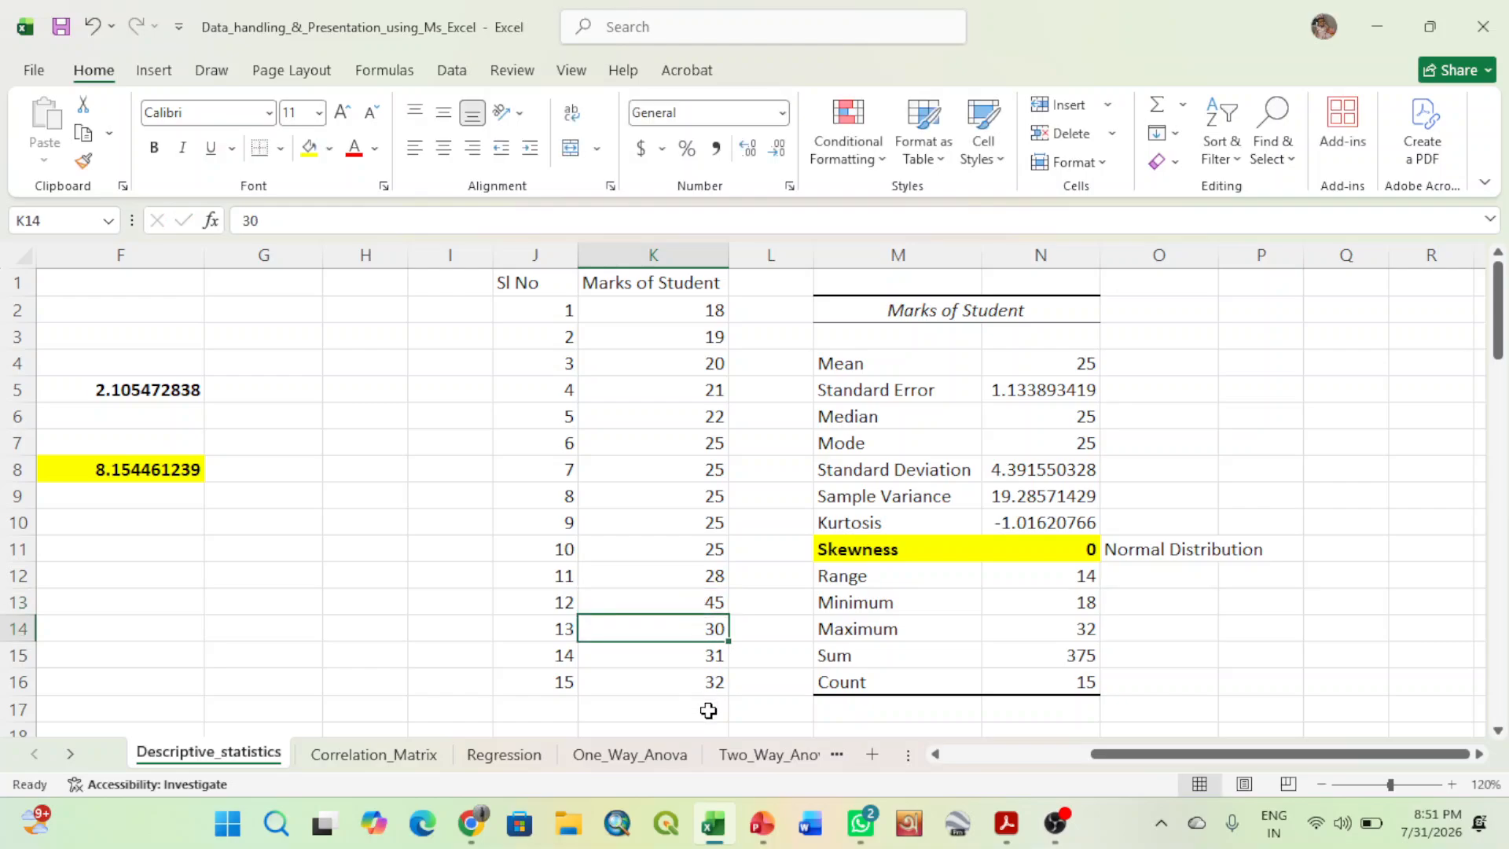
{"action": "type", "text": "41"}
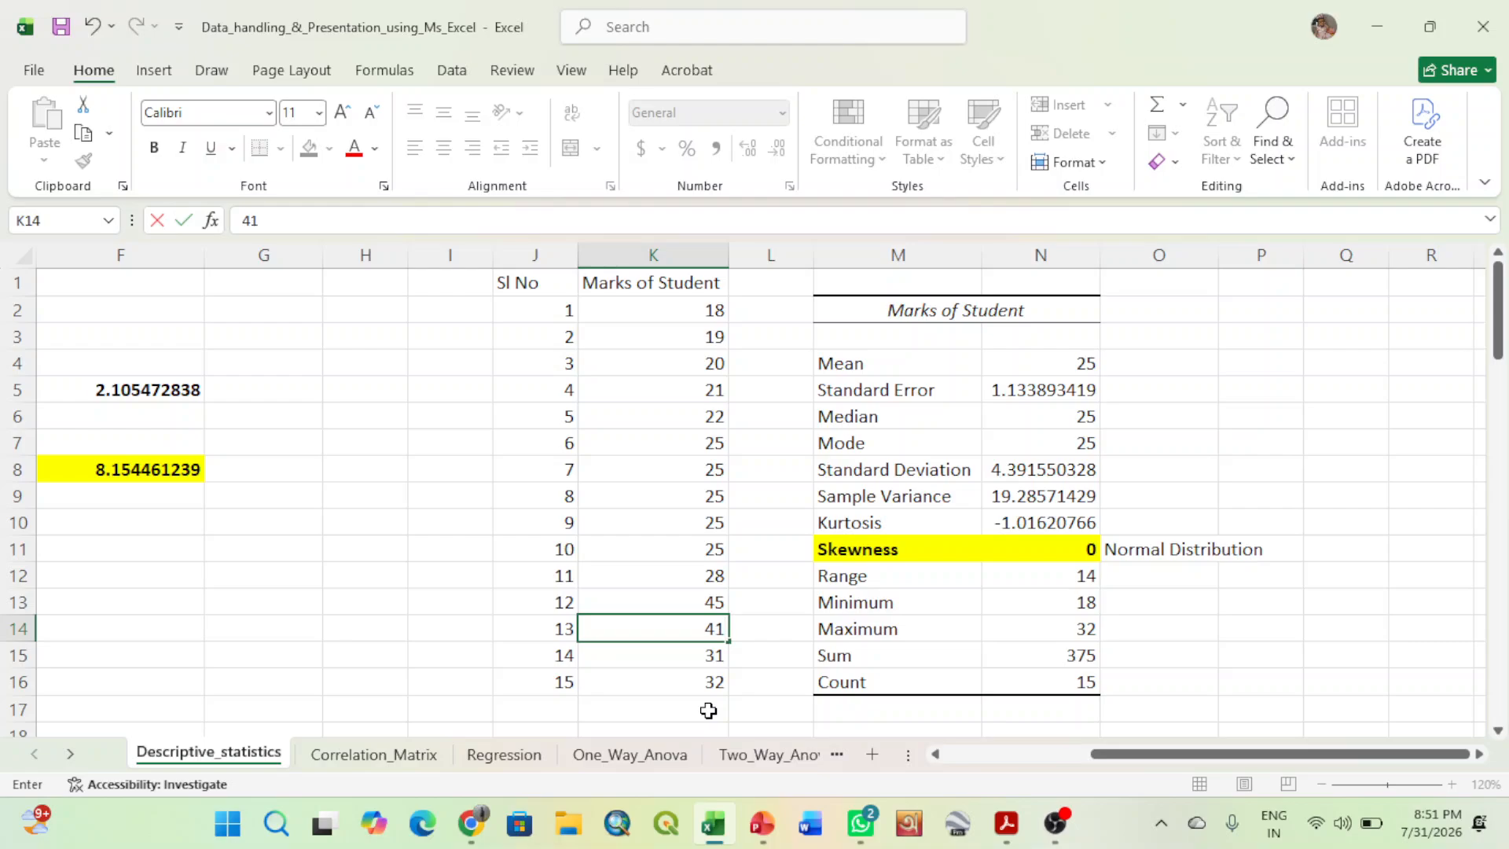
{"action": "left_click", "coordinate": [704, 575]}
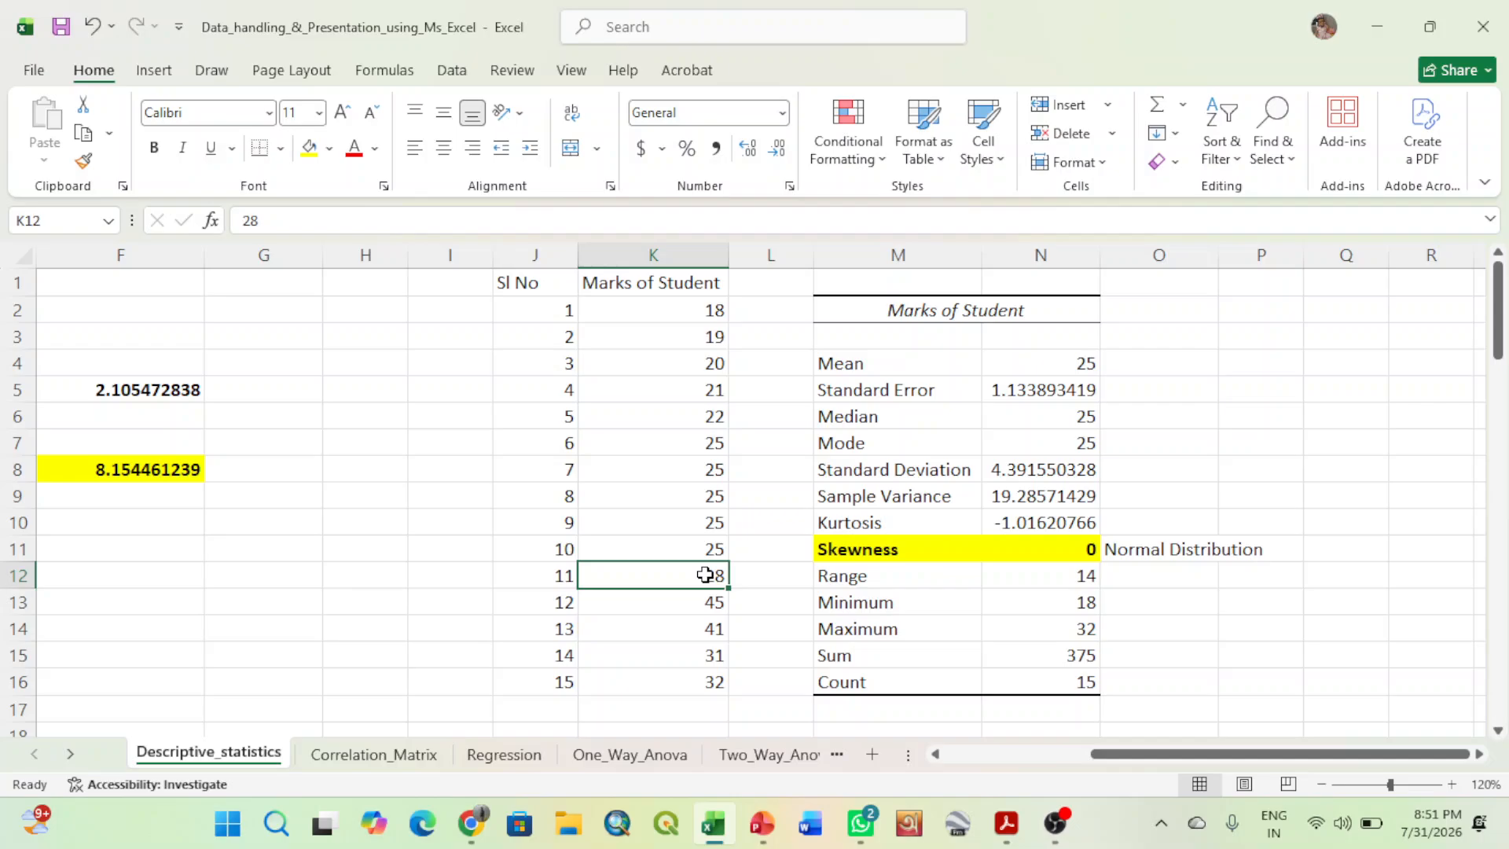
{"action": "type", "text": "32"}
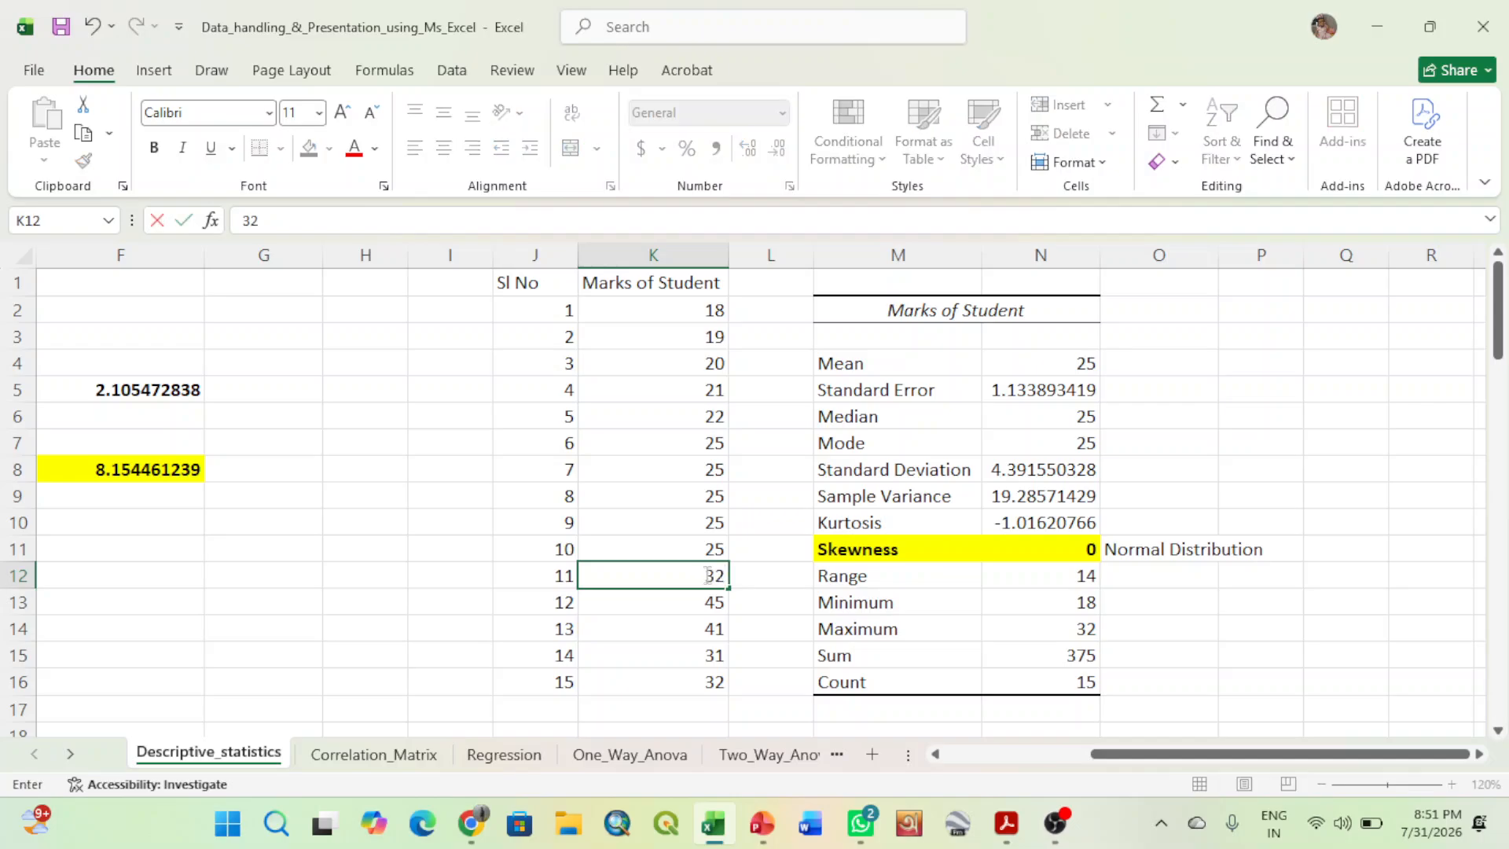
{"action": "left_click", "coordinate": [1259, 469]}
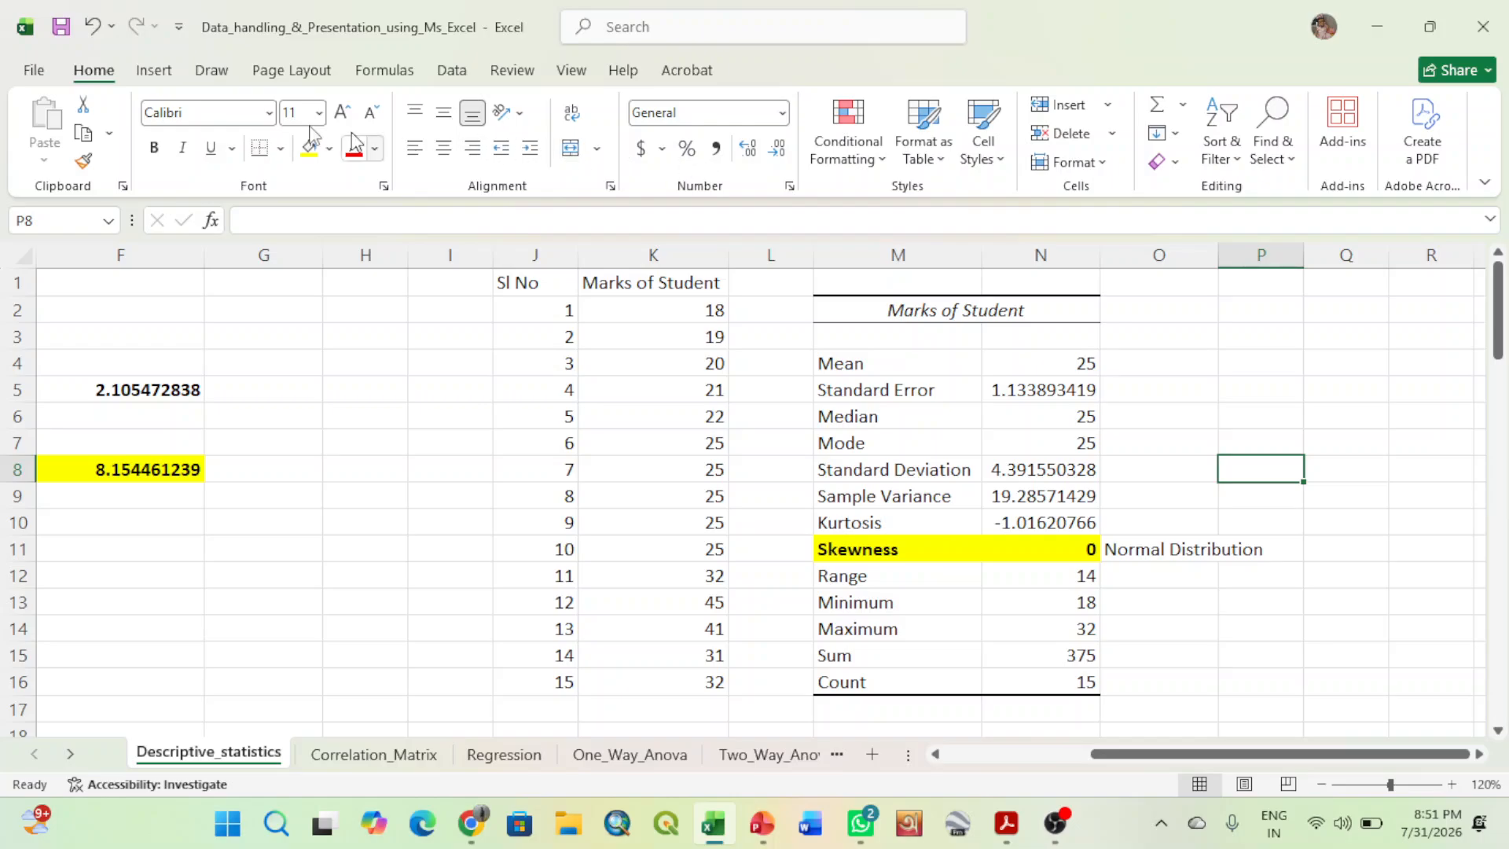
- Start the Descriptive Statistics analysis tool for the changed marks, keeping $K$1:$K$16 as the input range
{"action": "left_click", "coordinate": [445, 78]}
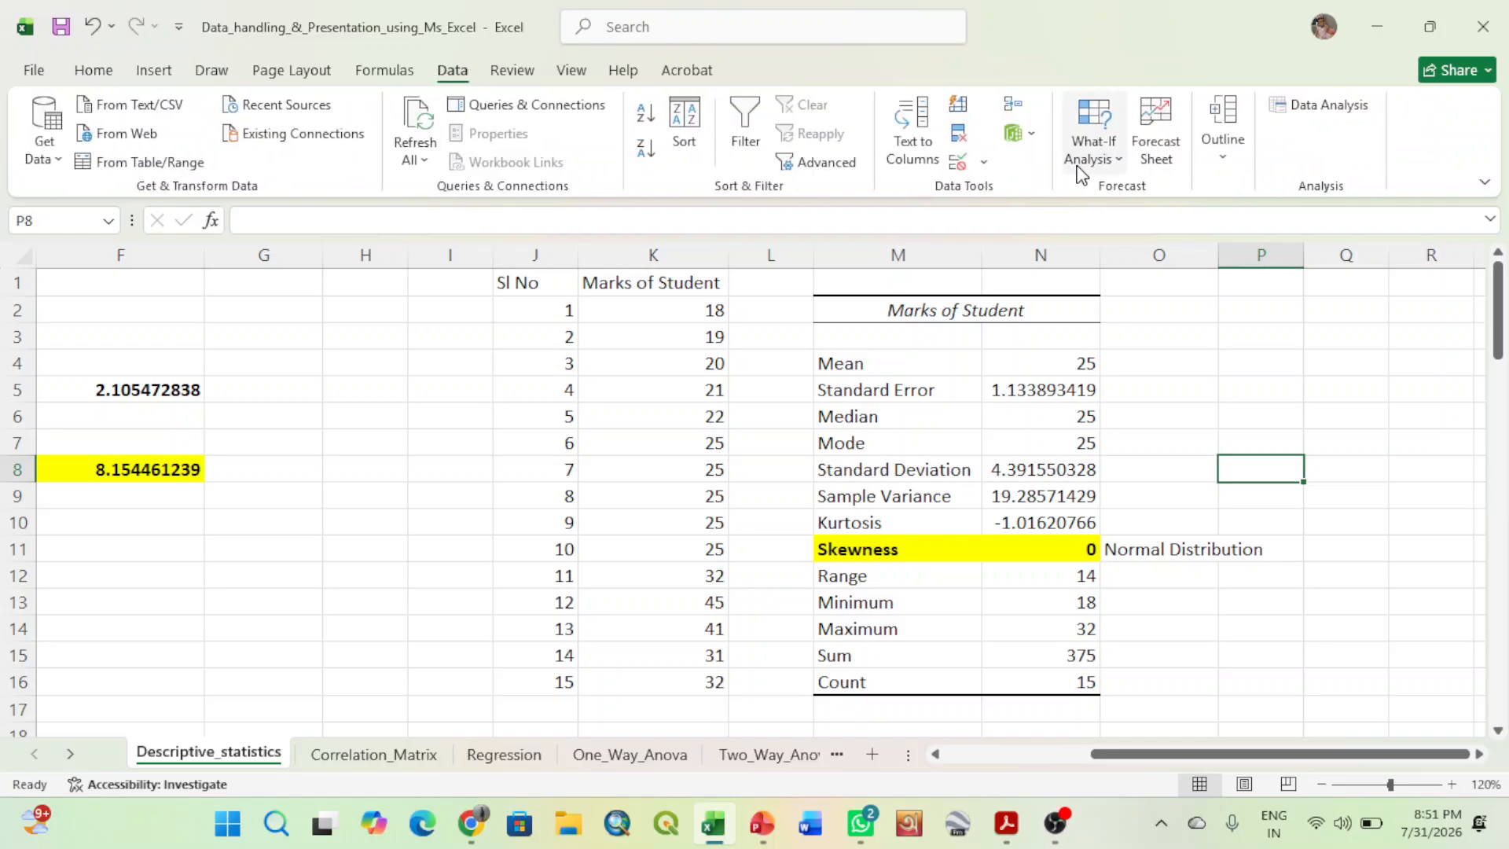
{"action": "left_click", "coordinate": [1331, 106]}
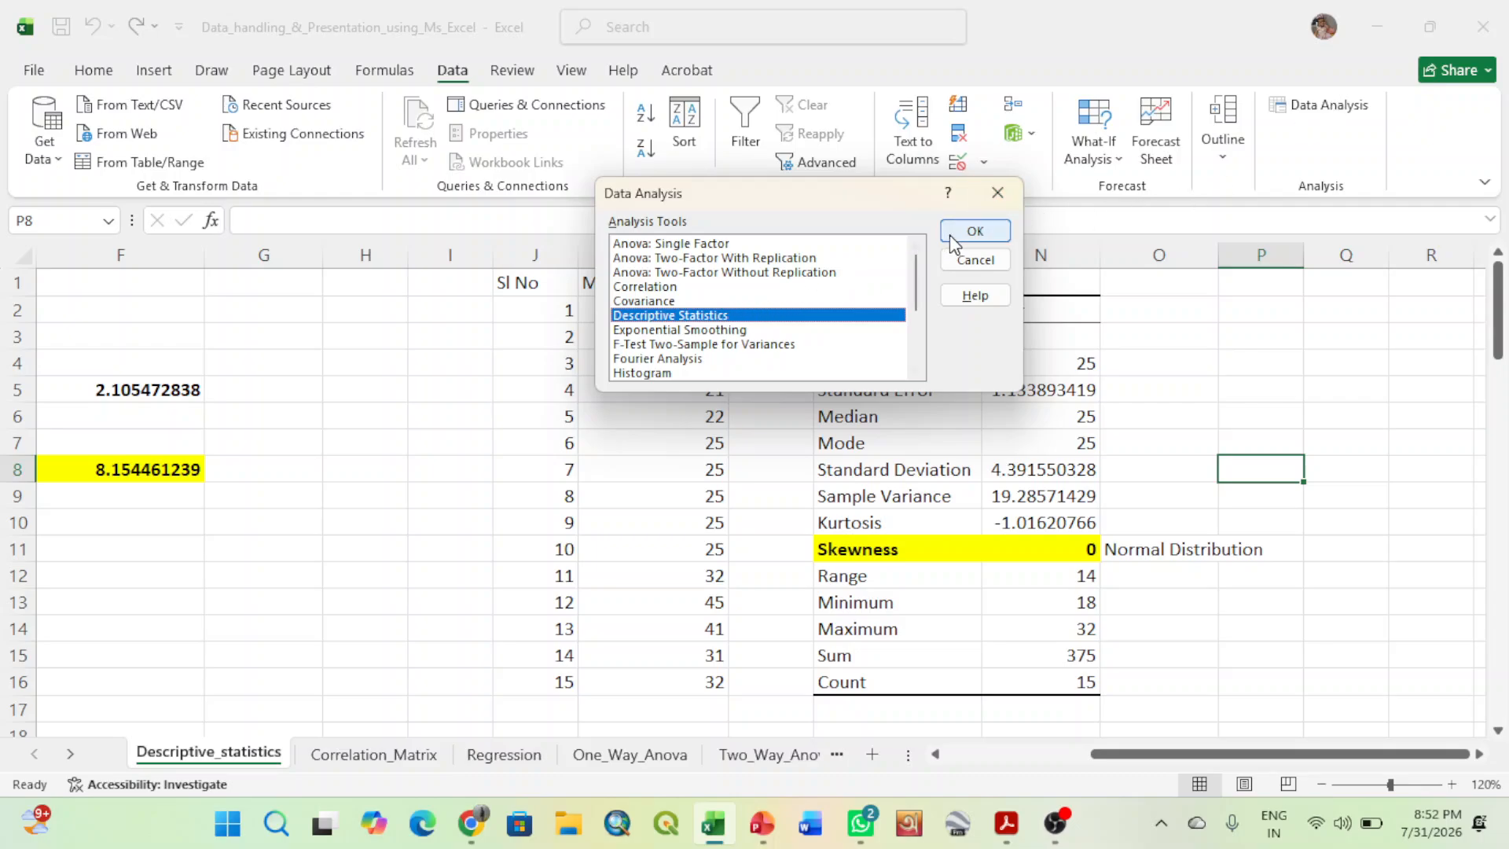
{"action": "left_click", "coordinate": [949, 234]}
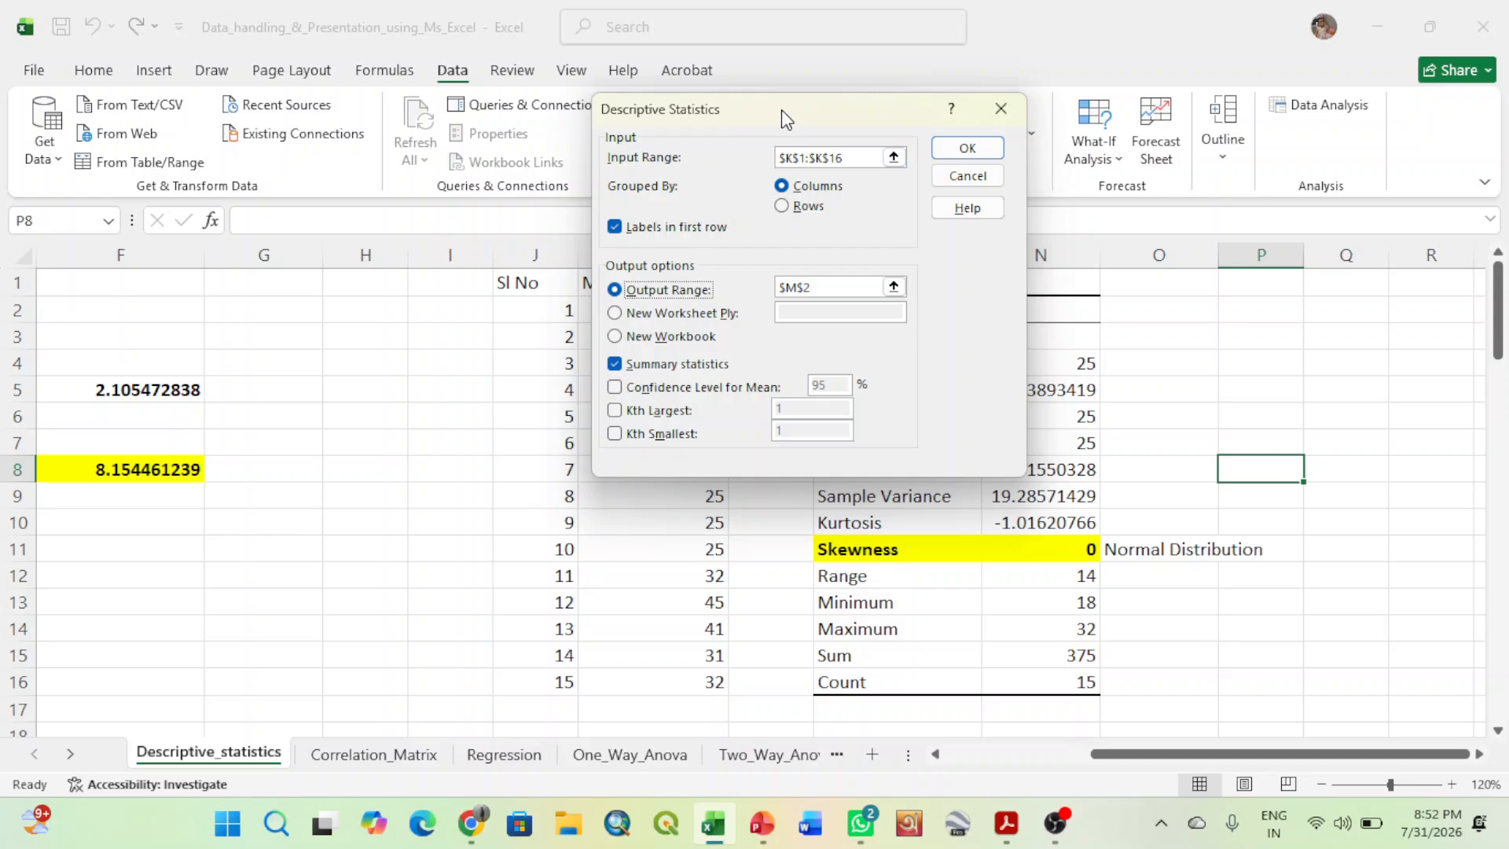
{"action": "left_click_drag", "start_coordinate": [781, 110], "coordinate": [351, 149]}
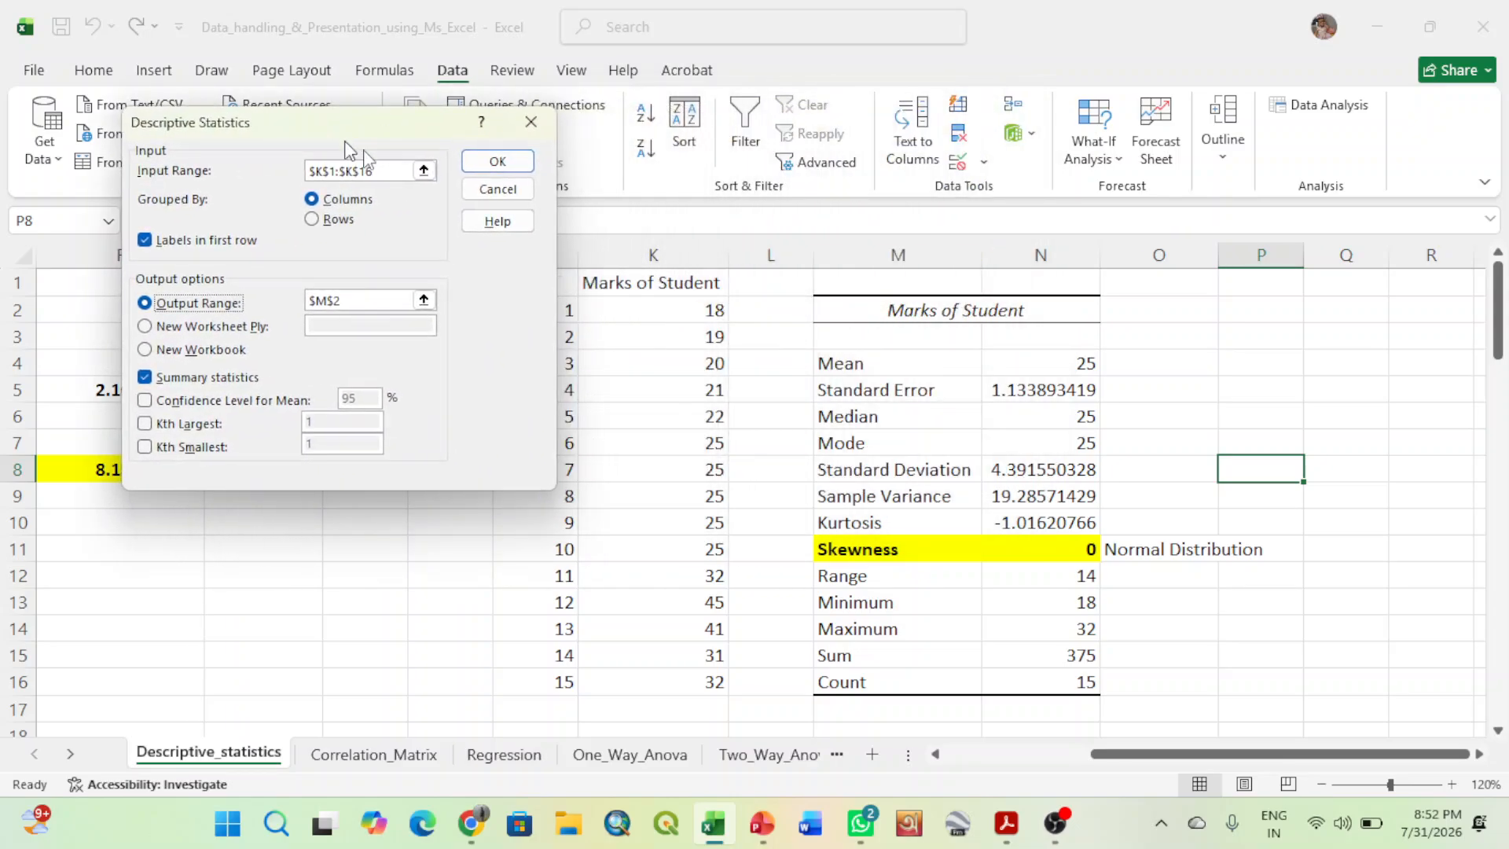
{"action": "left_click", "coordinate": [424, 169]}
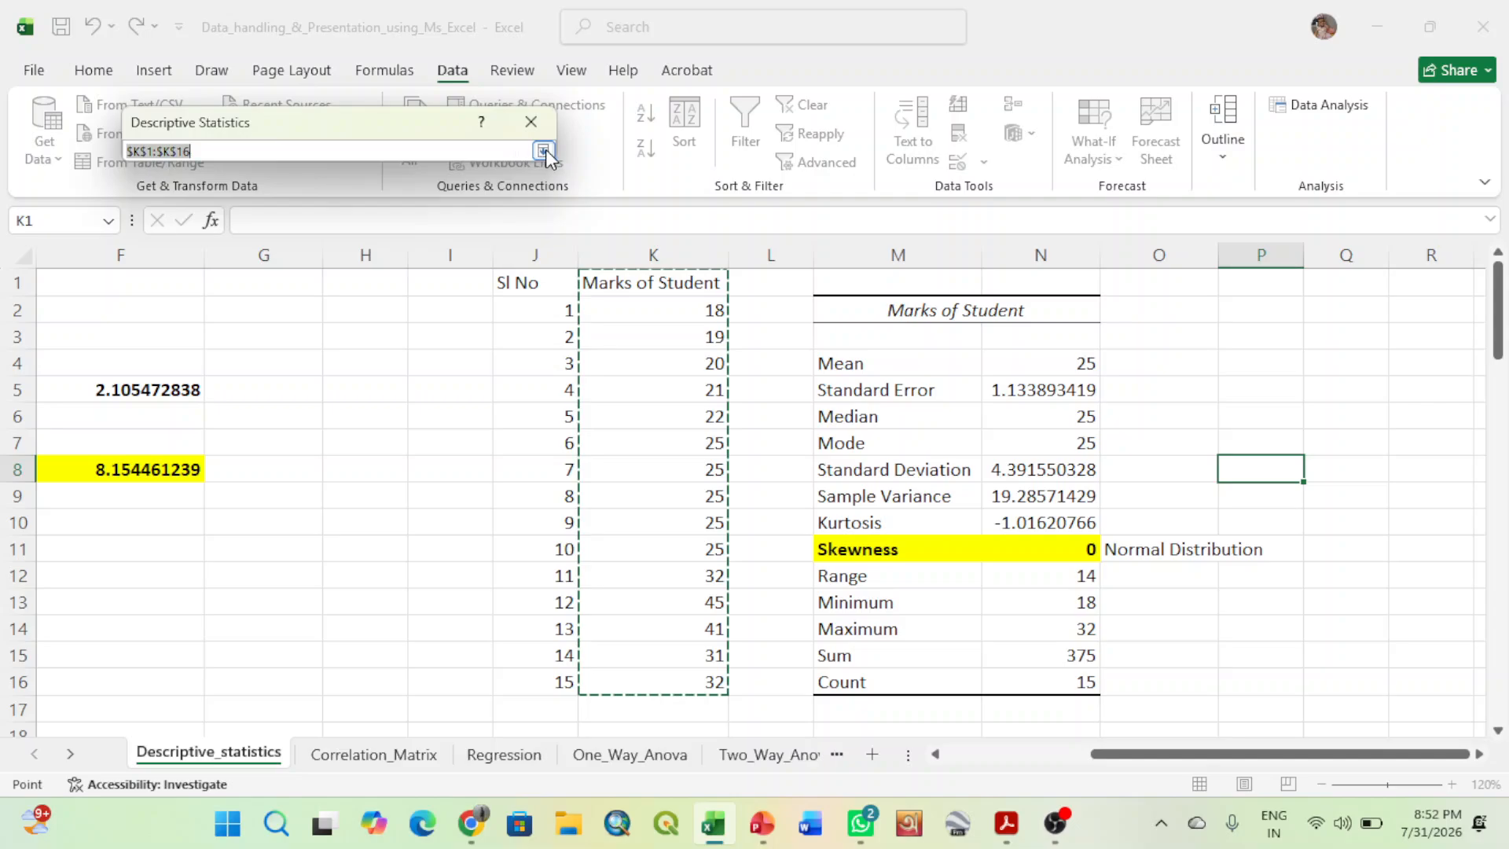
{"action": "left_click", "coordinate": [542, 150]}
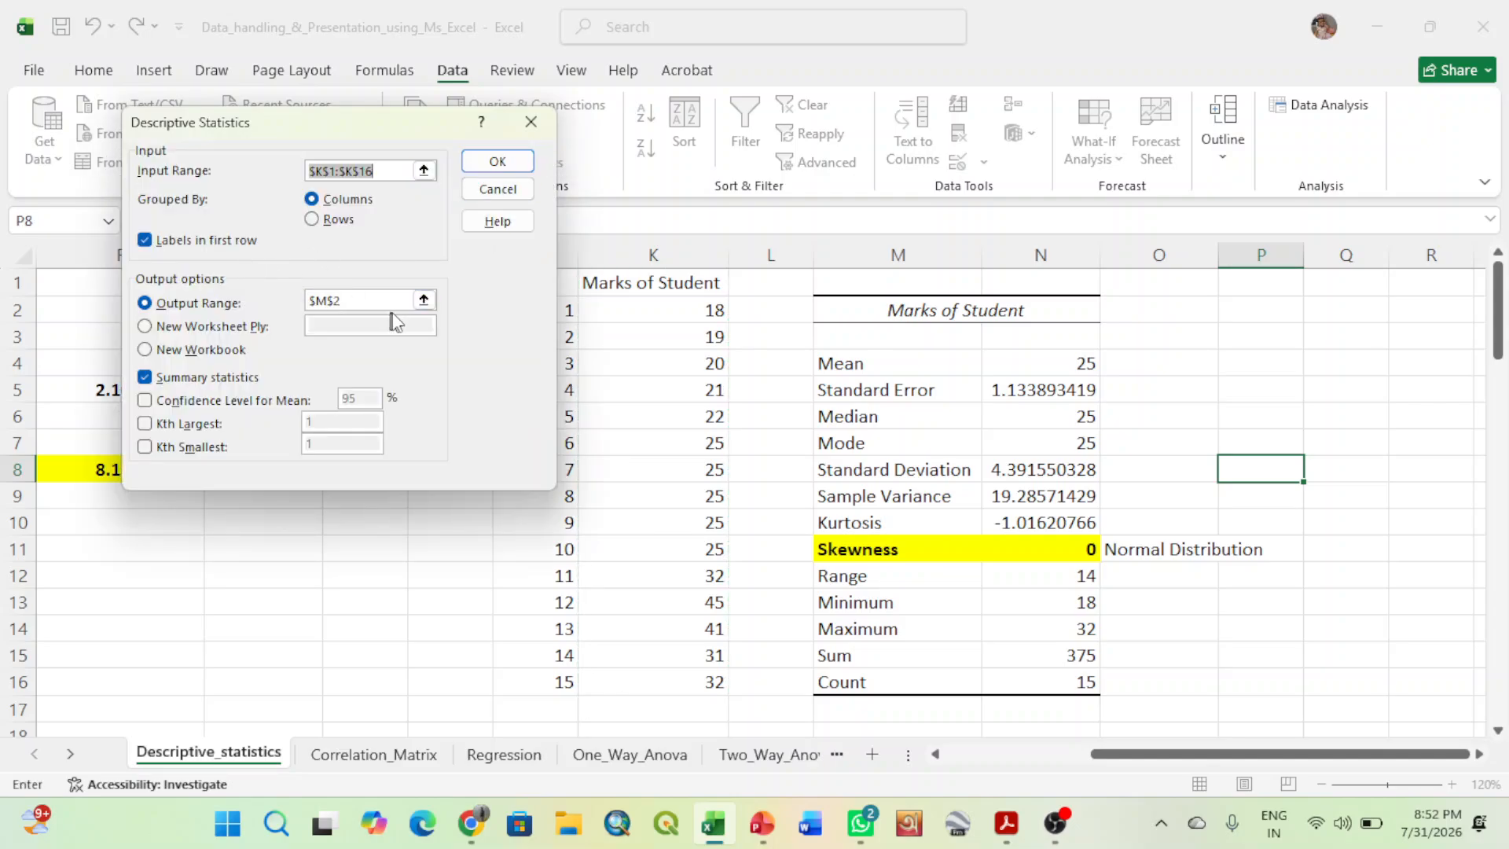
- Generate the descriptive statistics table with output range $P$2 and fit the width of column Q to its values
{"action": "left_click", "coordinate": [424, 300]}
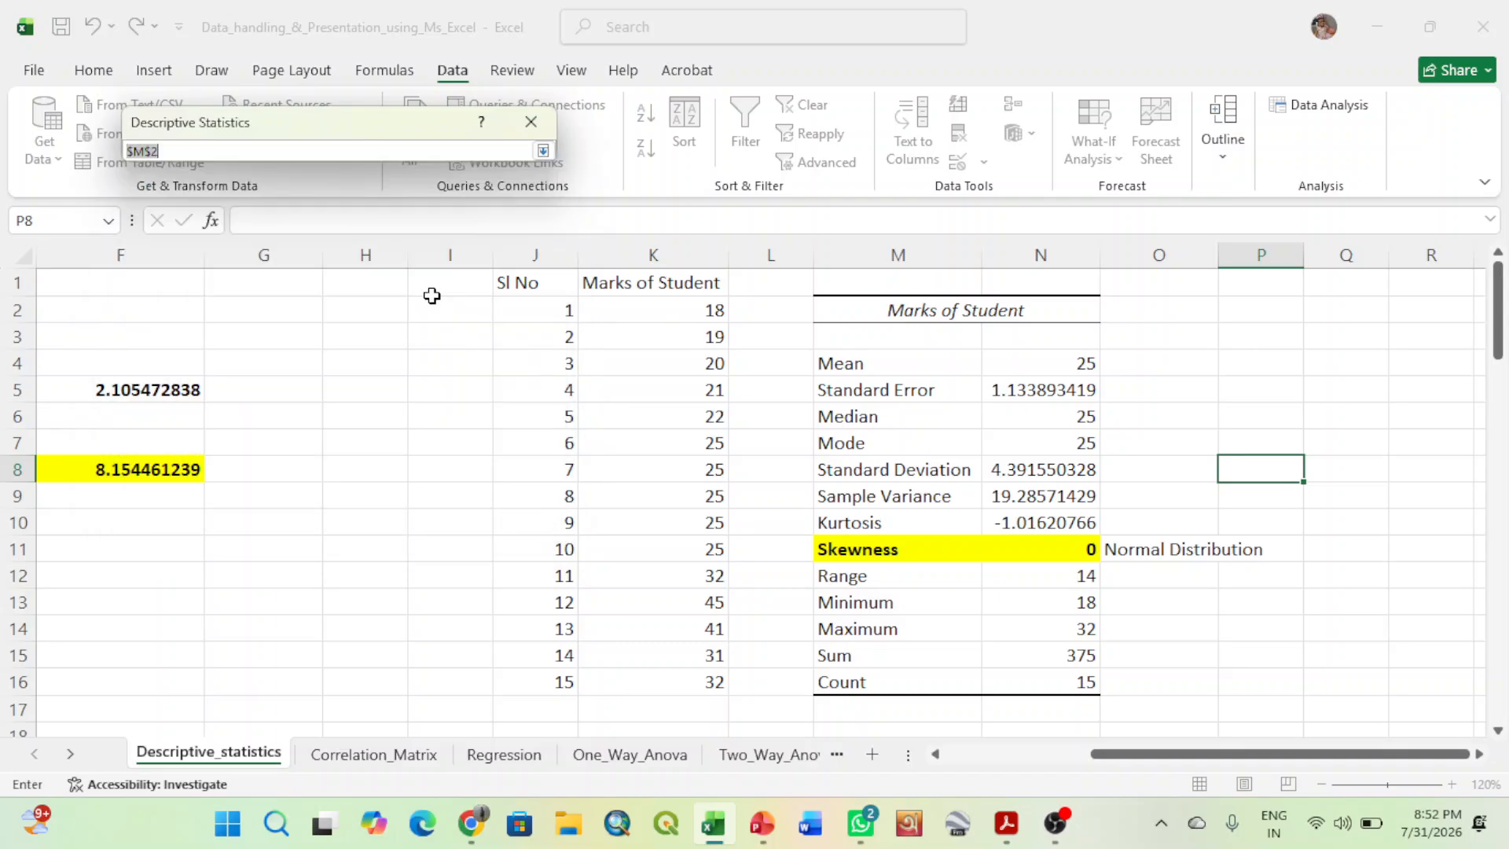
{"action": "left_click", "coordinate": [1255, 311]}
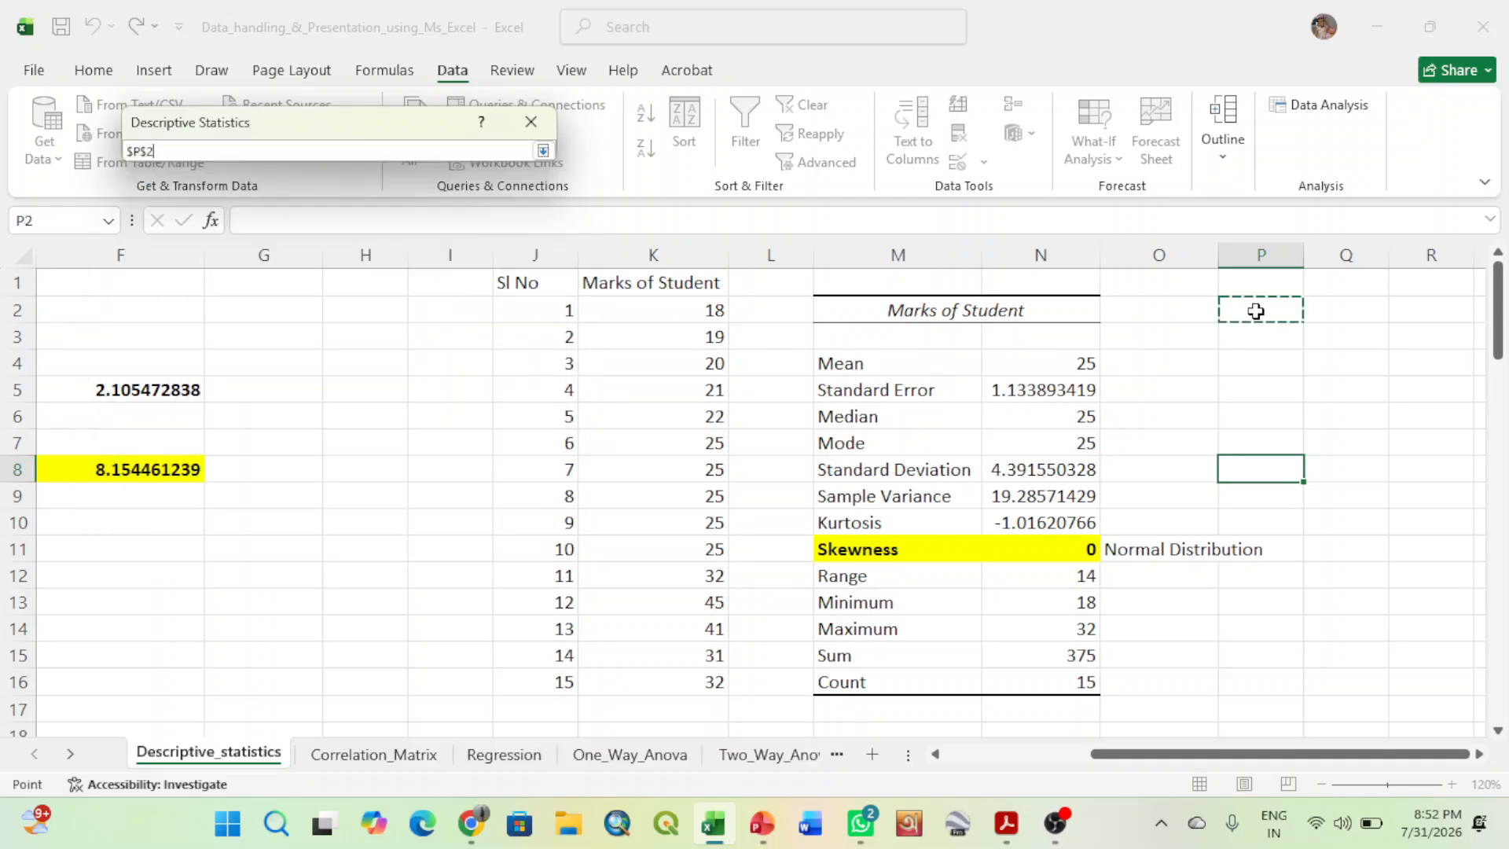
{"action": "left_click", "coordinate": [543, 150]}
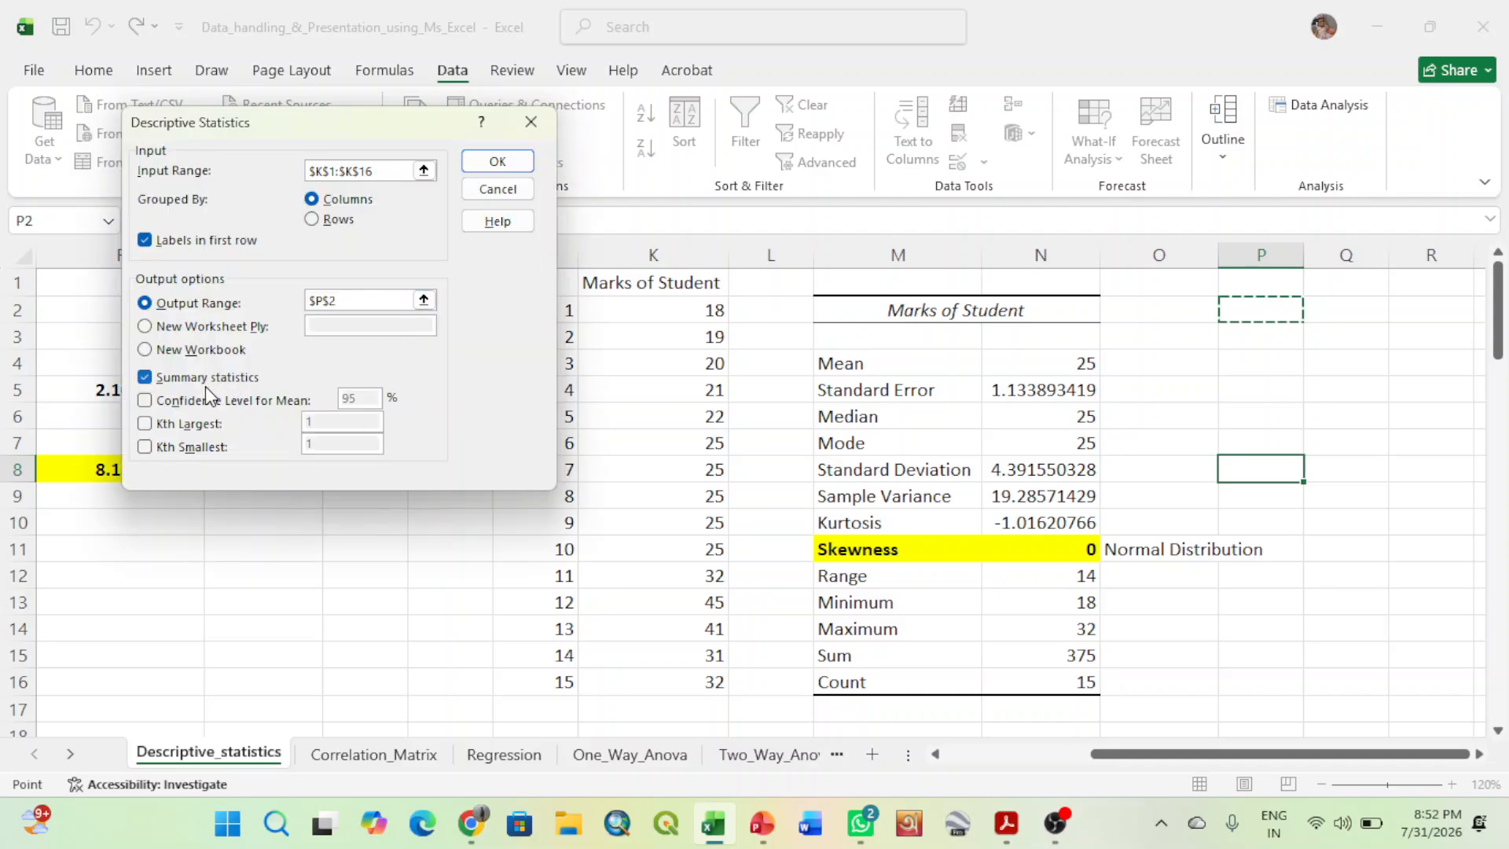
{"action": "left_click", "coordinate": [498, 162]}
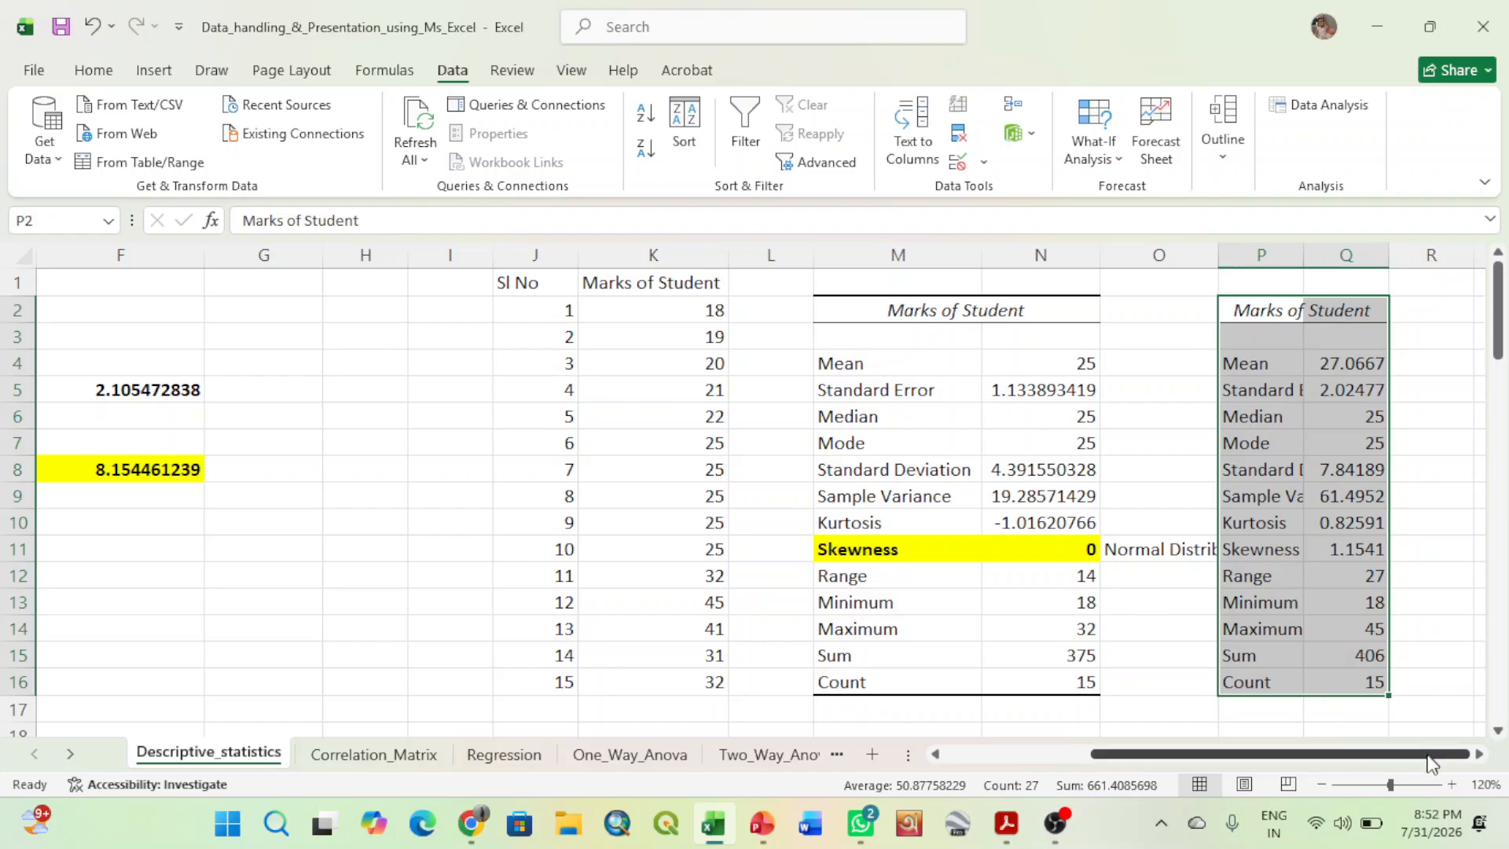
{"action": "left_click", "coordinate": [1477, 754]}
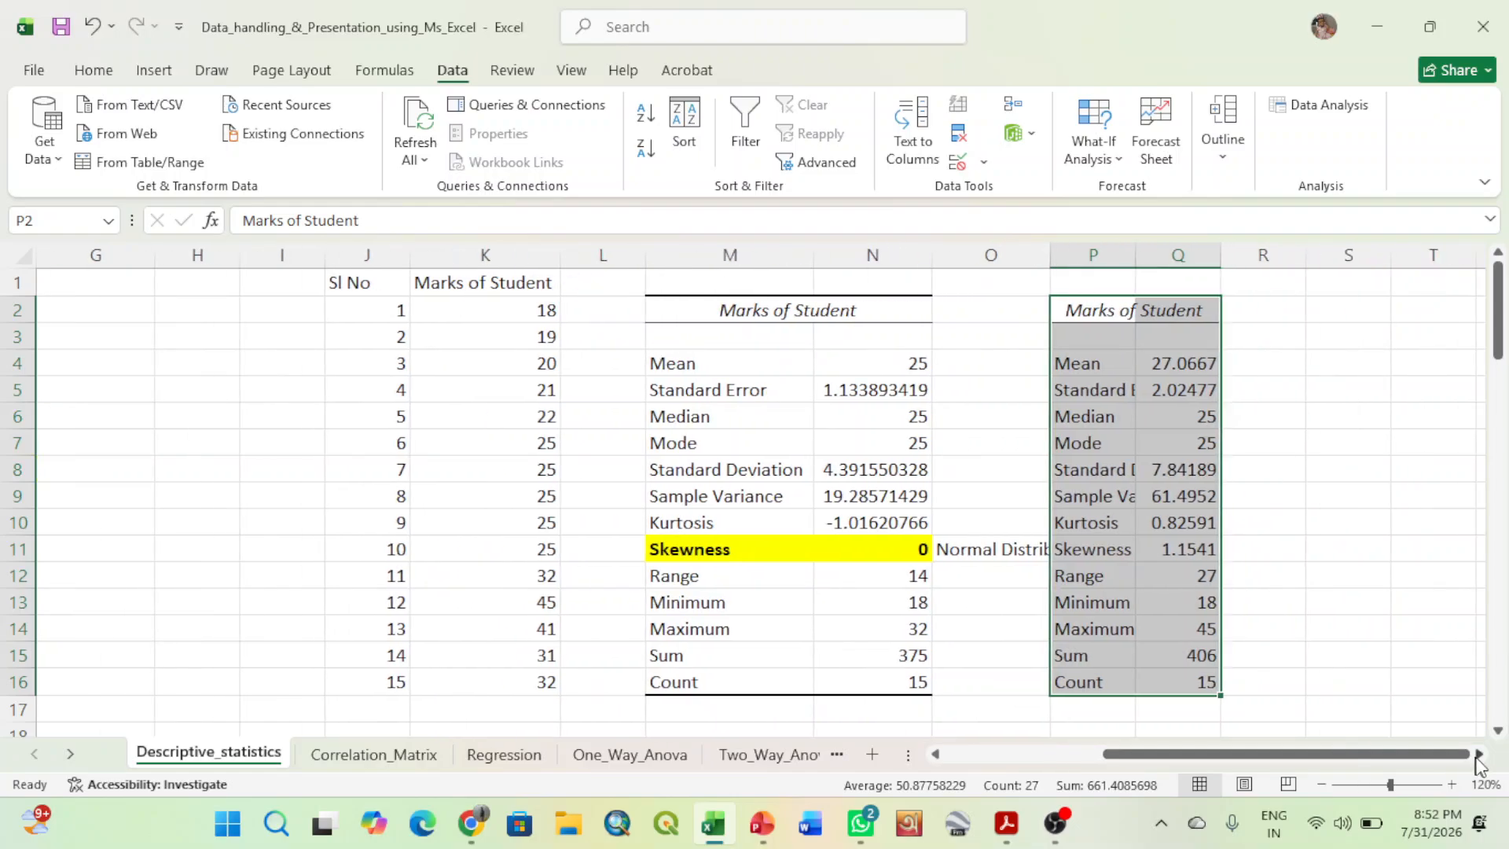
{"action": "double_click", "coordinate": [1227, 256]}
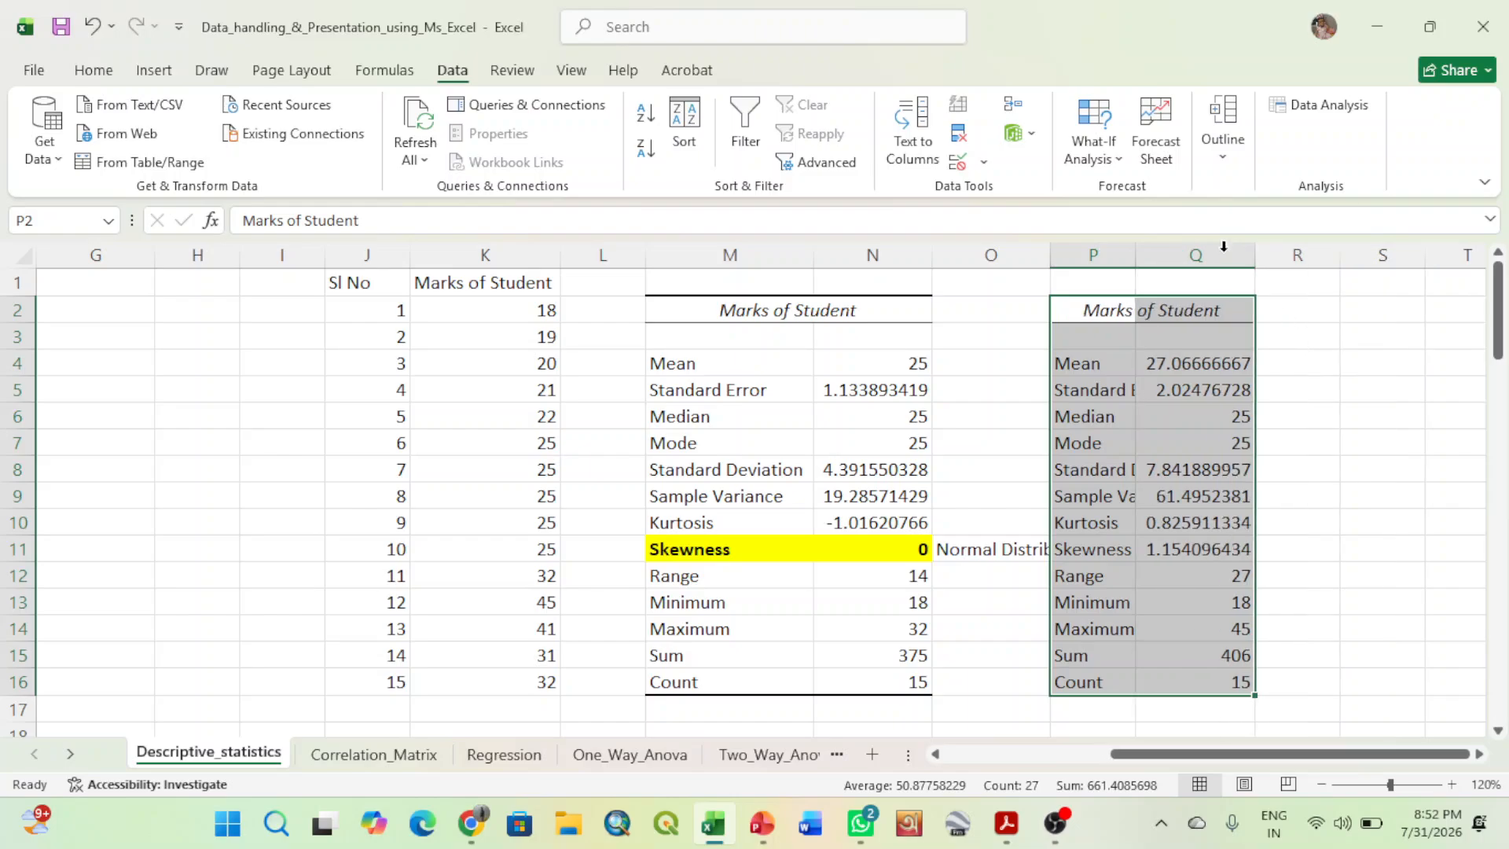
- Make the mean in Q4 of the third statistics table bold and check it against the skewness in row 11
{"action": "left_click", "coordinate": [1174, 550]}
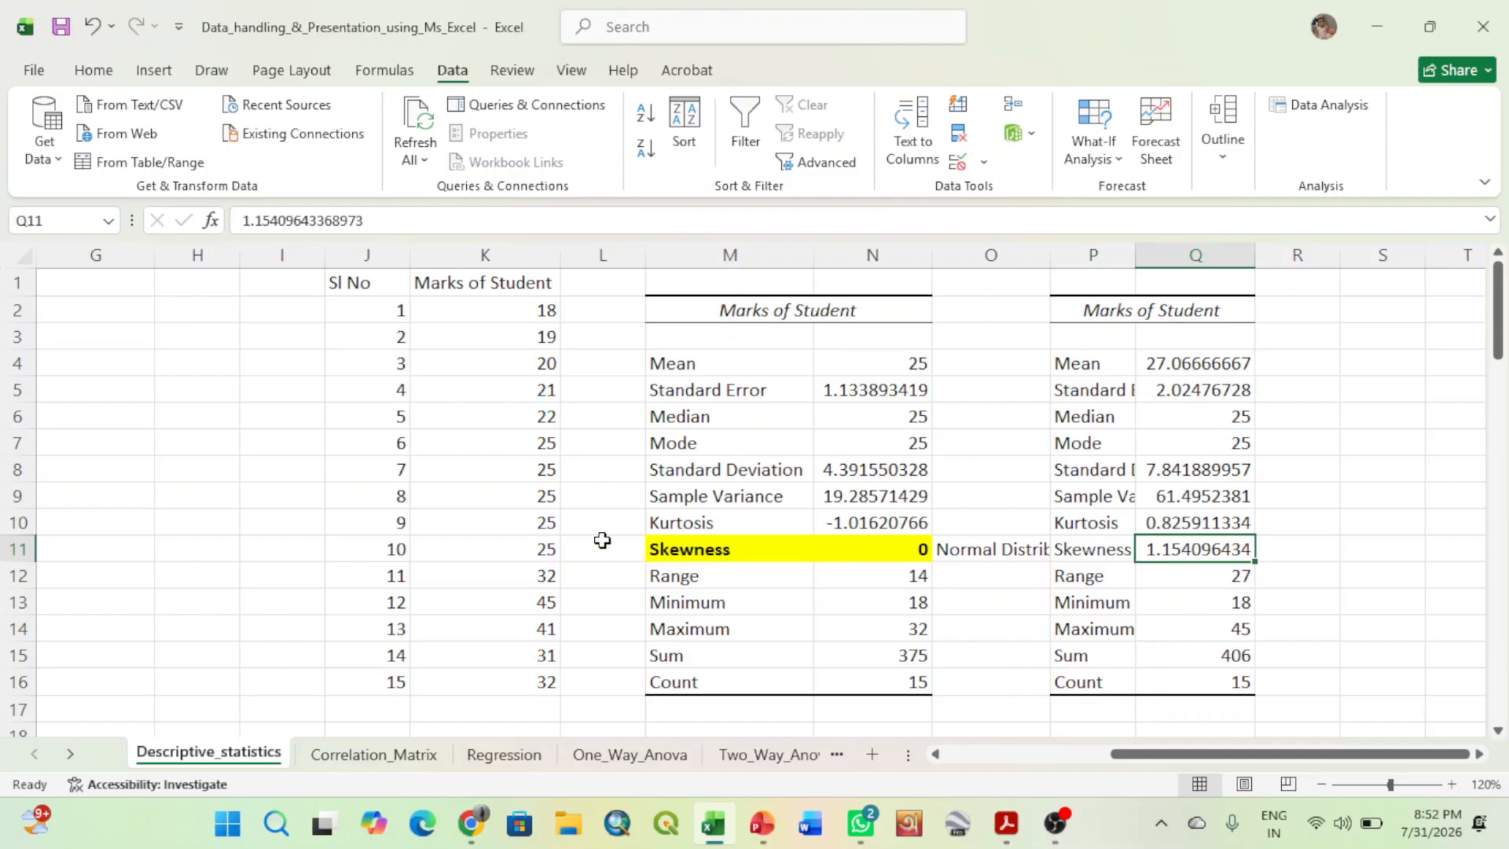
{"action": "left_click", "coordinate": [1181, 367]}
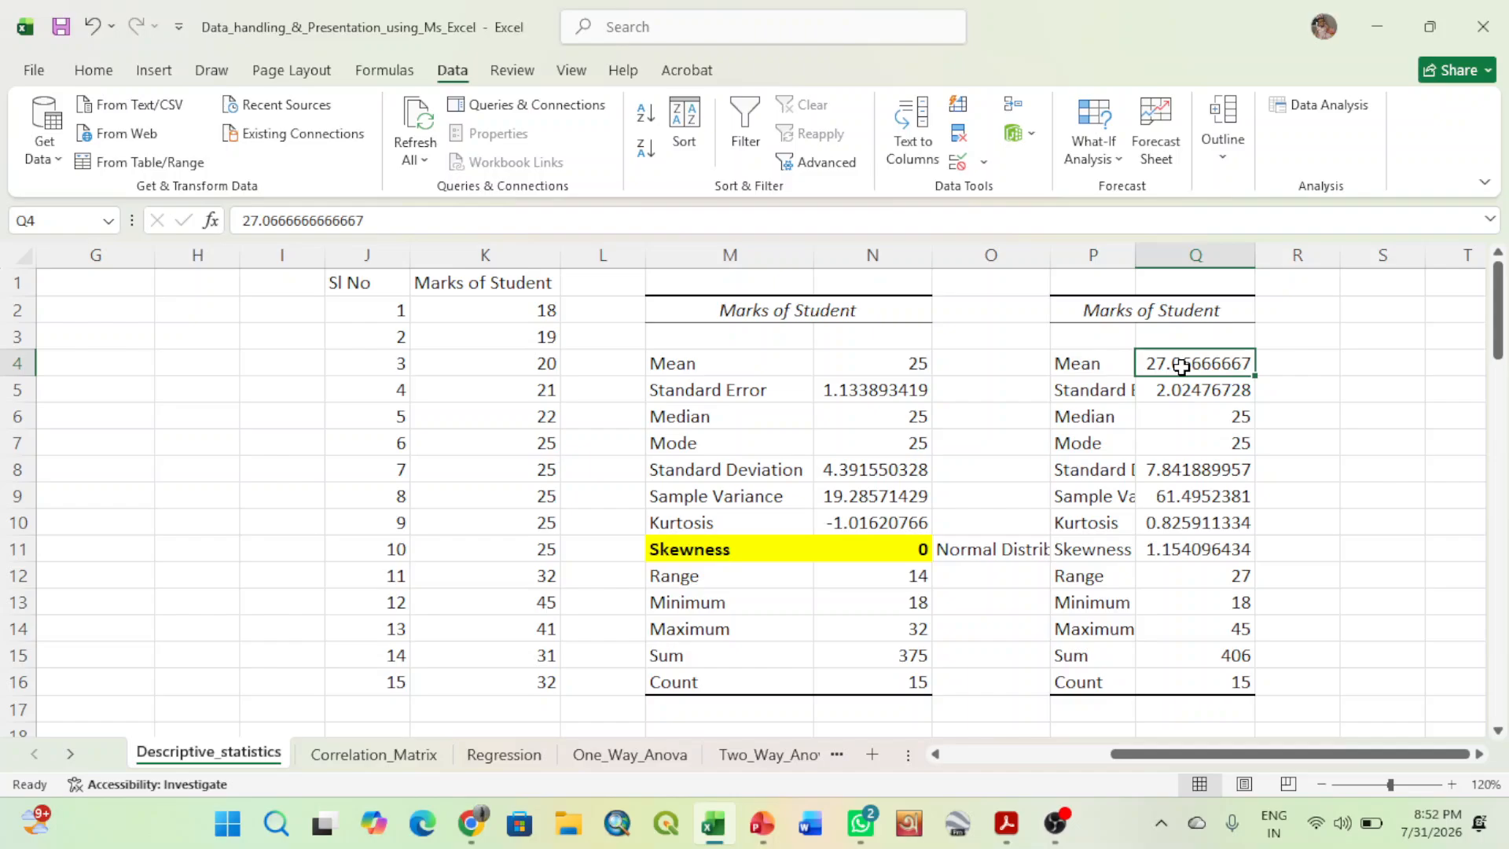
{"action": "left_click", "coordinate": [99, 73]}
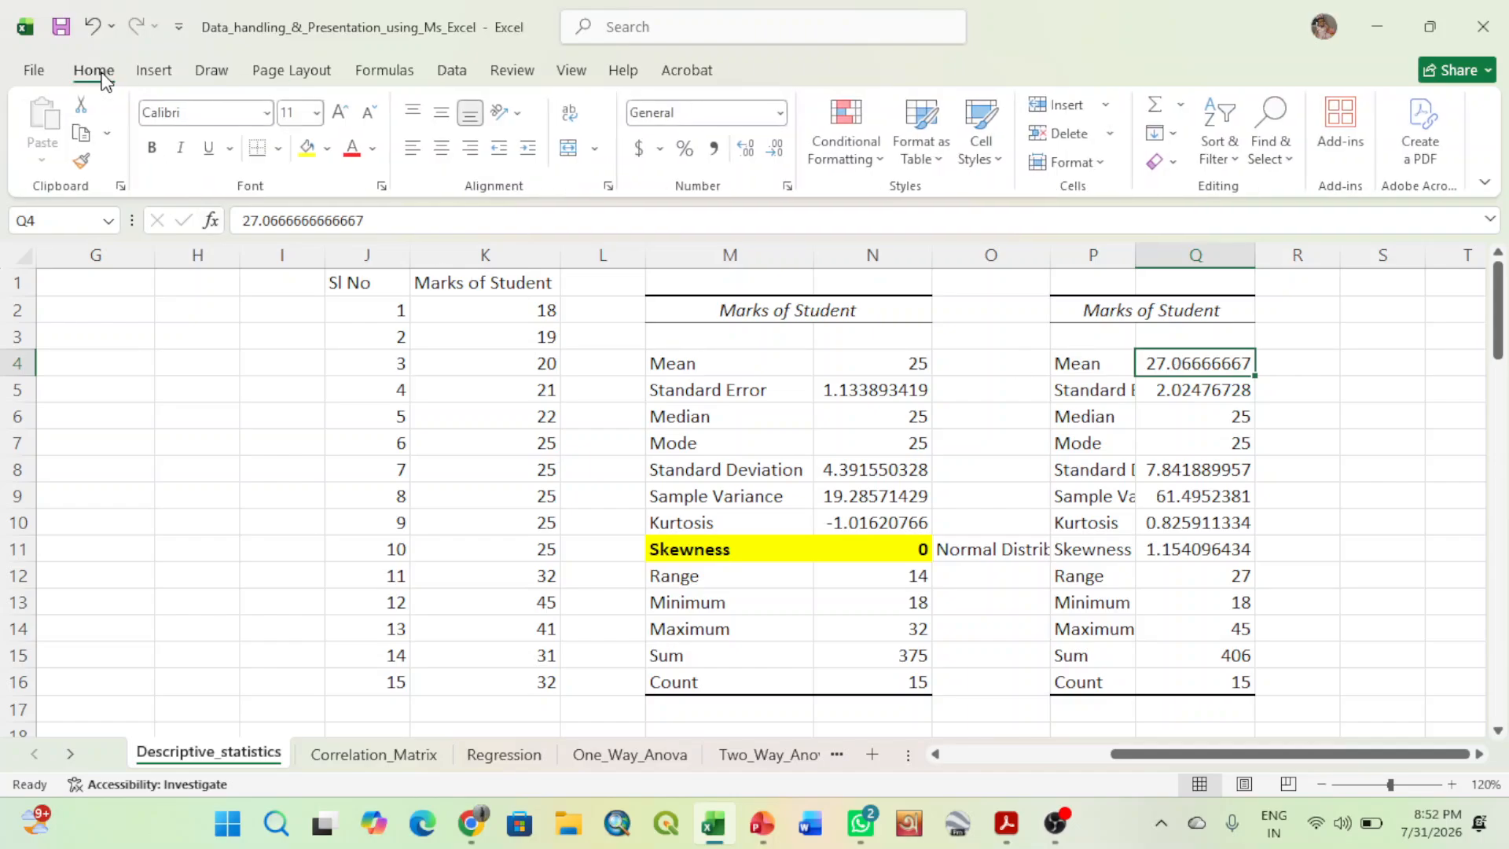
{"action": "left_click", "coordinate": [154, 149]}
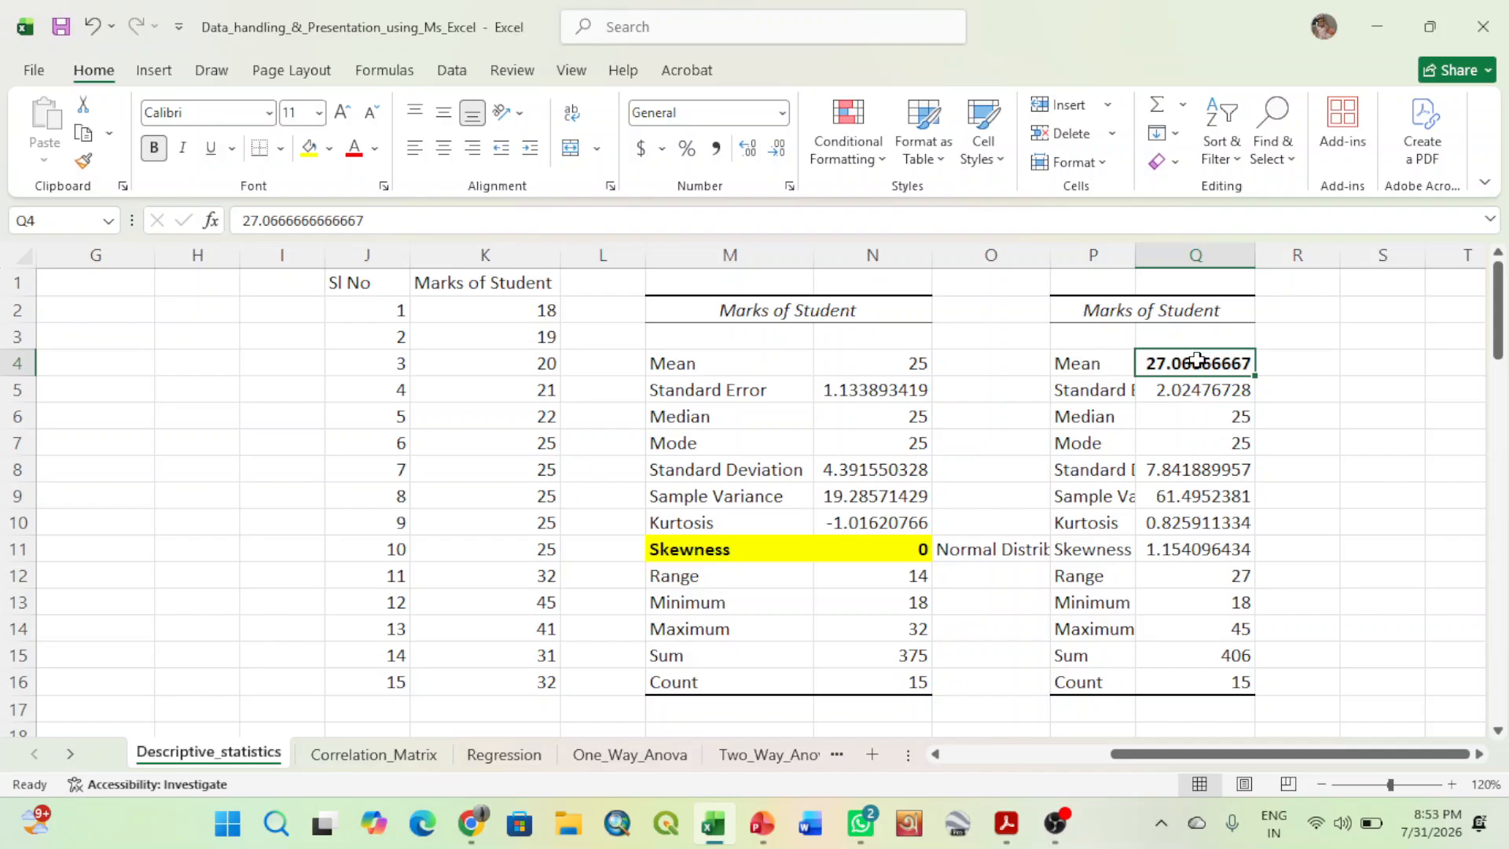
{"action": "left_click", "coordinate": [1188, 550]}
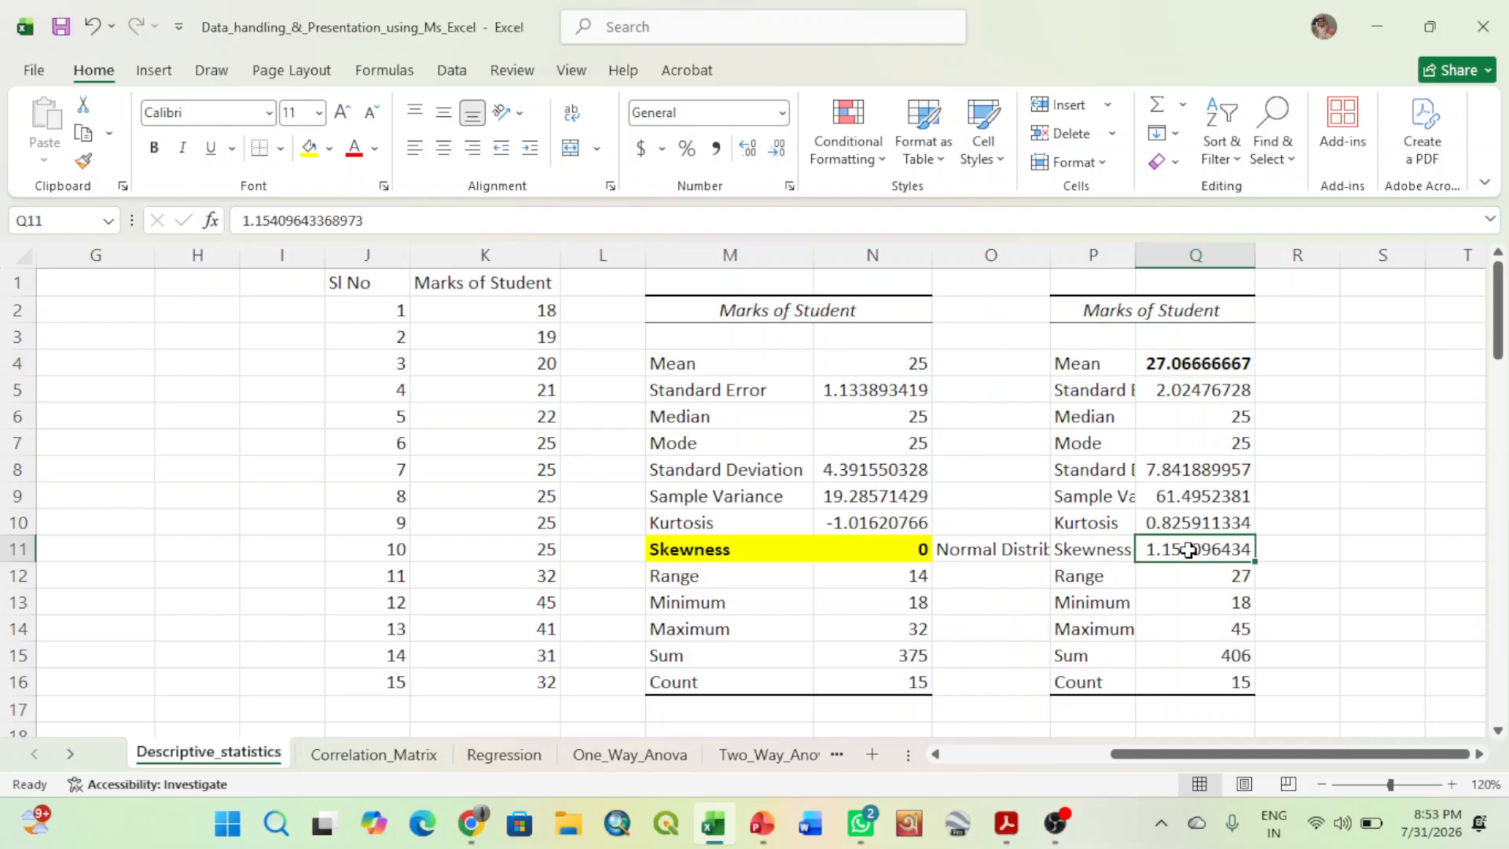
{"action": "left_click", "coordinate": [1076, 557]}
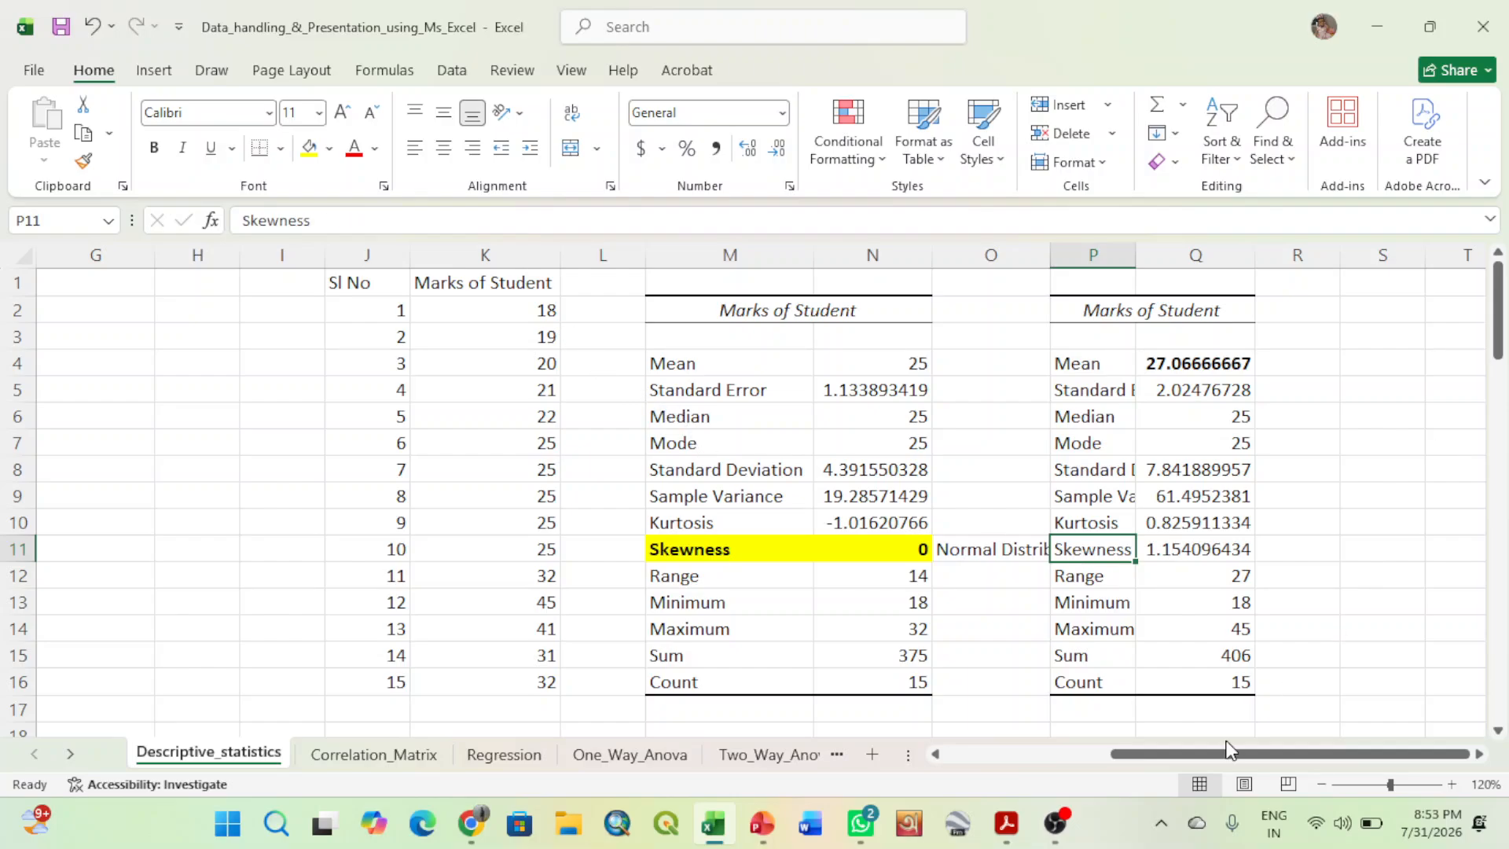
{"action": "left_click_drag", "start_coordinate": [1177, 762], "coordinate": [1125, 748]}
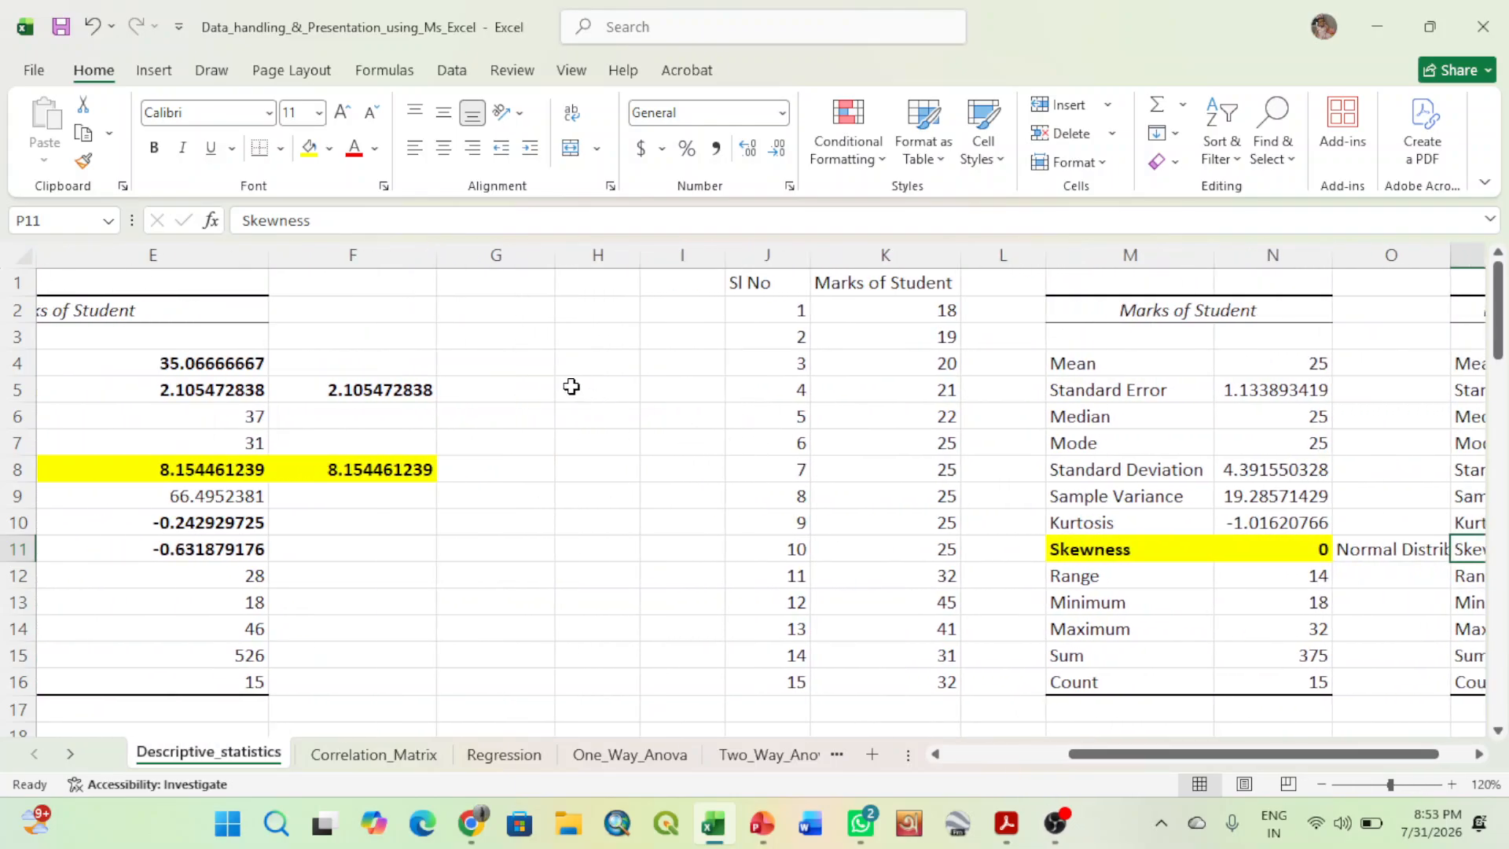
- Undo the bold on the mean in Q4, the column Q width change and the third statistics table's header and border formatting
{"action": "left_click", "coordinate": [92, 26]}
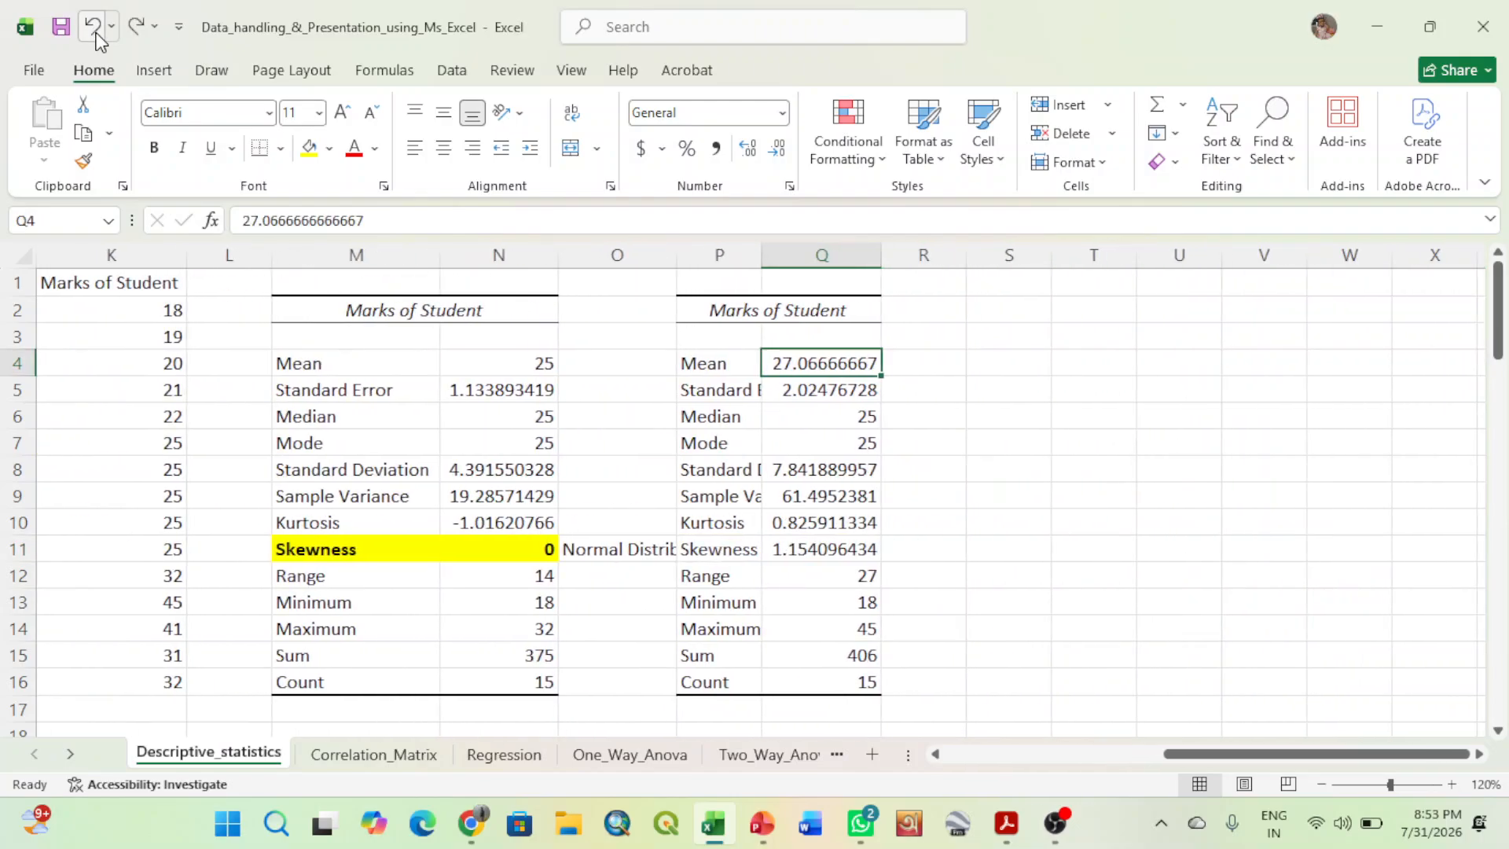
{"action": "left_click", "coordinate": [92, 26]}
{"action": "left_click", "coordinate": [93, 26]}
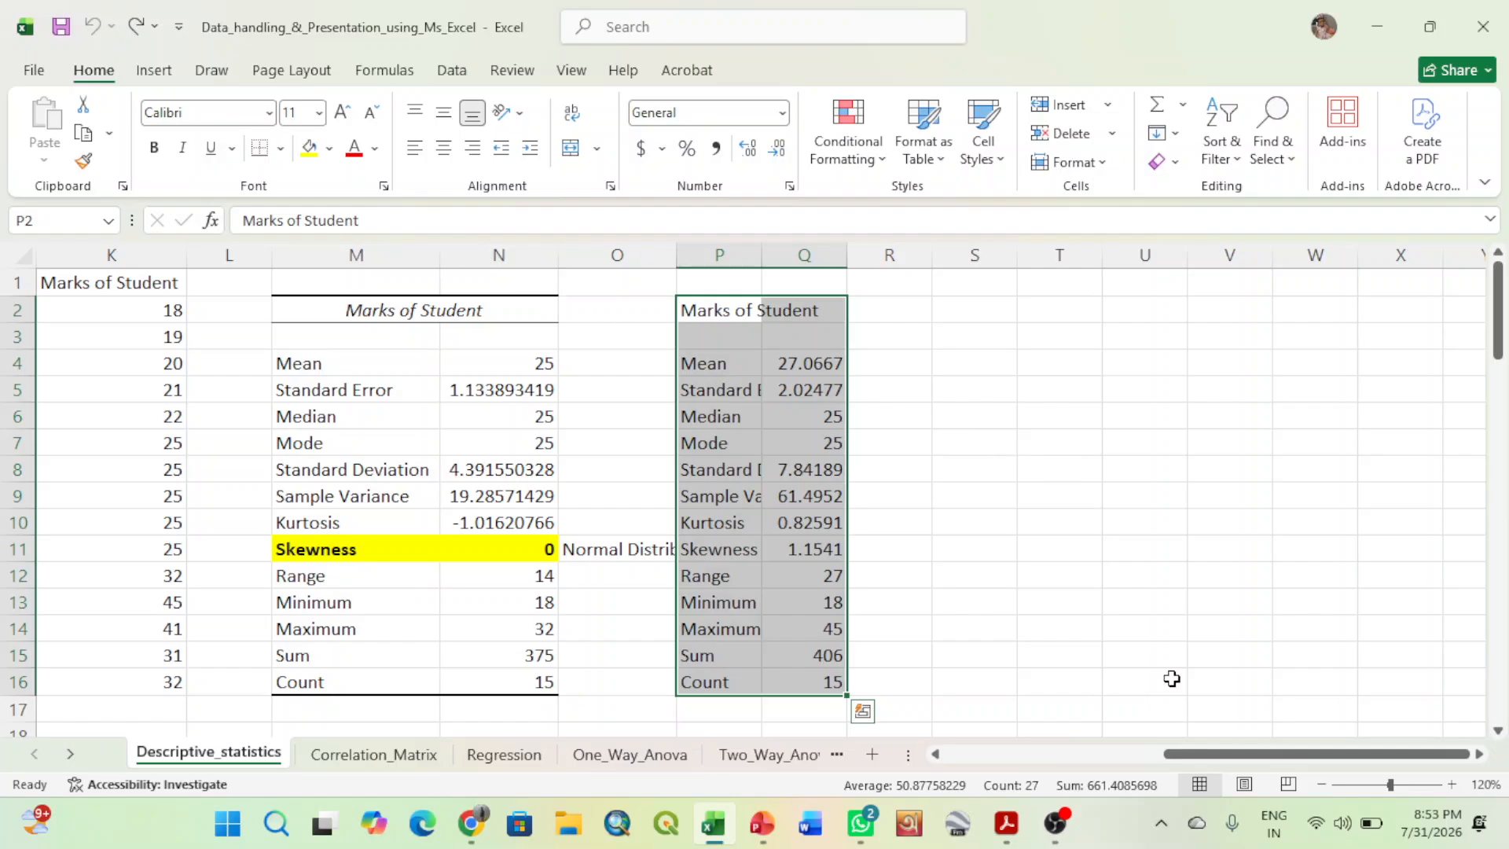
{"action": "left_click_drag", "start_coordinate": [1194, 754], "coordinate": [1044, 754]}
{"action": "left_click", "coordinate": [1085, 385]}
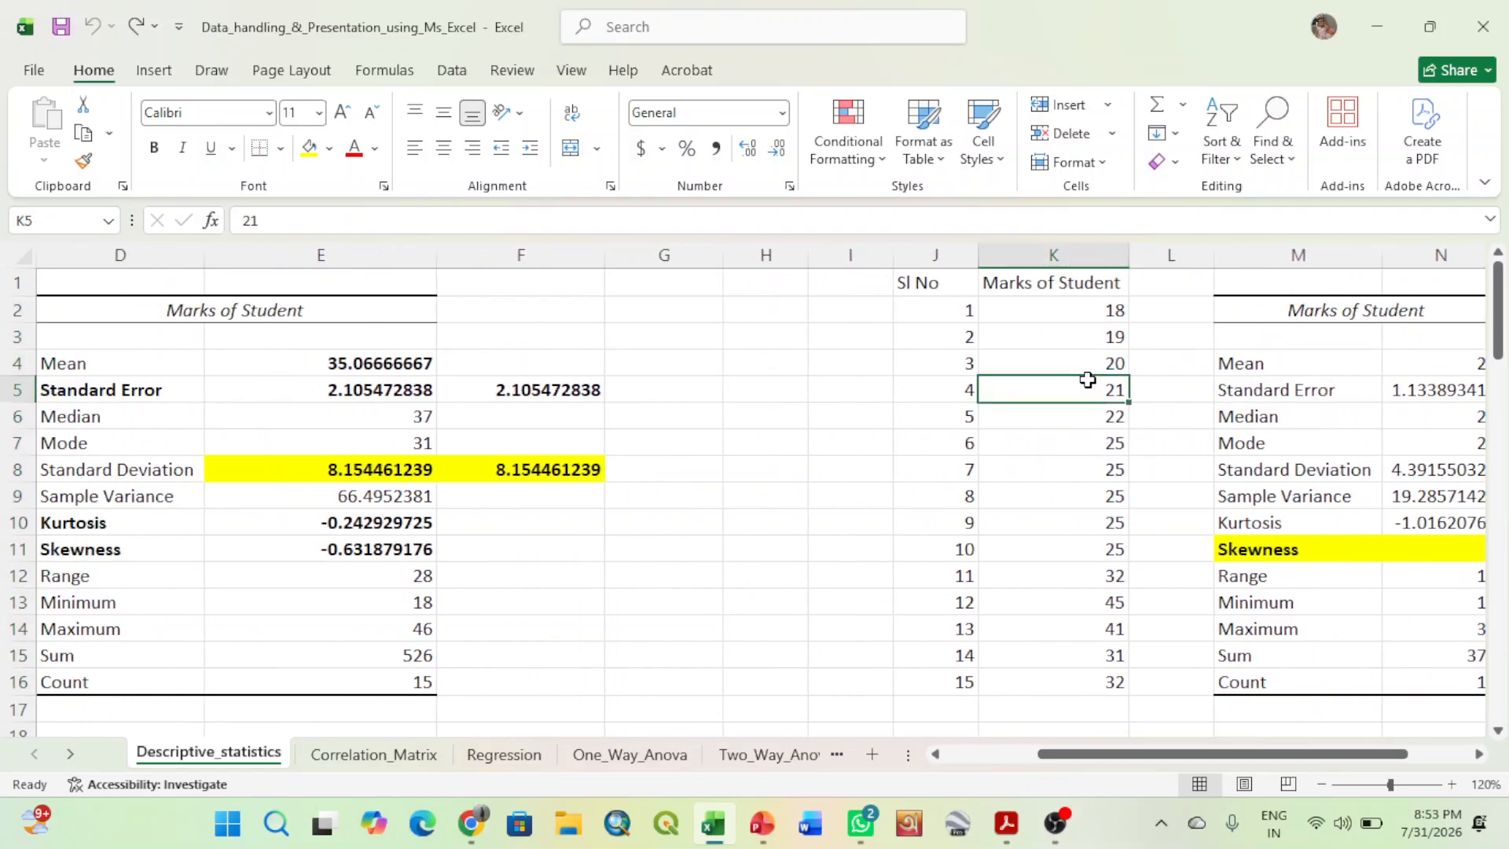
- Try marks of 50 in K4 and 45 in K5, and clear the K5 entry
{"action": "left_click_drag", "start_coordinate": [1279, 755], "coordinate": [1344, 756]}
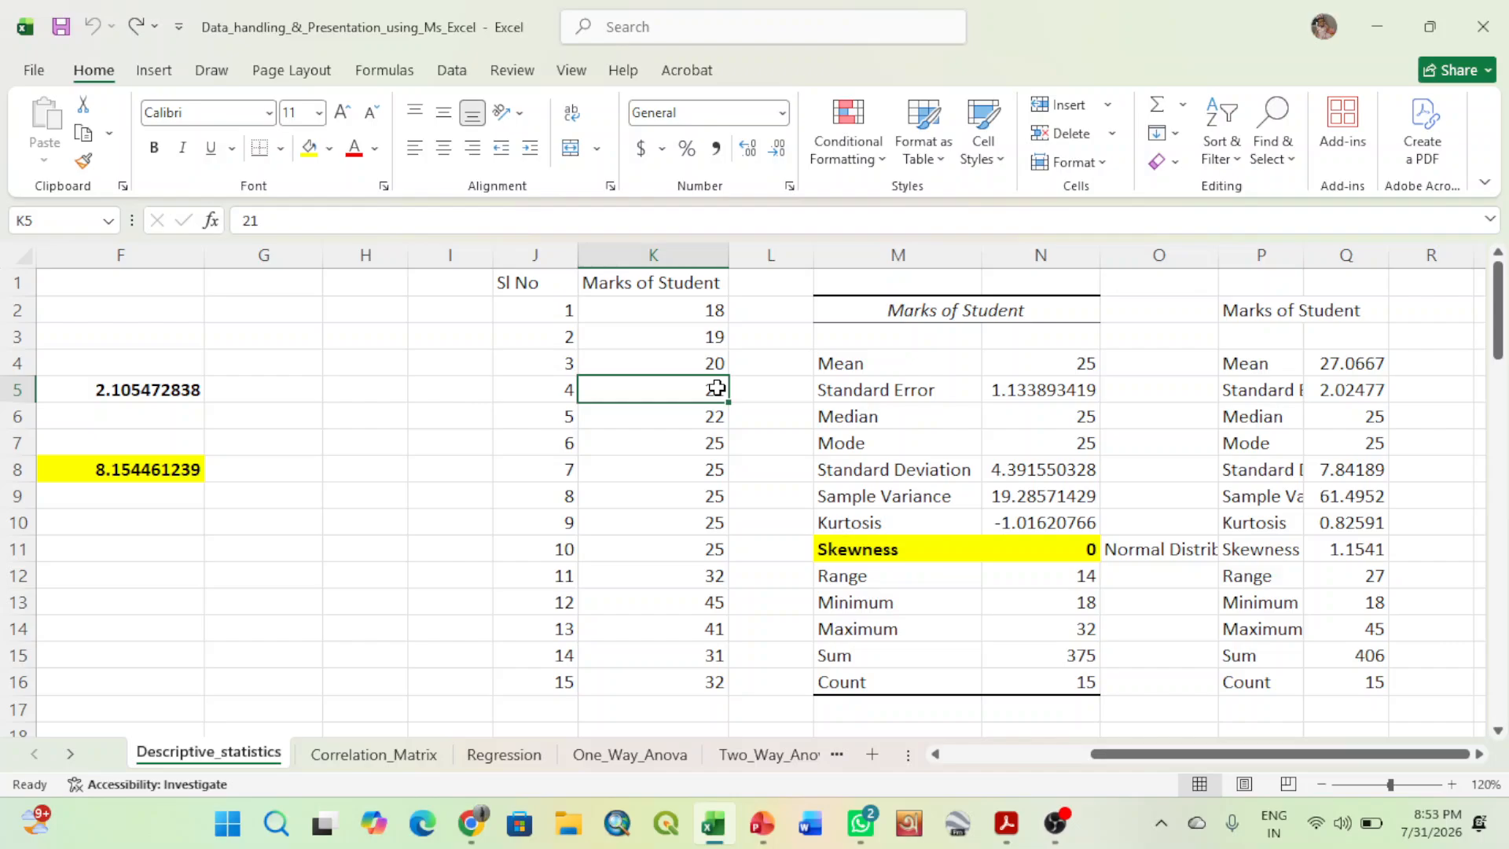
{"action": "left_click", "coordinate": [690, 354]}
{"action": "type", "text": "50"}
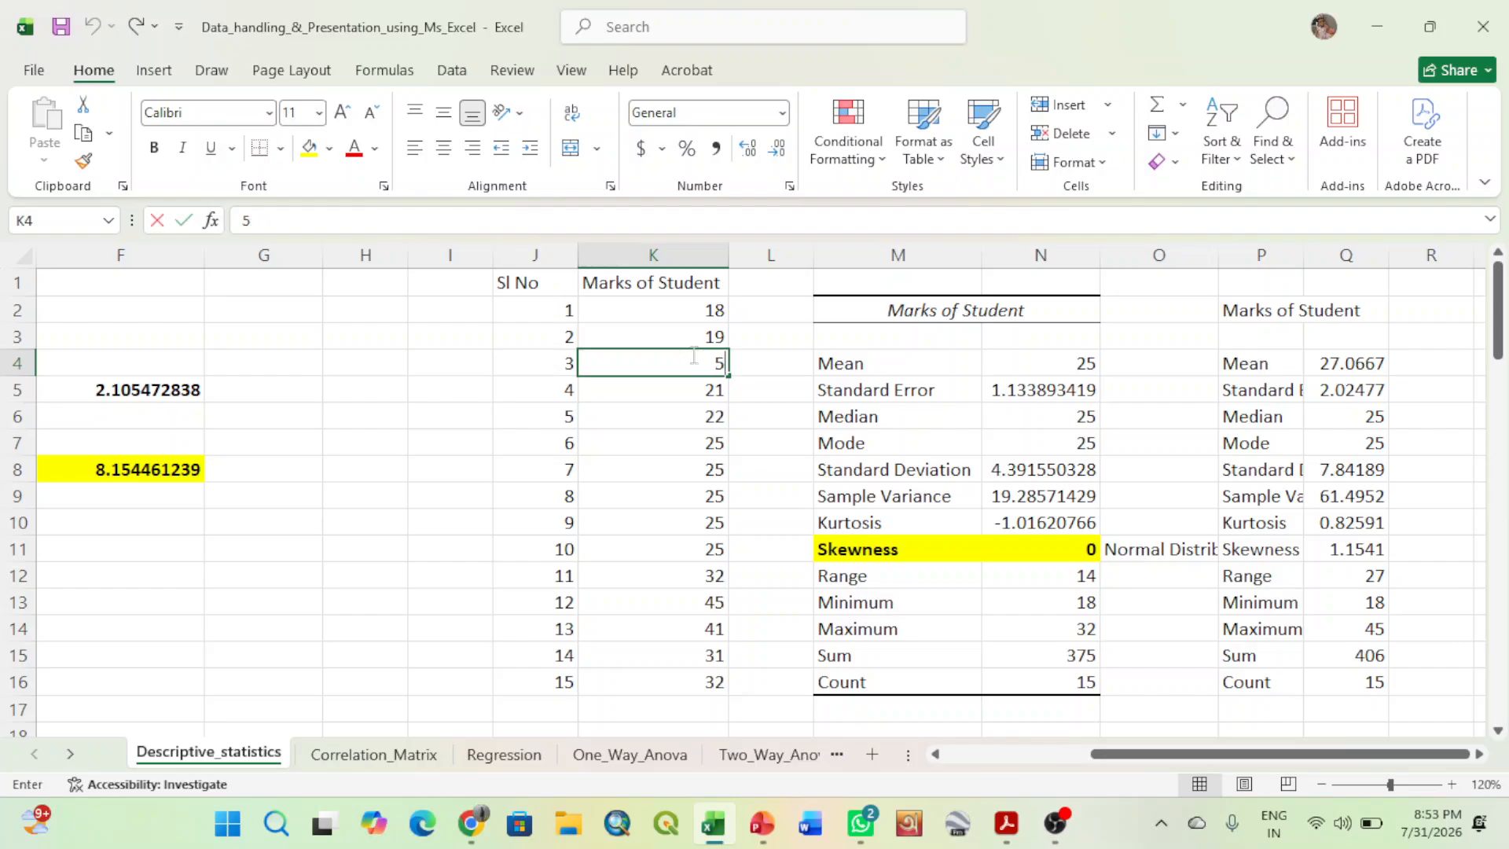
{"action": "left_click", "coordinate": [709, 394]}
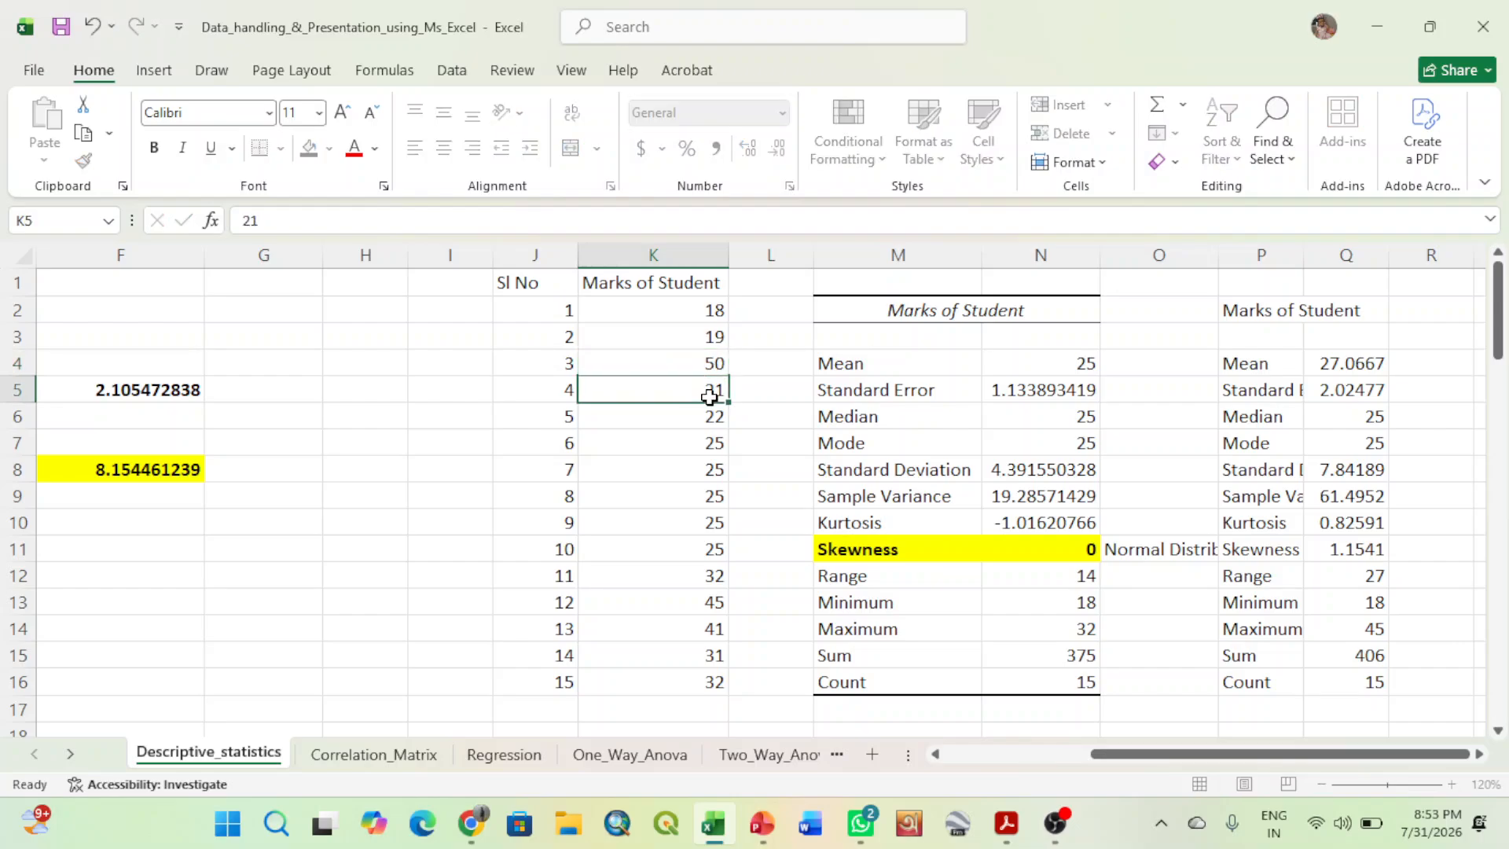
{"action": "type", "text": "45"}
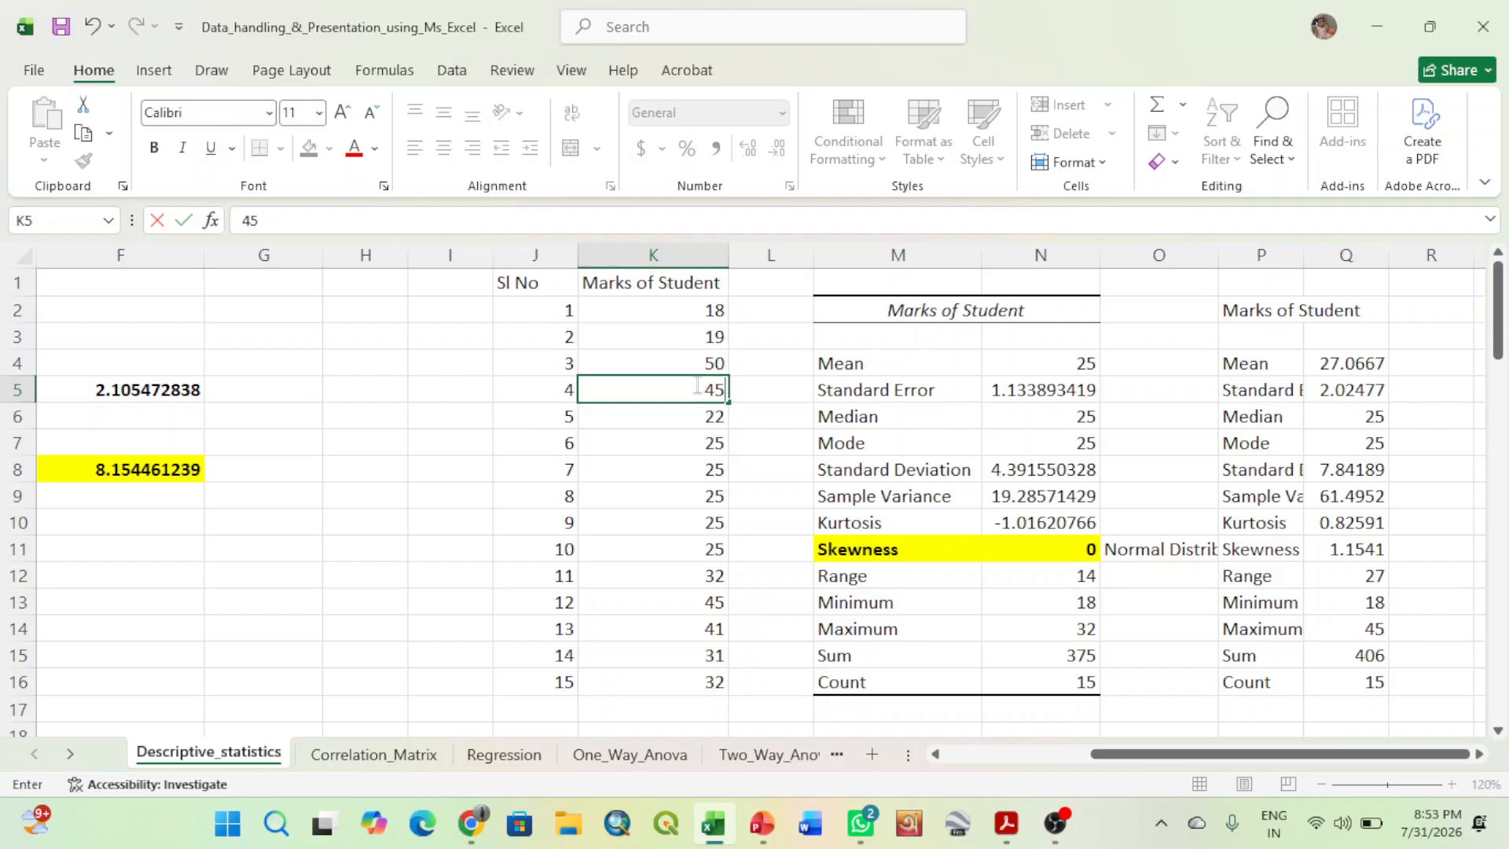
{"action": "key", "text": "BackSpace"}
{"action": "key", "text": "BackSpace"}
- Change the low marks to 1 in K4, 2 in K3, 3 in K2, 2 in K6 and 5 in K5
{"action": "left_click", "coordinate": [703, 358]}
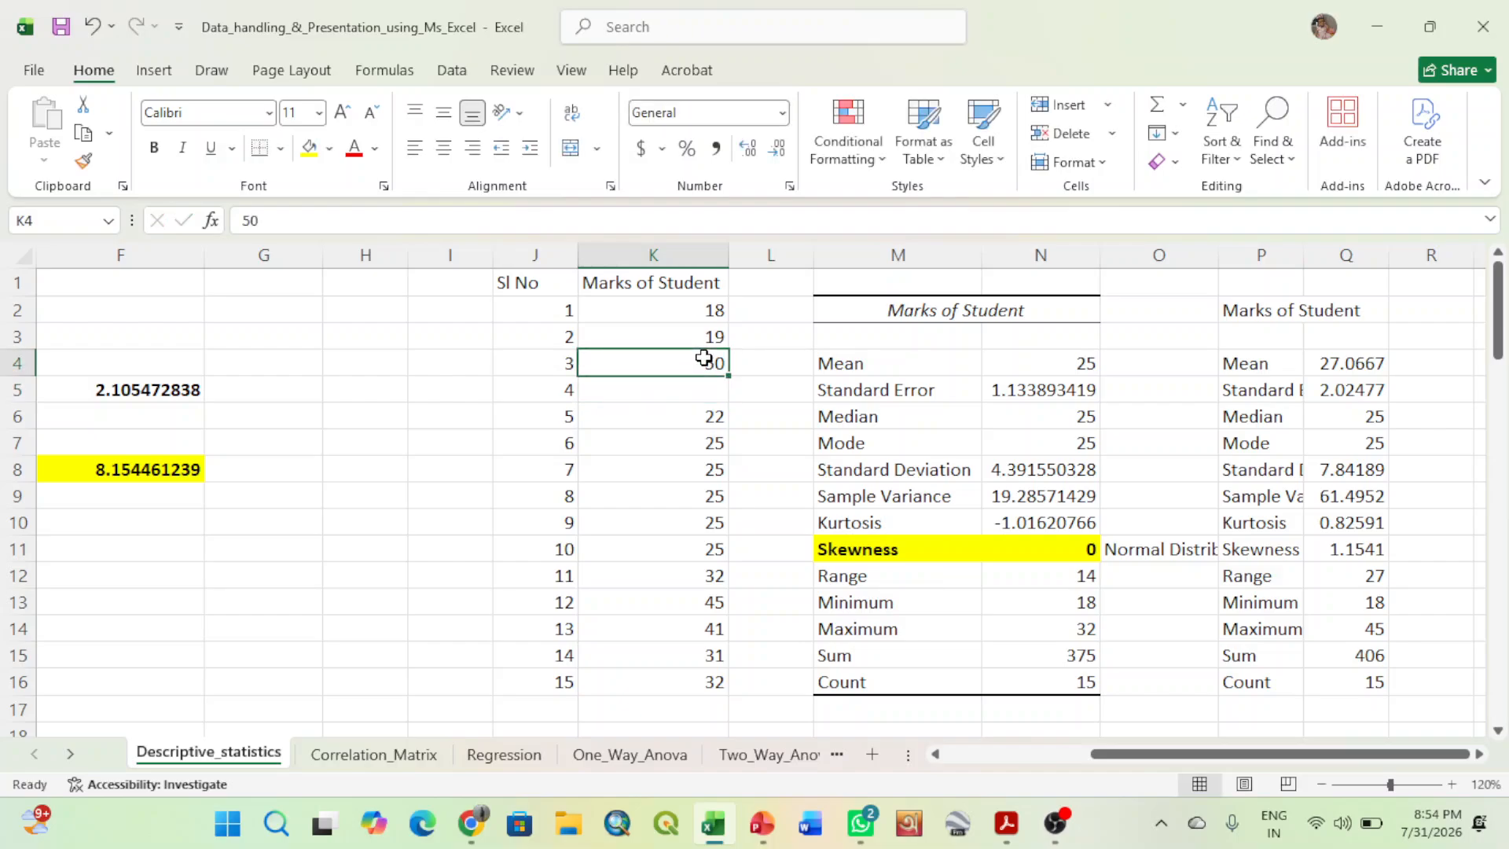
{"action": "type", "text": "1"}
{"action": "left_click", "coordinate": [704, 333]}
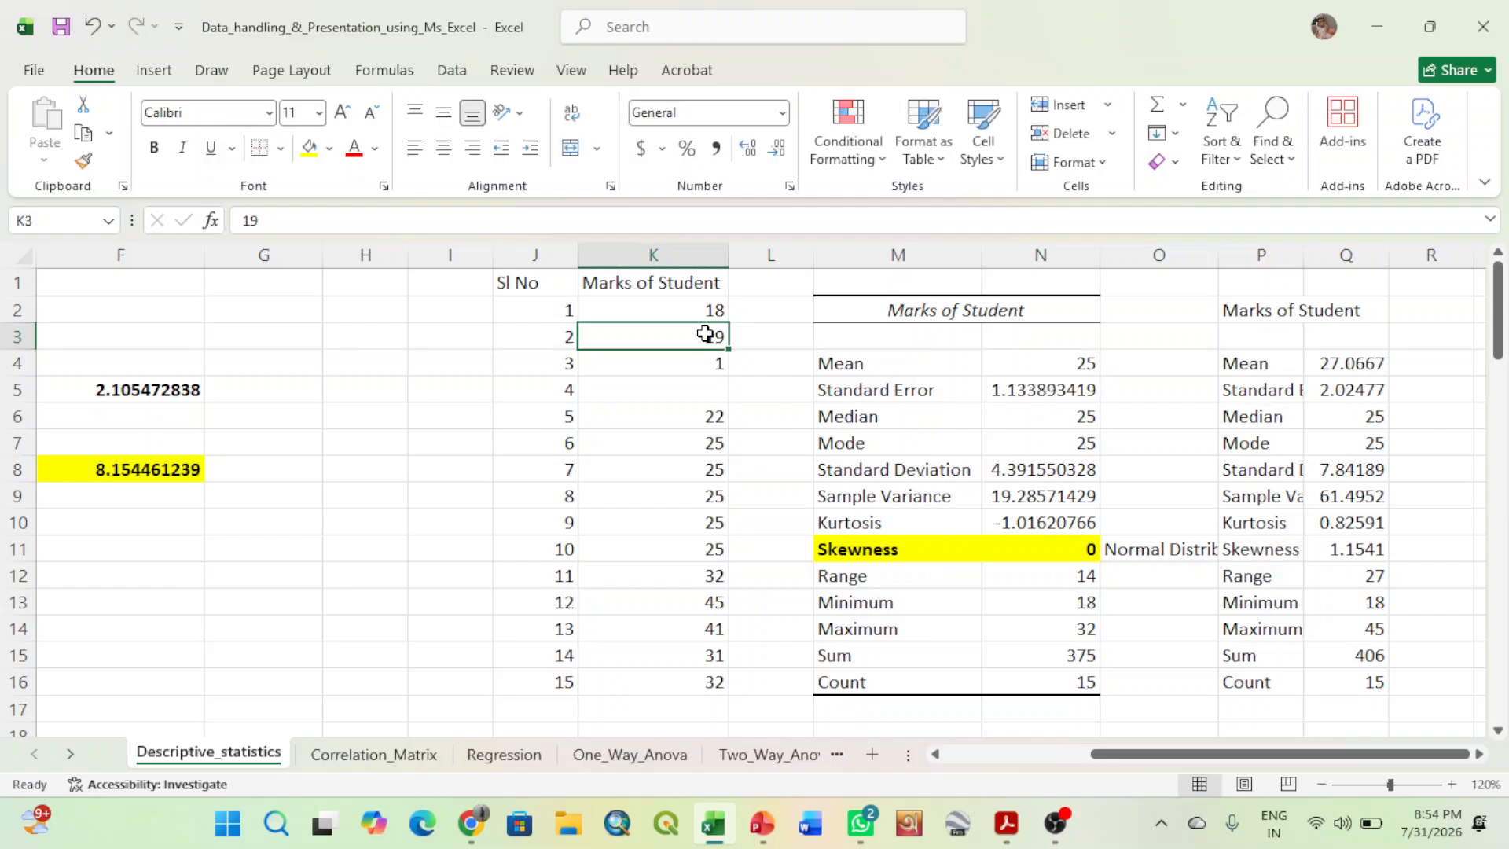
{"action": "type", "text": "2"}
{"action": "left_click", "coordinate": [705, 307]}
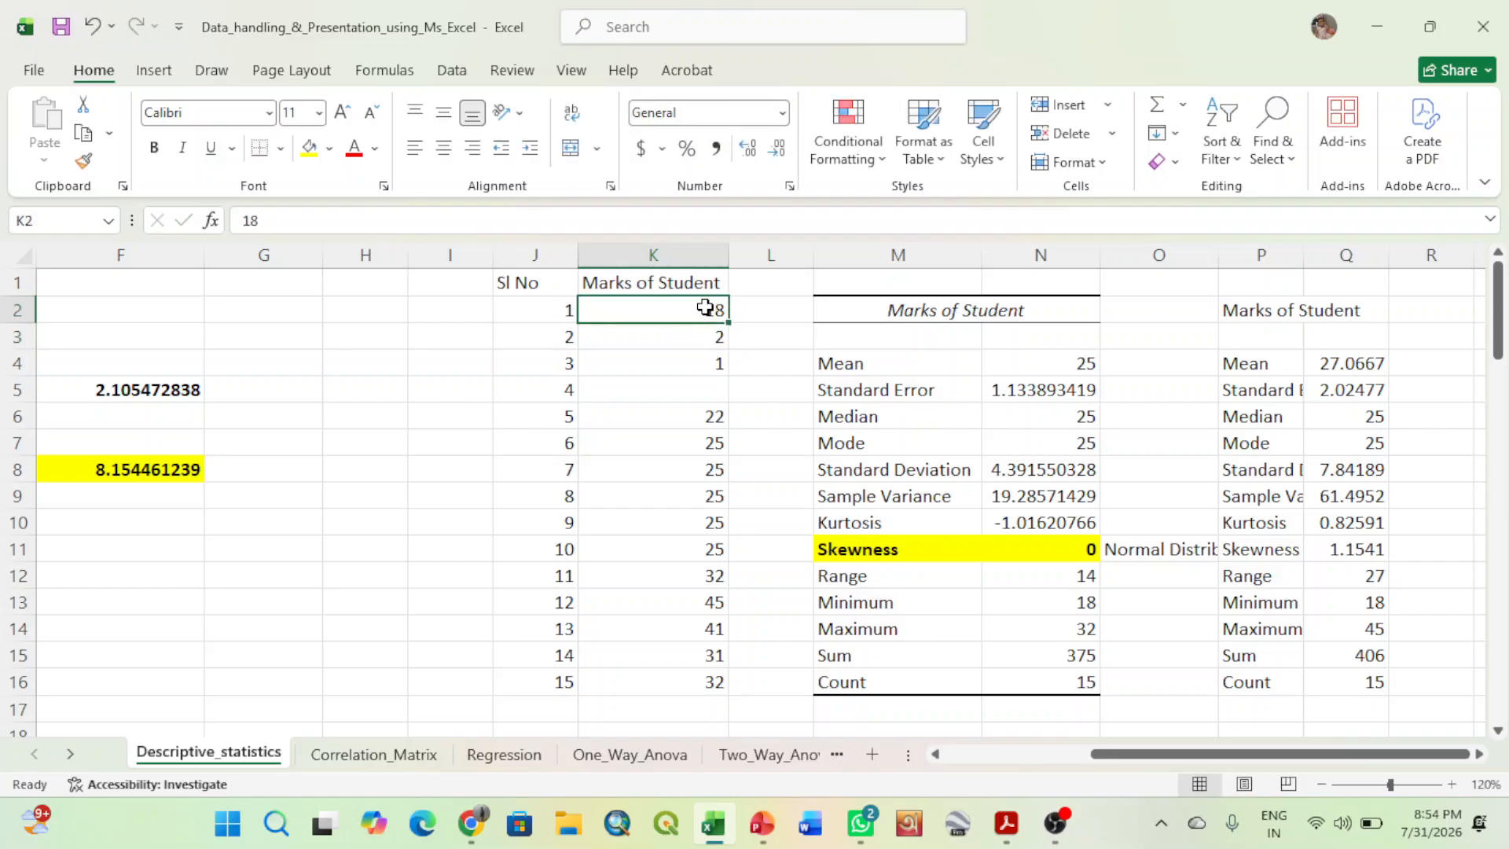
{"action": "type", "text": "3"}
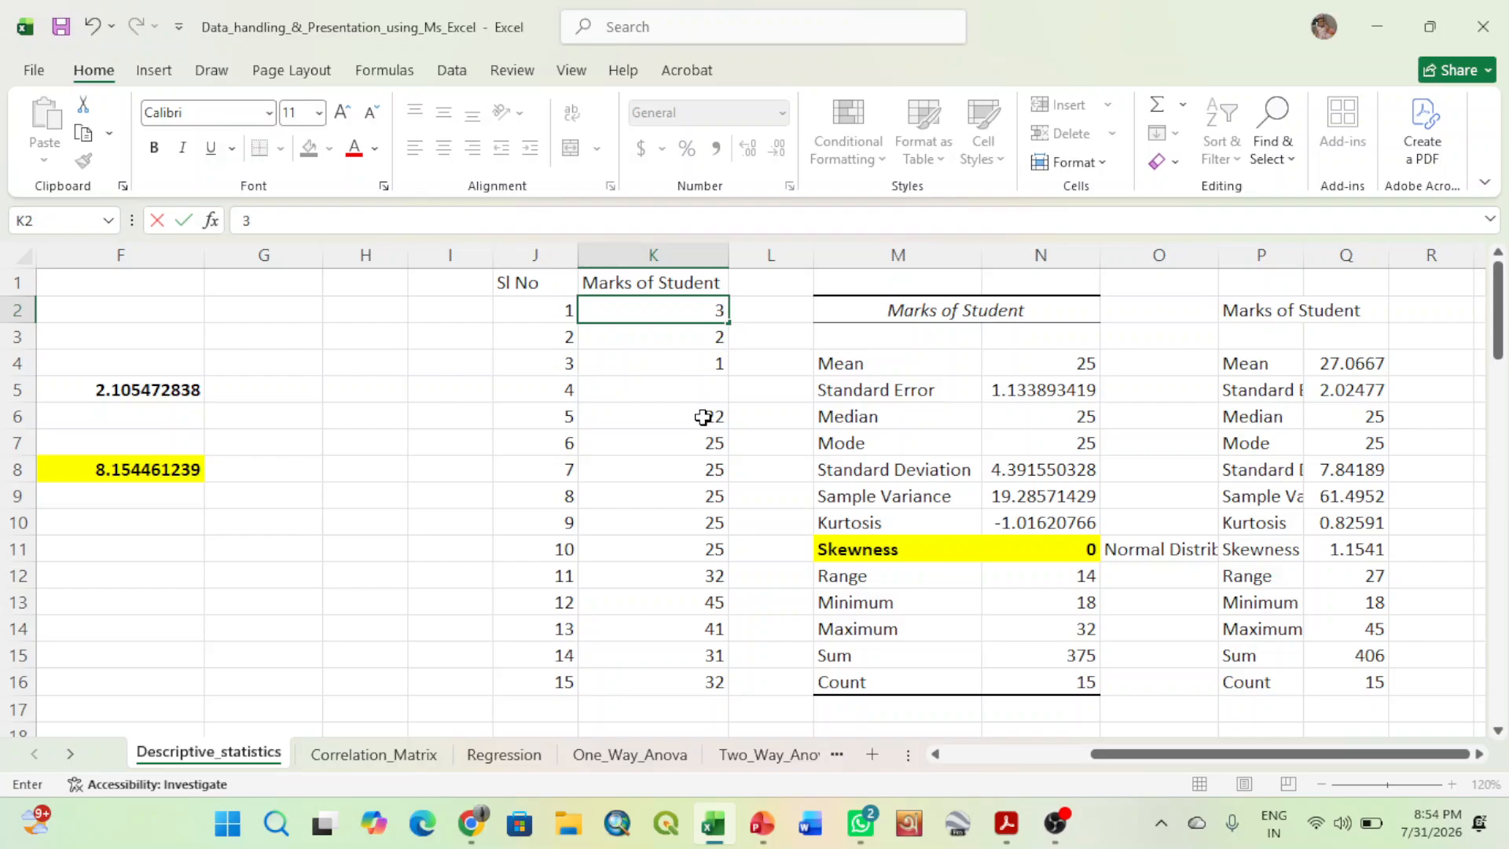
{"action": "left_click", "coordinate": [703, 417]}
{"action": "type", "text": "2"}
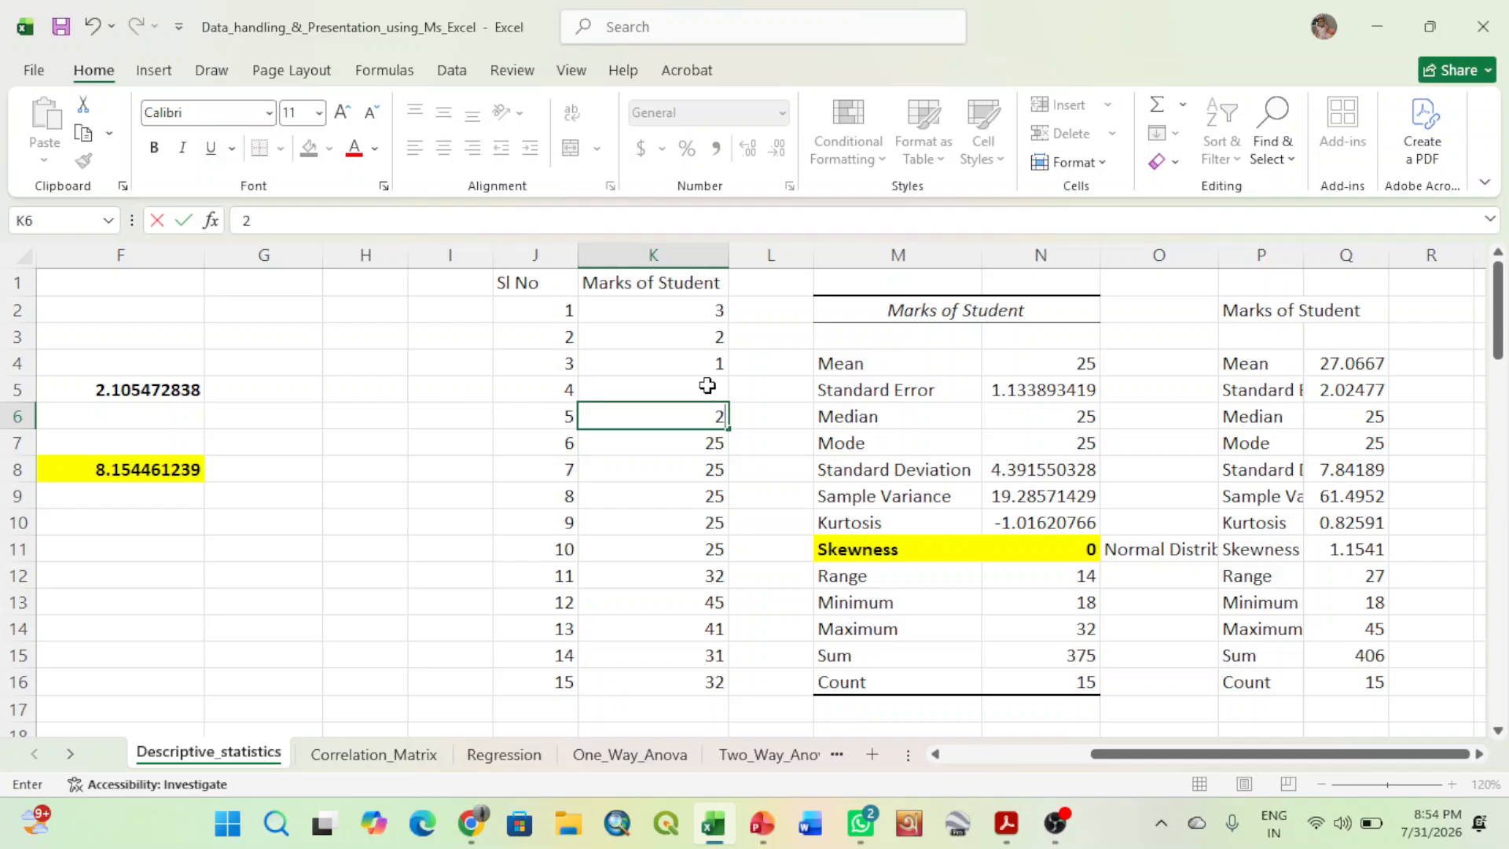
{"action": "left_click", "coordinate": [707, 385]}
{"action": "type", "text": "5"}
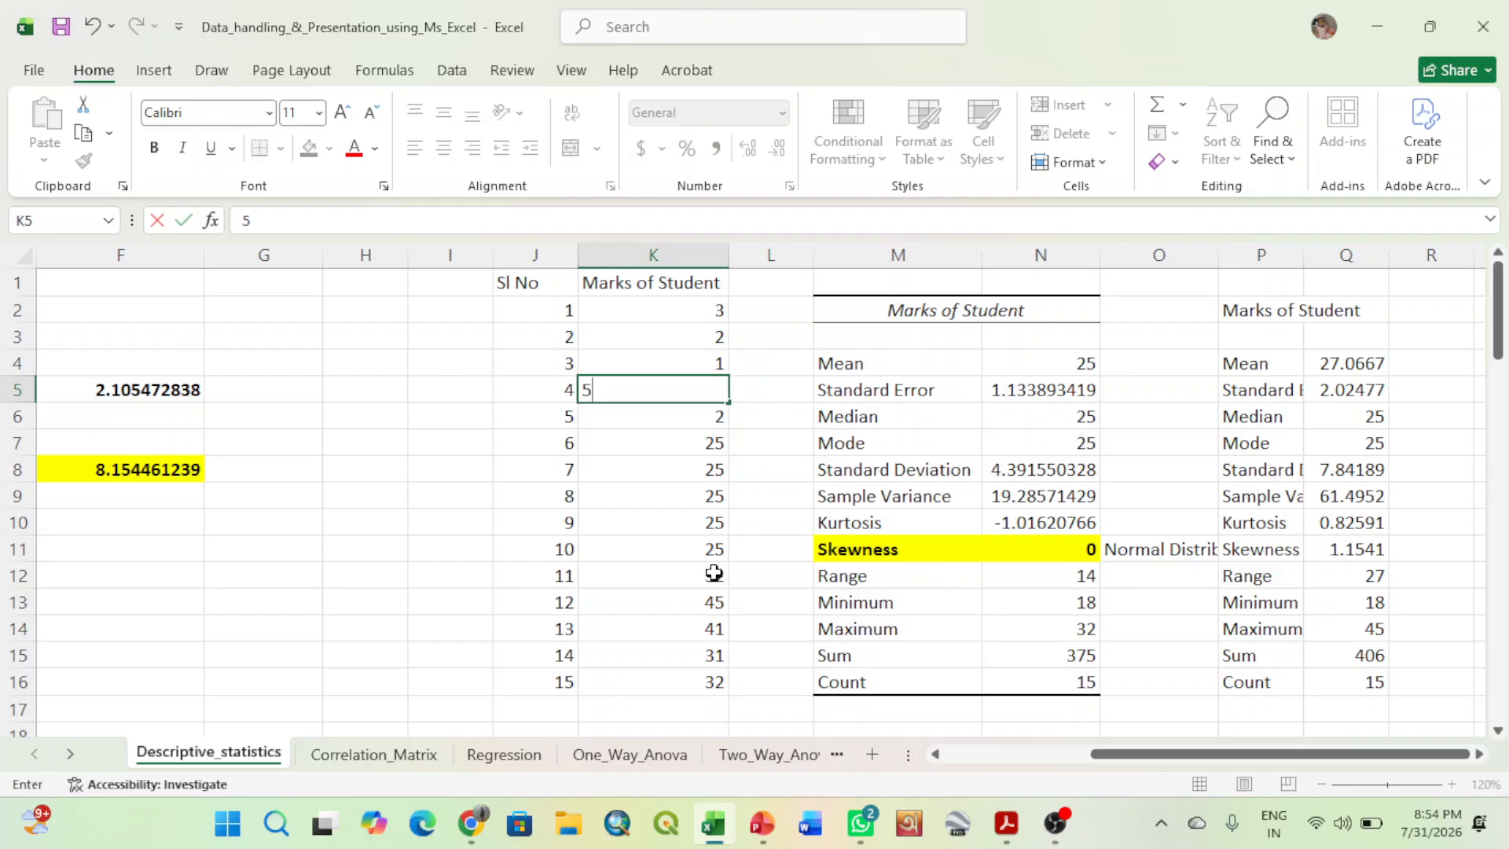
{"action": "left_click", "coordinate": [707, 555]}
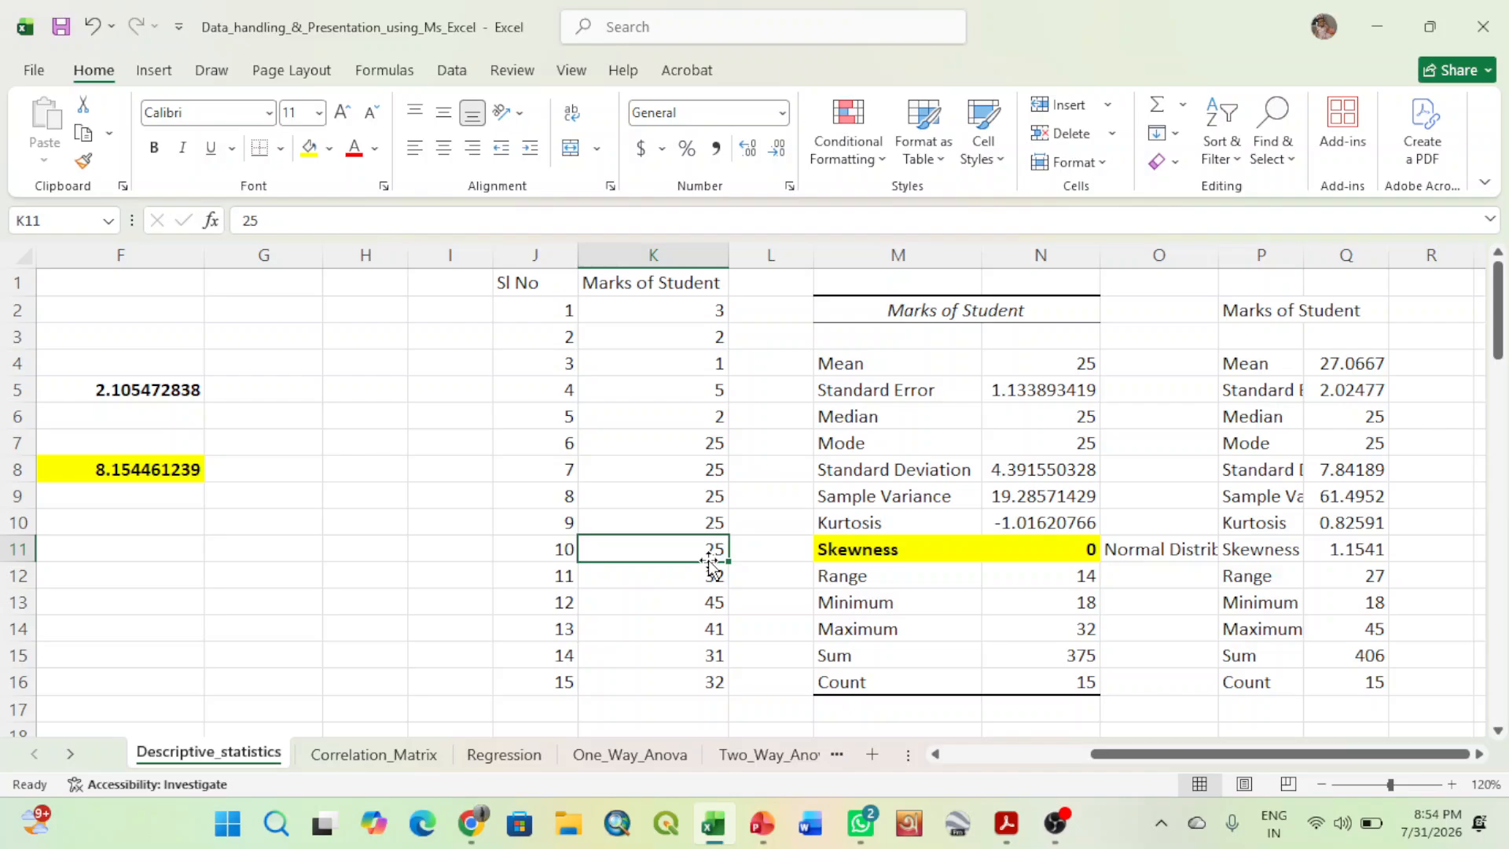
{"action": "left_click", "coordinate": [1129, 721]}
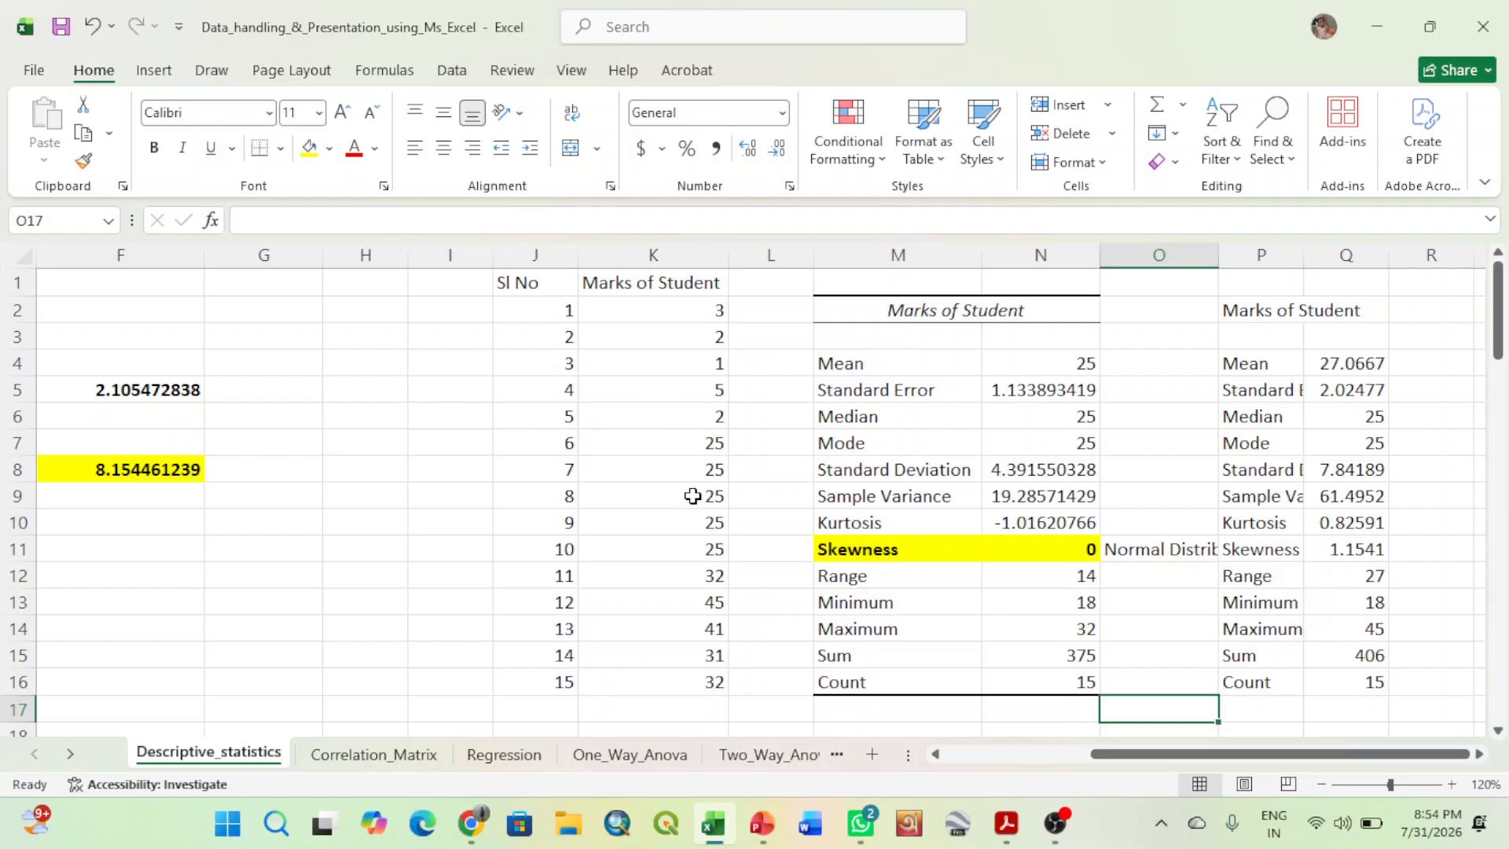
- Change the last four student marks to 33 in K13, 34 in K14, 35 in K15 and 36 in K16
{"action": "left_click", "coordinate": [715, 604]}
{"action": "type", "text": "33"}
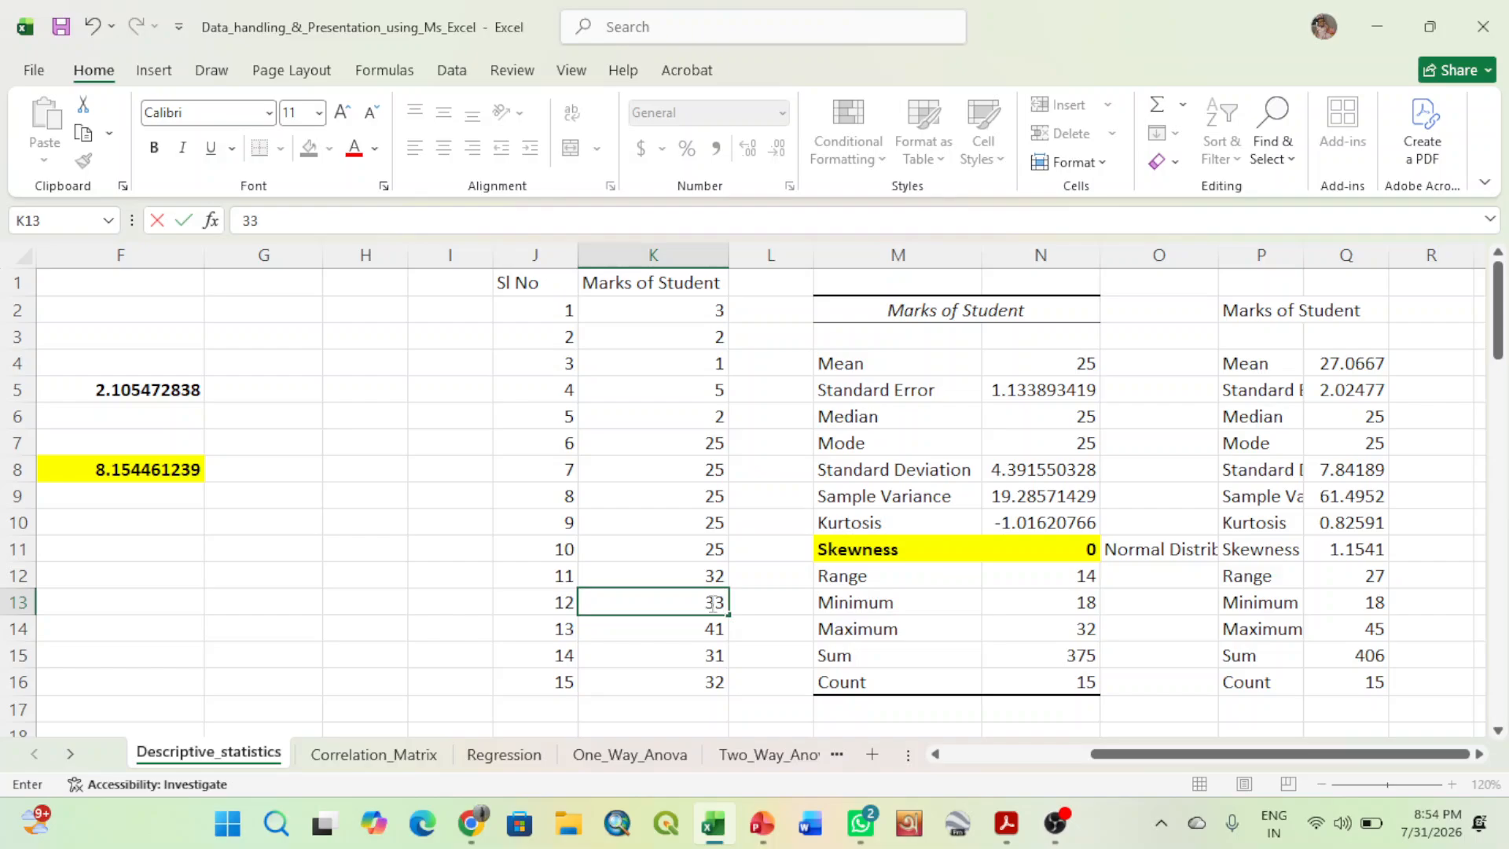
{"action": "left_click", "coordinate": [709, 625]}
{"action": "type", "text": "34"}
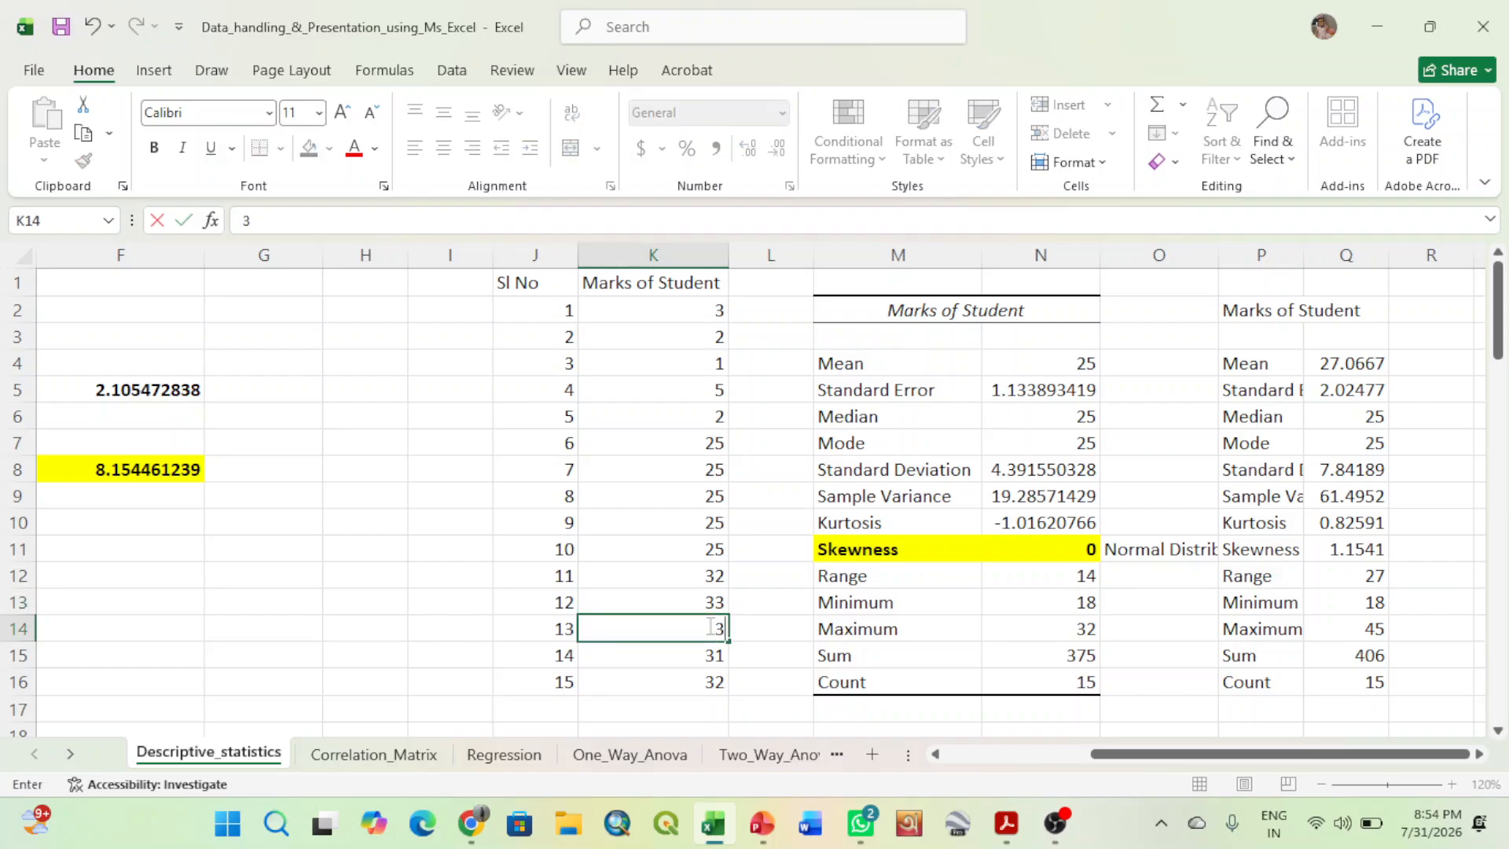
{"action": "left_click", "coordinate": [704, 659]}
{"action": "type", "text": "35"}
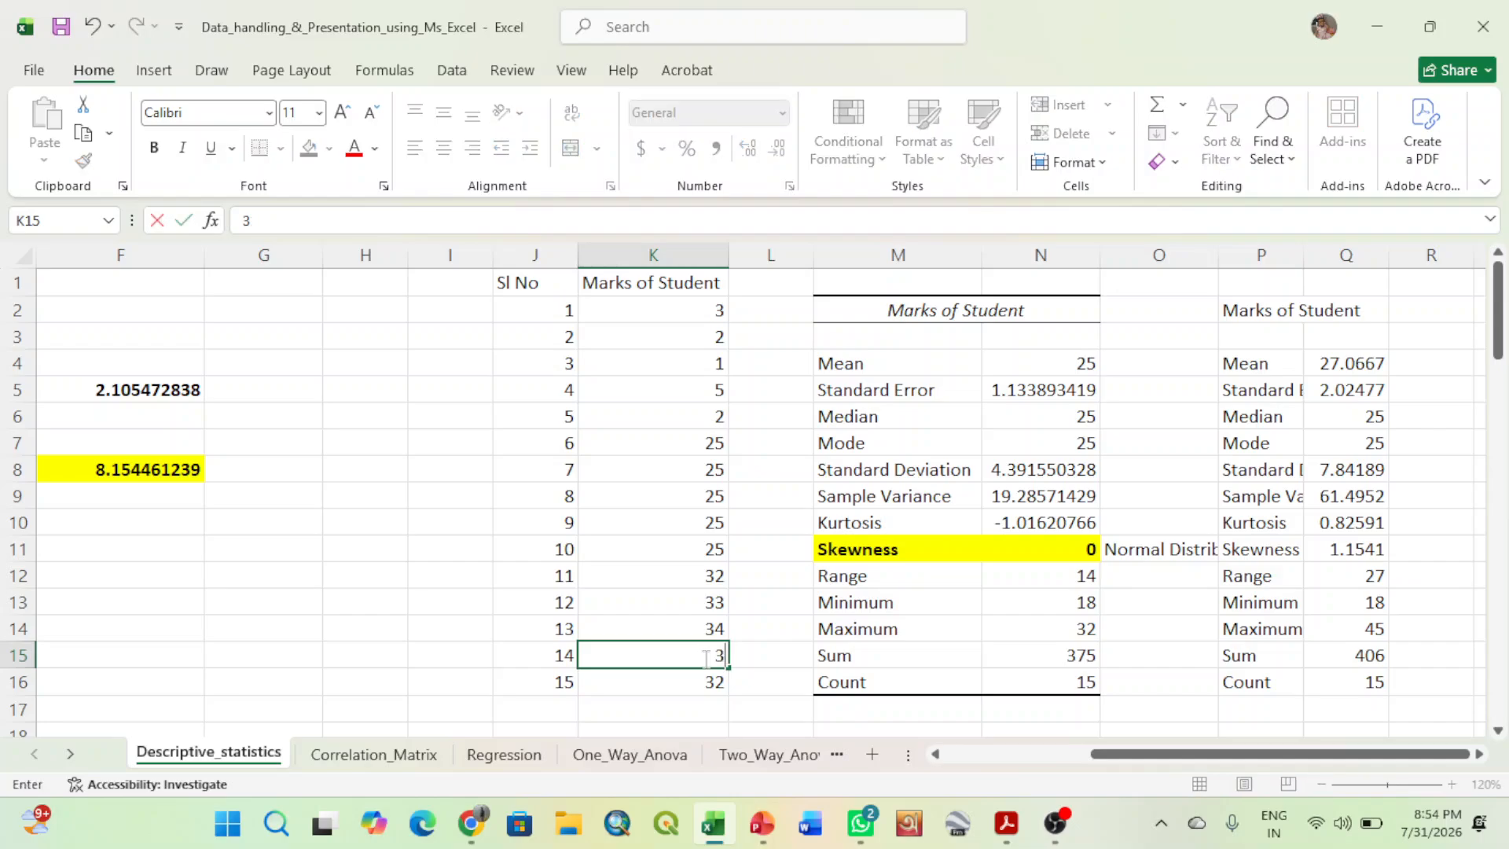
{"action": "left_click", "coordinate": [708, 685]}
{"action": "type", "text": "36"}
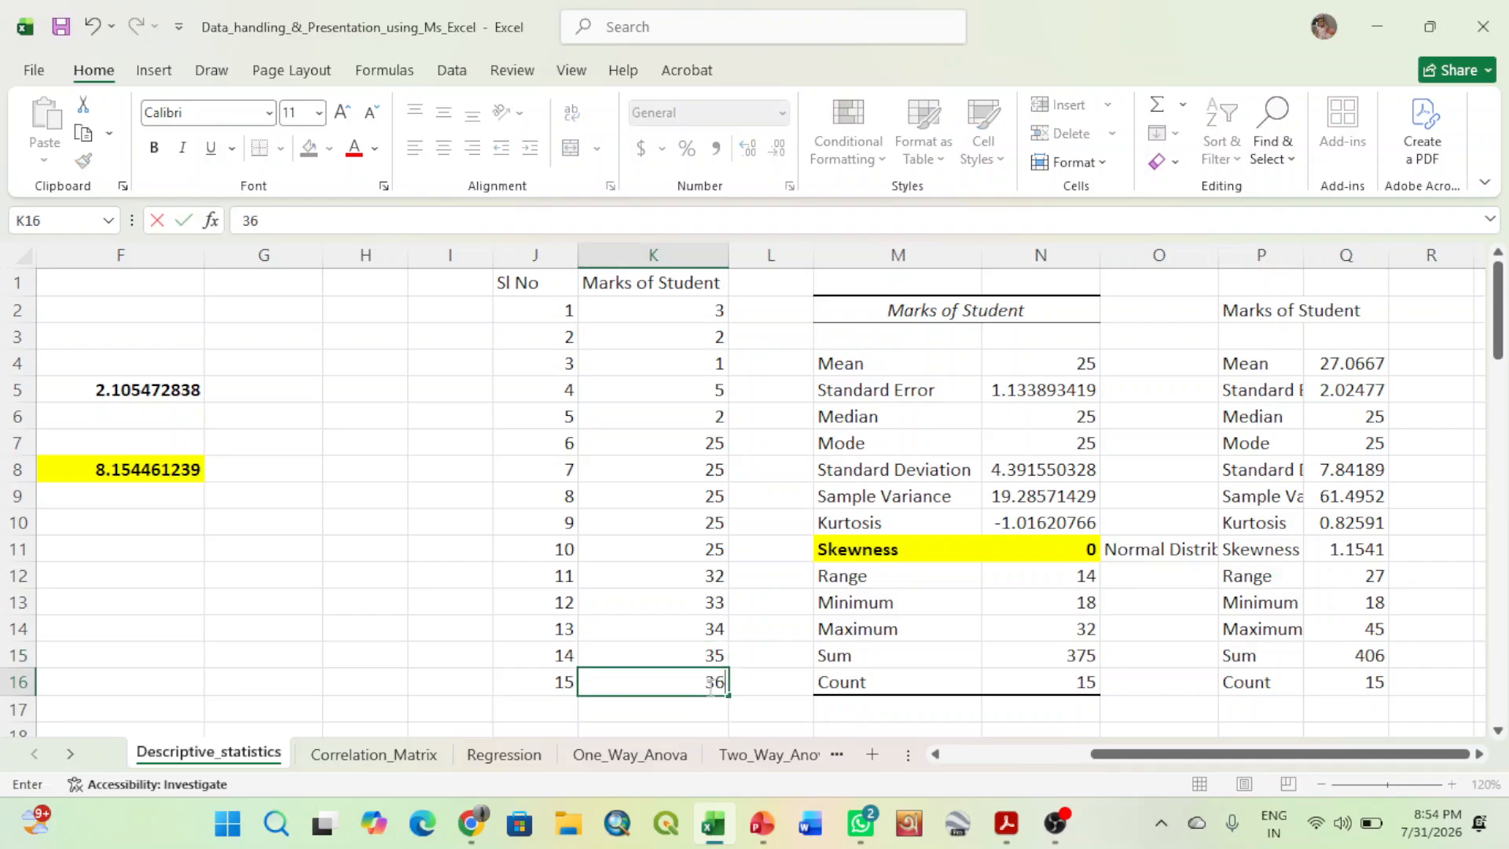
{"action": "left_click", "coordinate": [482, 651]}
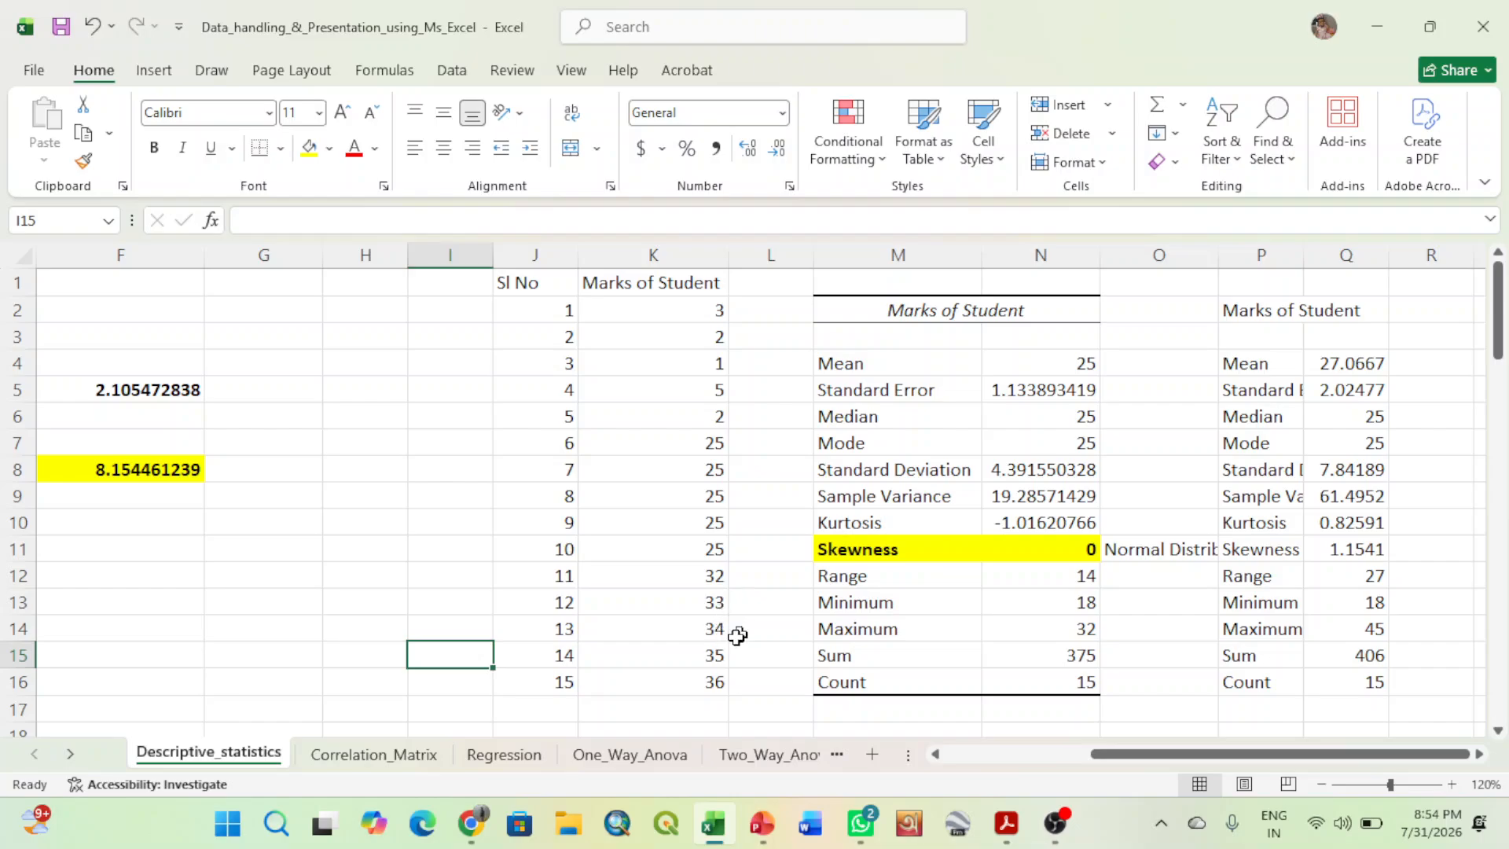
- Generate descriptive statistics for the changed marks in $K$1:$K$16 with output range $R$2
{"action": "left_click", "coordinate": [453, 71]}
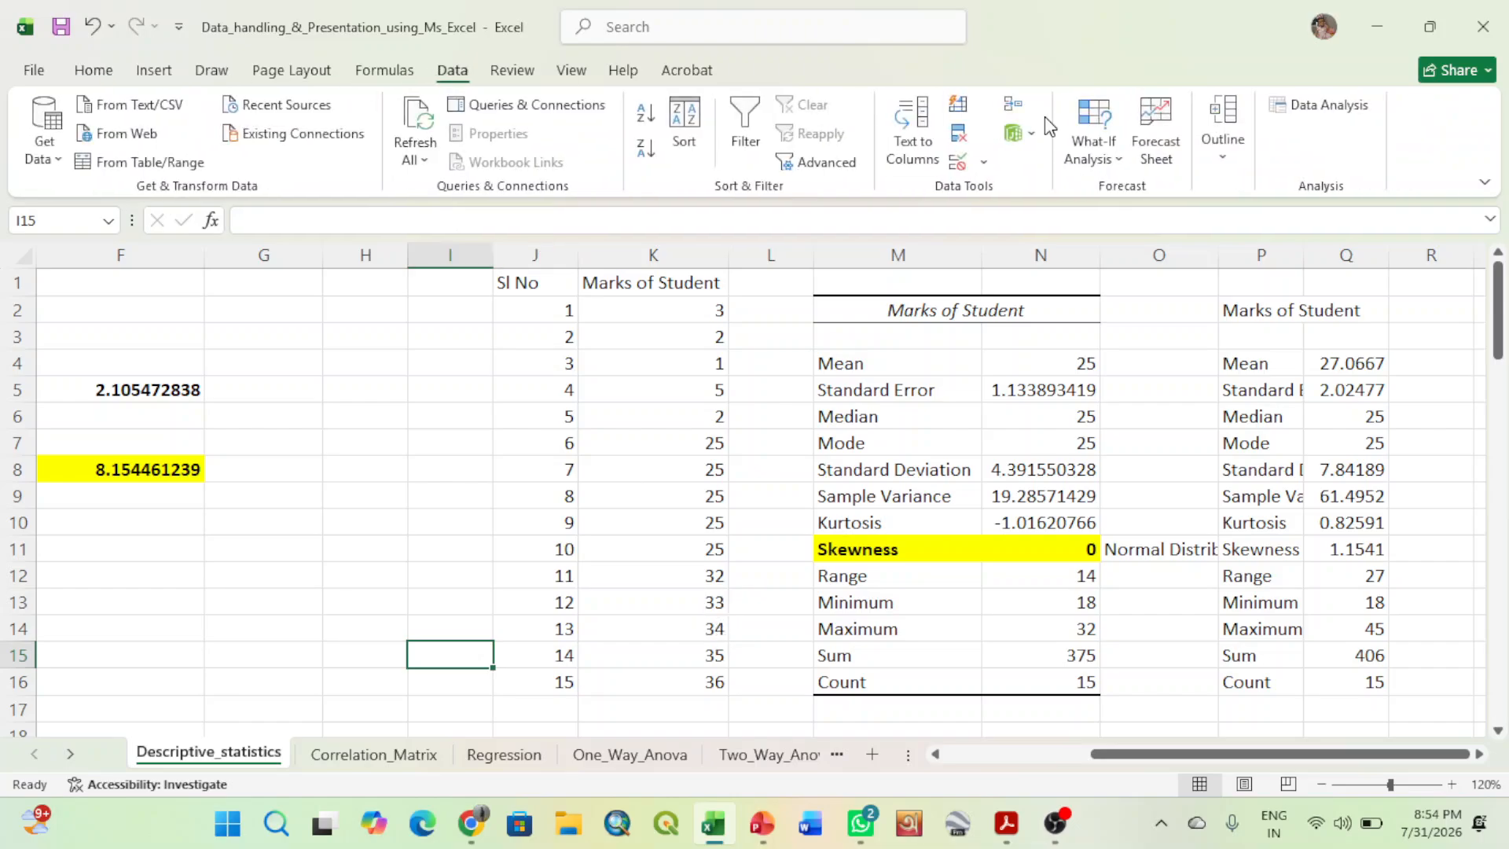
{"action": "left_click", "coordinate": [1340, 107]}
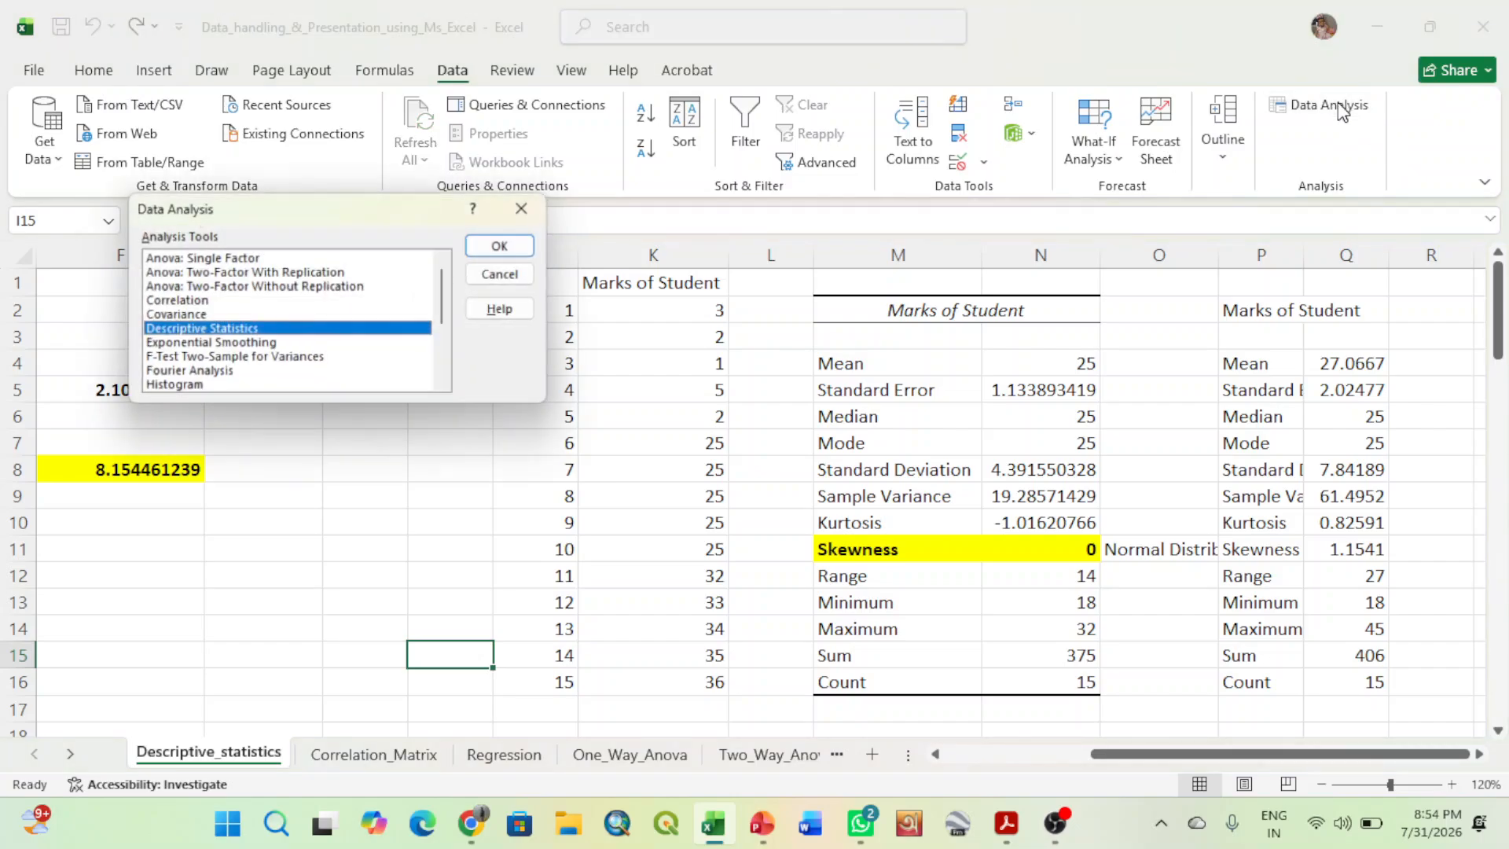
{"action": "left_click", "coordinate": [503, 246]}
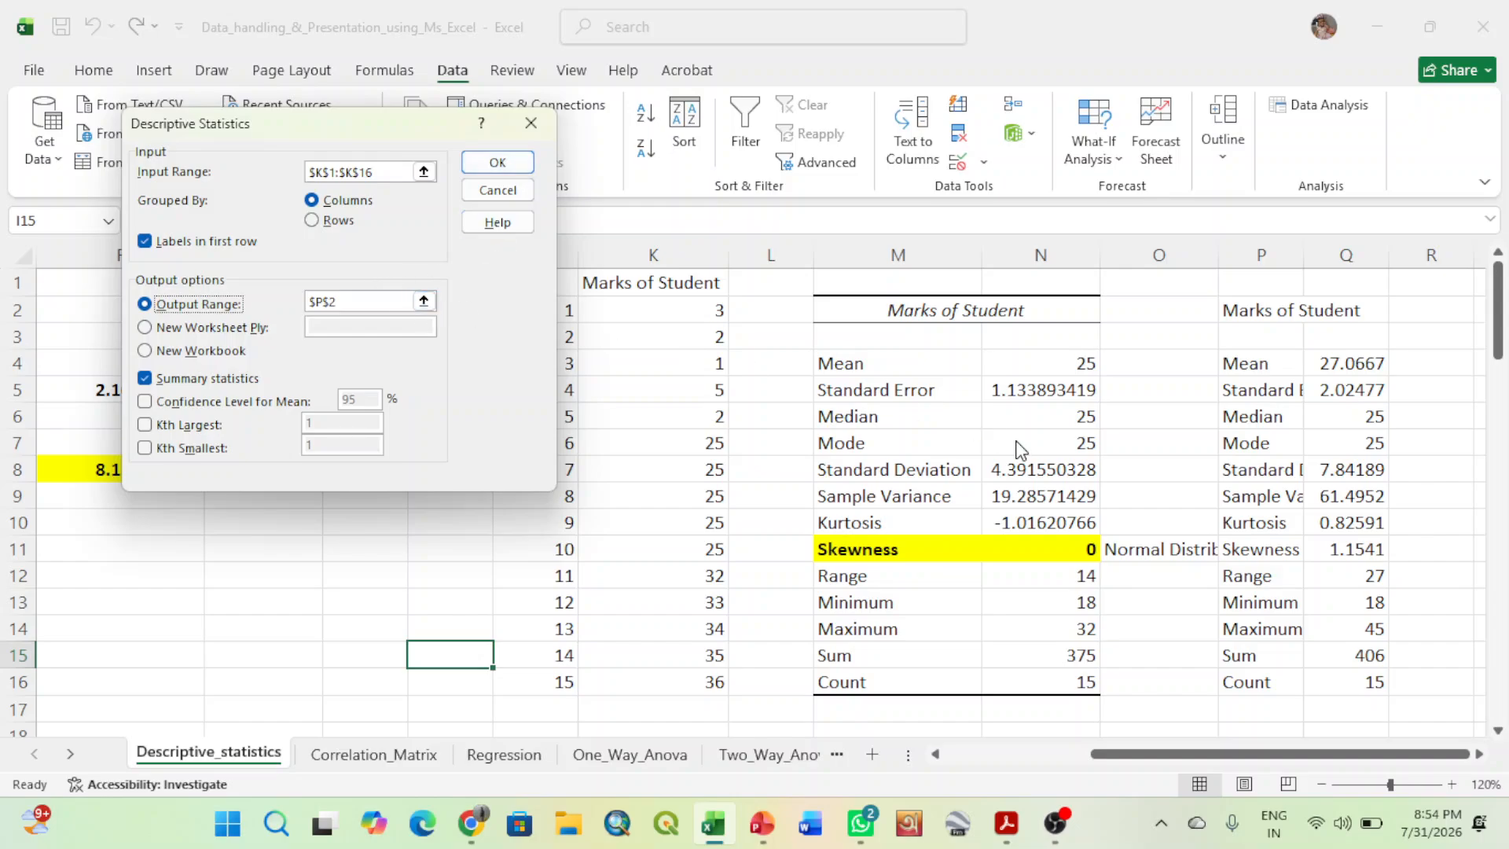
{"action": "left_click", "coordinate": [423, 301]}
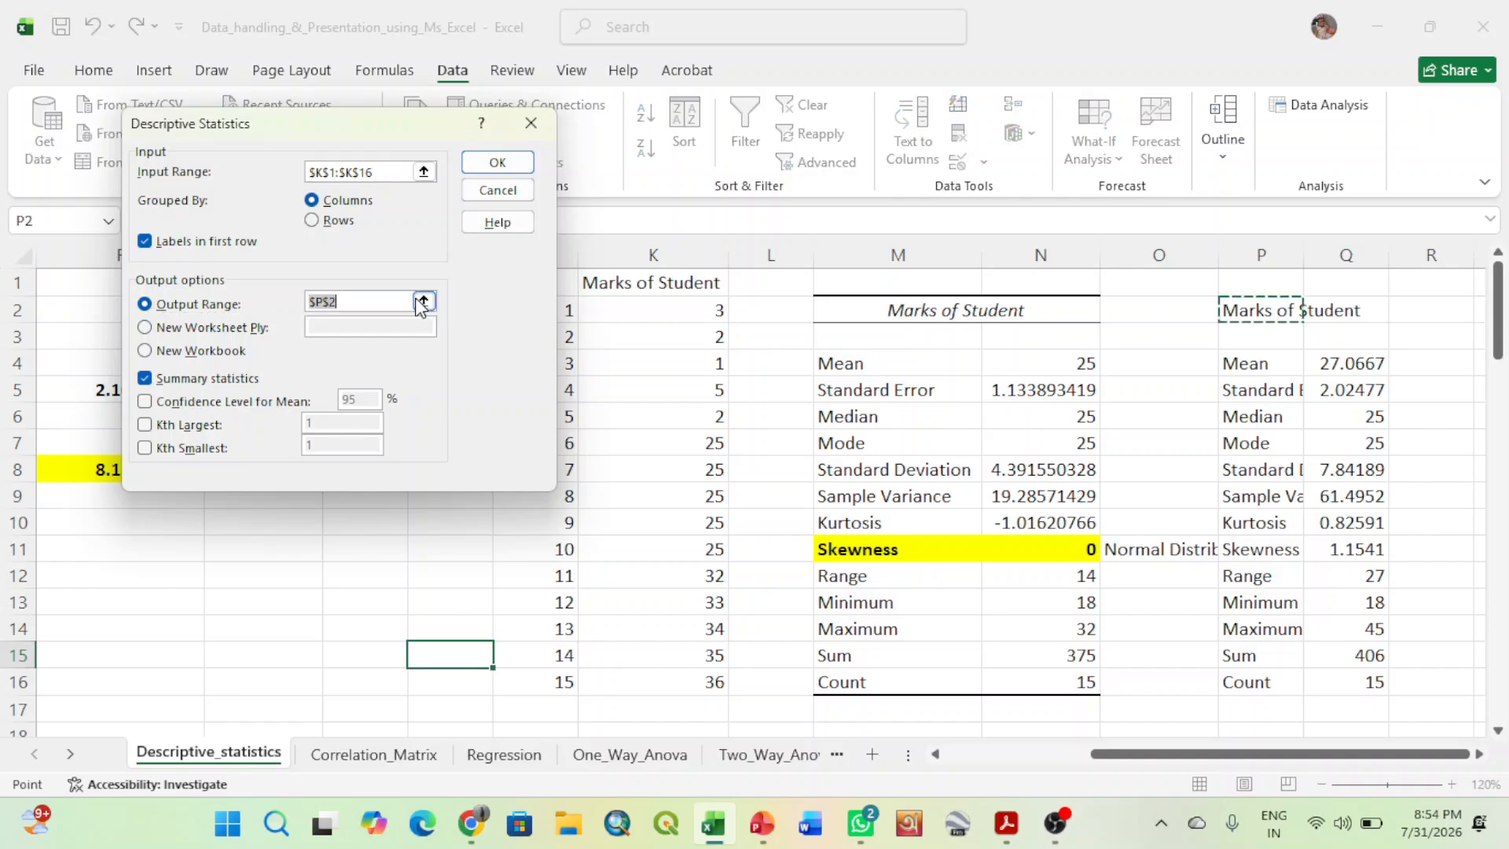
{"action": "left_click", "coordinate": [1426, 312]}
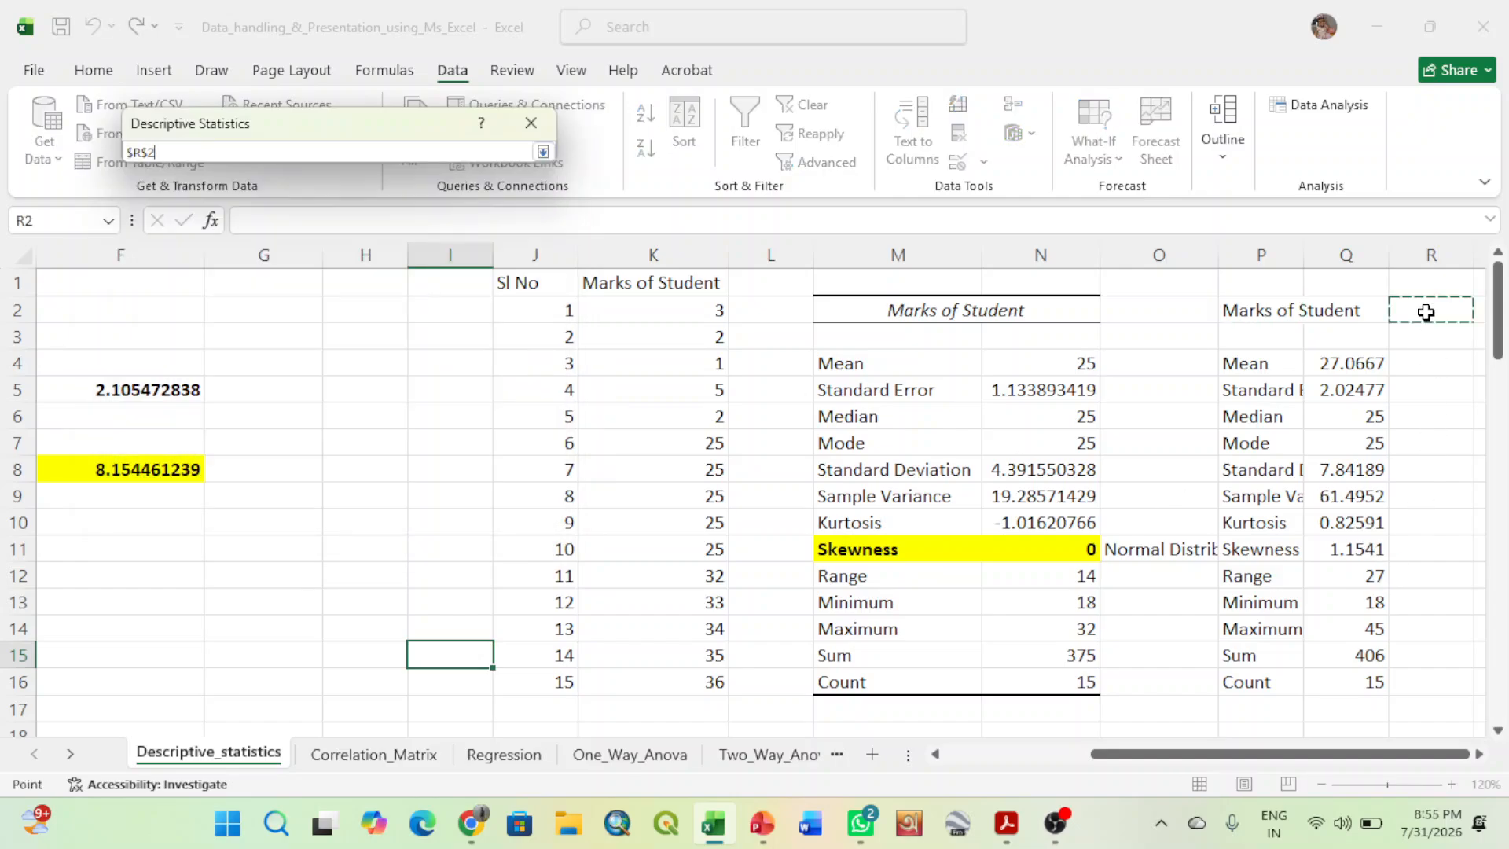
{"action": "left_click", "coordinate": [543, 151]}
{"action": "left_click", "coordinate": [487, 162]}
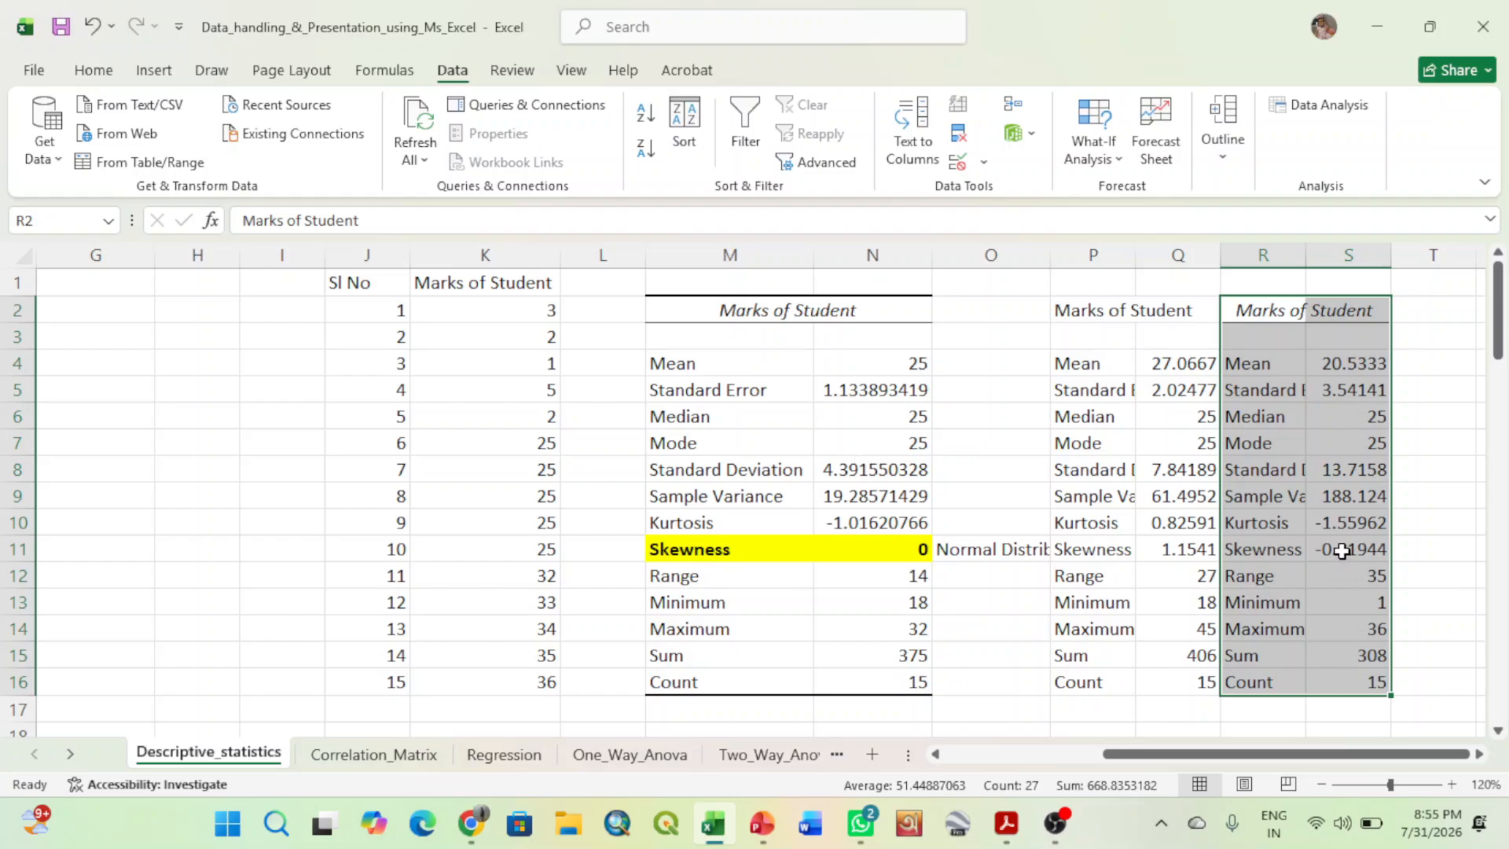
- Make the Skewness label and value in R11:S11 bold with a yellow fill
{"action": "left_click_drag", "start_coordinate": [1273, 548], "coordinate": [1351, 555]}
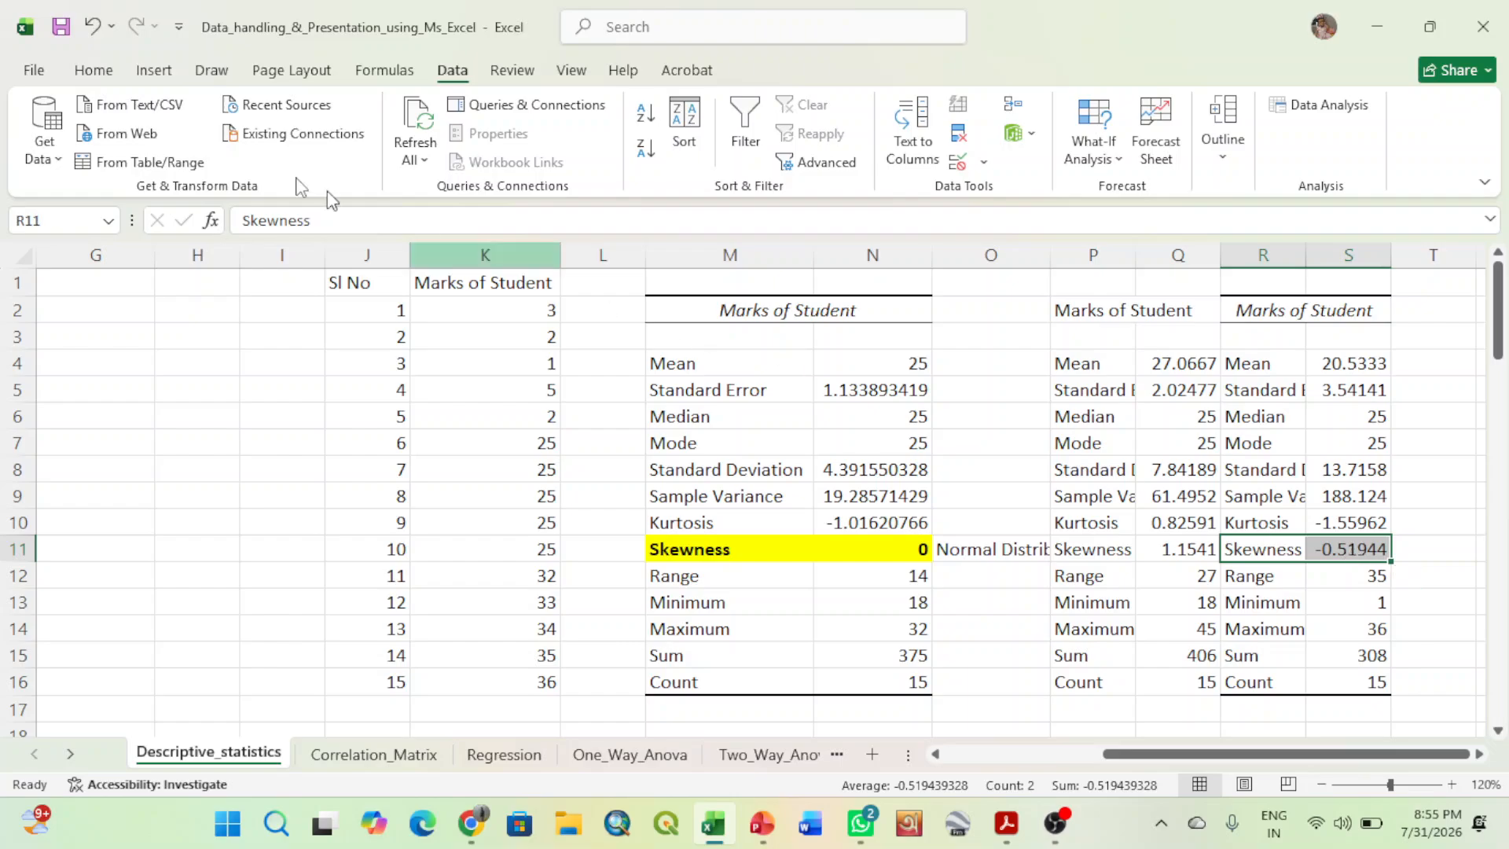
{"action": "left_click", "coordinate": [94, 72]}
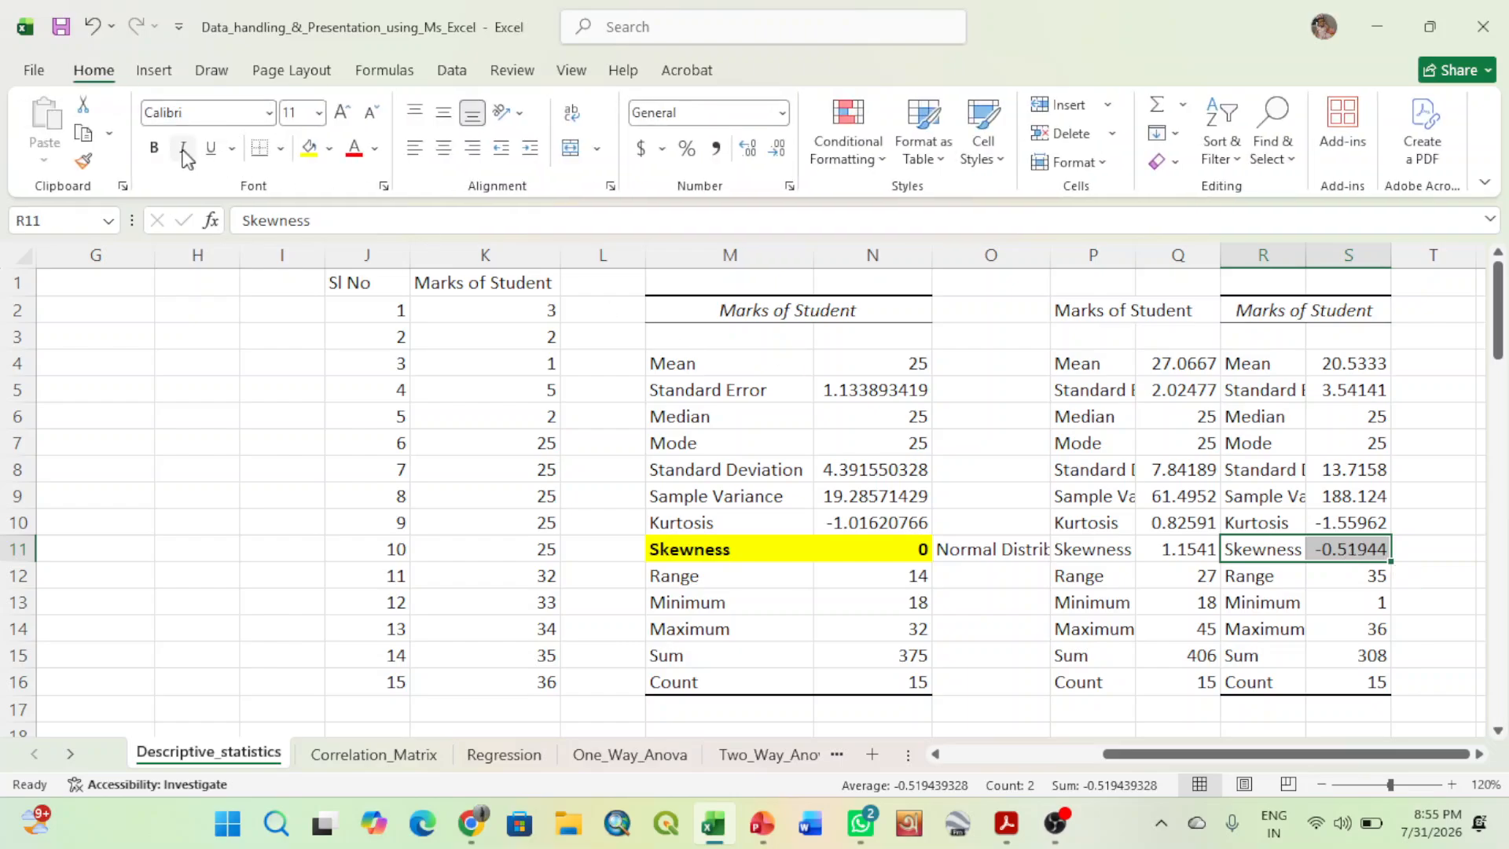
{"action": "left_click", "coordinate": [154, 148]}
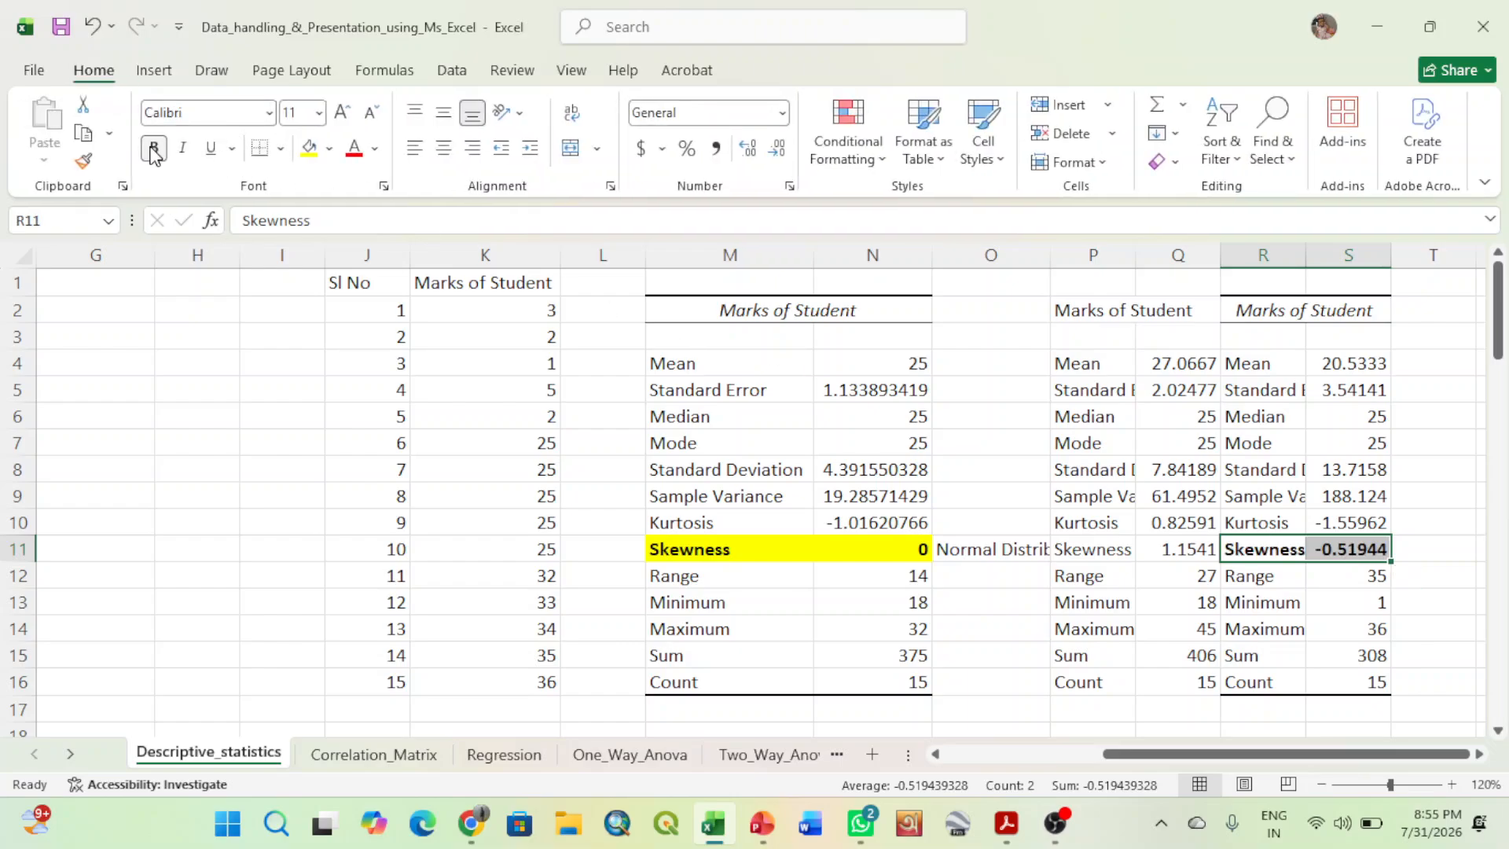
{"action": "left_click", "coordinate": [308, 151]}
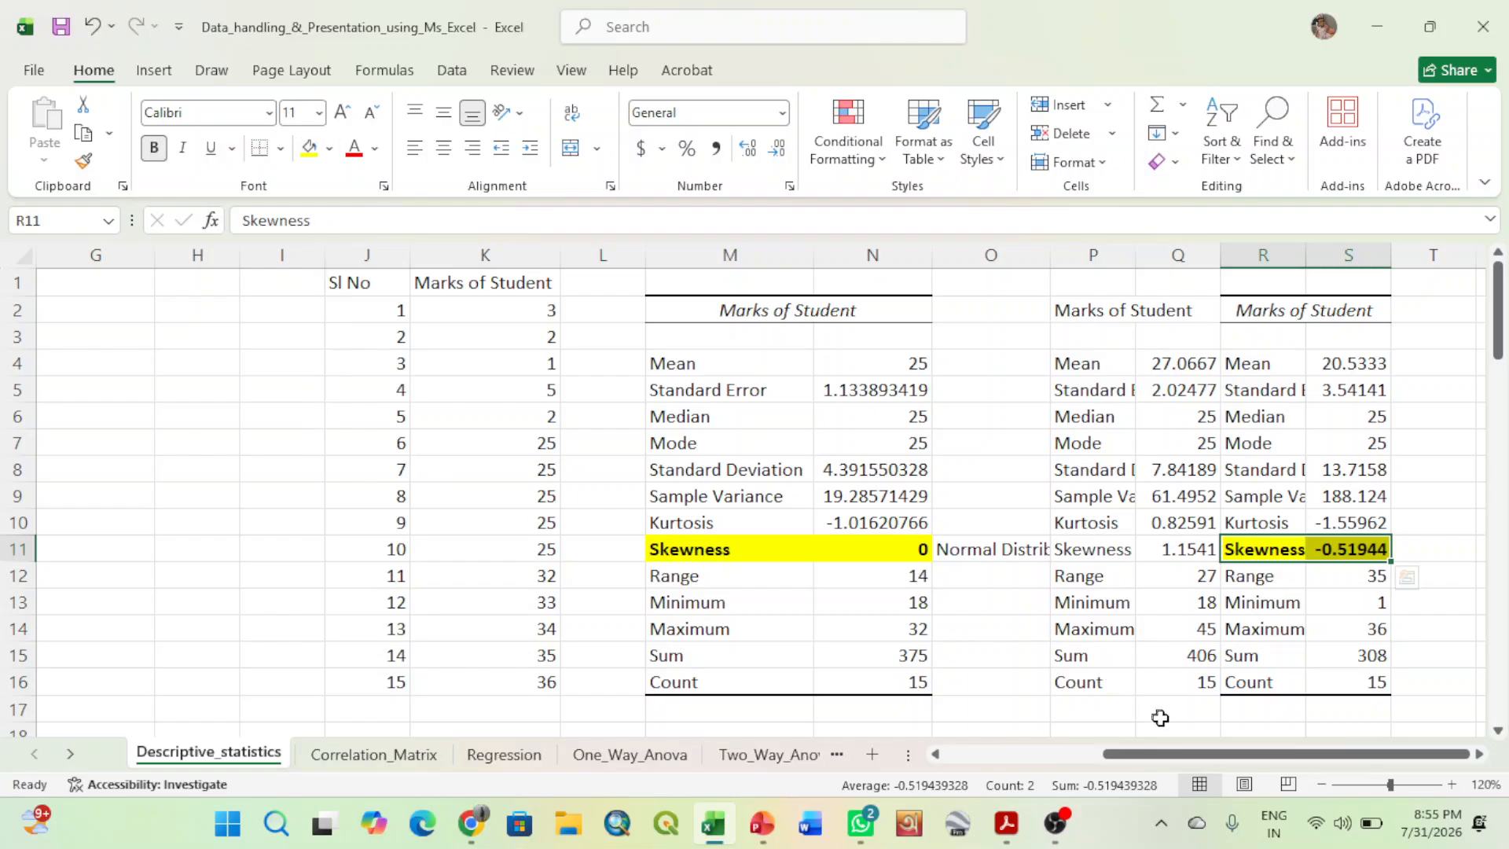
- Return to the first marks table on the Descriptive_statistics sheet and save the workbook
{"action": "left_click_drag", "start_coordinate": [1175, 751], "coordinate": [1018, 752]}
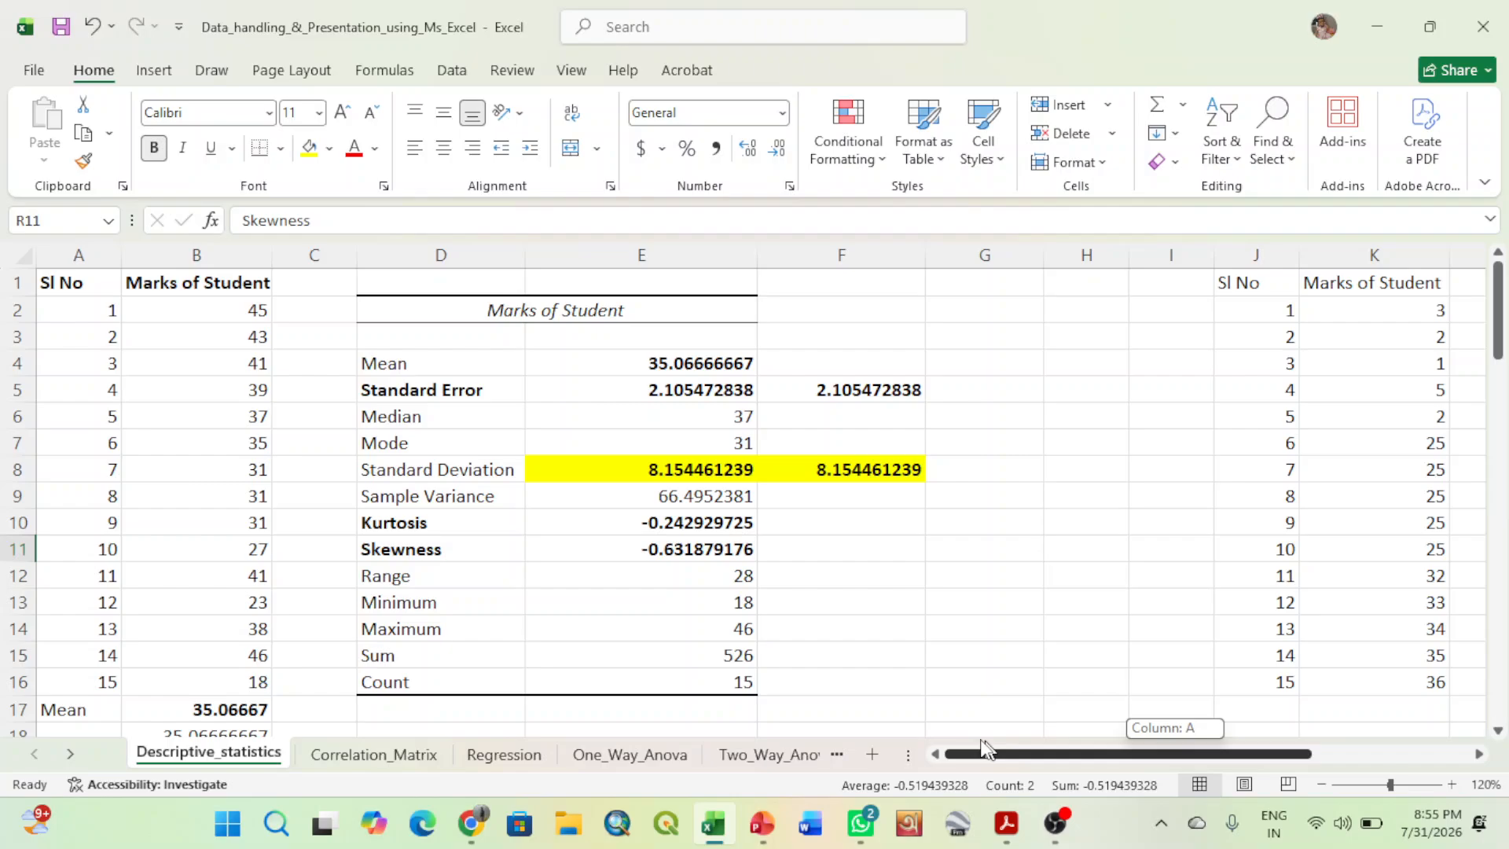
{"action": "left_click", "coordinate": [962, 632]}
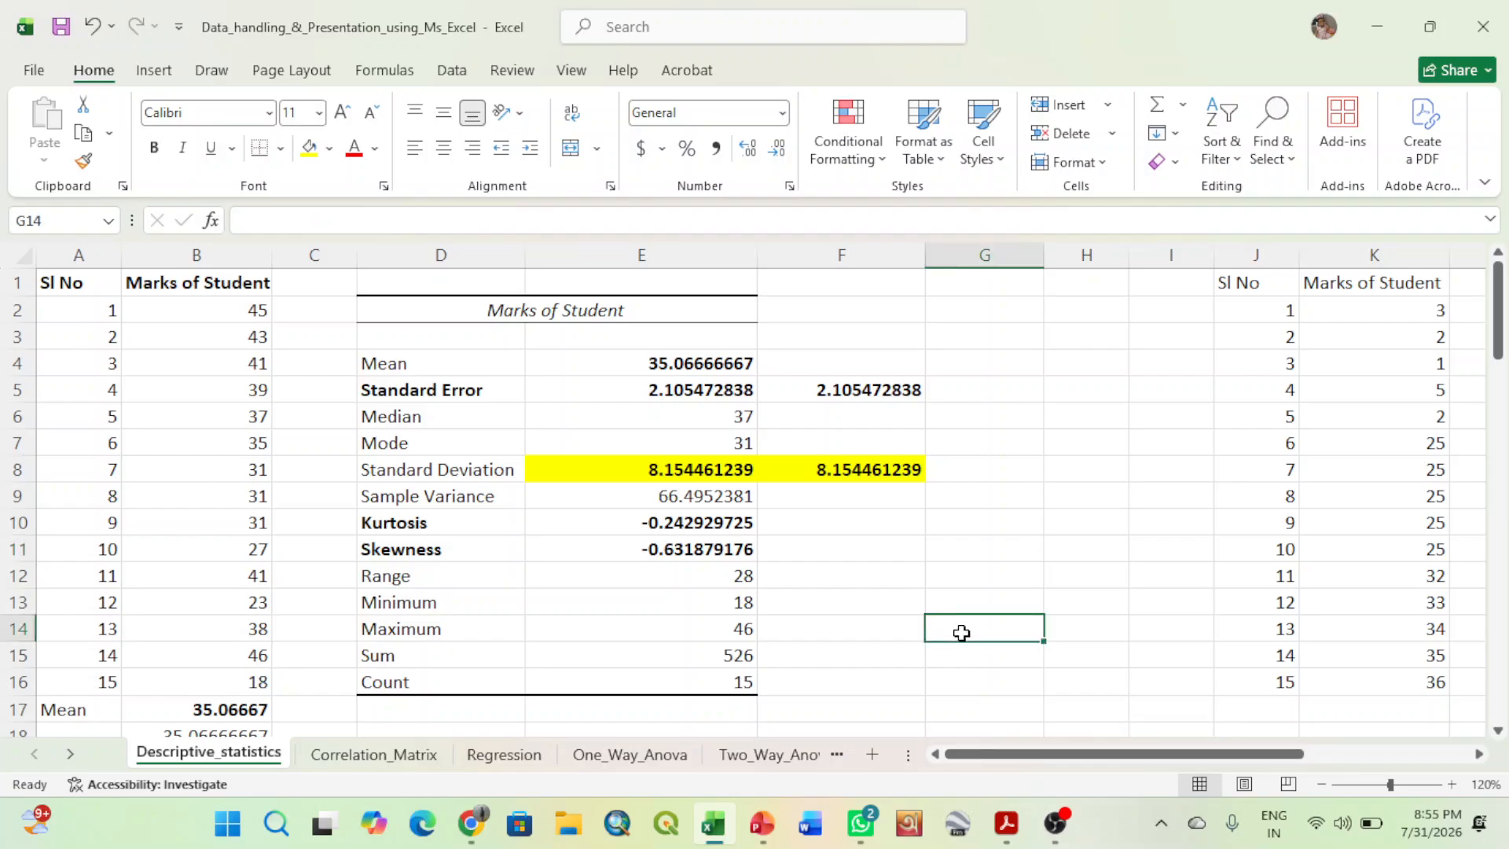
{"action": "left_click", "coordinate": [59, 33]}
{"action": "left_click", "coordinate": [1093, 524]}
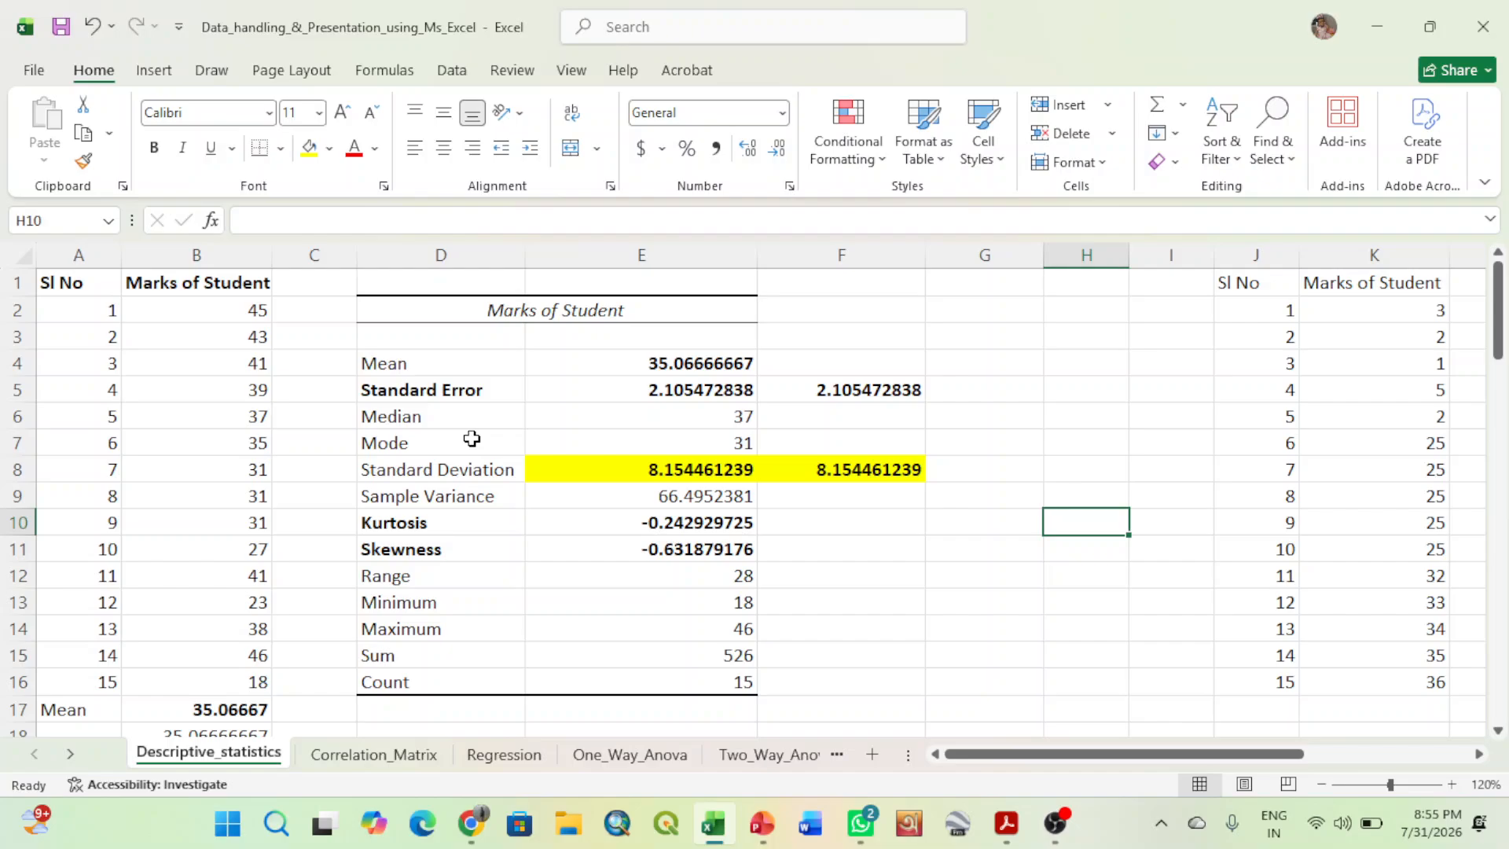
{"action": "left_click", "coordinate": [869, 626]}
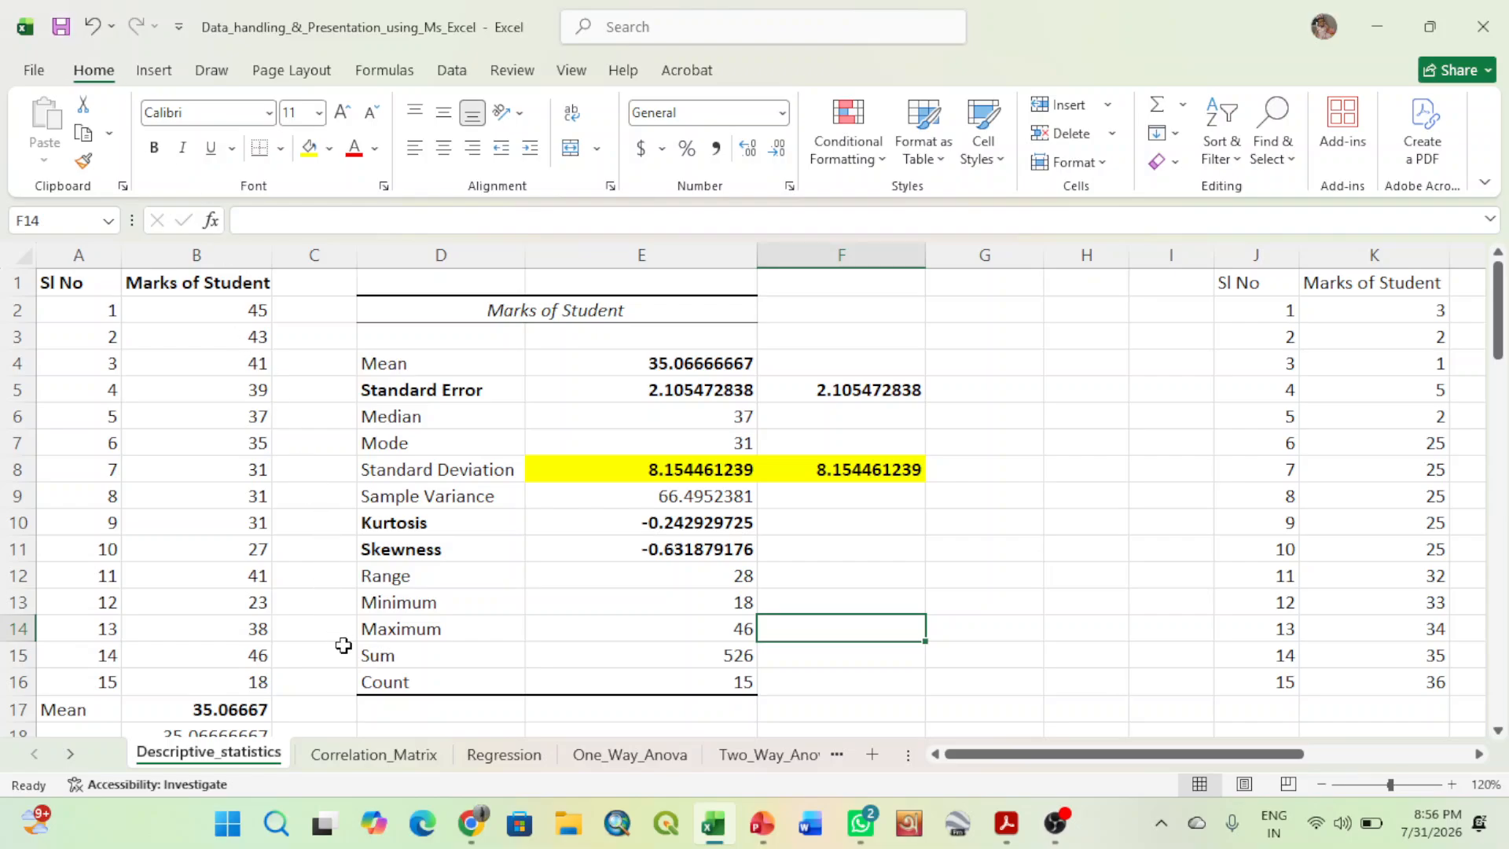
- On the Correlation_Matrix sheet, delete the existing correlation table in J4:P13 and remove its borders
{"action": "left_click", "coordinate": [371, 757]}
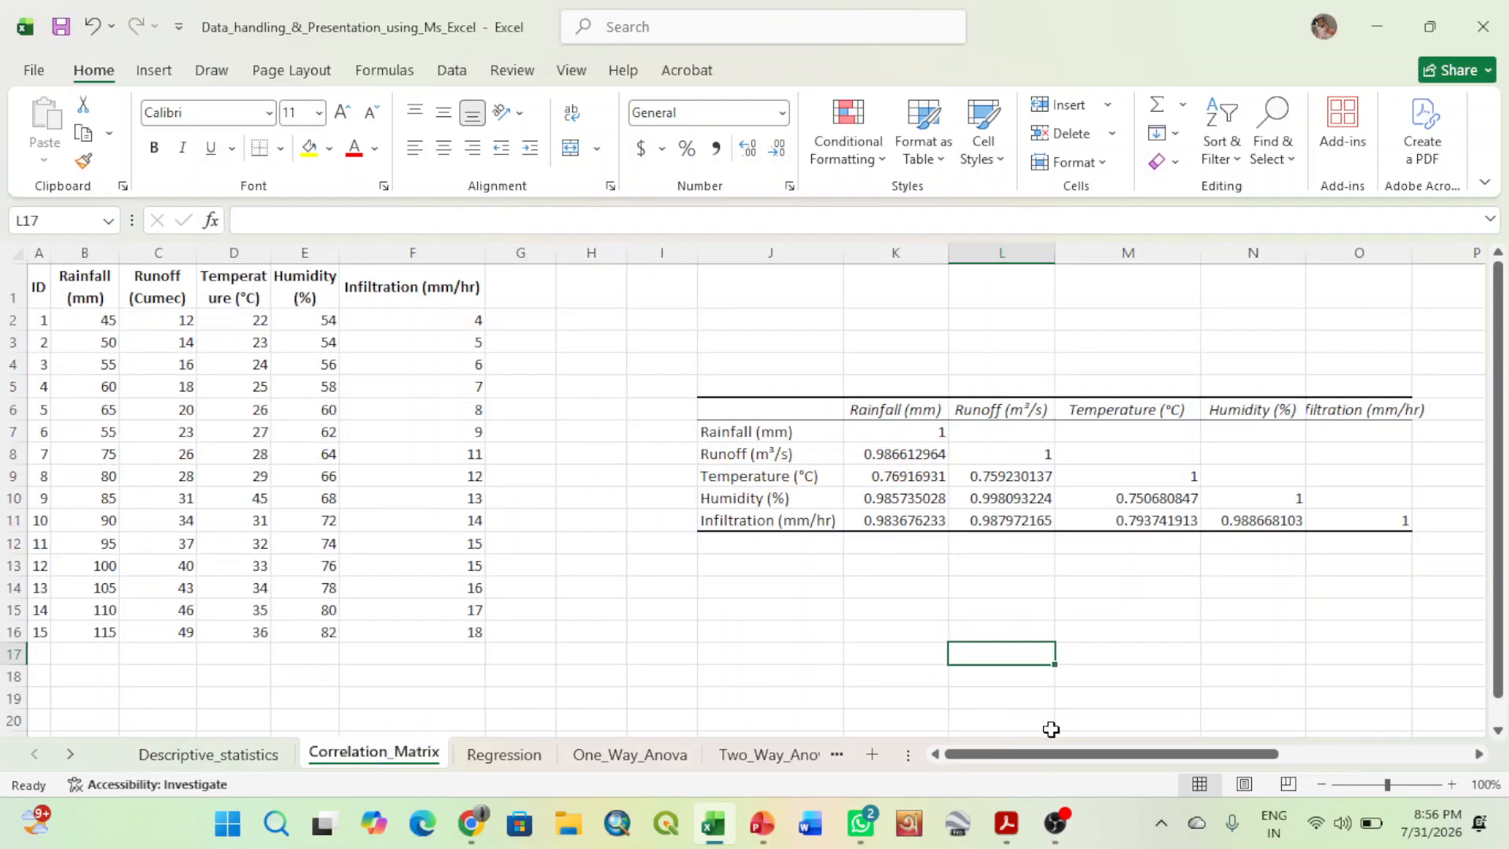
{"action": "left_click_drag", "start_coordinate": [1083, 755], "coordinate": [1130, 754]}
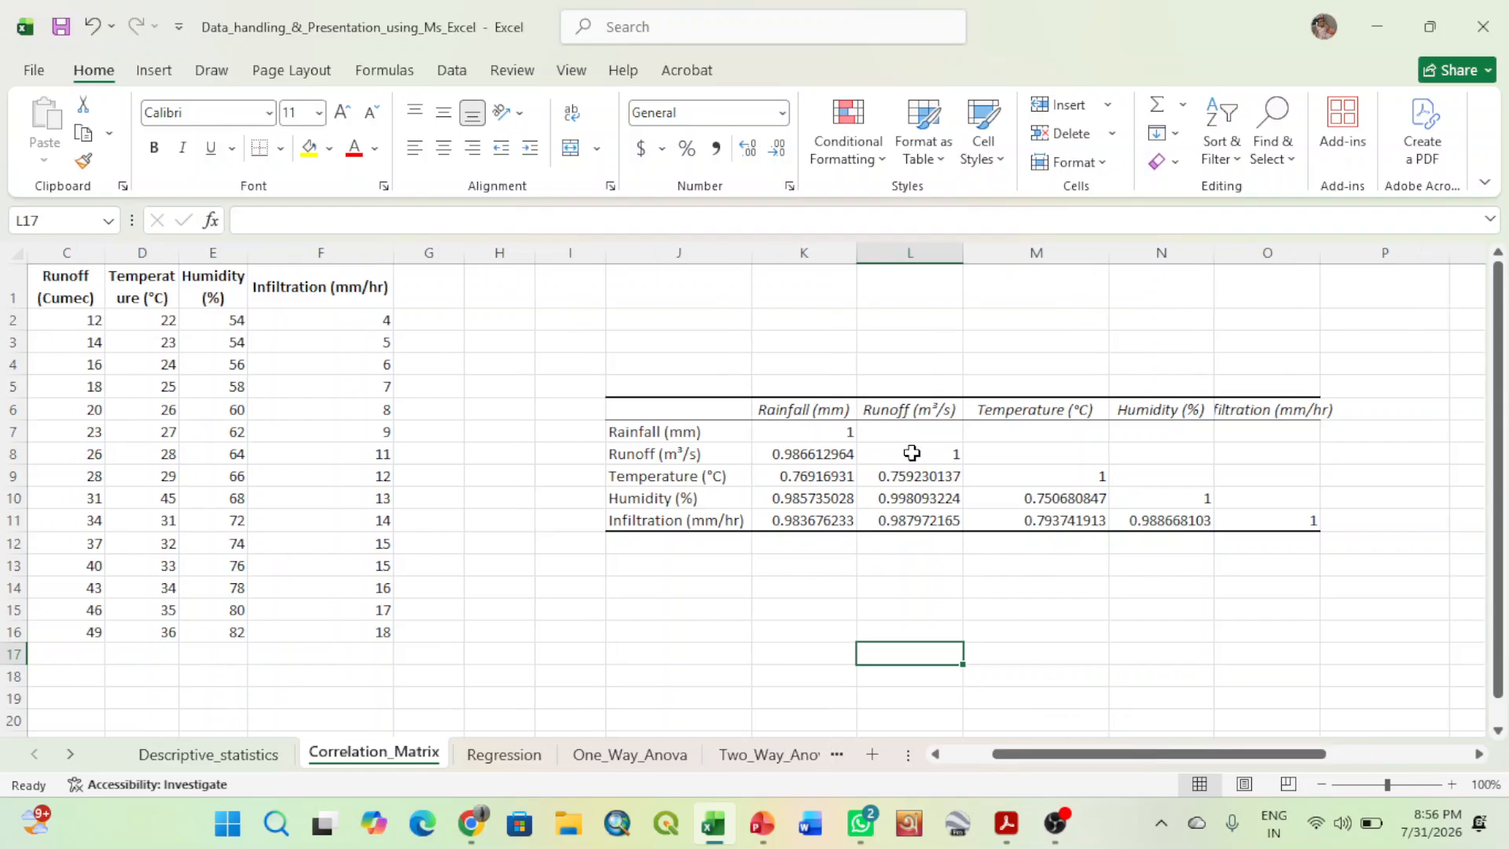
{"action": "left_click_drag", "start_coordinate": [606, 353], "coordinate": [1330, 567]}
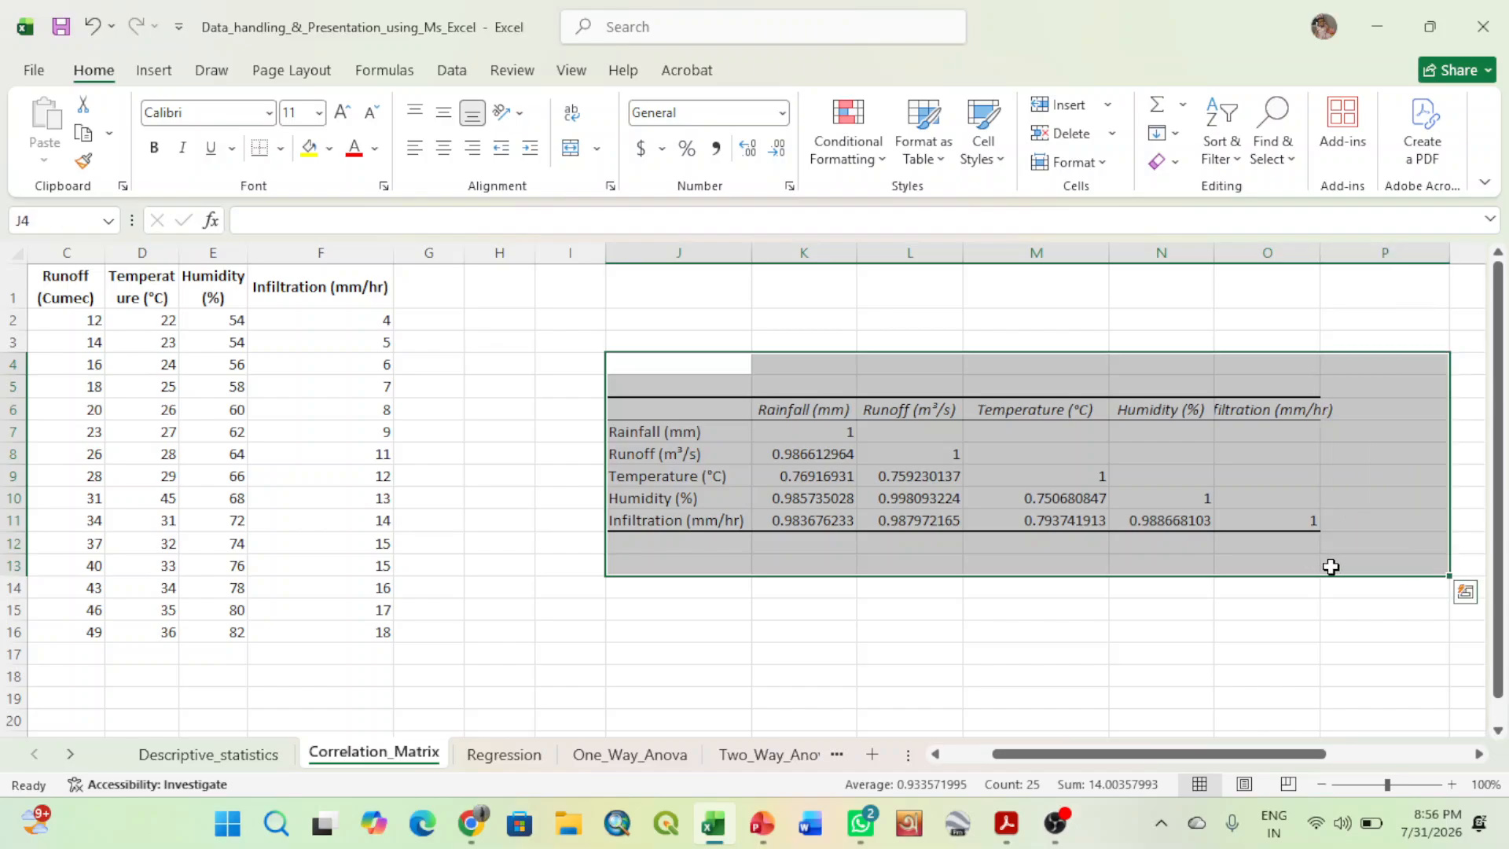
{"action": "key", "text": "Delete"}
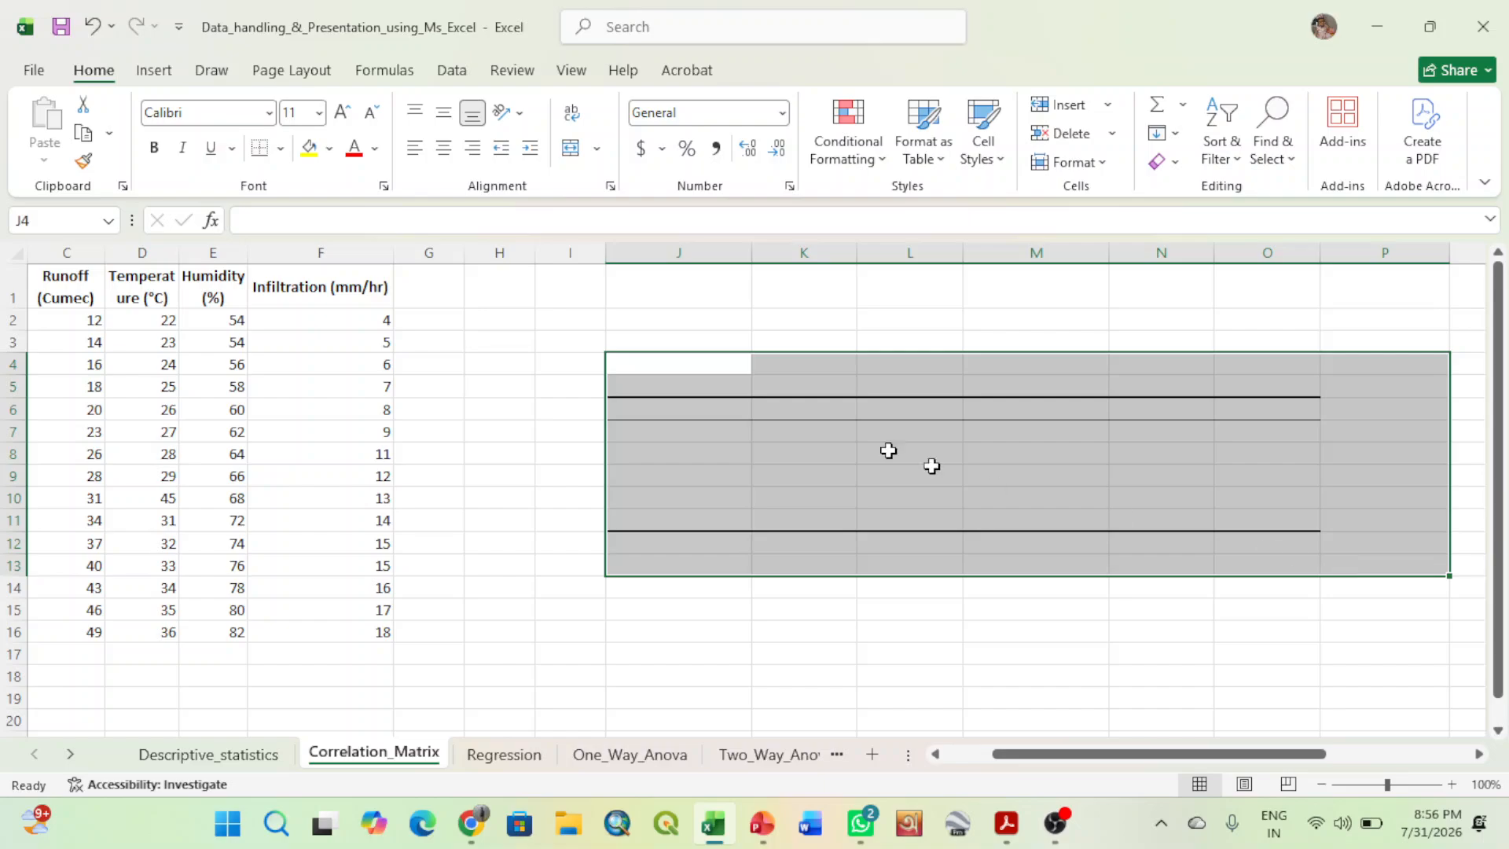
{"action": "left_click", "coordinate": [282, 150]}
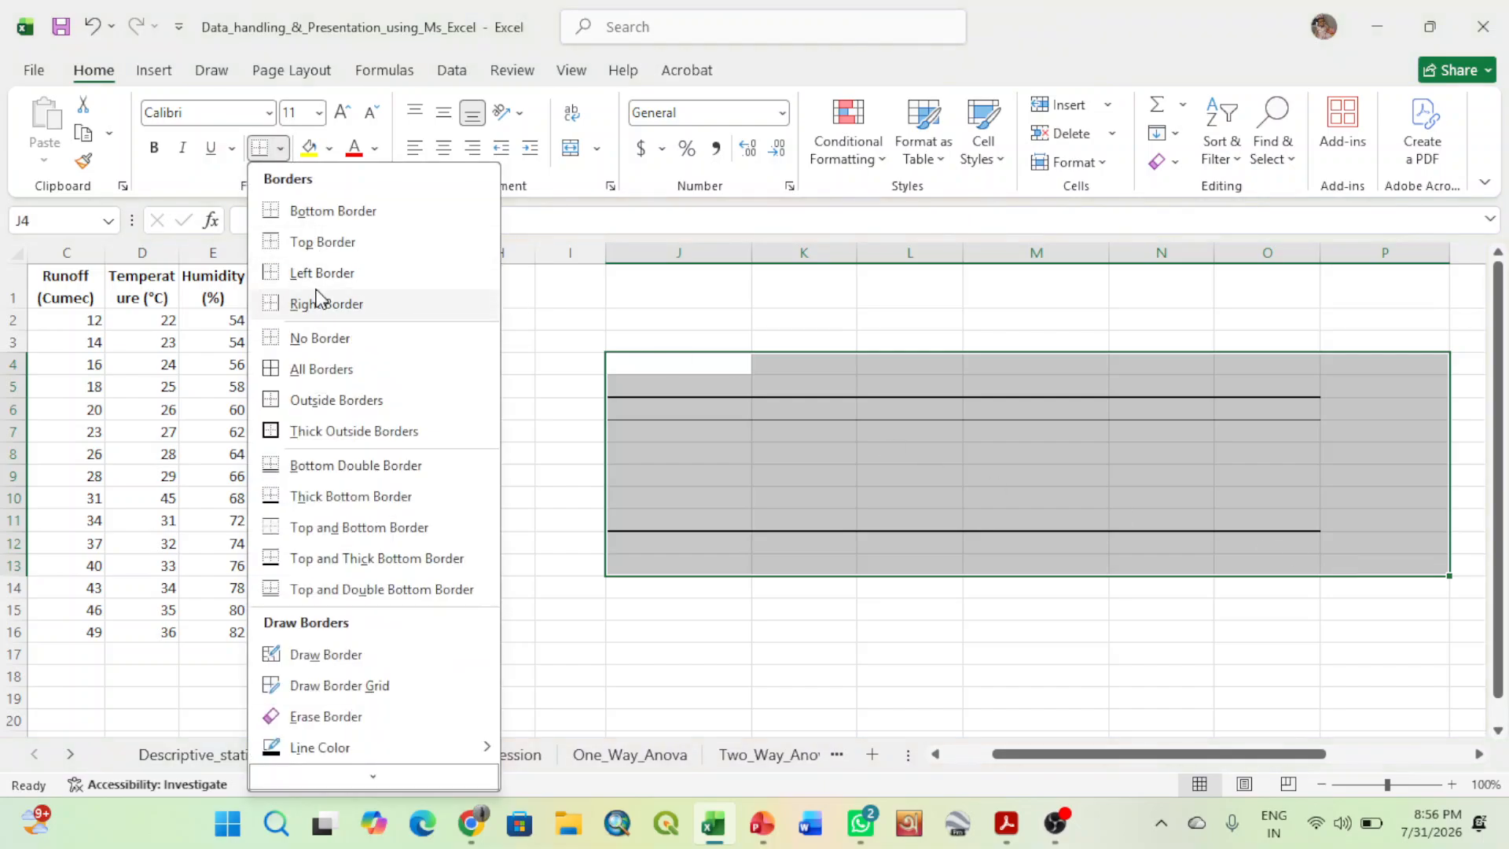
{"action": "left_click", "coordinate": [314, 339]}
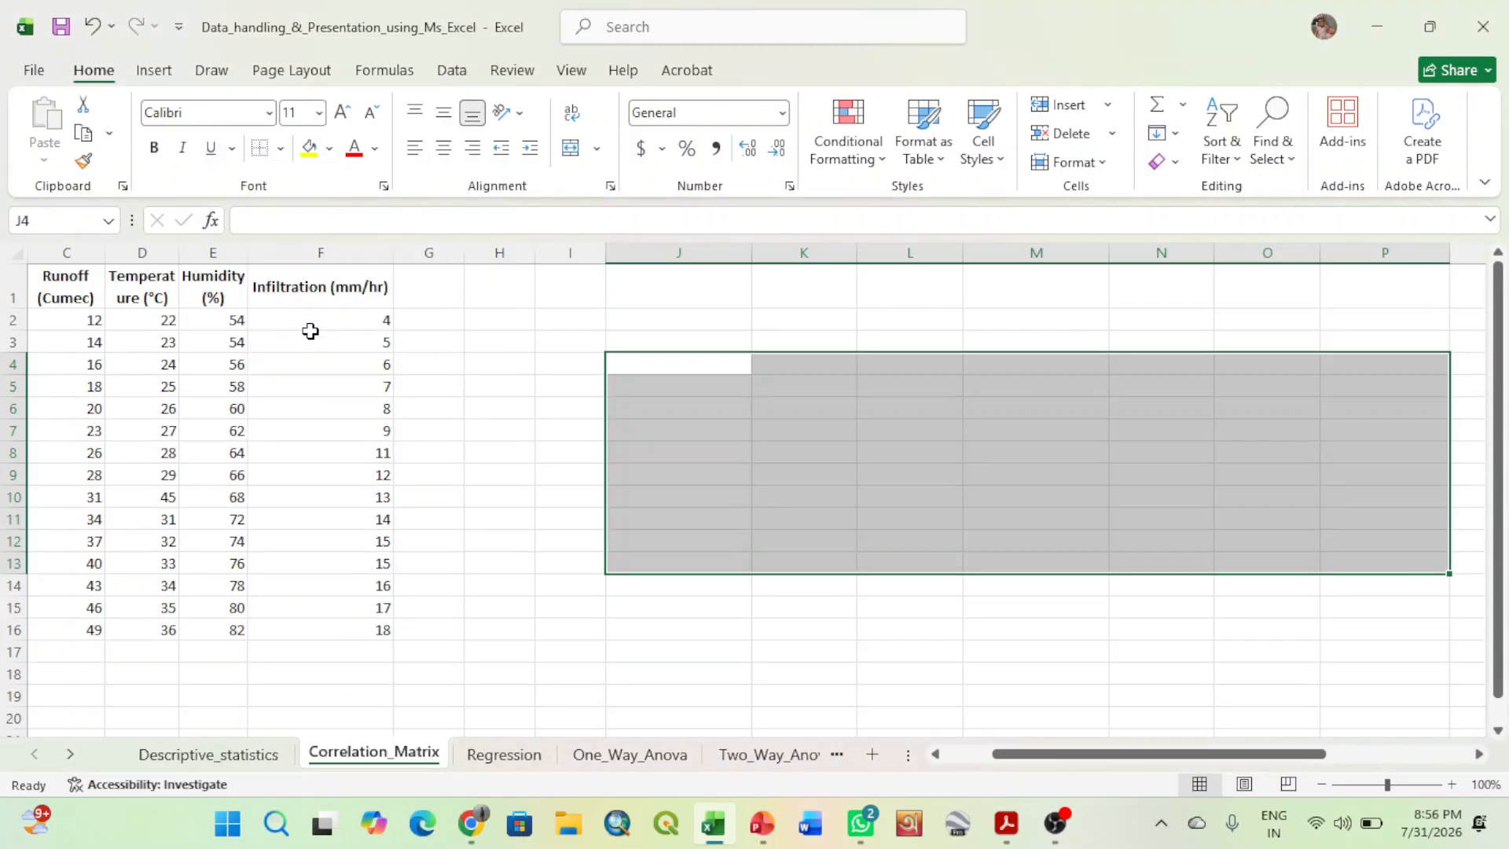
{"action": "left_click", "coordinate": [828, 591]}
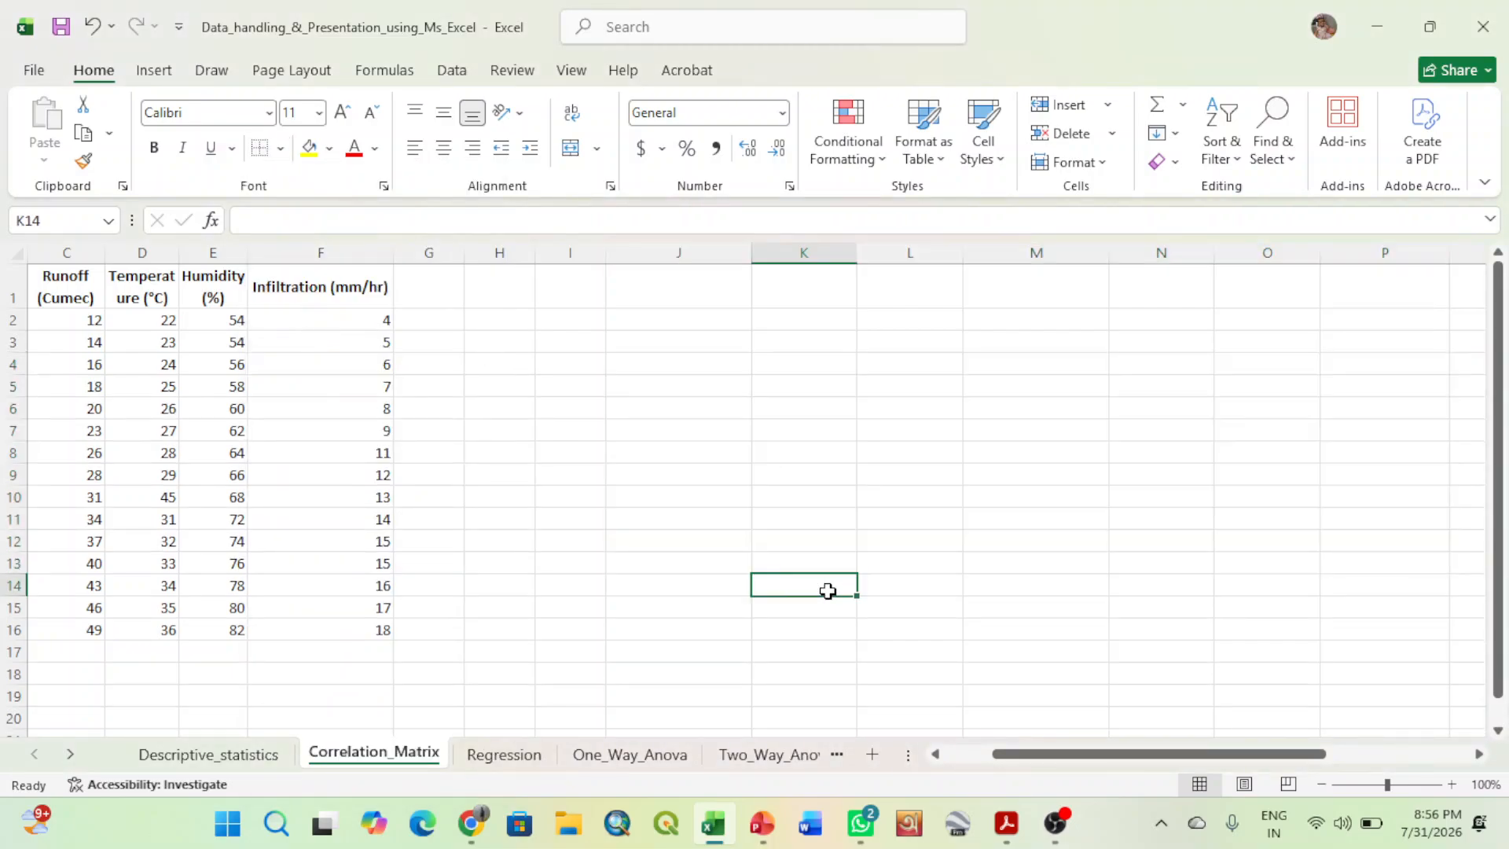
{"action": "left_click_drag", "start_coordinate": [1100, 756], "coordinate": [1001, 762]}
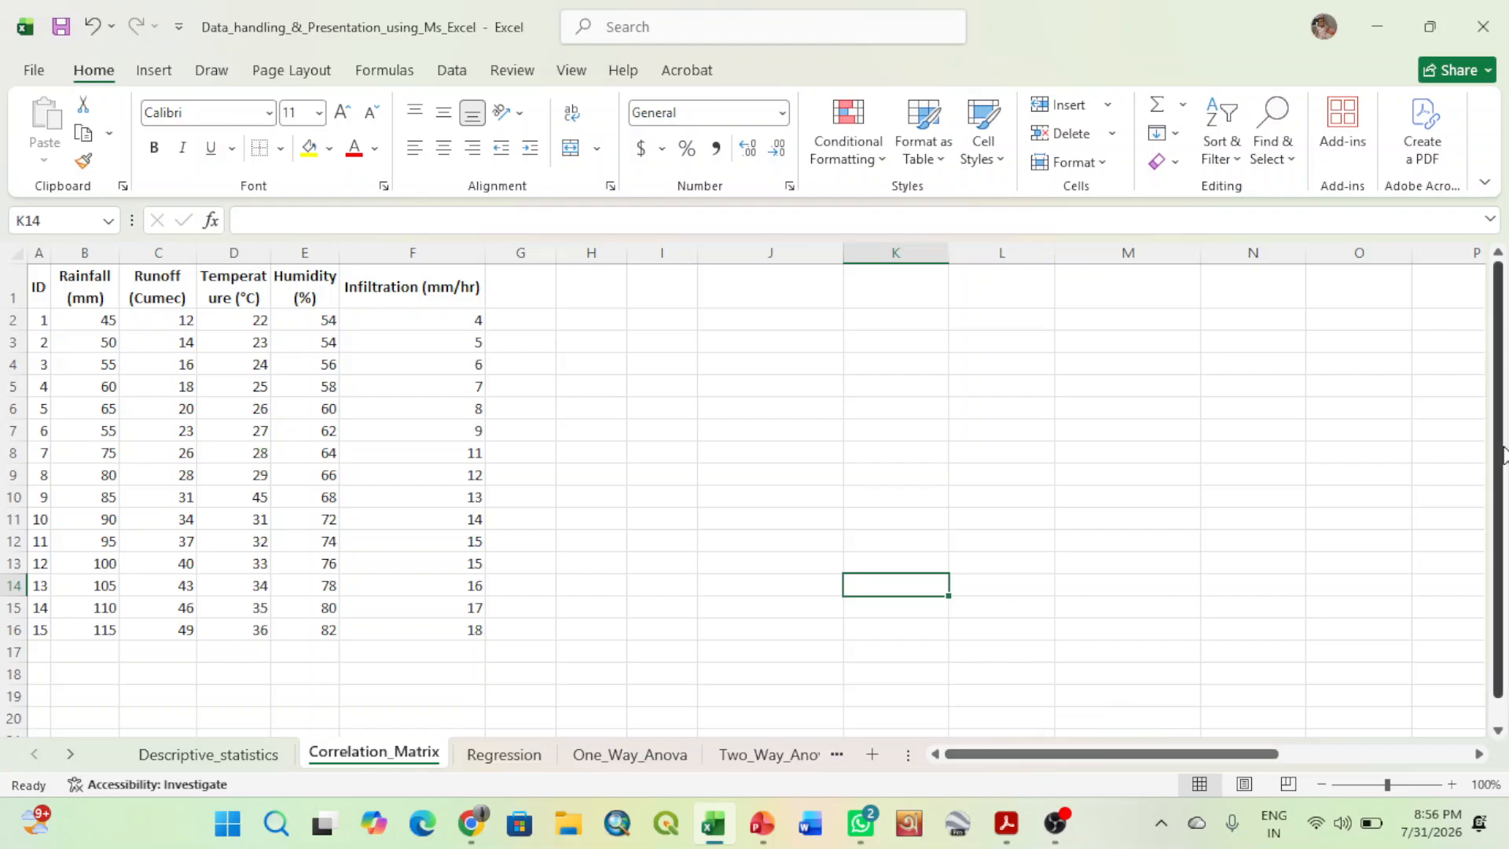
{"action": "left_click_drag", "start_coordinate": [1504, 454], "coordinate": [1505, 366]}
{"action": "type", "text": "Mod"}
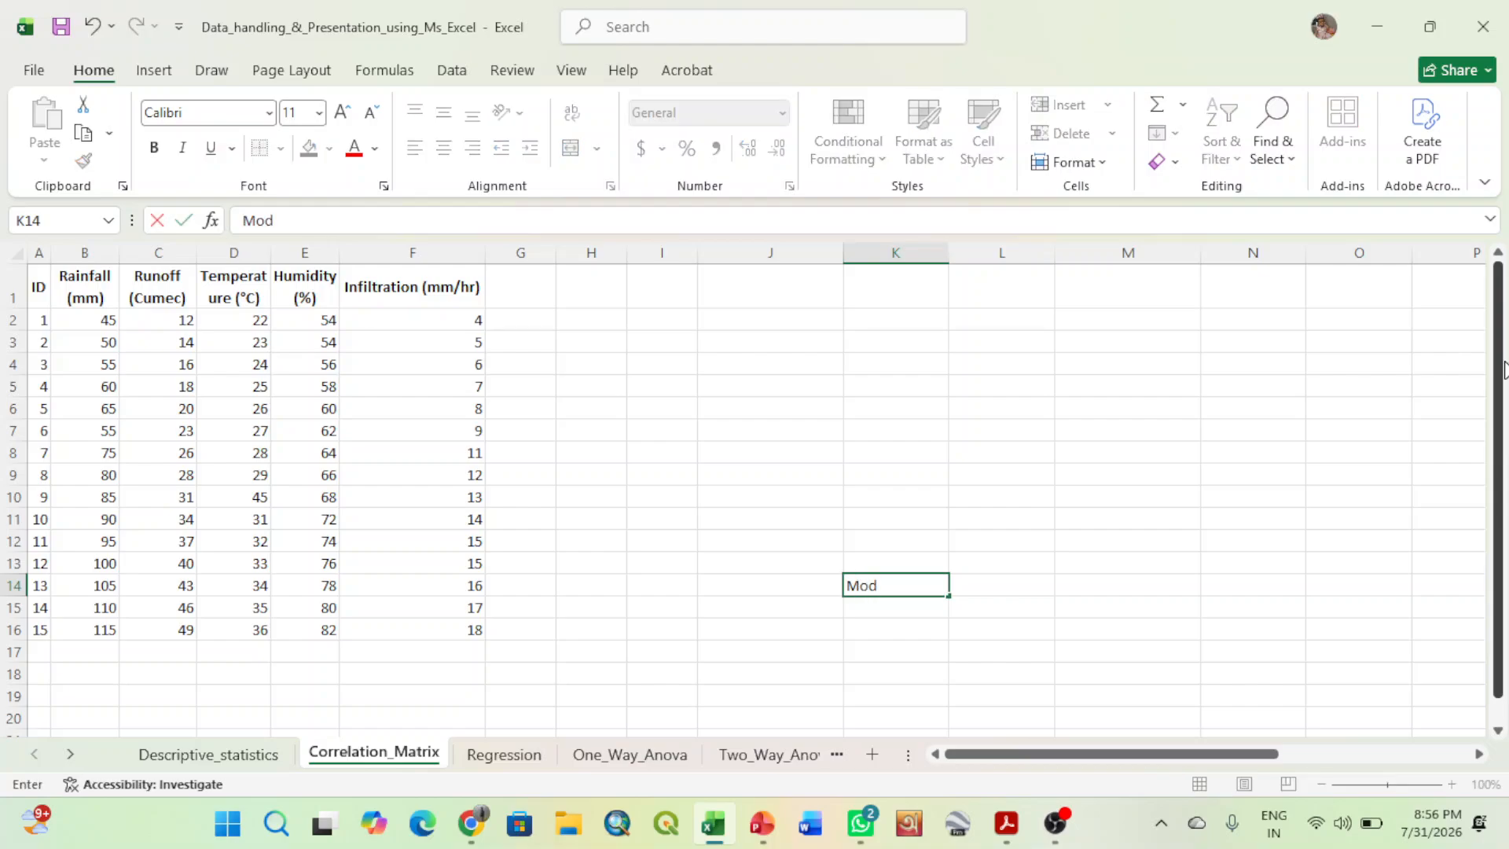
{"action": "type", "text": "e="}
{"action": "key", "text": "Tab"}
{"action": "key", "text": "Page_Down"}
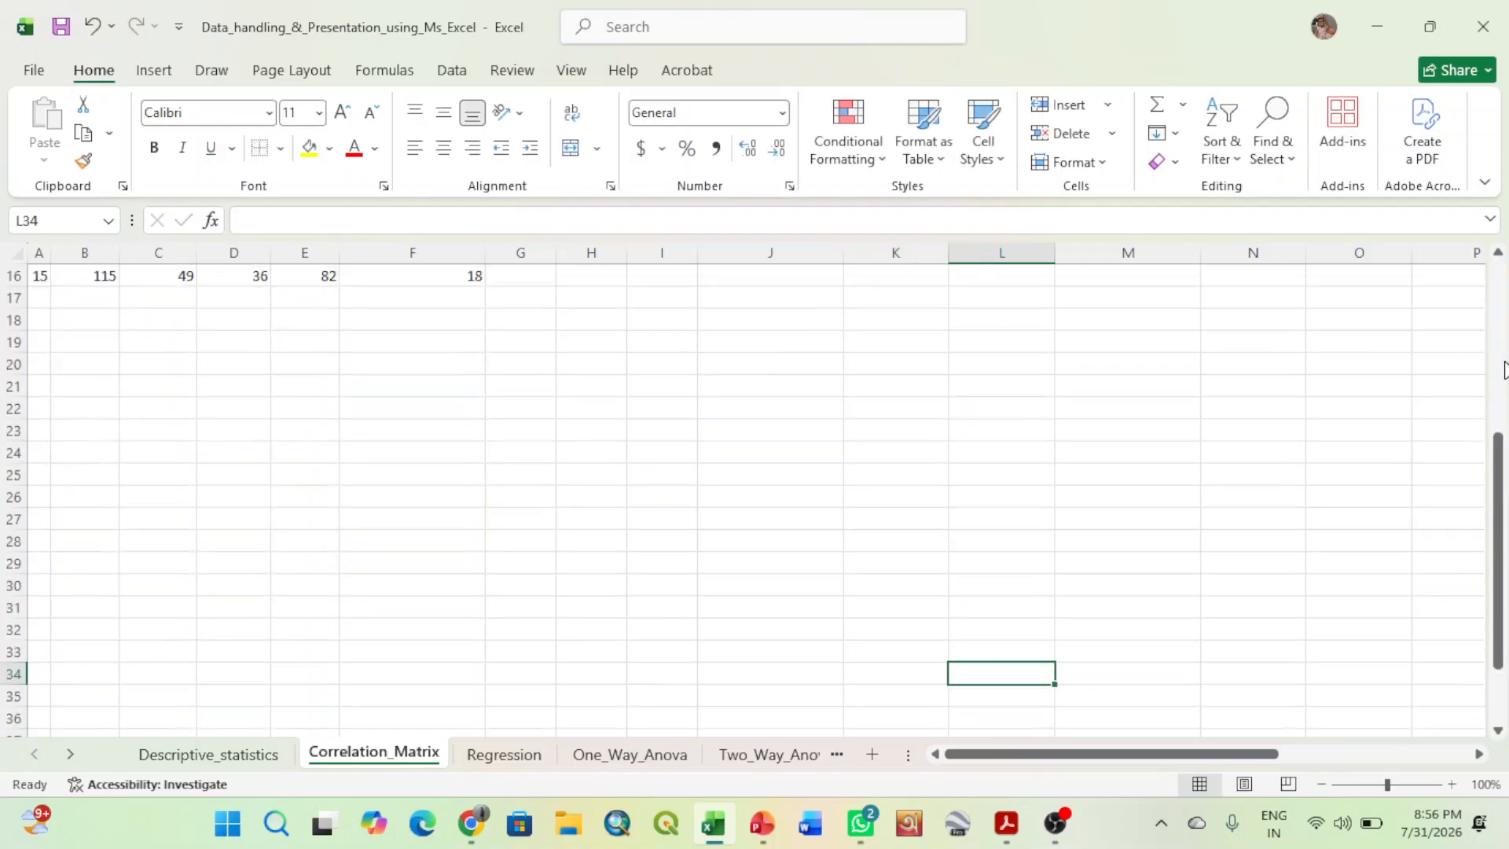
{"action": "left_click_drag", "start_coordinate": [1495, 498], "coordinate": [1339, 388]}
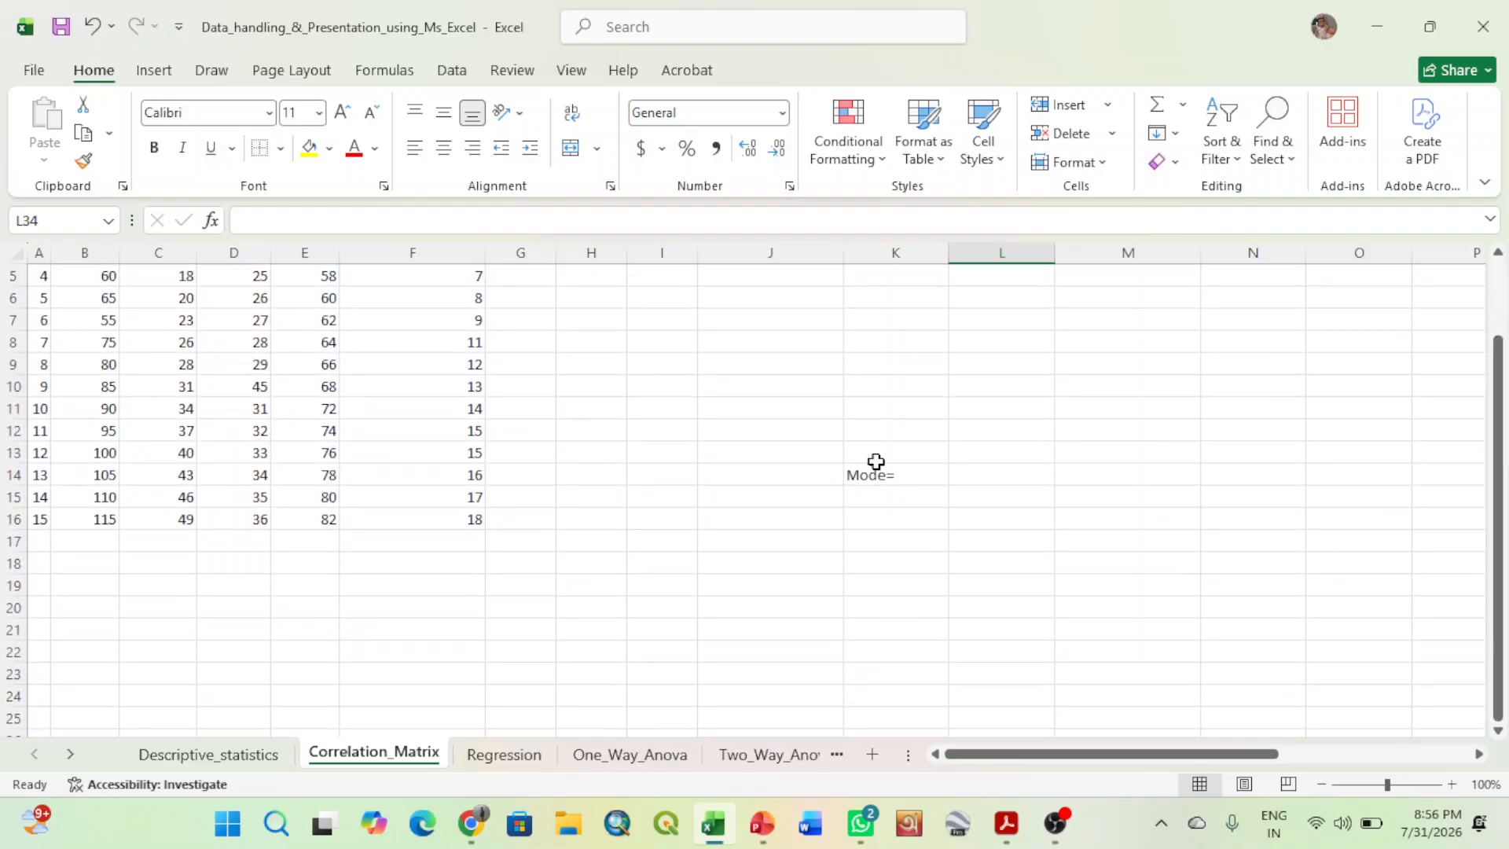
{"action": "left_click", "coordinate": [951, 474]}
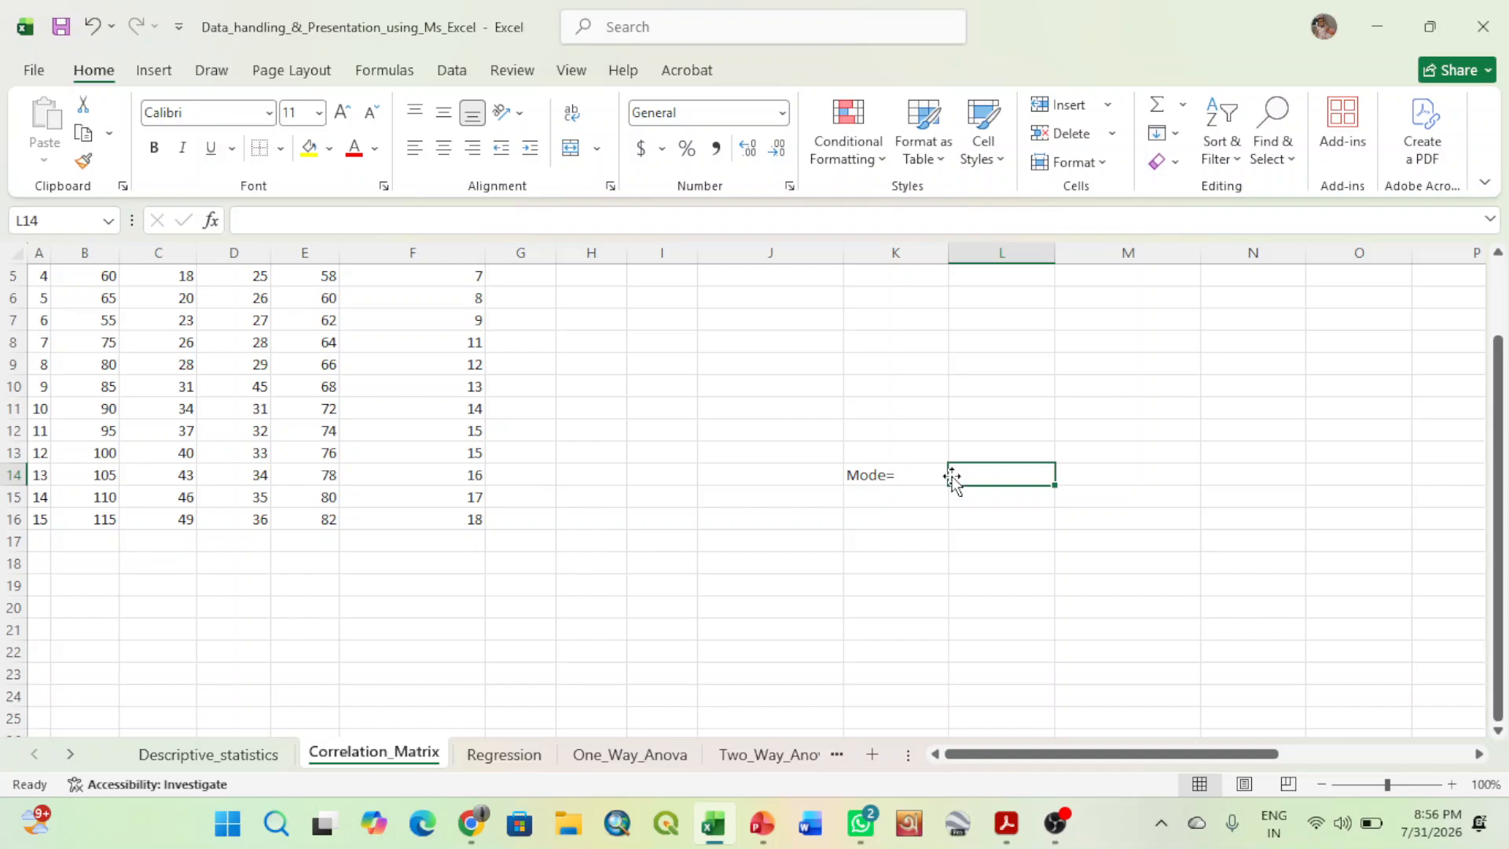
{"action": "left_click", "coordinate": [914, 475]}
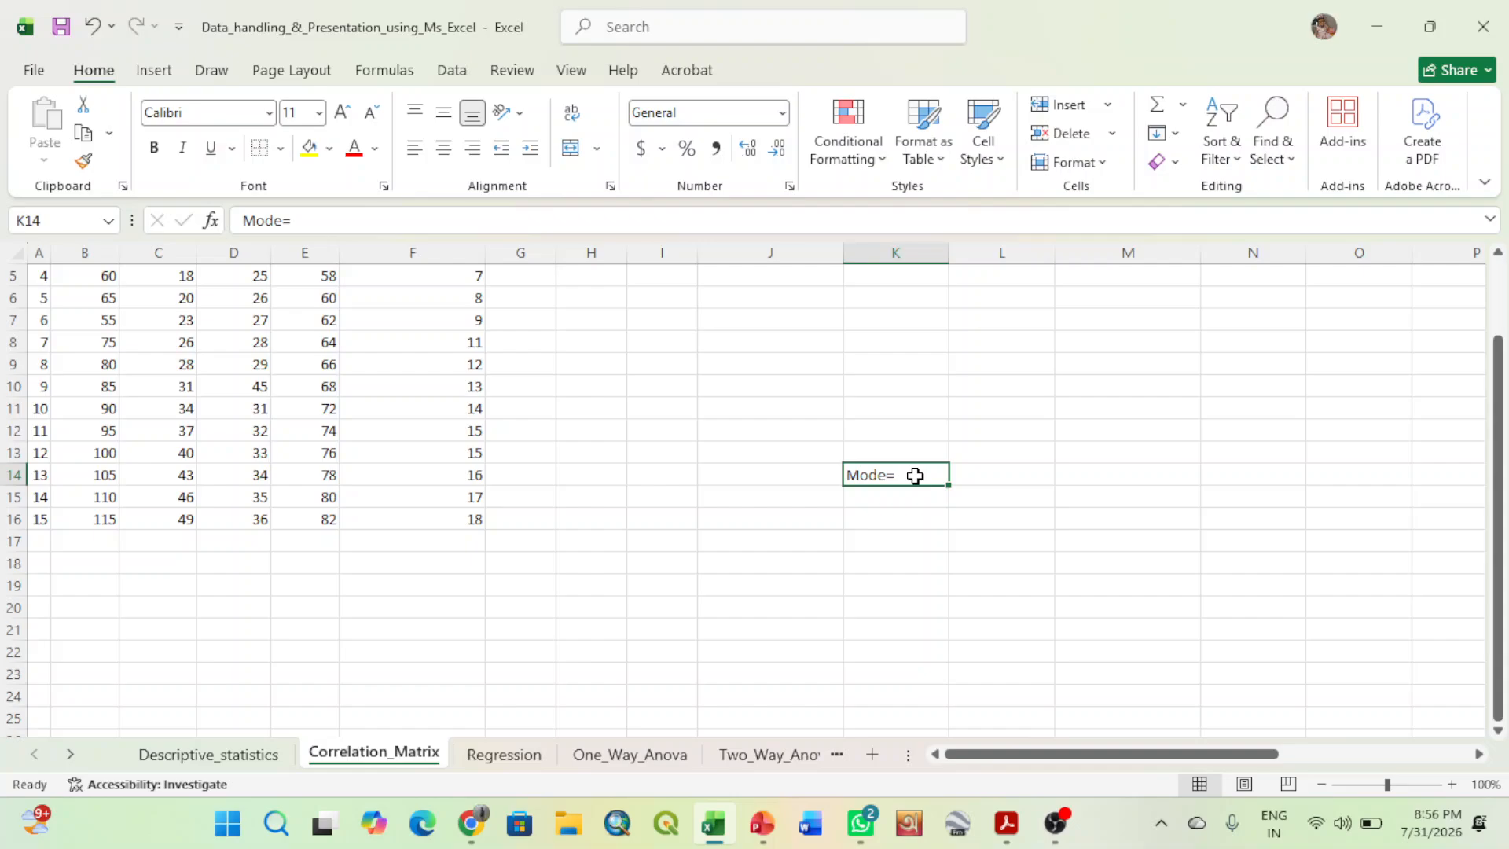
{"action": "key", "text": "BackSpace"}
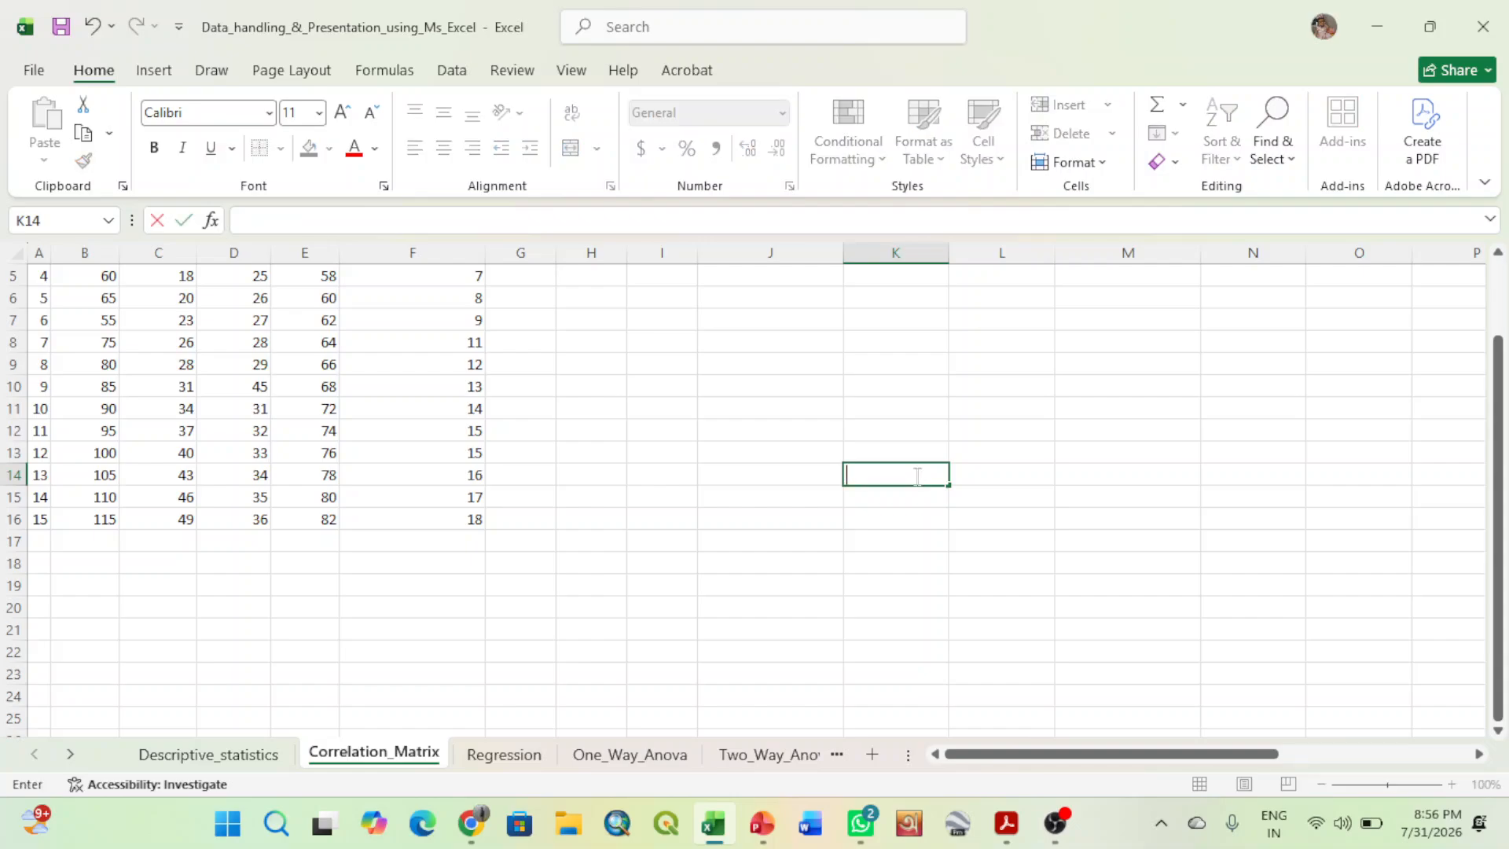
{"action": "left_click", "coordinate": [917, 476]}
{"action": "type", "text": "Mo"}
{"action": "key", "text": "BackSpace"}
{"action": "key", "text": "BackSpace"}
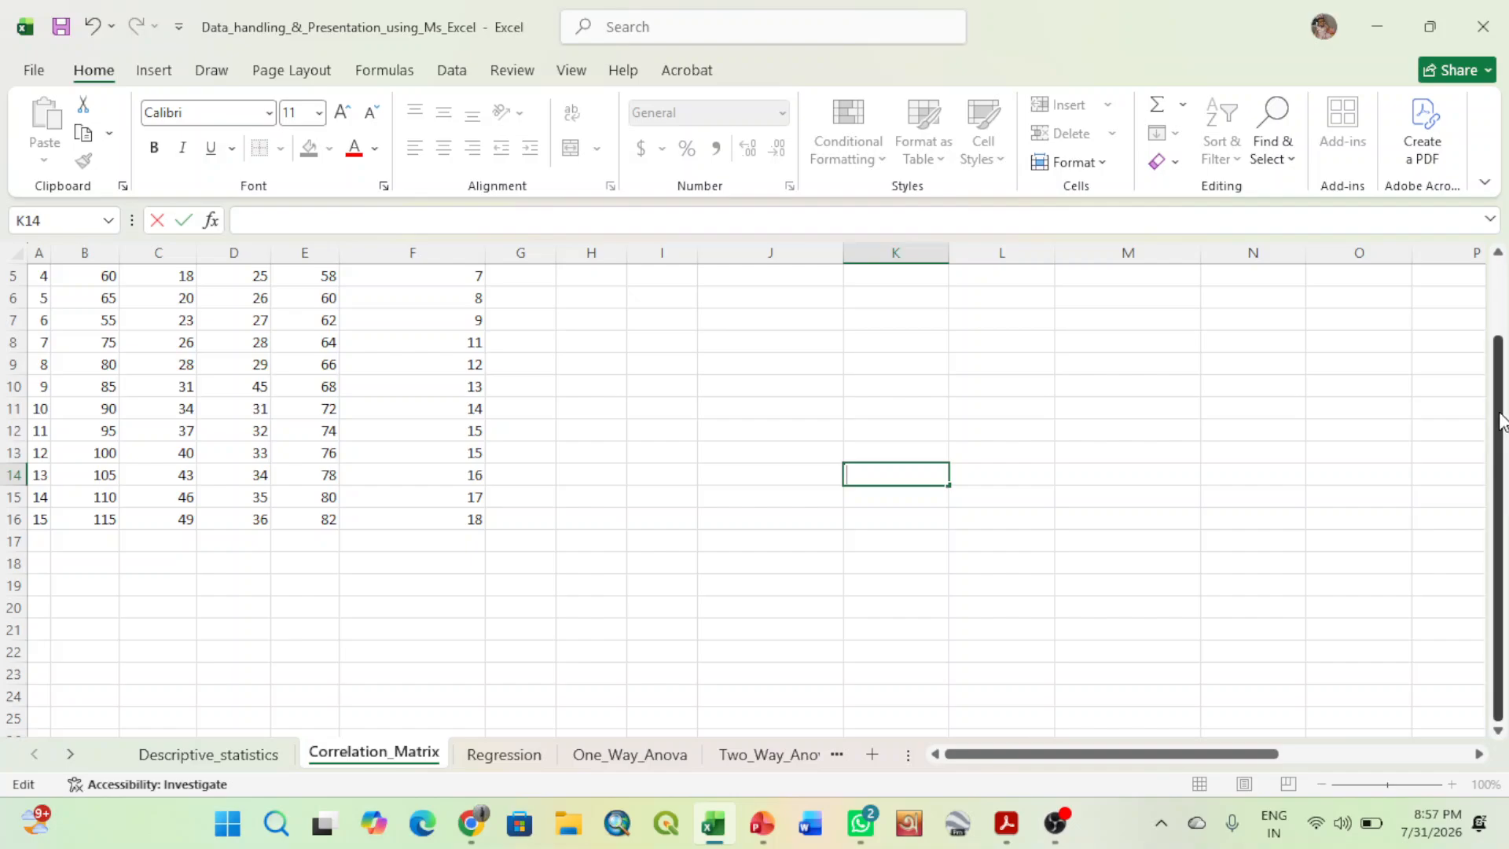
{"action": "left_click_drag", "start_coordinate": [1499, 421], "coordinate": [1500, 348]}
{"action": "left_click", "coordinate": [764, 458]}
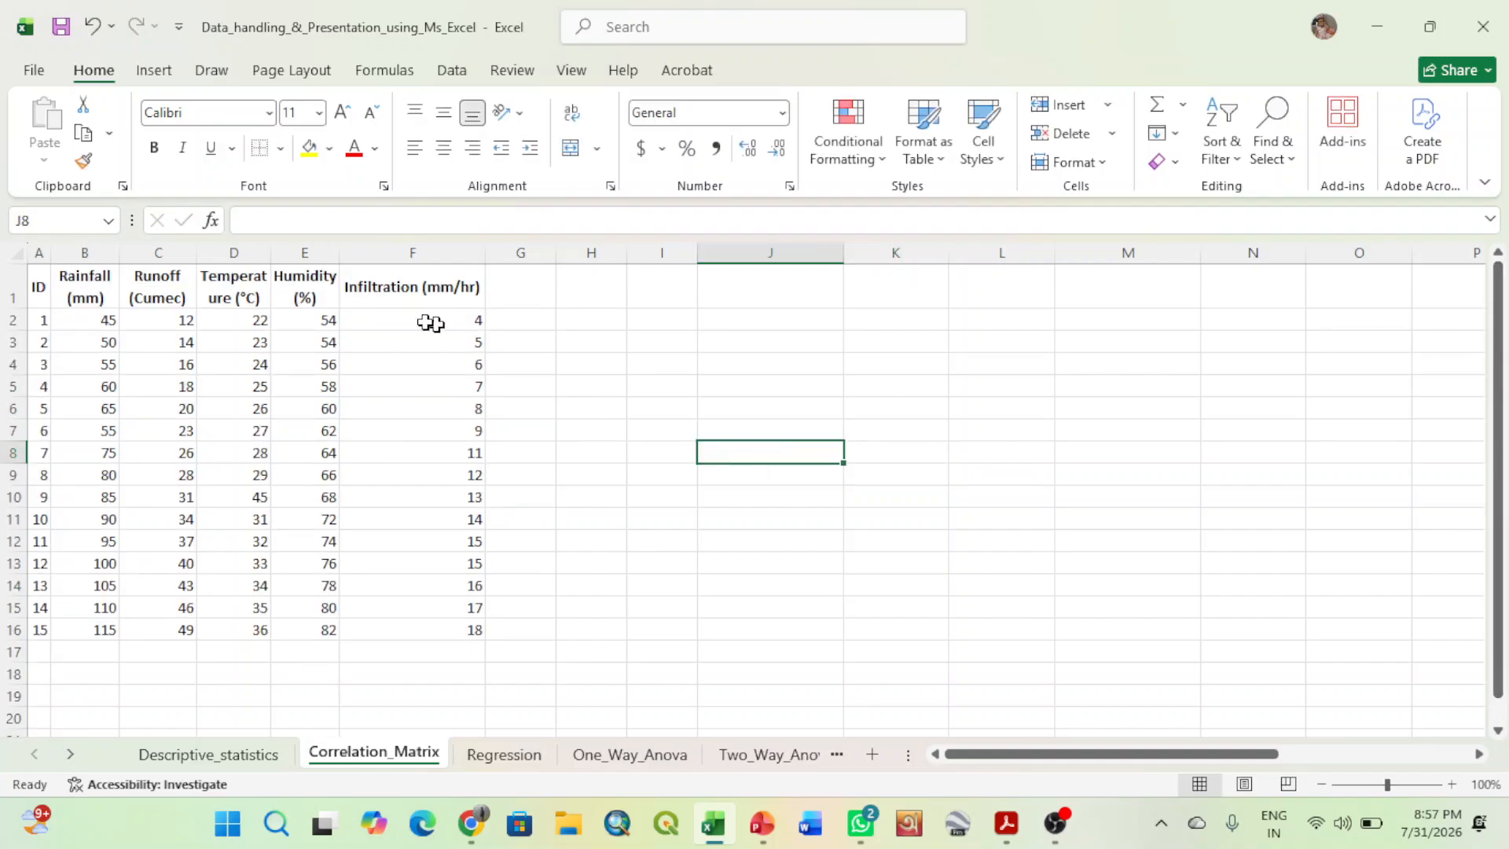
- Narrow the Humidity (%) column E slightly
{"action": "left_click_drag", "start_coordinate": [339, 251], "coordinate": [334, 250]}
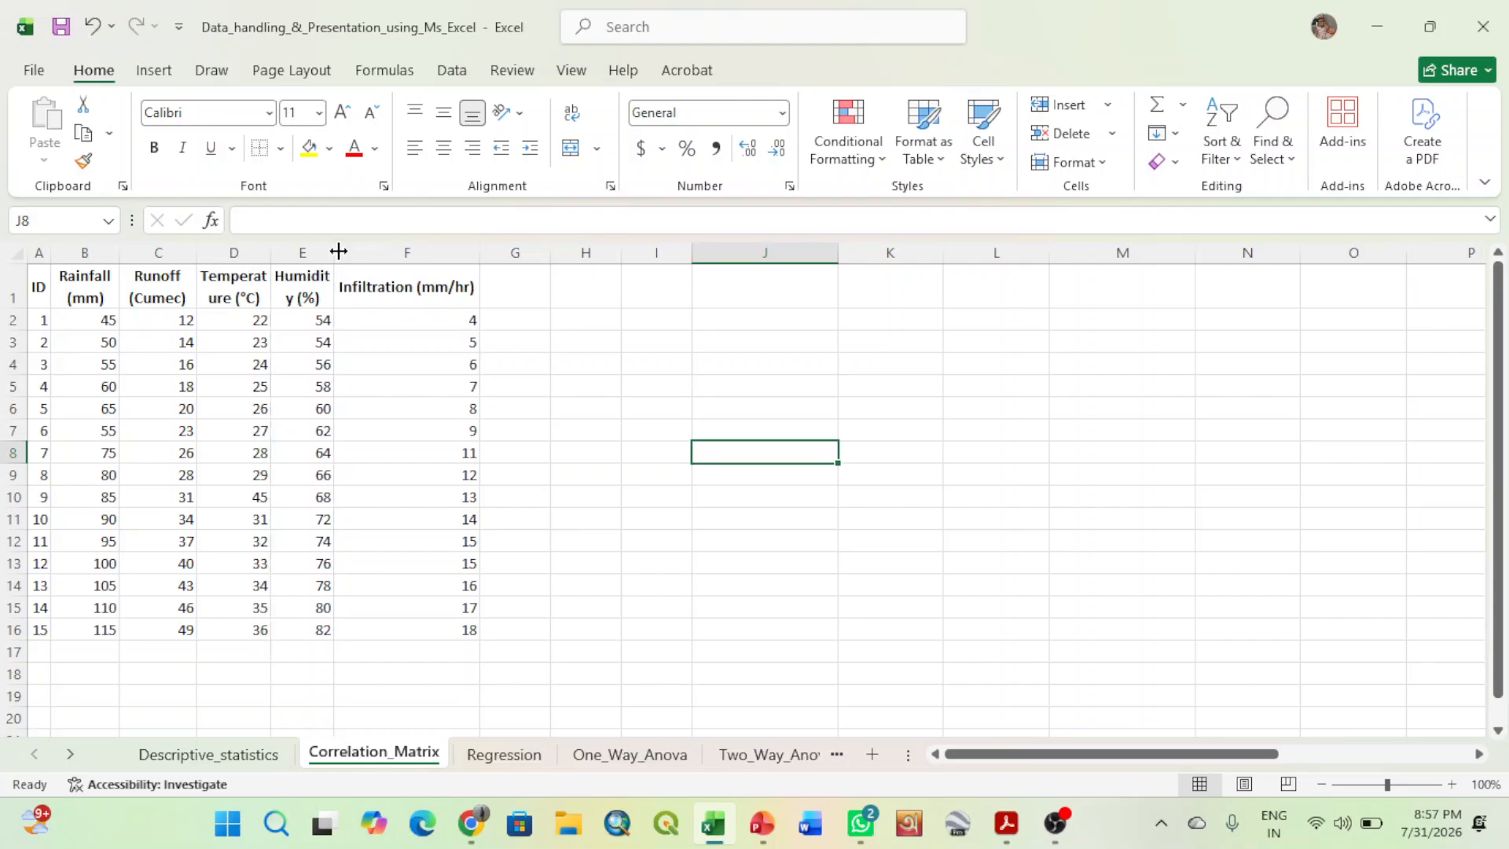
{"action": "left_click", "coordinate": [478, 253]}
{"action": "left_click", "coordinate": [659, 407]}
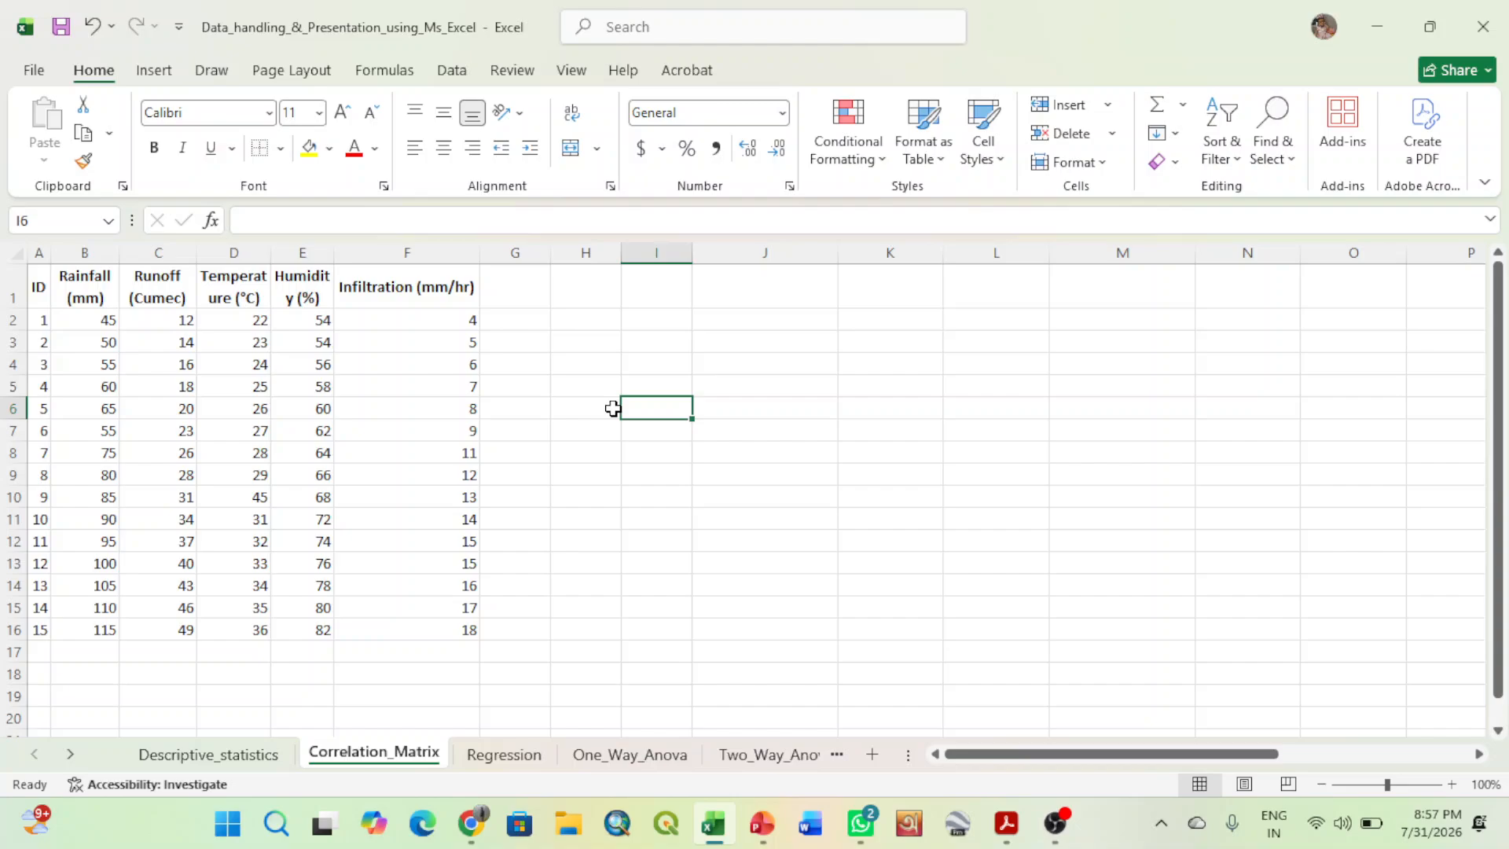
- Enter the notes "Diresction" in C18 and "Strength" in C19 below the data table
{"action": "left_click", "coordinate": [170, 677]}
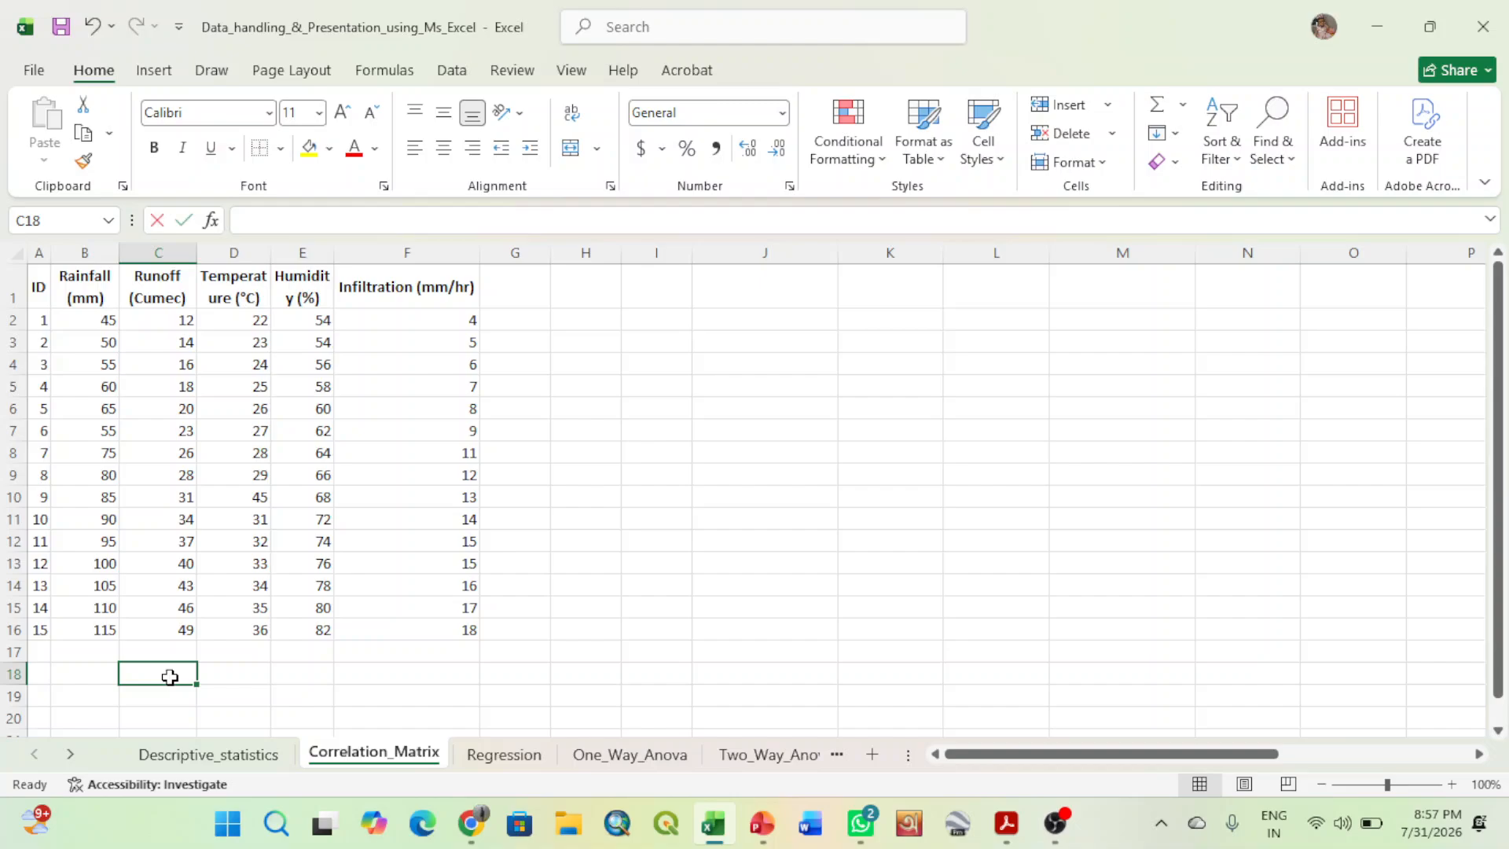
{"action": "type", "text": "Diresction"}
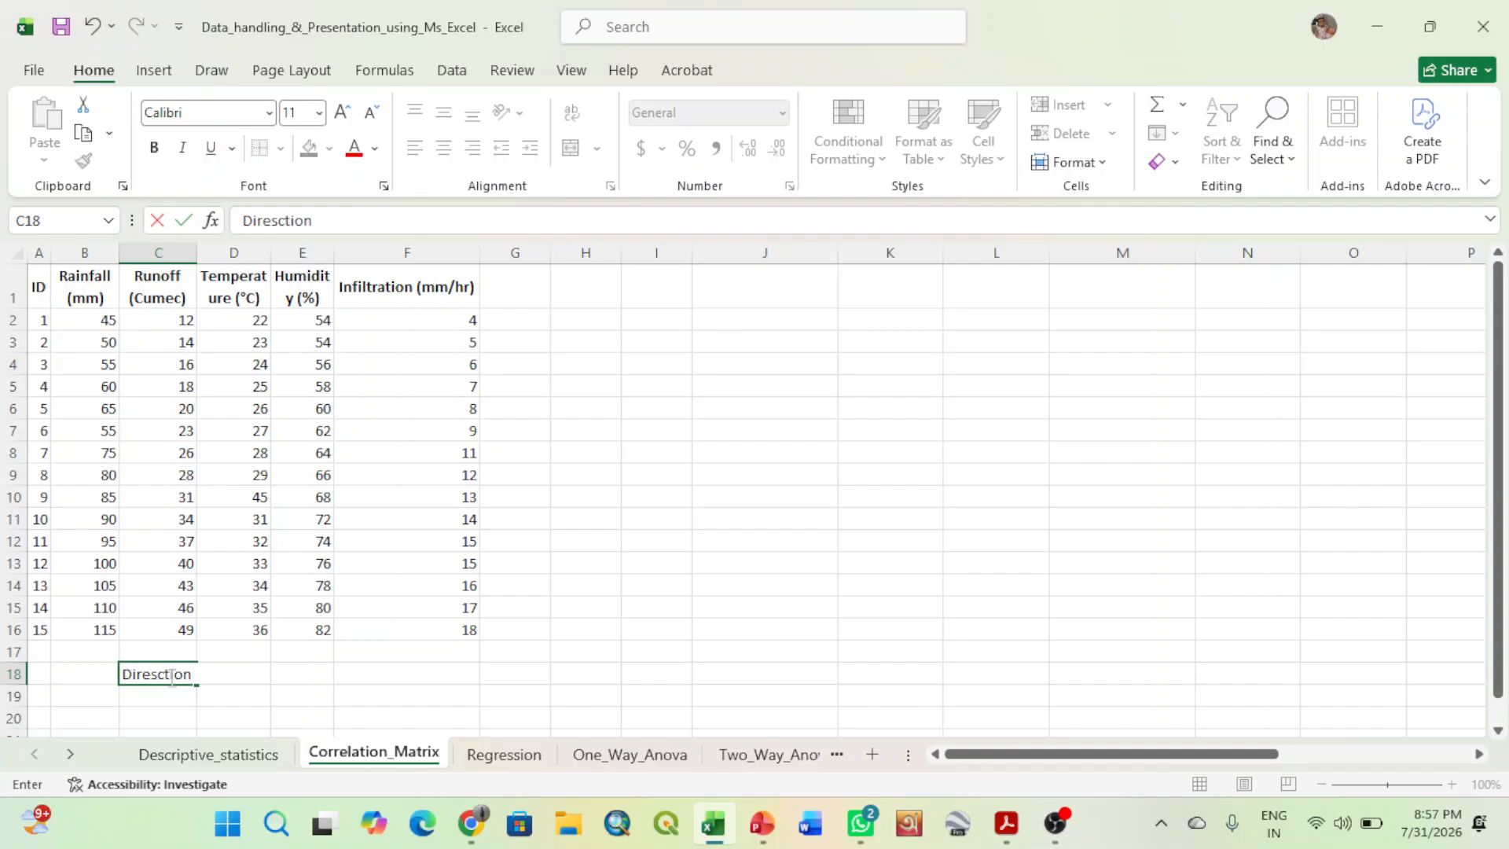
{"action": "key", "text": "Return"}
{"action": "type", "text": "Str"}
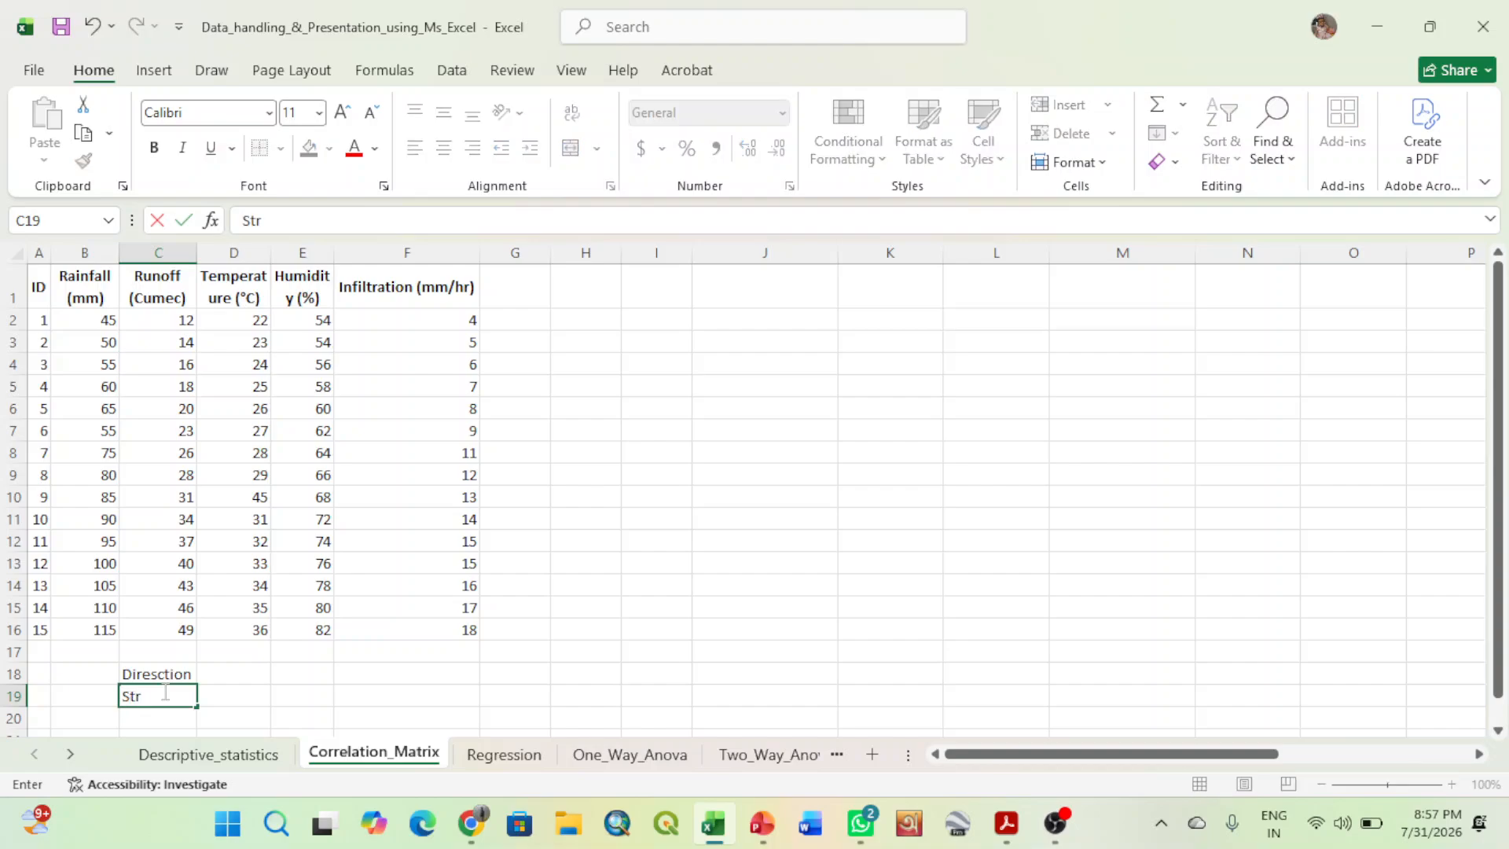
{"action": "type", "text": "ength"}
{"action": "left_click", "coordinate": [239, 677]}
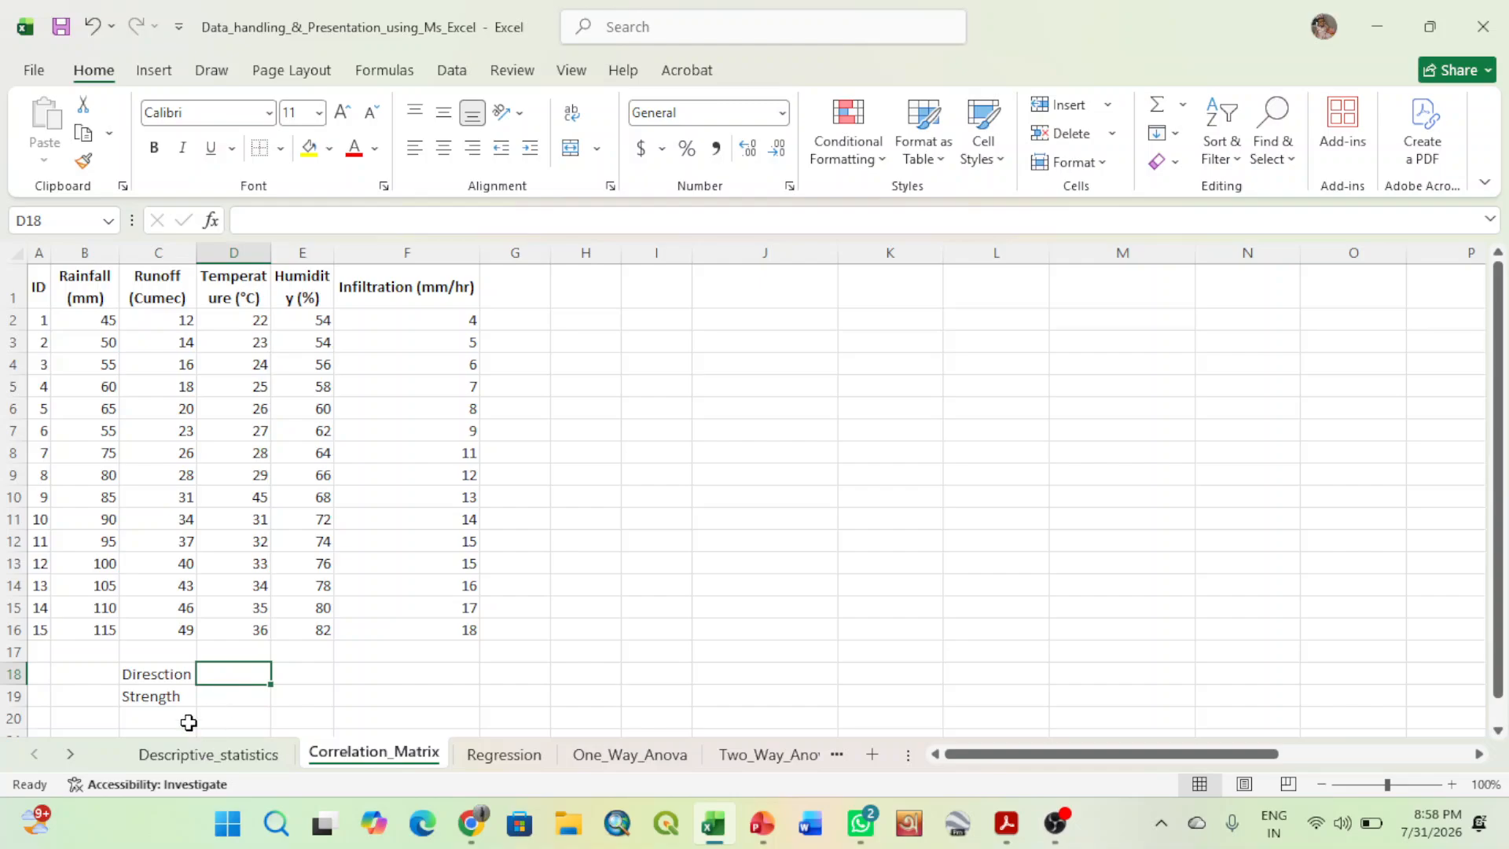
- Clear the two notes in C18:C19 below the Runoff column
{"action": "left_click_drag", "start_coordinate": [161, 673], "coordinate": [163, 695]}
{"action": "key", "text": "Delete"}
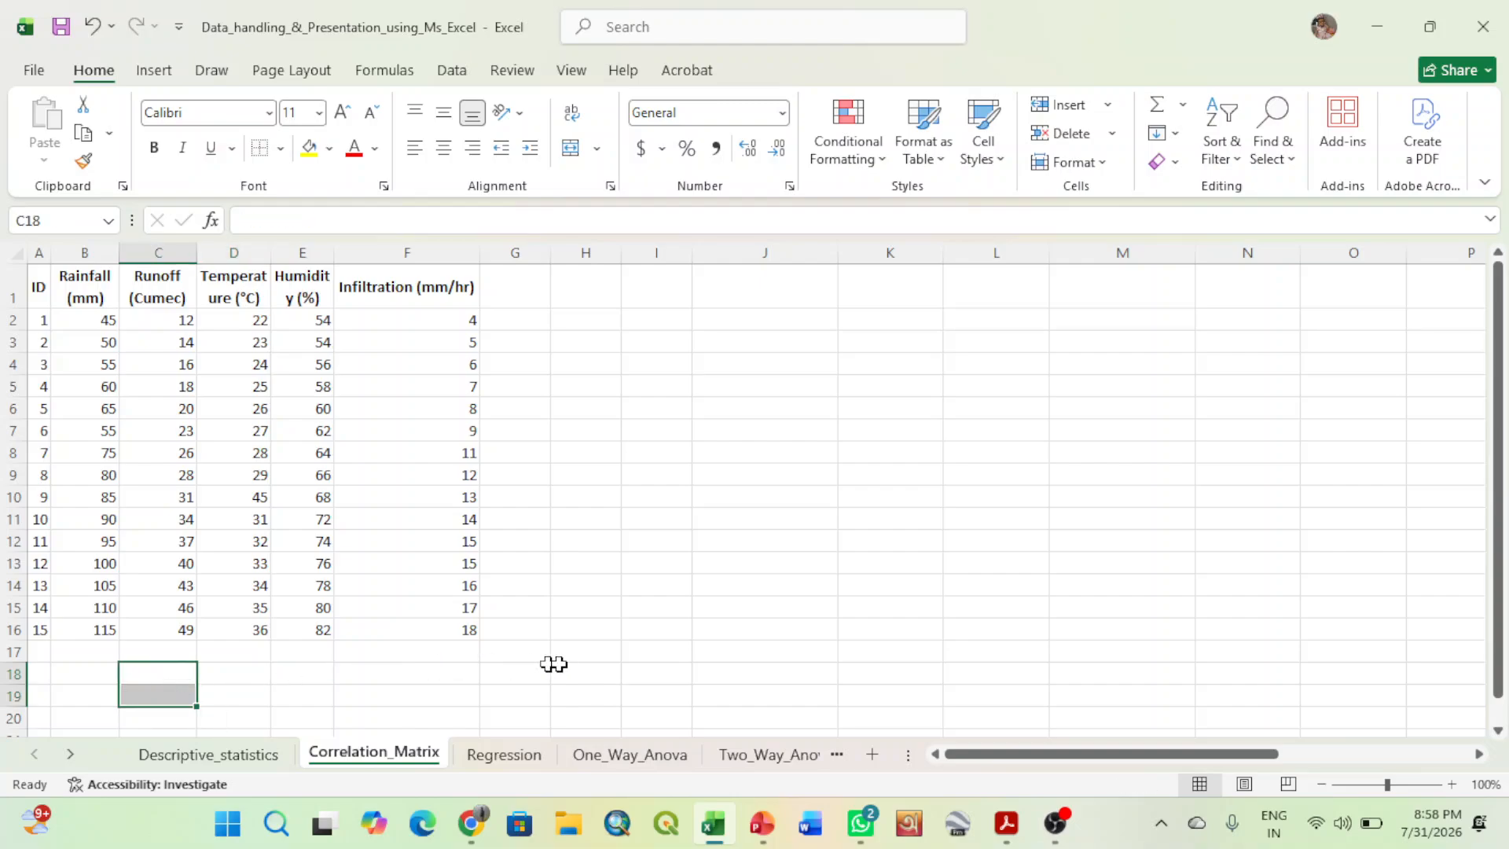
{"action": "left_click", "coordinate": [712, 651]}
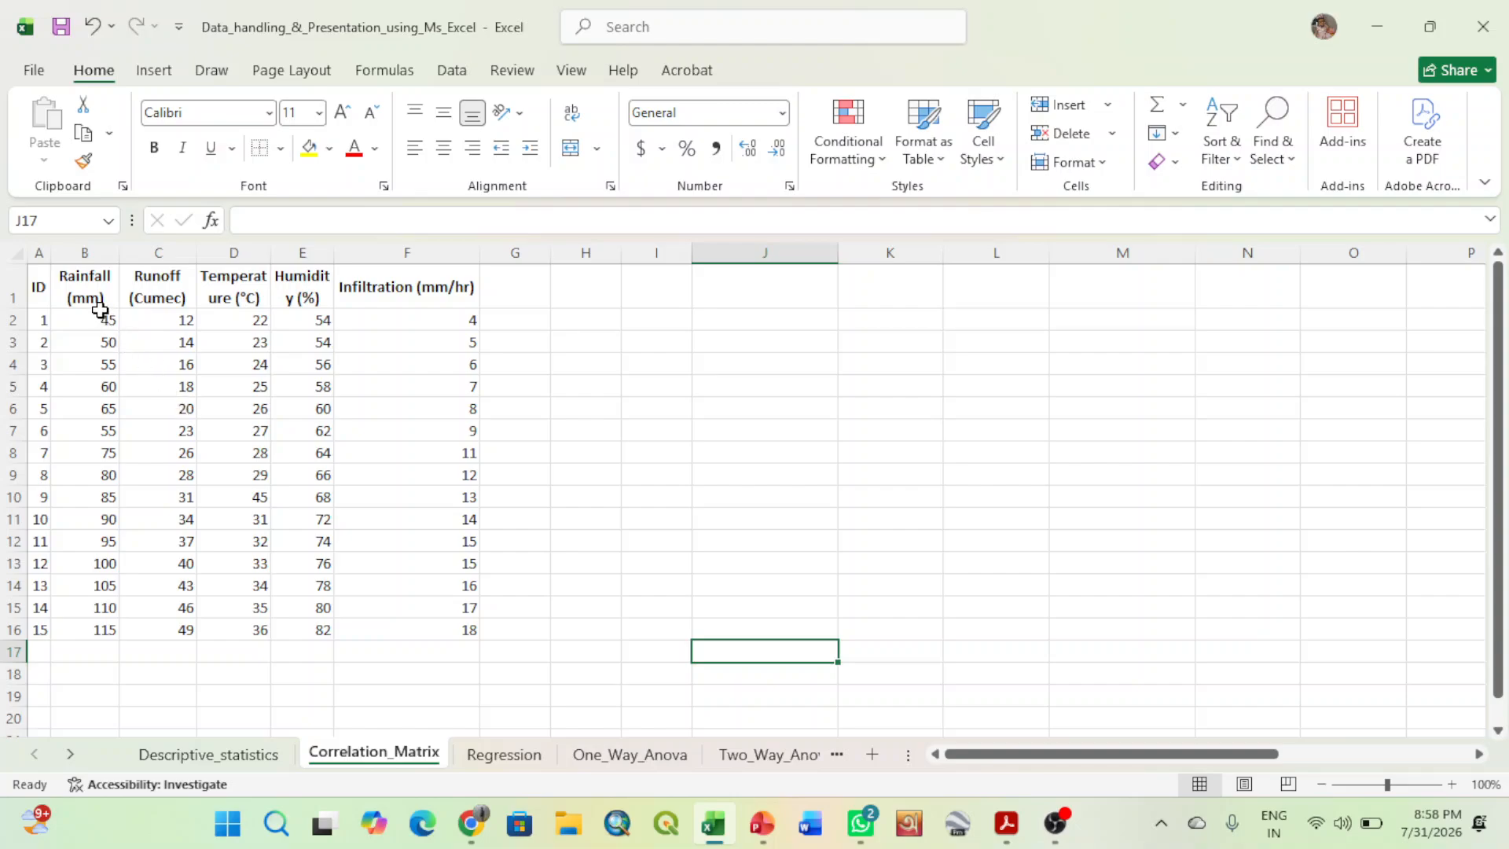
- Fill the variable headers from Rainfall (mm) to Infiltration (mm/hr) in B1:F1 with yellow
{"action": "left_click_drag", "start_coordinate": [88, 283], "coordinate": [434, 301]}
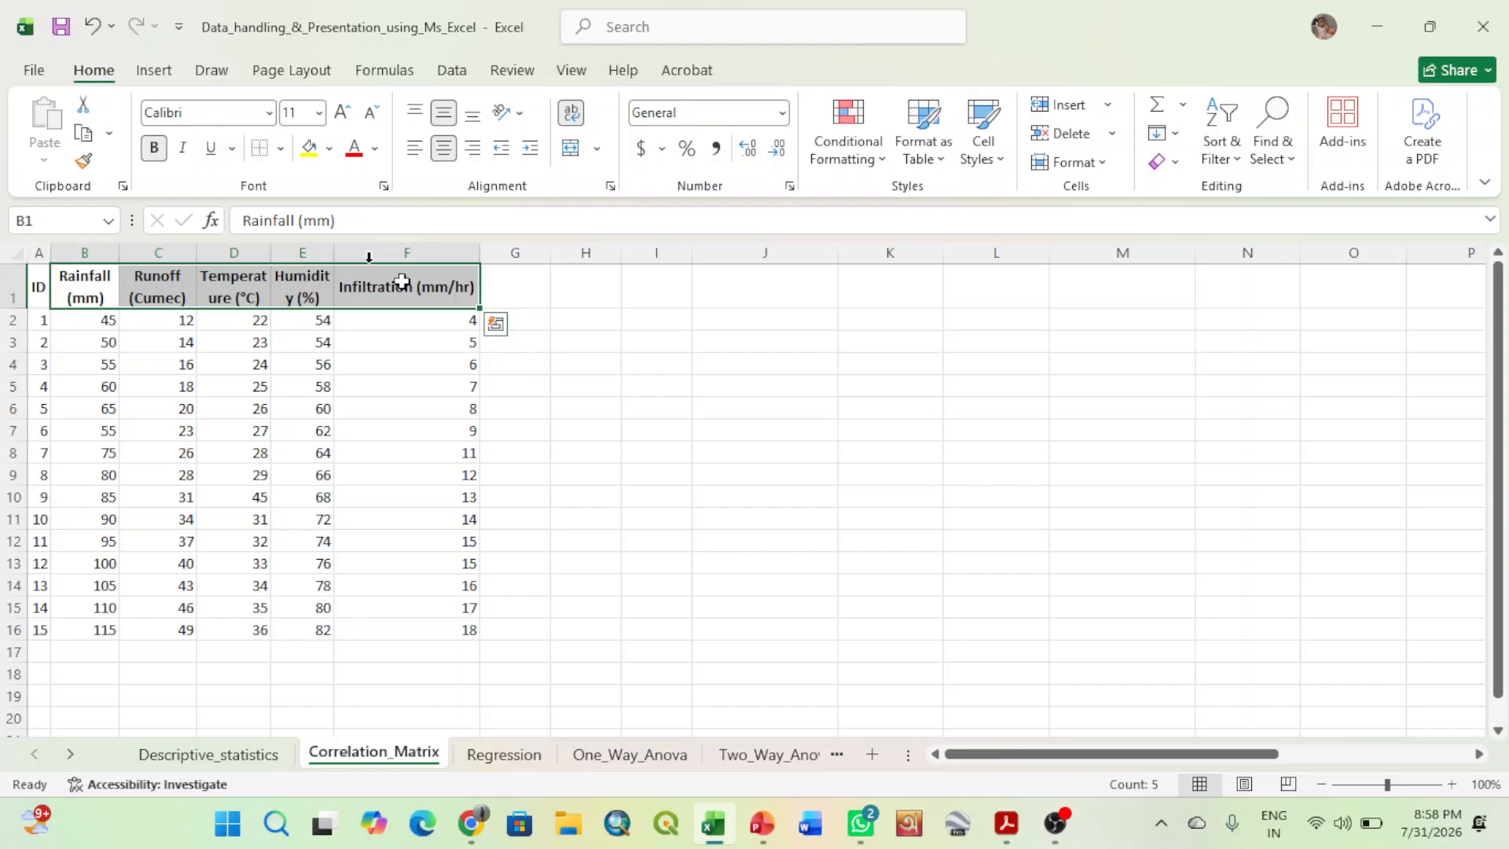
{"action": "left_click", "coordinate": [309, 147]}
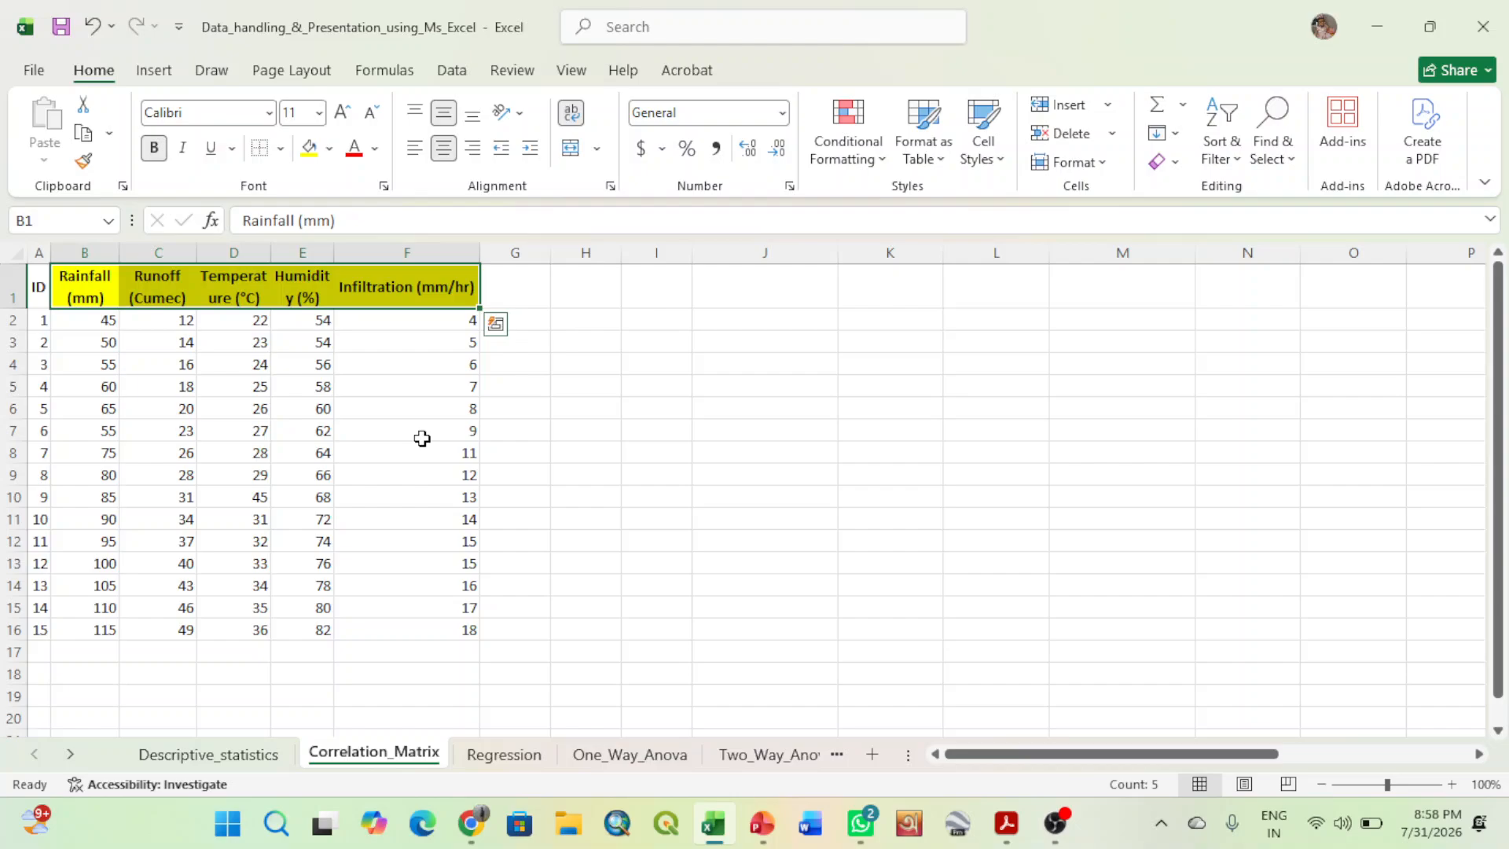
{"action": "left_click", "coordinate": [695, 545]}
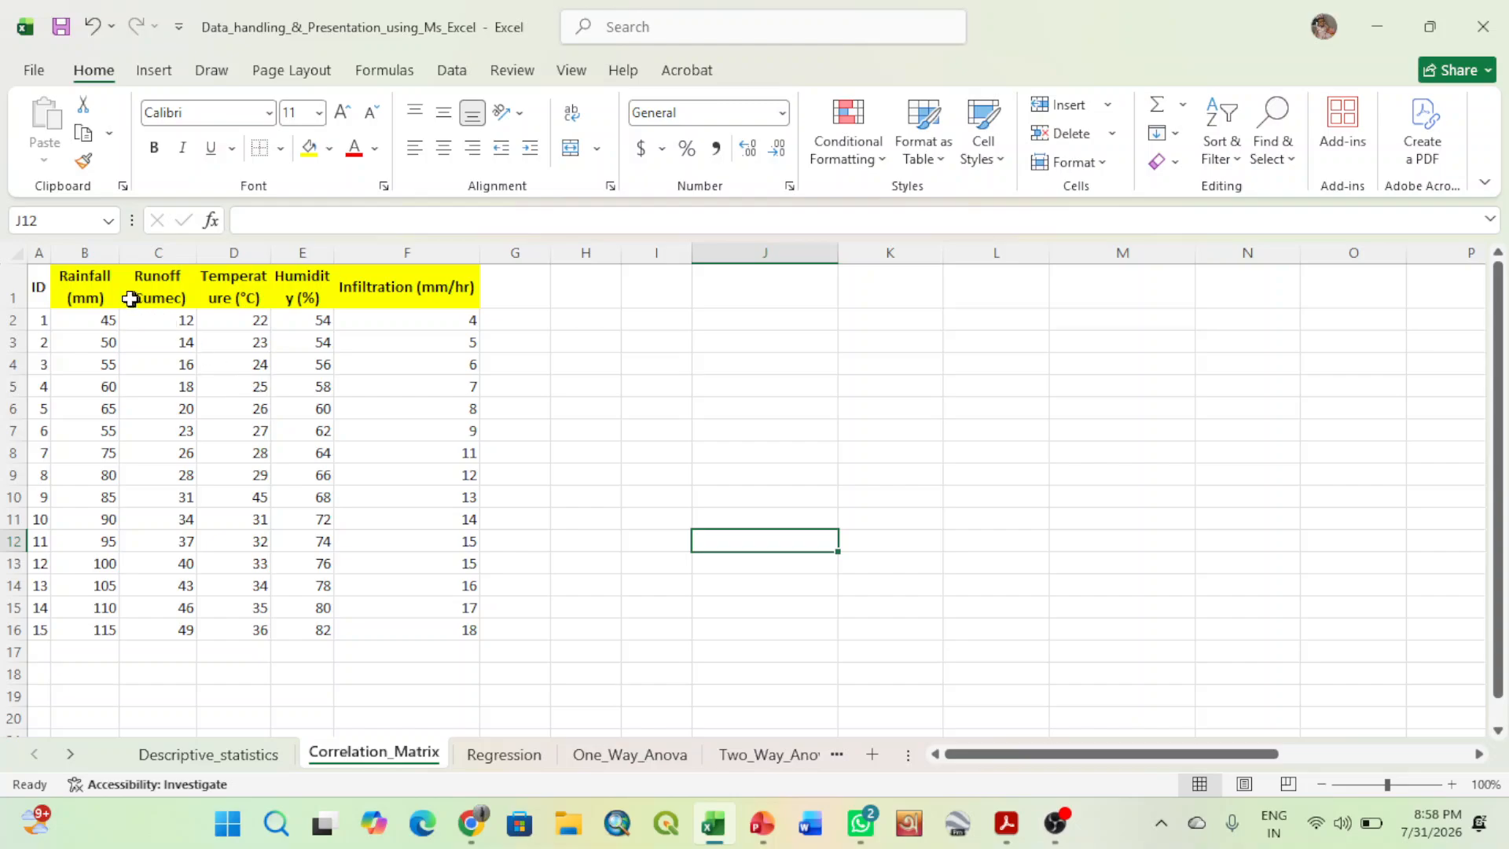
{"action": "left_click", "coordinate": [103, 292]}
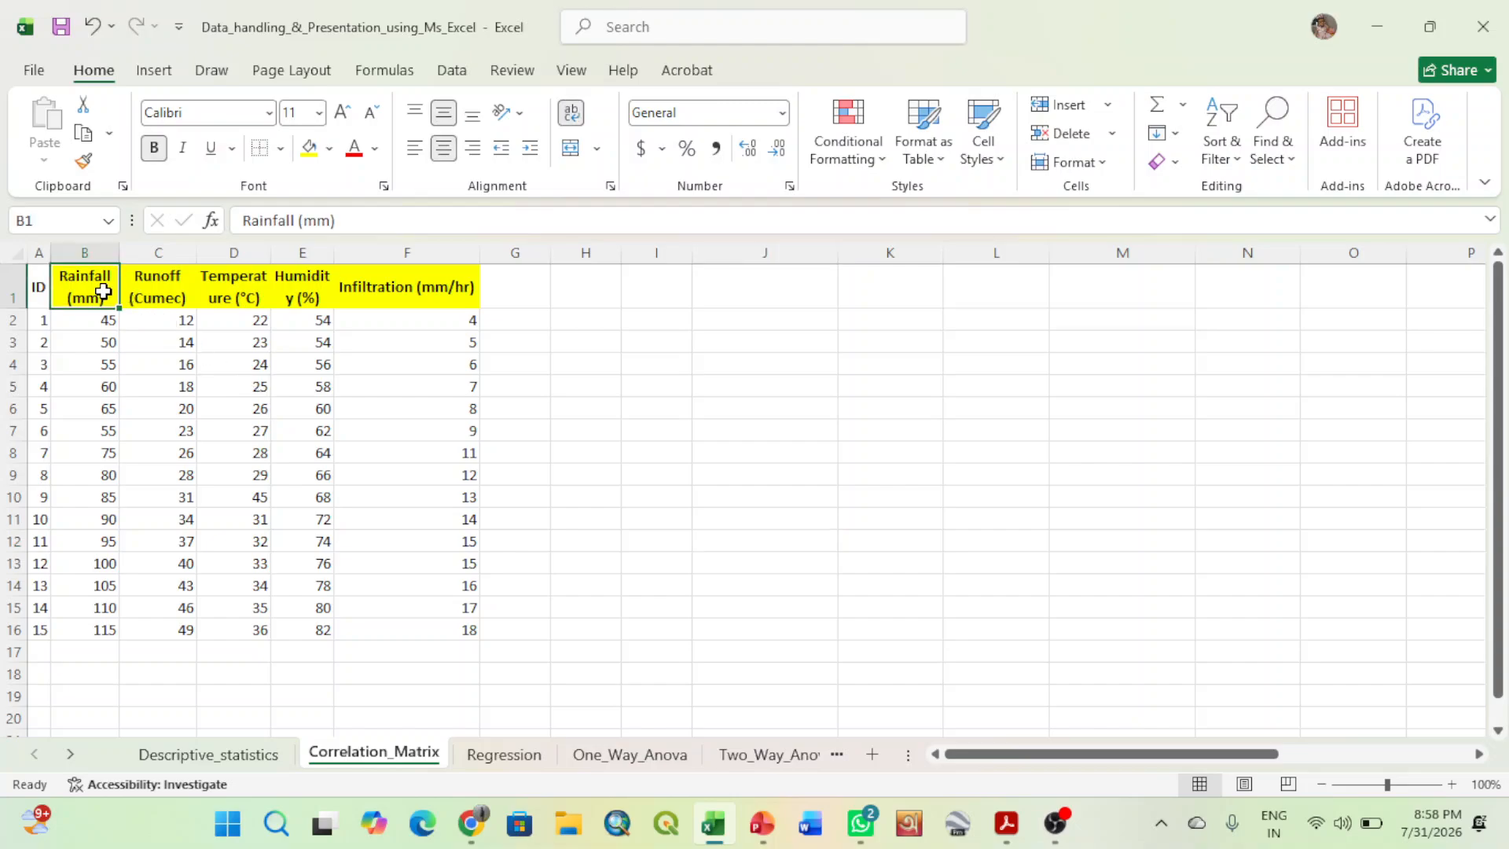
{"action": "left_click", "coordinate": [152, 288]}
{"action": "left_click", "coordinate": [218, 284]}
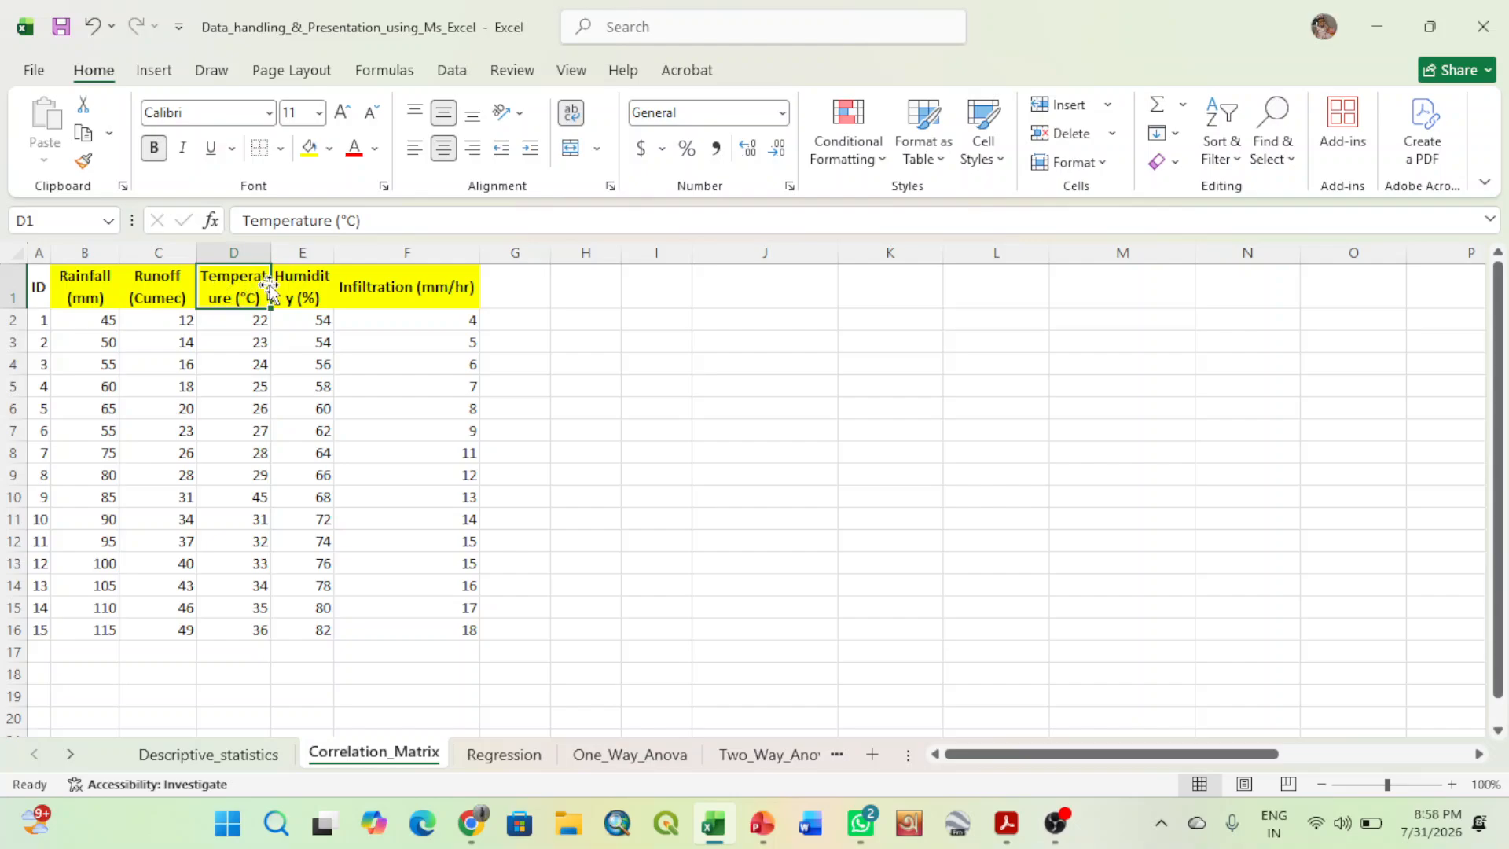
{"action": "left_click", "coordinate": [308, 280]}
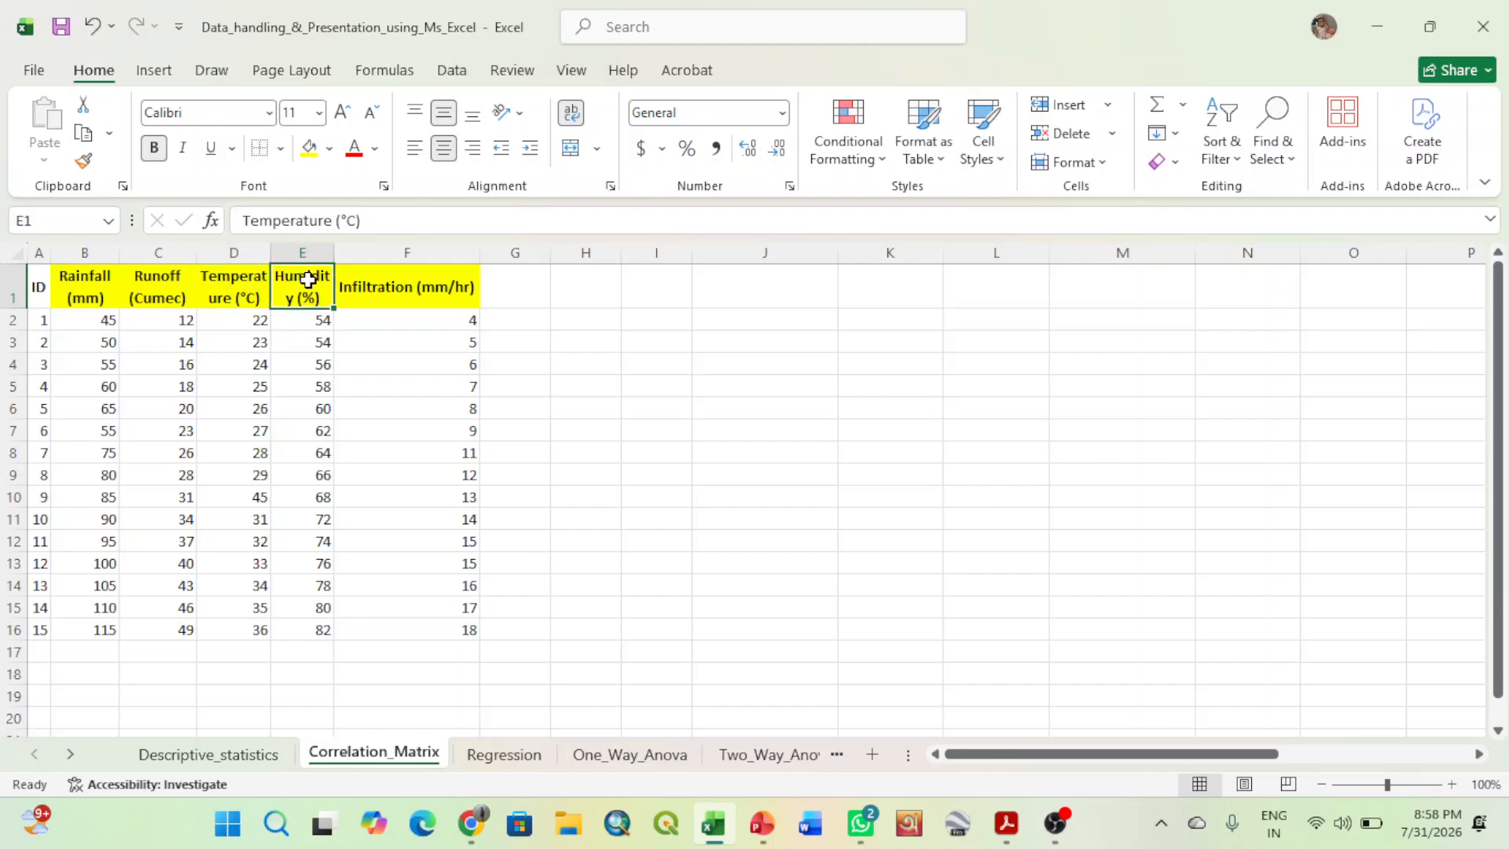
{"action": "left_click", "coordinate": [394, 286]}
{"action": "left_click", "coordinate": [623, 658]}
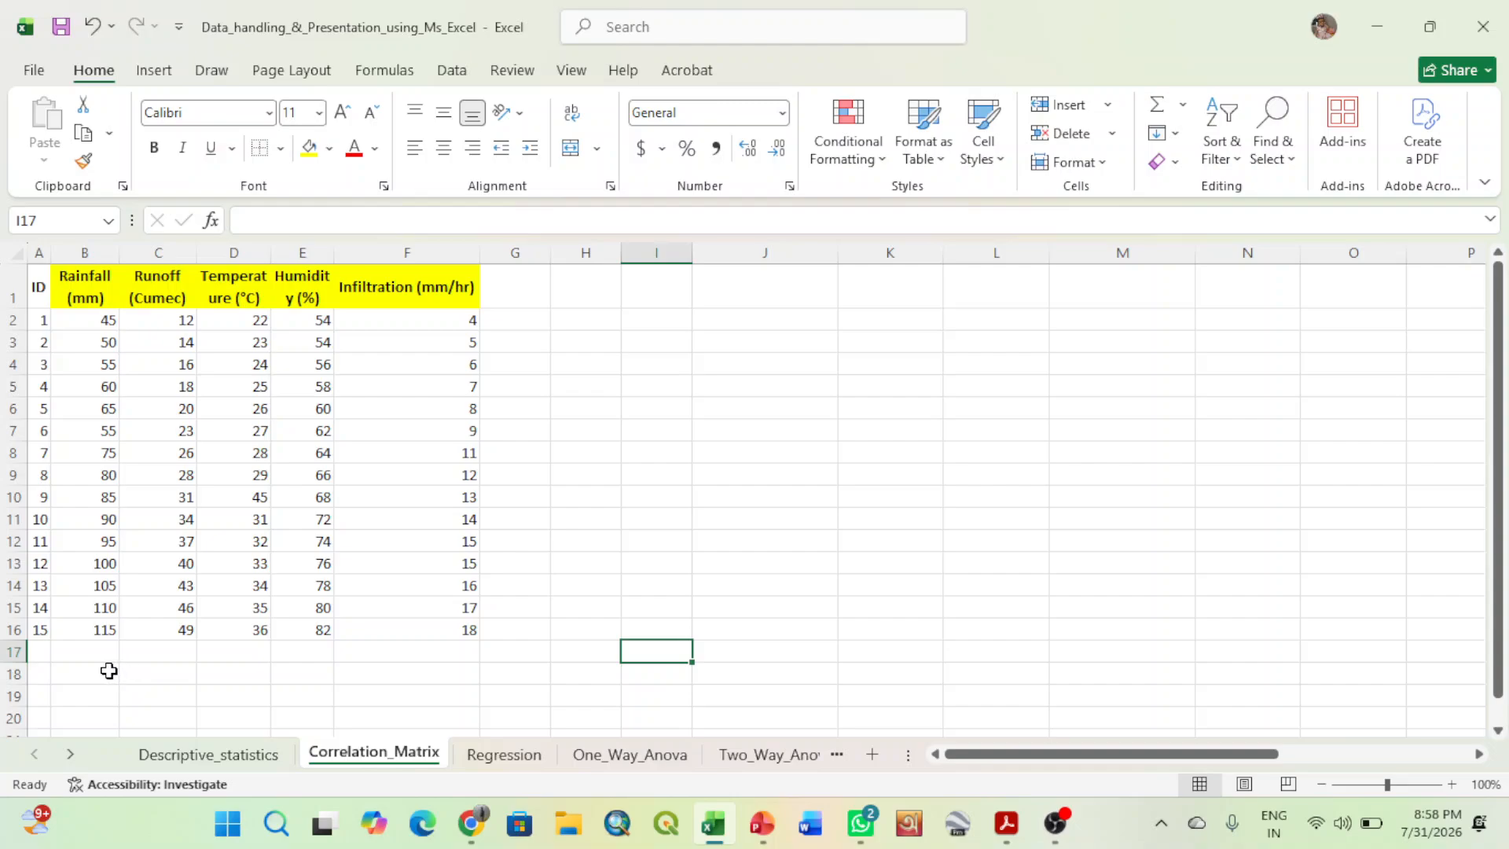
- Enter the label "r" in B18 below the Rainfall column
{"action": "left_click", "coordinate": [108, 670]}
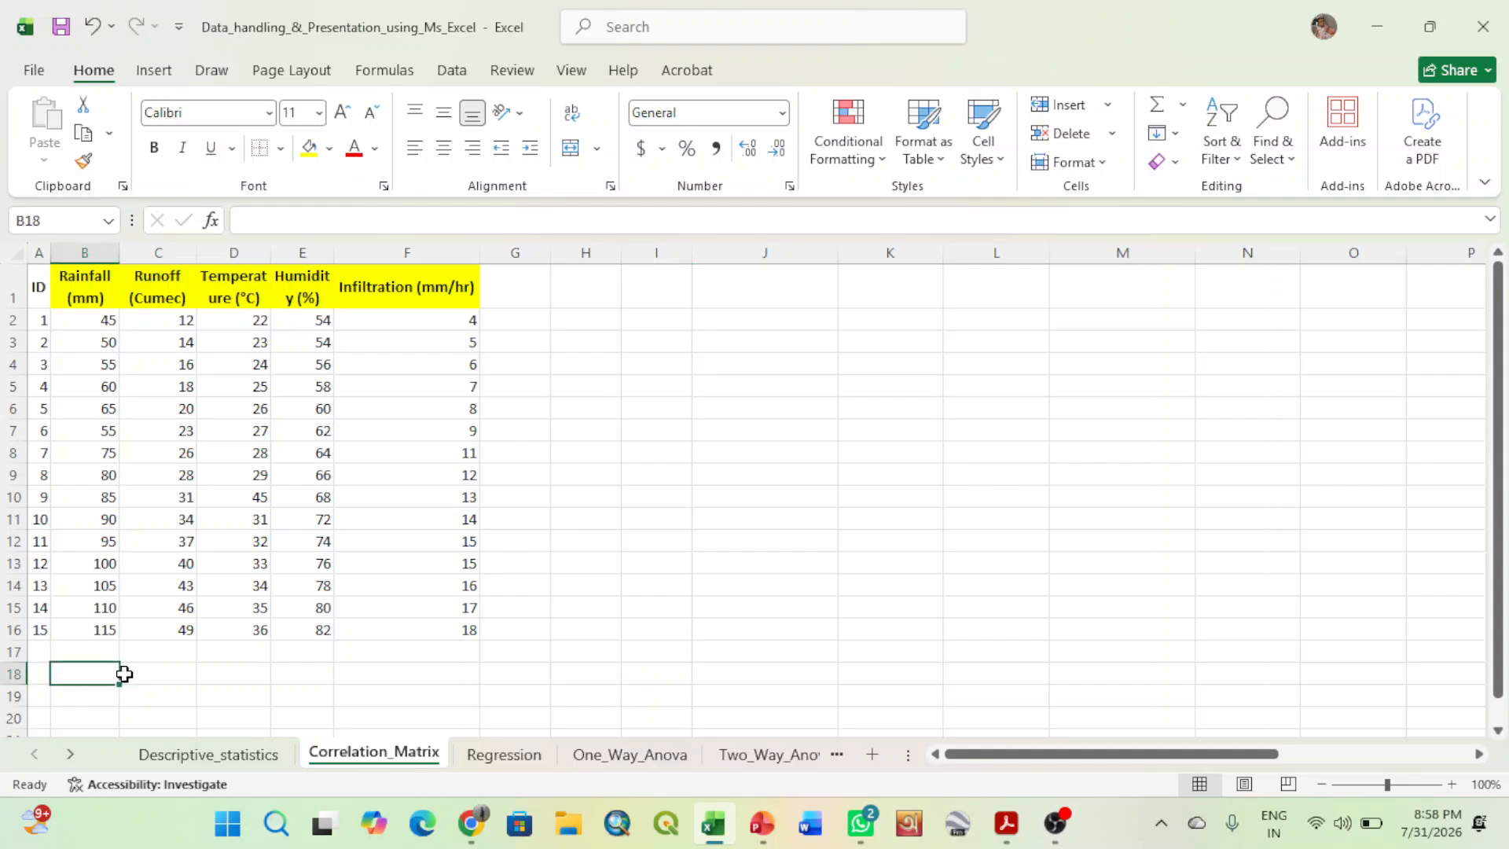
{"action": "type", "text": "r"}
{"action": "key", "text": "Tab"}
- Try to calculate the rainfall–runoff correlation in C18 with the formula =CORREL(B2:C16)
{"action": "type", "text": "="}
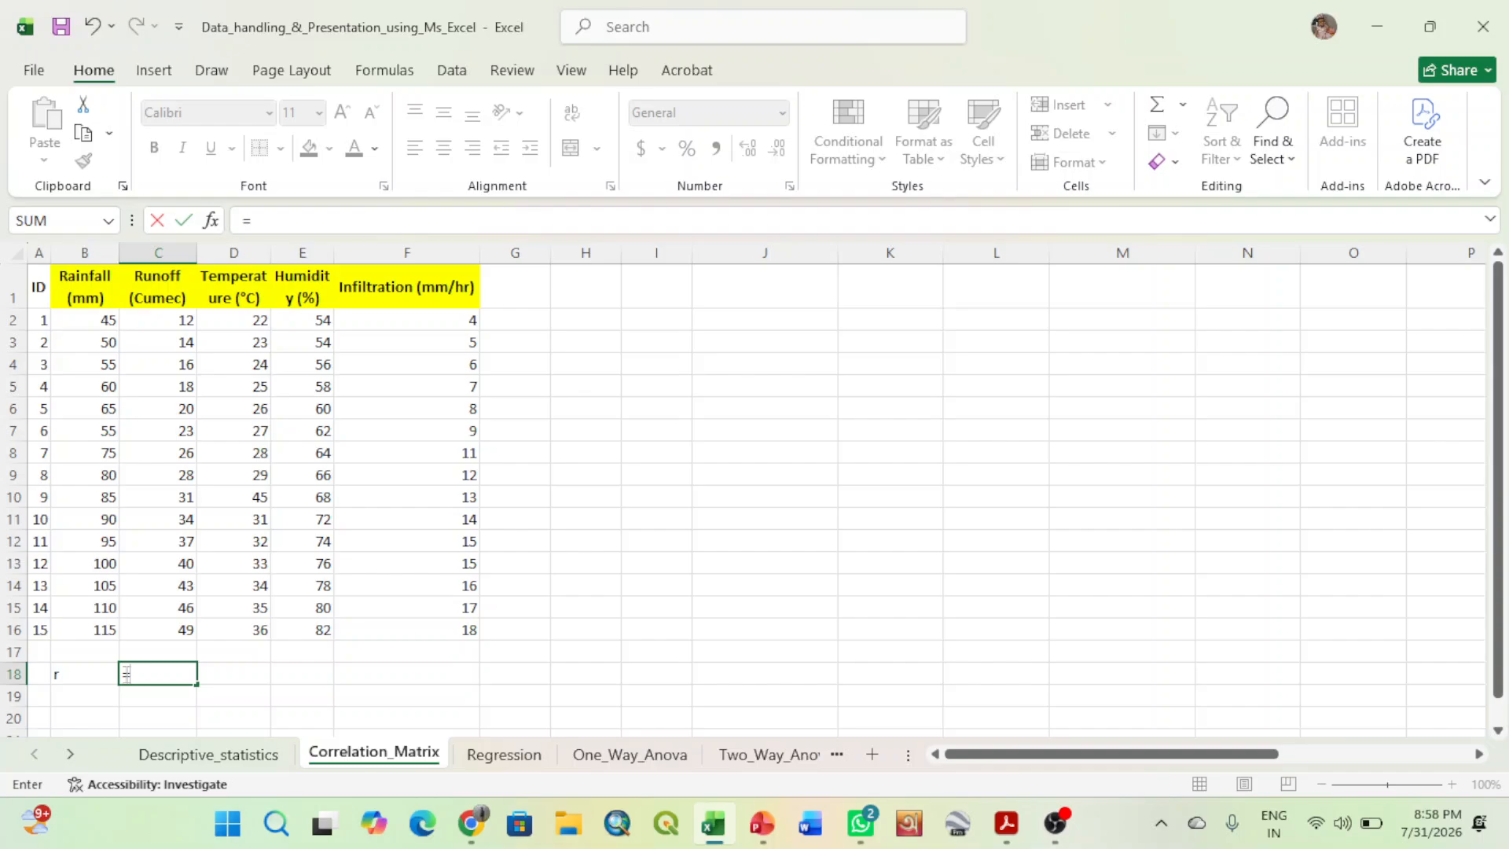
{"action": "type", "text": "co"}
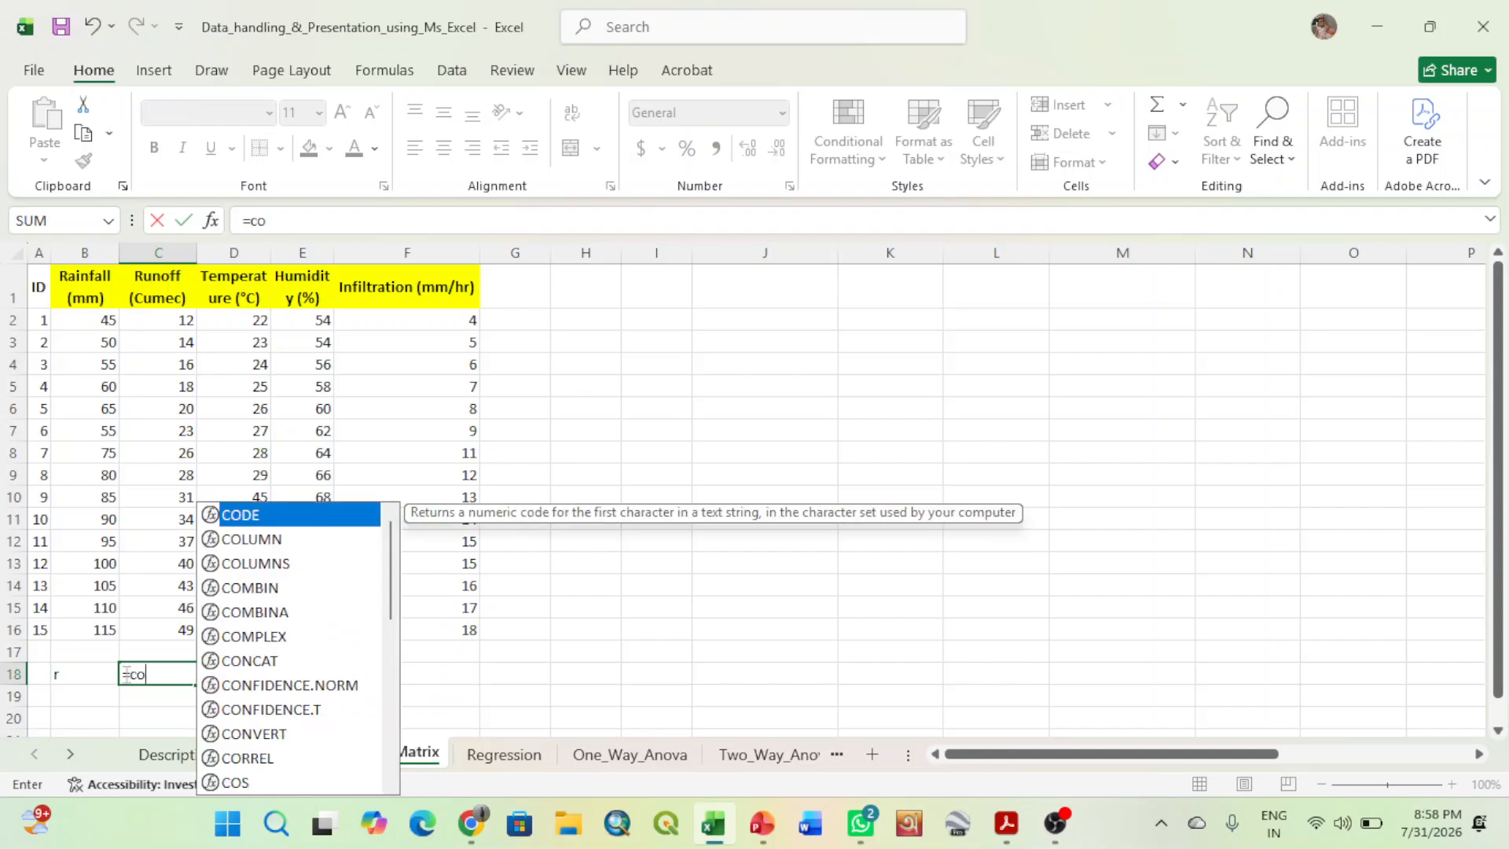
{"action": "type", "text": "rr"}
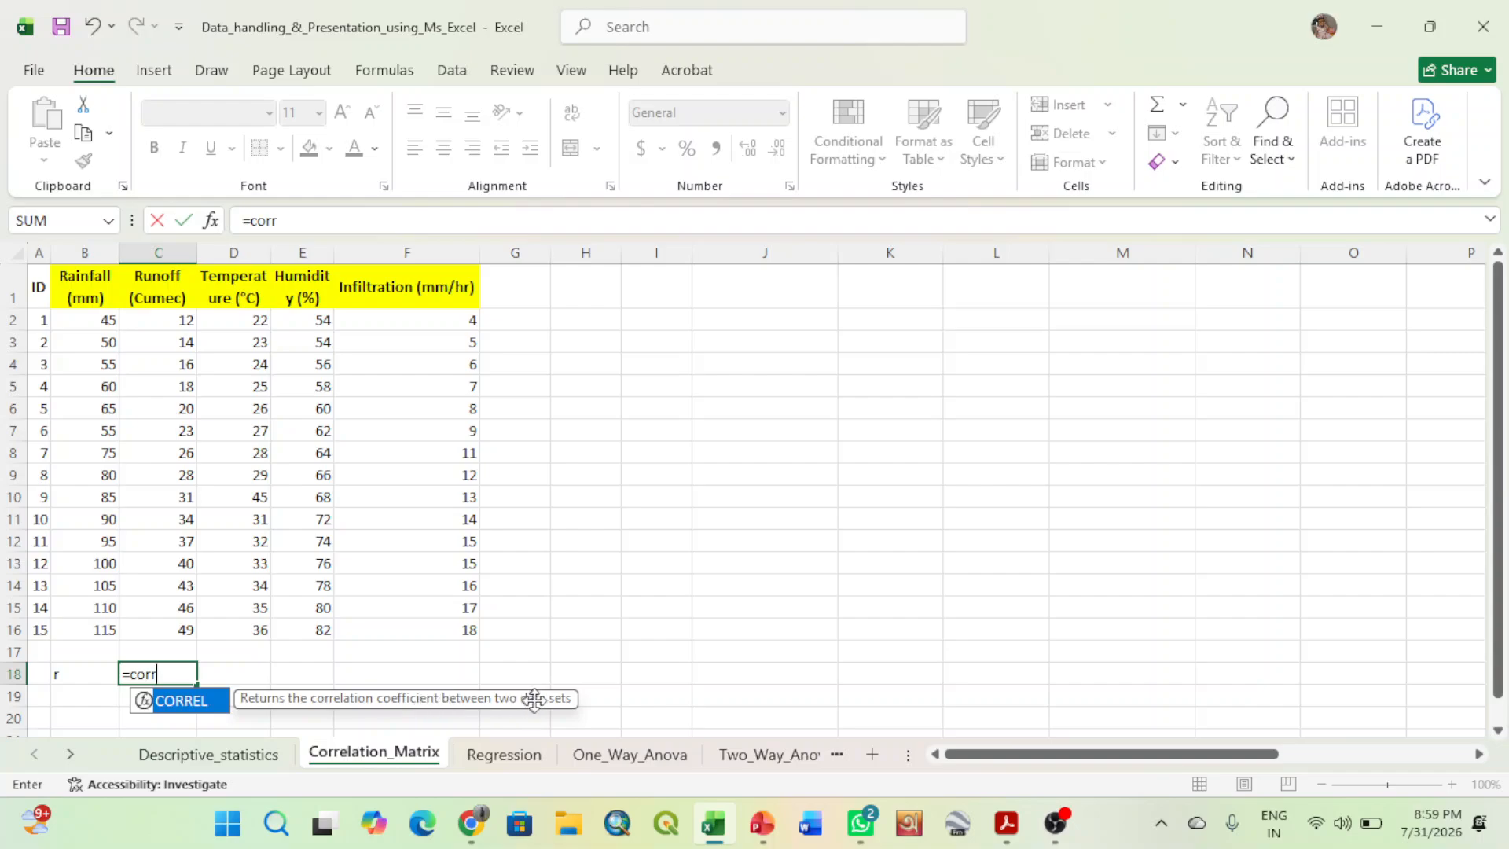
{"action": "double_click", "coordinate": [212, 701]}
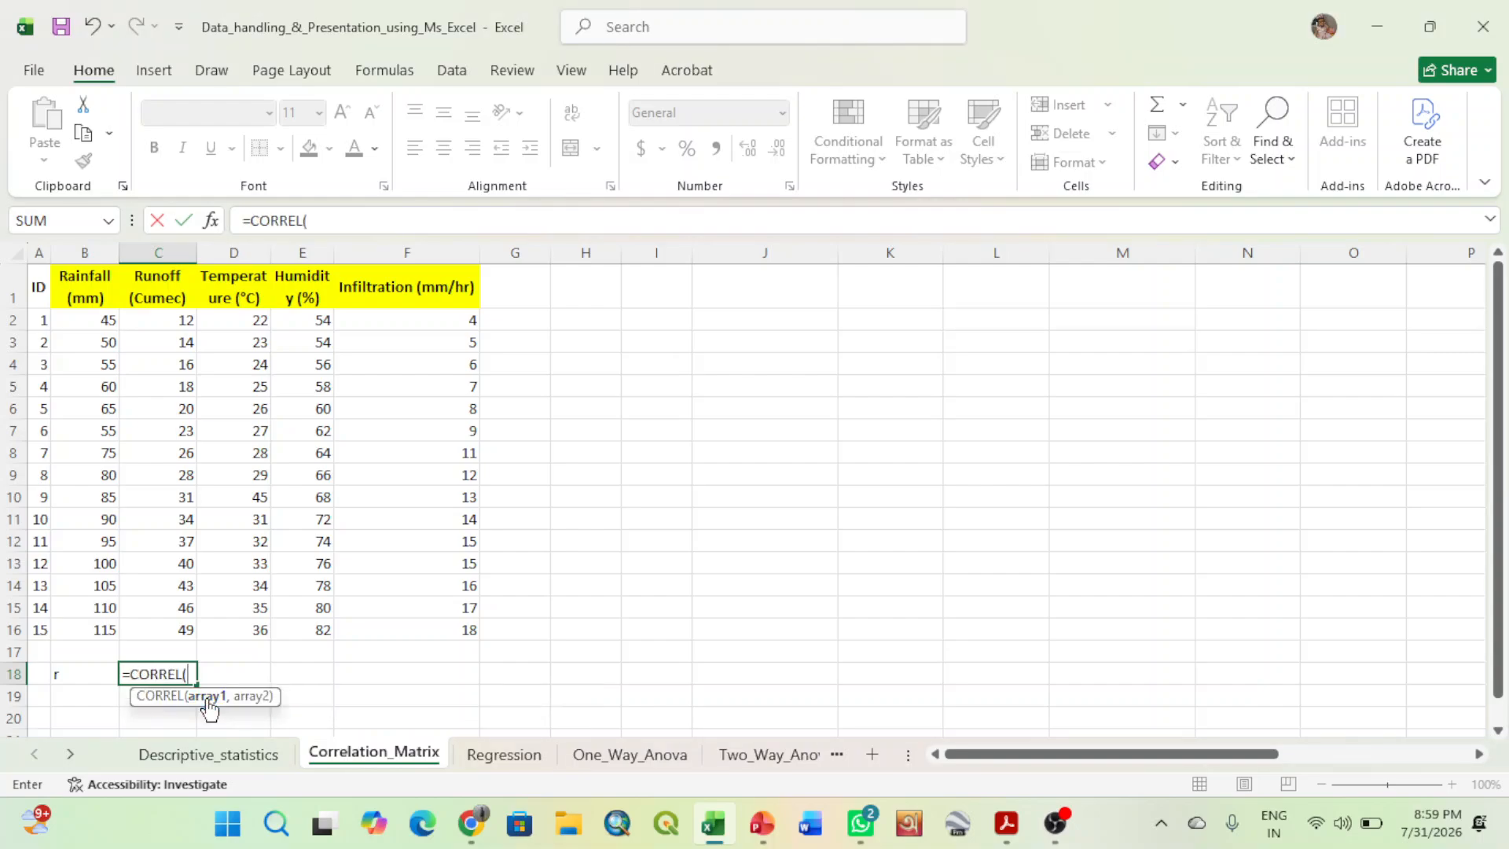
{"action": "left_click", "coordinate": [97, 322]}
{"action": "left_click_drag", "start_coordinate": [98, 322], "coordinate": [182, 624]}
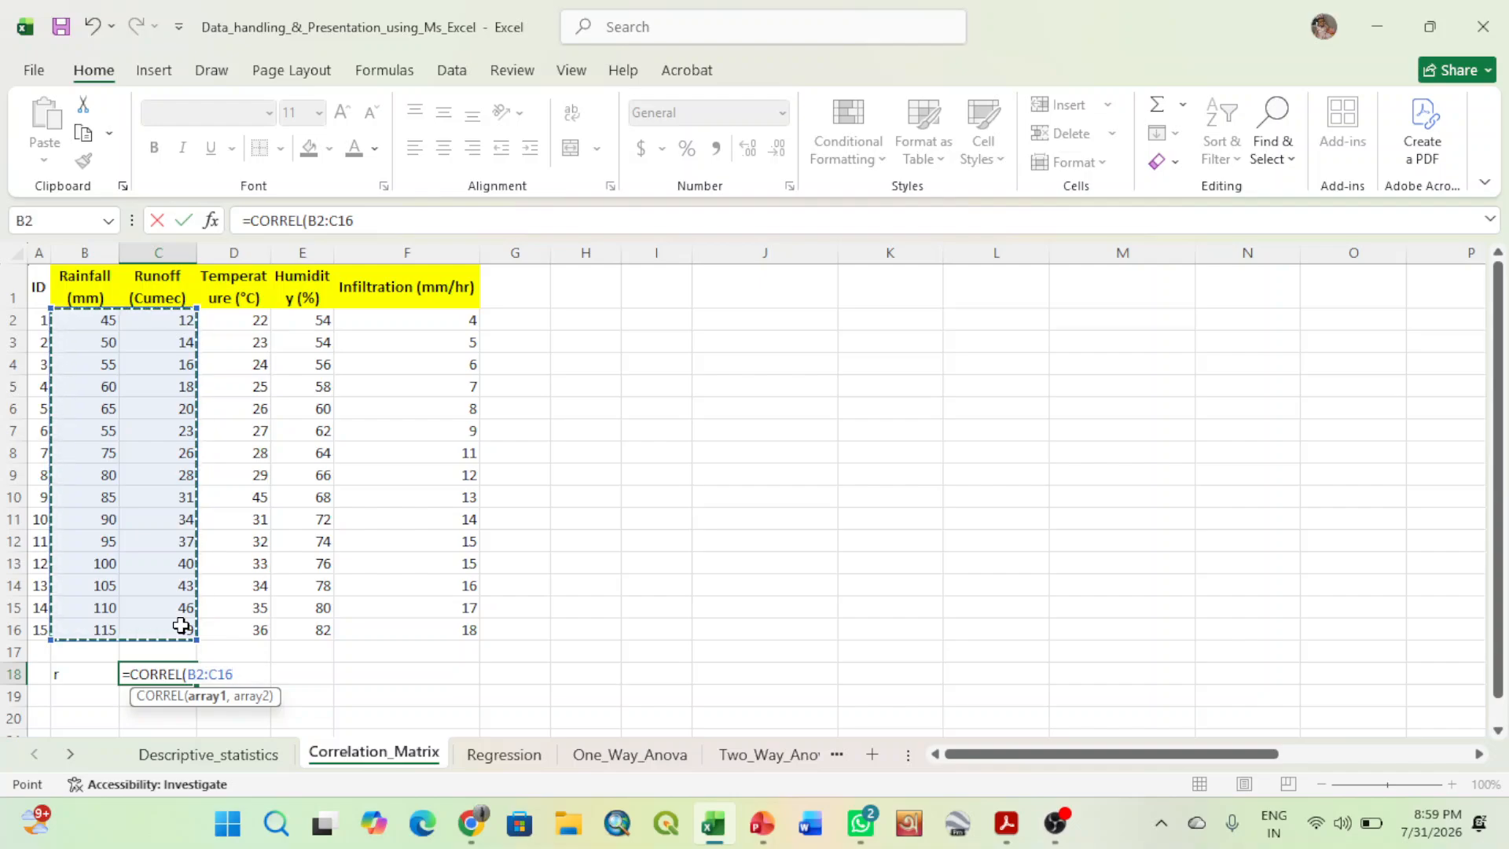
{"action": "type", "text": ")"}
{"action": "key", "text": "Return"}
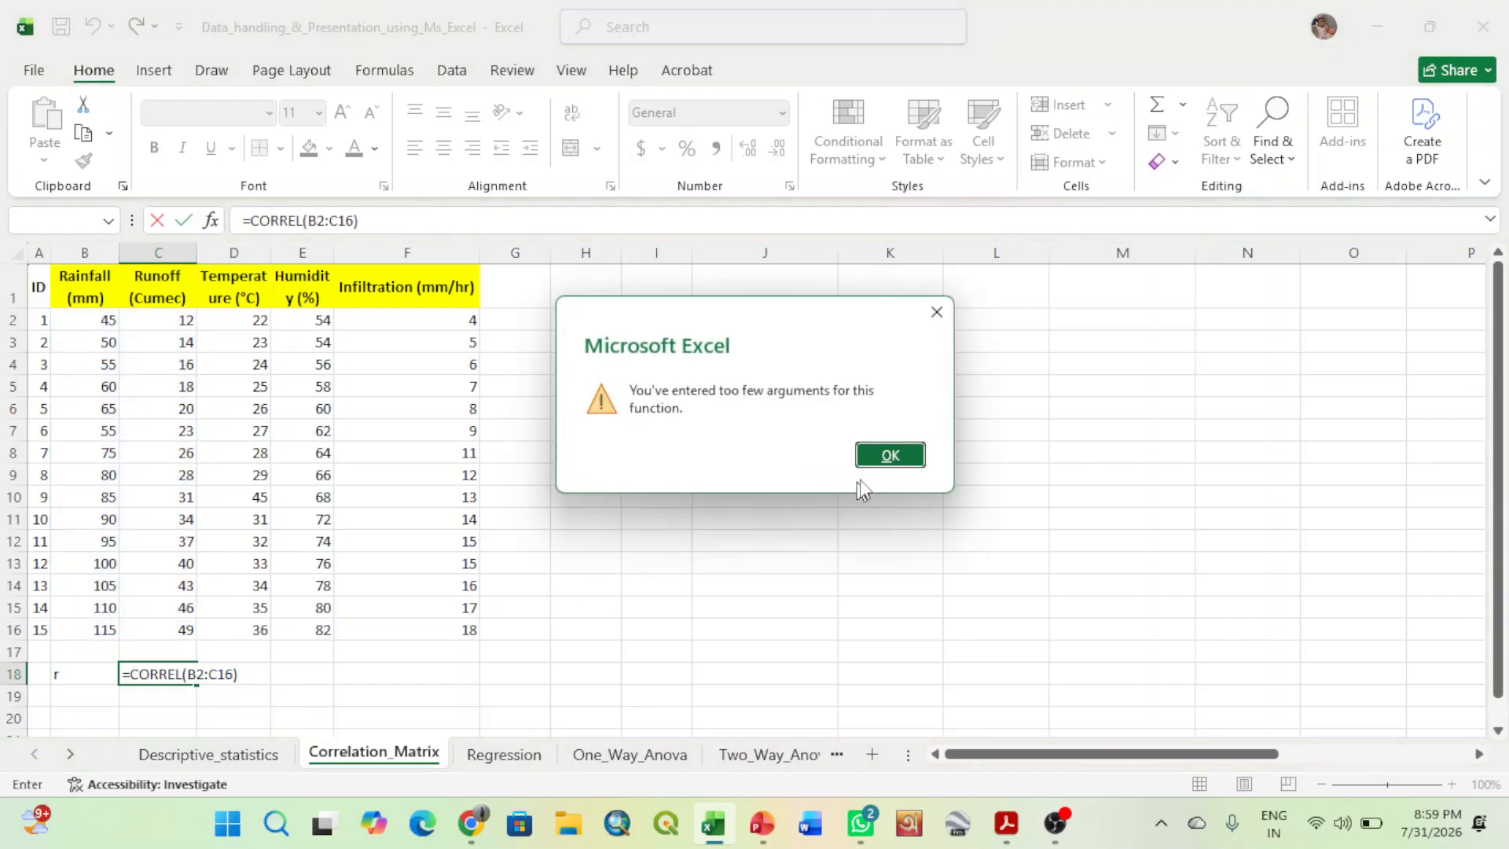
- Correct the formula in C18 to =CORREL(B2:B16,C2:C16), using Rainfall and Runoff as two separate arrays
{"action": "left_click", "coordinate": [890, 454]}
{"action": "key", "text": "BackSpace"}
{"action": "key", "text": "BackSpace"}
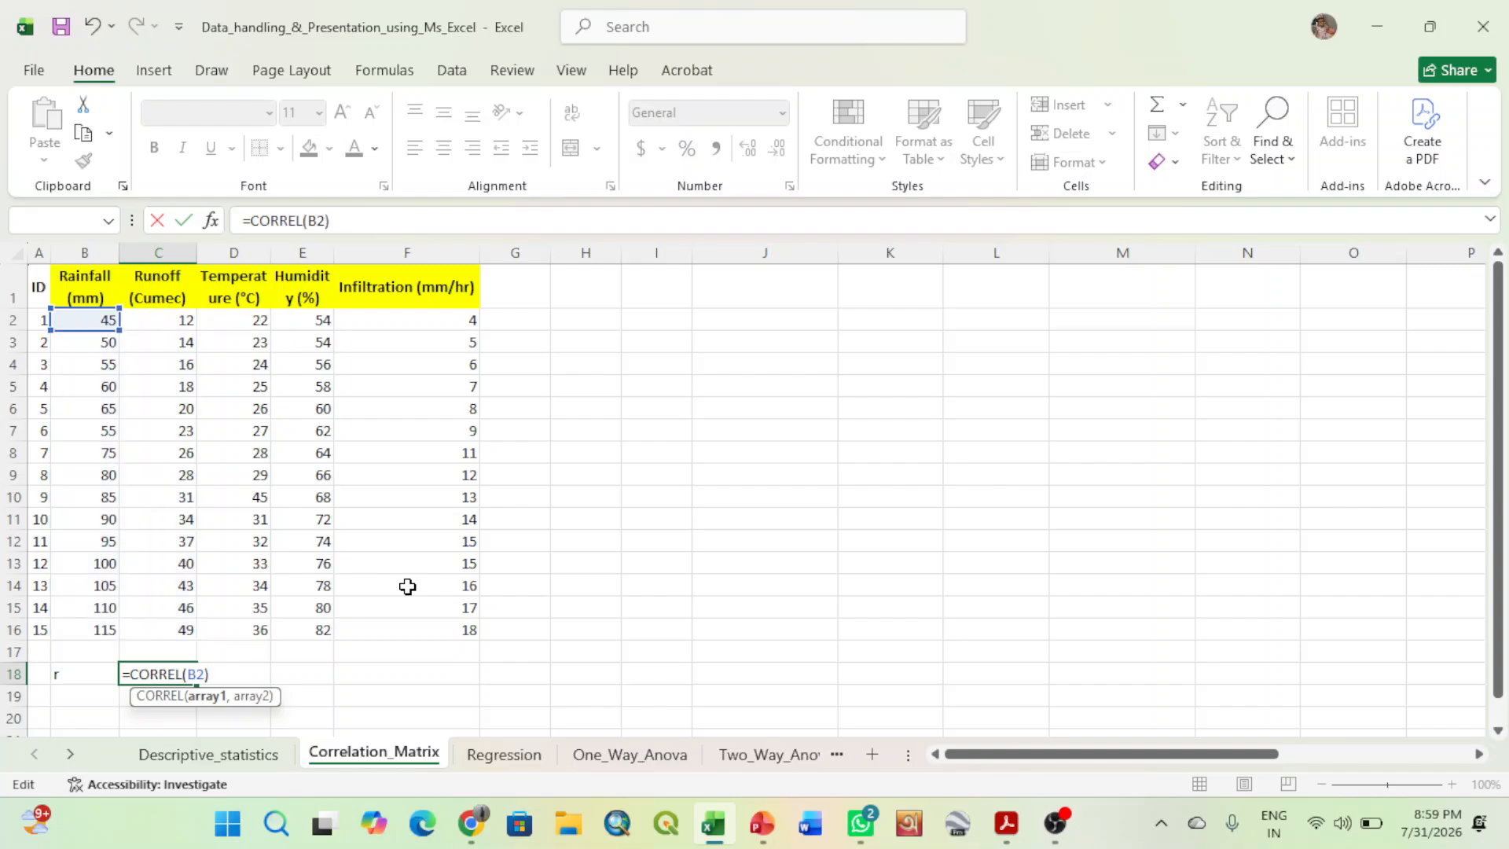
{"action": "left_click", "coordinate": [106, 319]}
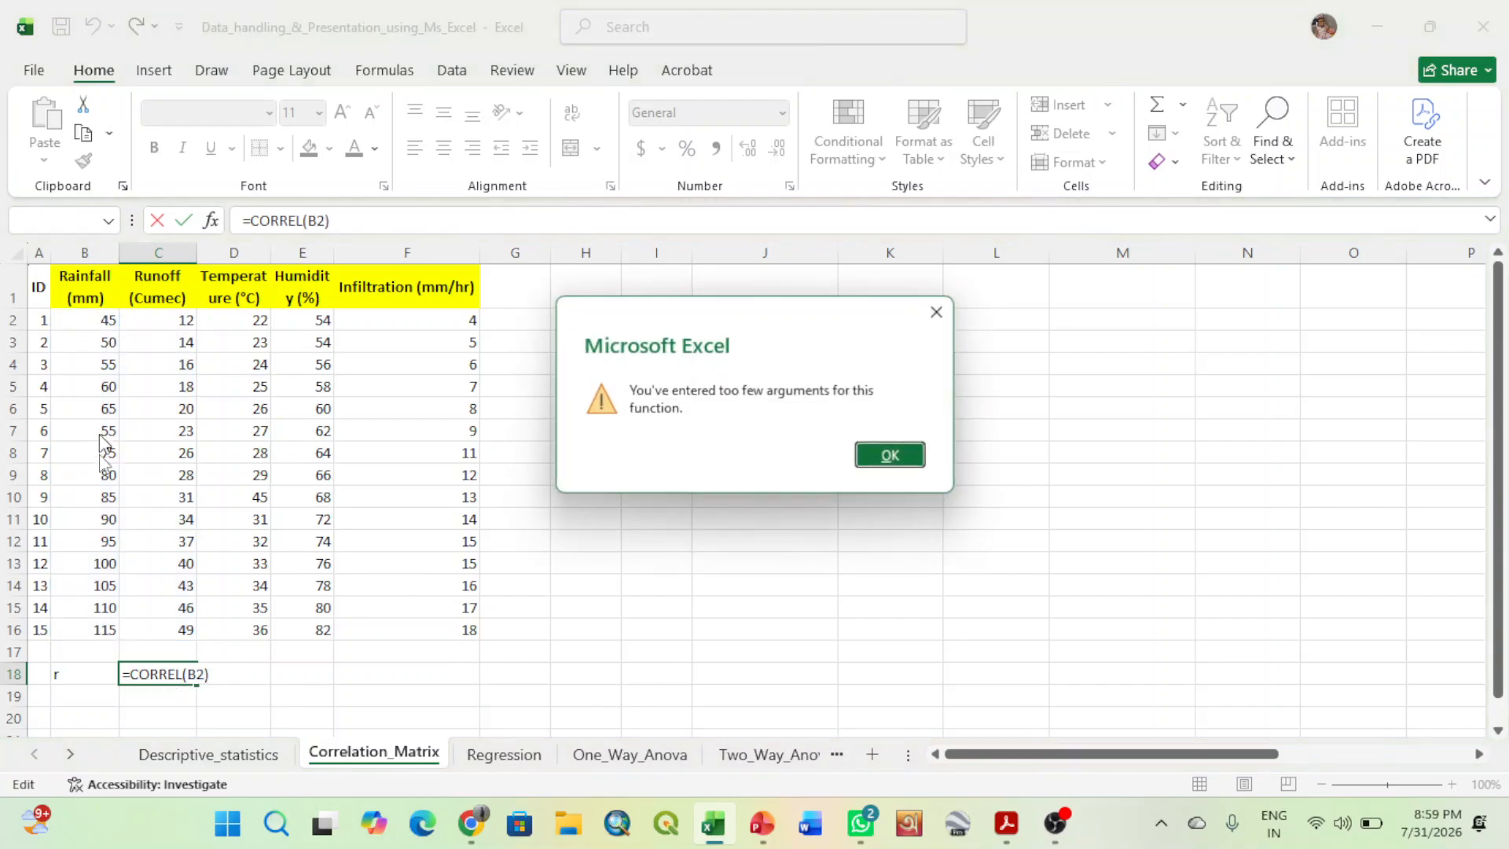
{"action": "left_click", "coordinate": [909, 453]}
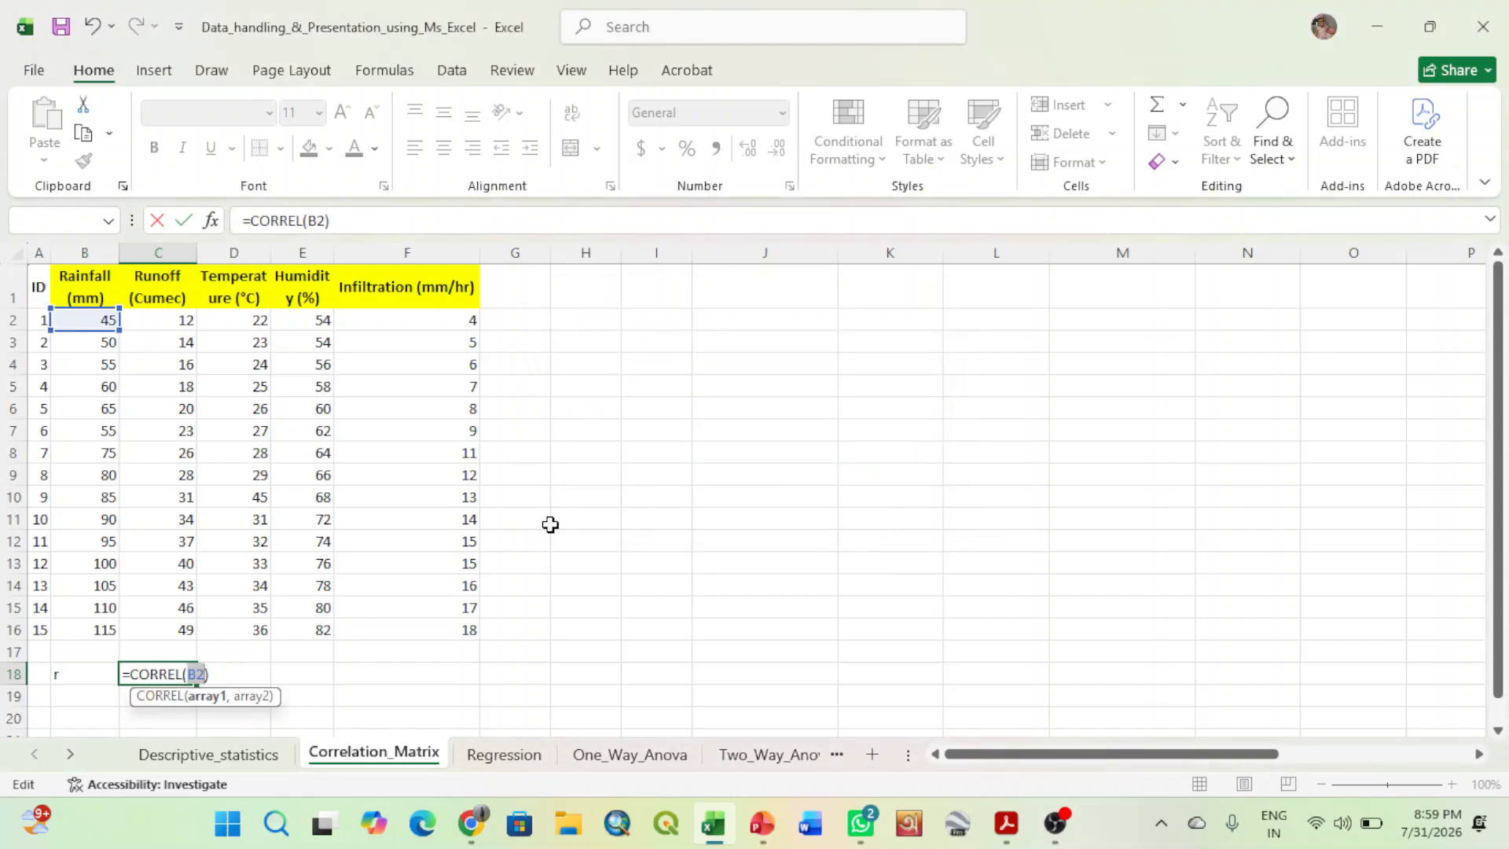
{"action": "key", "text": "BackSpace"}
{"action": "key", "text": "BackSpace"}
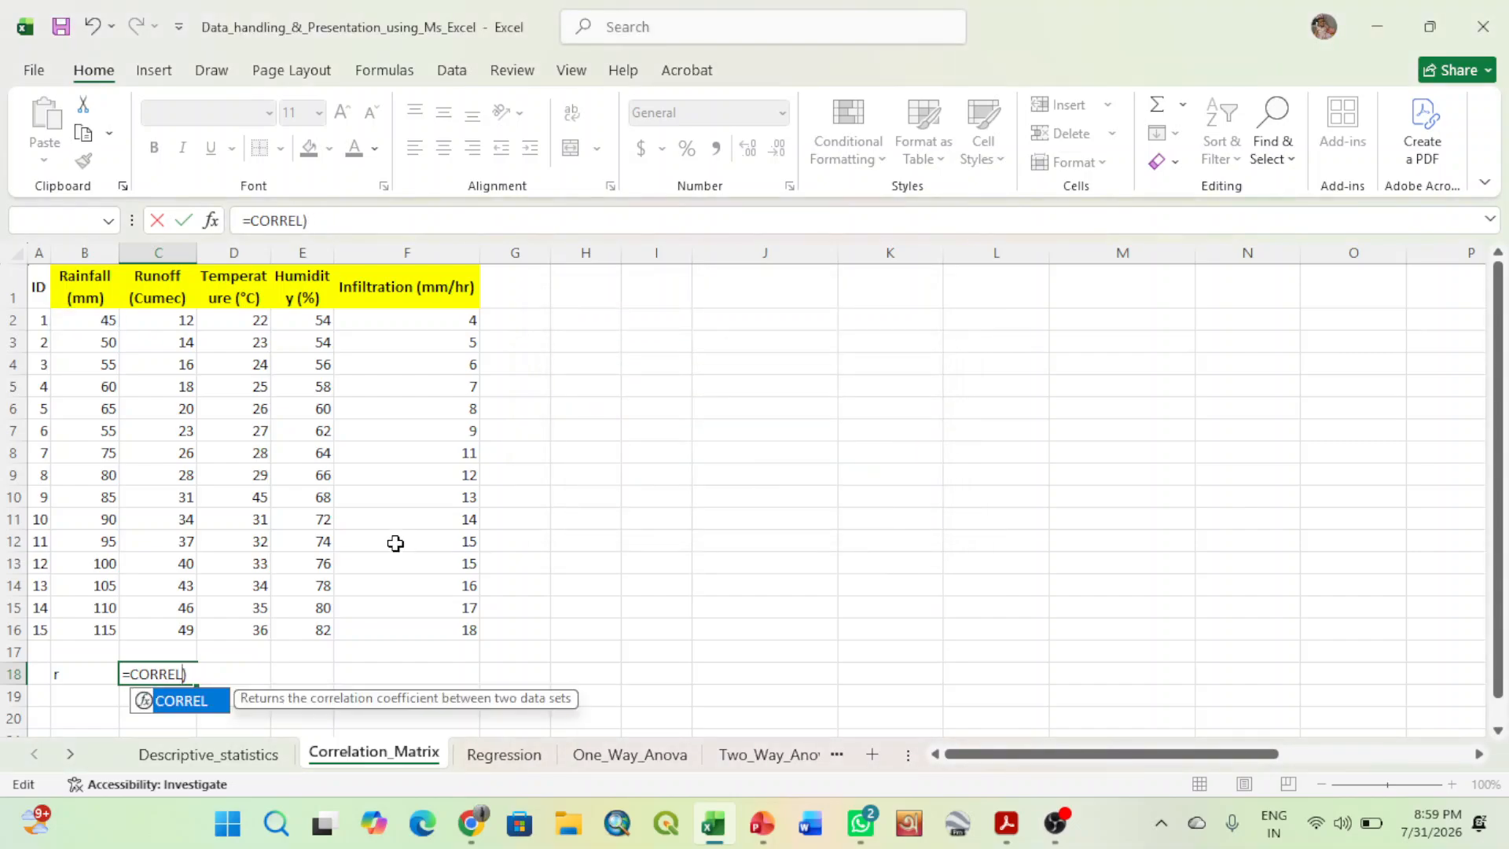
{"action": "key", "text": "Delete"}
{"action": "double_click", "coordinate": [181, 700]}
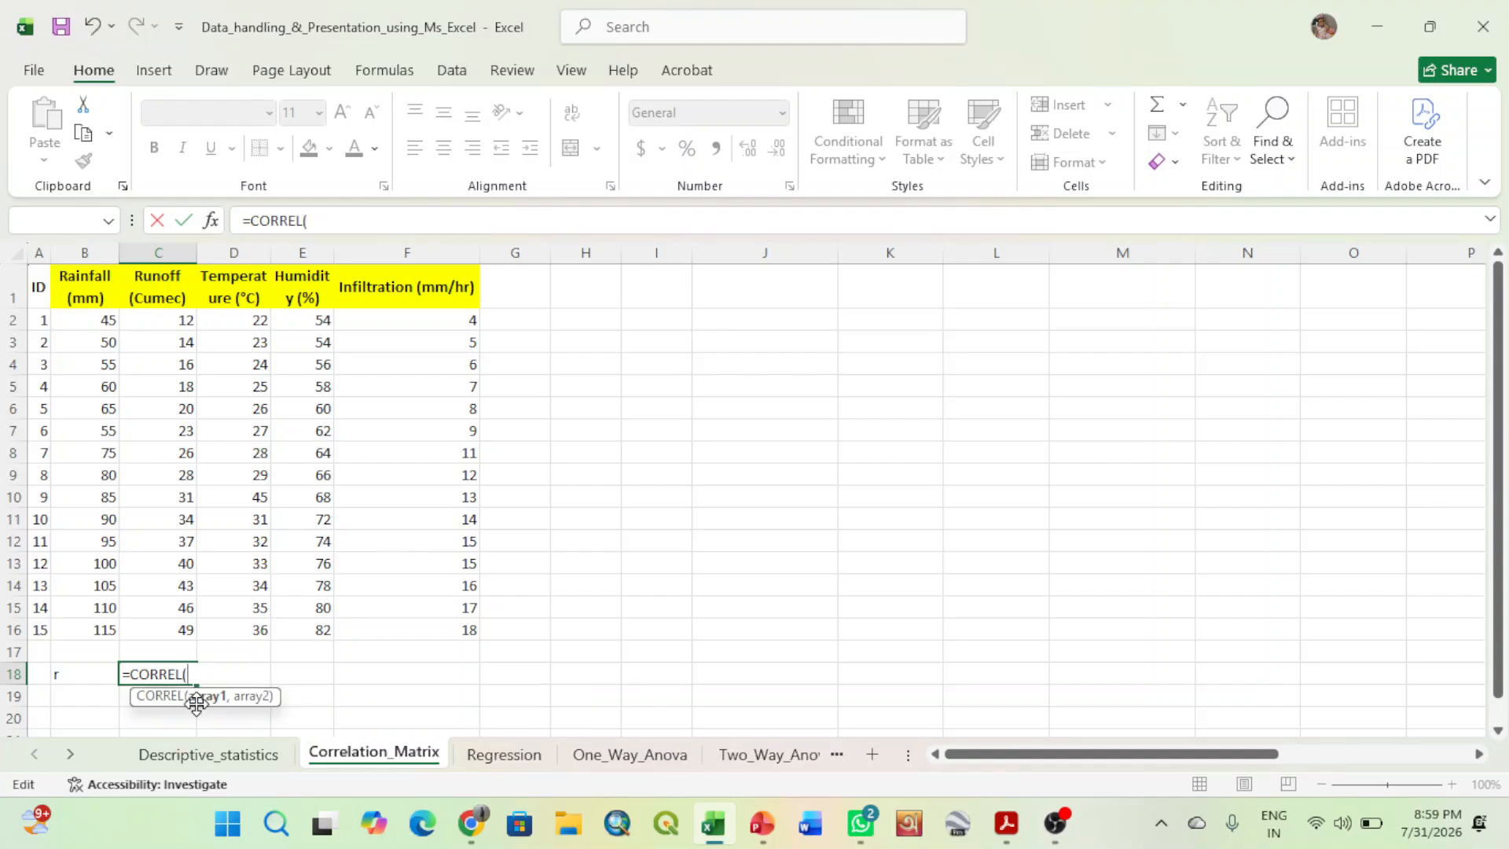
{"action": "left_click", "coordinate": [99, 319]}
{"action": "left_click_drag", "start_coordinate": [99, 319], "coordinate": [79, 621]}
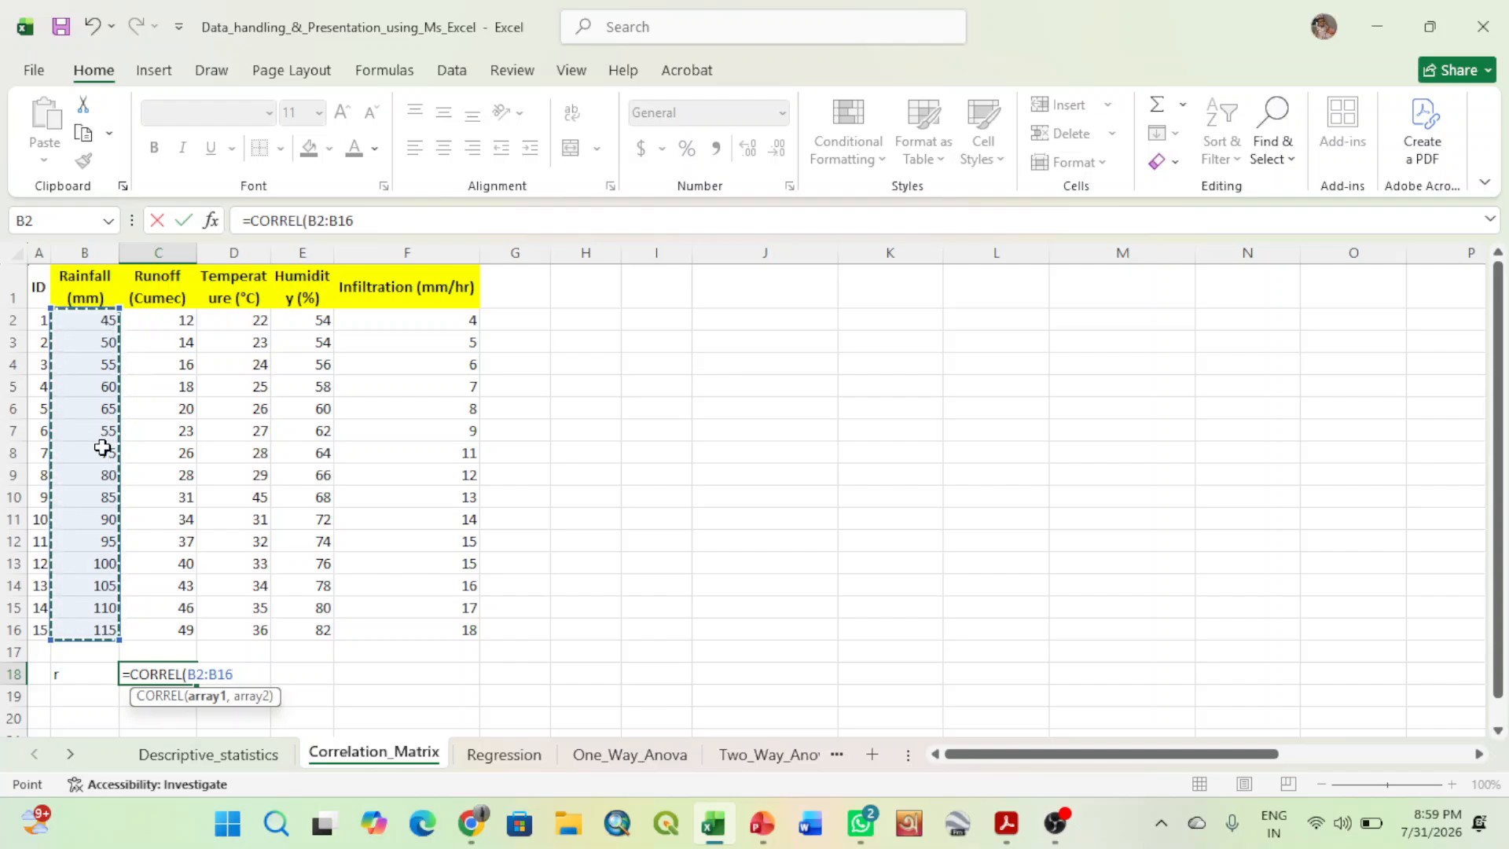
{"action": "type", "text": ","}
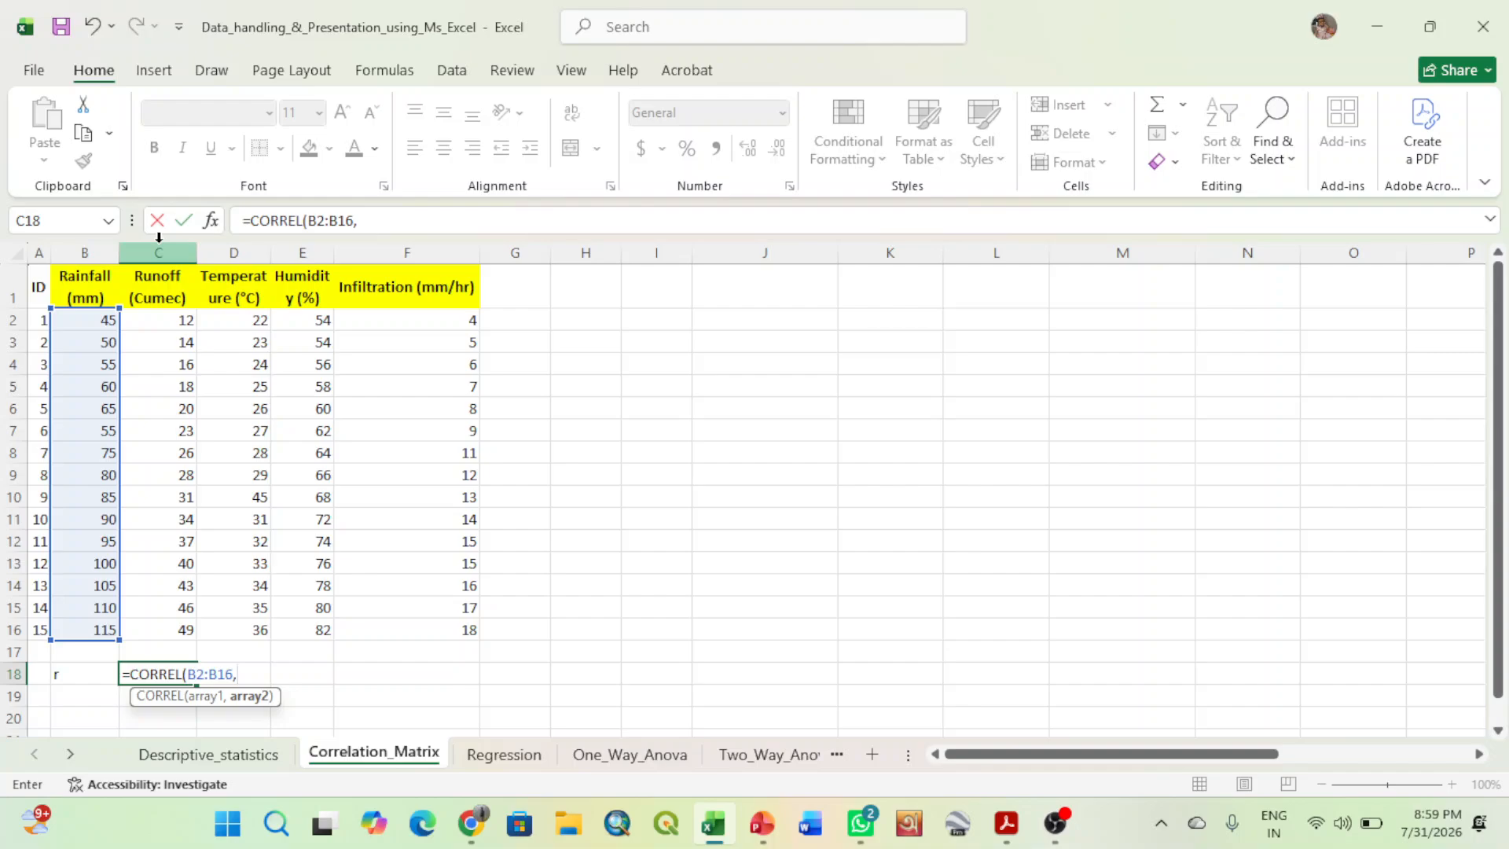
{"action": "left_click_drag", "start_coordinate": [166, 320], "coordinate": [164, 624]}
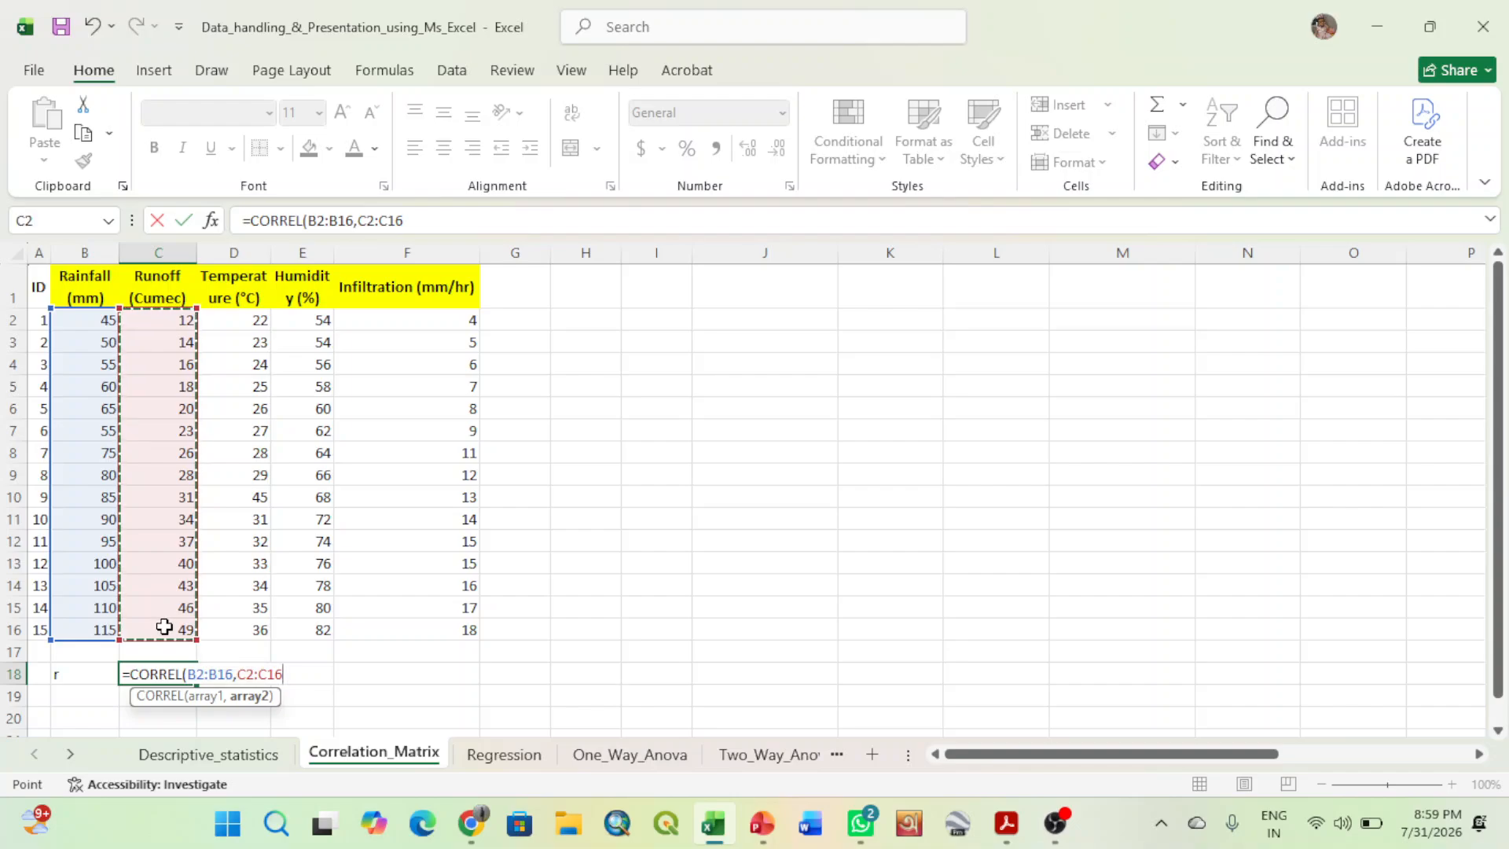
{"action": "type", "text": ")"}
{"action": "key", "text": "Return"}
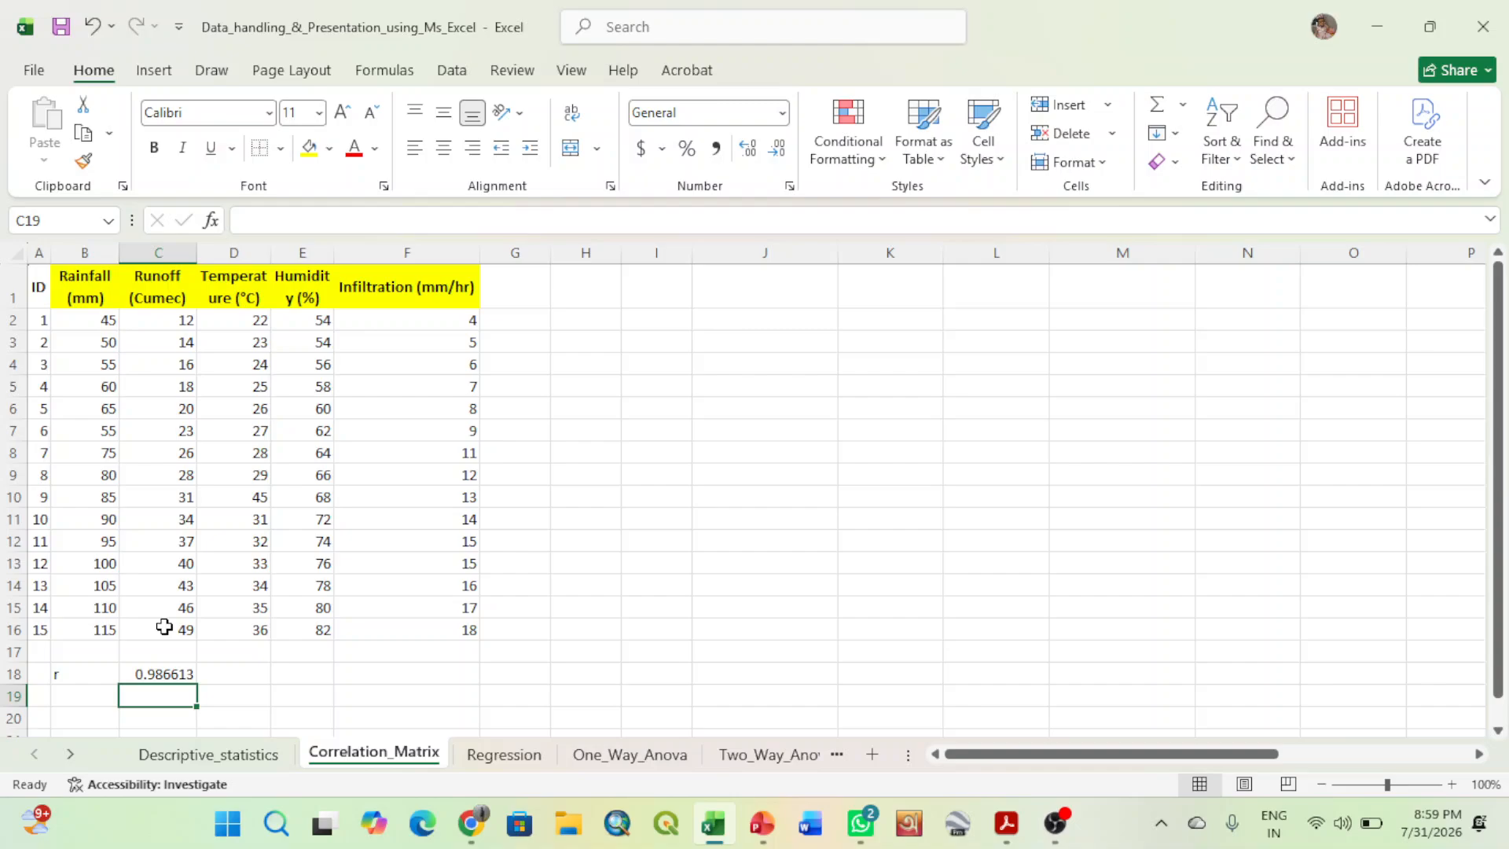
- Format the r label and its coefficient in B18:C18 as bold red text at size 14
{"action": "left_click", "coordinate": [158, 674]}
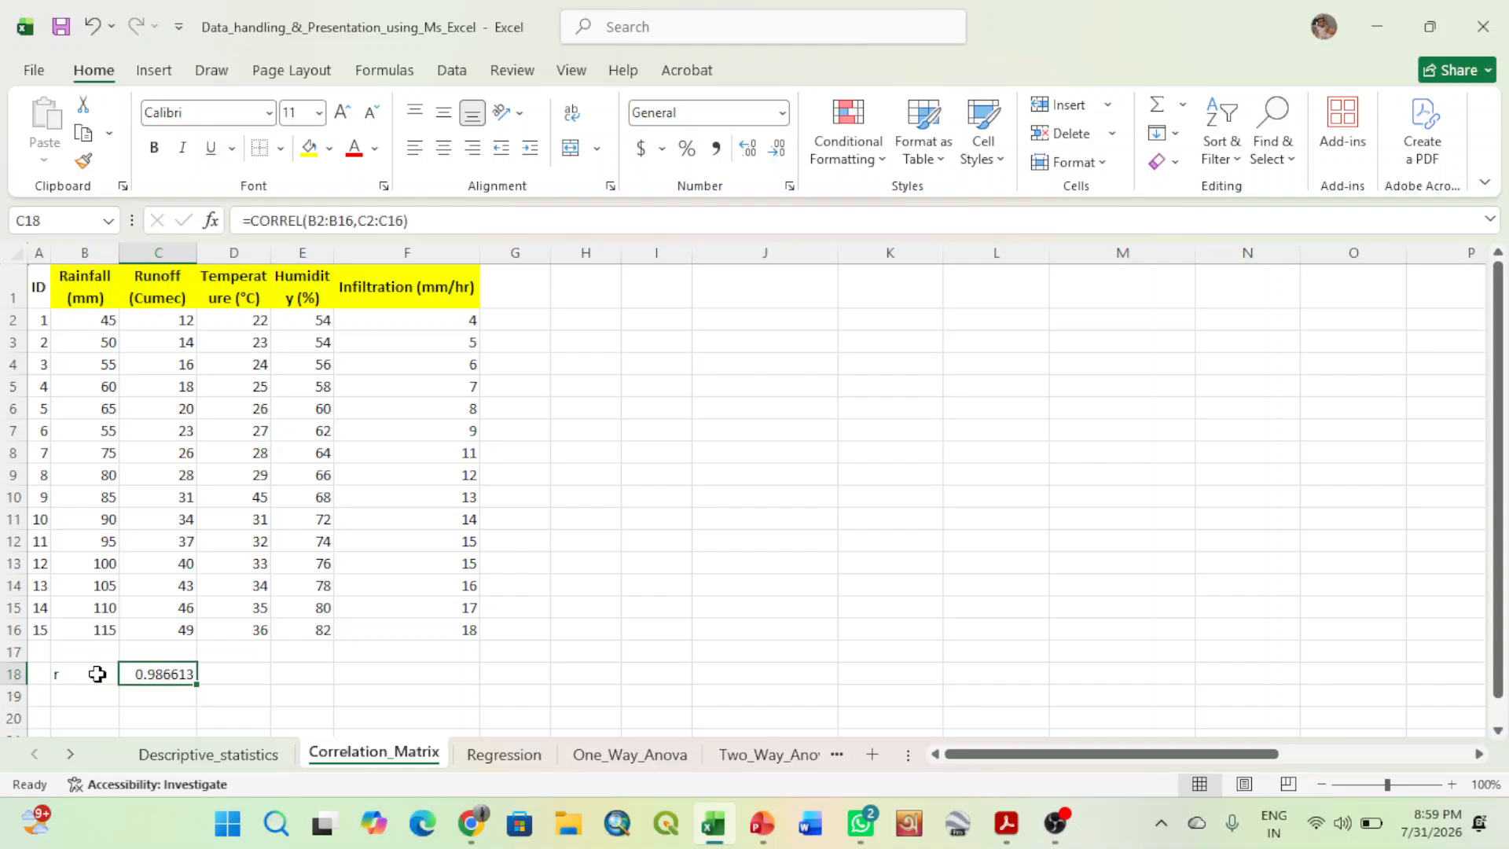
{"action": "left_click_drag", "start_coordinate": [92, 674], "coordinate": [134, 678]}
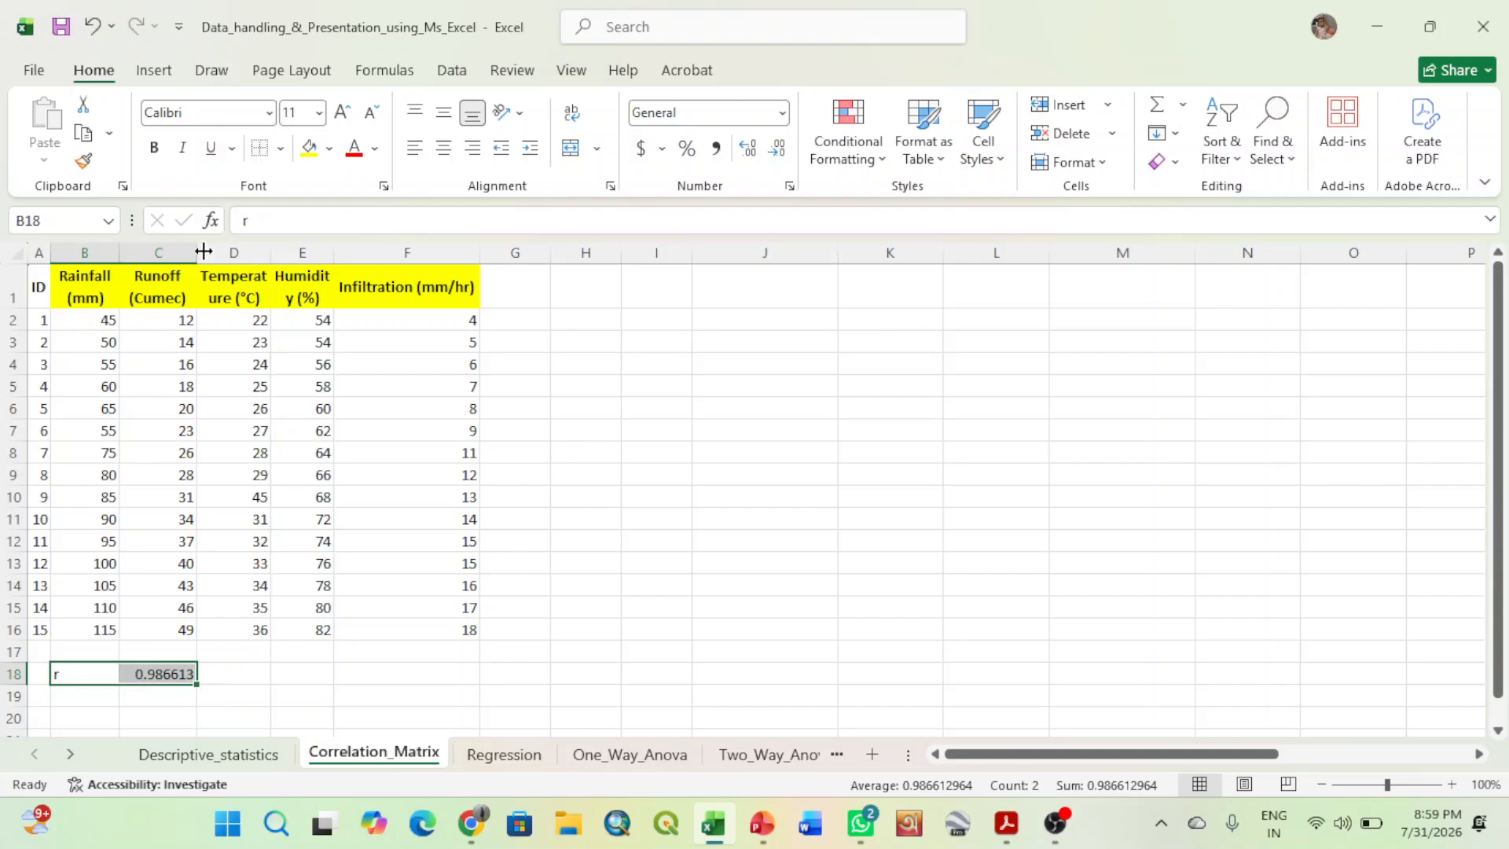
{"action": "left_click", "coordinate": [154, 149]}
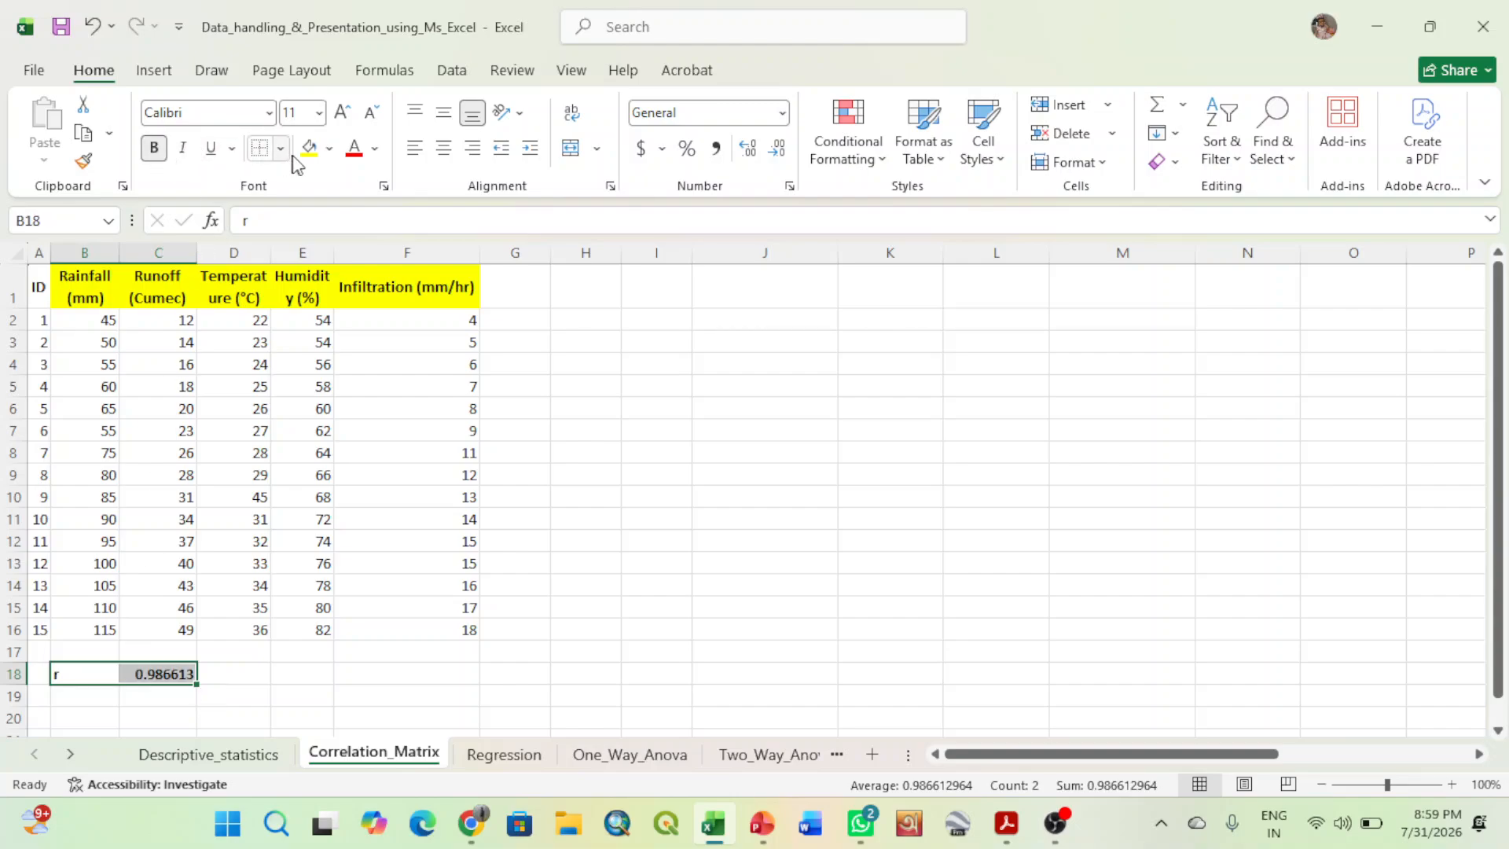
{"action": "left_click", "coordinate": [355, 157]}
{"action": "left_click", "coordinate": [338, 116]}
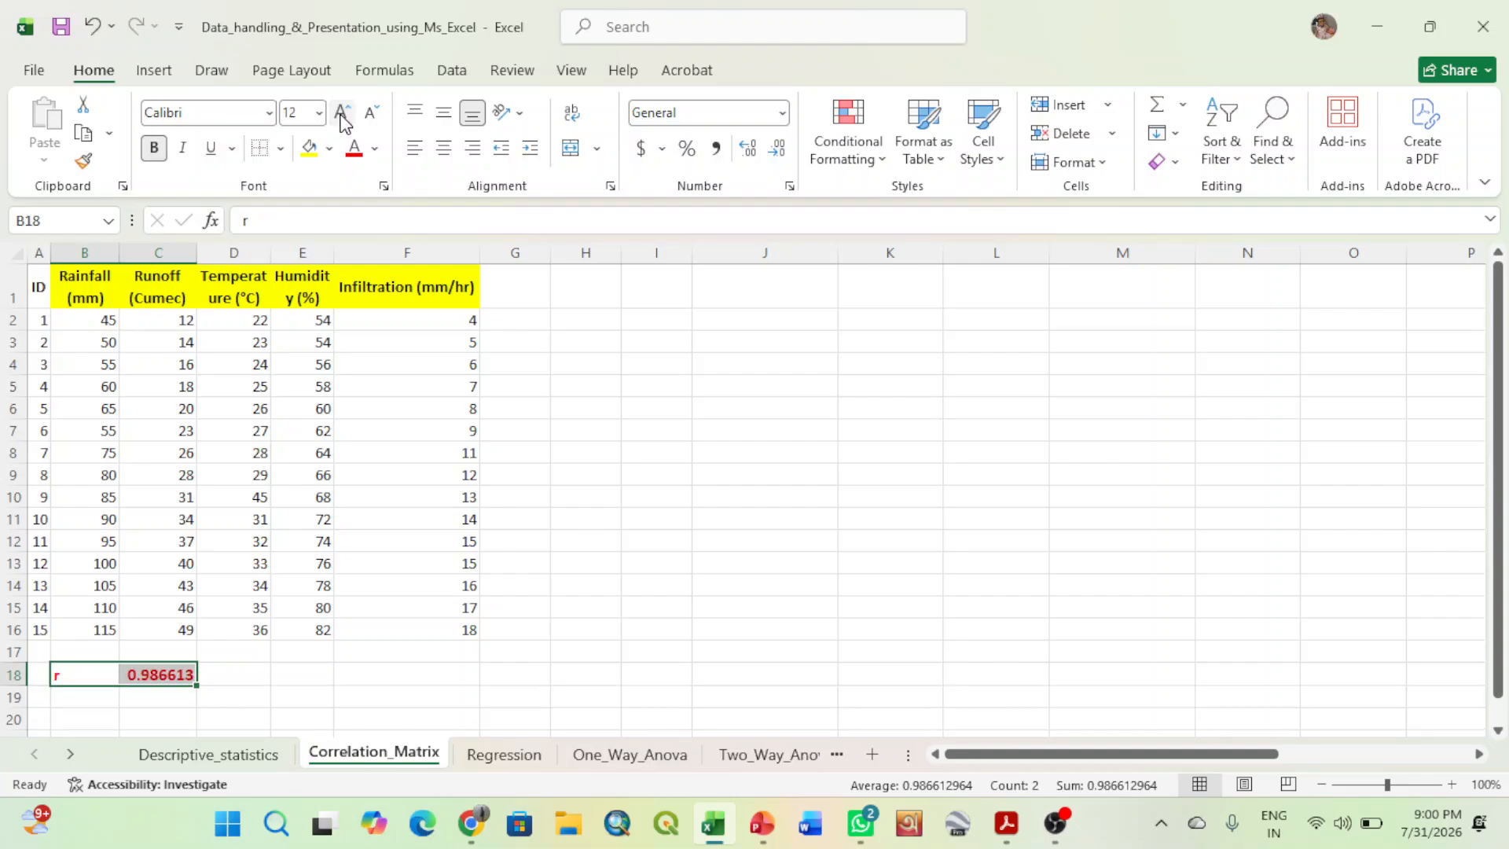
{"action": "left_click", "coordinate": [339, 116]}
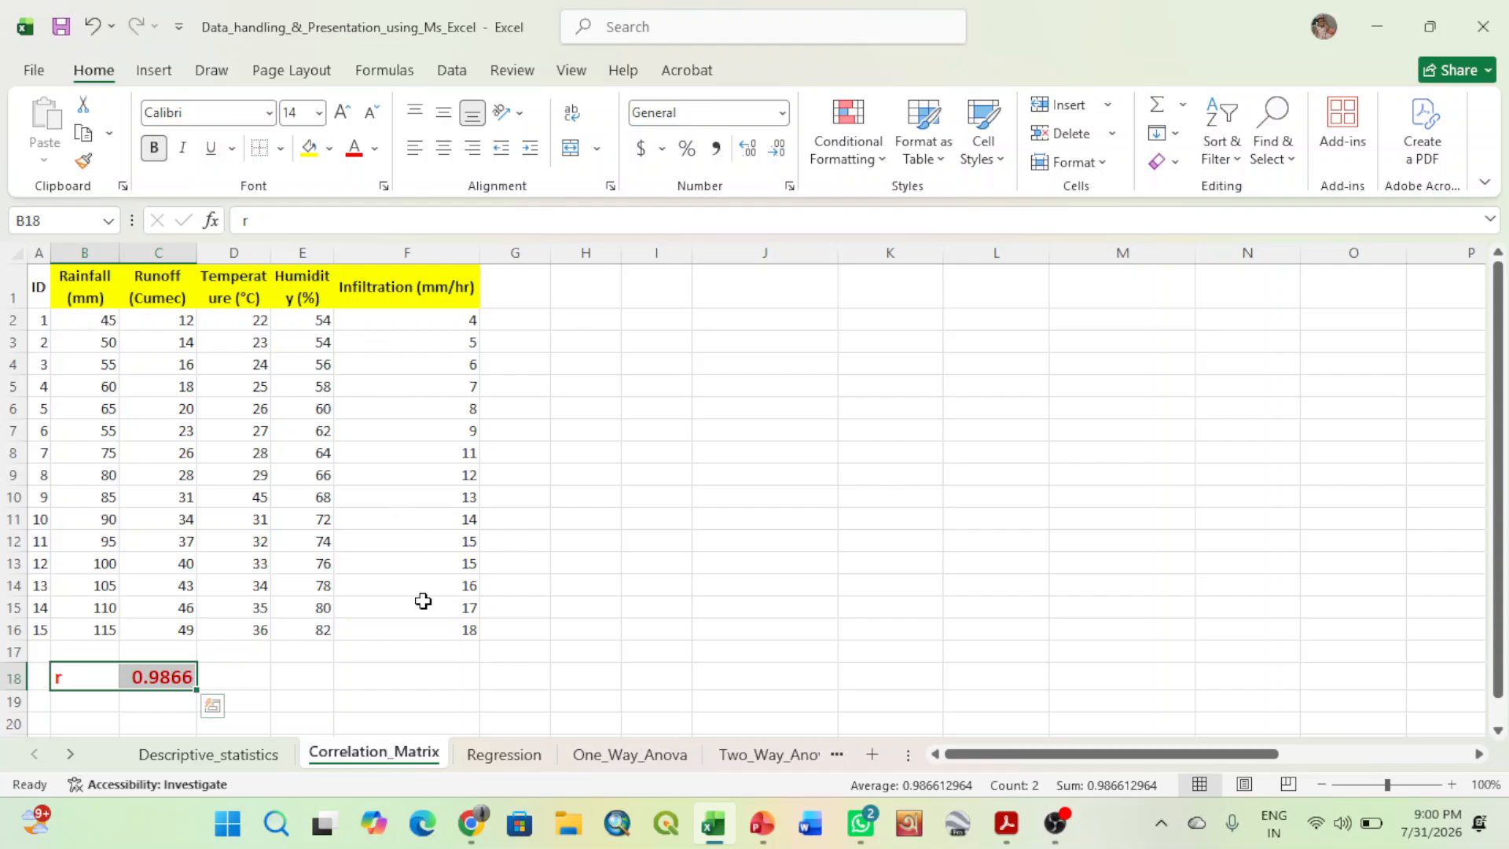
{"action": "left_click", "coordinate": [769, 667]}
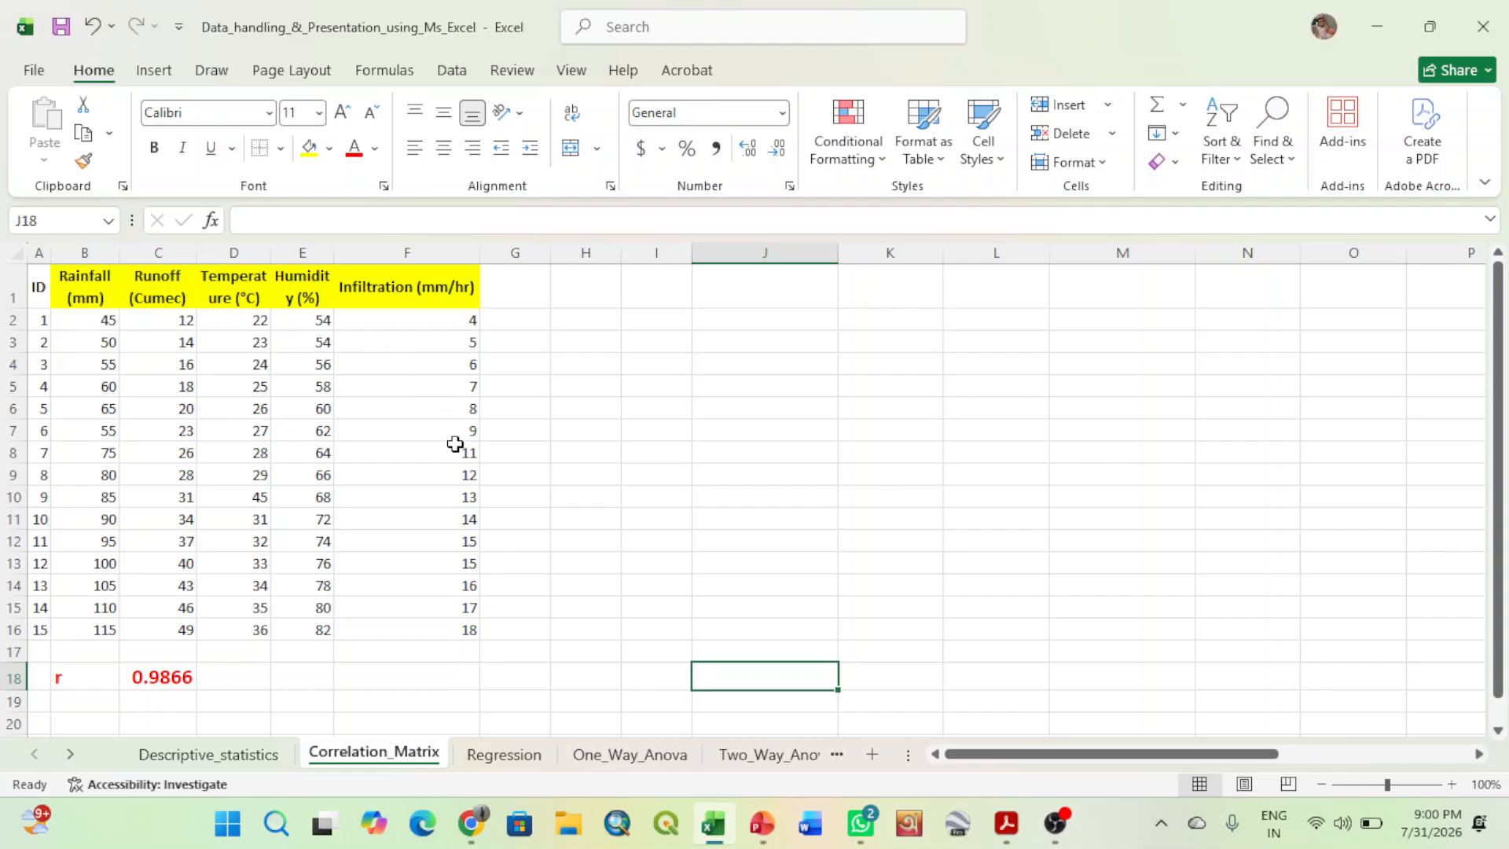
- Open the Correlation analysis tool and set its input range to $B$1:$F$16 with labels in the first row
{"action": "left_click", "coordinate": [876, 528]}
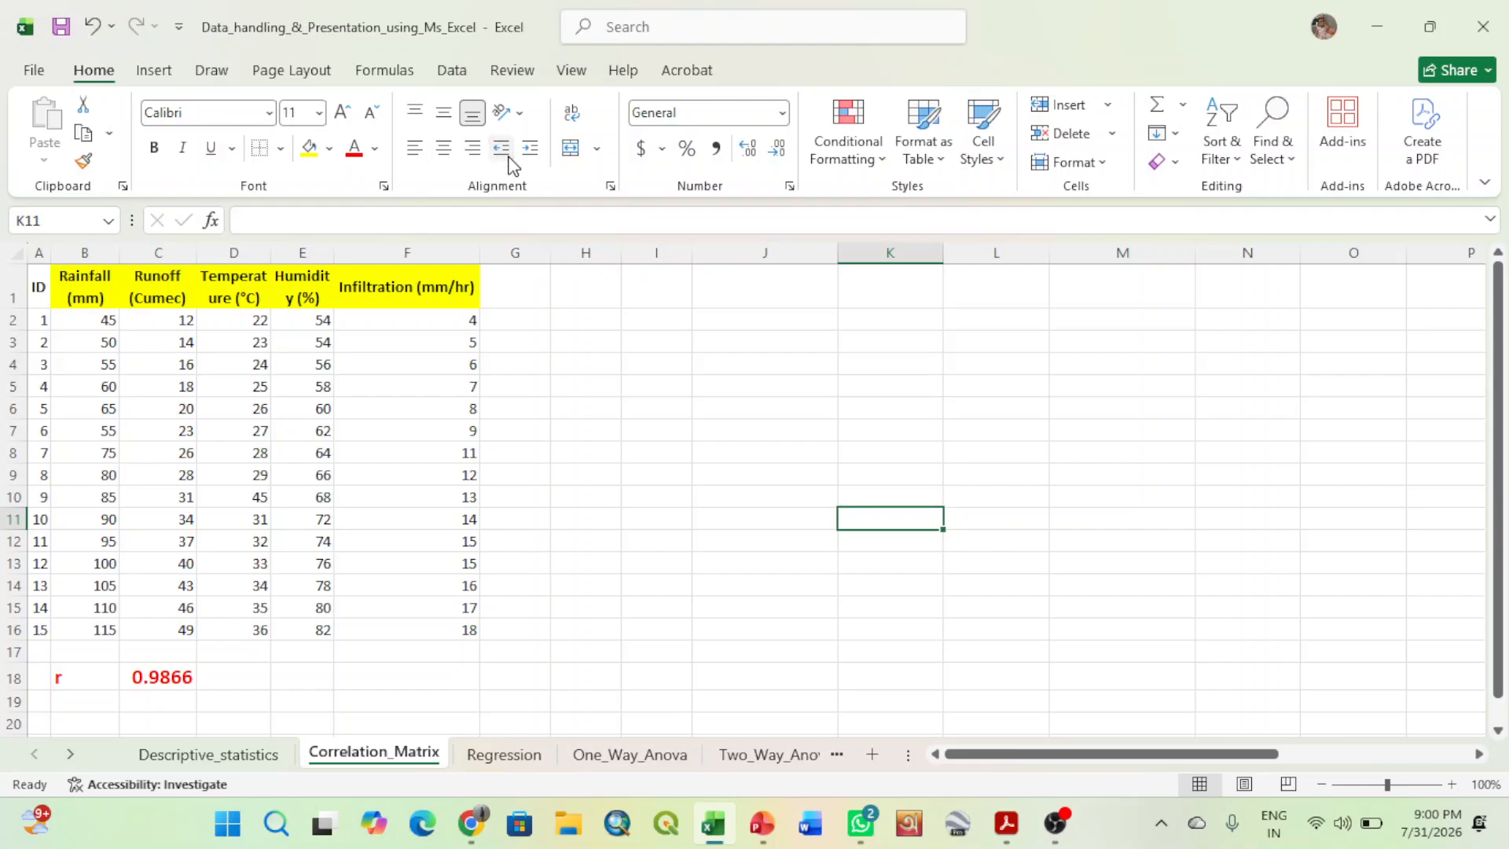
{"action": "left_click", "coordinate": [625, 410]}
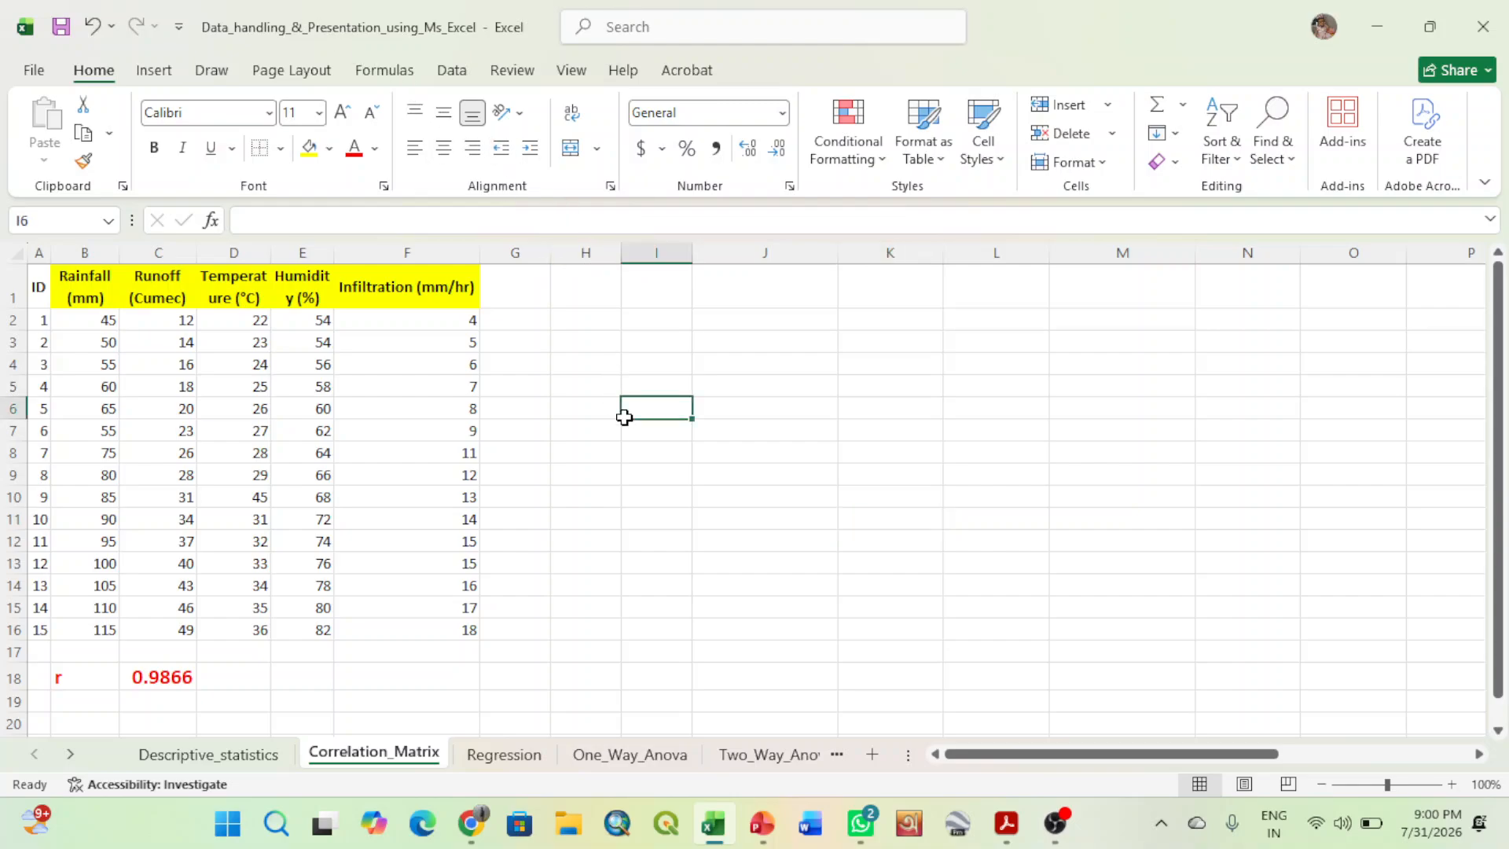
{"action": "left_click", "coordinate": [459, 79]}
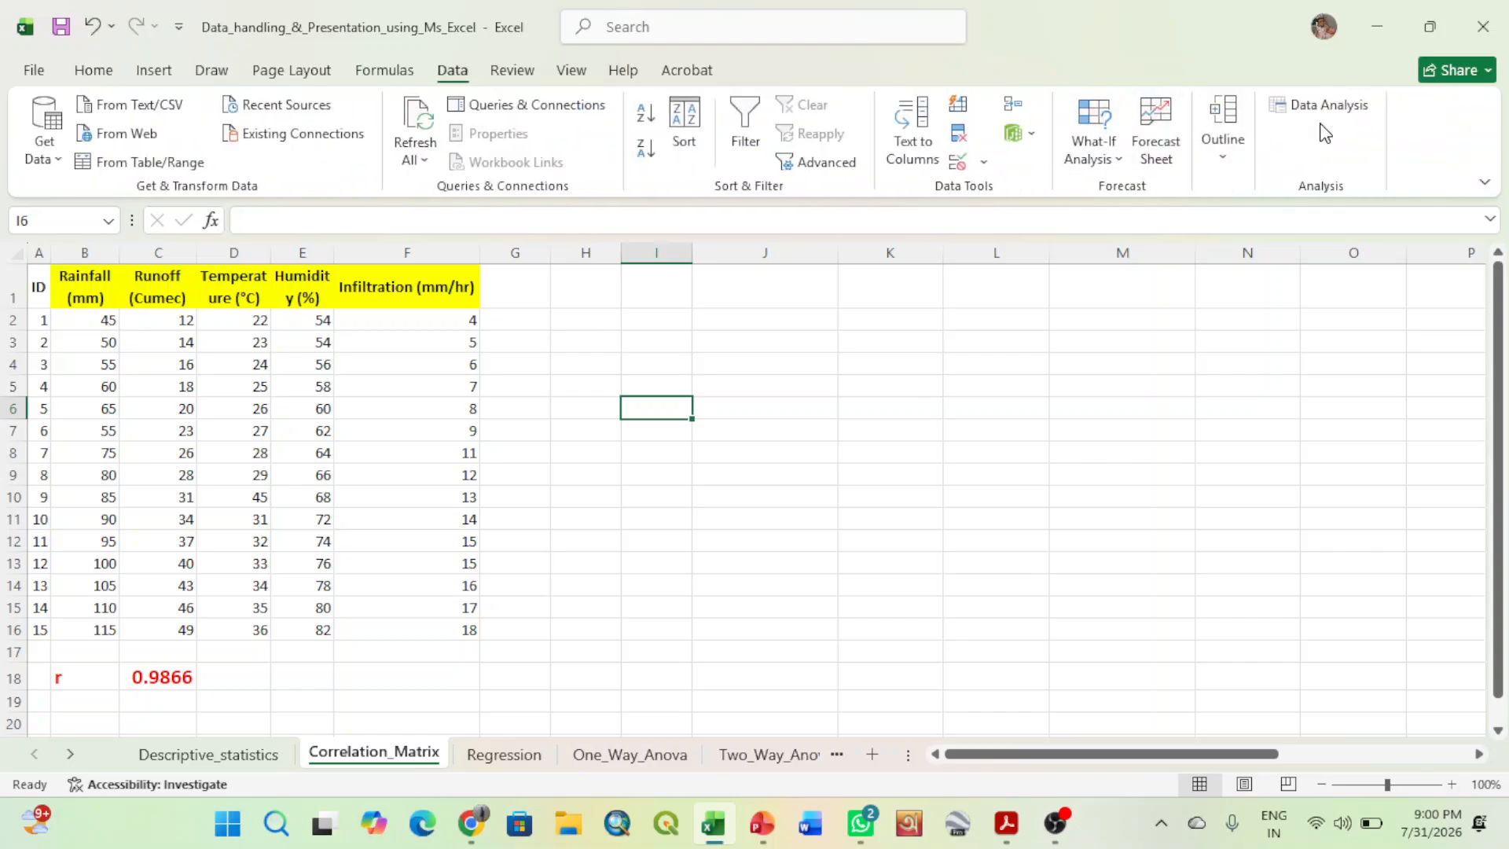
{"action": "left_click", "coordinate": [1328, 108]}
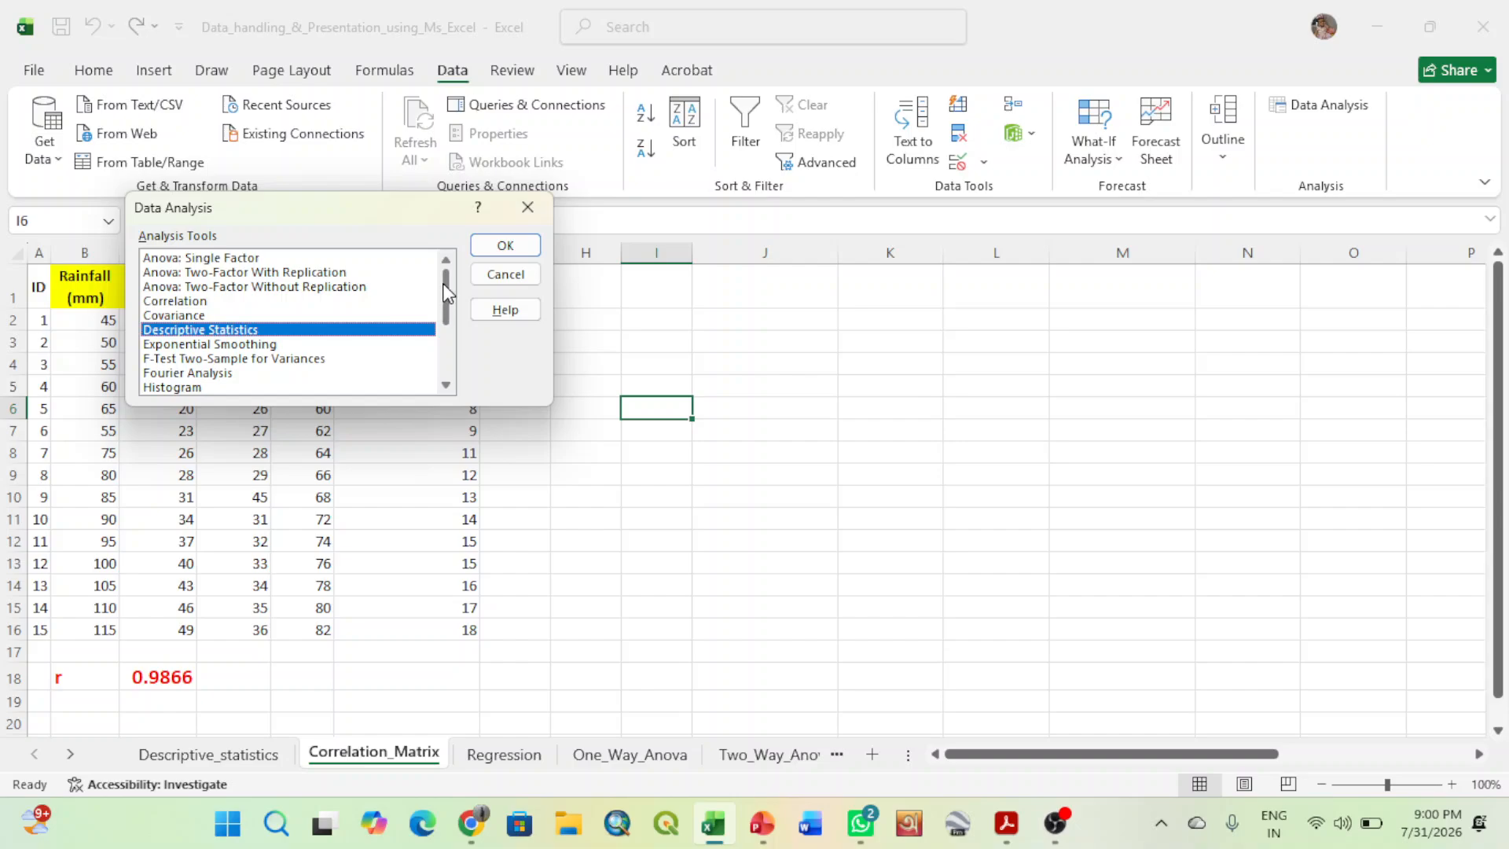
{"action": "double_click", "coordinate": [166, 303]}
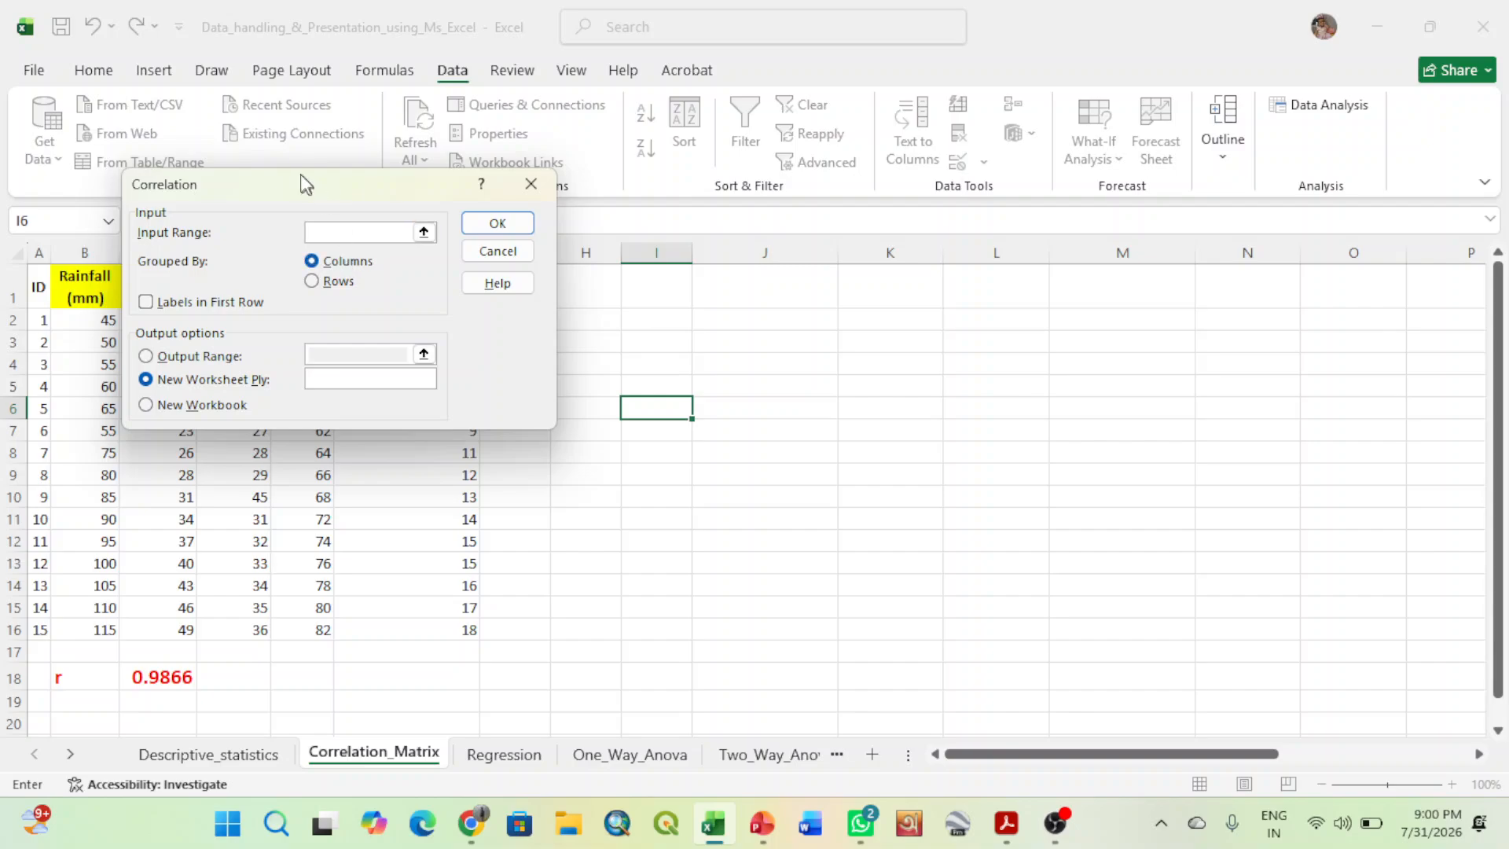
{"action": "left_click_drag", "start_coordinate": [297, 177], "coordinate": [710, 261]}
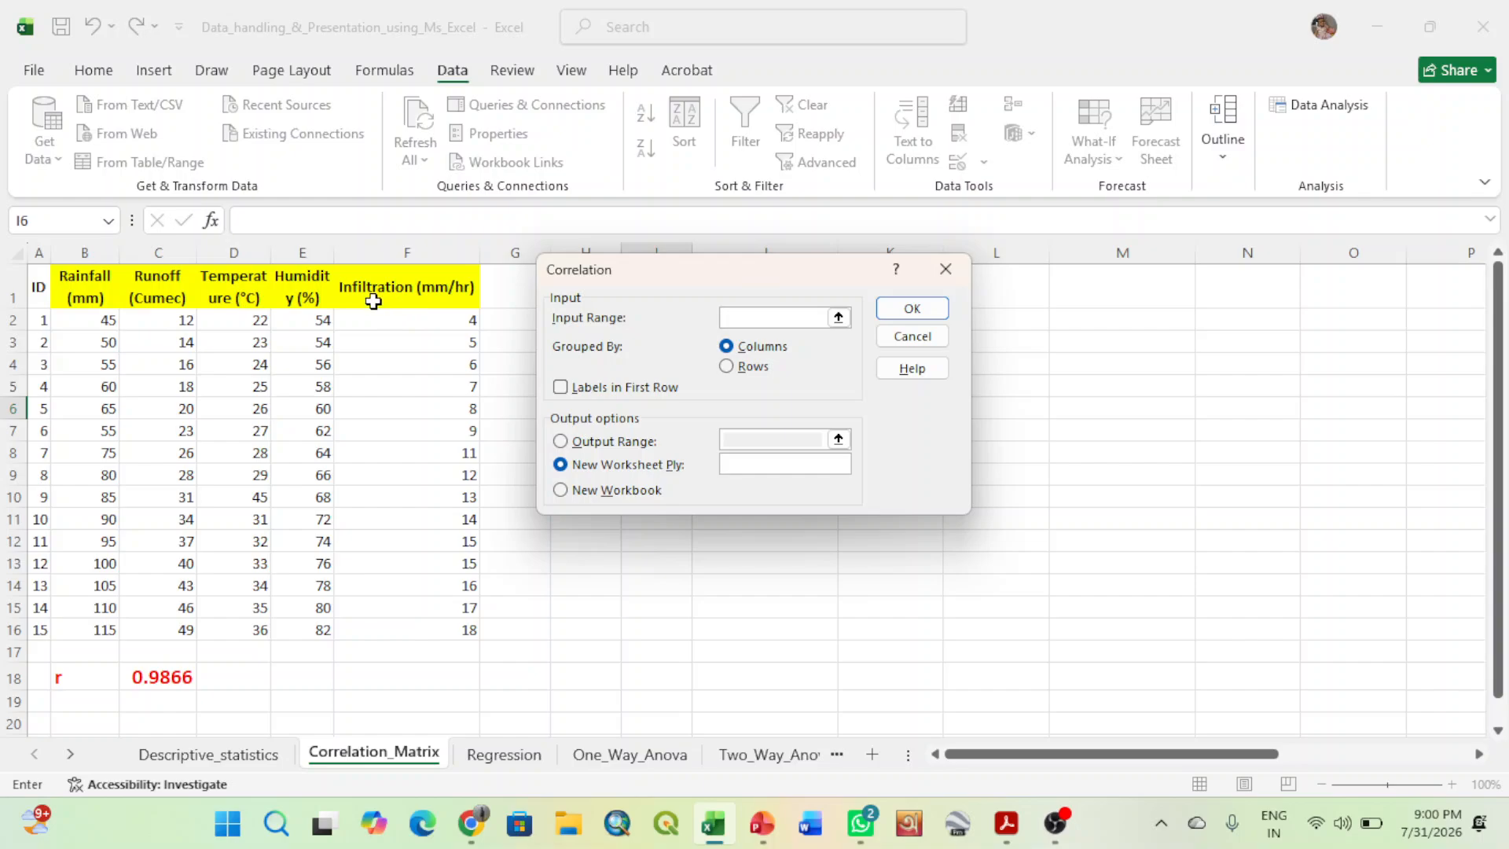
{"action": "left_click", "coordinate": [85, 289]}
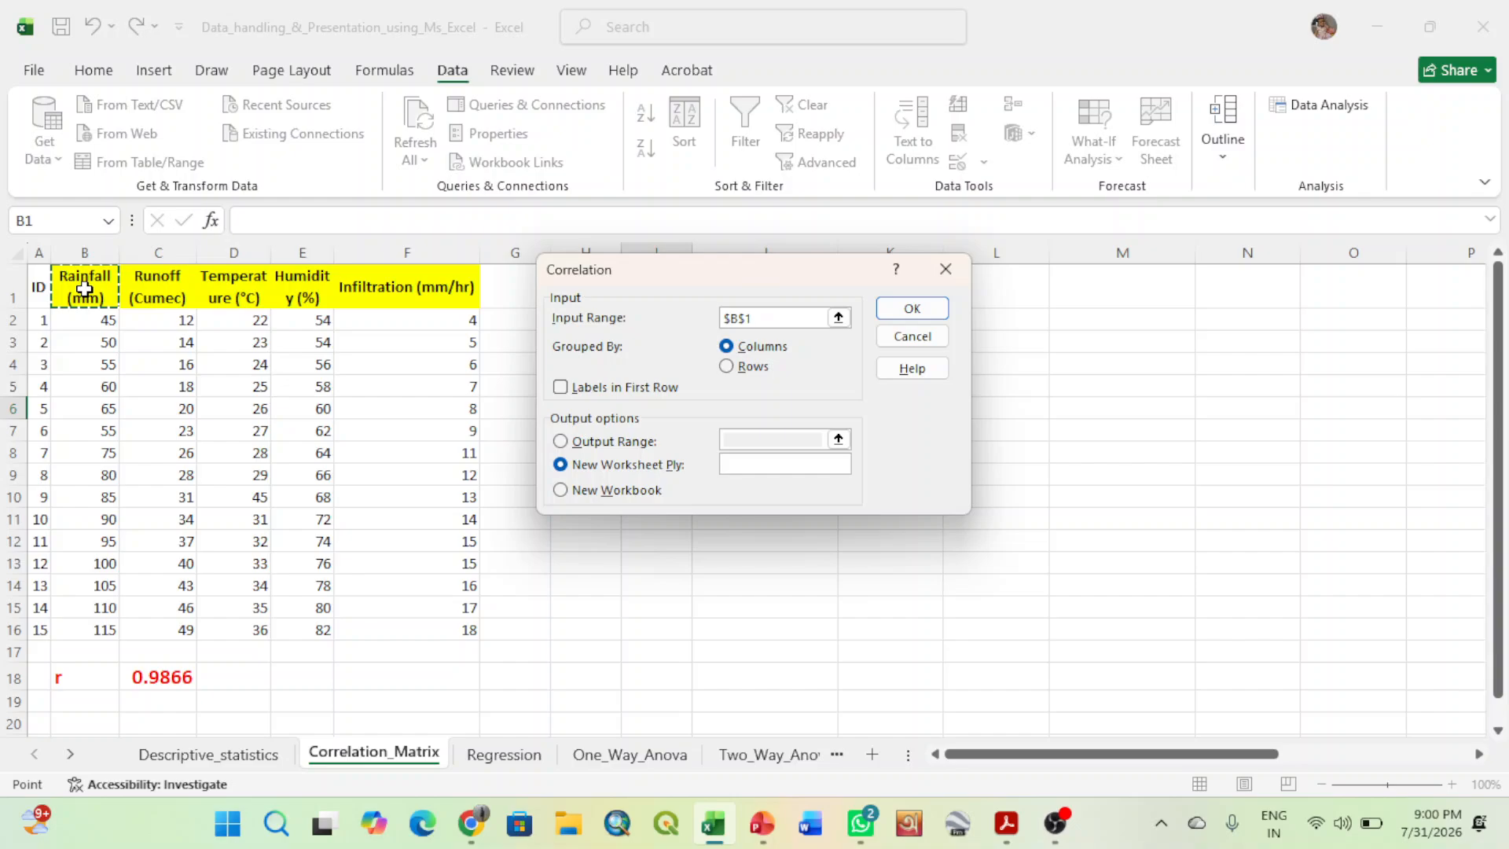
{"action": "left_click_drag", "start_coordinate": [85, 289], "coordinate": [425, 631]}
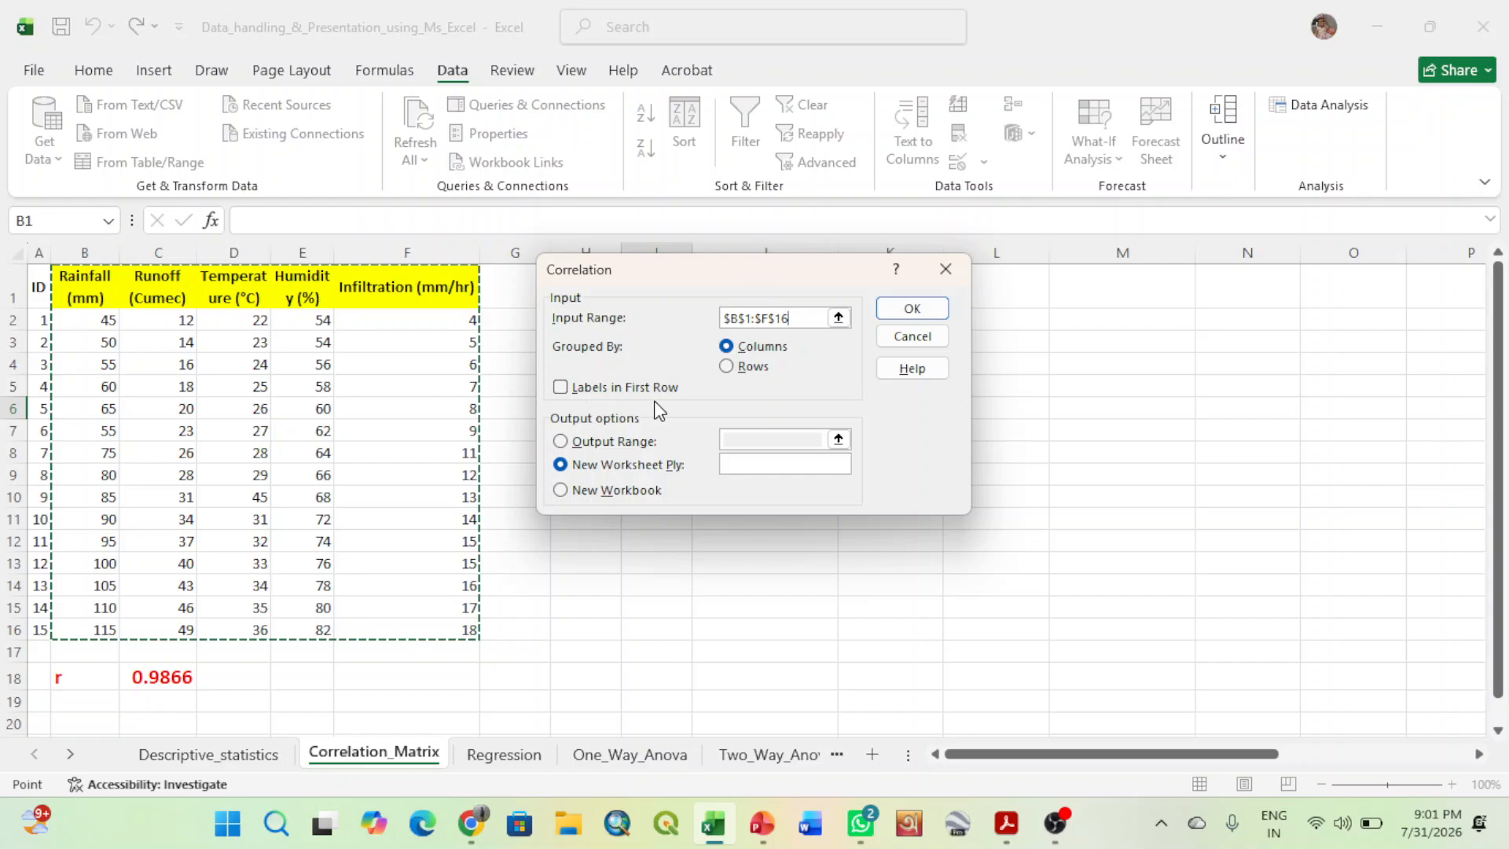
{"action": "left_click", "coordinate": [561, 388]}
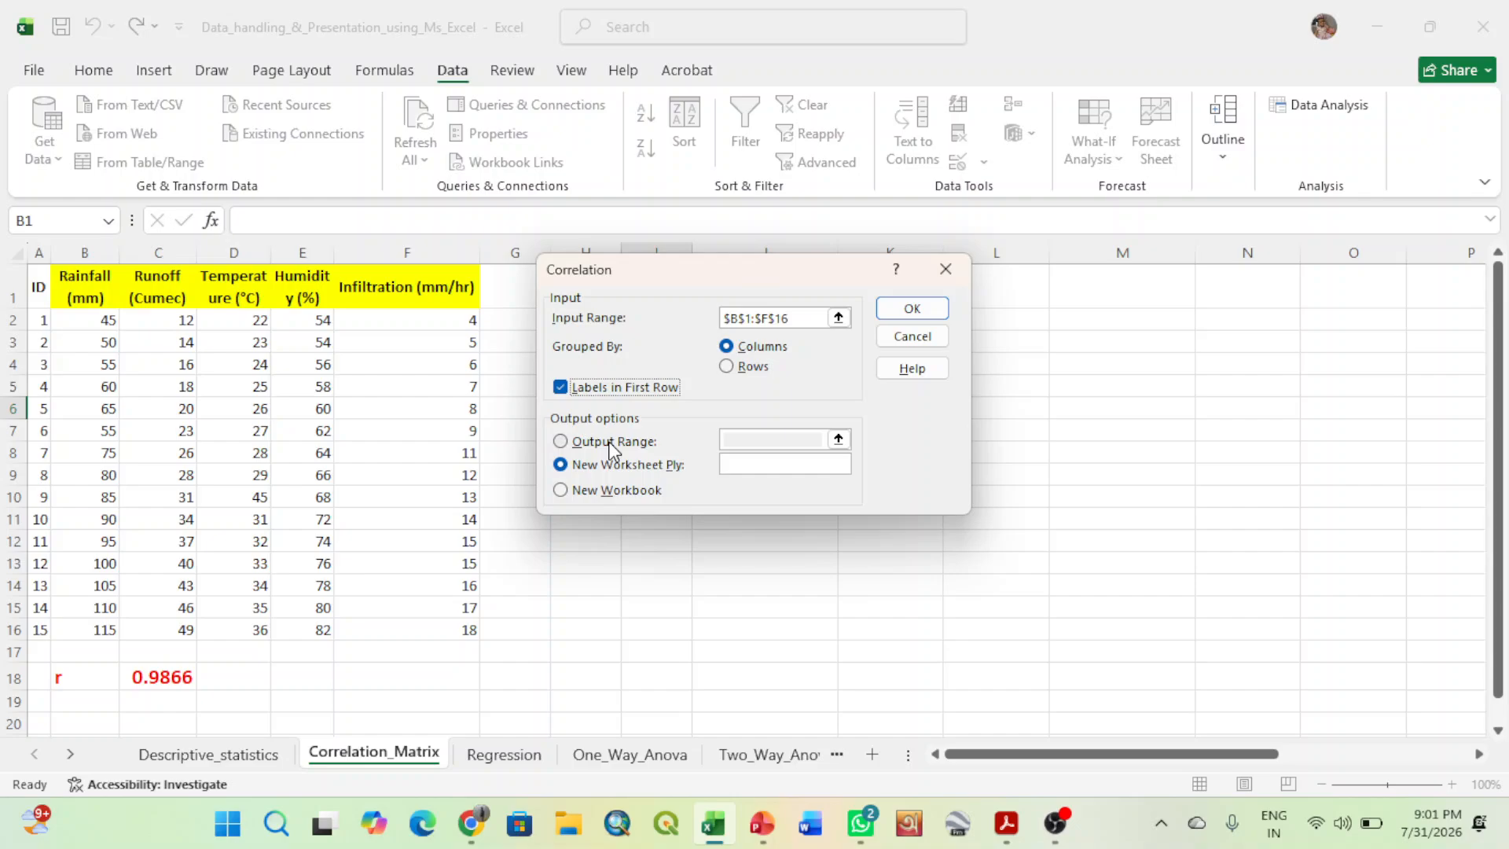
- Set the Correlation output range to $H$2 on the current sheet and generate the correlation matrix
{"action": "left_click", "coordinate": [563, 442]}
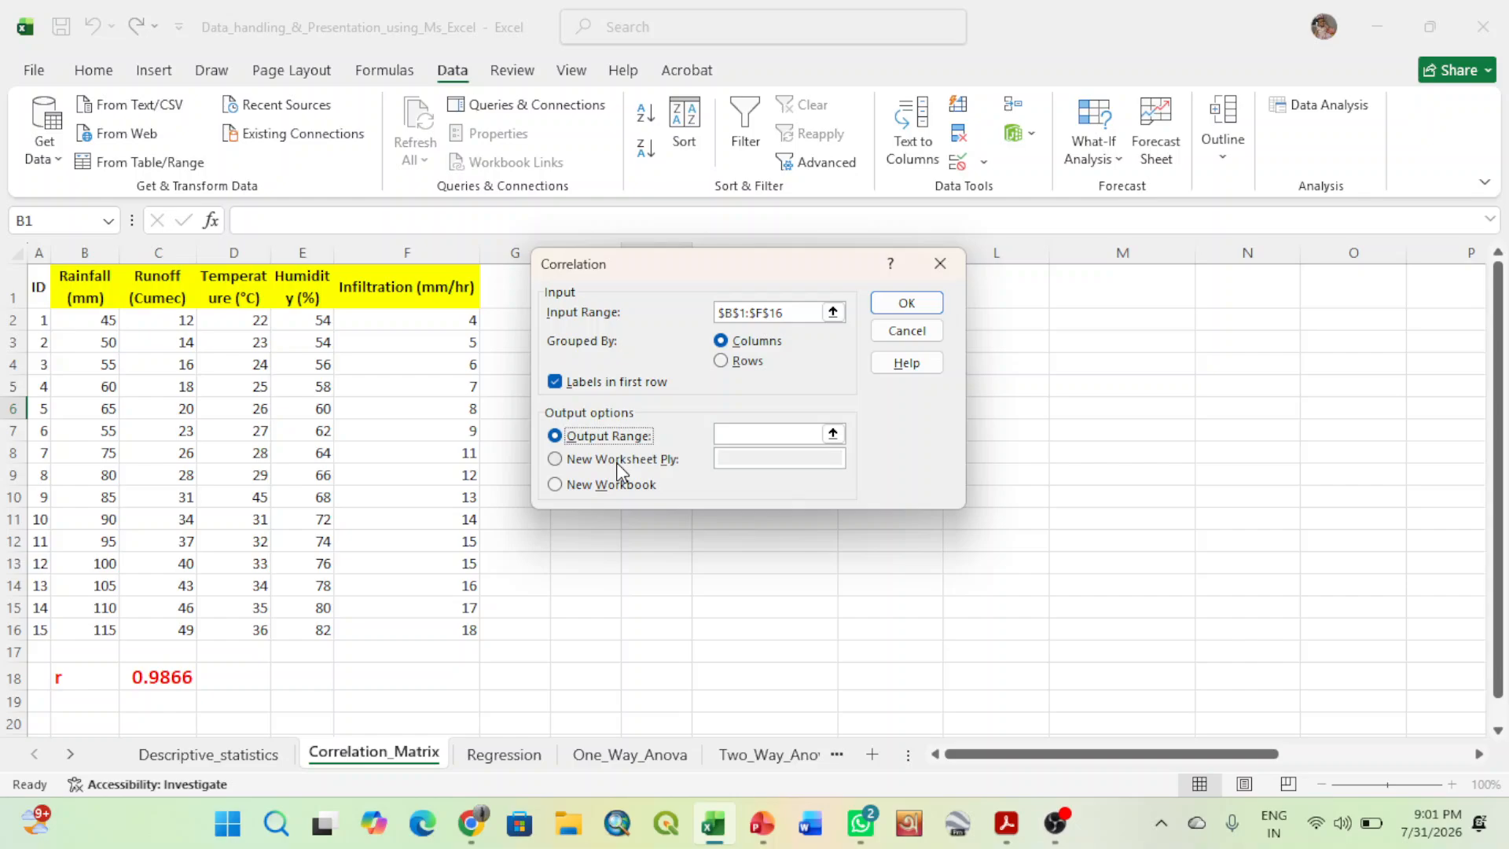
{"action": "left_click", "coordinate": [833, 434]}
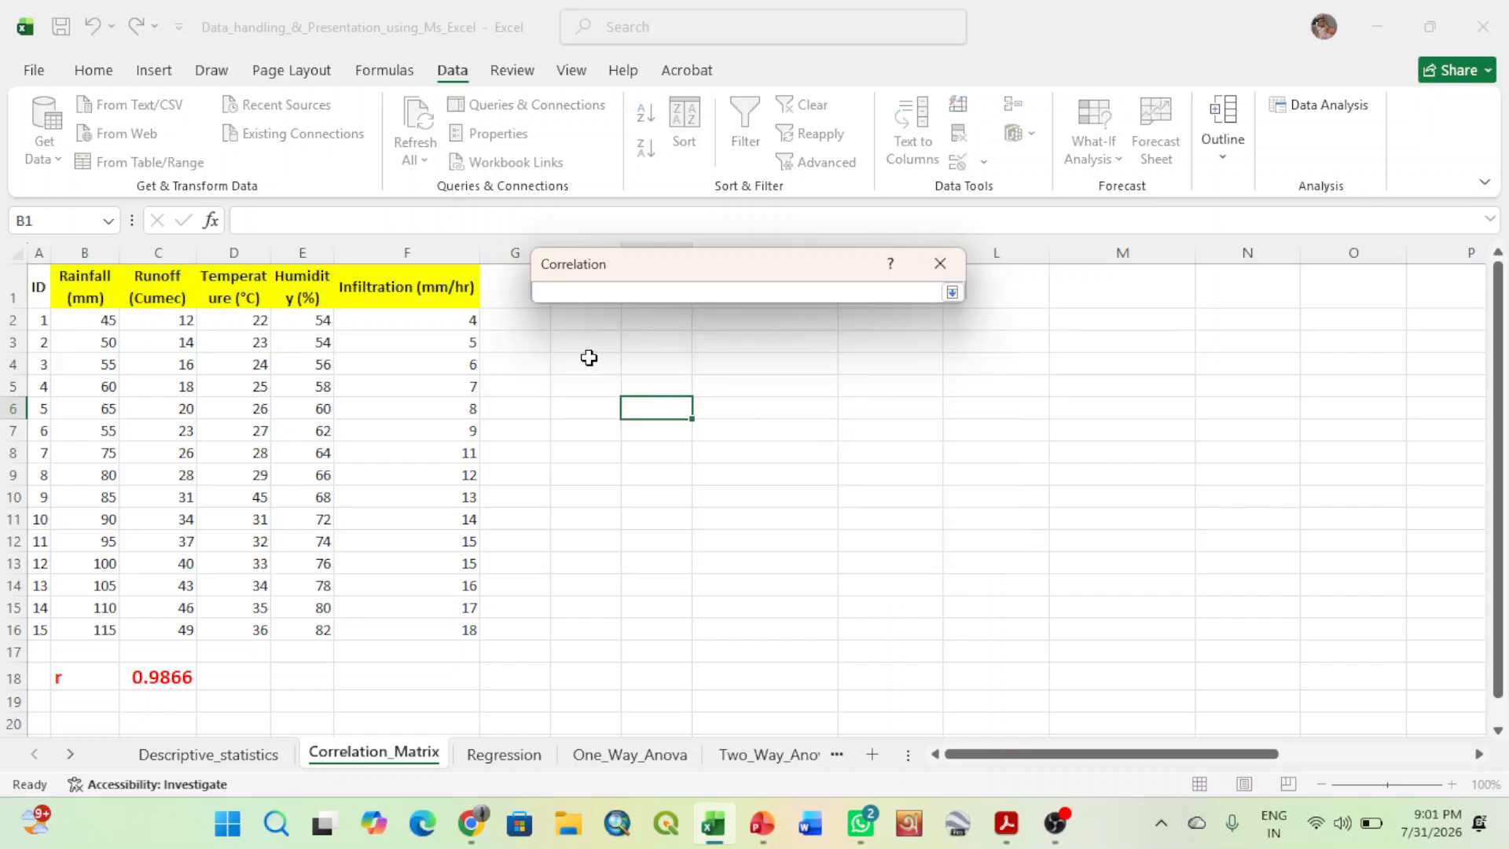
{"action": "left_click", "coordinate": [577, 319]}
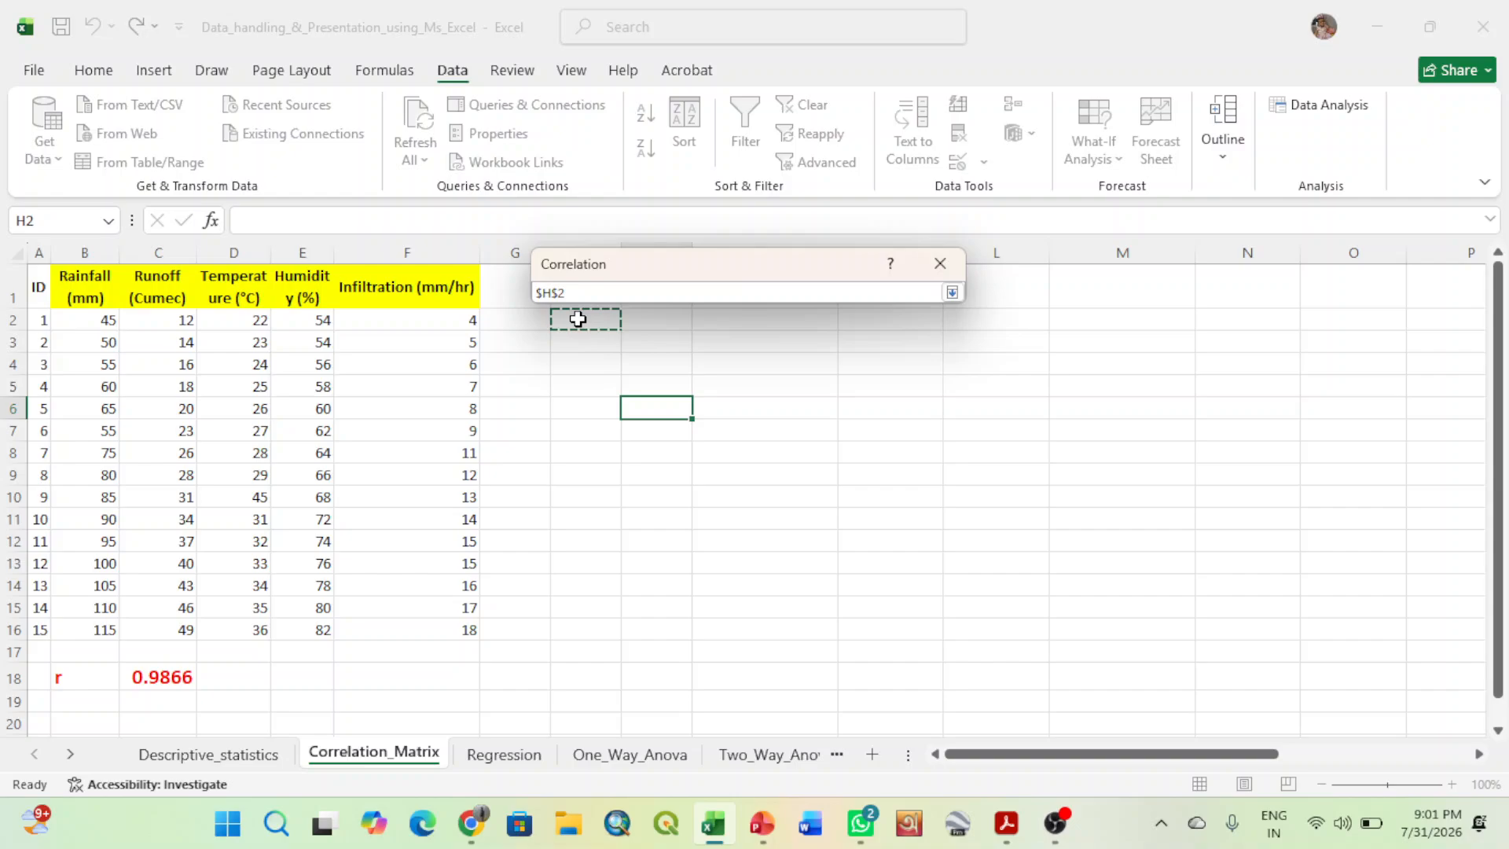
{"action": "left_click", "coordinate": [951, 293]}
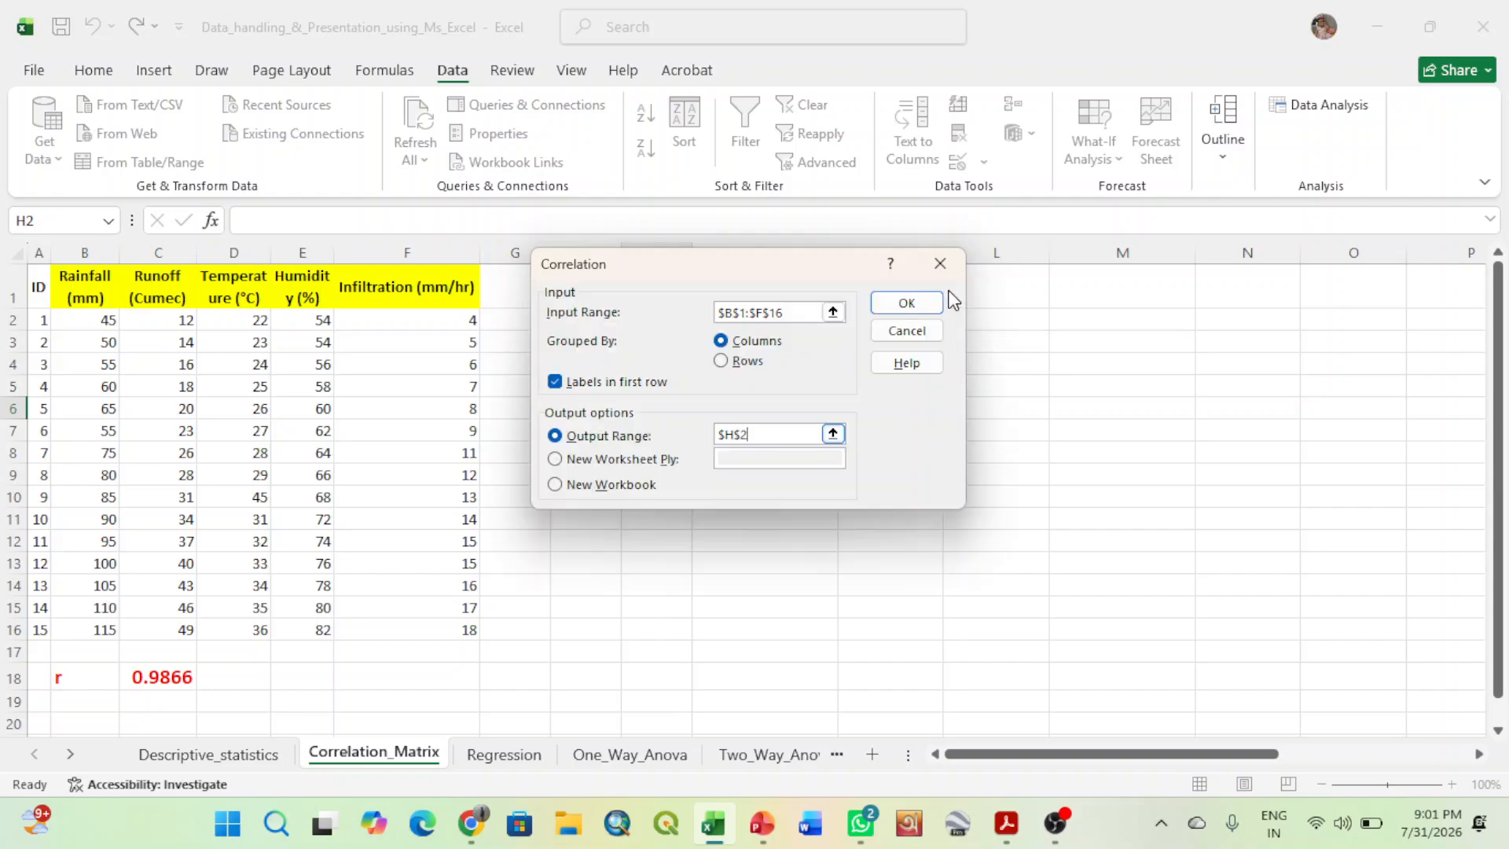
{"action": "left_click", "coordinate": [914, 304]}
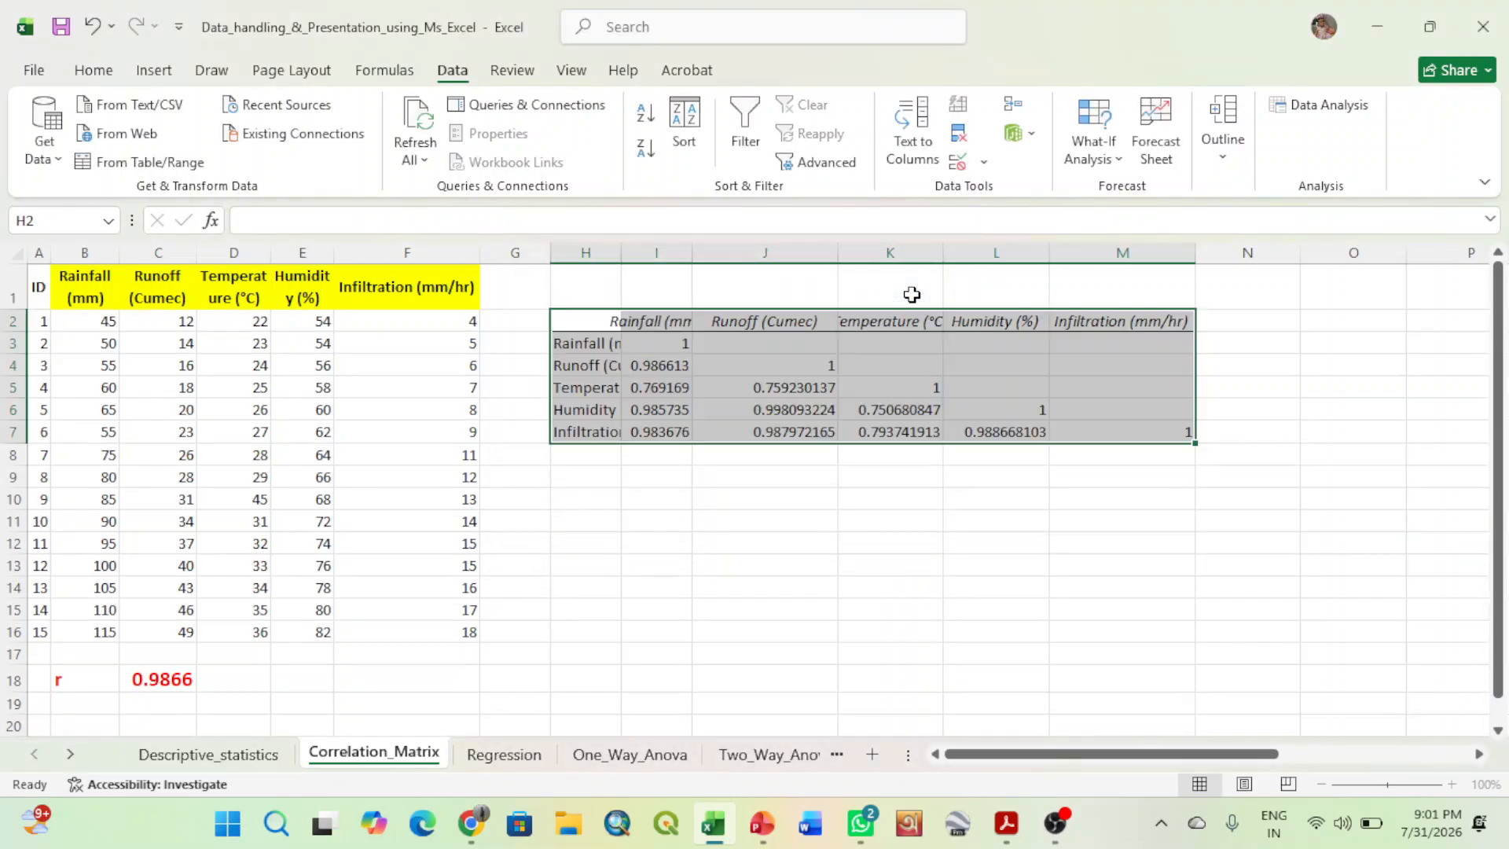
- Autofit the widths of columns H to M so the correlation matrix labels and coefficients fit
{"action": "double_click", "coordinate": [621, 252]}
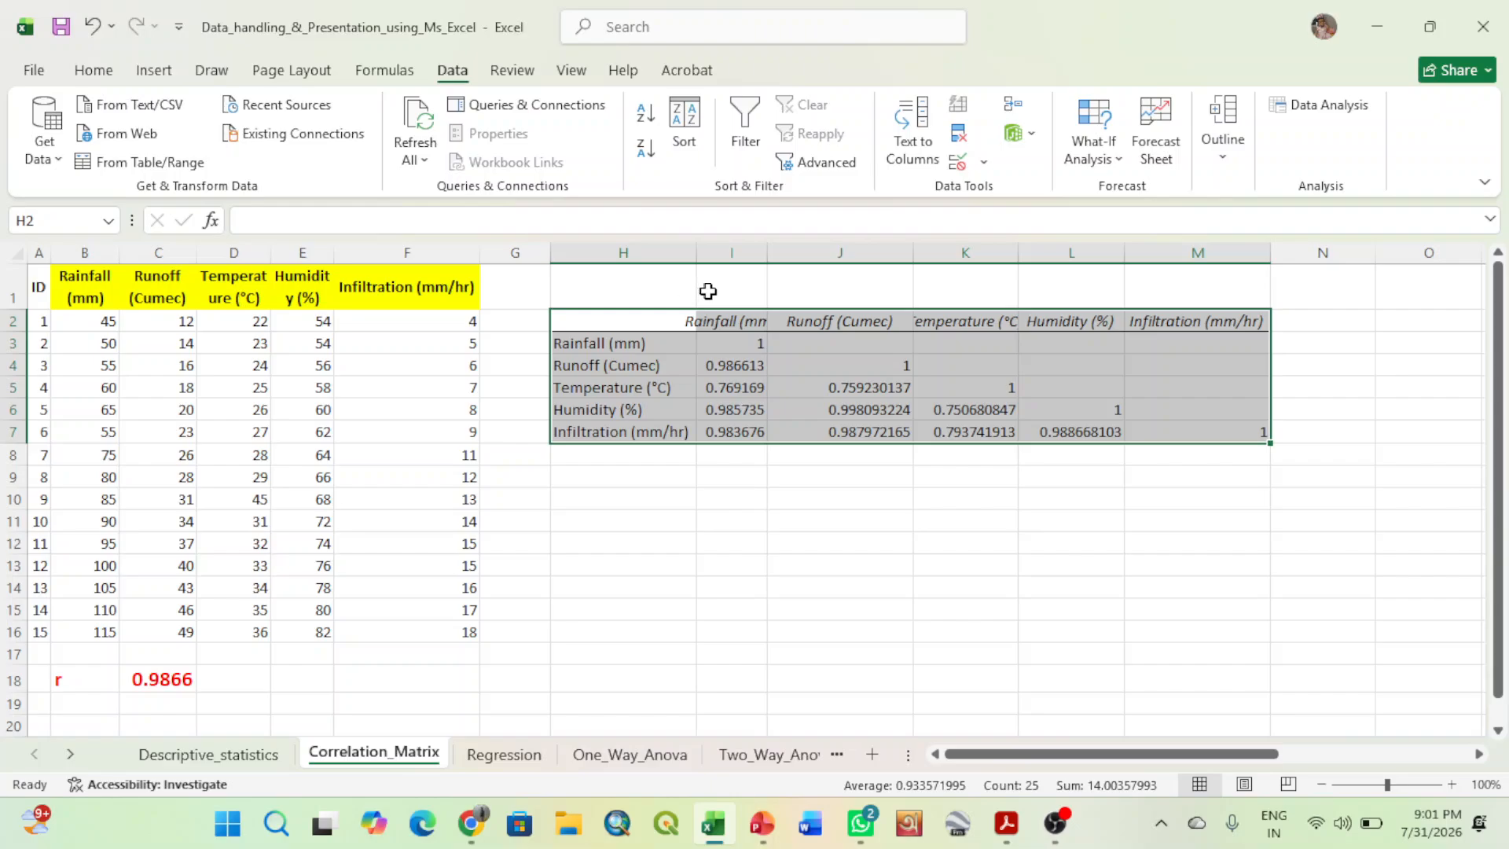
{"action": "double_click", "coordinate": [768, 257]}
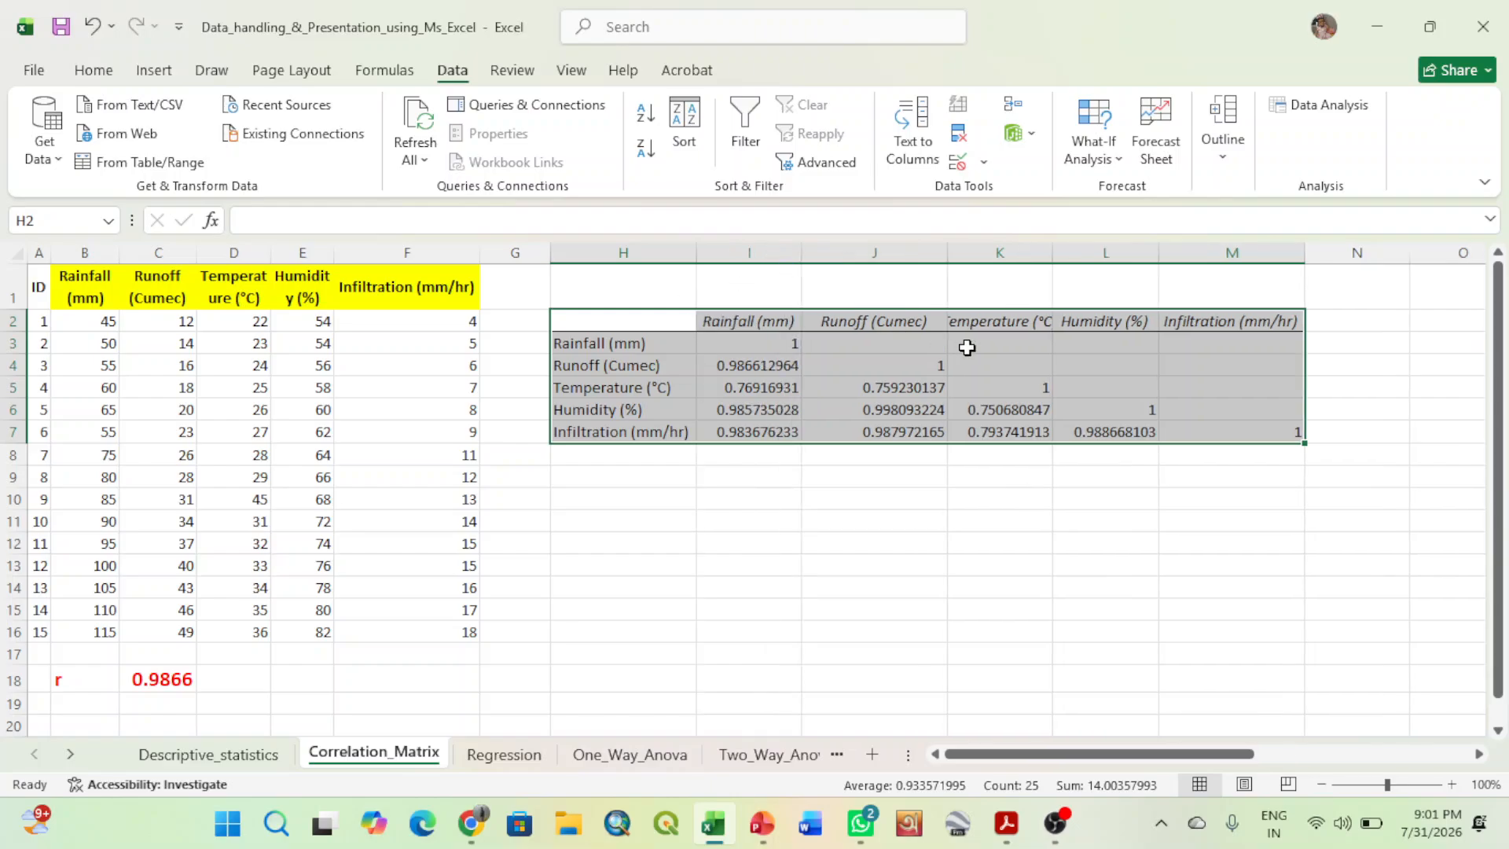
{"action": "double_click", "coordinate": [950, 254]}
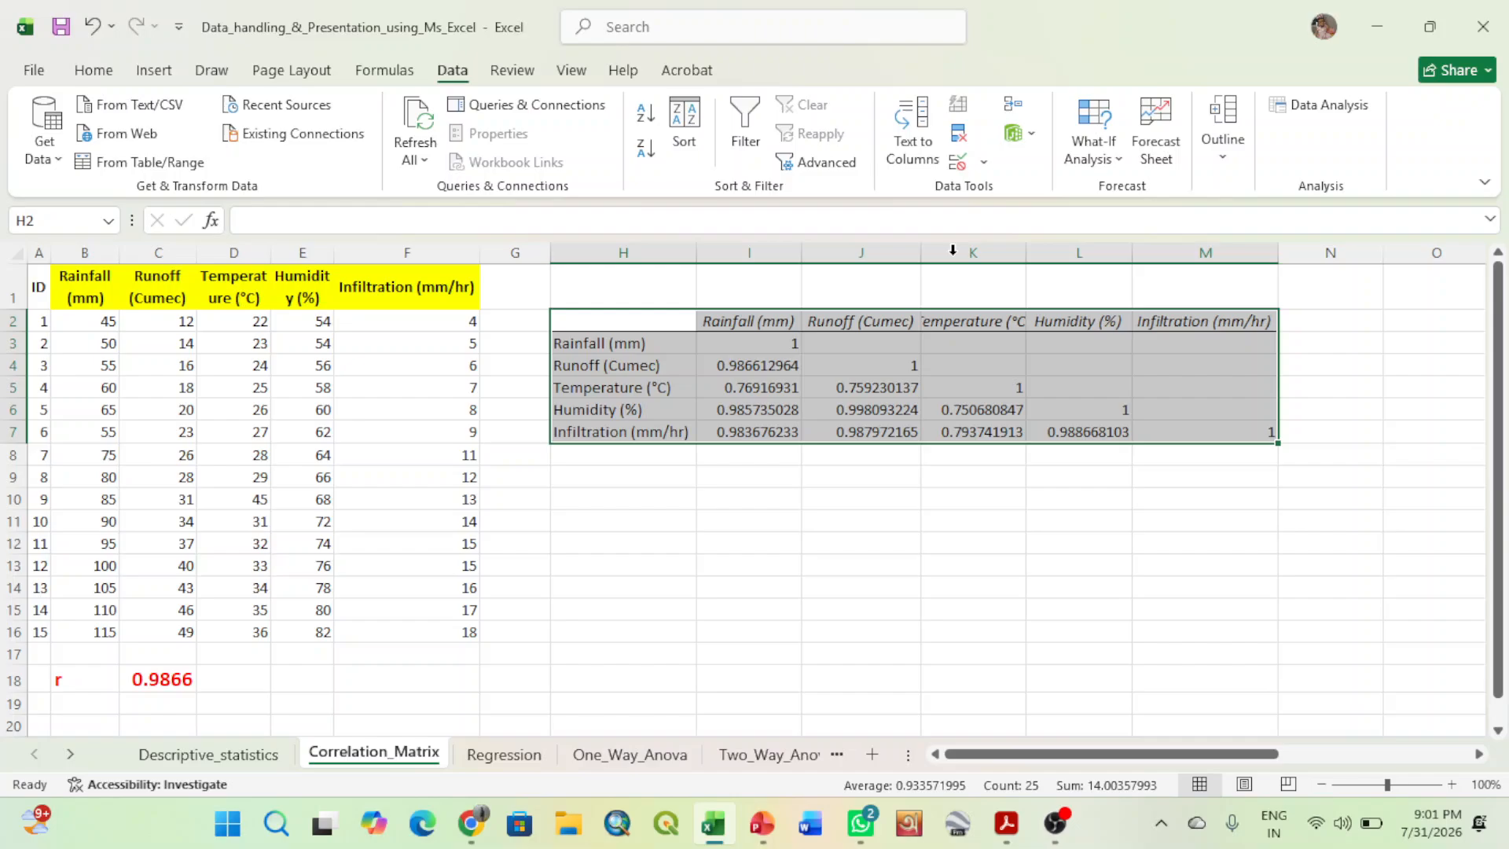
{"action": "double_click", "coordinate": [1025, 250]}
{"action": "double_click", "coordinate": [1155, 256]}
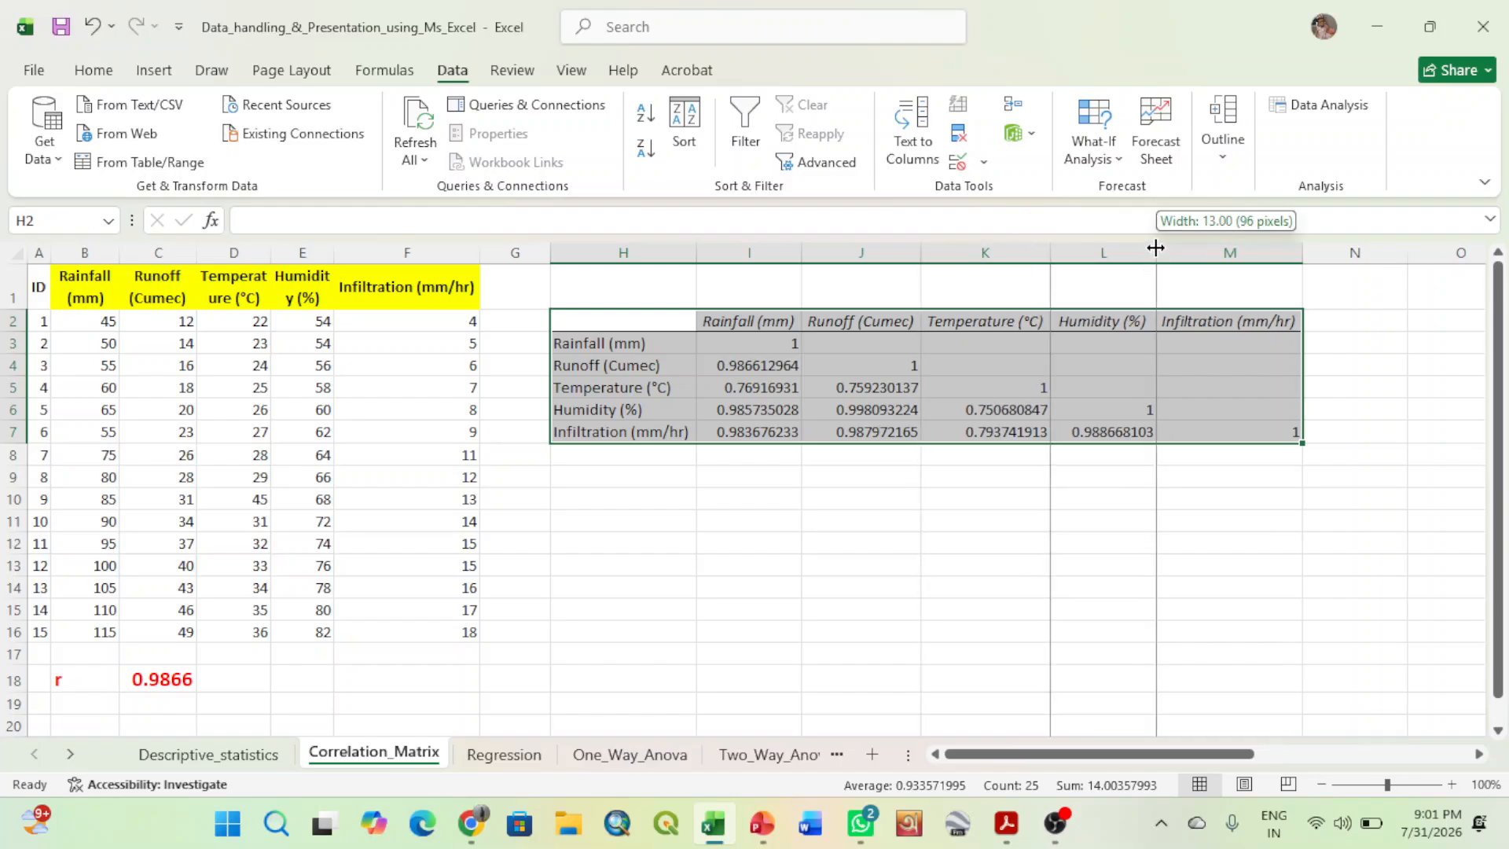
{"action": "double_click", "coordinate": [1292, 257]}
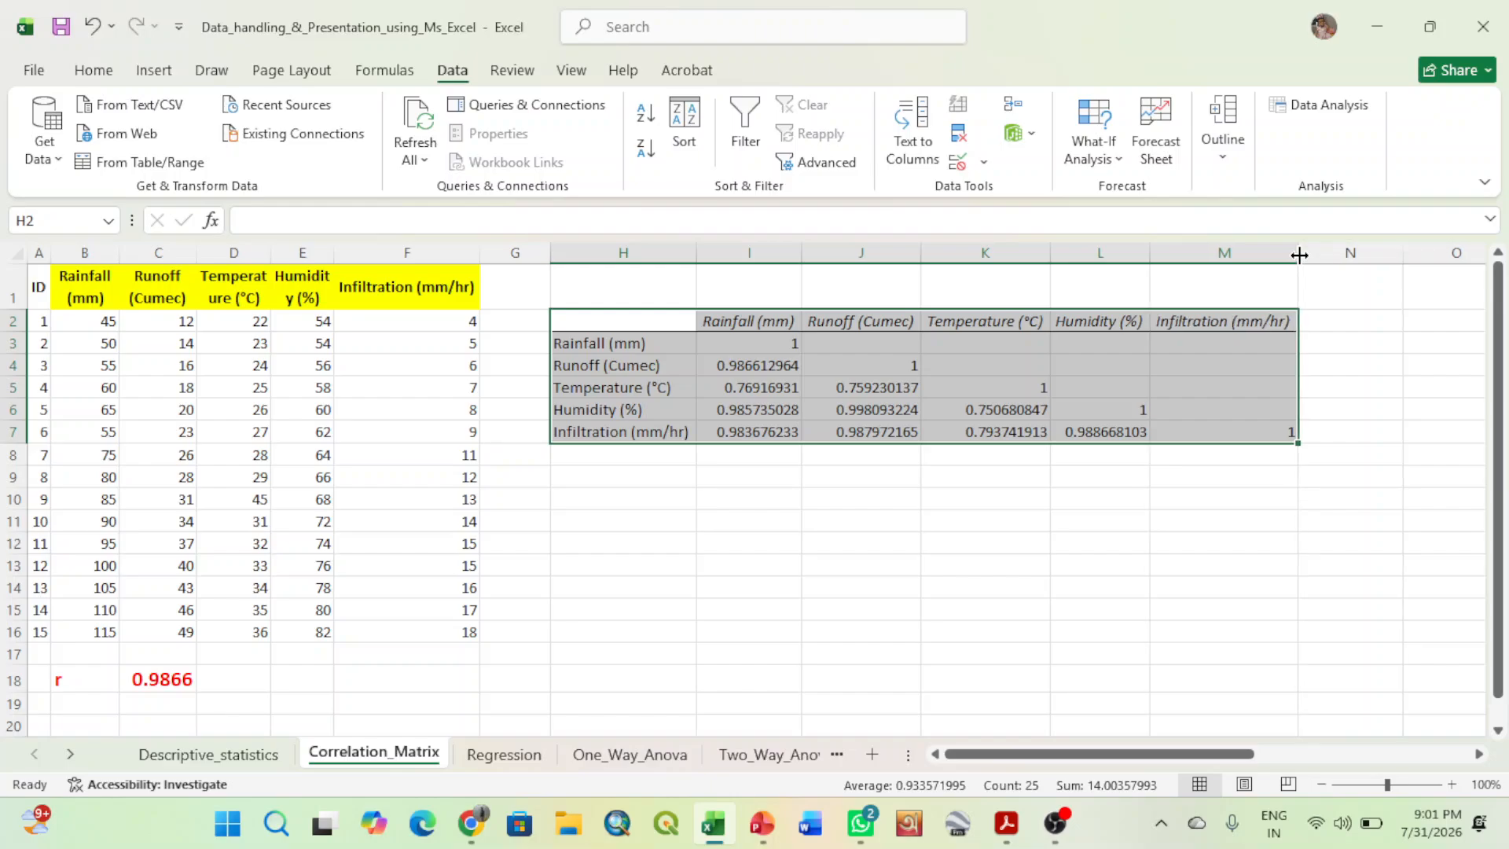
{"action": "left_click", "coordinate": [1148, 537]}
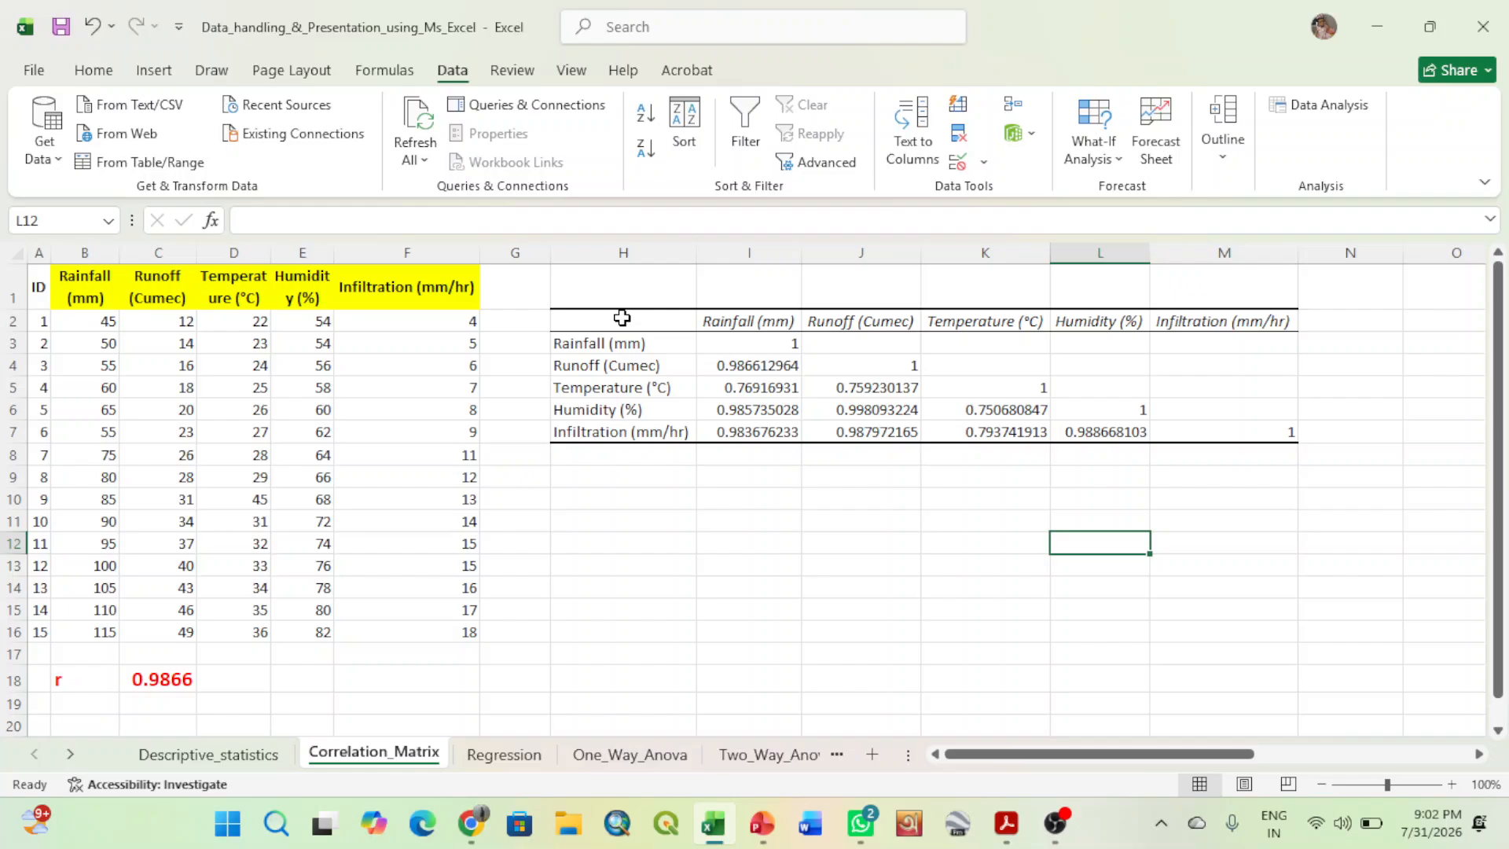
- Examine the correlation matrix in H2:M7, checking each diagonal cell where a variable is paired with itself
{"action": "left_click_drag", "start_coordinate": [622, 317], "coordinate": [1207, 437]}
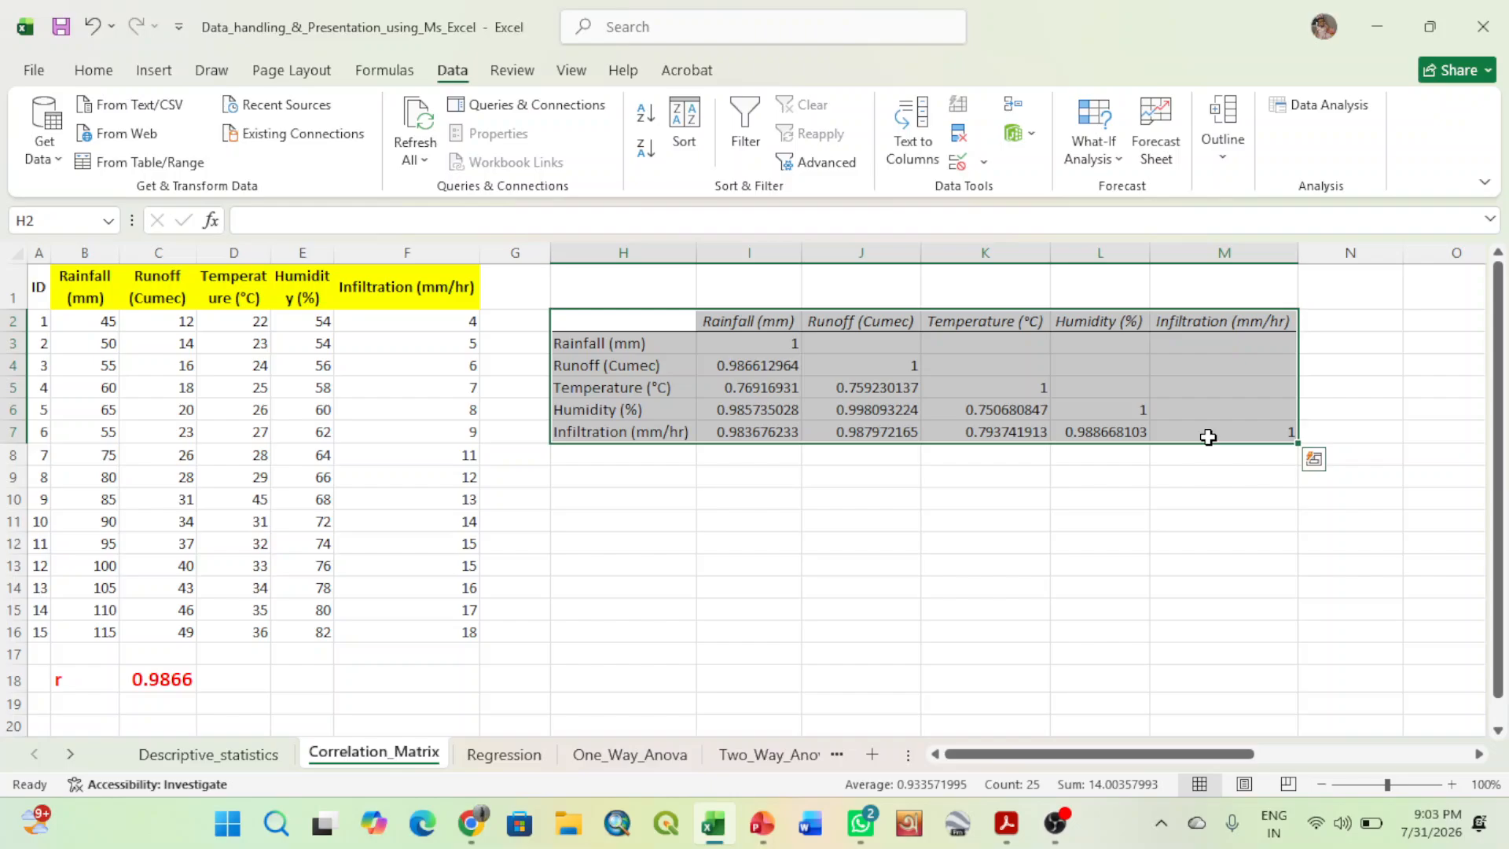
{"action": "left_click", "coordinate": [903, 566]}
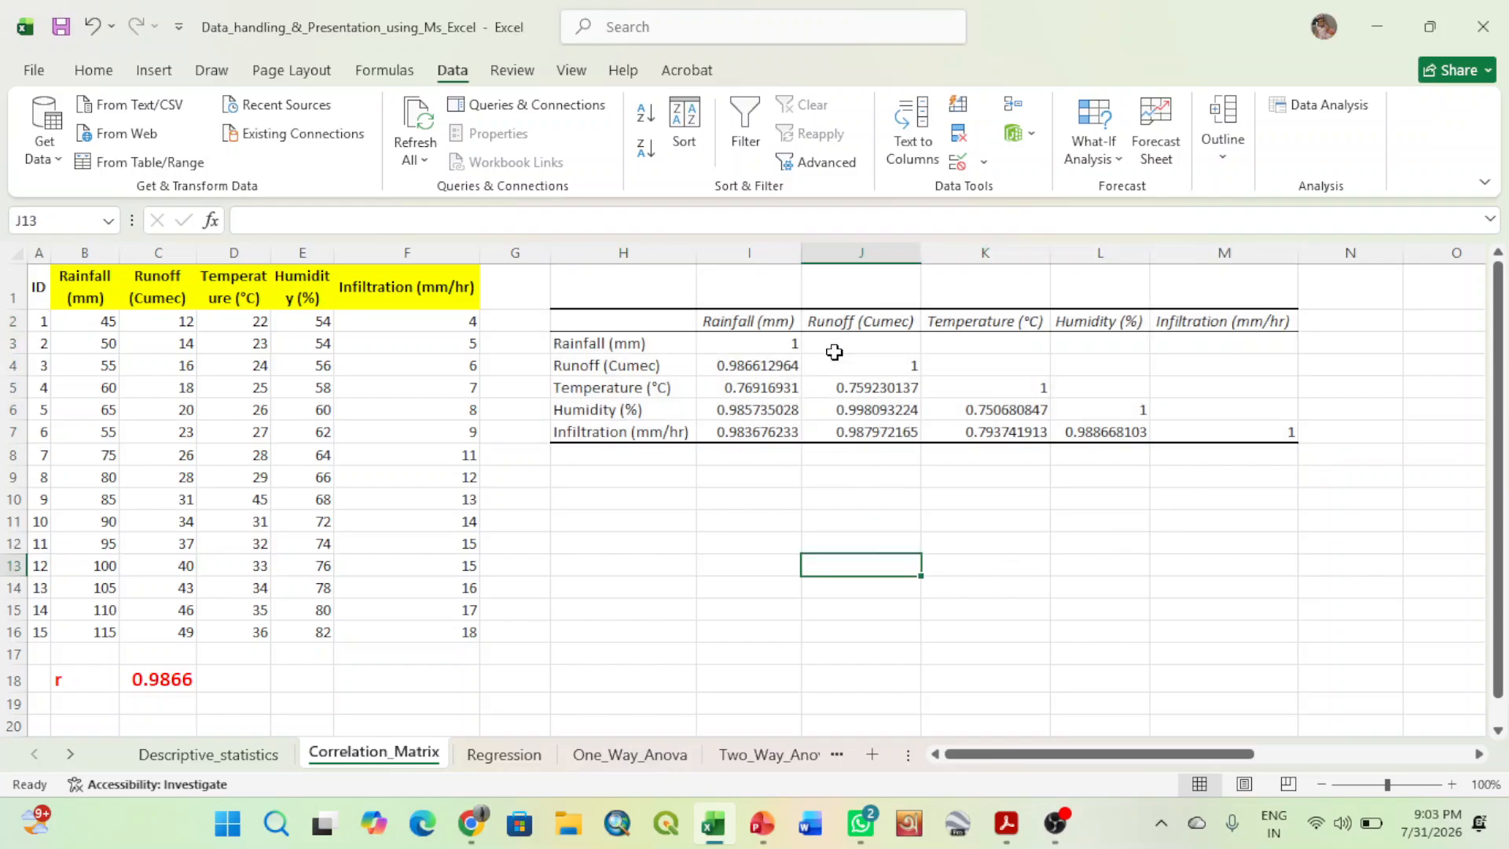
{"action": "left_click", "coordinate": [774, 343]}
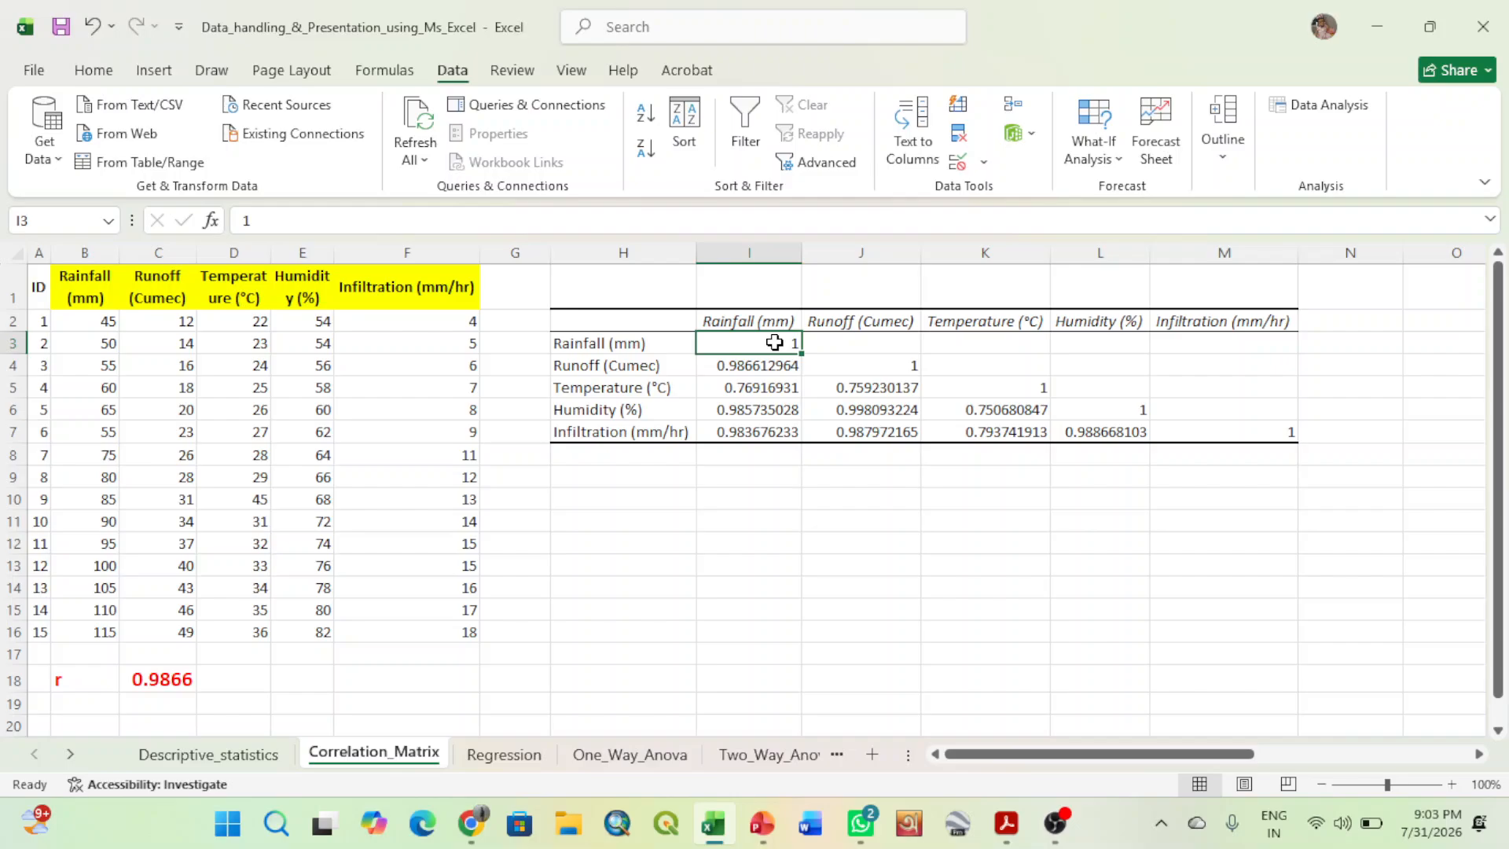
{"action": "left_click", "coordinate": [868, 369]}
{"action": "left_click", "coordinate": [966, 388]}
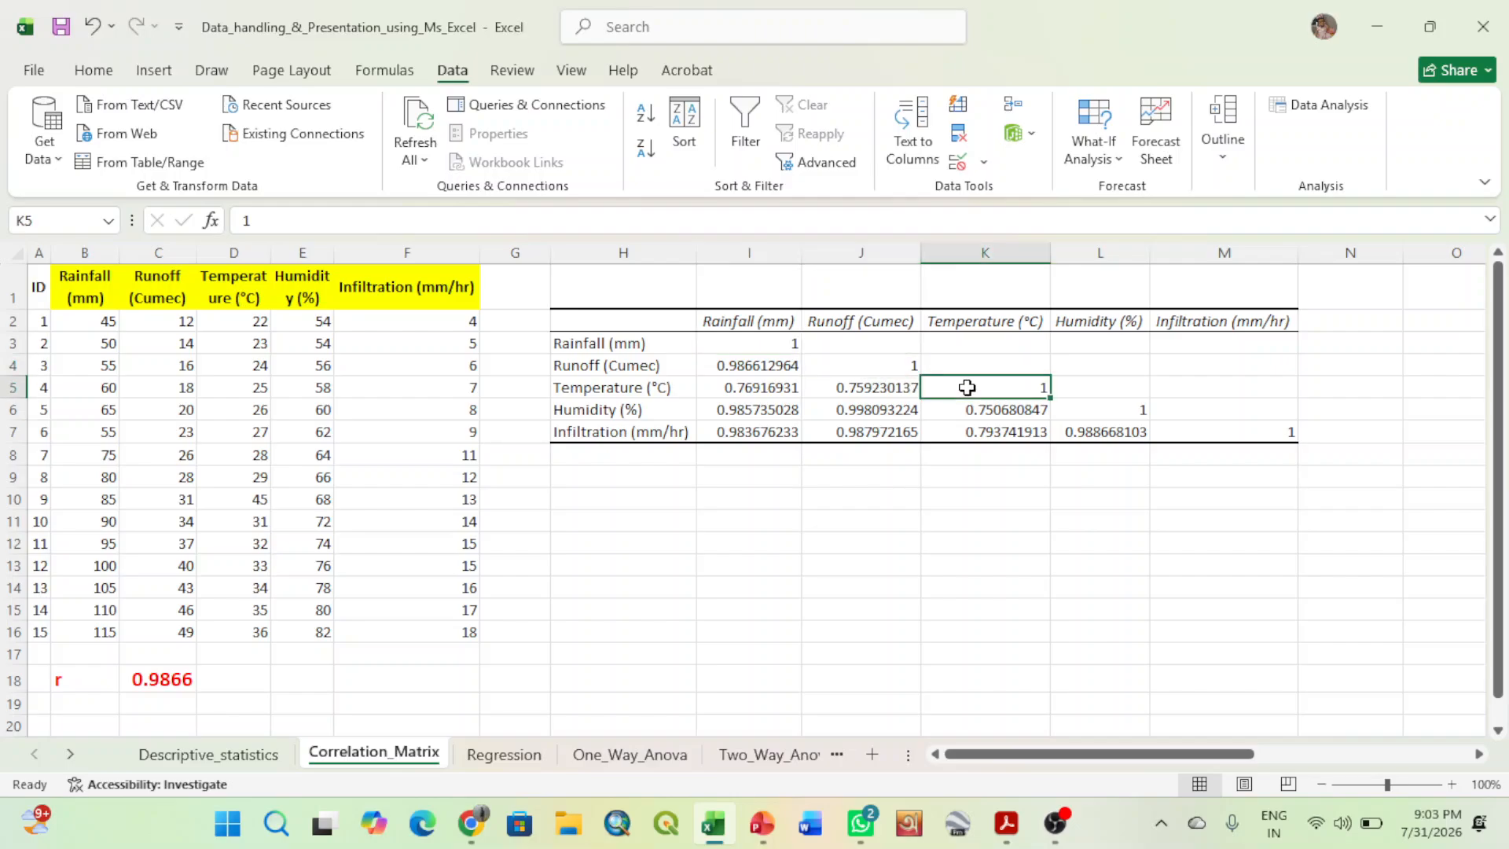
{"action": "left_click", "coordinate": [1098, 406]}
{"action": "left_click", "coordinate": [1214, 437]}
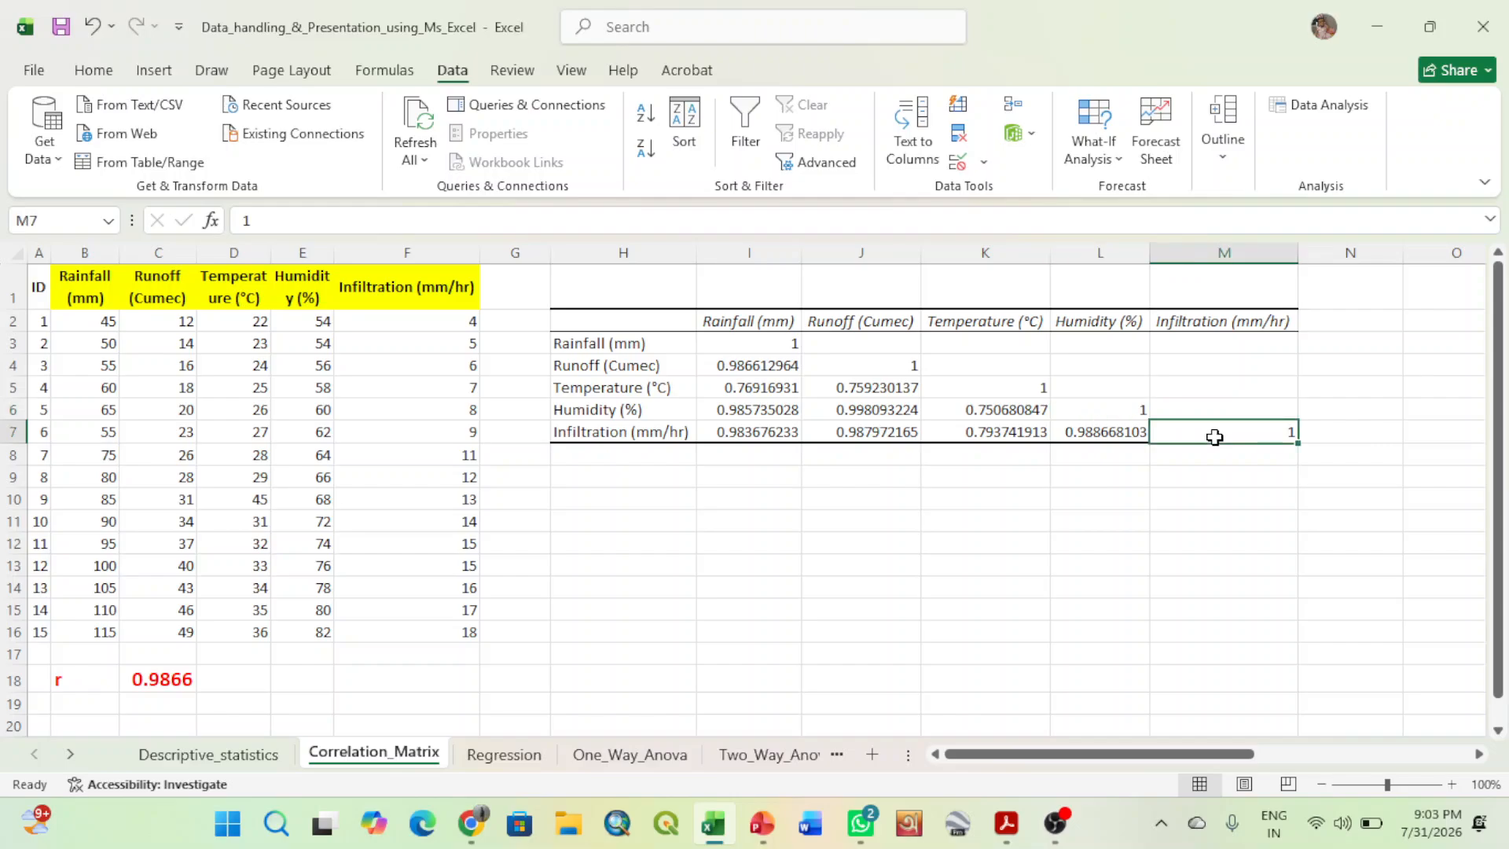
{"action": "left_click", "coordinate": [767, 348]}
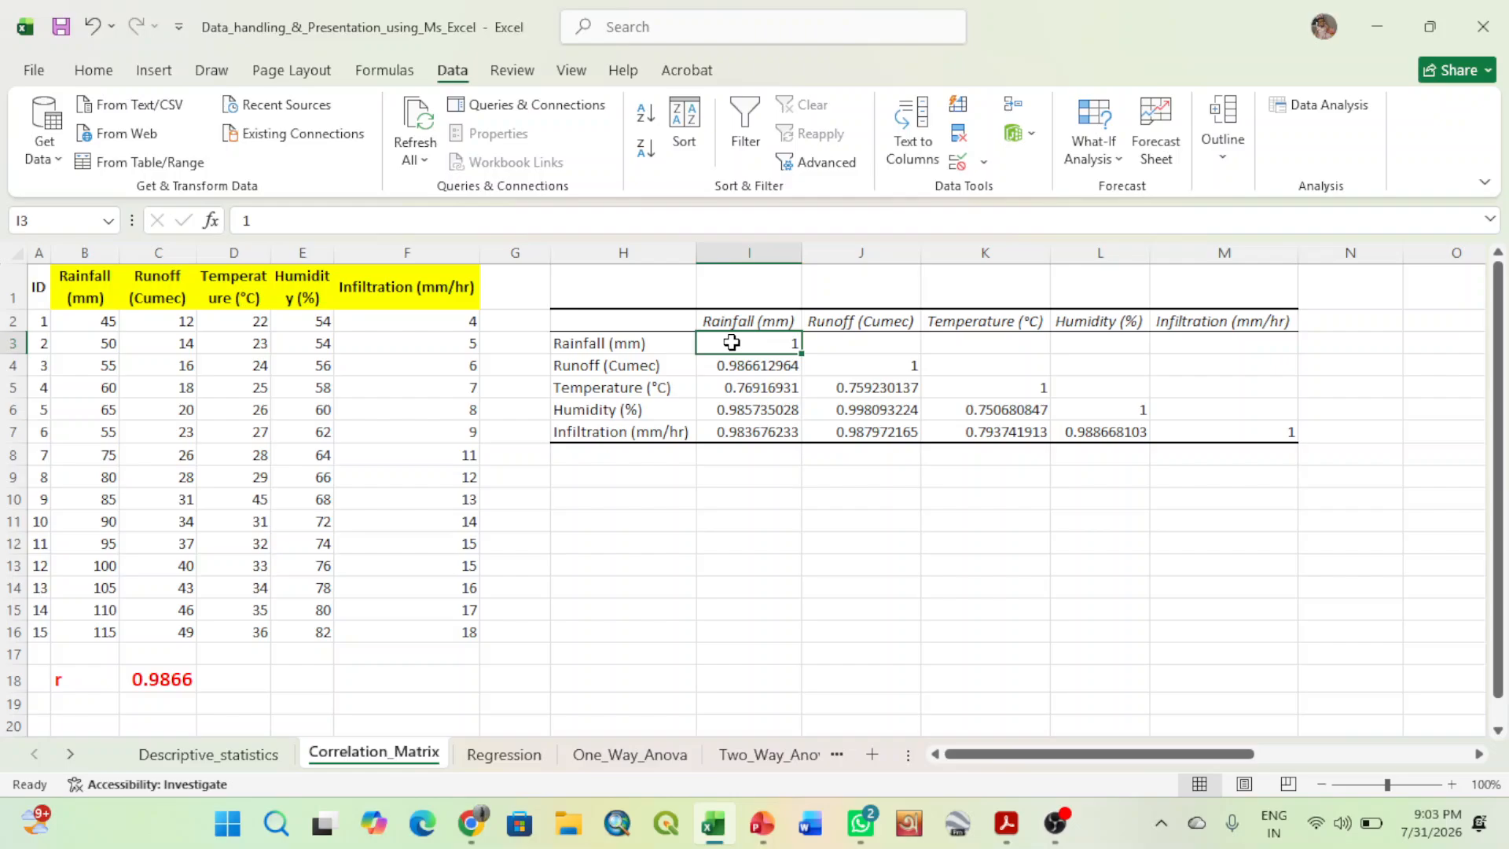
{"action": "left_click", "coordinate": [745, 537]}
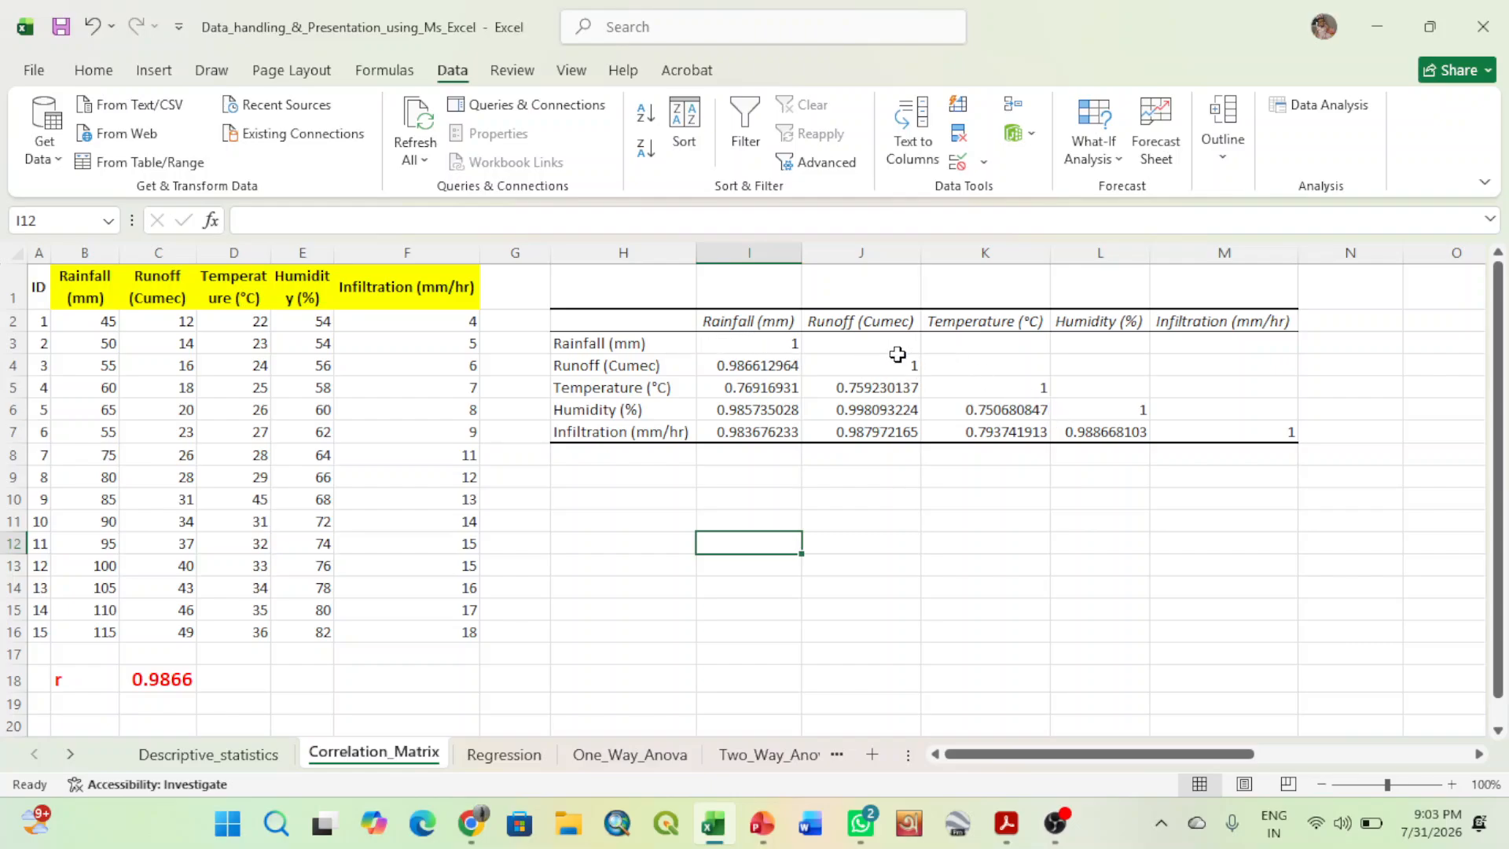
- Make the Runoff (Cumec) row label in H4 and column heading in J2 bold
{"action": "left_click", "coordinate": [660, 366]}
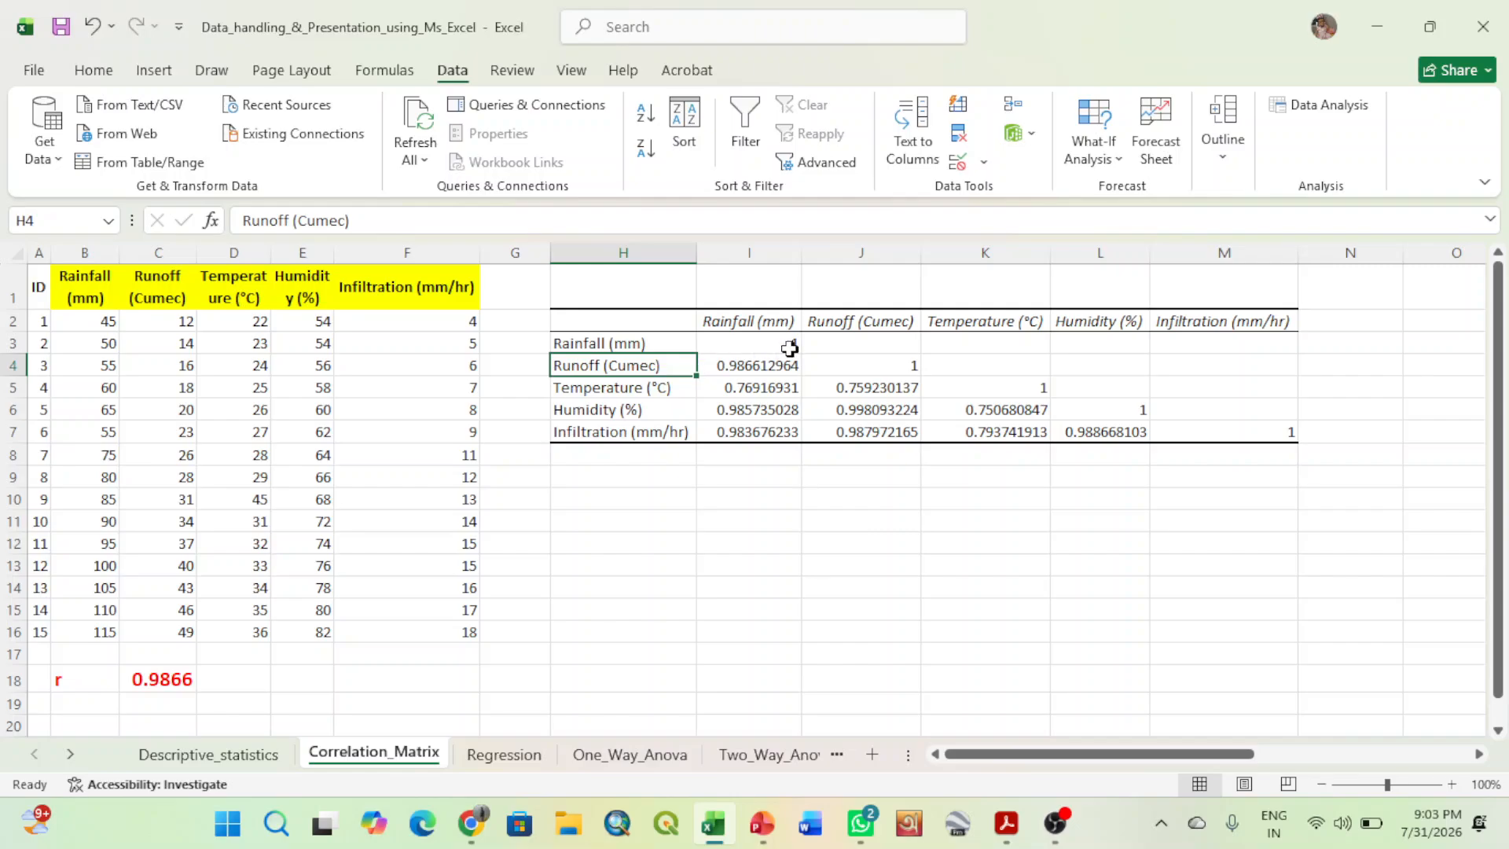
{"action": "left_click", "coordinate": [90, 70]}
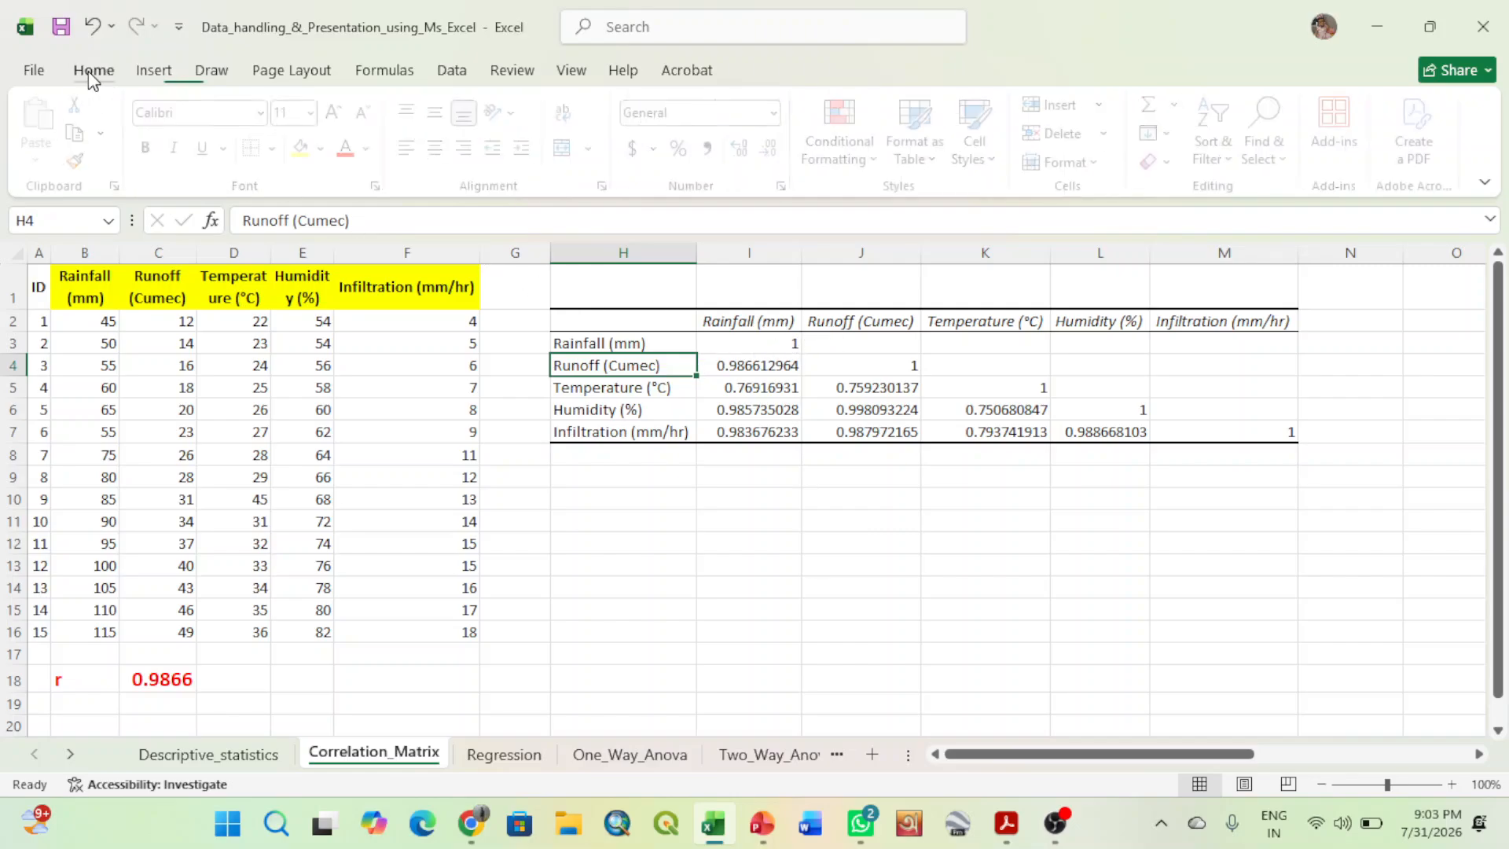
{"action": "left_click", "coordinate": [148, 149]}
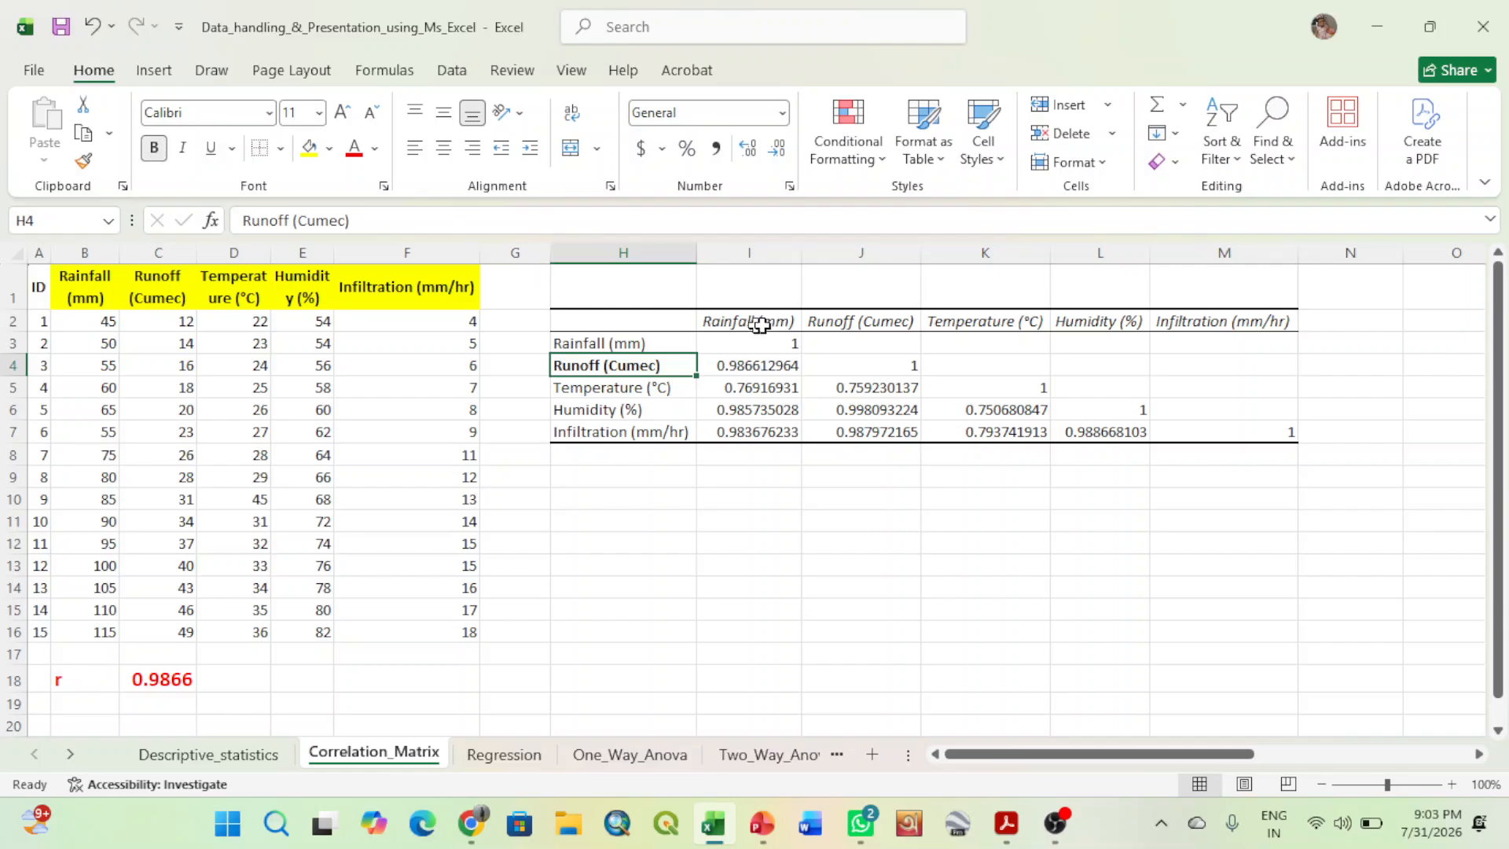
{"action": "left_click", "coordinate": [836, 327]}
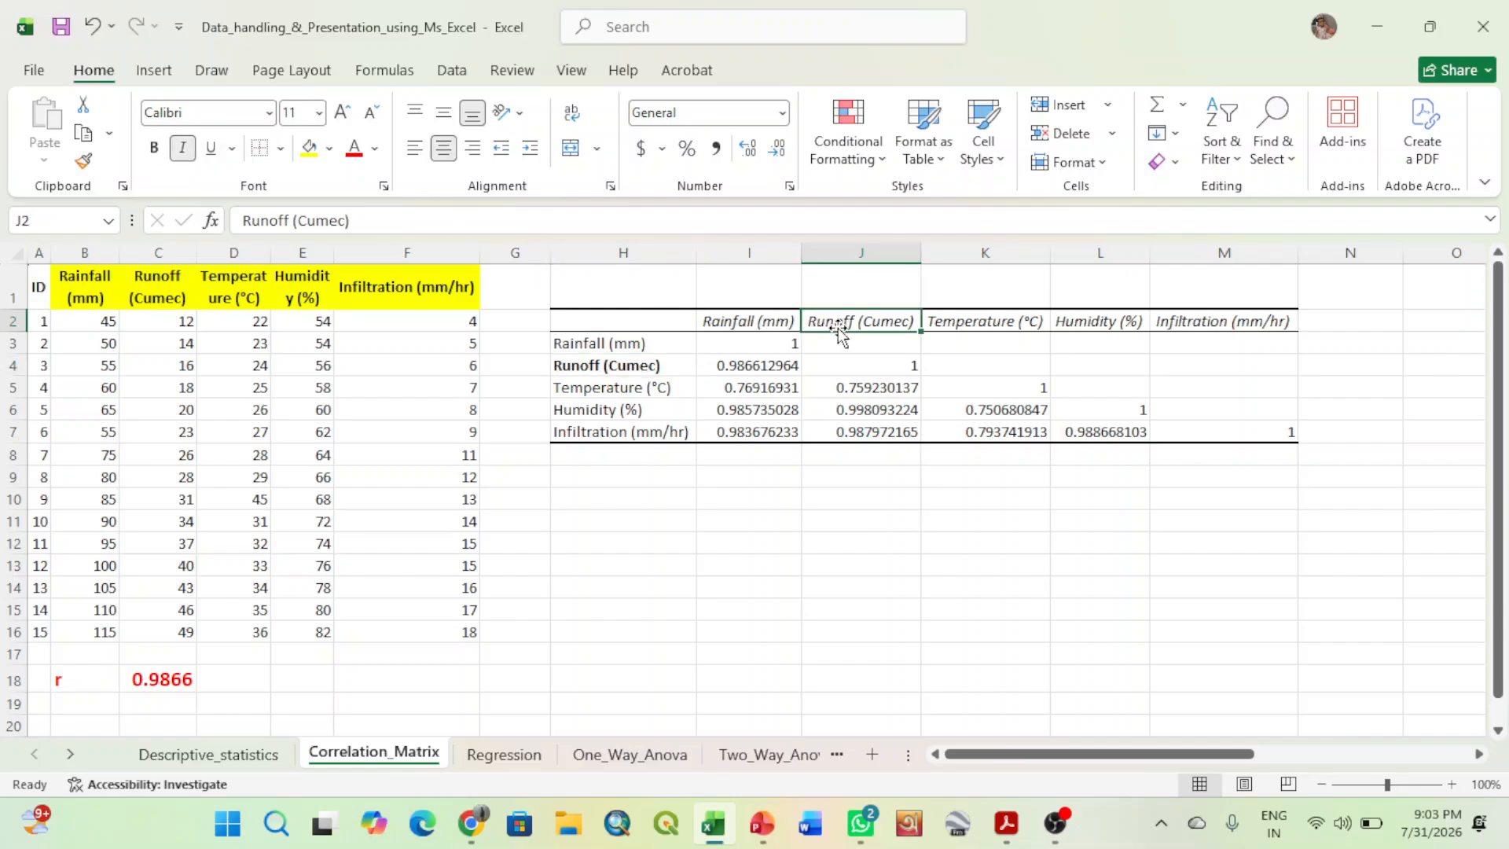
{"action": "left_click", "coordinate": [154, 148]}
{"action": "left_click", "coordinate": [804, 541]}
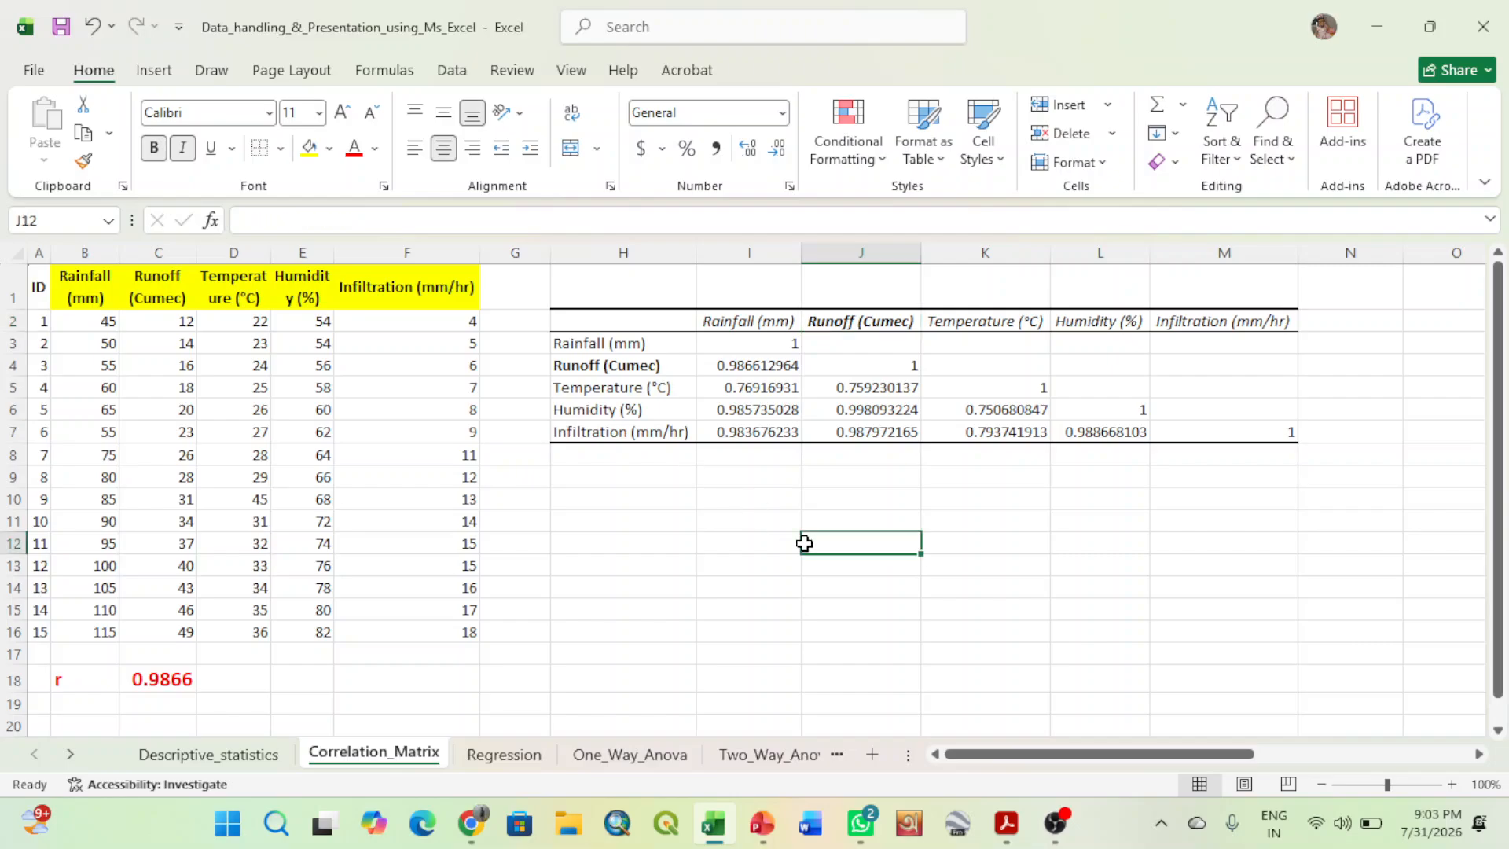
{"action": "left_click", "coordinate": [753, 363]}
{"action": "mouse_move", "coordinate": [753, 363]}
{"action": "left_mouse_down"}
{"action": "mouse_move", "coordinate": [898, 448]}
{"action": "mouse_move", "coordinate": [1115, 431]}
{"action": "left_mouse_up"}
{"action": "left_click", "coordinate": [879, 535]}
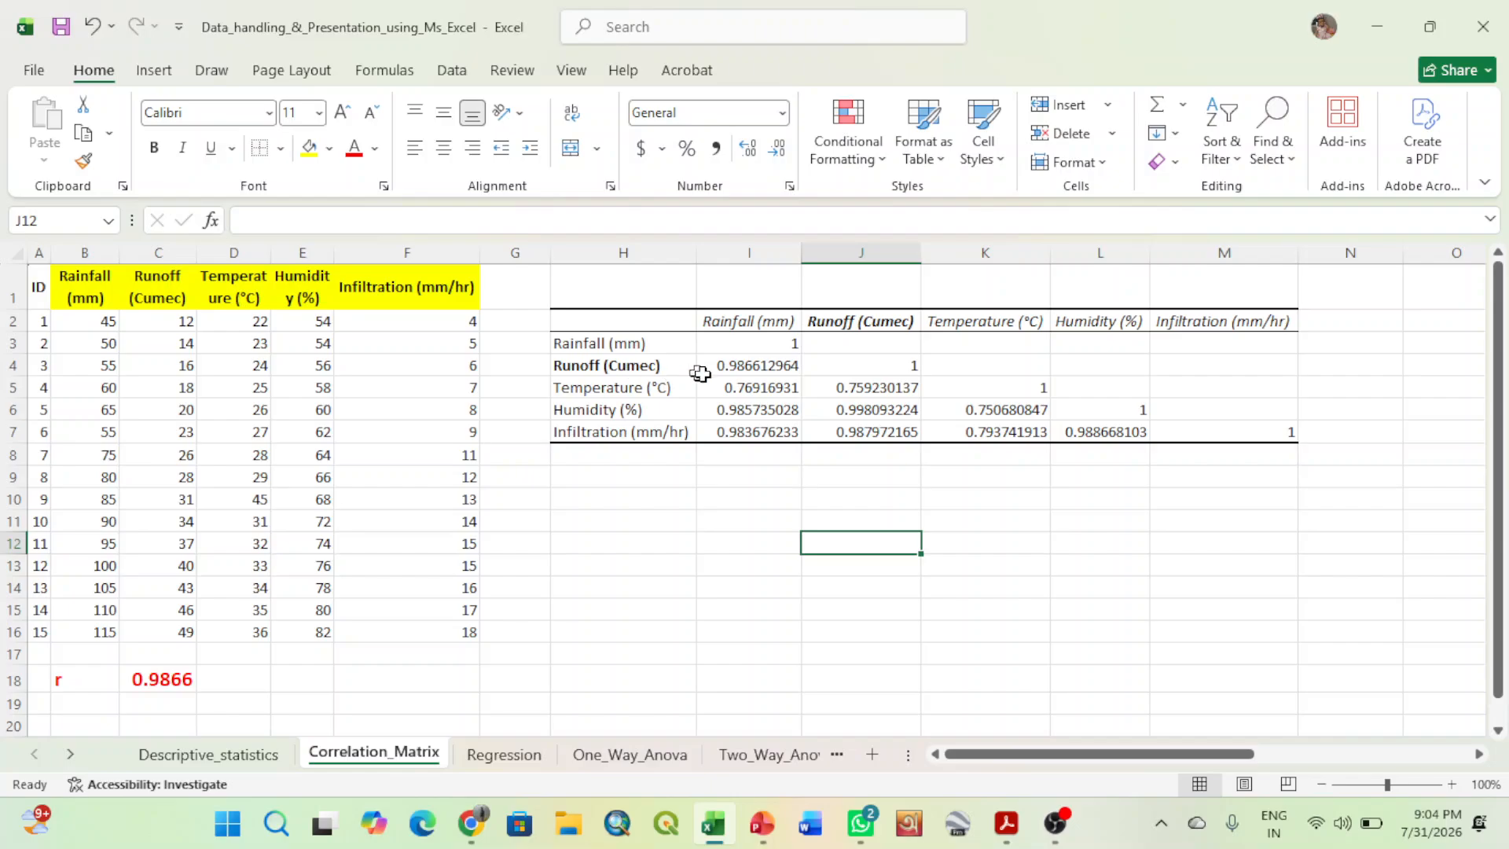
- Format the rainfall–runoff coefficient in I4 as bold red text with four decimal places
{"action": "left_click", "coordinate": [727, 367]}
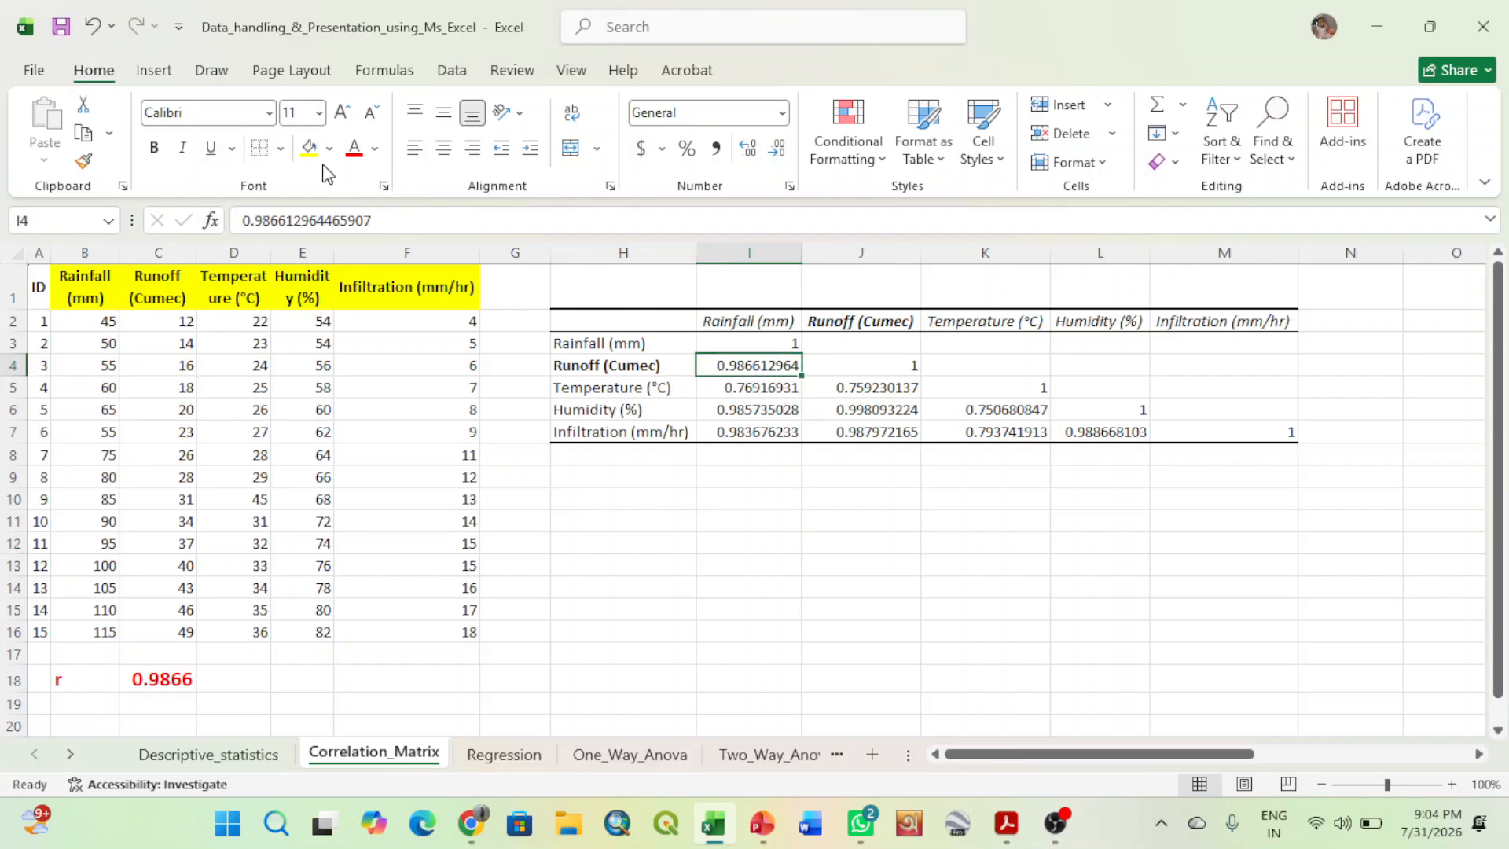
{"action": "left_click", "coordinate": [151, 156]}
{"action": "left_click", "coordinate": [780, 158]}
{"action": "left_click", "coordinate": [780, 158]}
{"action": "left_click", "coordinate": [780, 158]}
{"action": "left_click", "coordinate": [780, 158]}
{"action": "left_click", "coordinate": [781, 158]}
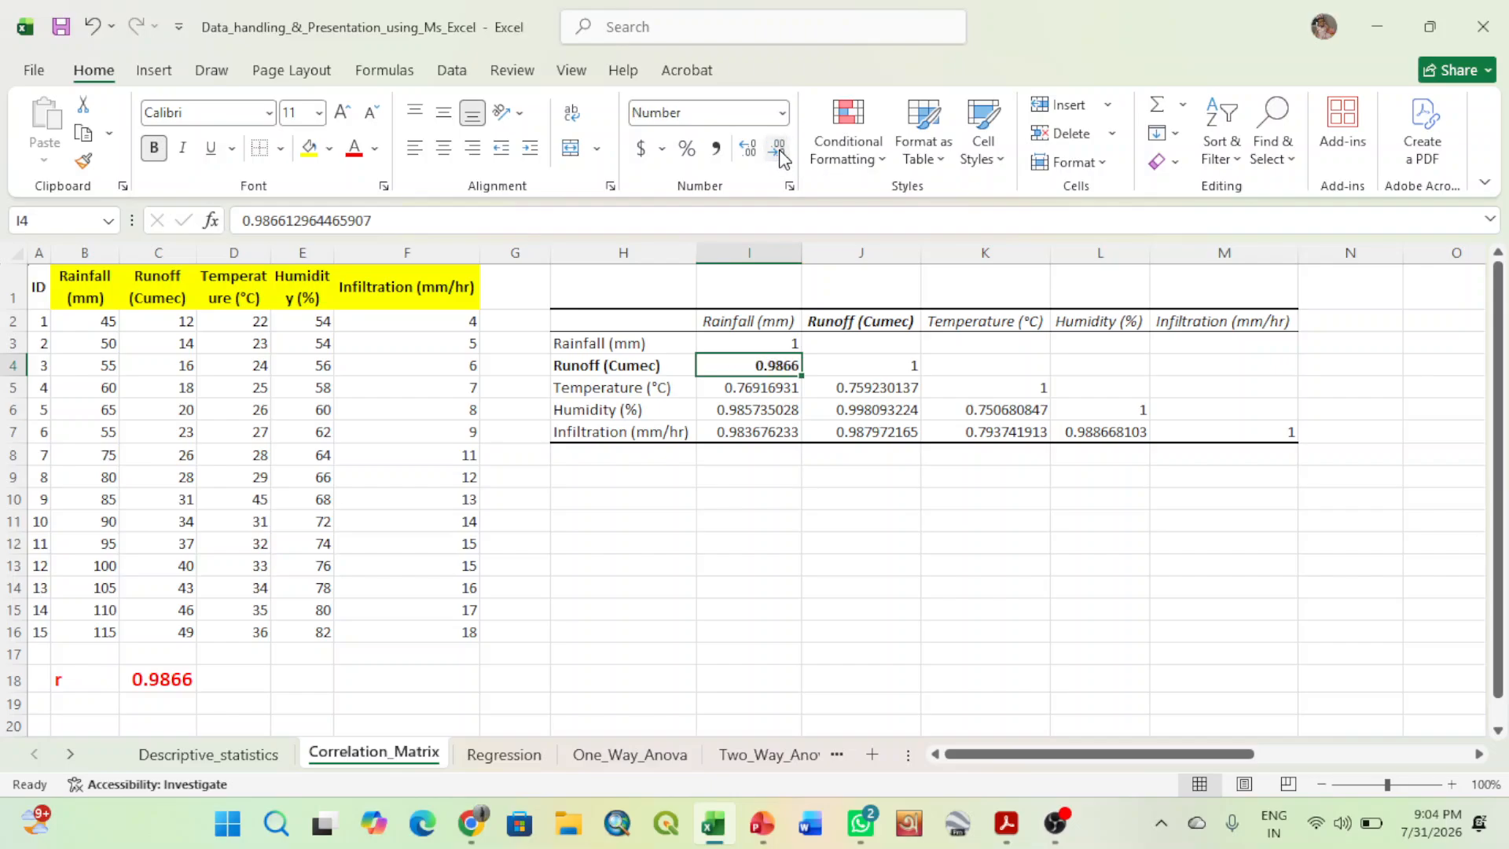
{"action": "left_click", "coordinate": [353, 151]}
{"action": "left_click", "coordinate": [725, 591]}
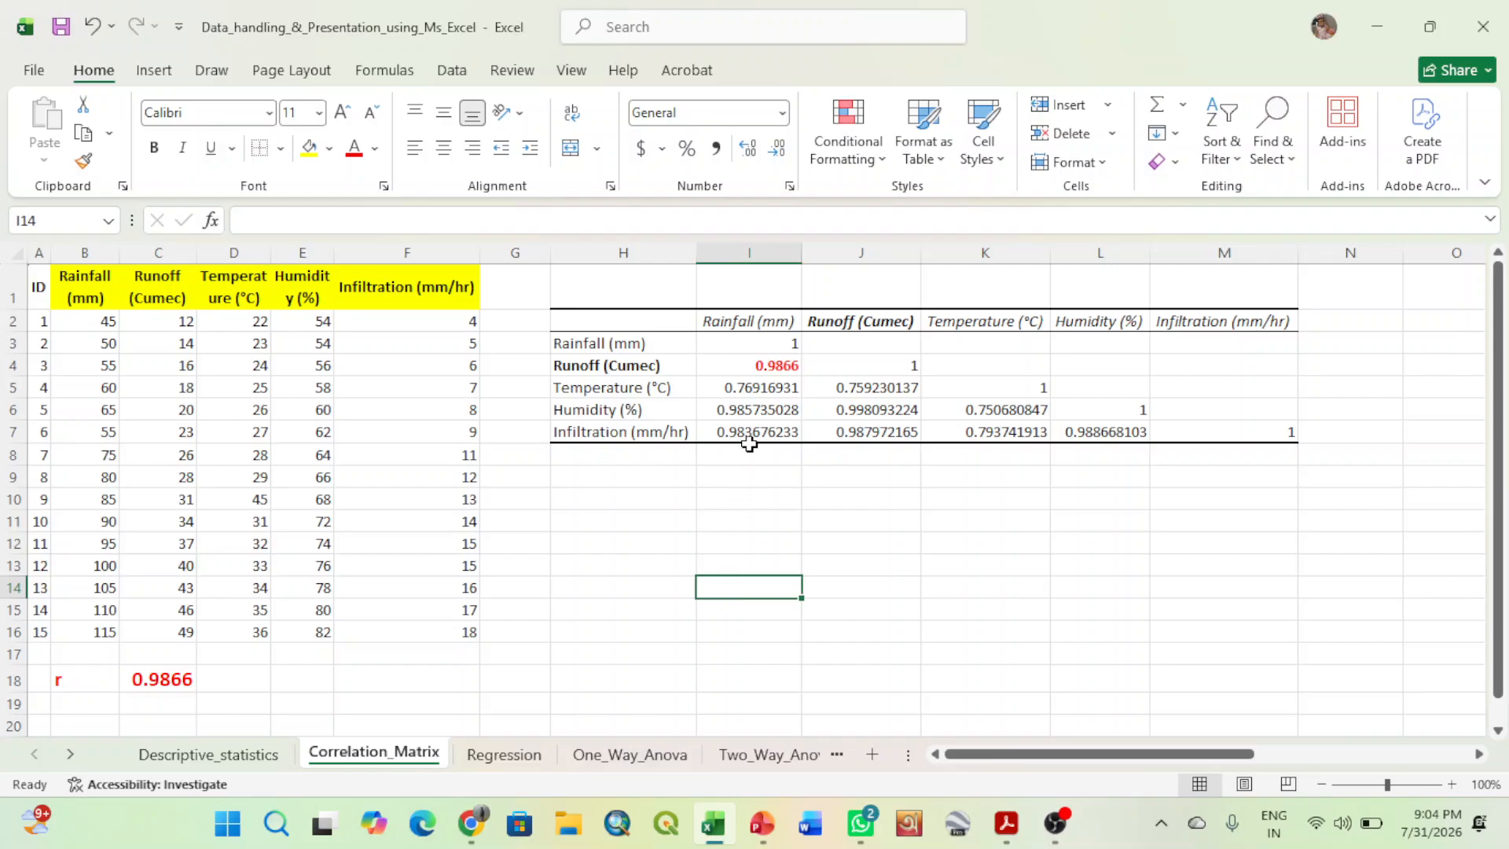
- Format the rainfall–temperature coefficient in I5 as bold red text with five decimal places
{"action": "left_click", "coordinate": [724, 384]}
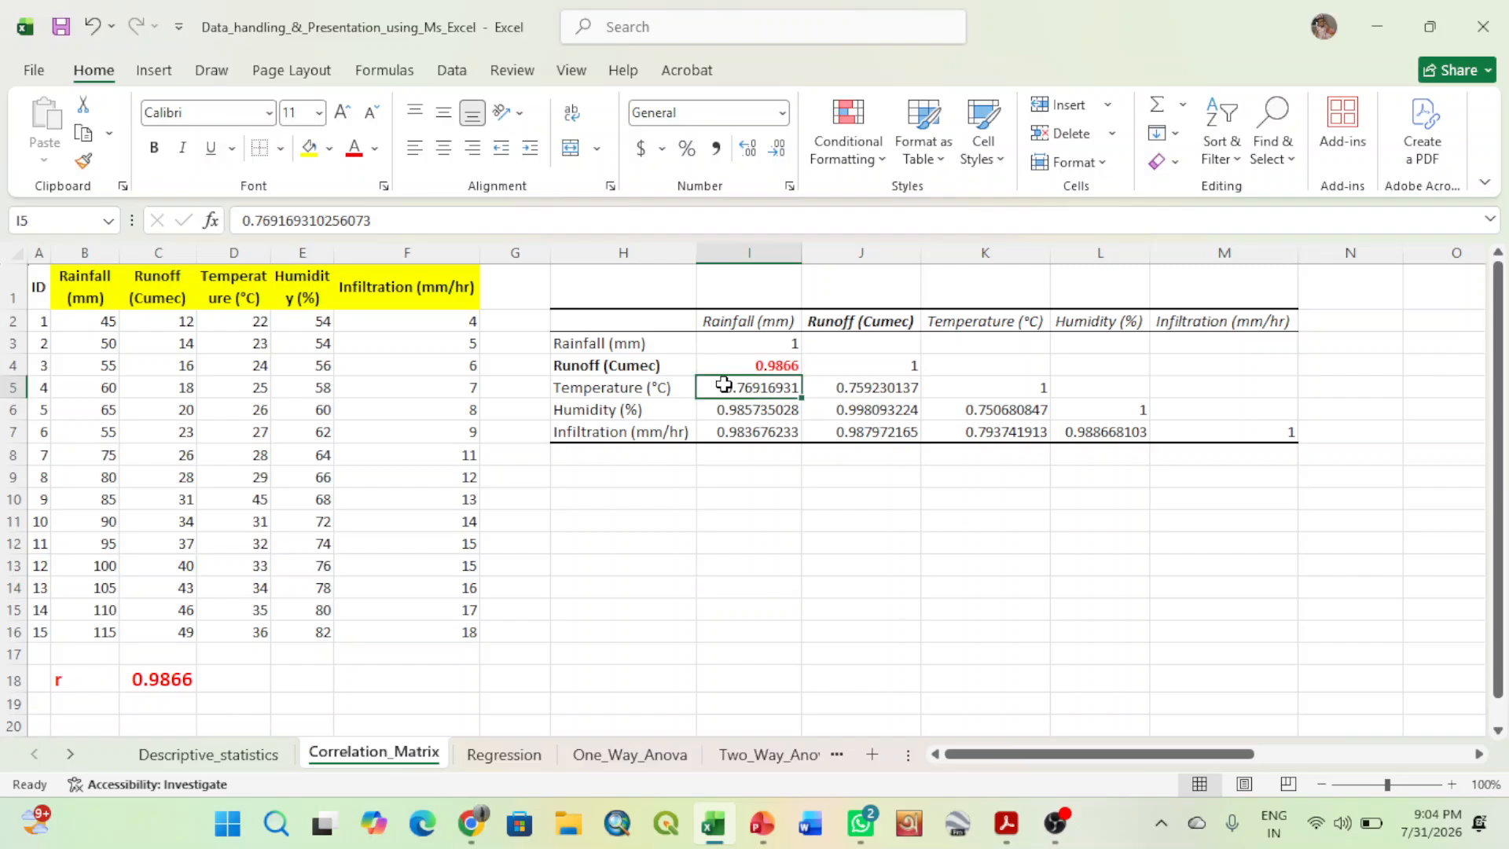
{"action": "left_click", "coordinate": [782, 149]}
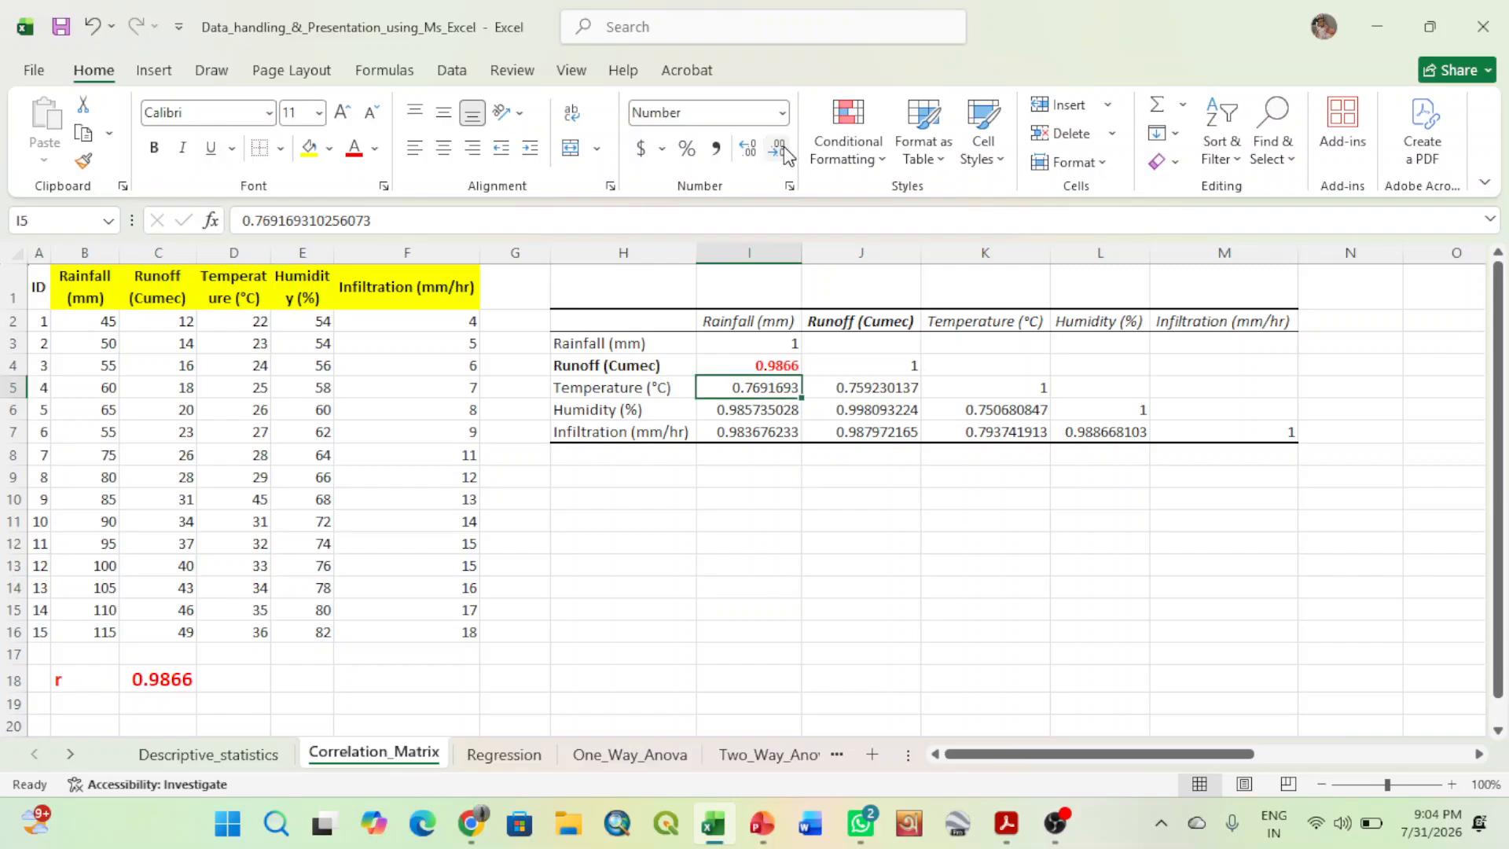
{"action": "left_click", "coordinate": [781, 148]}
{"action": "left_click", "coordinate": [782, 148]}
{"action": "left_click", "coordinate": [350, 156]}
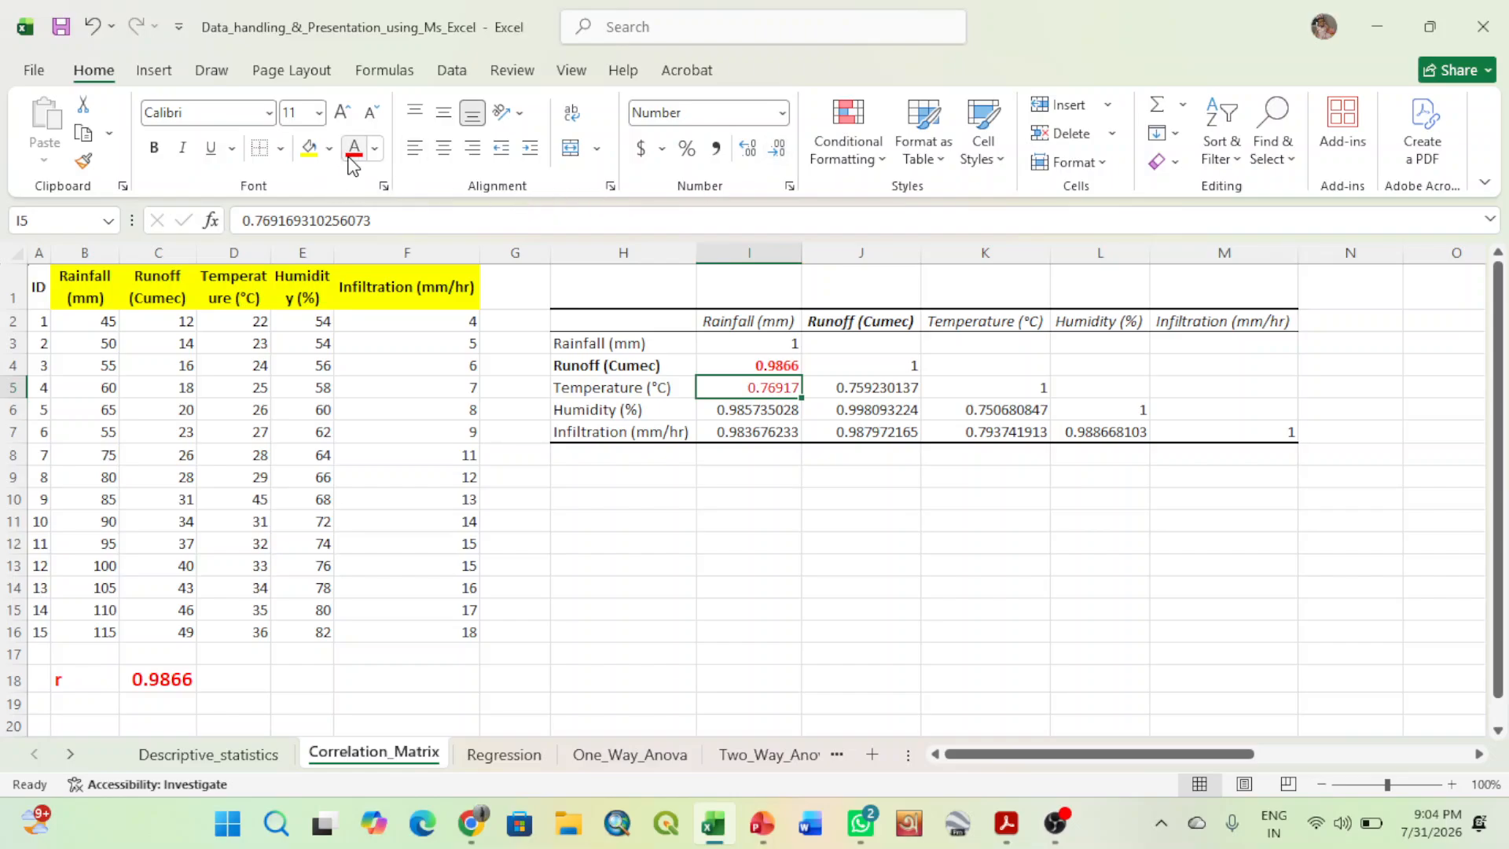
{"action": "left_click", "coordinate": [153, 147]}
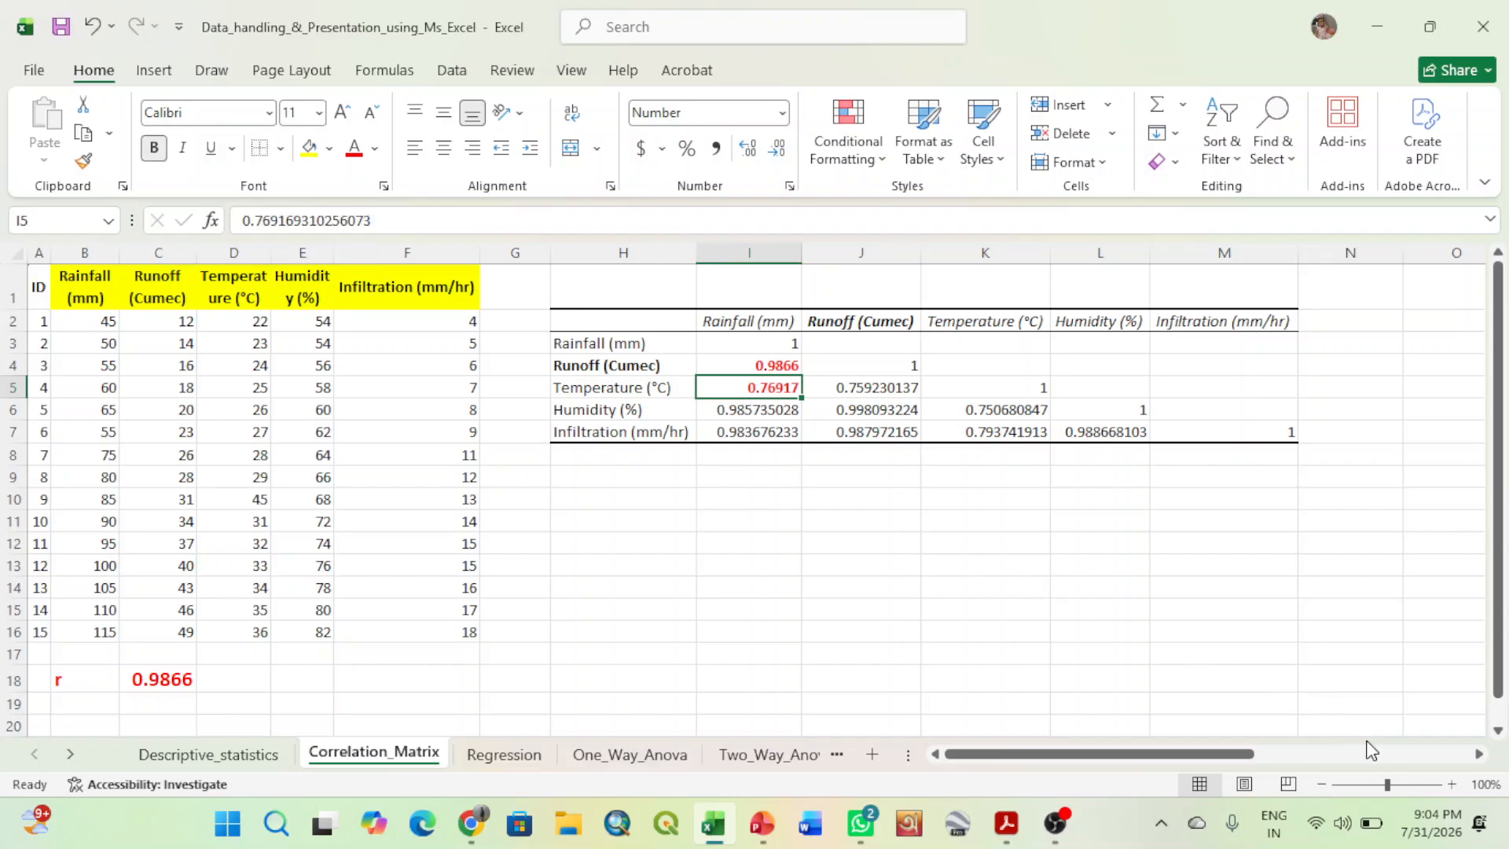
- Enlarge the sheet view to 120% and bring the whole correlation matrix into view
{"action": "left_click", "coordinate": [1449, 782]}
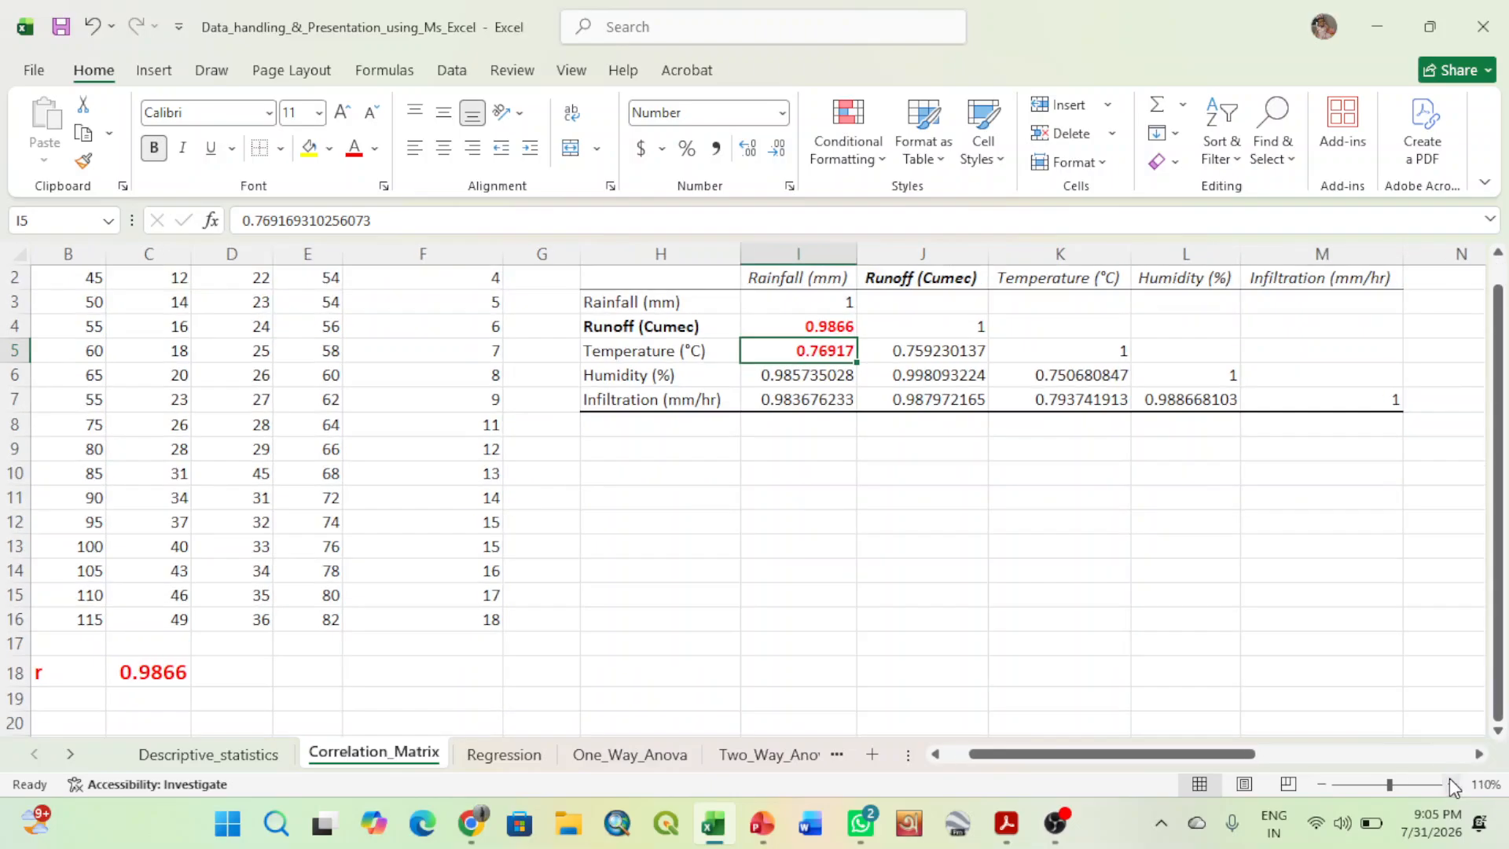
{"action": "left_click", "coordinate": [1450, 782]}
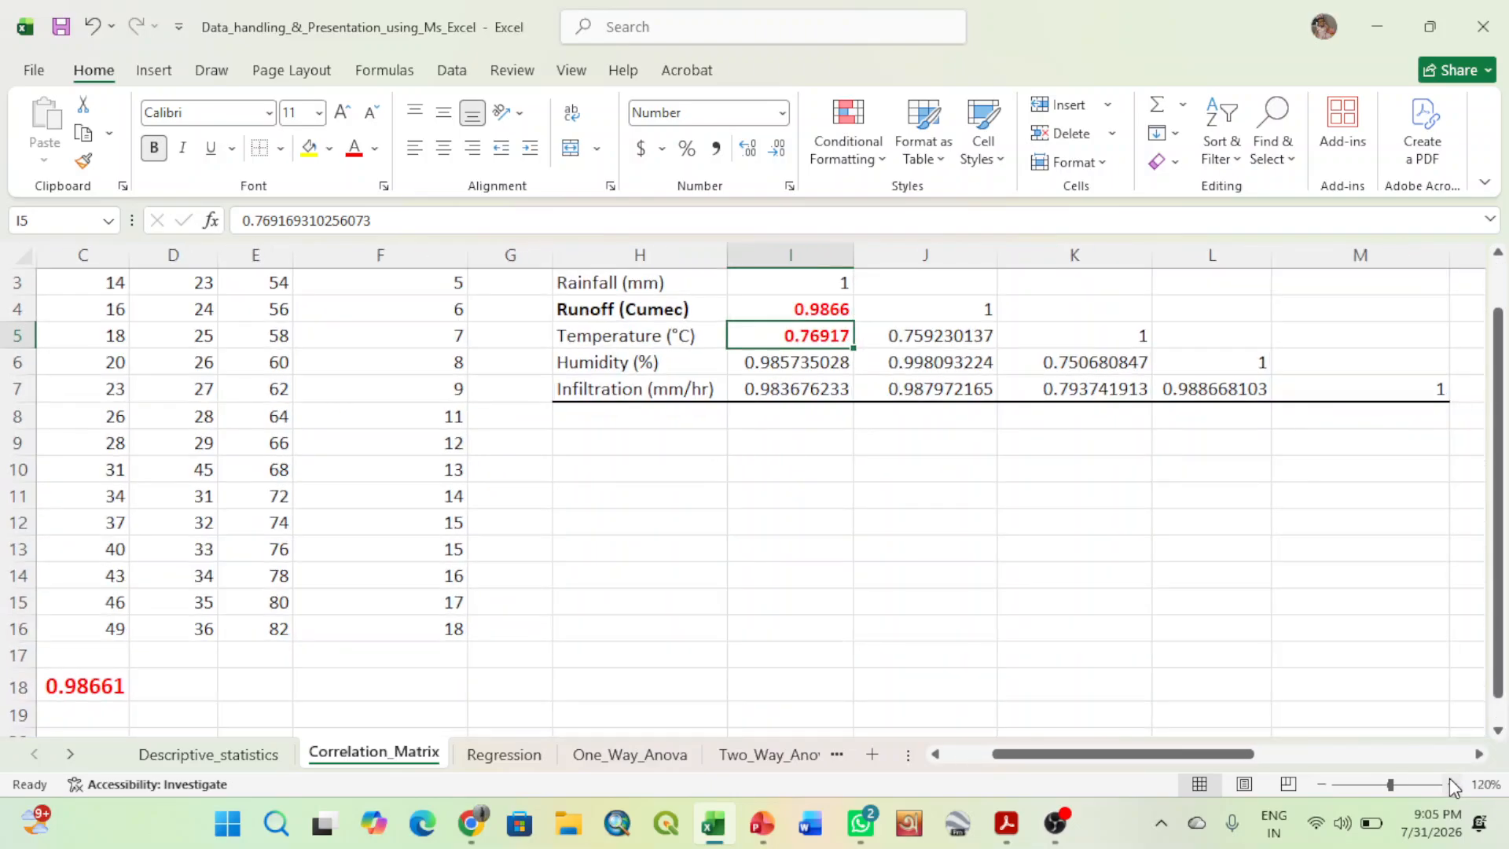
{"action": "left_click_drag", "start_coordinate": [1504, 588], "coordinate": [1505, 540]}
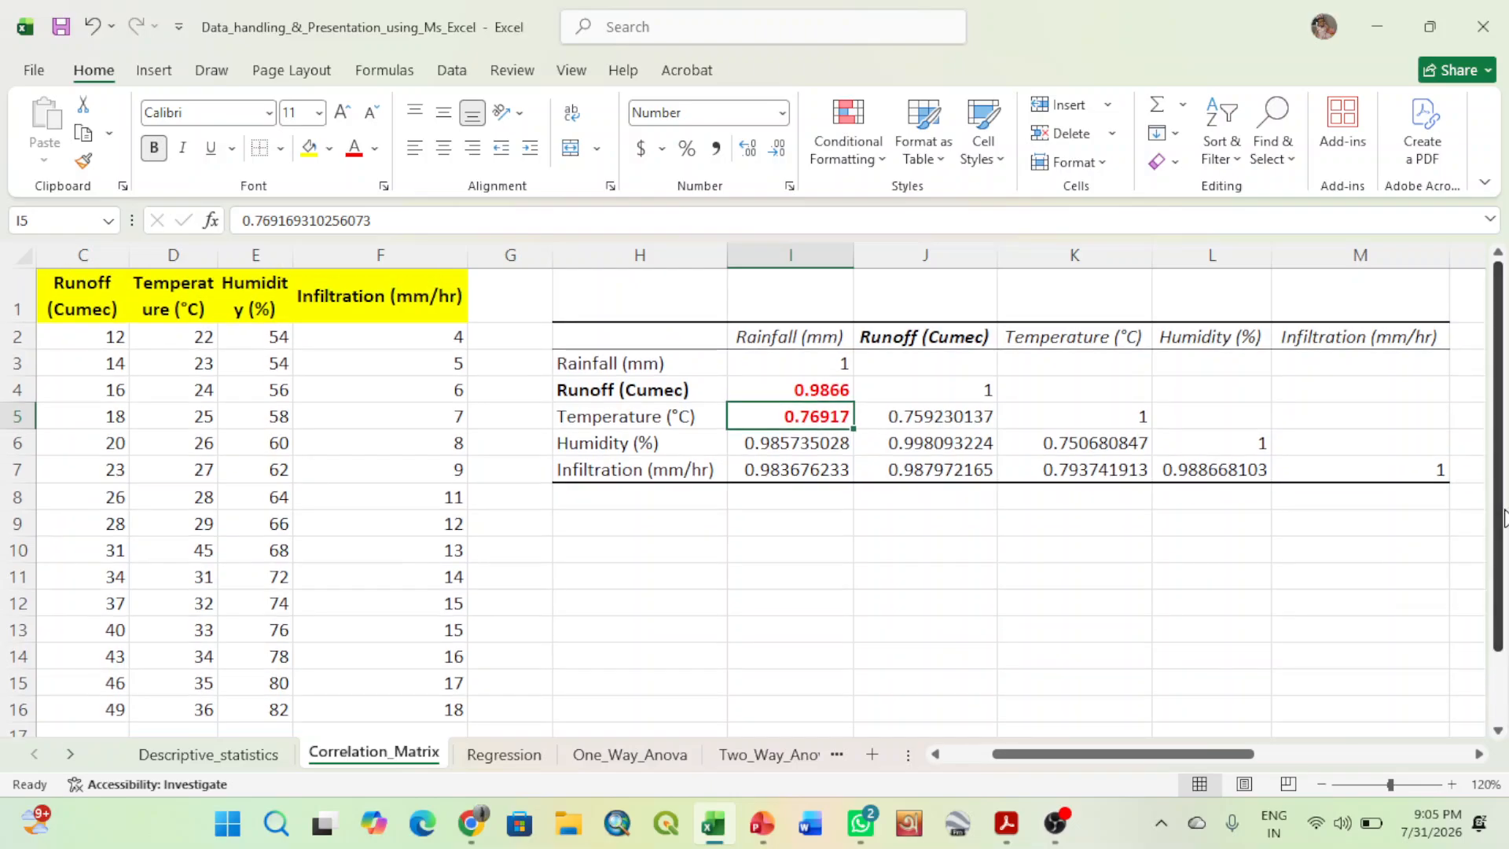
- Examine the matrix coefficients relating rainfall to humidity and infiltration, and runoff to temperature and humidity
{"action": "left_click", "coordinate": [770, 452]}
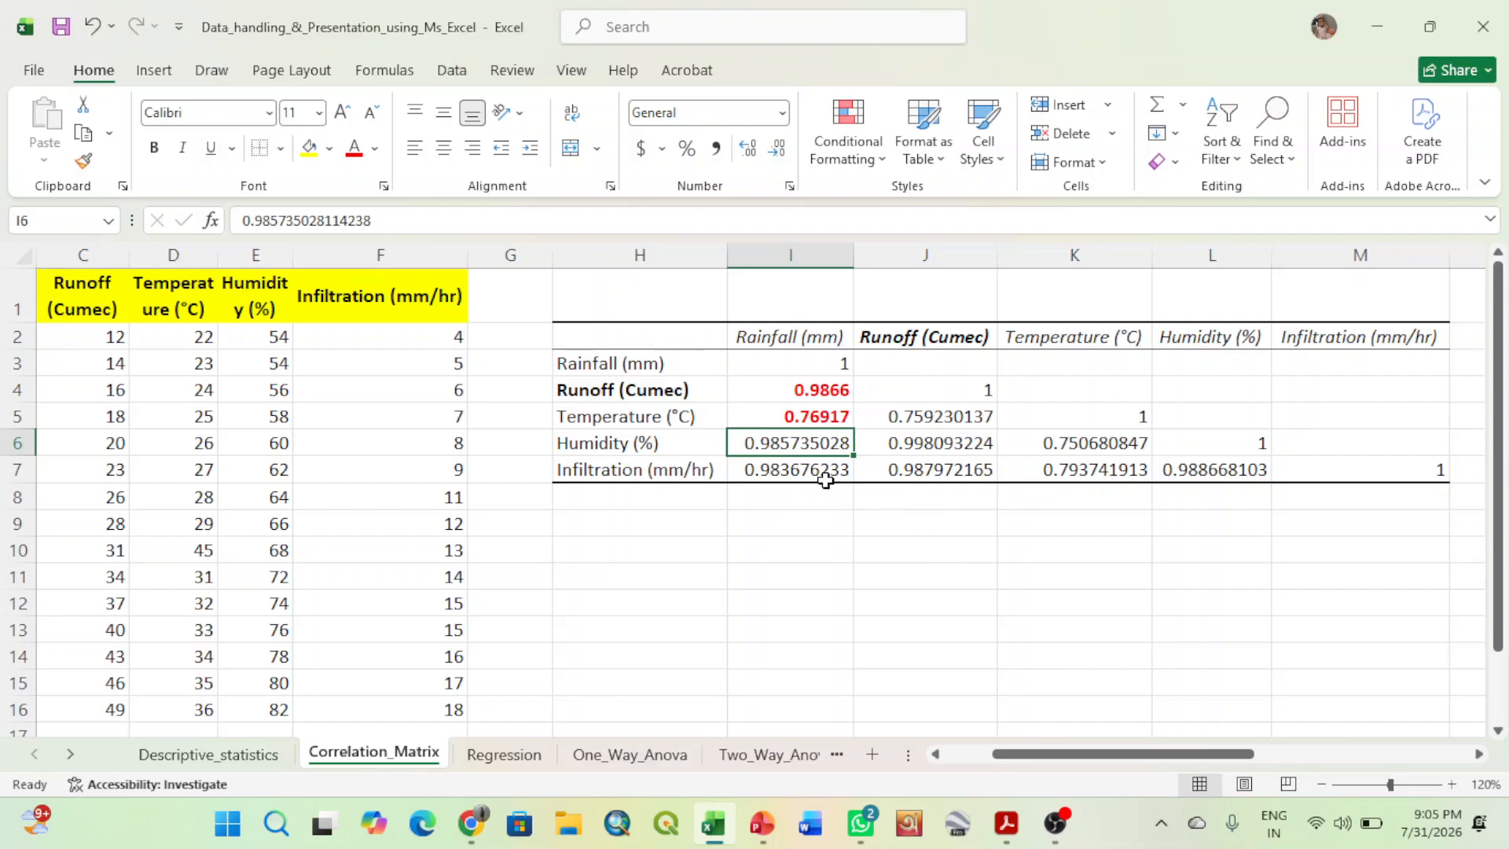
{"action": "left_click", "coordinate": [818, 474]}
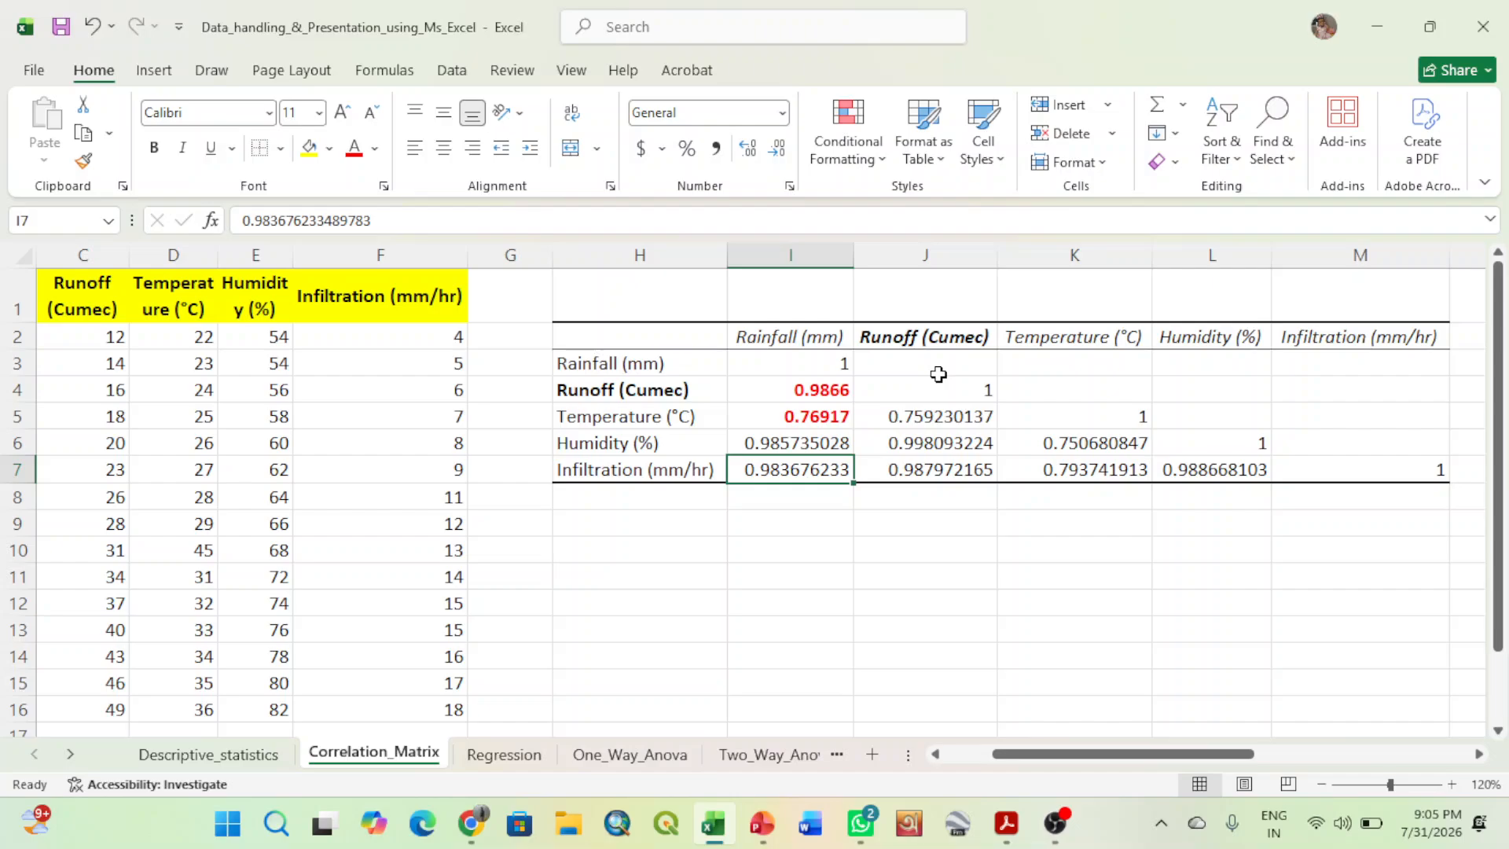
{"action": "left_click", "coordinate": [936, 417]}
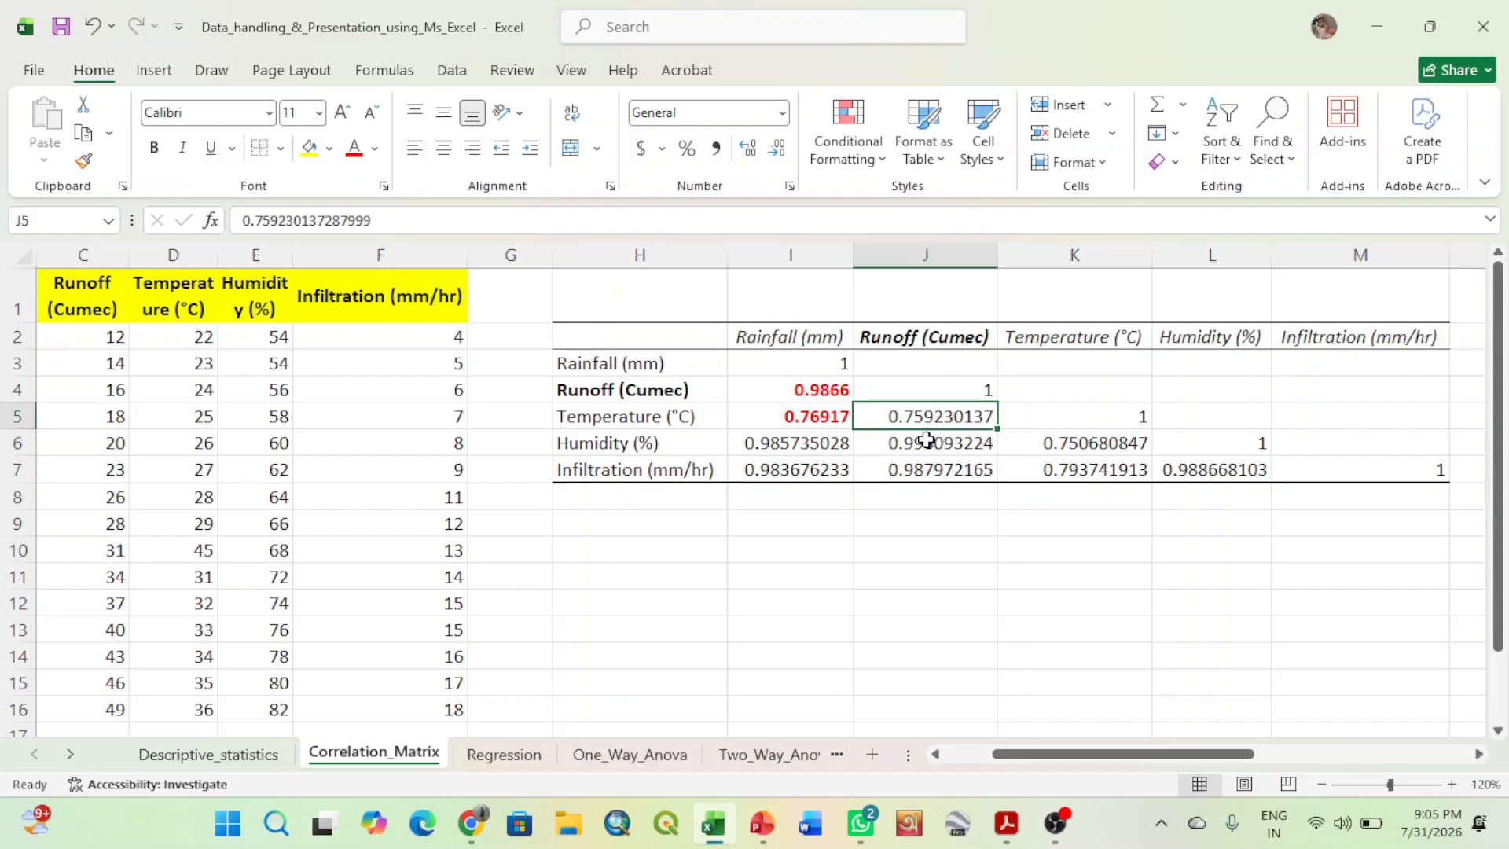
{"action": "left_click", "coordinate": [923, 440]}
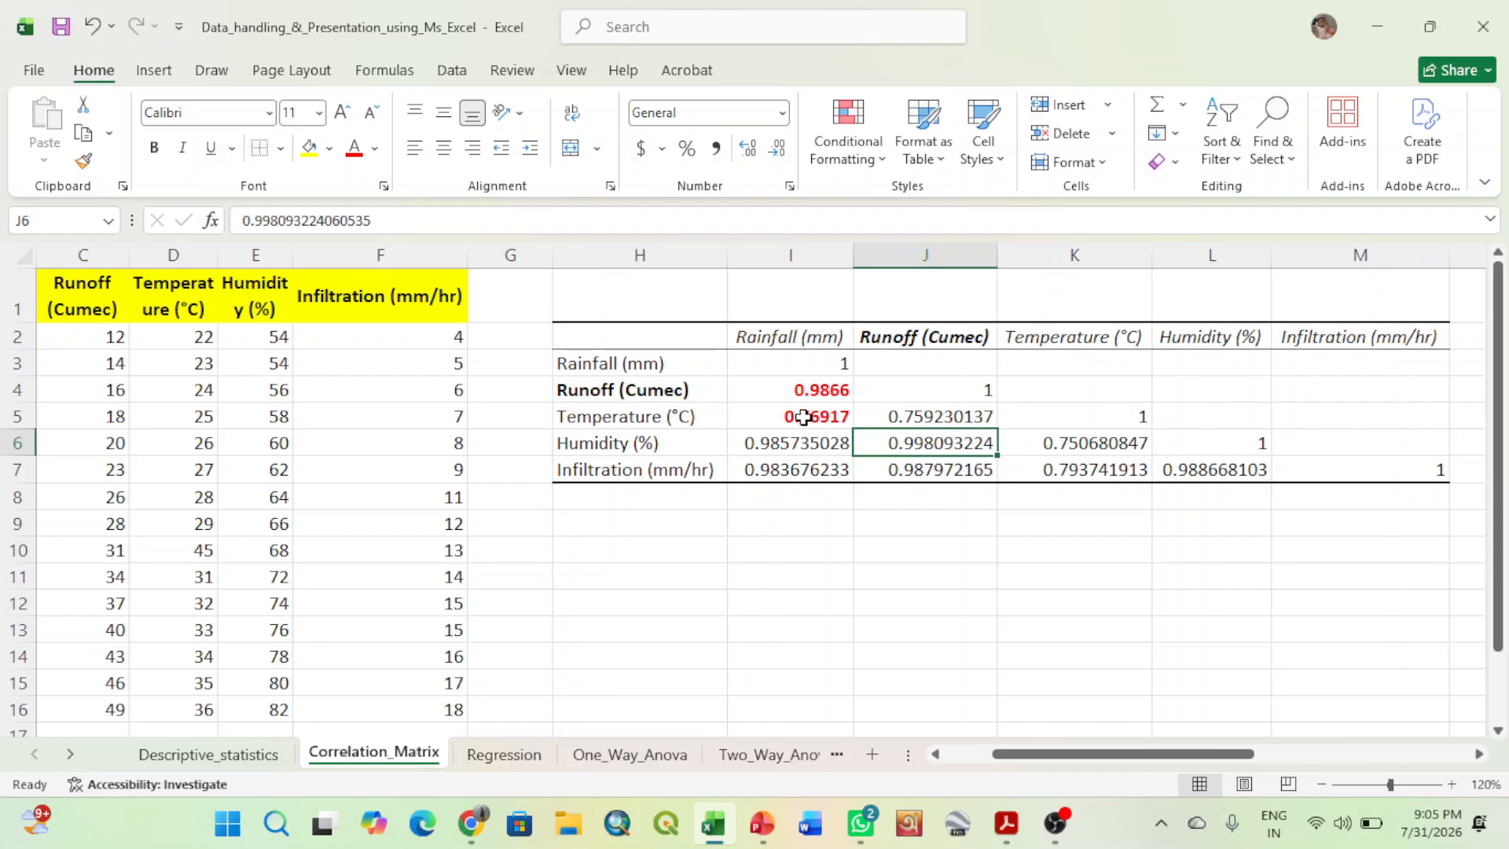
{"action": "left_click", "coordinate": [697, 585]}
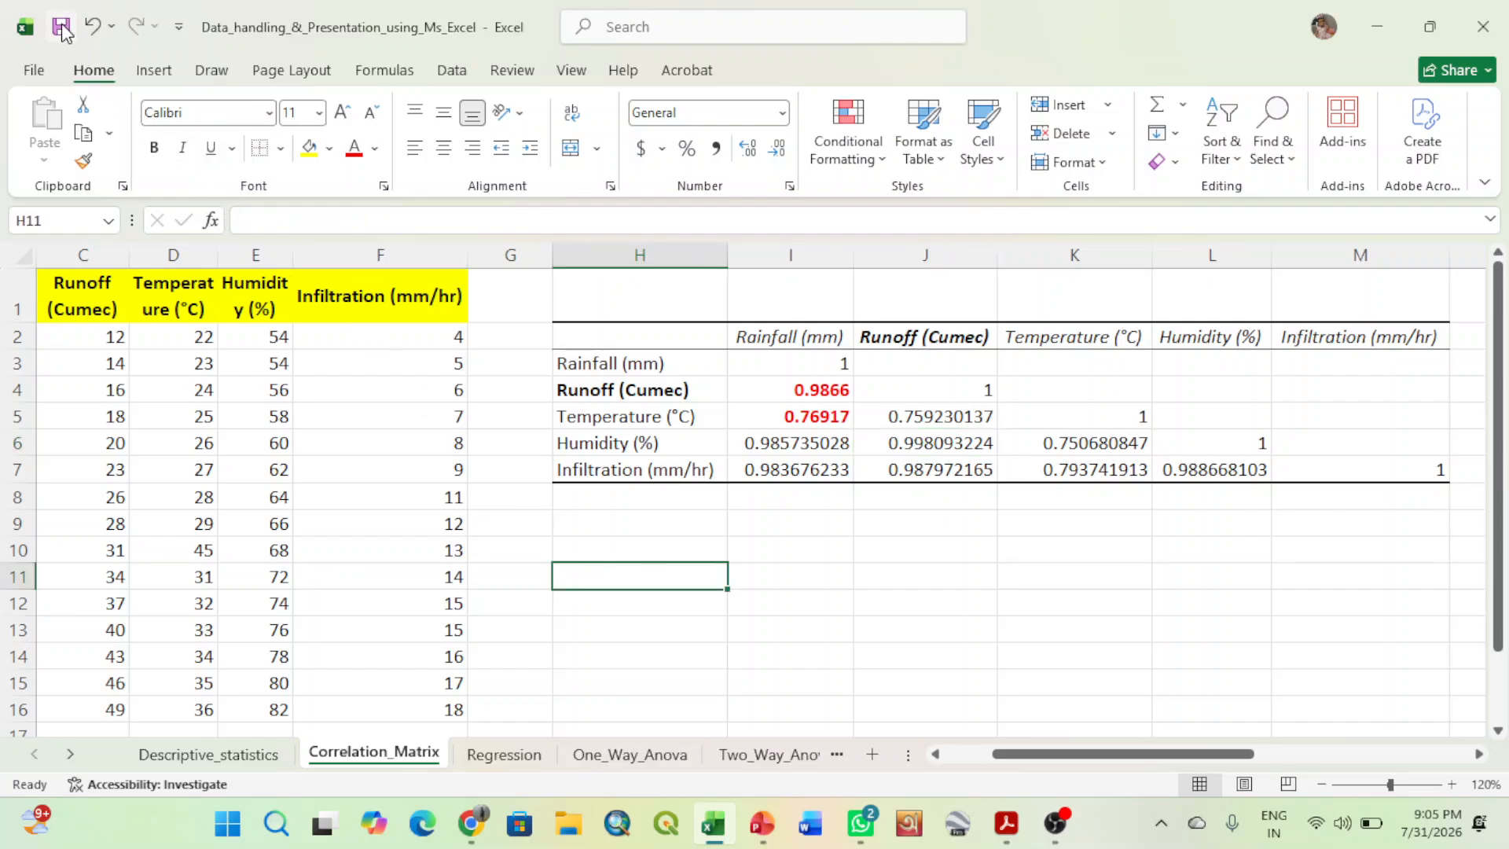
- Save the workbook with the climate data columns and the correlation matrix in view together
{"action": "left_click_drag", "start_coordinate": [1062, 755], "coordinate": [988, 755]}
{"action": "left_click", "coordinate": [982, 619]}
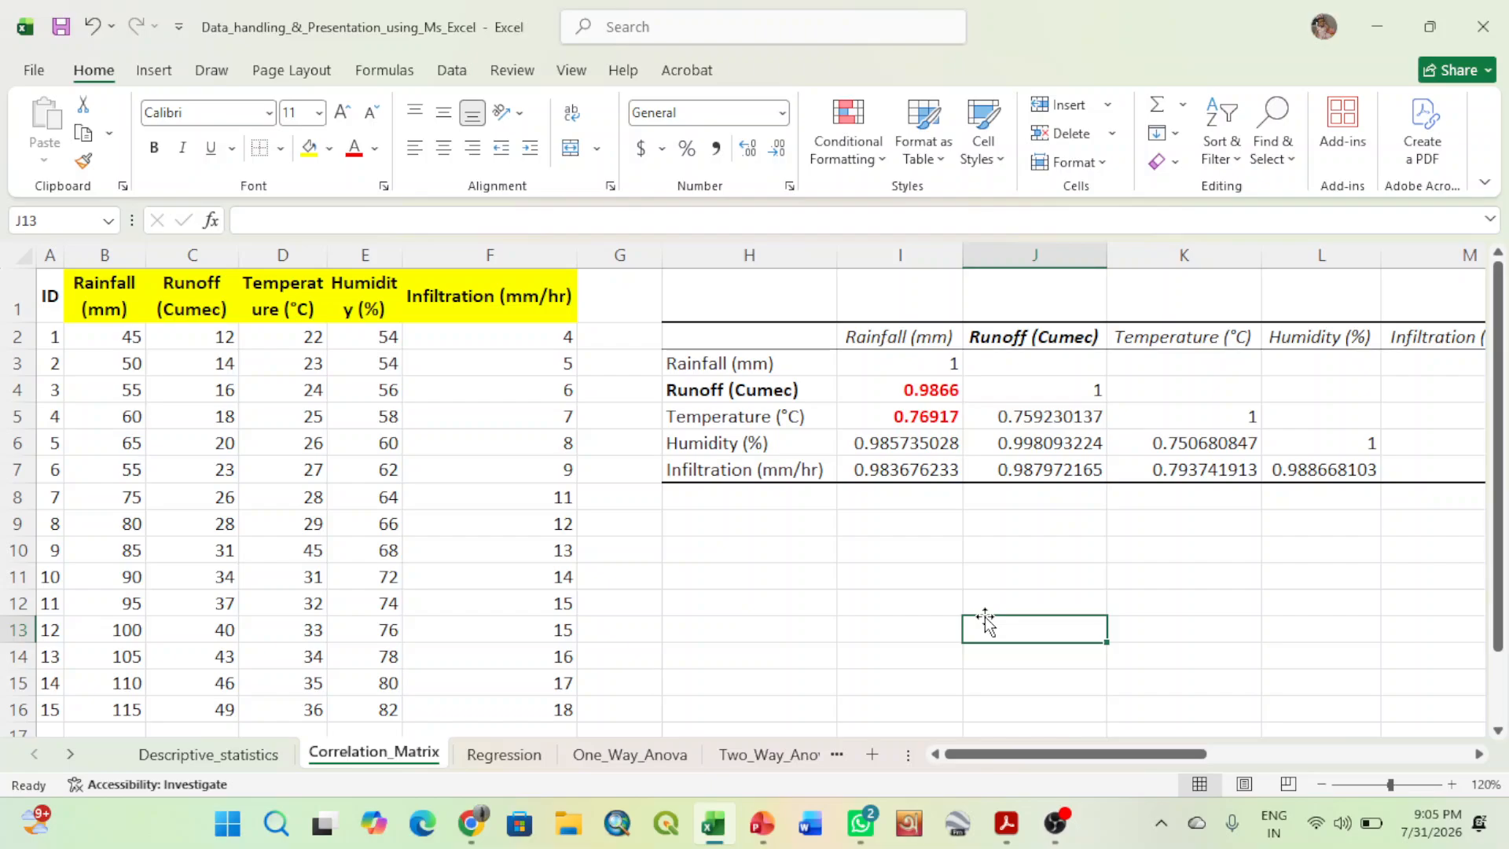
{"action": "left_click", "coordinate": [790, 601]}
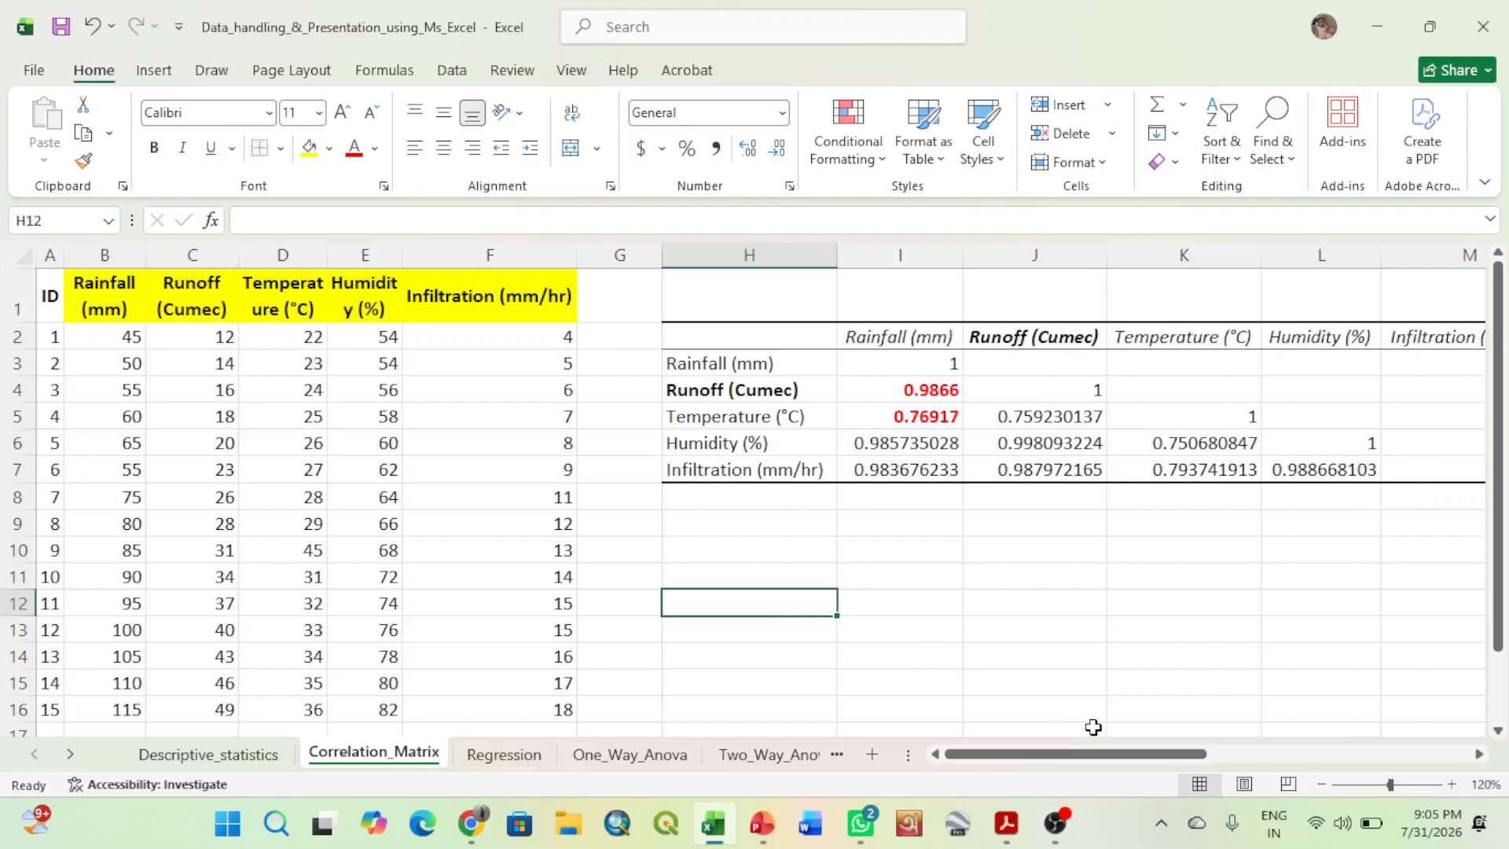
{"action": "left_click_drag", "start_coordinate": [1120, 751], "coordinate": [950, 758]}
{"action": "left_click", "coordinate": [742, 554]}
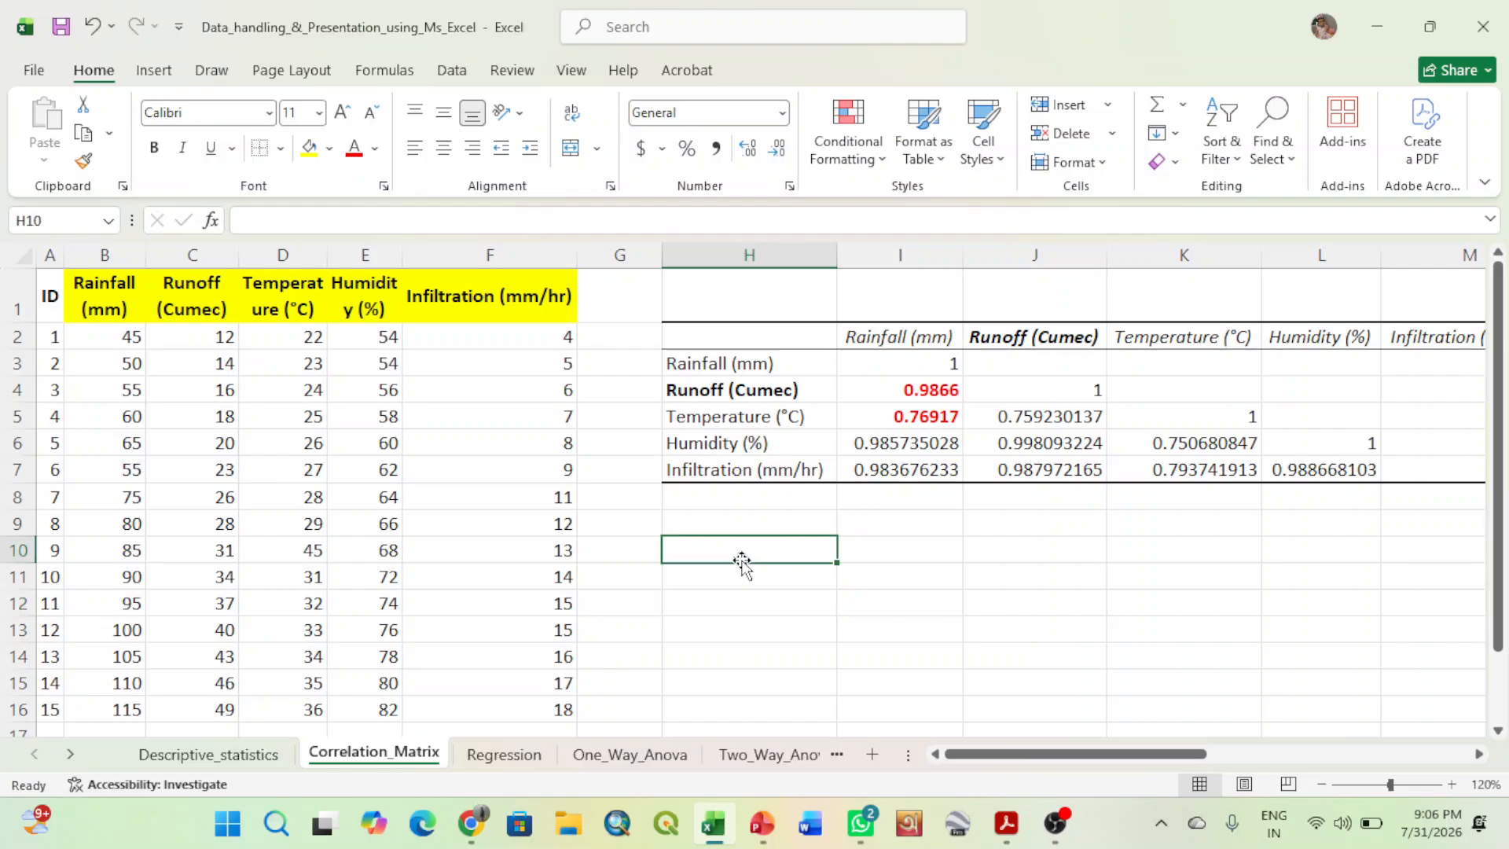
{"action": "left_click", "coordinate": [61, 29]}
- Narrow the Infiltration (mm/hr) data column F so that its heading wraps onto two lines
{"action": "left_click", "coordinate": [913, 604]}
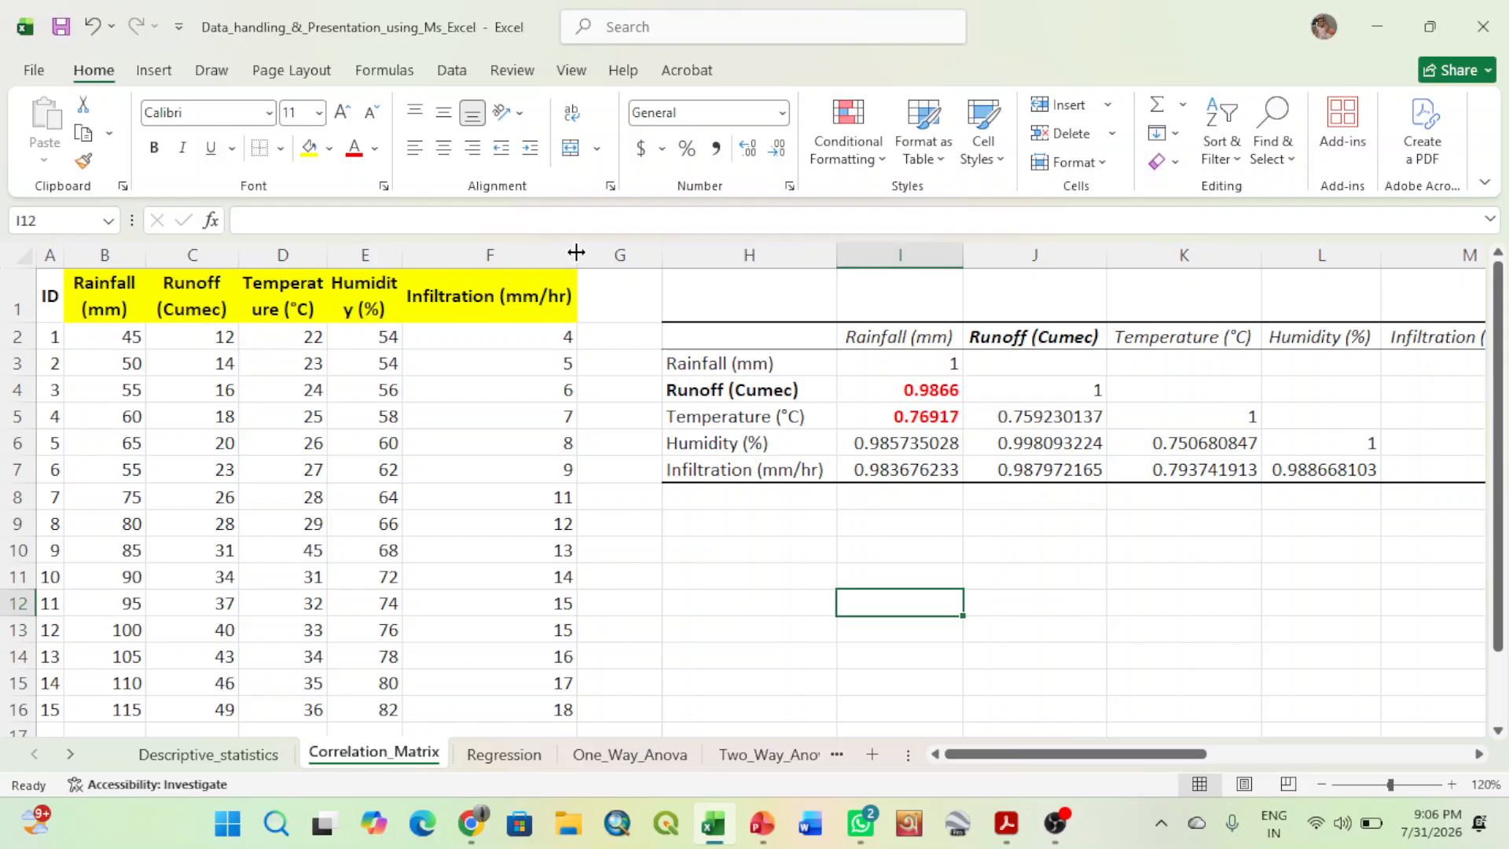
{"action": "left_click_drag", "start_coordinate": [572, 254], "coordinate": [546, 255]}
{"action": "left_click", "coordinate": [722, 593]}
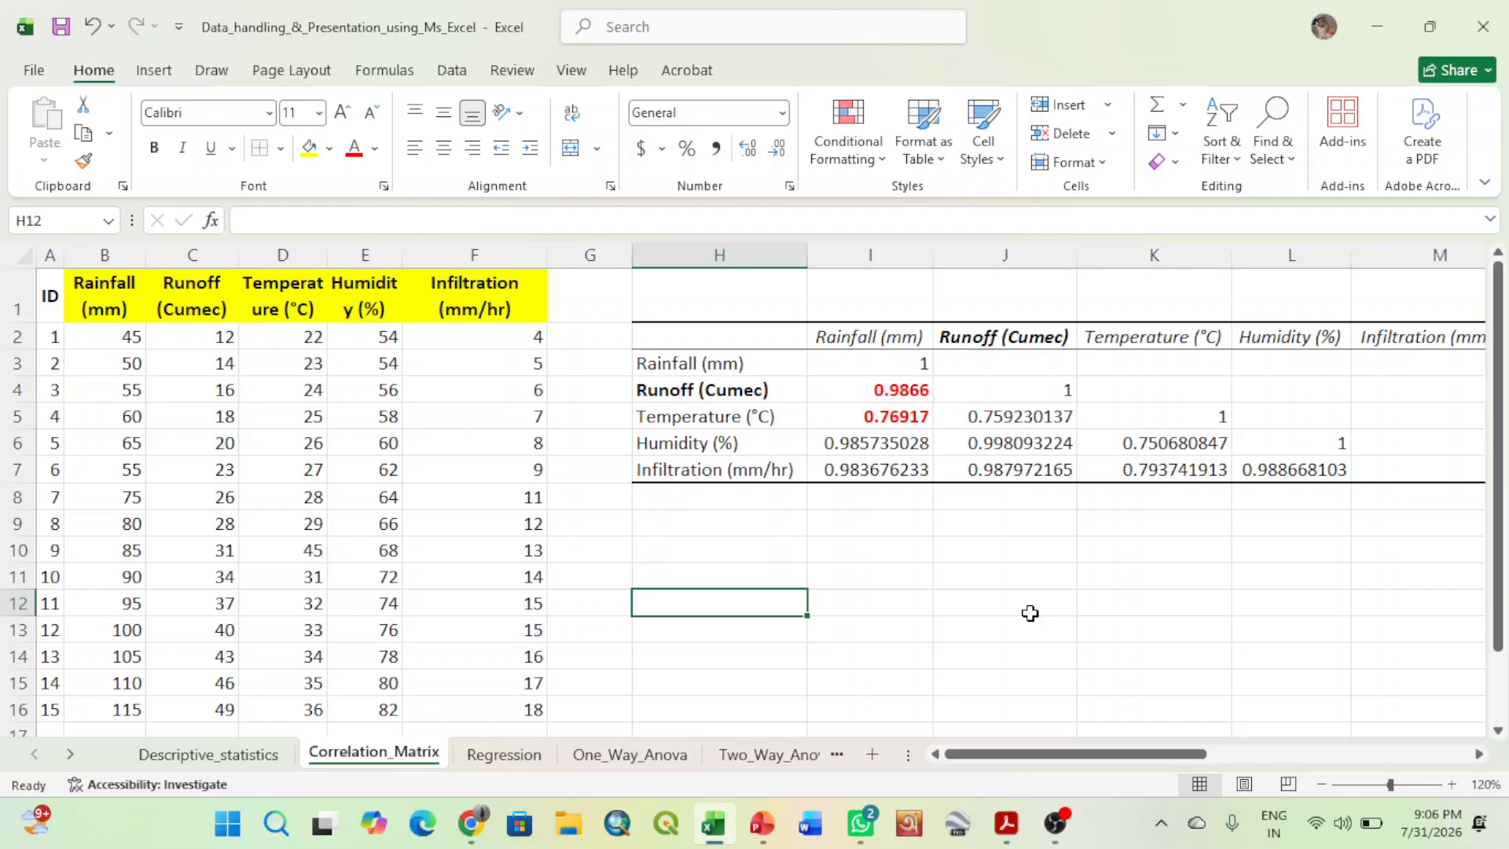
{"action": "mouse_move", "coordinate": [1055, 809]}
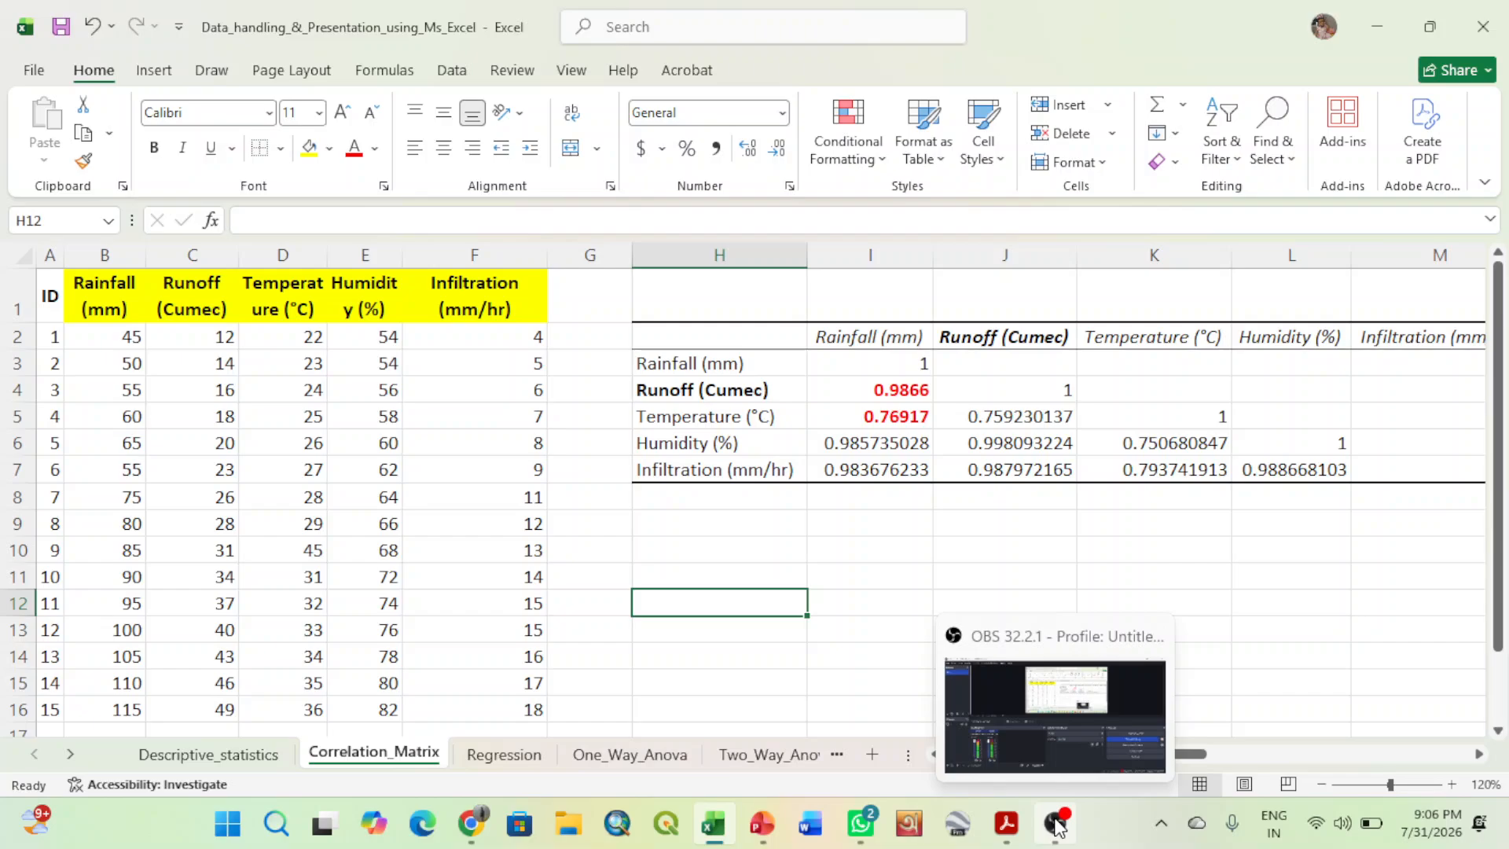
{"action": "left_click", "coordinate": [1056, 823]}
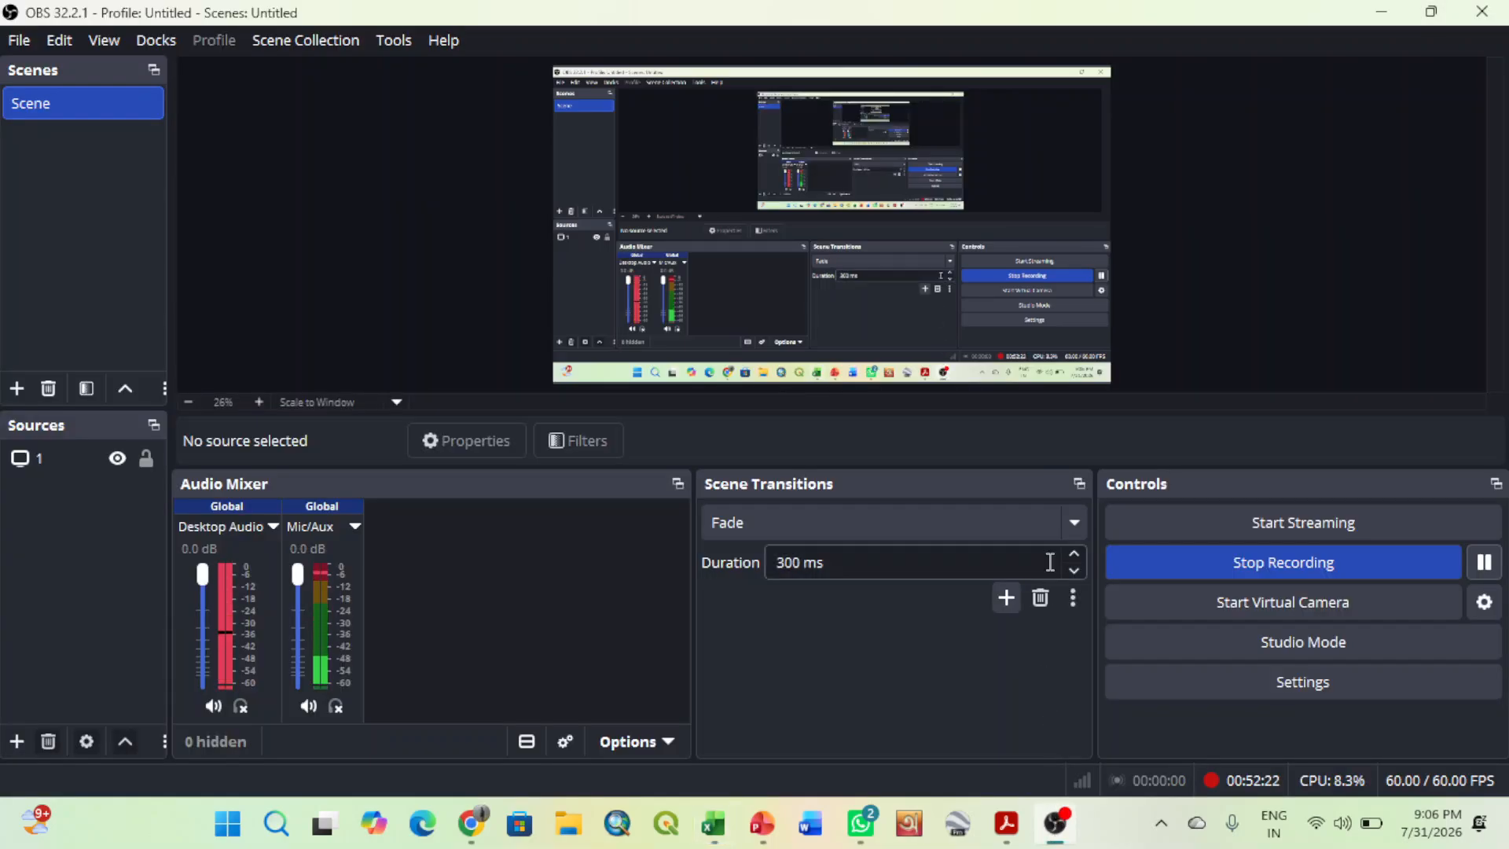